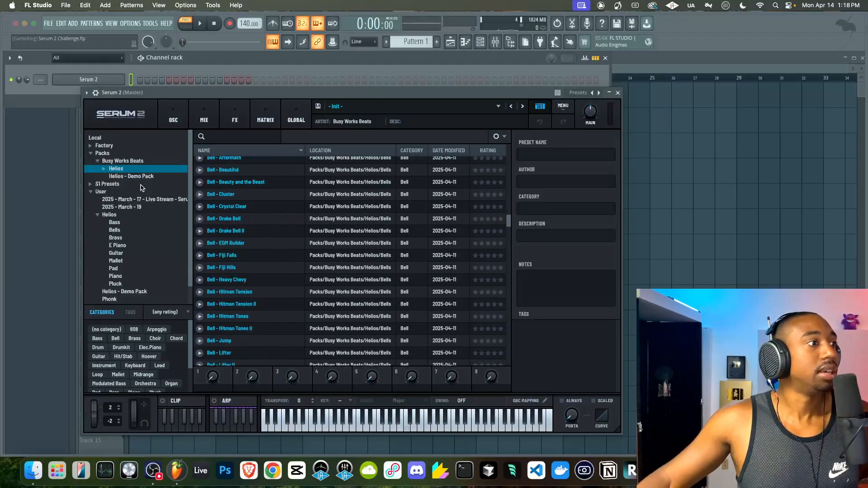
# Step: Load the Bass - Conductor Pad D2 Beauty preset from the Helios - Demo Pack and place the Serum 2 window over the mixer
pyautogui.click(248, 174)
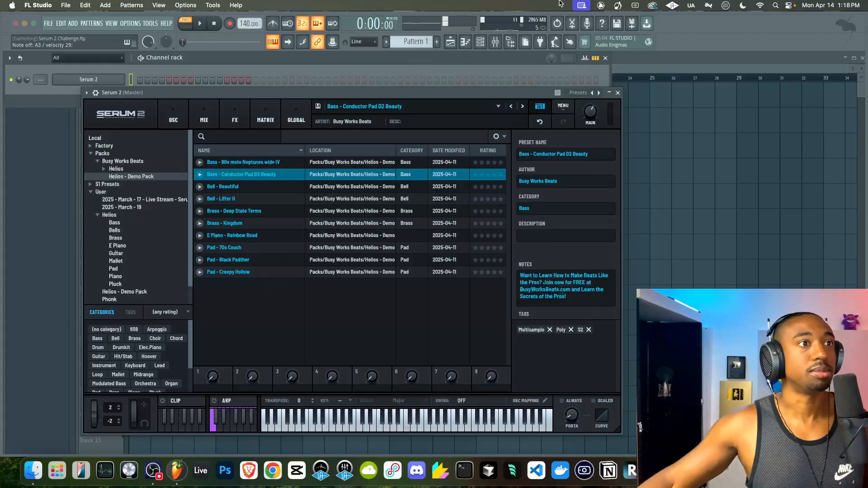
pyautogui.click(496, 42)
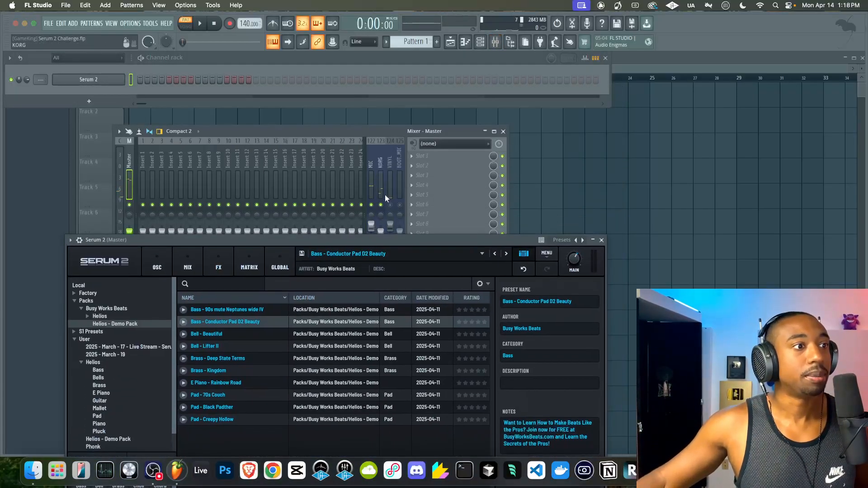
pyautogui.moveTo(409, 243); pyautogui.dragTo(420, 130)
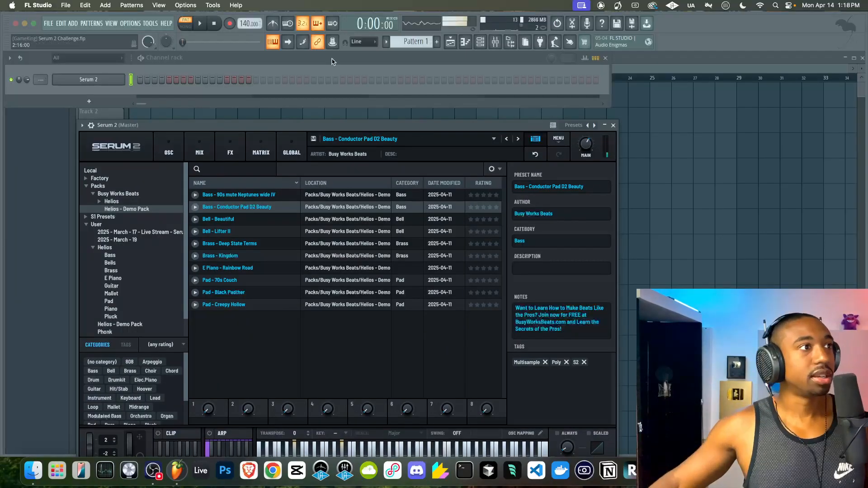
# Step: Turn on the metronome and record a chord progression into Pattern 1 with the loaded Serum 2 preset
pyautogui.click(273, 23)
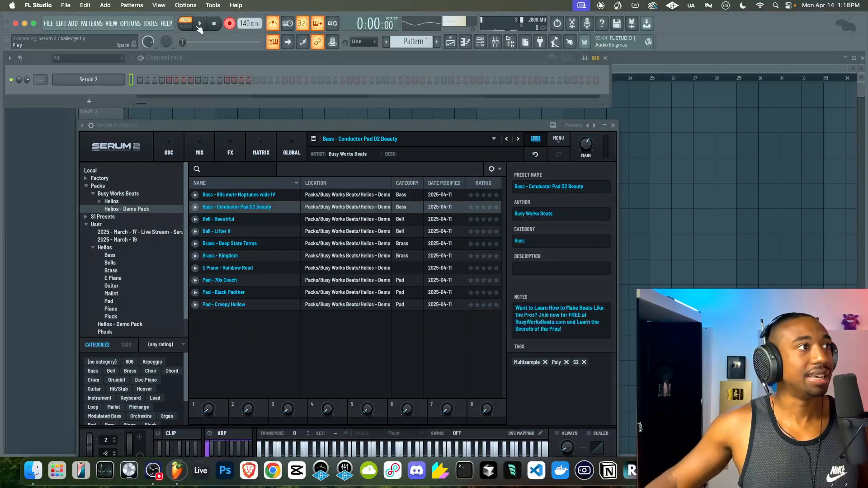
pyautogui.click(200, 28)
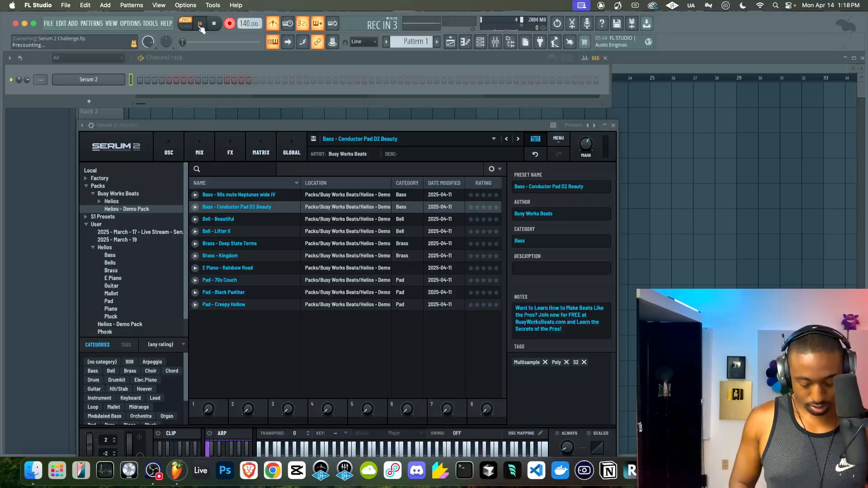
pyautogui.click(201, 28)
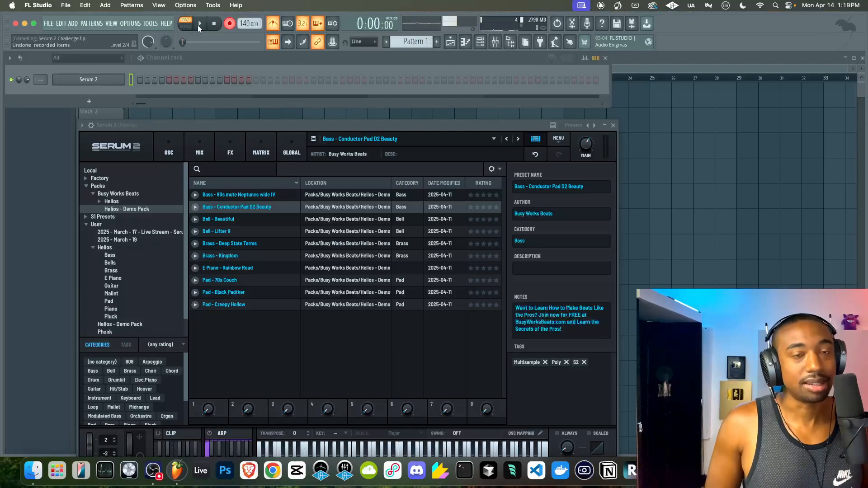
pyautogui.click(197, 26)
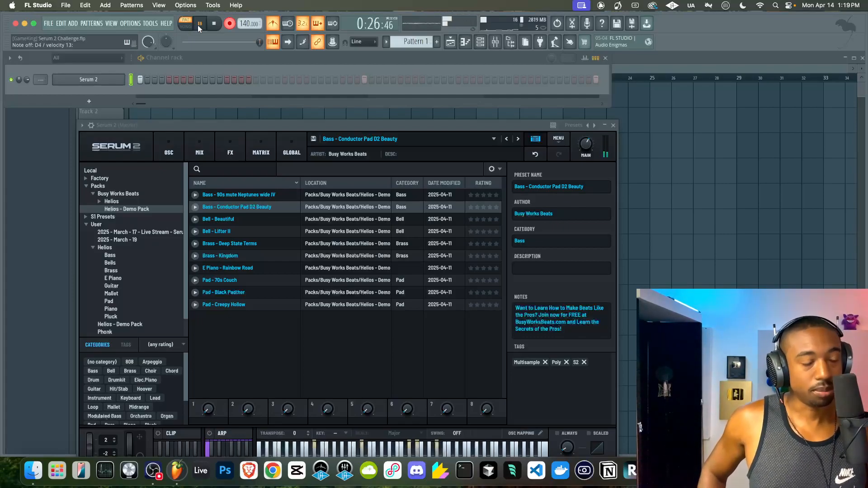
pyautogui.press('space')
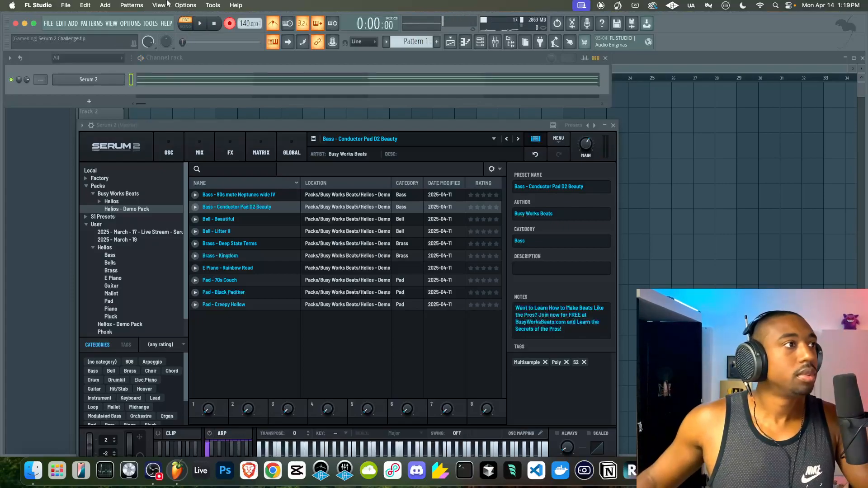
# Step: Play back the recorded notes while viewing them in the piano roll, and close the Serum 2 window
pyautogui.press('space')
pyautogui.click(314, 82)
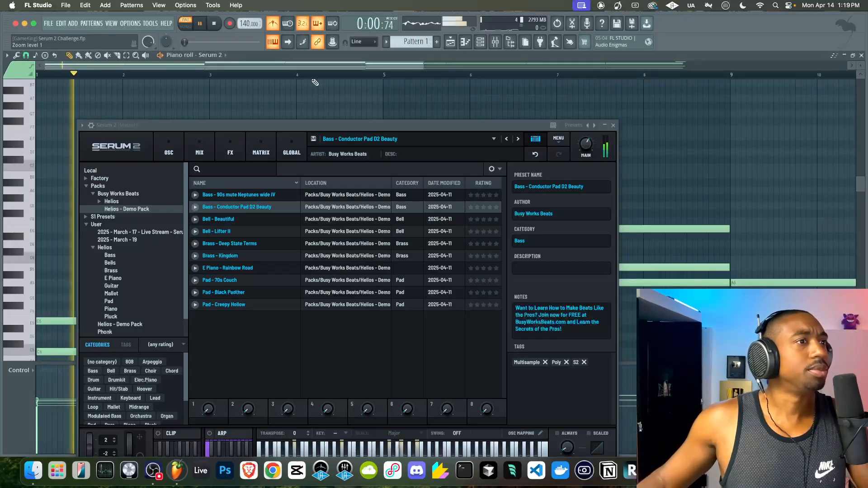
pyautogui.click(613, 125)
pyautogui.press('space')
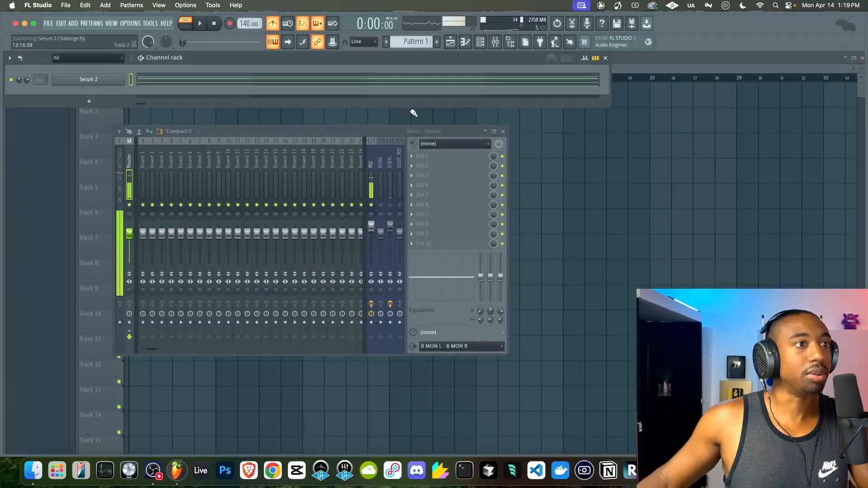
# Step: Place Pattern 1 at bar 1 of Track 1 in the playlist and switch playback to song mode
pyautogui.press('F12')
pyautogui.click(133, 92)
pyautogui.click(189, 27)
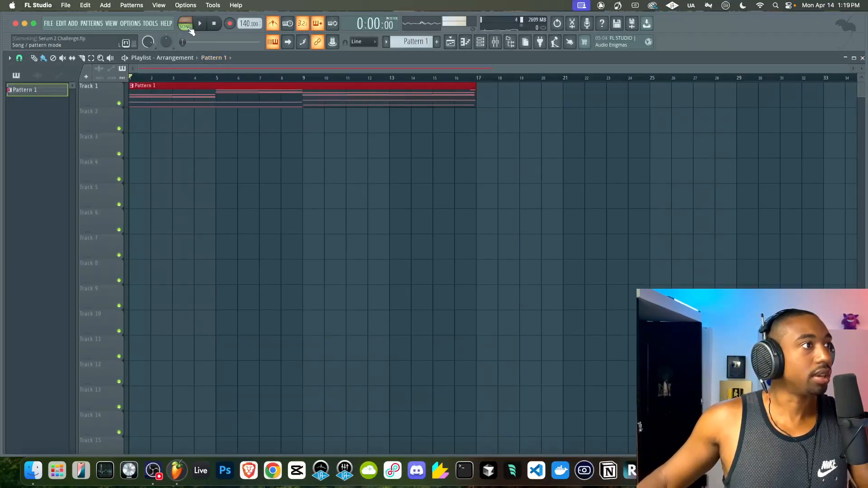
# Step: Add a second Serum 2 instrument to the channel rack and reposition its window
pyautogui.click(480, 41)
pyautogui.click(58, 102)
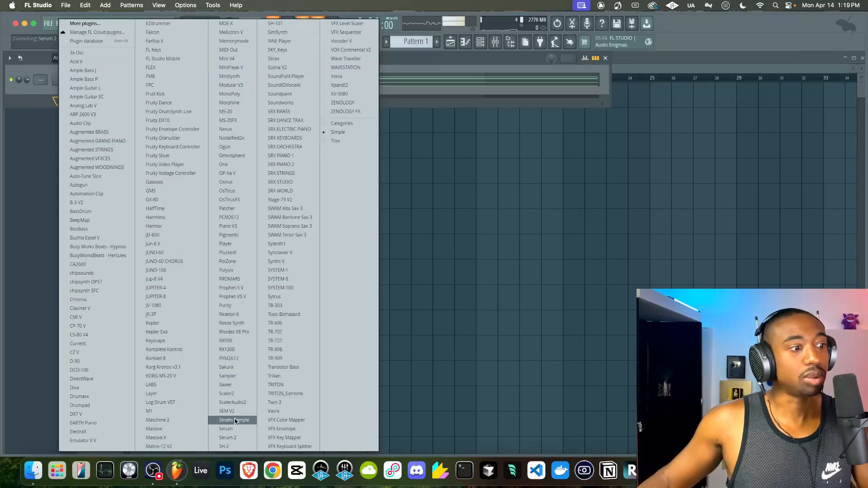
pyautogui.click(230, 437)
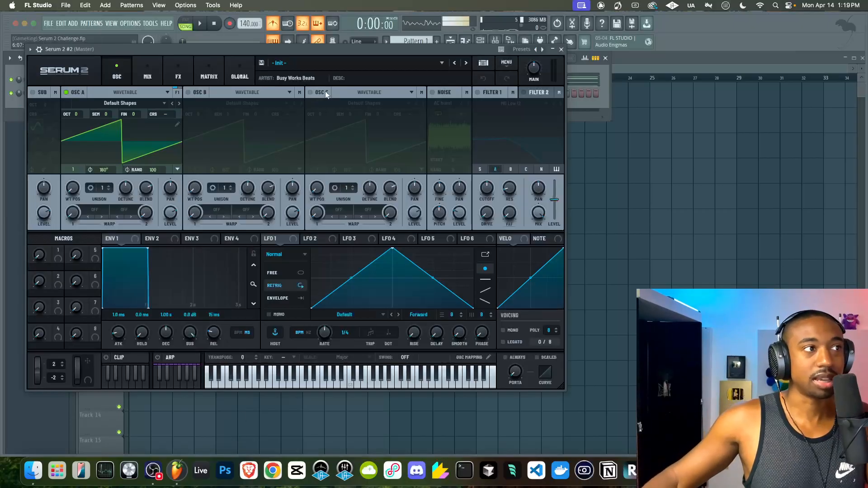
pyautogui.moveTo(319, 55); pyautogui.dragTo(354, 111)
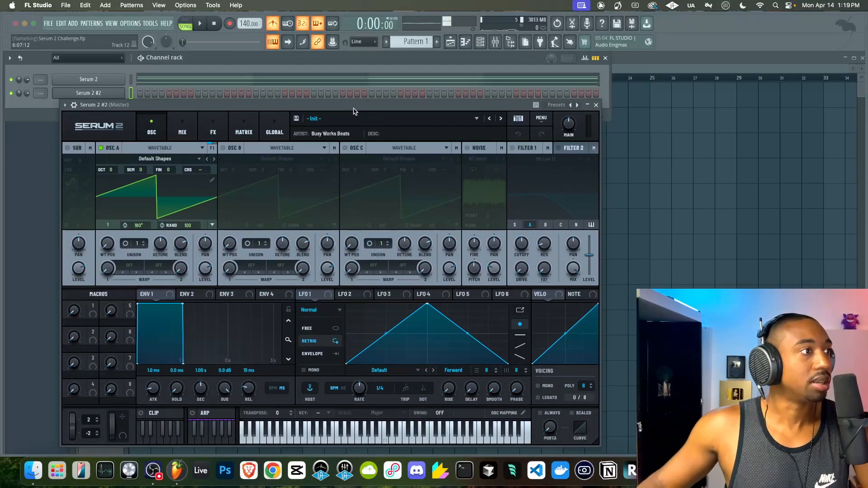
# Step: In Pattern 2, with the metronome off, fill each 2 steps of the Serum 2 #2 channel across 32 steps
pyautogui.moveTo(425, 45); pyautogui.dragTo(424, 40)
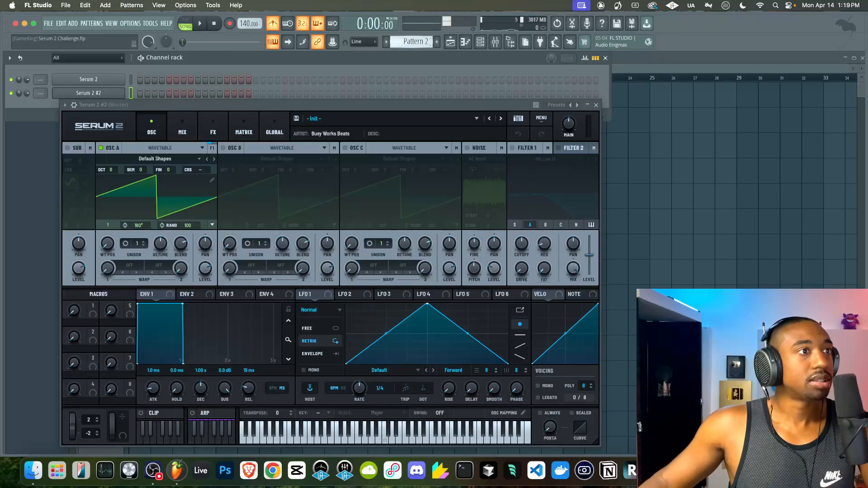
pyautogui.click(272, 24)
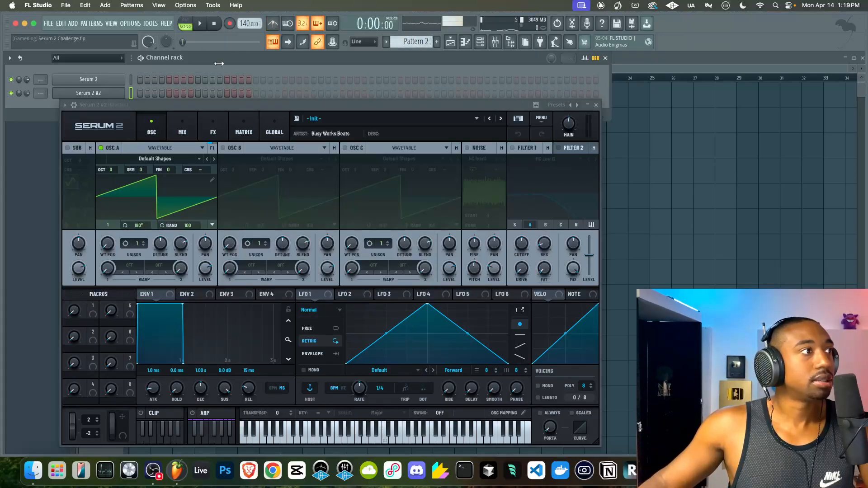
pyautogui.rightClick(133, 96)
pyautogui.click(244, 118)
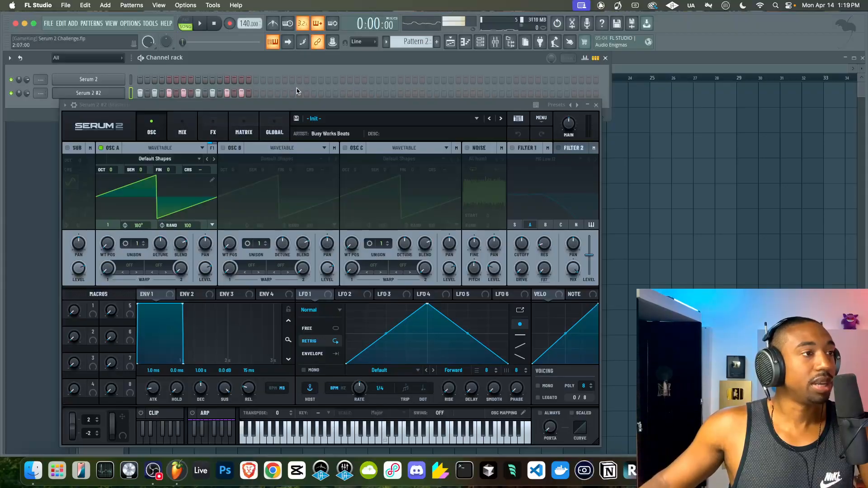
pyautogui.rightClick(91, 93)
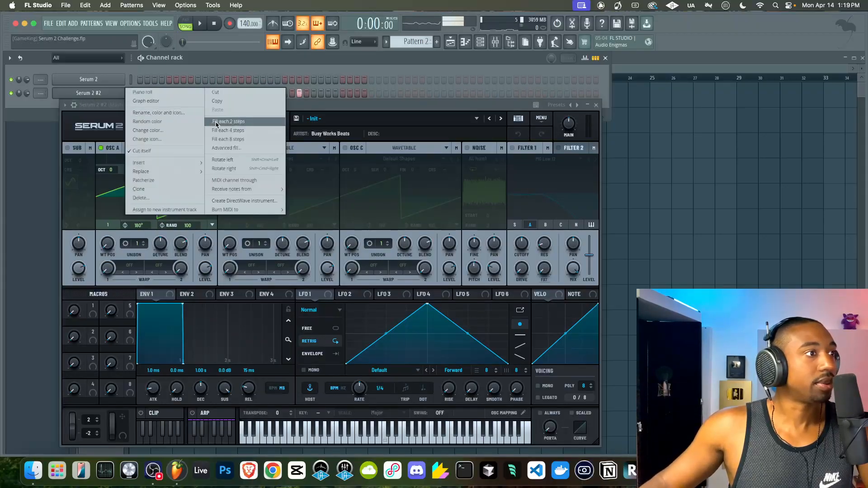
pyautogui.click(216, 122)
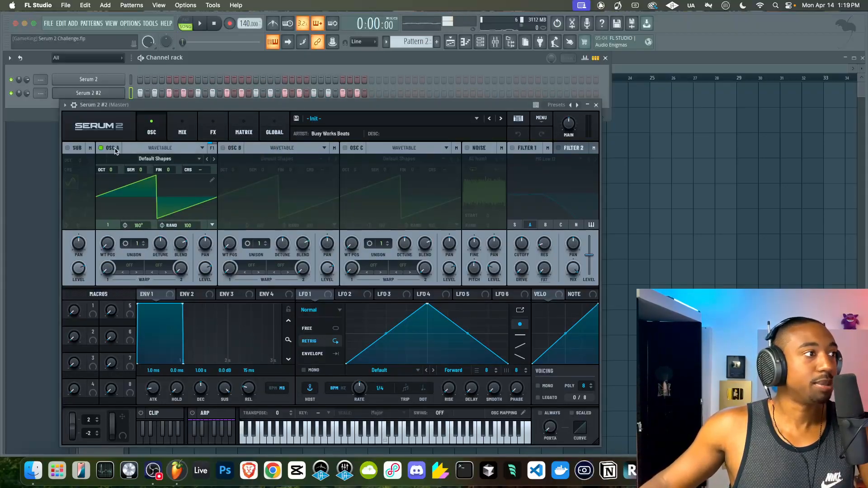
# Step: Turn off oscillator A and turn on the noise oscillator with the White color, auditioning it in pattern mode
pyautogui.click(100, 148)
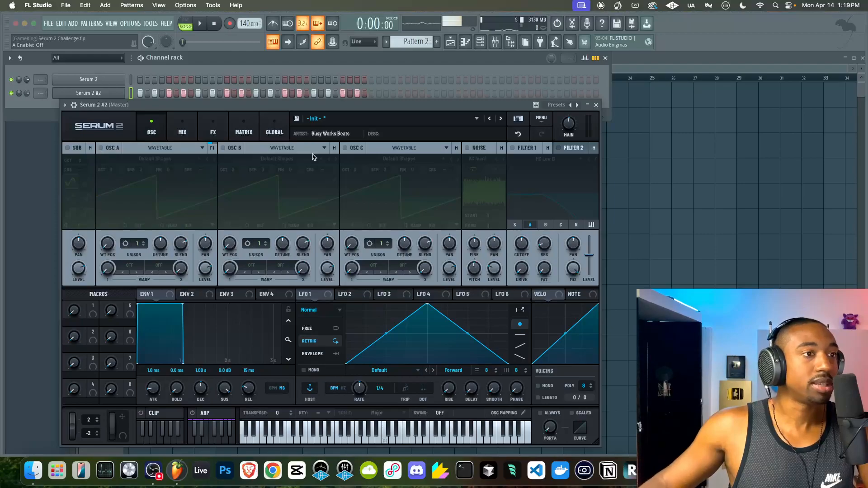
pyautogui.click(468, 148)
pyautogui.click(477, 159)
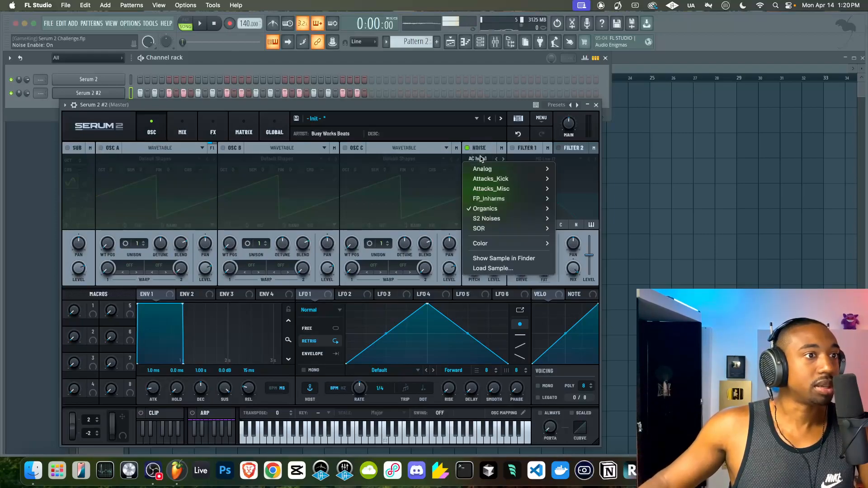
pyautogui.moveTo(490, 223)
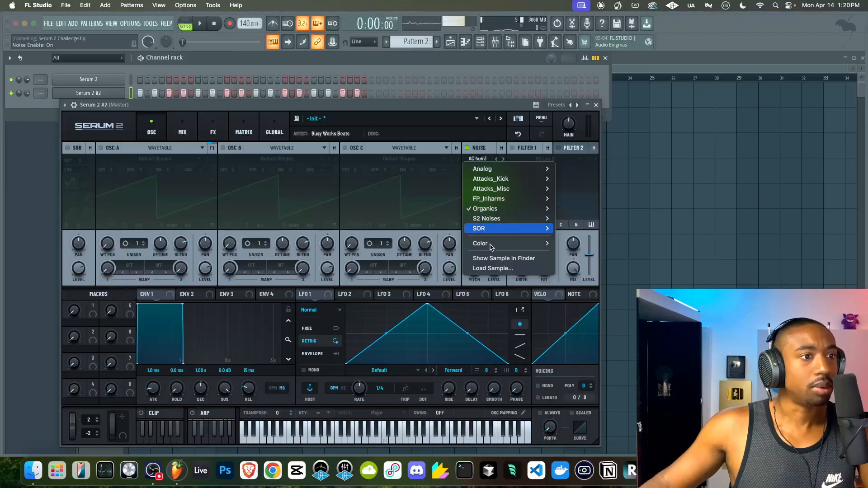
pyautogui.moveTo(492, 244)
pyautogui.click(568, 244)
pyautogui.moveTo(490, 105); pyautogui.dragTo(405, 105)
pyautogui.click(185, 25)
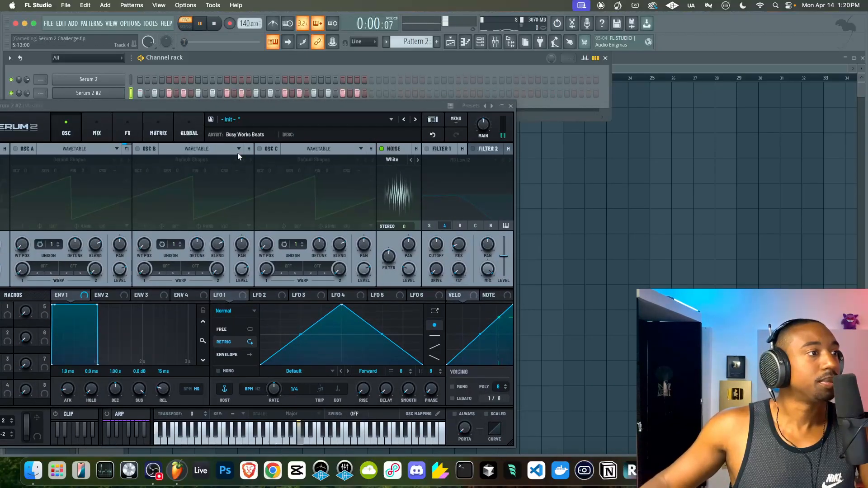
# Step: Paint Pattern 2 along Track 2 of the playlist from bar 1 to bar 17
pyautogui.click(511, 106)
pyautogui.rightClick(514, 183)
pyautogui.moveTo(133, 124); pyautogui.dragTo(434, 129)
# Step: In Serum 2 #2, lower Envelope 2's sustain to the minimum and assign the envelope to the noise level, set to 0%
pyautogui.click(480, 42)
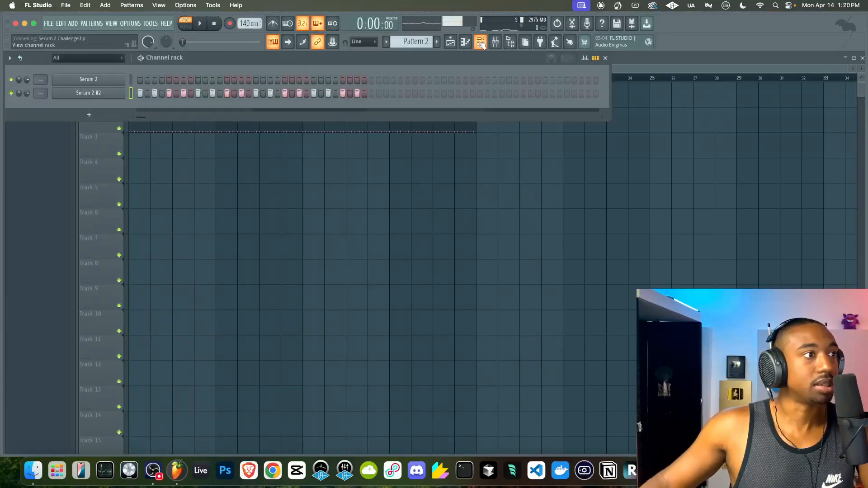
pyautogui.press('space')
pyautogui.click(88, 94)
pyautogui.moveTo(284, 110); pyautogui.dragTo(362, 75)
pyautogui.press('space')
pyautogui.click(186, 259)
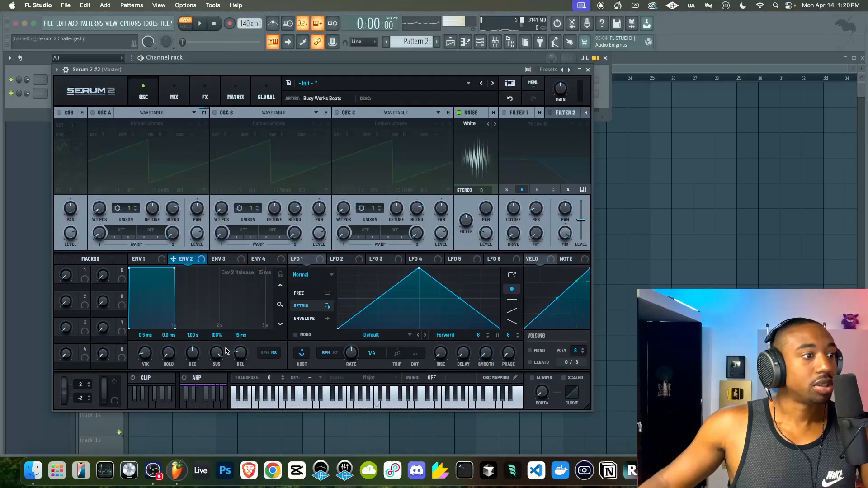
pyautogui.moveTo(217, 352); pyautogui.dragTo(159, 412)
pyautogui.moveTo(193, 259); pyautogui.dragTo(485, 233)
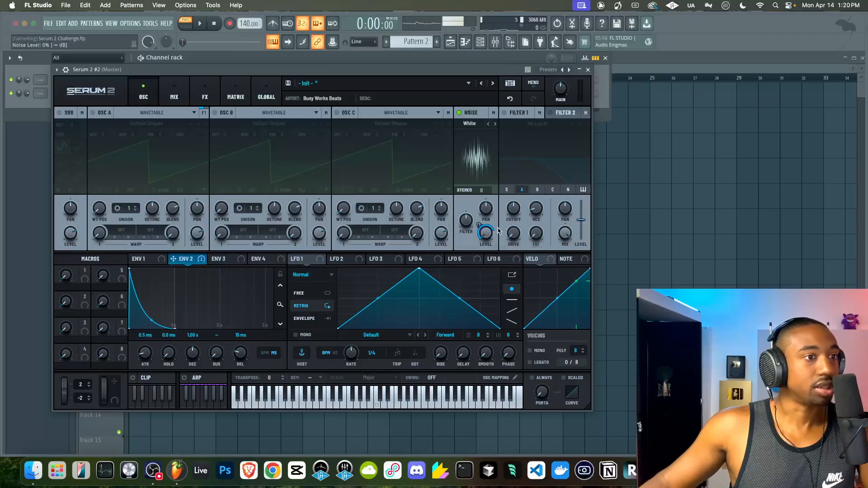
# Step: Set Envelope 2's decay to 245 ms and audition the shortened noise hits
pyautogui.press('space')
pyautogui.moveTo(192, 354); pyautogui.dragTo(192, 367)
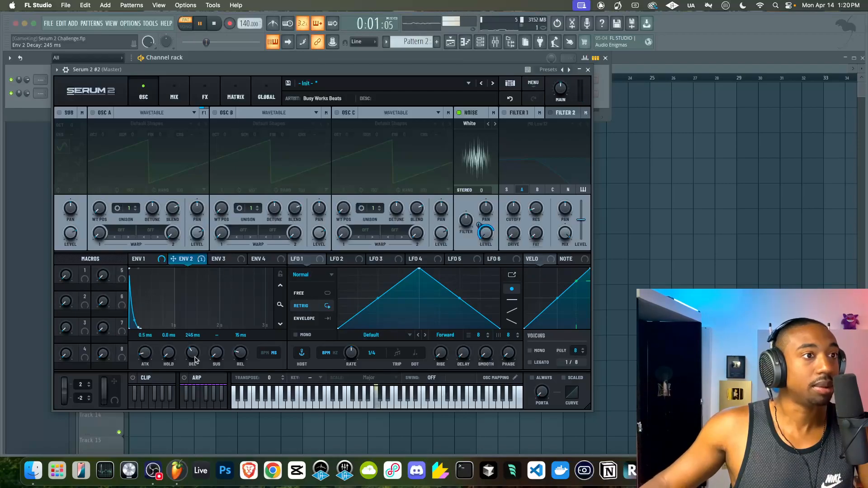
pyautogui.press('space')
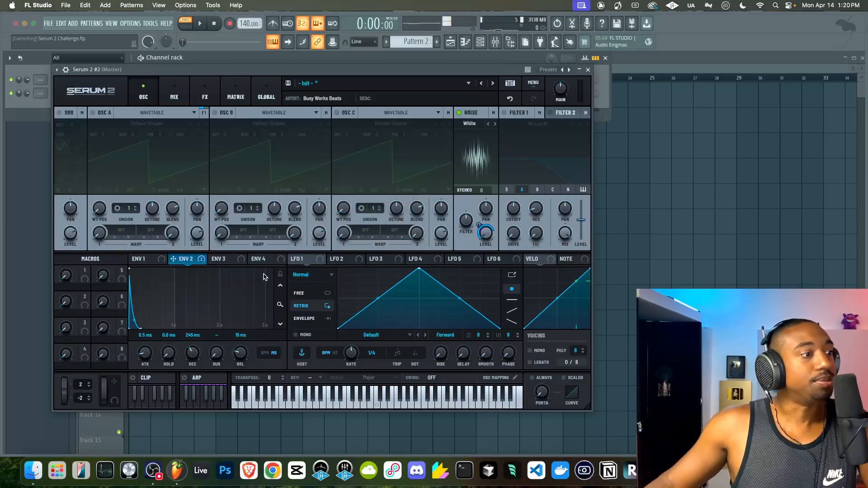
pyautogui.press('space')
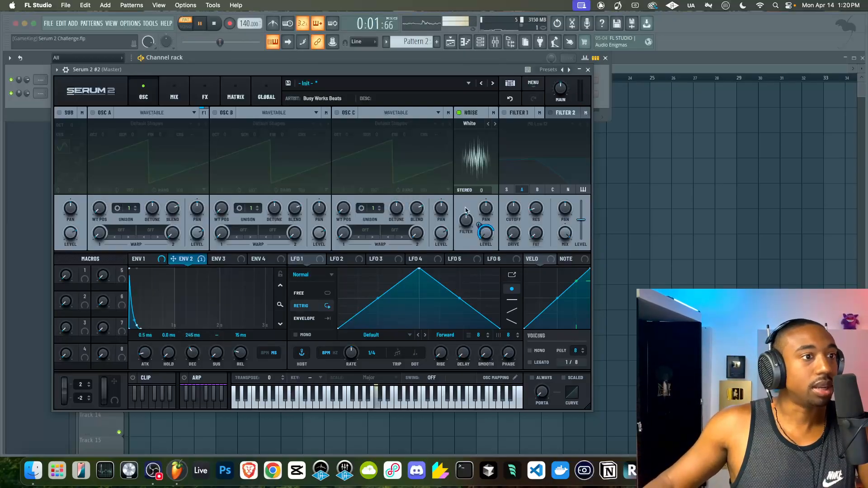
pyautogui.press('space')
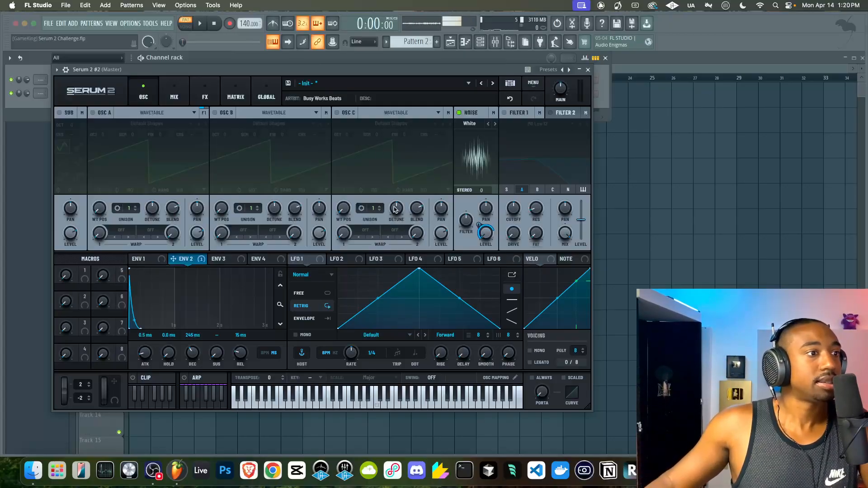
# Step: Turn on oscillator B at wavetable position 2 and apply an FM (Noise) warp of 58 to it
pyautogui.click(215, 112)
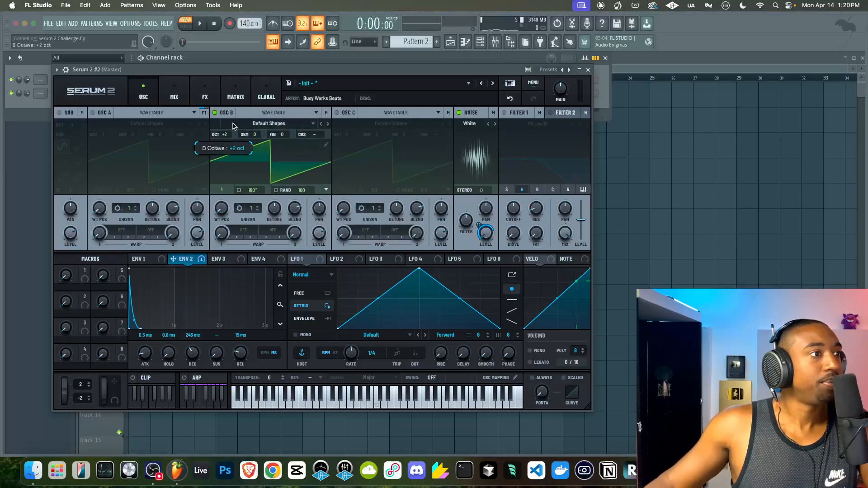
pyautogui.moveTo(223, 208); pyautogui.dragTo(222, 198)
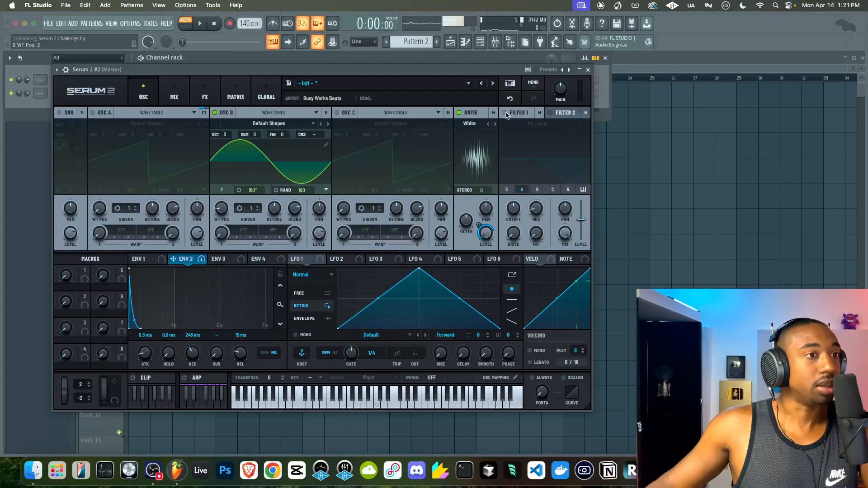
pyautogui.click(243, 231)
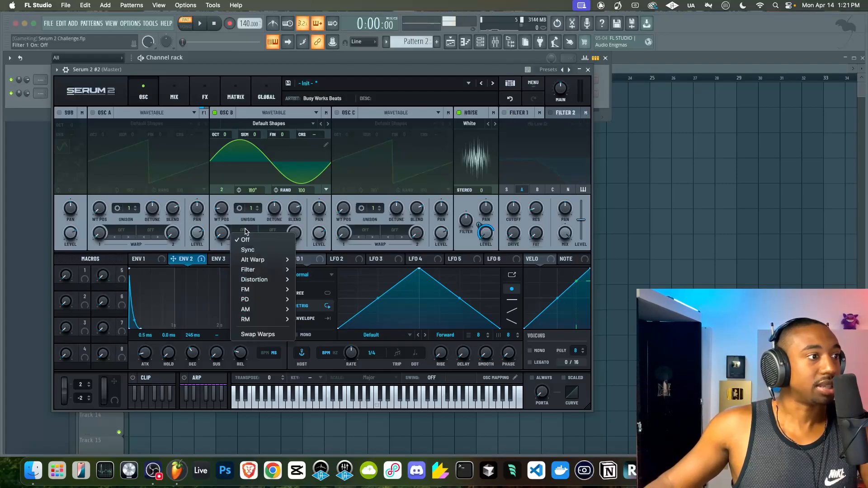
pyautogui.moveTo(249, 293)
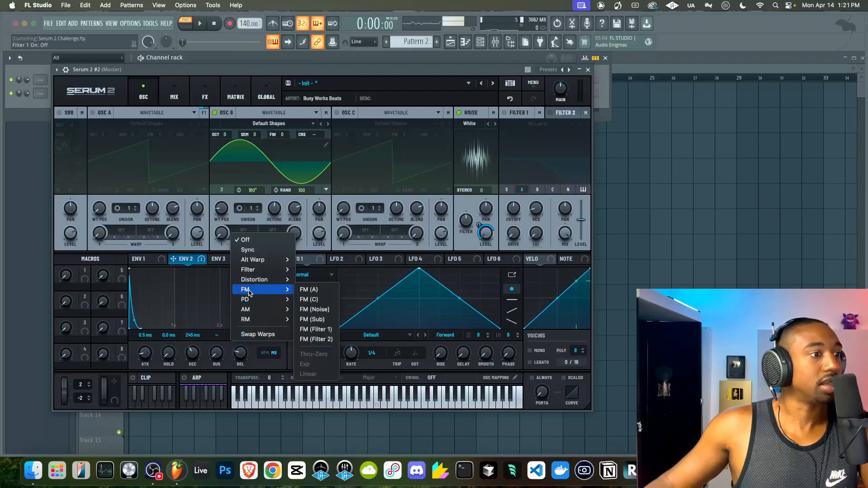
pyautogui.click(314, 309)
pyautogui.press('space')
pyautogui.moveTo(222, 238); pyautogui.dragTo(233, 190)
pyautogui.press('space')
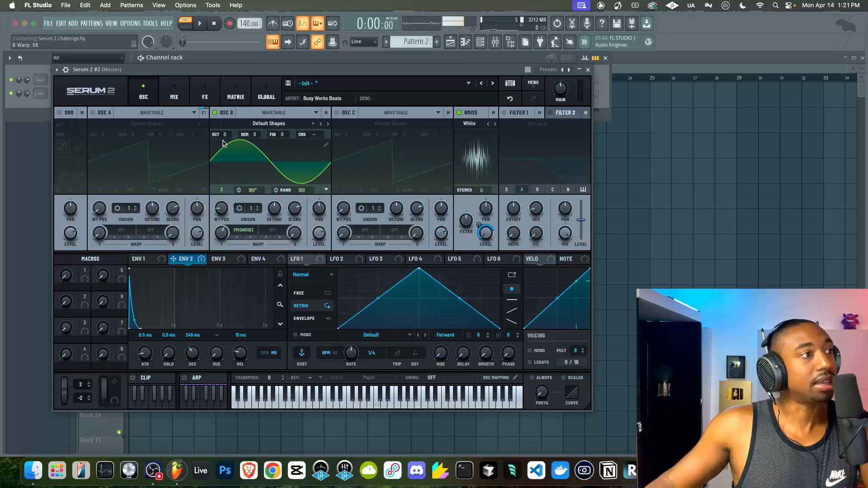
# Step: Turn on oscillator A with wavetable position 2 and lower its level to 0%
pyautogui.moveTo(226, 133)
pyautogui.mouseDown()
pyautogui.moveTo(229, 124)
pyautogui.moveTo(229, 141)
pyautogui.mouseUp()
pyautogui.click(93, 113)
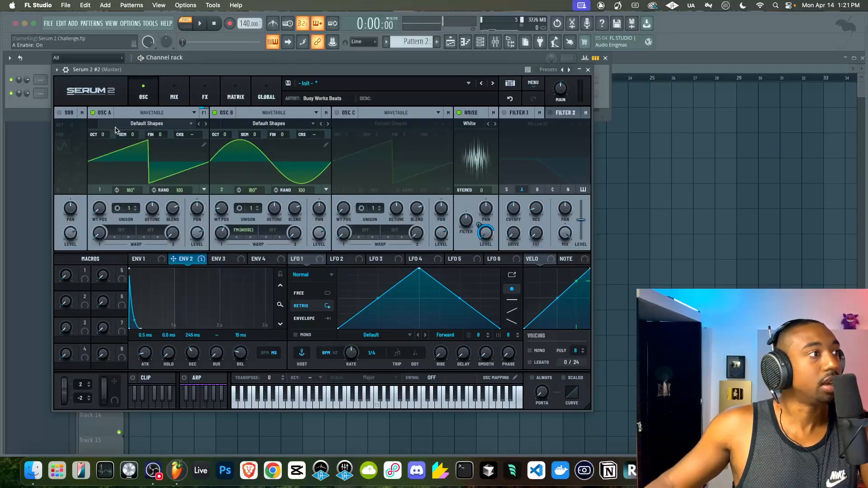
pyautogui.moveTo(104, 213); pyautogui.dragTo(109, 205)
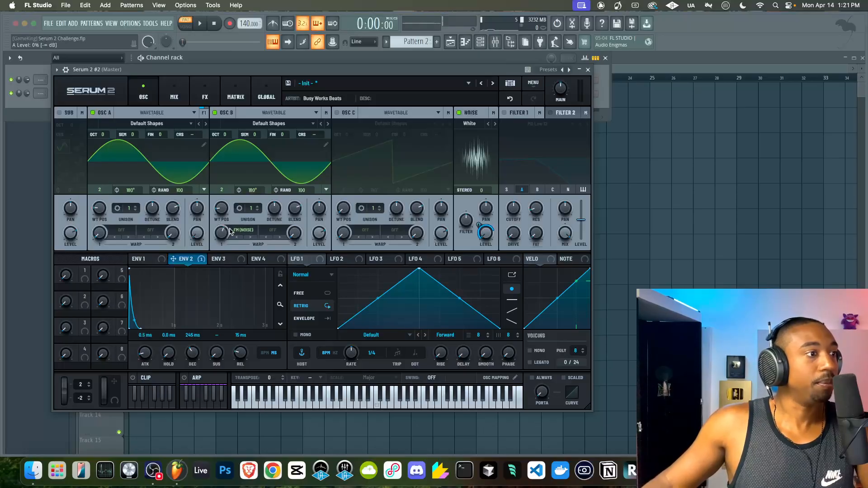
# Step: Change oscillator B's warp mode to FM (A) and oscillator A's warp mode to FM (Noise)
pyautogui.click(237, 228)
pyautogui.moveTo(267, 290)
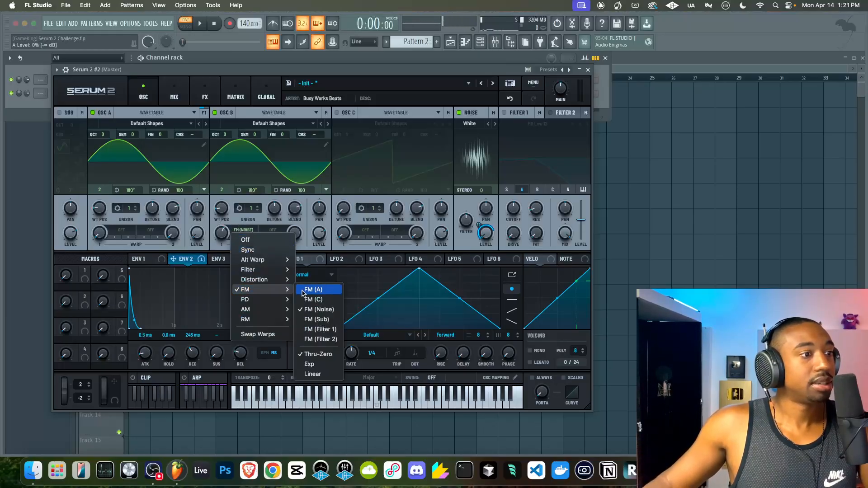
pyautogui.click(303, 291)
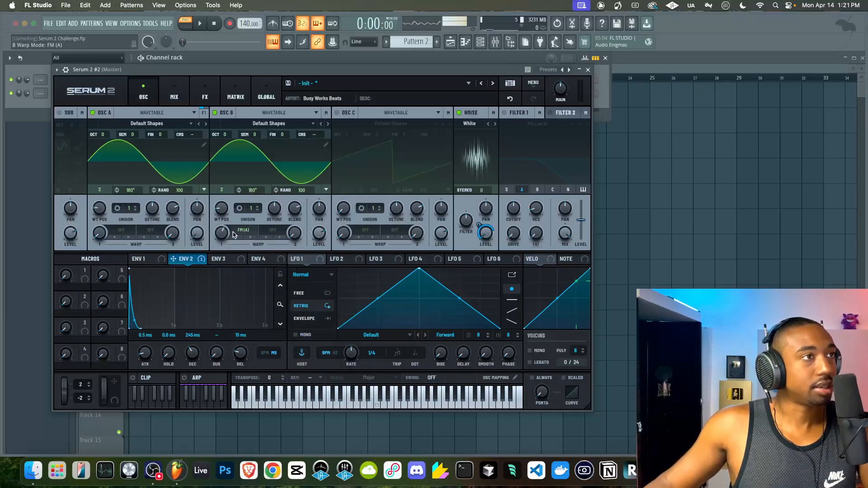
pyautogui.click(121, 230)
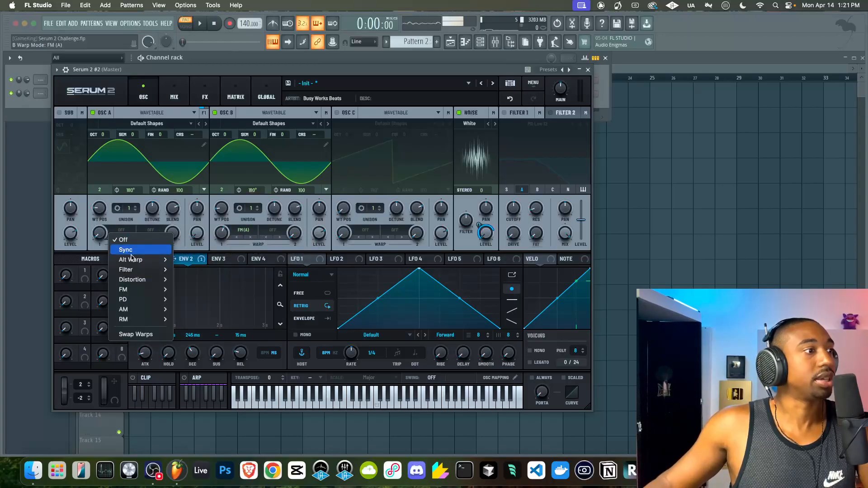
pyautogui.moveTo(149, 290)
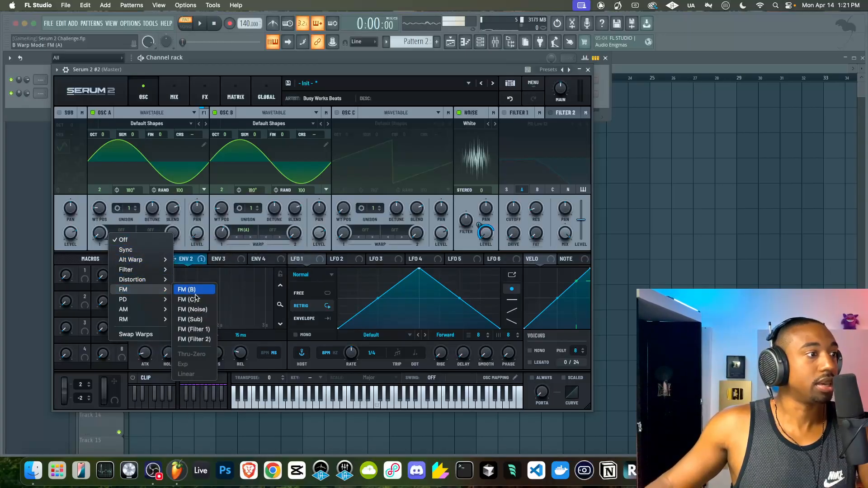
pyautogui.click(192, 309)
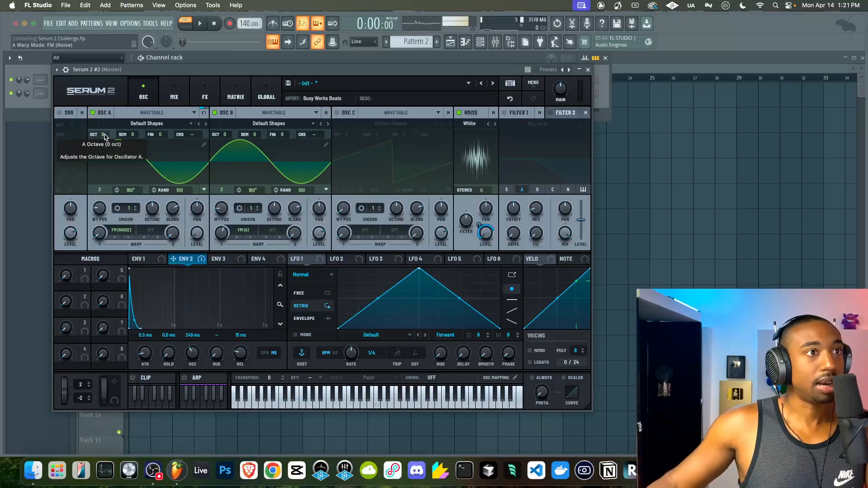
# Step: Raise oscillator A's octave to +3, auditioning the hi-hat pattern between changes
pyautogui.moveTo(105, 137); pyautogui.dragTo(106, 129)
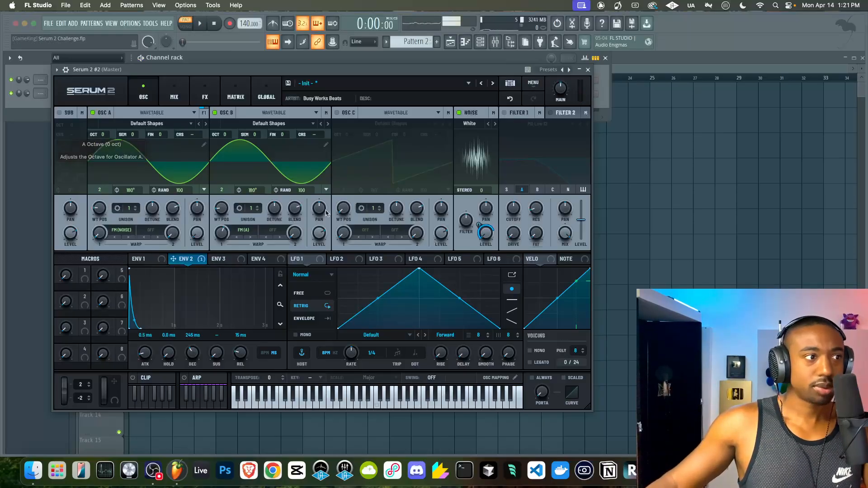
pyautogui.press('space')
pyautogui.press('space')
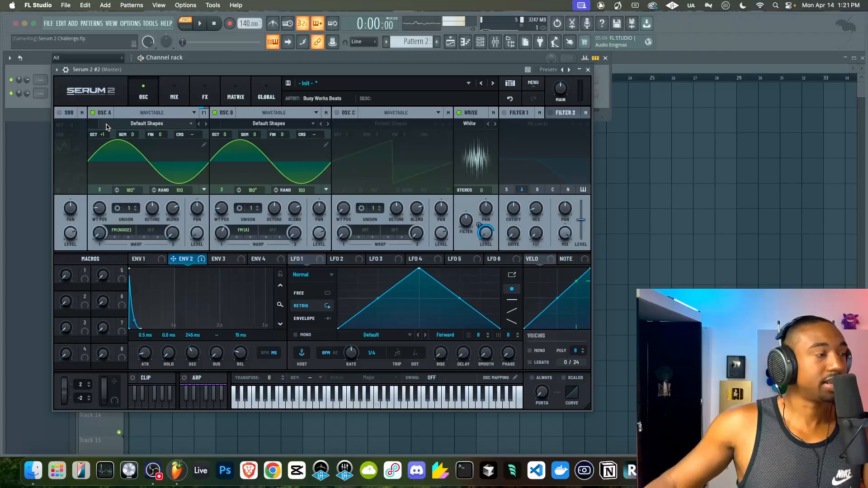
pyautogui.press('space')
pyautogui.moveTo(101, 135); pyautogui.dragTo(103, 115)
pyautogui.press('space')
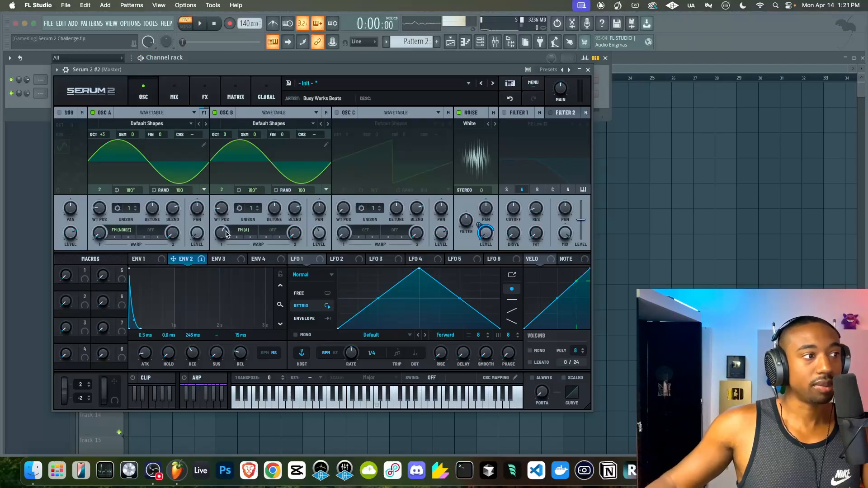
# Step: Assign Envelope 2 to oscillator B's warp and adjust the base warp and modulation amount while auditioning
pyautogui.moveTo(184, 270); pyautogui.dragTo(221, 233)
pyautogui.press('space')
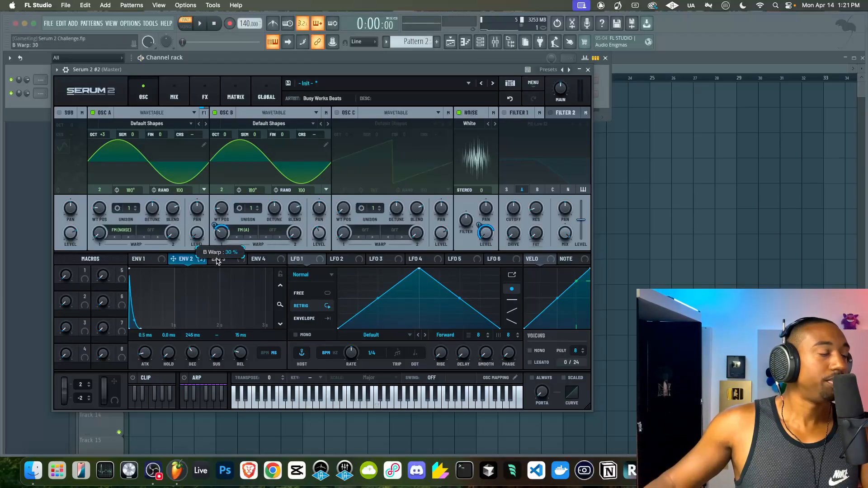
pyautogui.press('space')
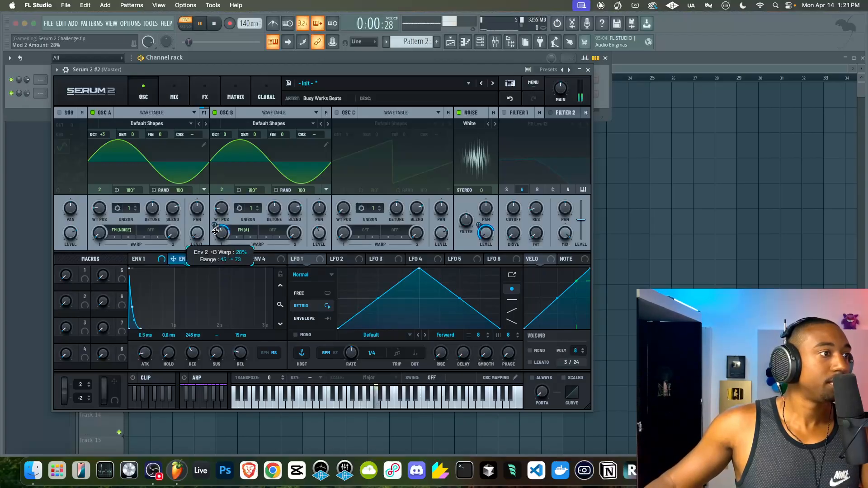
pyautogui.press('space')
pyautogui.moveTo(216, 228); pyautogui.dragTo(213, 235)
pyautogui.press('space')
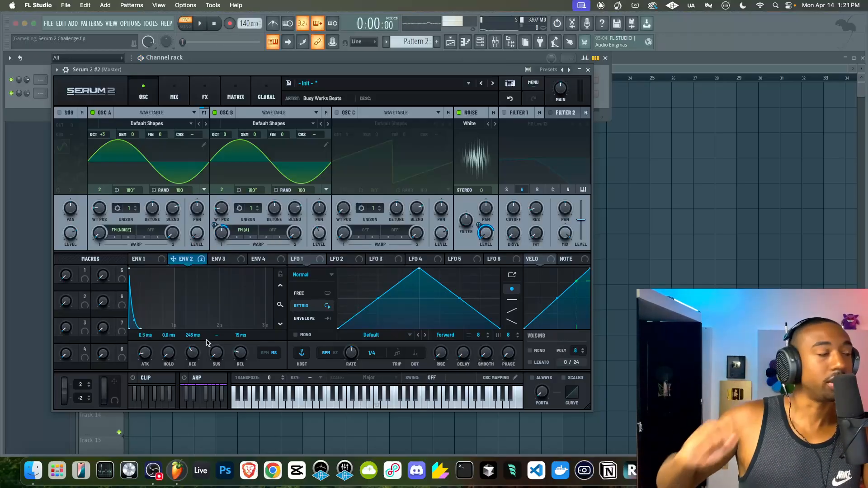
pyautogui.press('space')
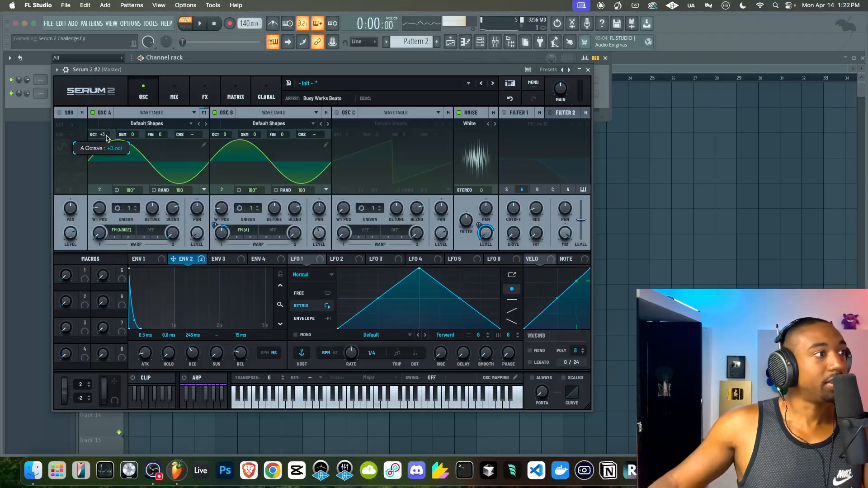
# Step: Tune oscillator A to octave +4 and semitone +1 while auditioning the hi-hat
pyautogui.press('space')
pyautogui.moveTo(105, 138); pyautogui.dragTo(134, 113)
pyautogui.press('space')
pyautogui.press('space')
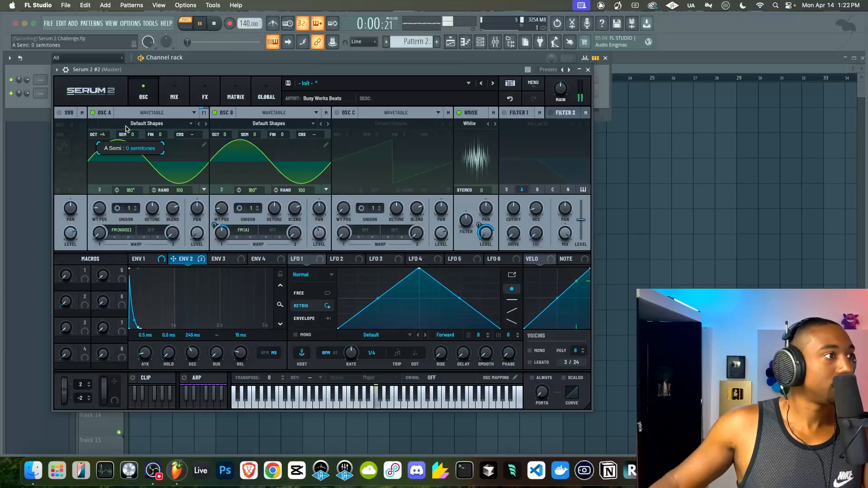
pyautogui.press('space')
pyautogui.press('space')
pyautogui.press('space')
pyautogui.press('space')
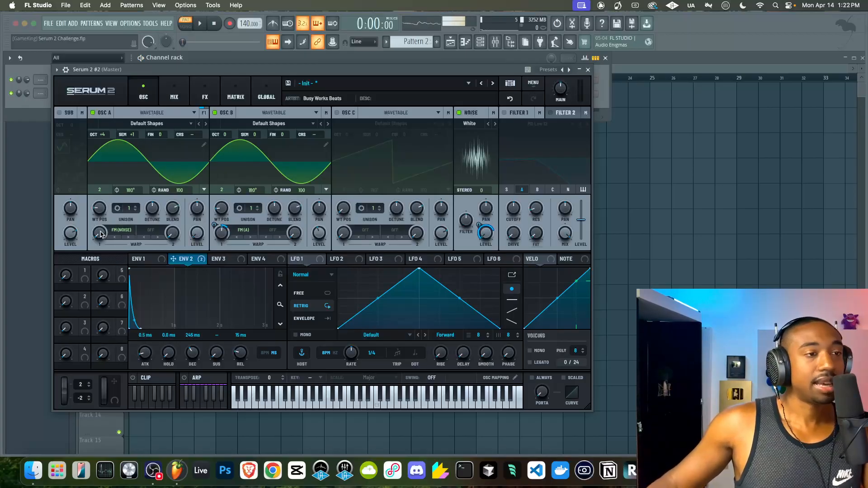
# Step: Try oscillator A's FM (Noise) warp at different amounts up to 86 during playback
pyautogui.moveTo(101, 234)
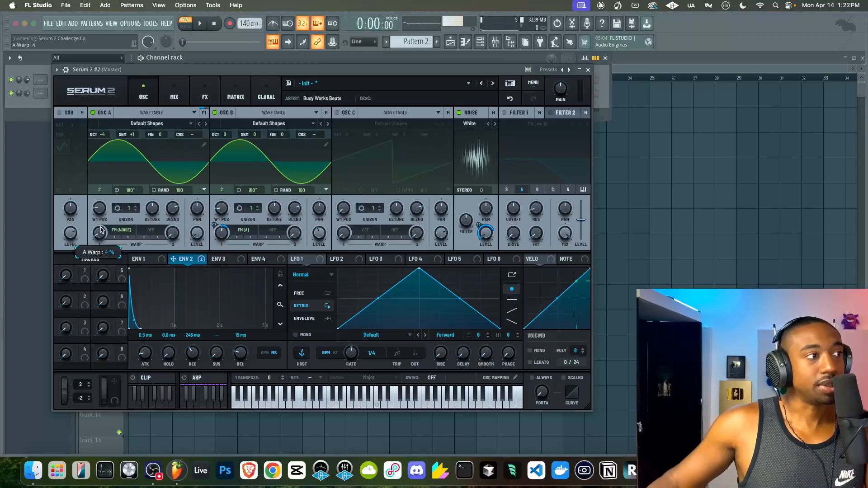
pyautogui.press('space')
pyautogui.moveTo(101, 231); pyautogui.dragTo(107, 193)
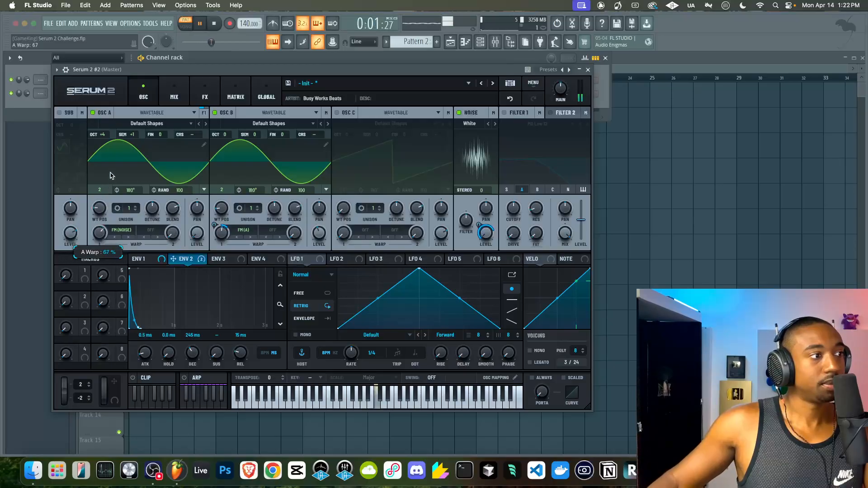
pyautogui.press('space')
pyautogui.moveTo(107, 182); pyautogui.dragTo(101, 233)
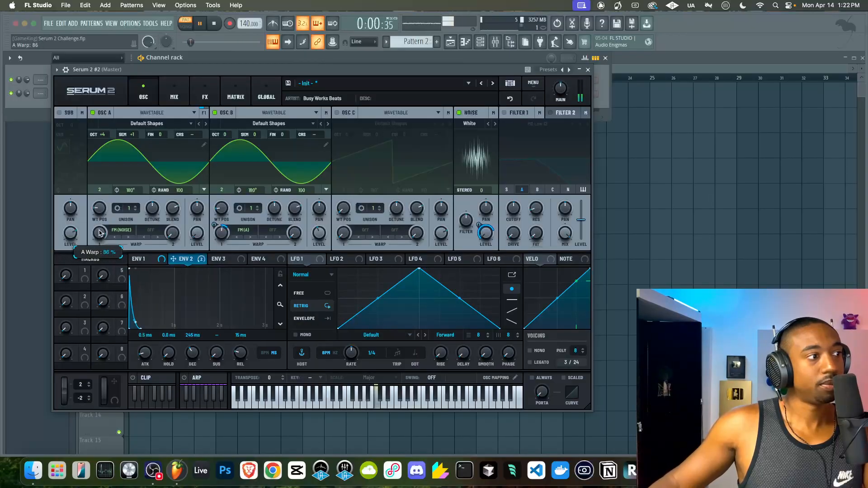
pyautogui.moveTo(97, 244); pyautogui.dragTo(103, 245)
pyautogui.press('space')
# Step: Assign Envelope 2 to oscillator A's warp and lower the base warp amount while auditioning
pyautogui.moveTo(181, 263); pyautogui.dragTo(97, 231)
pyautogui.press('space')
pyautogui.press('space')
pyautogui.press('space')
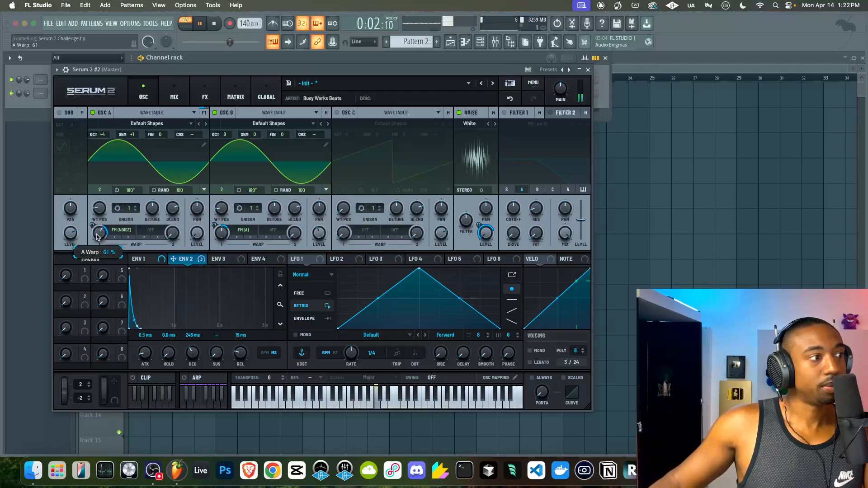
pyautogui.moveTo(96, 247); pyautogui.dragTo(94, 245)
pyautogui.press('space')
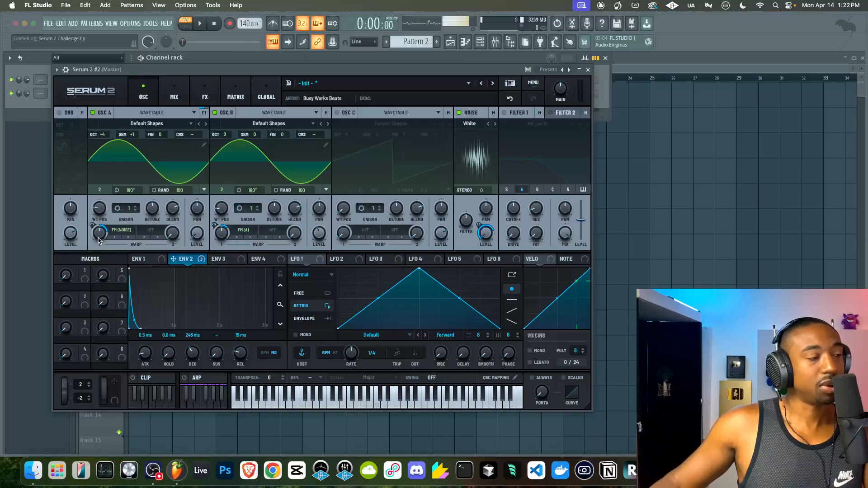
pyautogui.press('space')
# Step: Turn on Filter 1 as High 12 with cutoff at 2937 Hz, route oscillators A and B through it, and audition
pyautogui.click(505, 112)
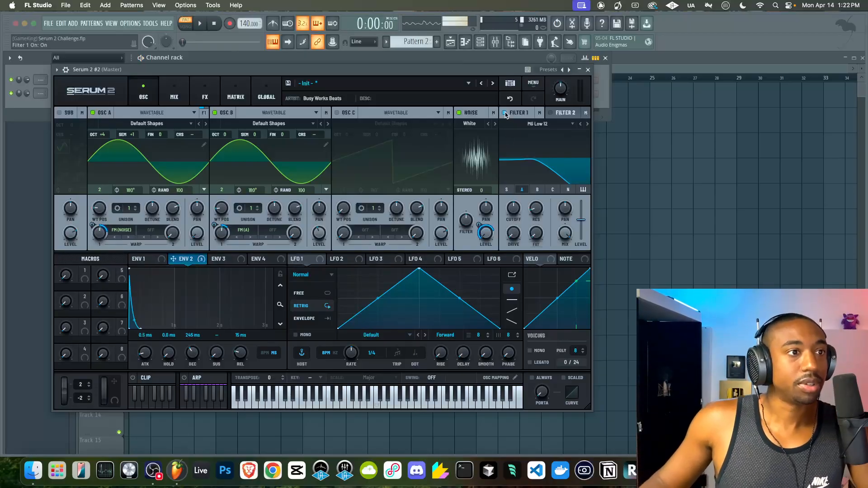
pyautogui.click(537, 123)
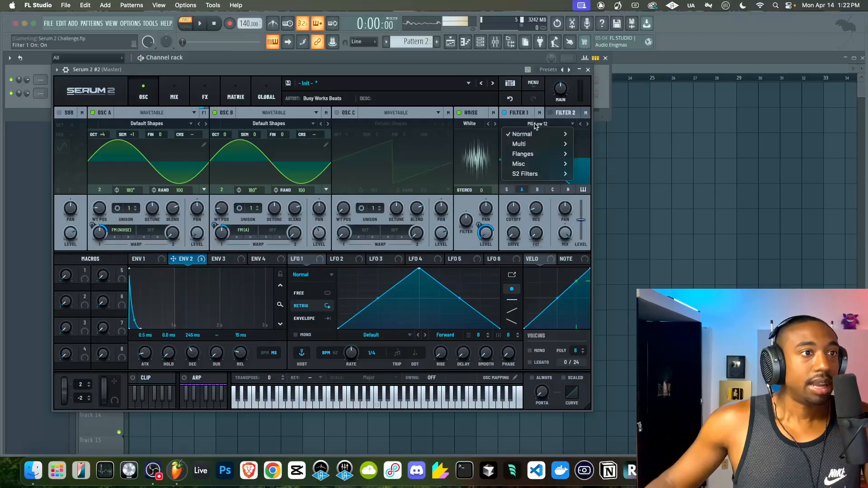
pyautogui.moveTo(534, 134)
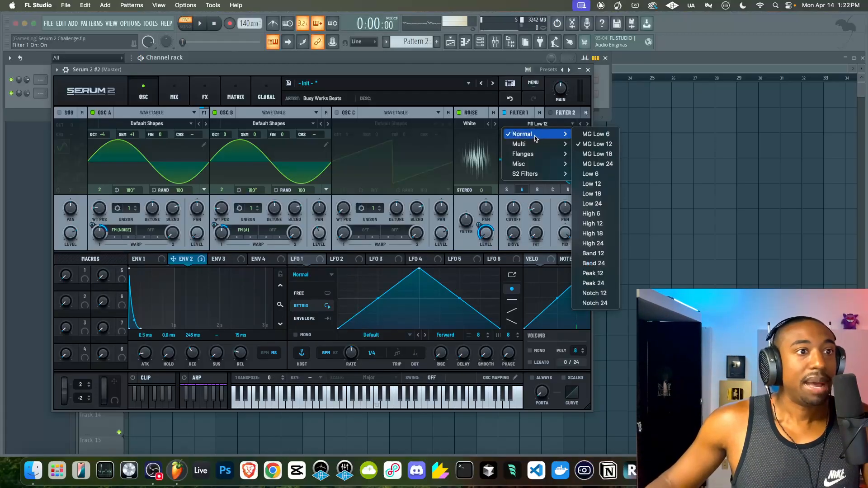
pyautogui.click(598, 224)
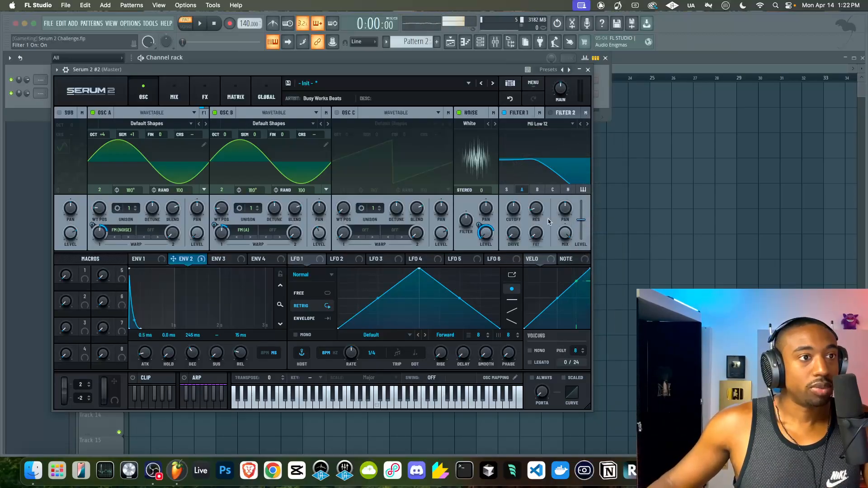
pyautogui.moveTo(513, 209)
pyautogui.mouseDown()
pyautogui.moveTo(518, 166)
pyautogui.moveTo(513, 208)
pyautogui.moveTo(511, 192)
pyautogui.moveTo(510, 202)
pyautogui.moveTo(519, 207)
pyautogui.mouseUp()
pyautogui.press('space')
pyautogui.press('space')
pyautogui.press('space')
pyautogui.press('space')
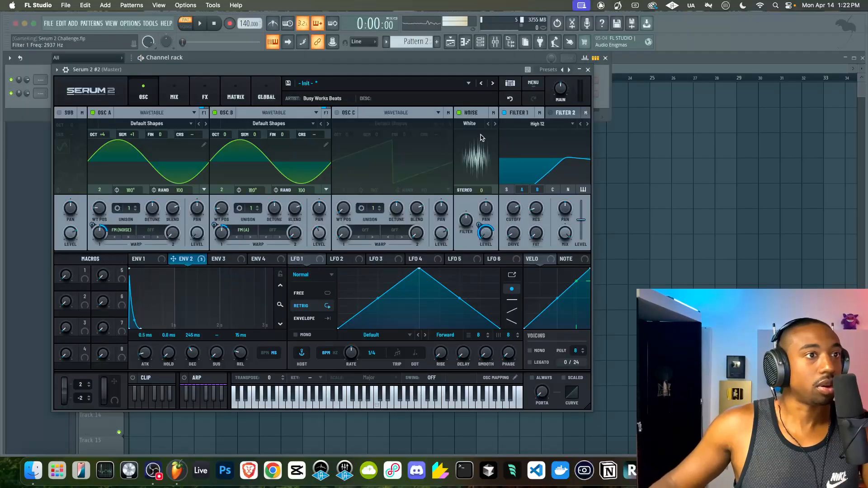
# Step: Add an Equalizer effect to the main bus and cut its high shelf to -21.1 dB with Q at 71
pyautogui.click(205, 93)
pyautogui.click(64, 129)
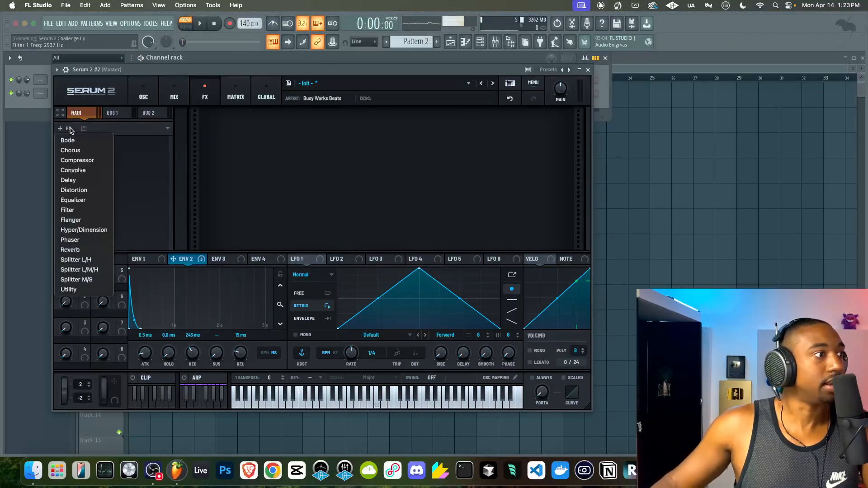
pyautogui.click(77, 200)
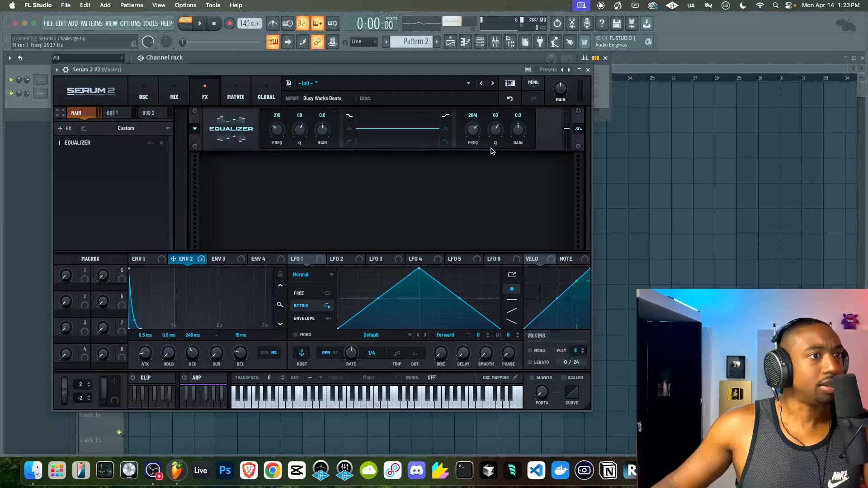
pyautogui.moveTo(518, 131); pyautogui.dragTo(475, 125)
pyautogui.press('space')
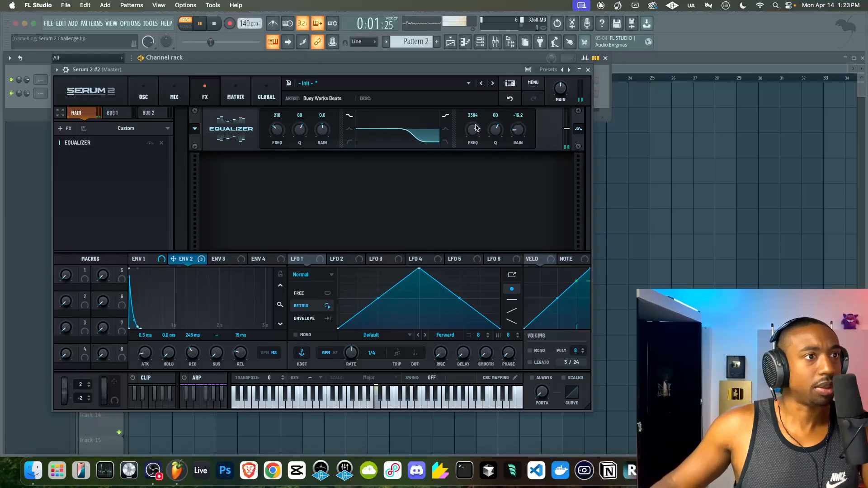
pyautogui.press('space')
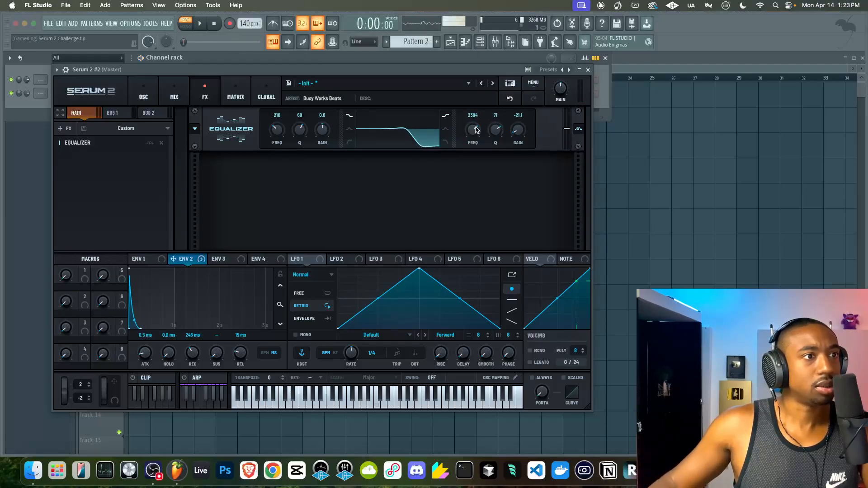
# Step: Switch the equalizer's high band to a peak shape with frequency 4552, Q 46 and gain -24.0 while auditioning
pyautogui.click(447, 130)
pyautogui.scroll(-2, 498, 133)
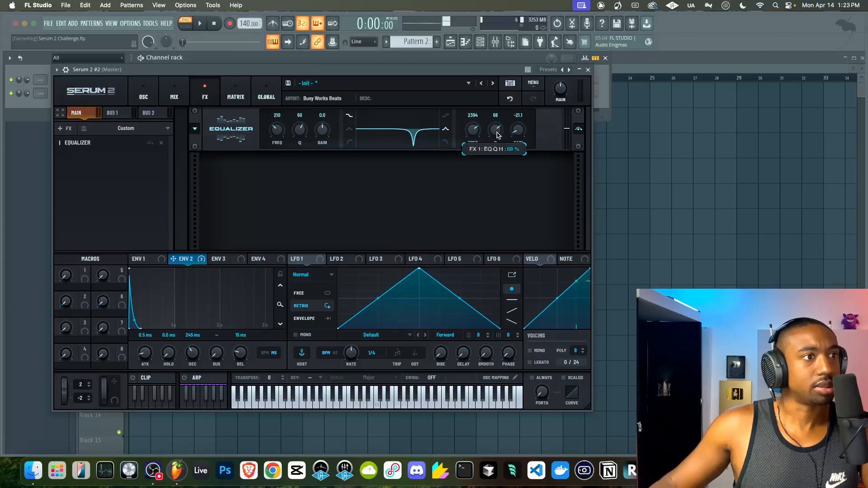
pyautogui.press('space')
pyautogui.moveTo(492, 150); pyautogui.dragTo(496, 129)
pyautogui.press('space')
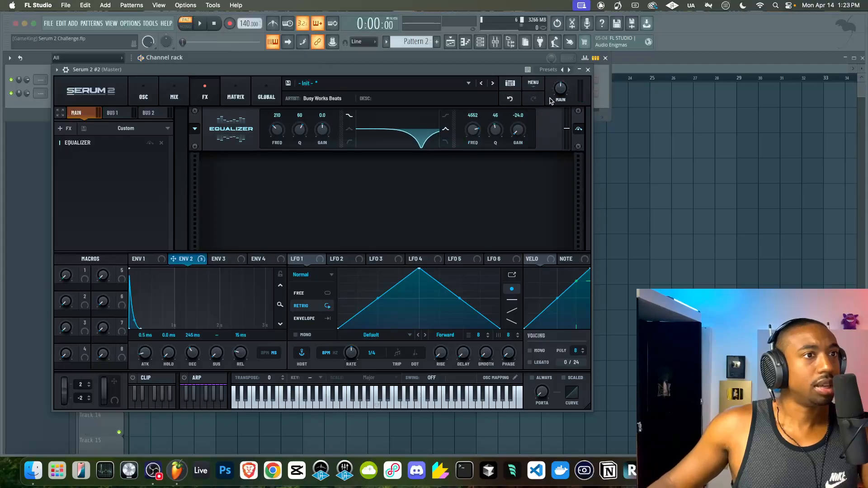
# Step: Close the Serum 2 #2 window and load FabFilter Pro-Q 3 on its mixer track
pyautogui.click(587, 71)
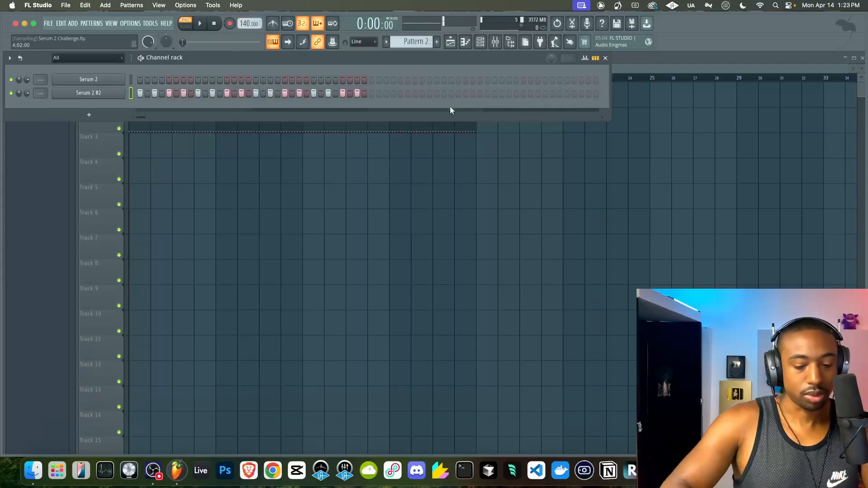
pyautogui.press('F9')
pyautogui.click(434, 158)
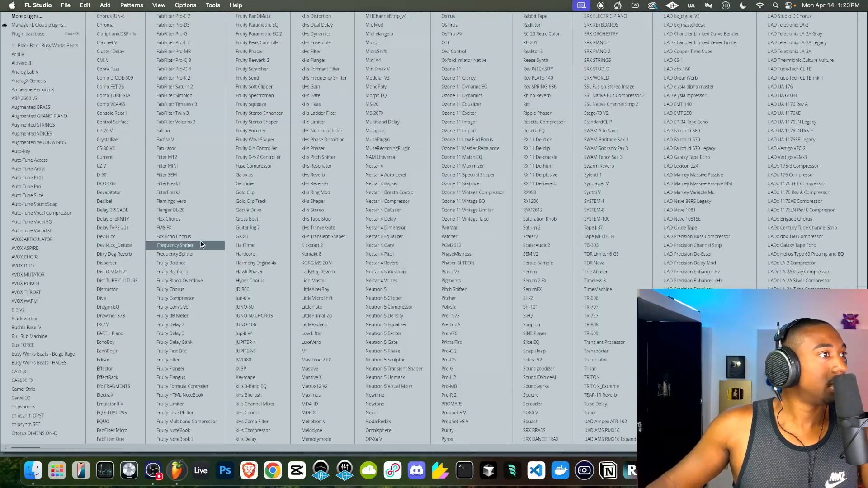
pyautogui.click(191, 62)
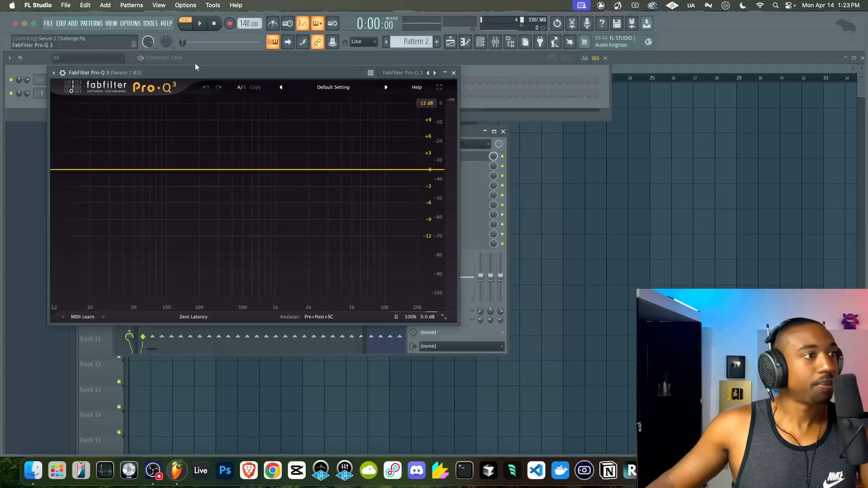
# Step: Add a Bell band at 10154 Hz with Q 8.078 and cut it to about -14 dB while auditioning
pyautogui.click(380, 170)
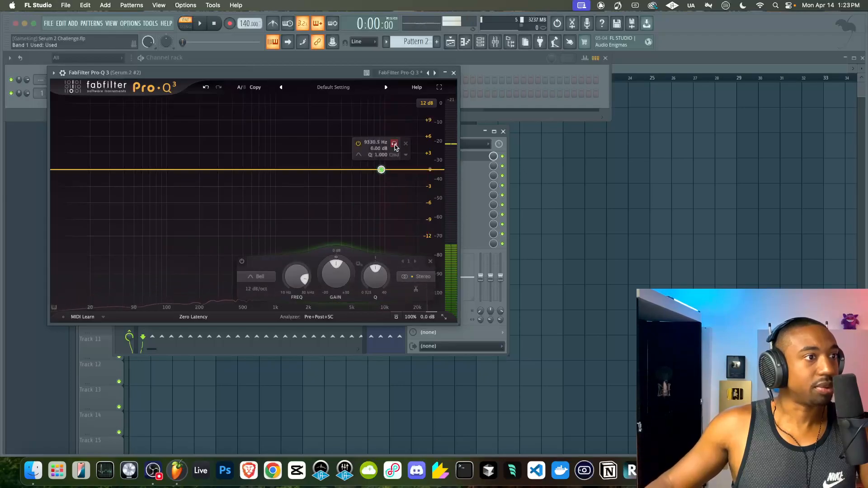
pyautogui.press('space')
pyautogui.moveTo(396, 146); pyautogui.dragTo(399, 170)
pyautogui.press('space')
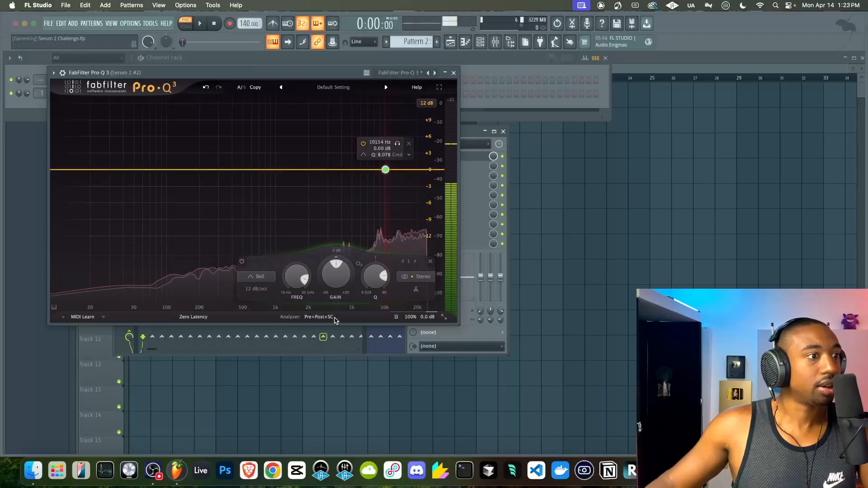
pyautogui.moveTo(333, 292); pyautogui.dragTo(329, 301)
pyautogui.press('space')
# Step: Add a second band at 14748 Hz, change it from High Shelf to Bell, and cut it with a Q of about 5.7
pyautogui.click(403, 171)
pyautogui.press('space')
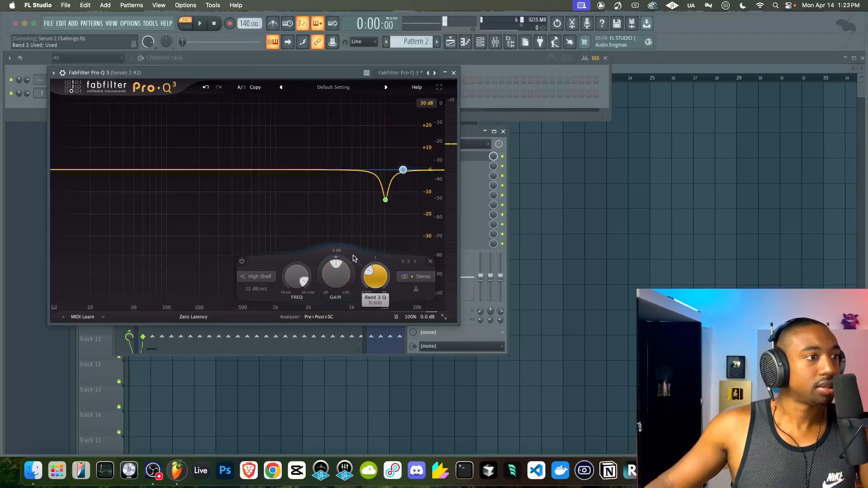
pyautogui.moveTo(335, 274); pyautogui.dragTo(329, 291)
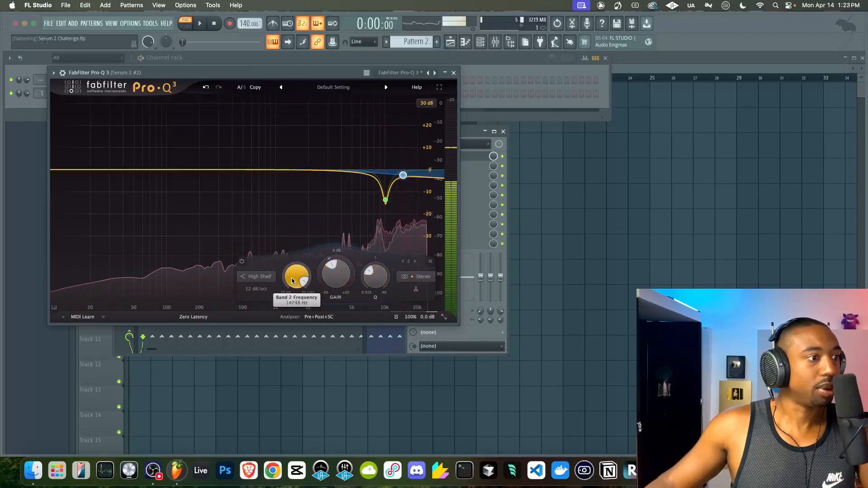
pyautogui.click(257, 276)
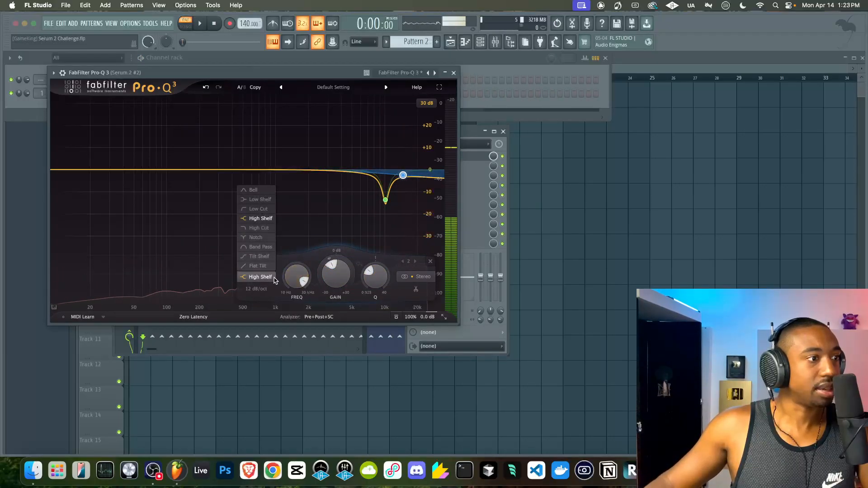
pyautogui.click(256, 191)
pyautogui.moveTo(335, 273); pyautogui.dragTo(374, 273)
pyautogui.press('space')
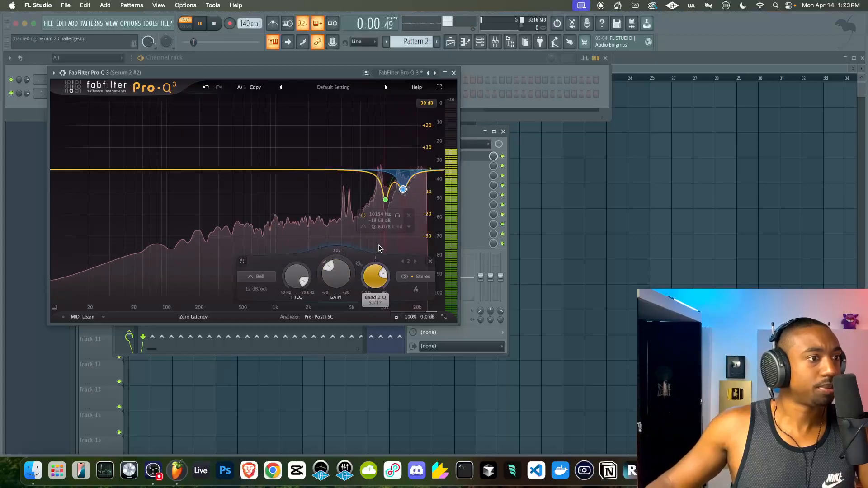
# Step: Deepen the 14748 Hz cut to -27.75 dB and move the first band to 9481.6 Hz at about -29.3 dB
pyautogui.press('space')
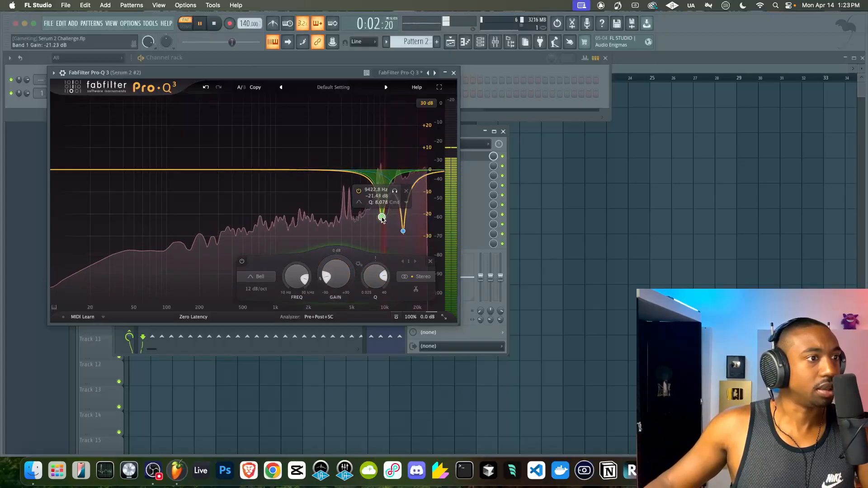
pyautogui.moveTo(381, 235); pyautogui.dragTo(381, 235)
pyautogui.press('space')
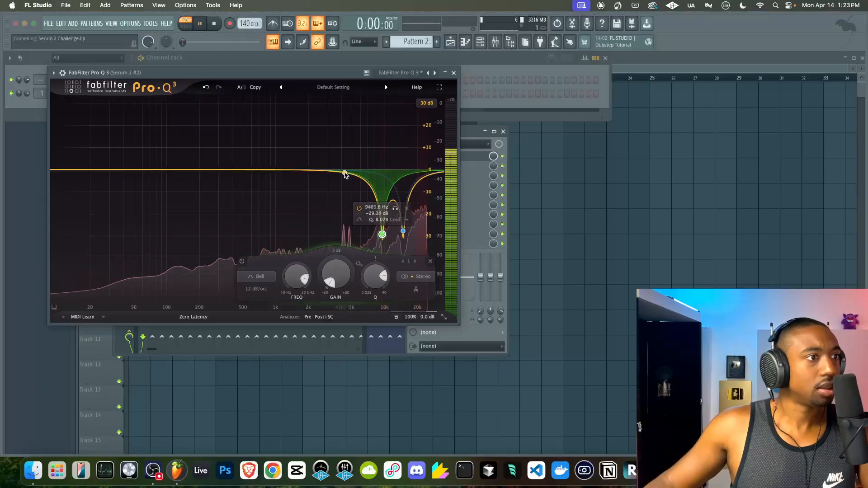
# Step: Add a third Bell band, sweep it in solo, and cut it to -30 dB at 4414 Hz with Q 6.941
pyautogui.click(330, 171)
pyautogui.press('space')
pyautogui.click(340, 187)
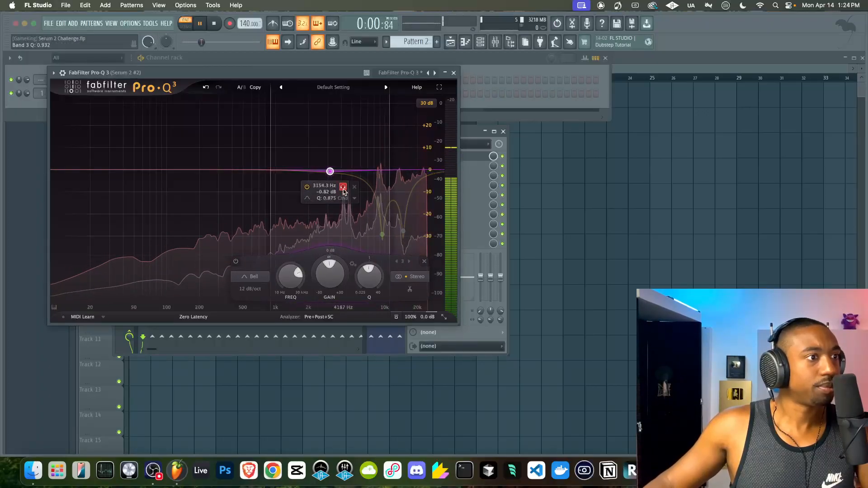
pyautogui.moveTo(340, 189); pyautogui.dragTo(360, 166)
pyautogui.press('space')
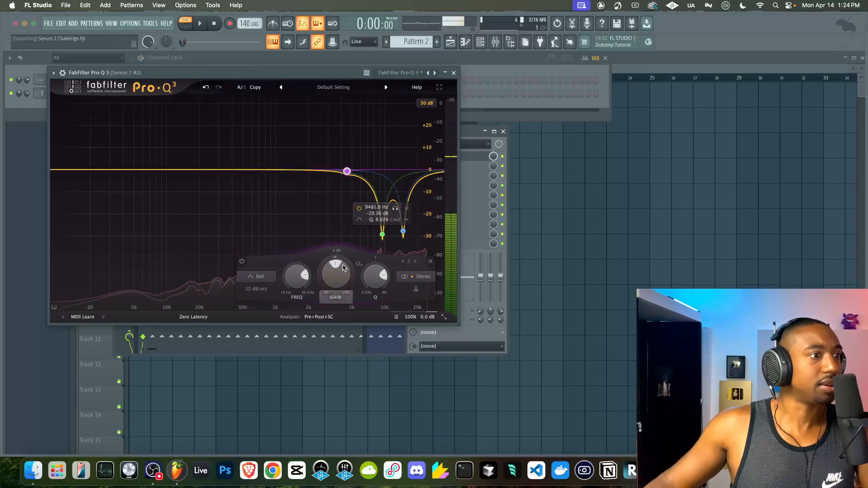
pyautogui.press('space')
pyautogui.moveTo(334, 277)
pyautogui.mouseDown()
pyautogui.moveTo(319, 310)
pyautogui.moveTo(336, 278)
pyautogui.moveTo(335, 292)
pyautogui.mouseUp()
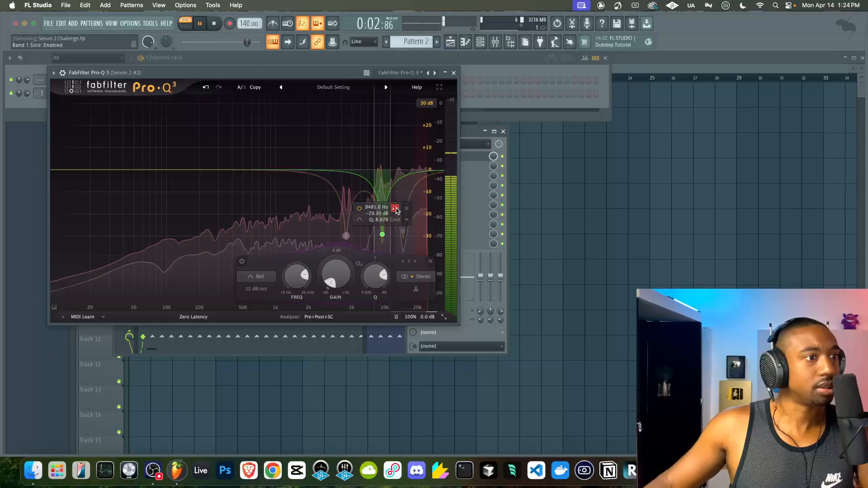
# Step: Solo the 9481.6 Hz and 14748 Hz bands in turn, then listen to the full equalized hi-hat
pyautogui.click(394, 211)
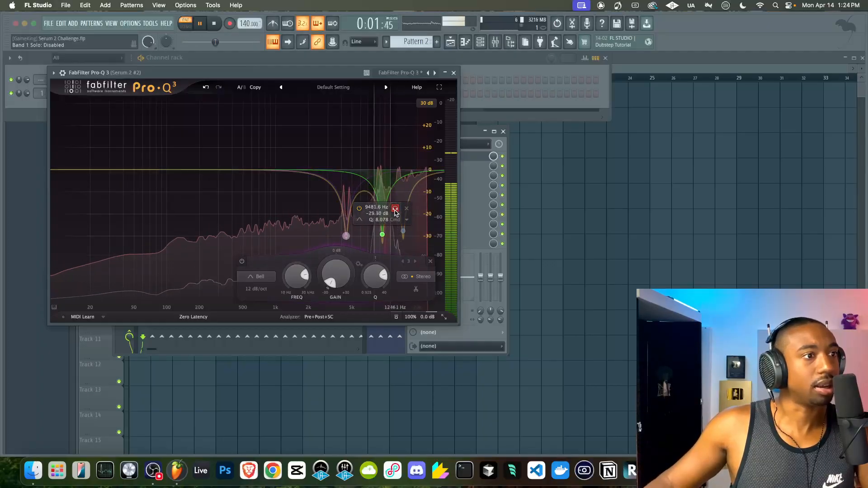
pyautogui.click(395, 210)
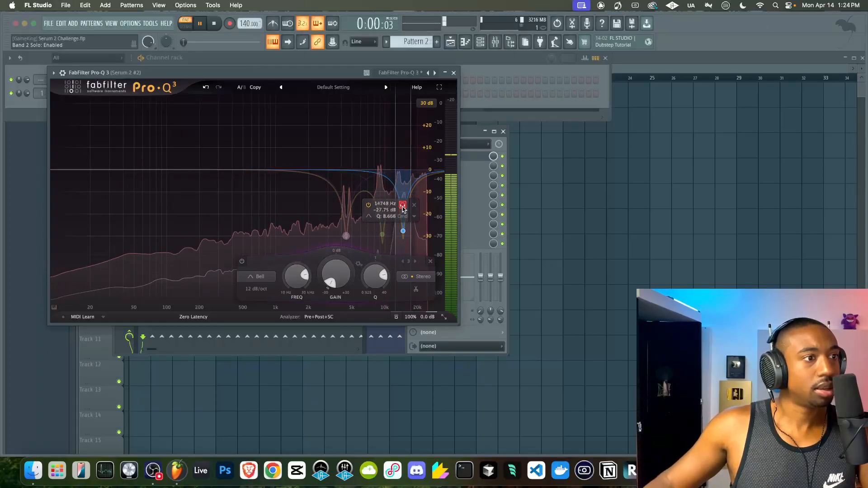
pyautogui.click(403, 209)
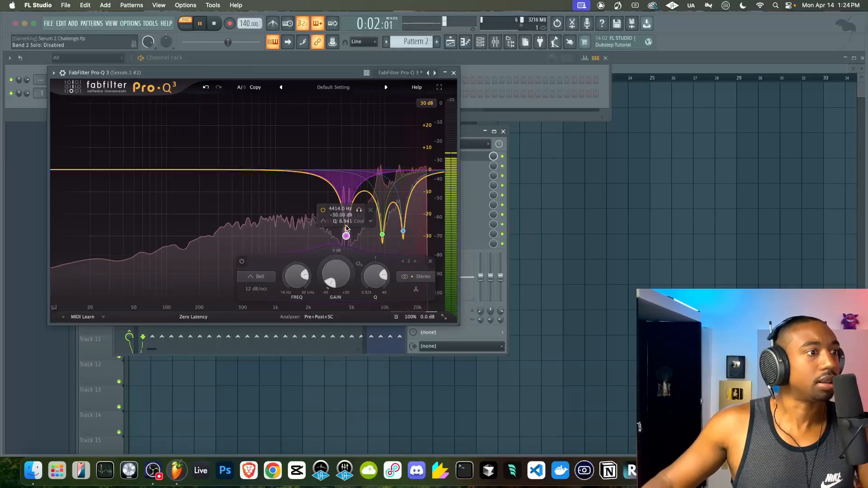
pyautogui.moveTo(381, 218)
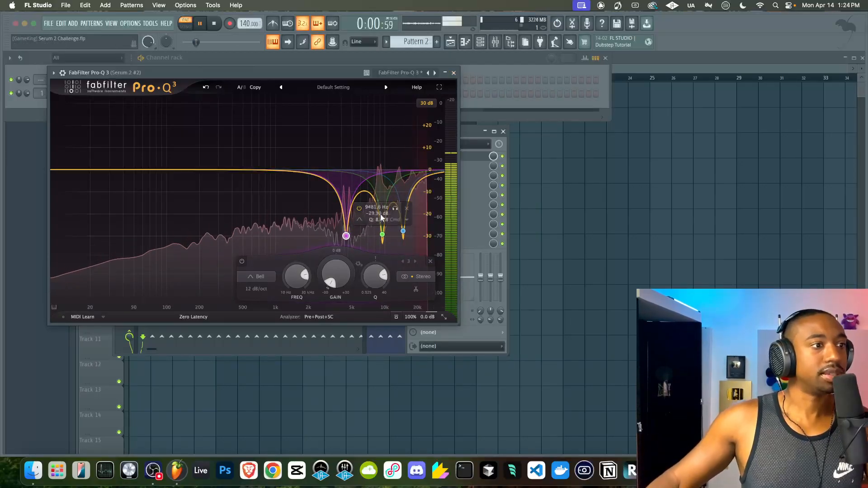
pyautogui.moveTo(425, 319)
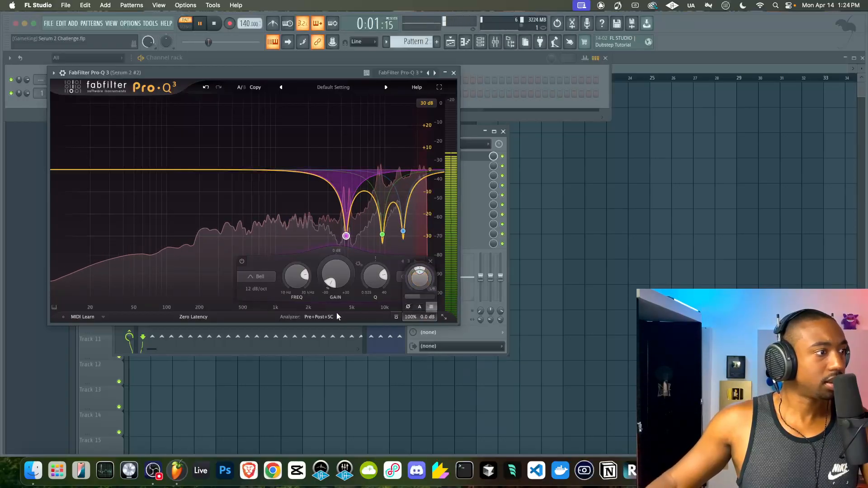
pyautogui.press('space')
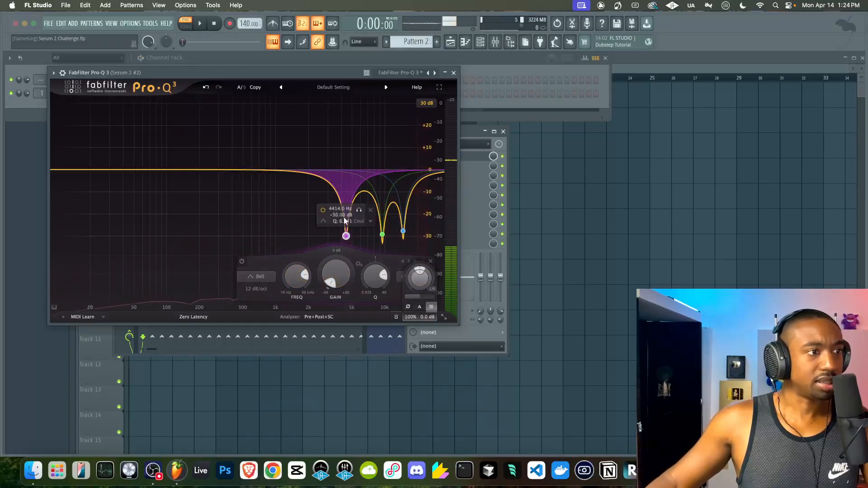
# Step: Try a gain of -10 dB on the 4414 Hz band, set it to -15 dB, and audition the hi-hat
pyautogui.click(341, 215)
pyautogui.write('-1')
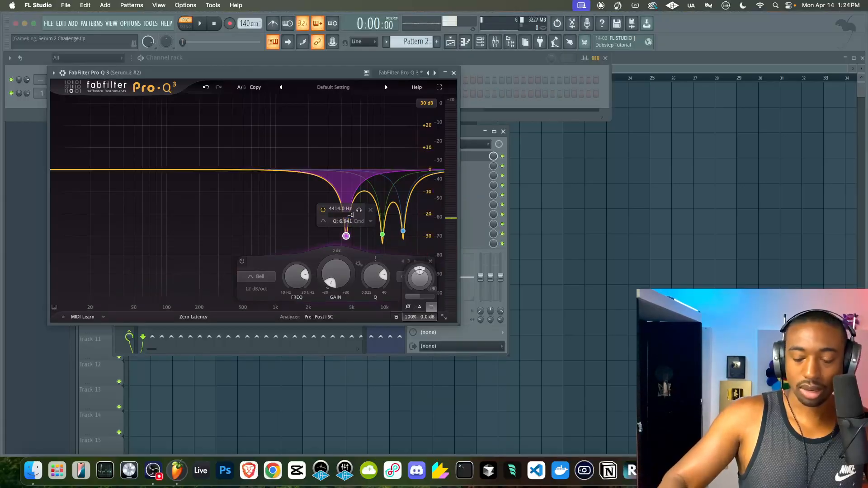
pyautogui.write('0')
pyautogui.press('Return')
pyautogui.press('space')
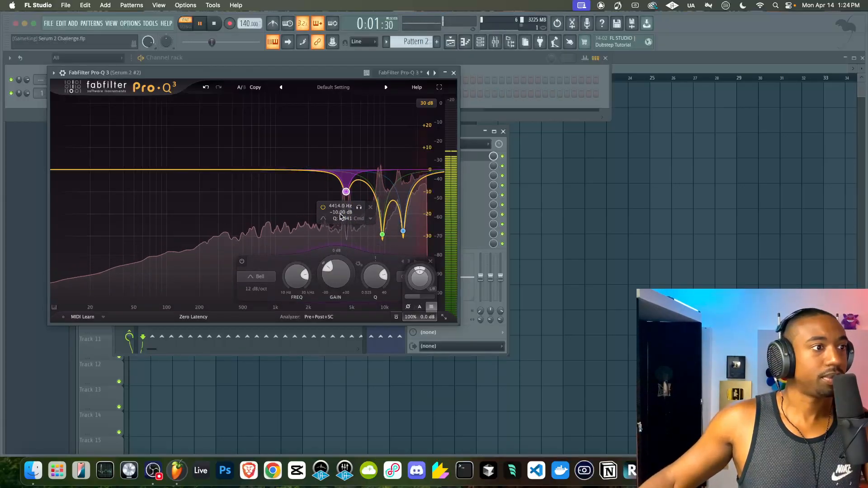
pyautogui.write('-15')
pyautogui.press('Return')
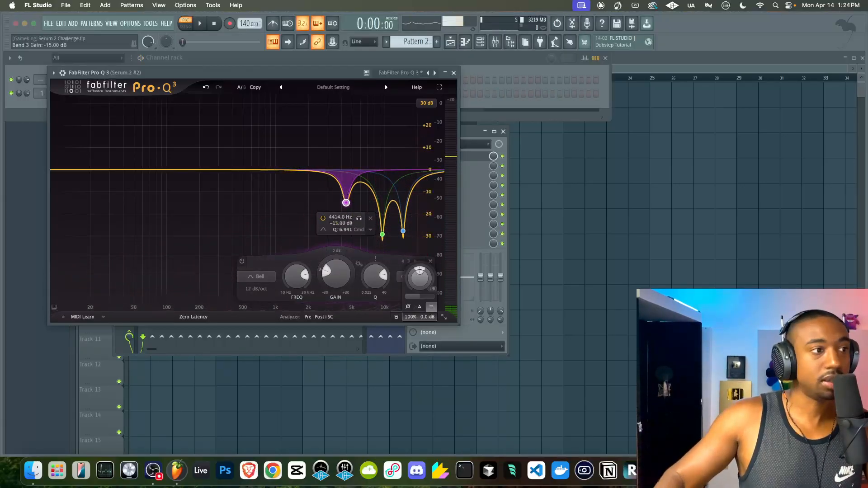
pyautogui.press('space')
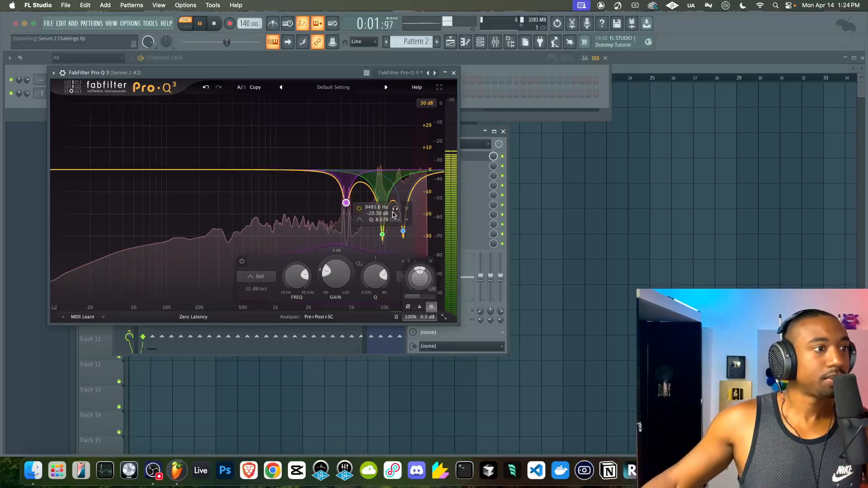
# Step: Bypass and remove the 9481.6 Hz band to audition the hi-hat without it, and undo the removal
pyautogui.click(359, 210)
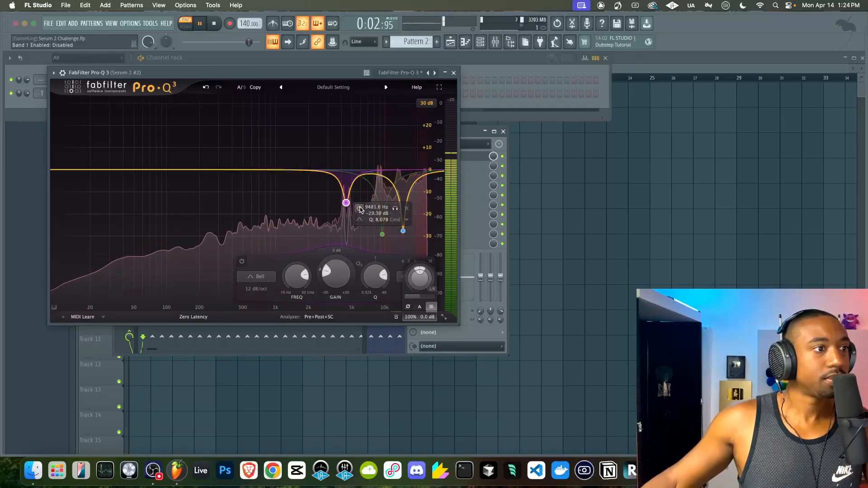
pyautogui.click(406, 208)
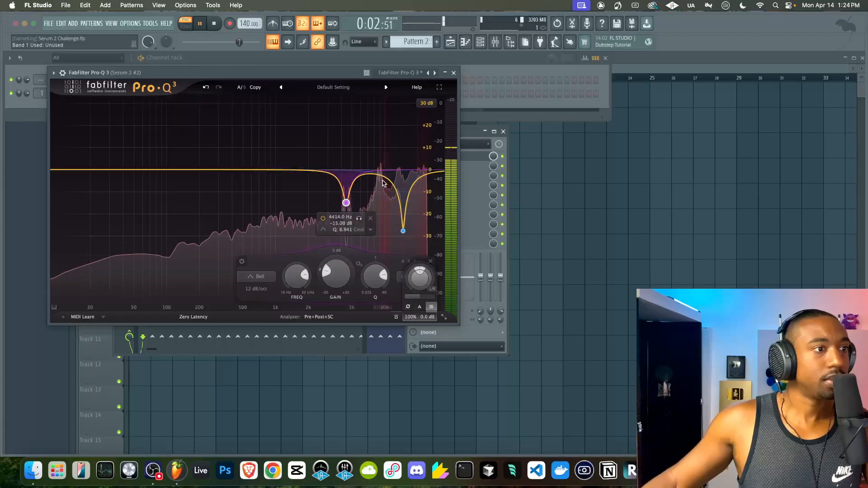
pyautogui.press('space')
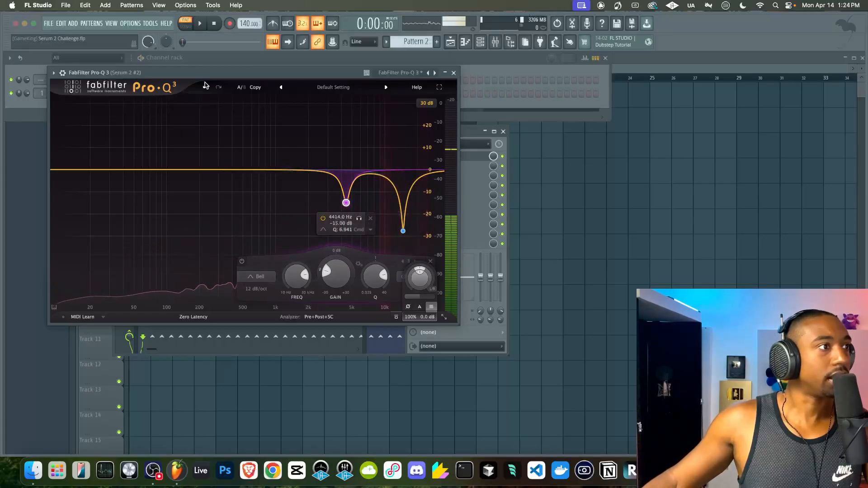
pyautogui.click(205, 86)
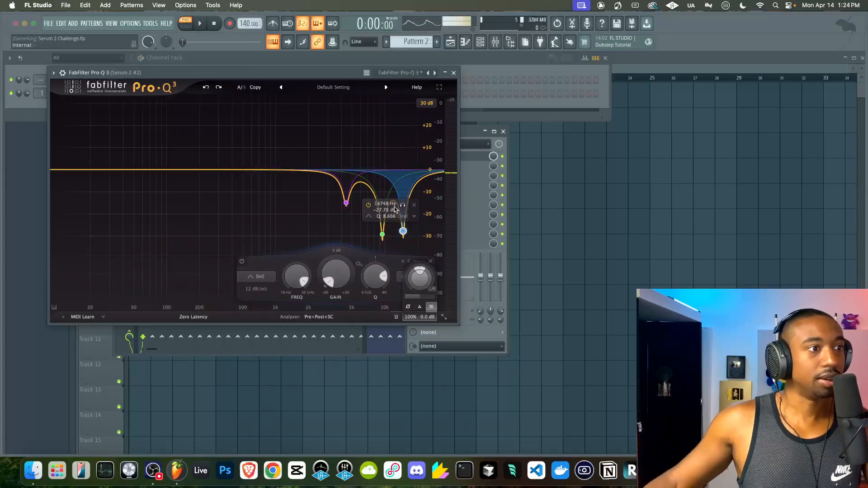
# Step: Play the pattern and compare the hi-hat with the 4414 Hz band bypassed and enabled
pyautogui.press('space')
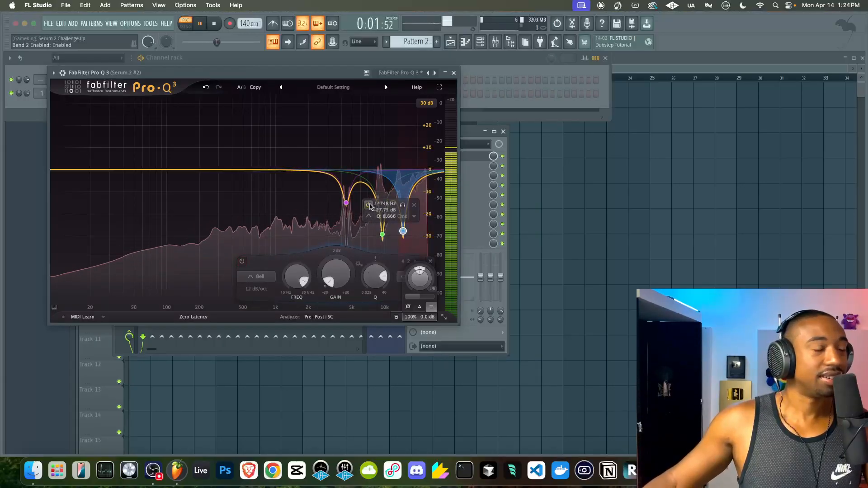
pyautogui.click(324, 217)
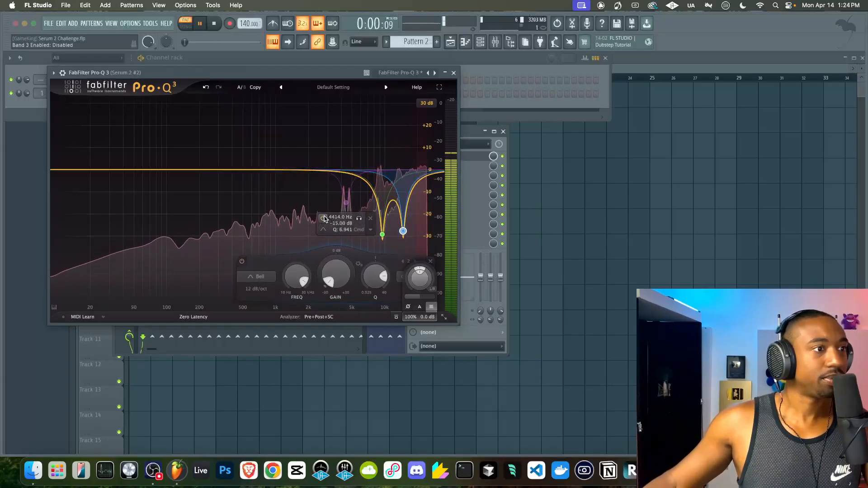
pyautogui.click(324, 218)
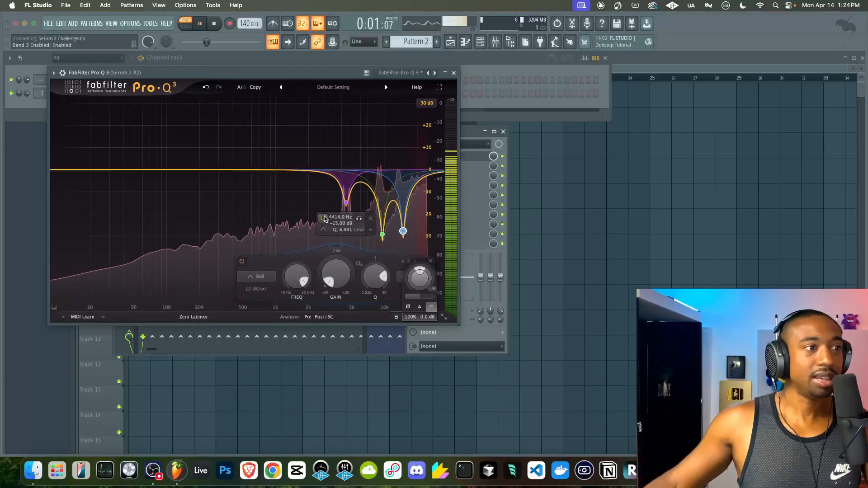
pyautogui.click(346, 203)
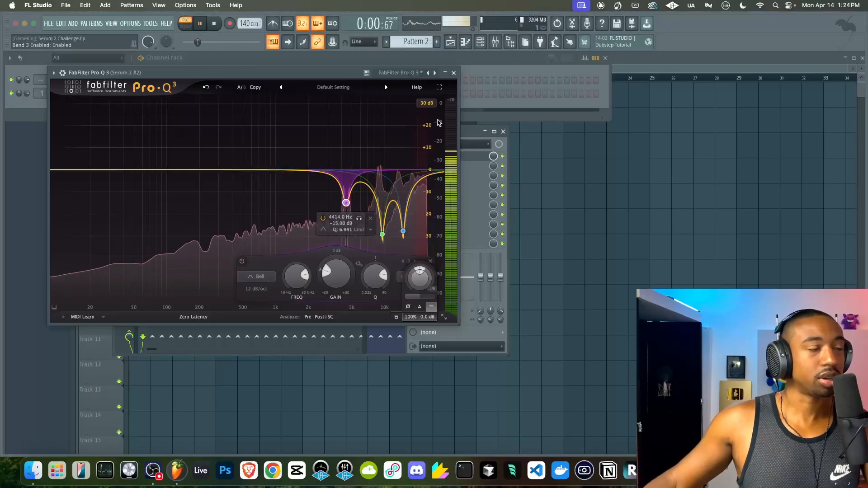
# Step: Close Pro-Q 3, open Serum 2 #2, reset its Equalizer's high band gain to 0.0, and audition
pyautogui.click(453, 73)
pyautogui.press('space')
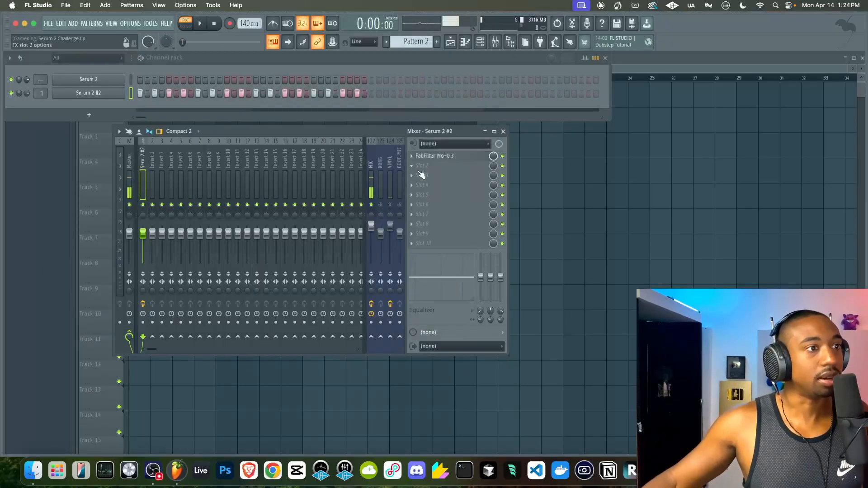
pyautogui.click(110, 94)
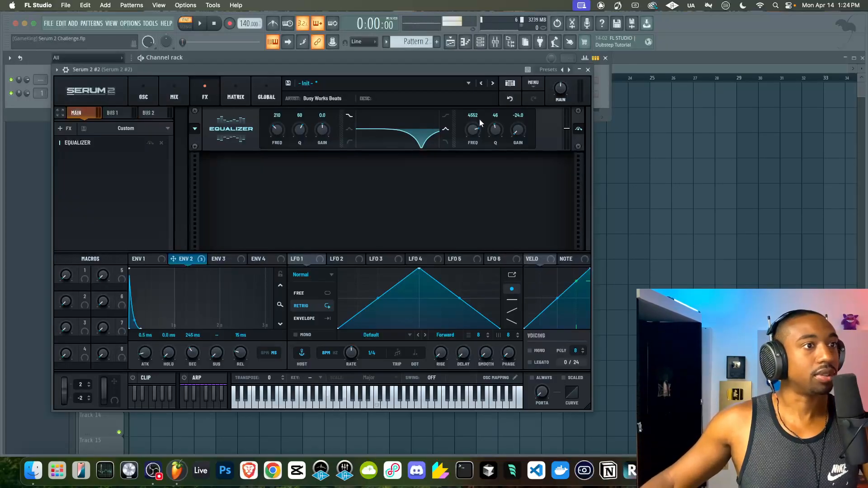
pyautogui.doubleClick(518, 129)
pyautogui.press('Return')
pyautogui.press('space')
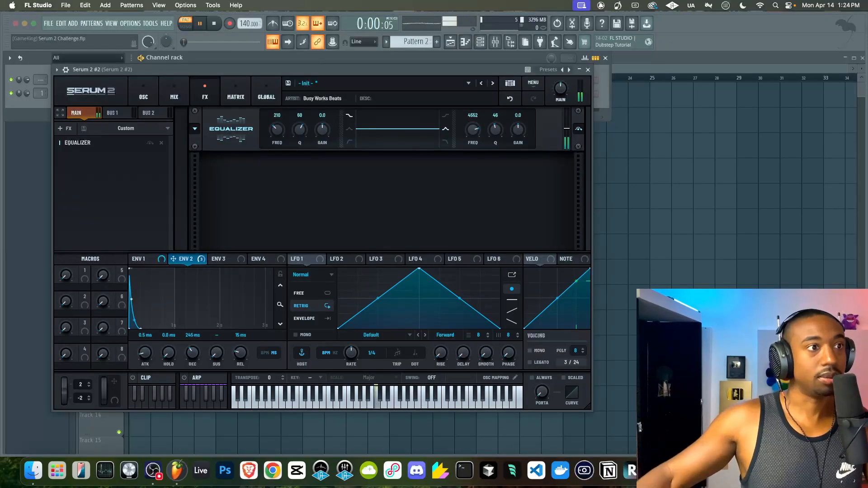
# Step: Close Serum 2 #2, reopen Pro-Q 3, and move its two lower bands to 4453.2 Hz and 9288.5 Hz at -30 dB each
pyautogui.click(587, 70)
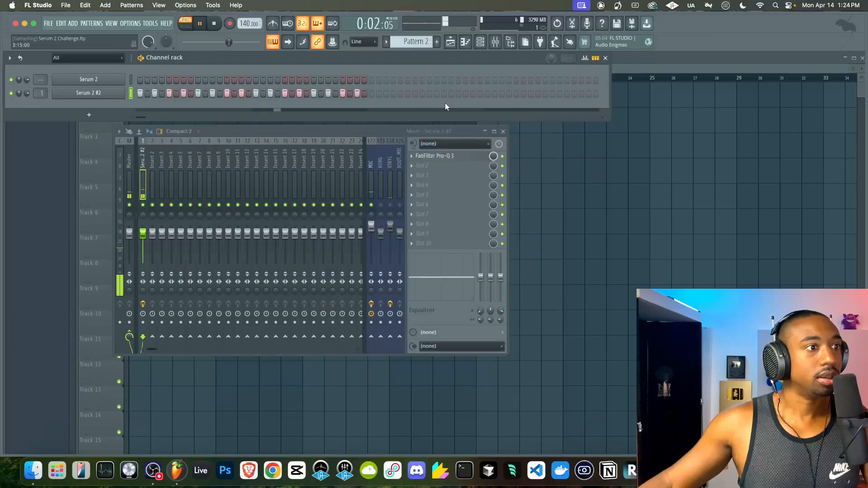
pyautogui.click(439, 155)
pyautogui.moveTo(347, 204); pyautogui.dragTo(381, 238)
pyautogui.press('space')
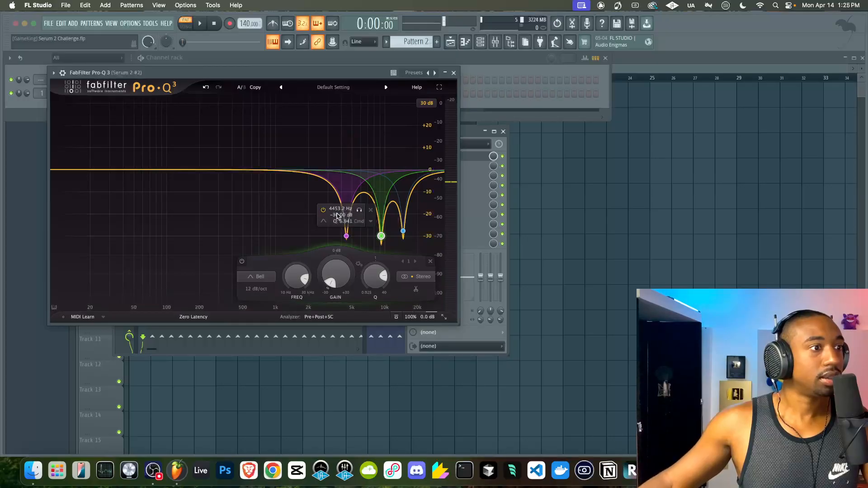
pyautogui.doubleClick(337, 215)
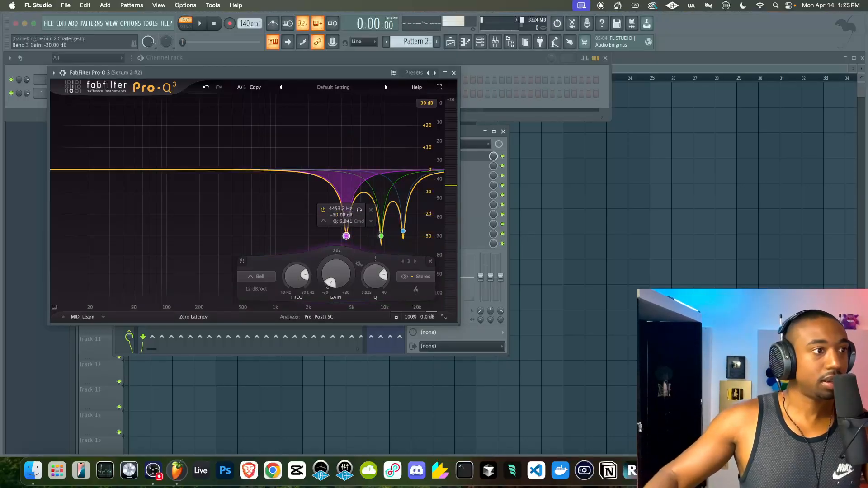
# Step: Close Pro-Q 3 and copy it with its current settings into the second effect slot of the Serum 2 #2 mixer track
pyautogui.click(453, 73)
pyautogui.click(424, 158)
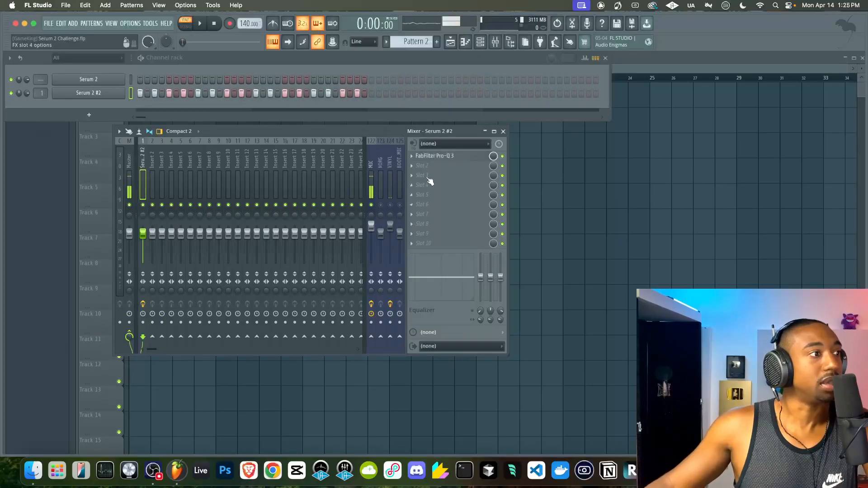
pyautogui.click(413, 156)
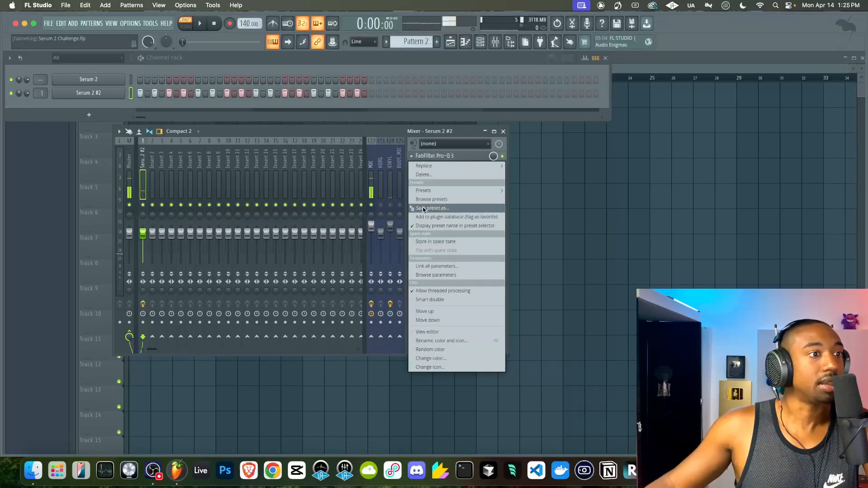
pyautogui.click(433, 172)
pyautogui.press('space')
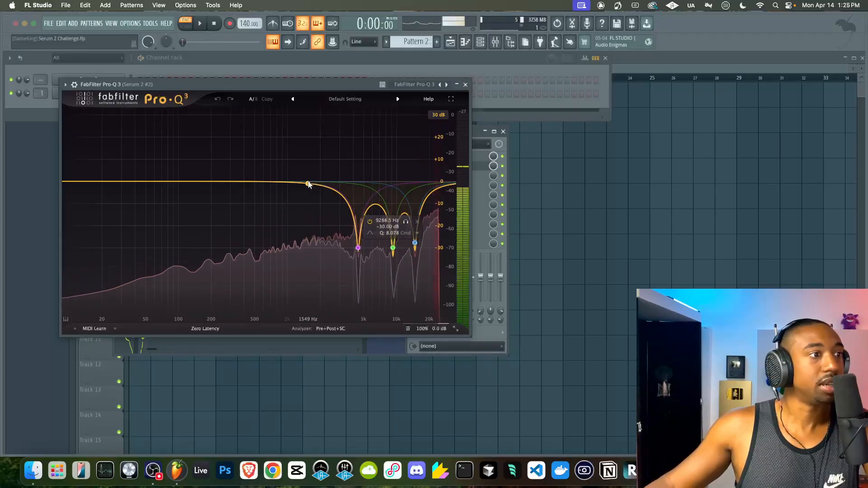
# Step: Add a high shelf at about 1549 Hz in the second Pro-Q 3 and boost it by about 14.9 dB while auditioning
pyautogui.press('space')
pyautogui.doubleClick(308, 182)
pyautogui.click(286, 209)
pyautogui.click(313, 217)
pyautogui.press('space')
pyautogui.moveTo(309, 294); pyautogui.dragTo(325, 246)
pyautogui.press('space')
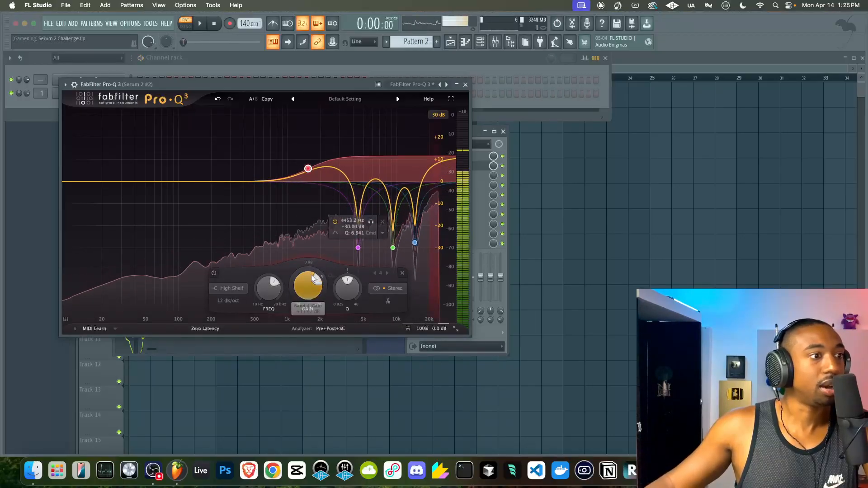
pyautogui.moveTo(308, 289); pyautogui.dragTo(307, 276)
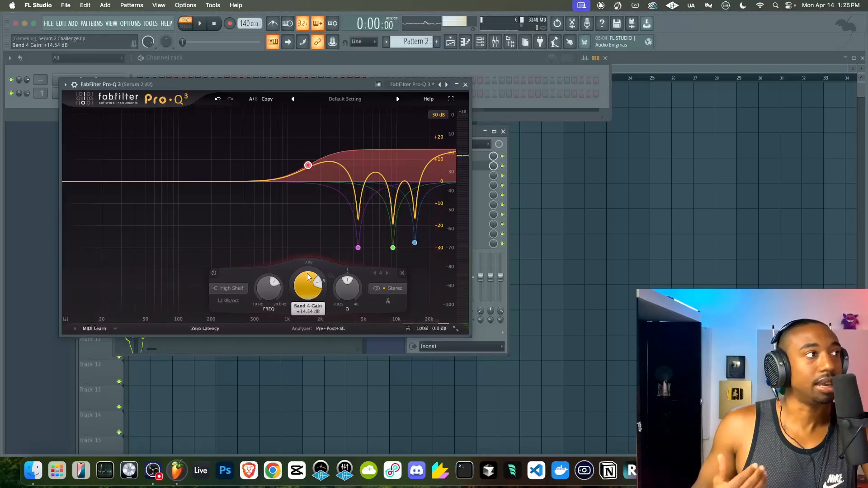
pyautogui.press('space')
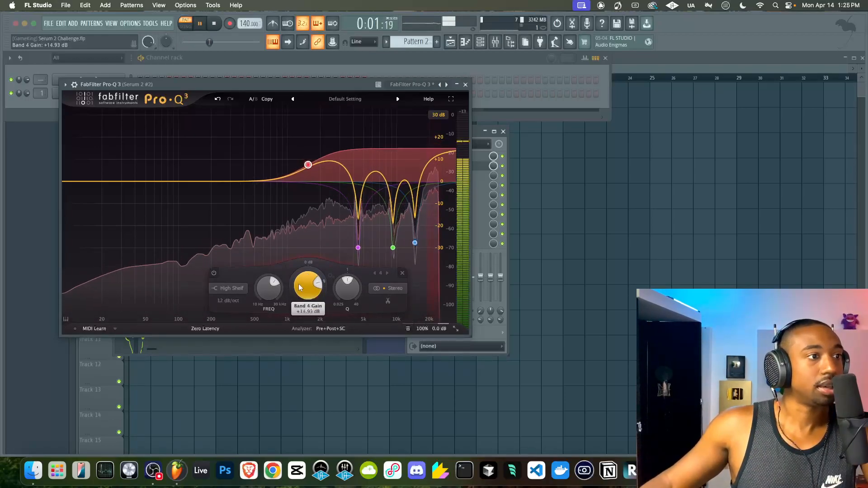
# Step: Return to the oscillators of Serum 2 #2, lower Filter 1's cutoff, and set its resonance to about 60% while auditioning
pyautogui.click(466, 84)
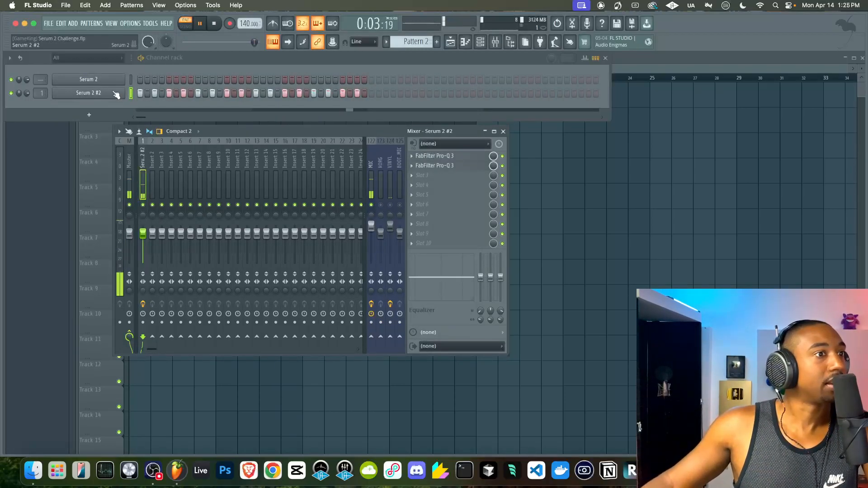
pyautogui.click(113, 94)
pyautogui.click(156, 96)
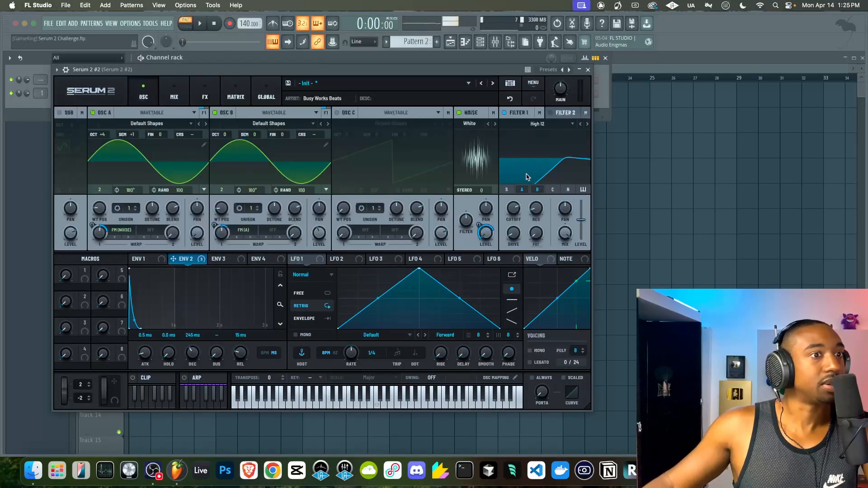
pyautogui.press('space')
pyautogui.moveTo(513, 206)
pyautogui.mouseDown()
pyautogui.moveTo(517, 179)
pyautogui.moveTo(515, 195)
pyautogui.moveTo(535, 203)
pyautogui.moveTo(518, 193)
pyautogui.moveTo(514, 208)
pyautogui.mouseUp()
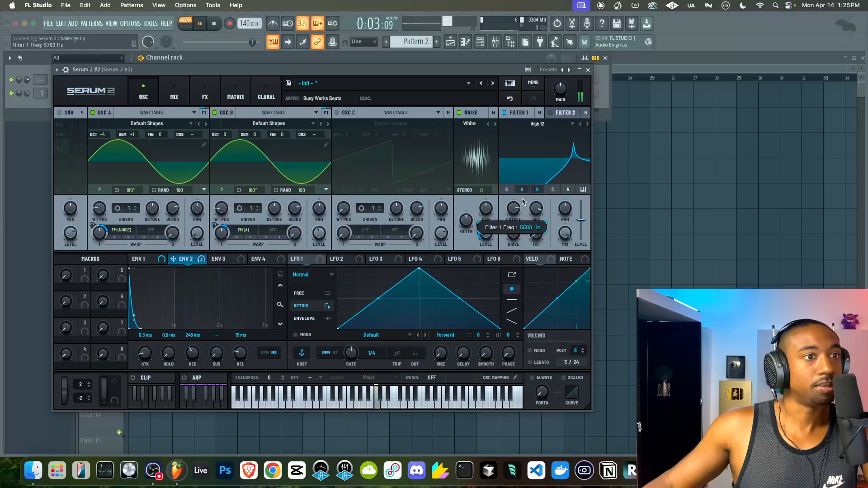
pyautogui.moveTo(522, 204); pyautogui.dragTo(520, 207)
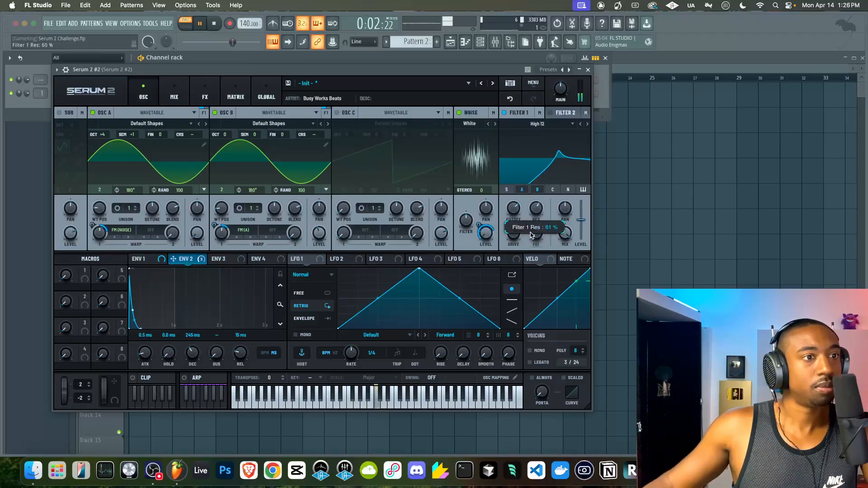
pyautogui.moveTo(531, 236); pyautogui.dragTo(533, 233)
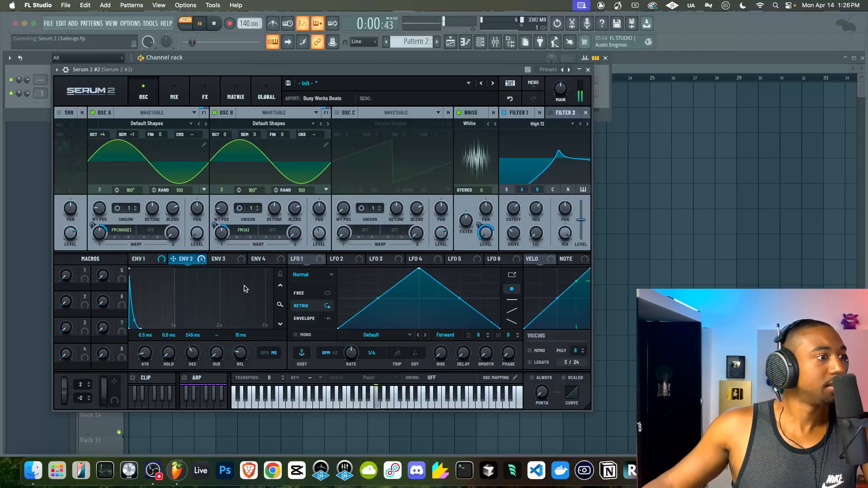
# Step: Set Env 2's decay to 182 ms, and give Env 1 a sustain of -∞ dB and a decay of 199 ms
pyautogui.moveTo(192, 349); pyautogui.dragTo(192, 356)
pyautogui.press('space')
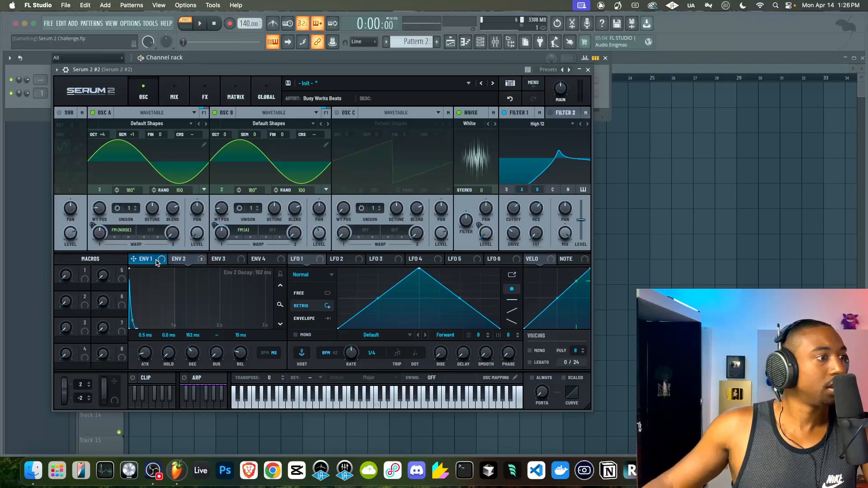
pyautogui.click(155, 259)
pyautogui.moveTo(219, 353); pyautogui.dragTo(92, 442)
pyautogui.press('space')
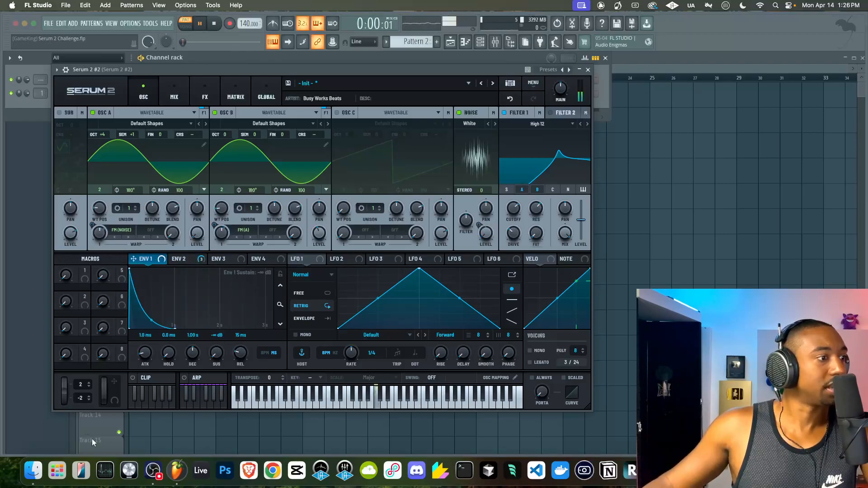
pyautogui.moveTo(192, 352); pyautogui.dragTo(188, 364)
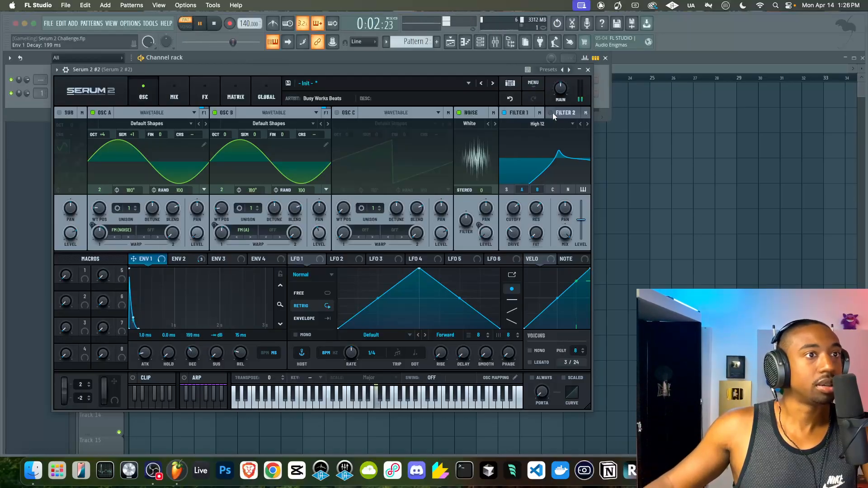
pyautogui.moveTo(560, 80); pyautogui.dragTo(561, 79)
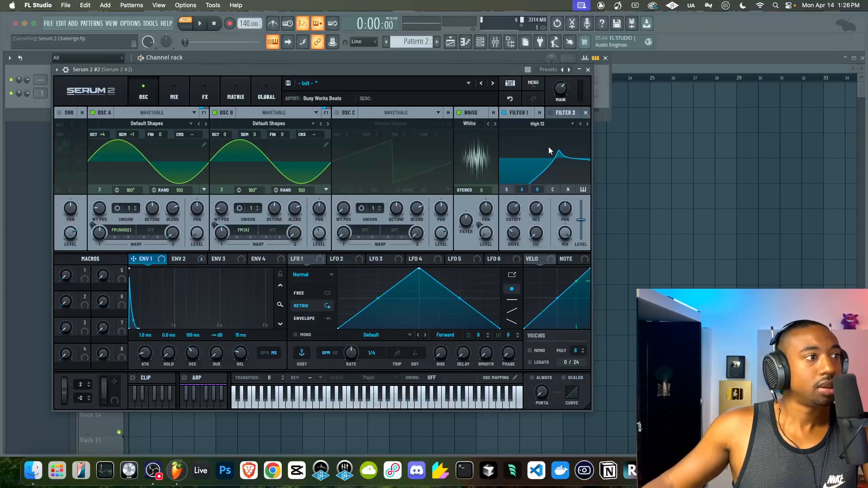
# Step: Compare the first Pro-Q 3's 4453.2 Hz band bypassed and enabled, and set its gain to -20 dB
pyautogui.click(587, 70)
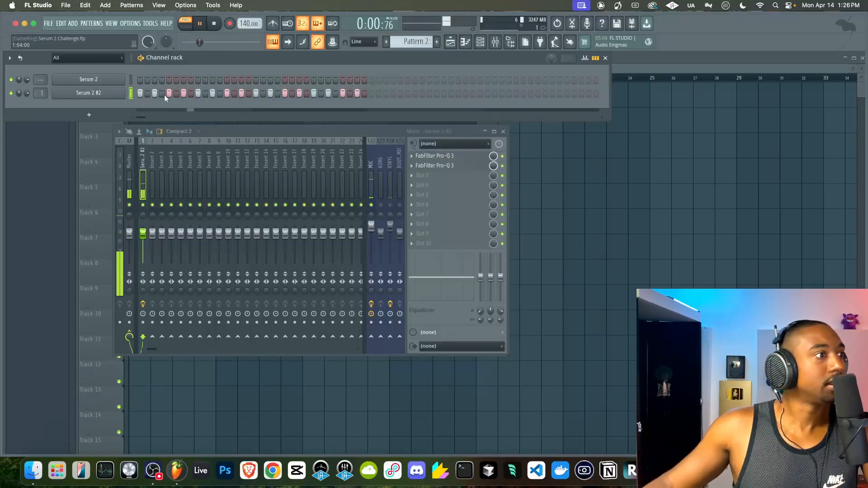
pyautogui.click(445, 156)
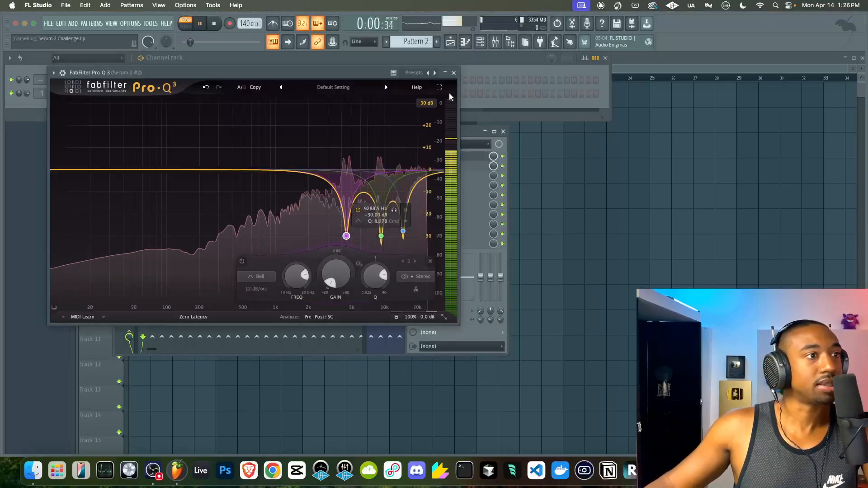
pyautogui.press('space')
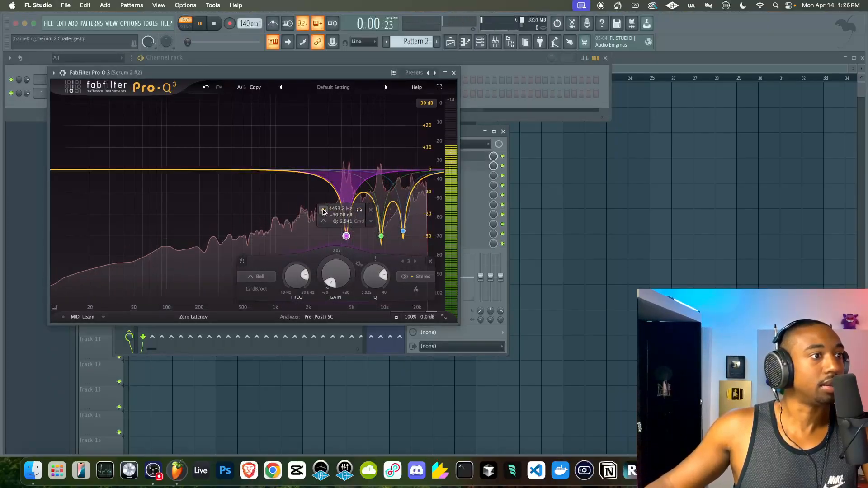
pyautogui.click(323, 211)
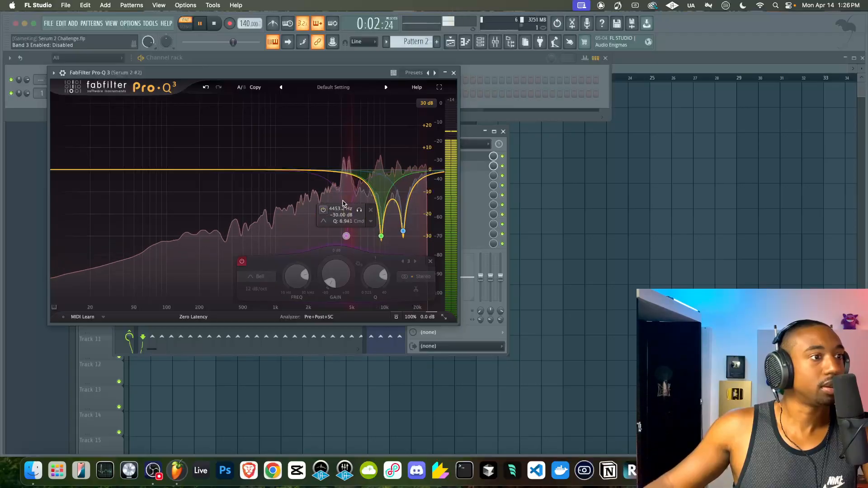
pyautogui.click(324, 210)
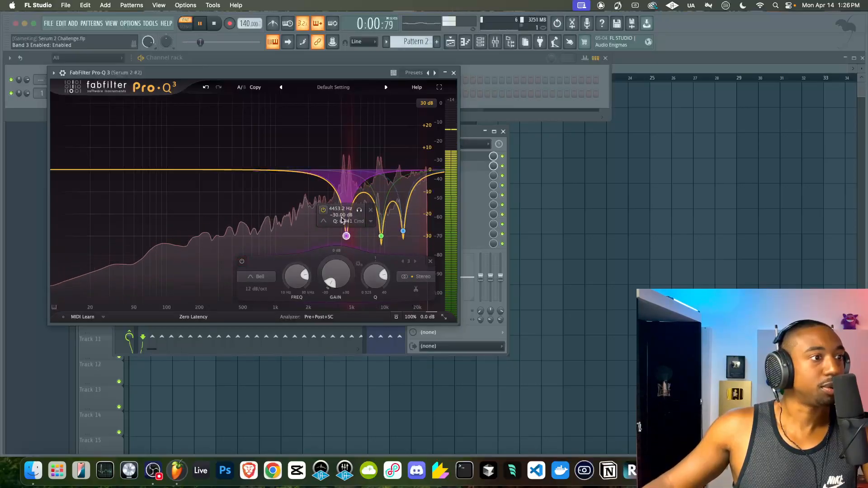
pyautogui.write('-20')
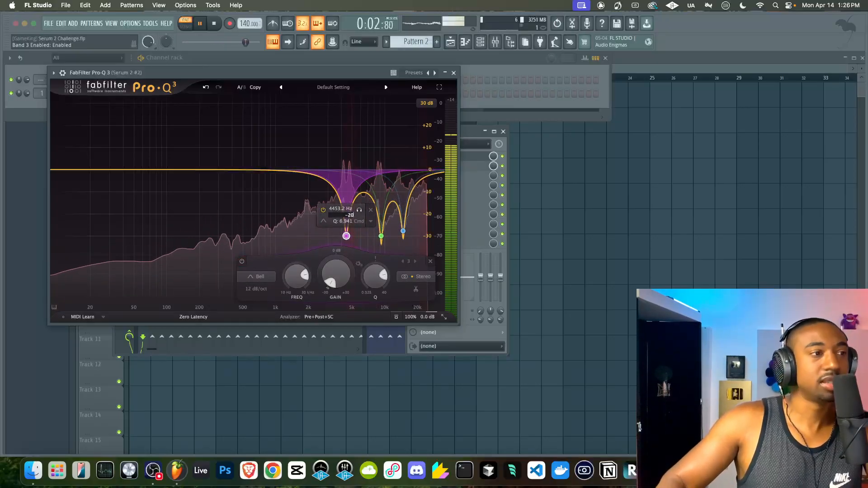
pyautogui.press('Return')
pyautogui.doubleClick(347, 194)
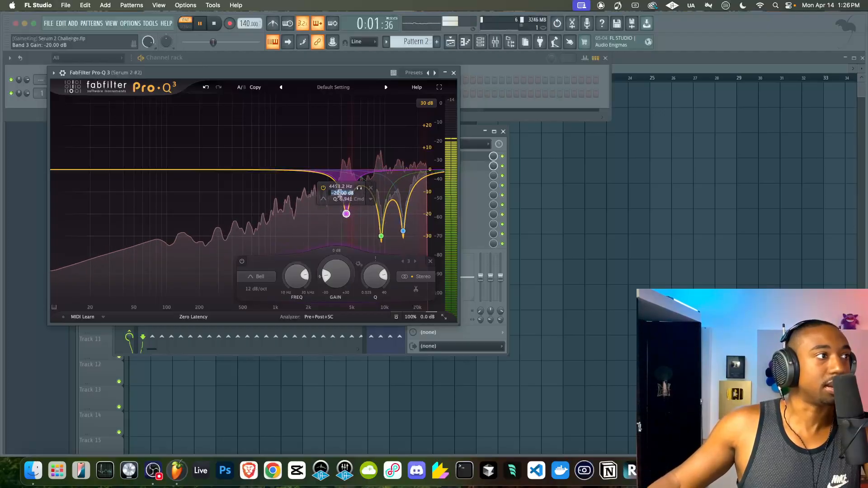
pyautogui.click(454, 73)
# Step: Raise the high shelf's gain to +20 dB in the second Pro-Q 3 and audition the hi-hat
pyautogui.press('space')
pyautogui.click(448, 155)
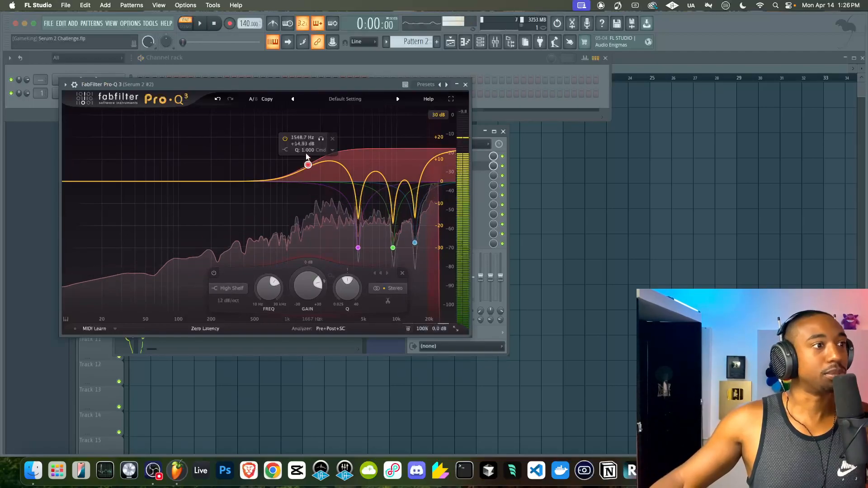
pyautogui.doubleClick(302, 144)
pyautogui.write('20')
pyautogui.press('Return')
pyautogui.press('space')
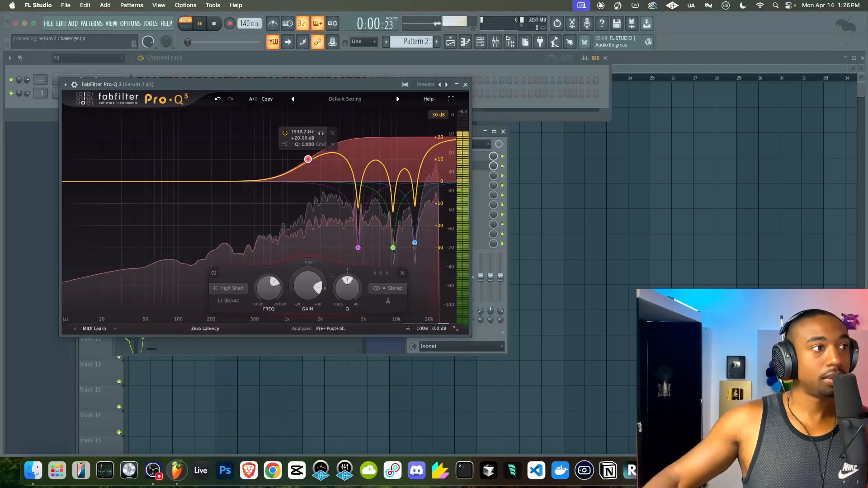
# Step: Reopen Serum 2 #2, switch Filter 1 to the High 24 type, and set its cutoff to about 4212 Hz
pyautogui.click(465, 85)
pyautogui.press('space')
pyautogui.click(116, 93)
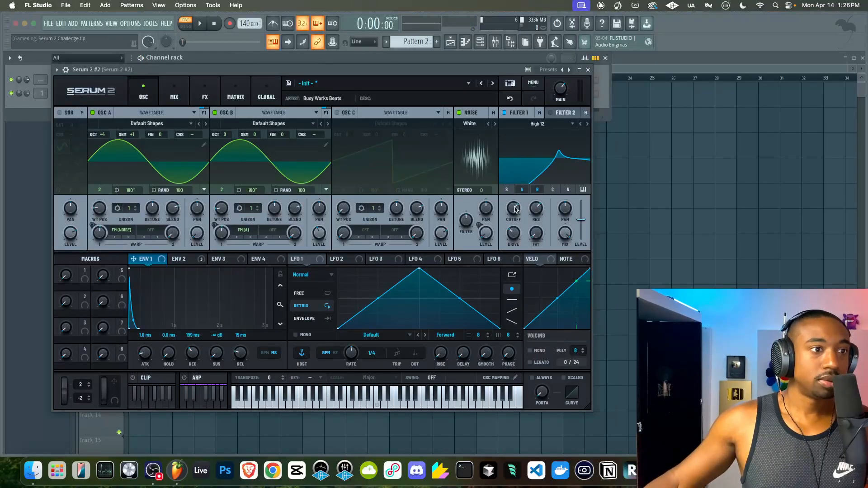
pyautogui.click(587, 124)
pyautogui.click(587, 124)
pyautogui.moveTo(514, 208)
pyautogui.mouseDown()
pyautogui.moveTo(519, 194)
pyautogui.moveTo(531, 224)
pyautogui.moveTo(516, 207)
pyautogui.moveTo(516, 217)
pyautogui.mouseUp()
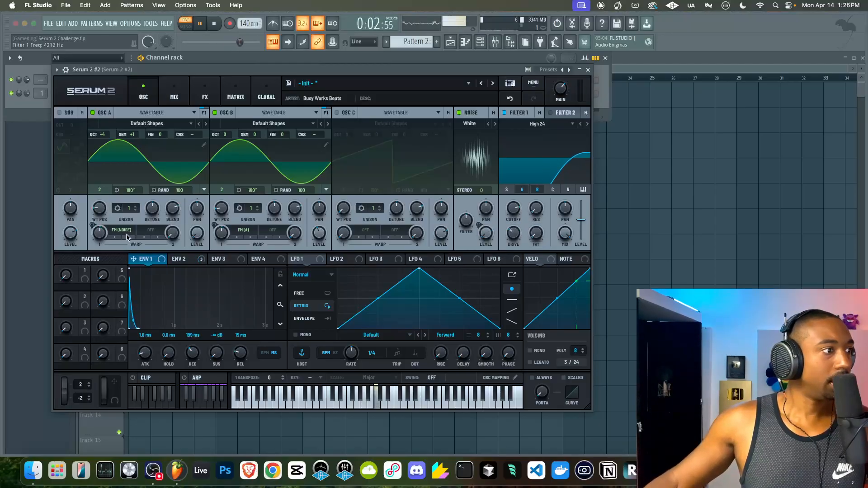
# Step: Adjust oscillator A's FM (Noise) warp to about 44% while the pattern plays, and stop playback
pyautogui.moveTo(105, 236)
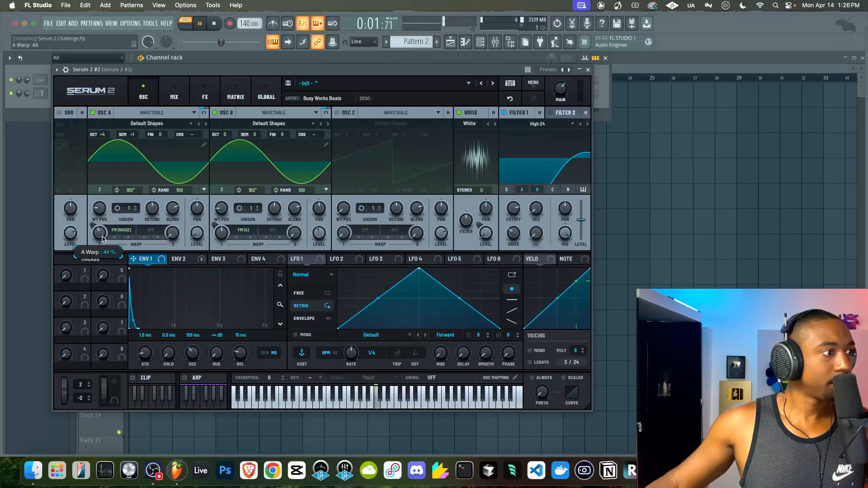
pyautogui.moveTo(103, 235); pyautogui.dragTo(101, 236)
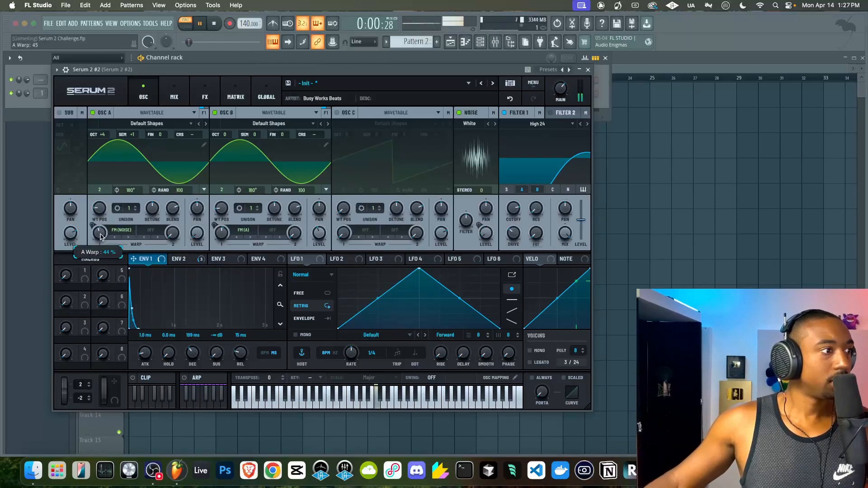
pyautogui.moveTo(215, 246)
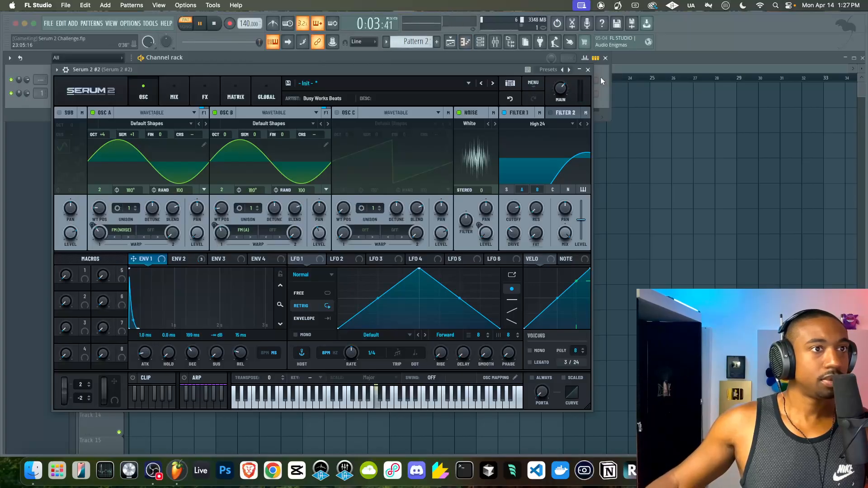
pyautogui.press('space')
# Step: Close Serum 2 #2, play the arrangement in song mode to hear the hi-hat in context, and reopen the synth
pyautogui.click(588, 70)
pyautogui.click(541, 210)
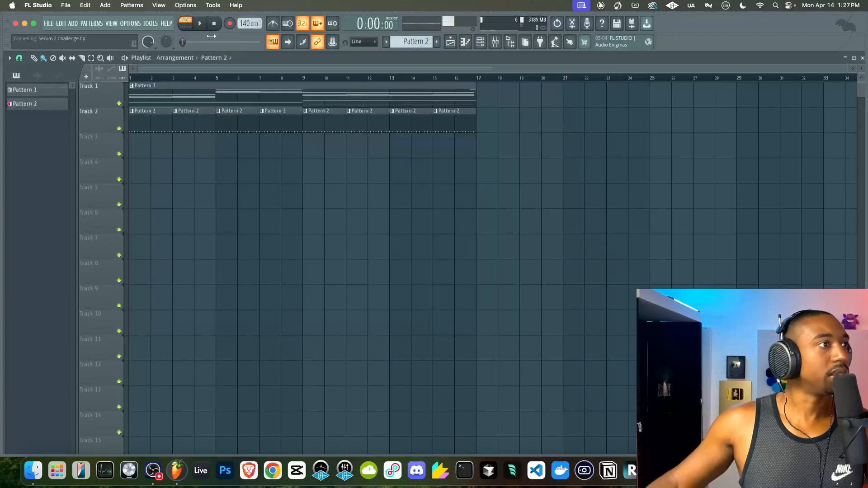
pyautogui.press('space')
pyautogui.click(480, 42)
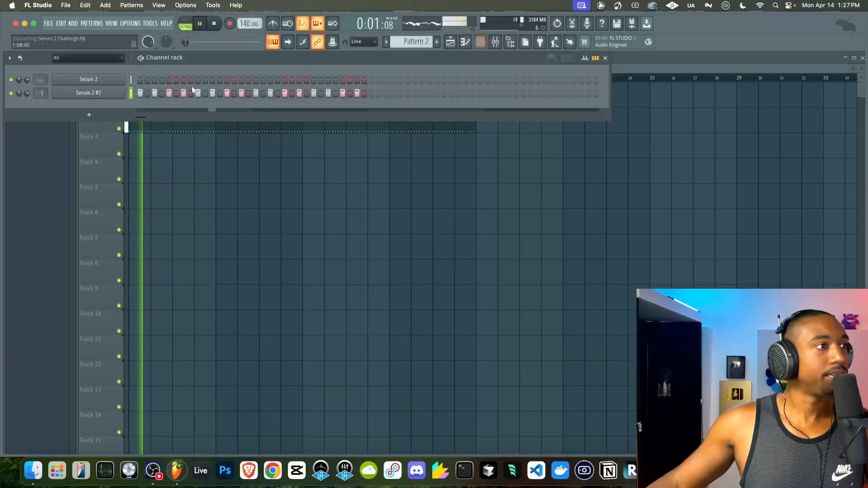
pyautogui.click(91, 93)
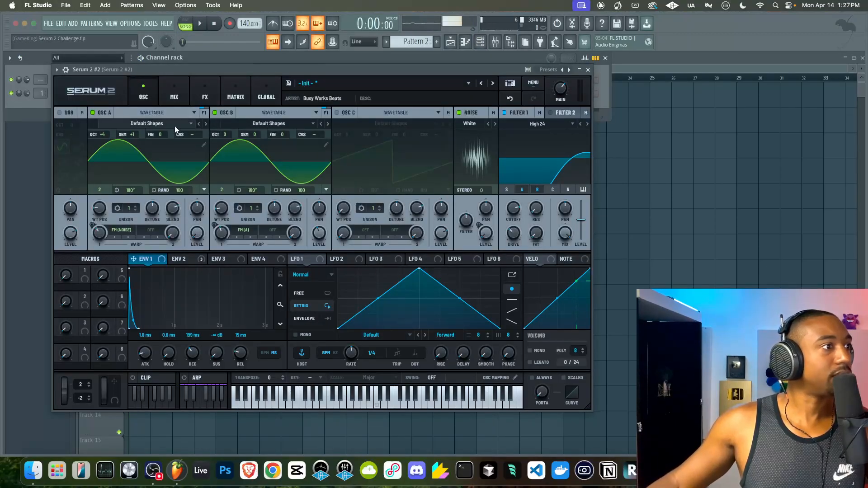
# Step: Close Serum 2 #2 and reduce its Pattern 2 step sequence to a single hit on the first step
pyautogui.click(587, 69)
pyautogui.click(470, 128)
pyautogui.click(480, 42)
pyautogui.press('space')
pyautogui.press('space')
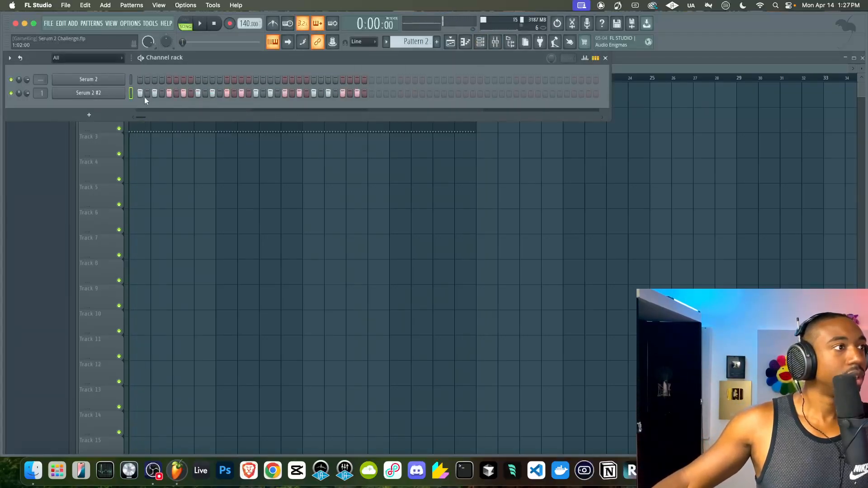
pyautogui.click(250, 148)
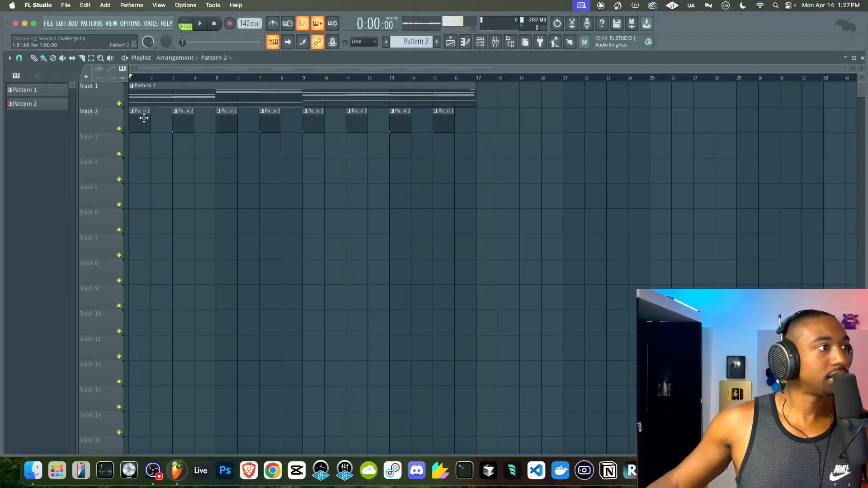
# Step: Select bar 1 in the playlist and consolidate Track 2 to a 16-bit stereo WAV
pyautogui.click(156, 82)
pyautogui.rightClick(112, 111)
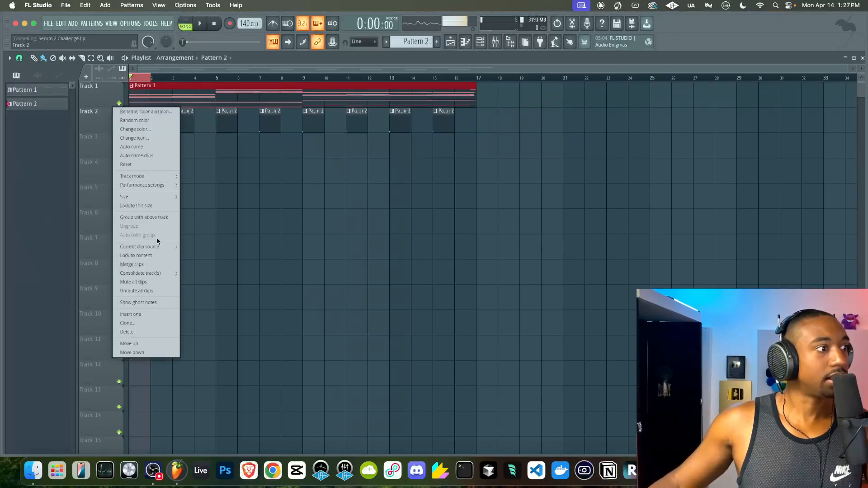
pyautogui.moveTo(153, 272)
pyautogui.click(186, 273)
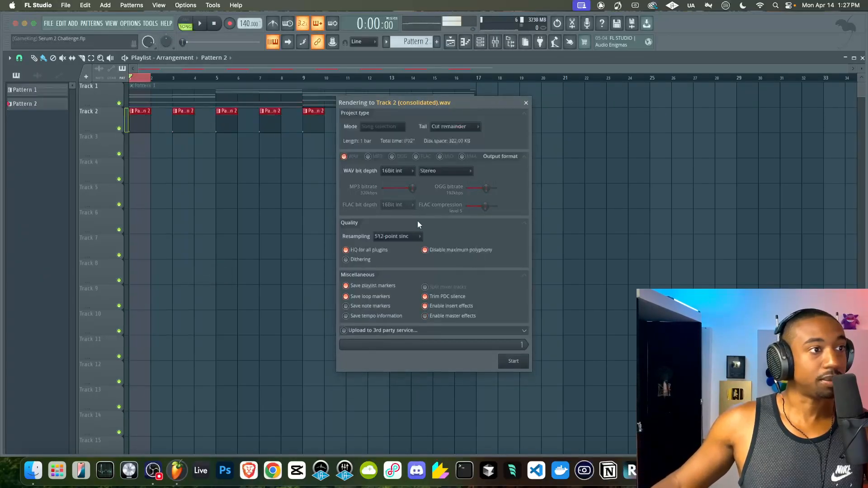
pyautogui.click(521, 360)
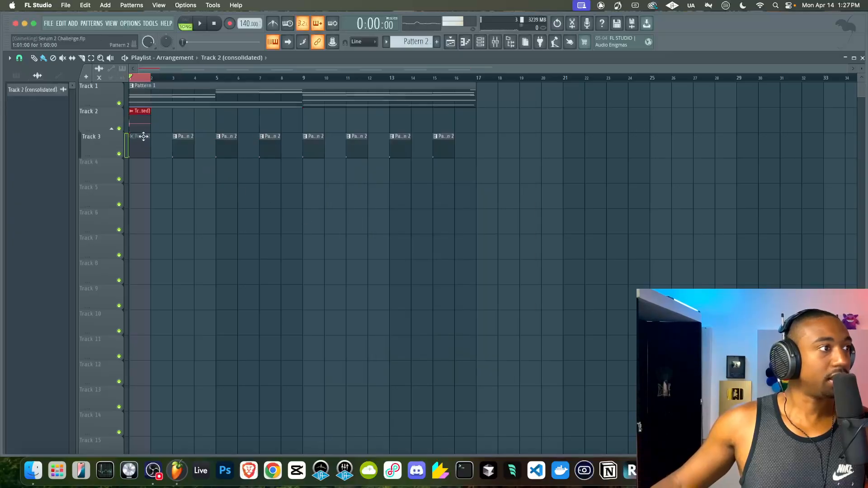
# Step: Open the consolidated Track 2 audio clip in Edison and delete the marker at the start of the audio
pyautogui.doubleClick(136, 120)
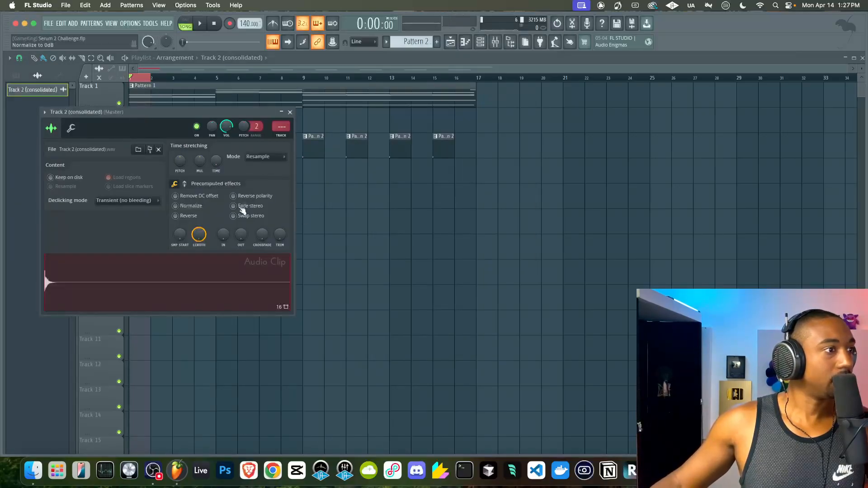
pyautogui.rightClick(175, 267)
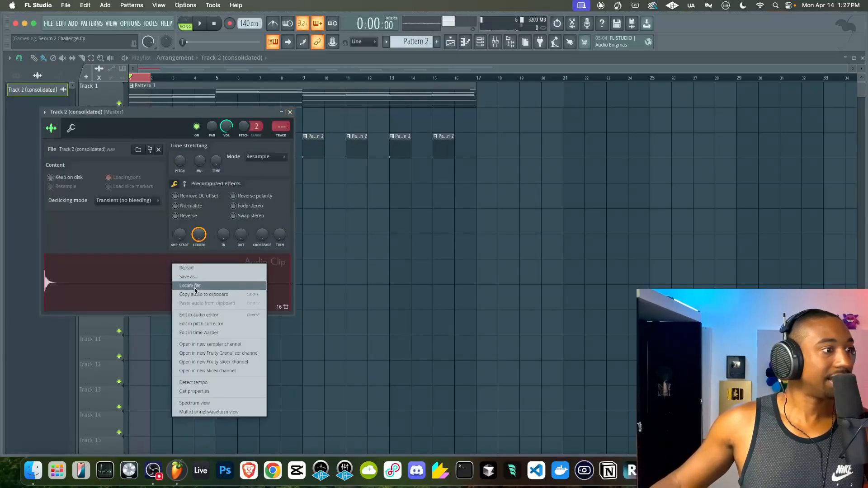
pyautogui.click(194, 315)
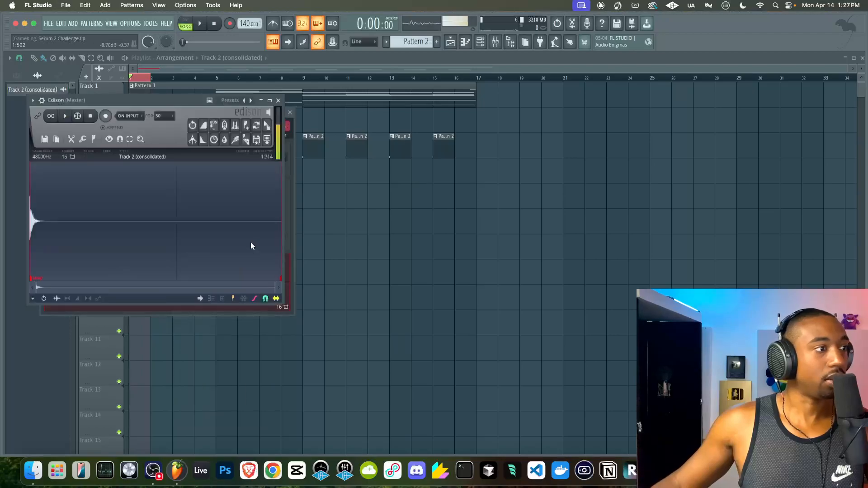
pyautogui.rightClick(35, 280)
pyautogui.click(46, 290)
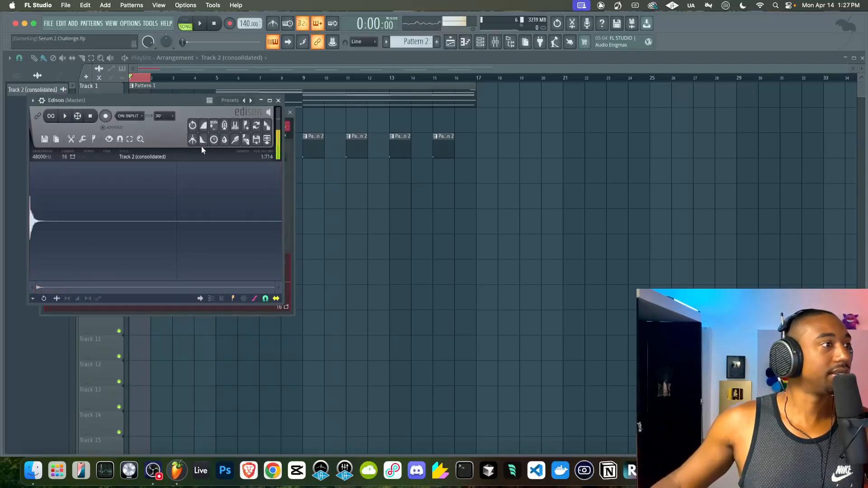
# Step: Load the Edison audio into the channel rack as a new sampler channel, Track 2 (consolidated)_2
pyautogui.click(480, 43)
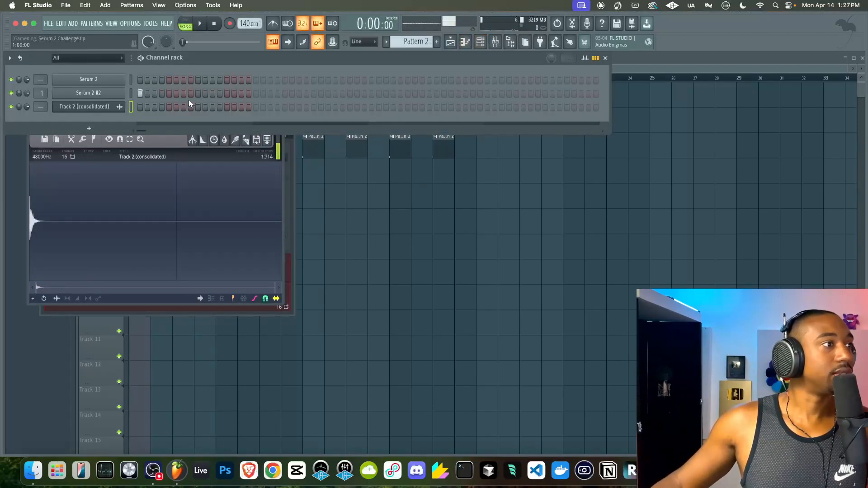
pyautogui.click(164, 156)
pyautogui.moveTo(167, 104); pyautogui.dragTo(205, 190)
pyautogui.moveTo(305, 212); pyautogui.dragTo(129, 120)
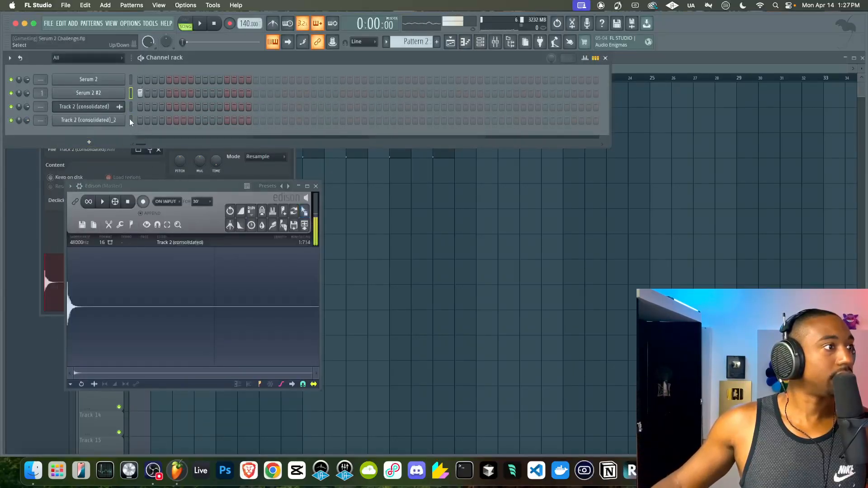
# Step: Fill every 2 steps on the Track 2 (consolidated)_2 channel and delete the consolidated audio clip from playlist Track 2
pyautogui.rightClick(119, 123)
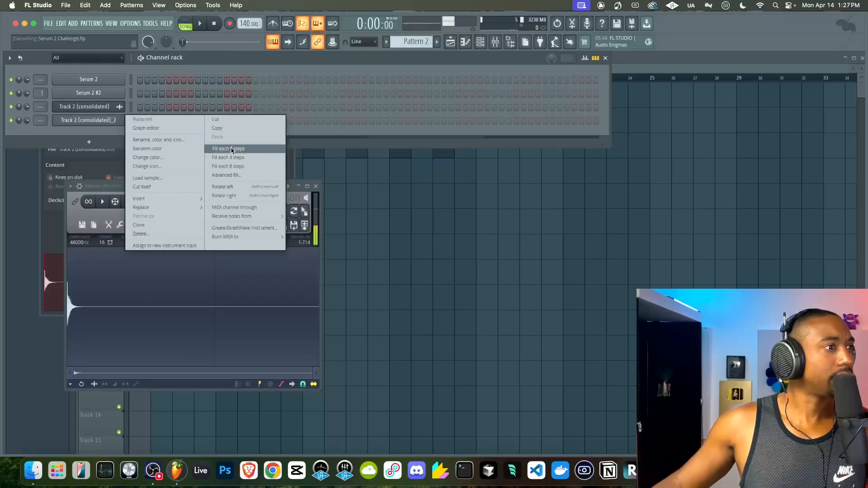
pyautogui.click(230, 149)
pyautogui.rightClick(389, 228)
pyautogui.rightClick(141, 120)
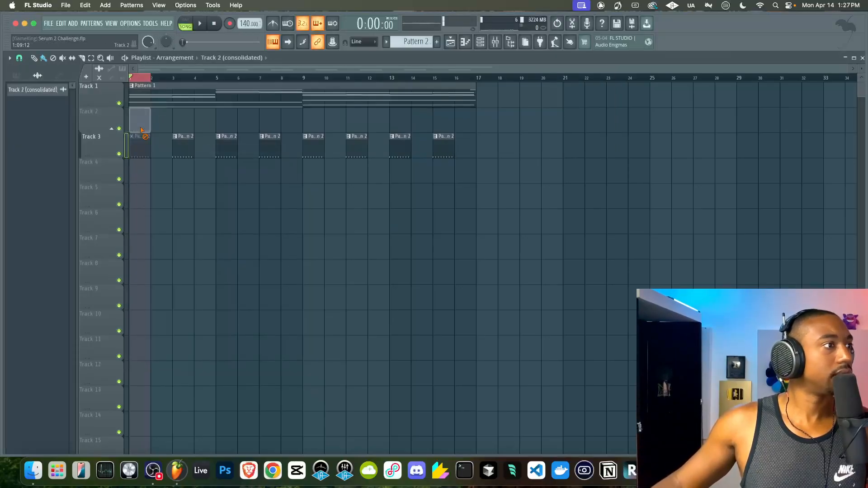
# Step: Save the project, start playback, and unmute the first Pattern 2 clip on Track 3
pyautogui.click(120, 152)
pyautogui.click(121, 152)
pyautogui.press('super+s')
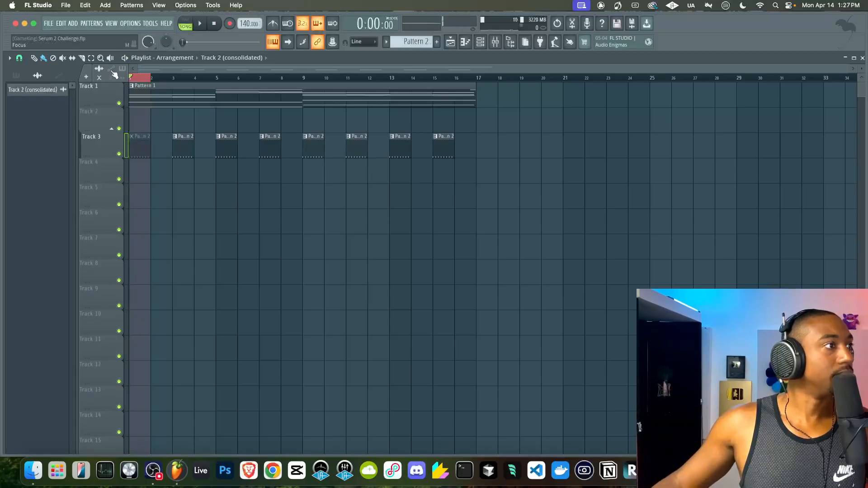
pyautogui.press('space')
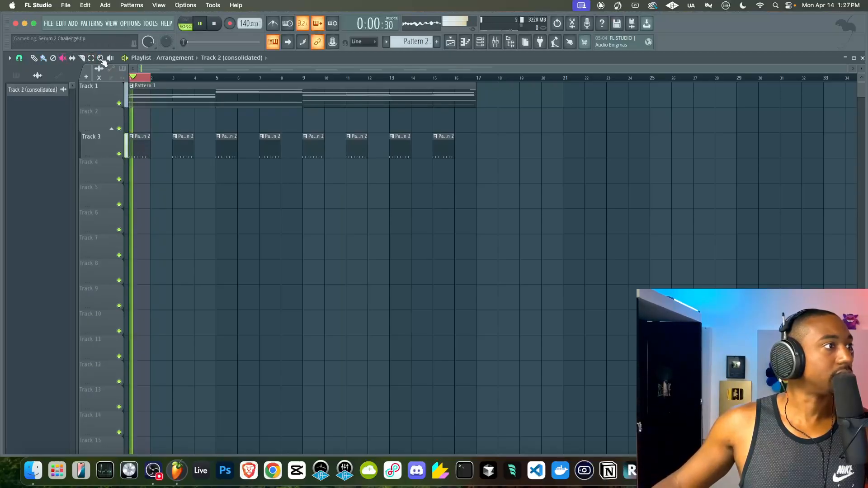
# Step: Clear the timeline selection and duplicate the Pattern 2 clip into the gaps on Track 3 through bar 16
pyautogui.keyDown('super'); pyautogui.click(150, 77); pyautogui.keyUp('super')
pyautogui.keyDown('super'); pyautogui.click(140, 150); pyautogui.keyUp('super')
pyautogui.press('super+b')
pyautogui.press('super+b')
pyautogui.press('super+b')
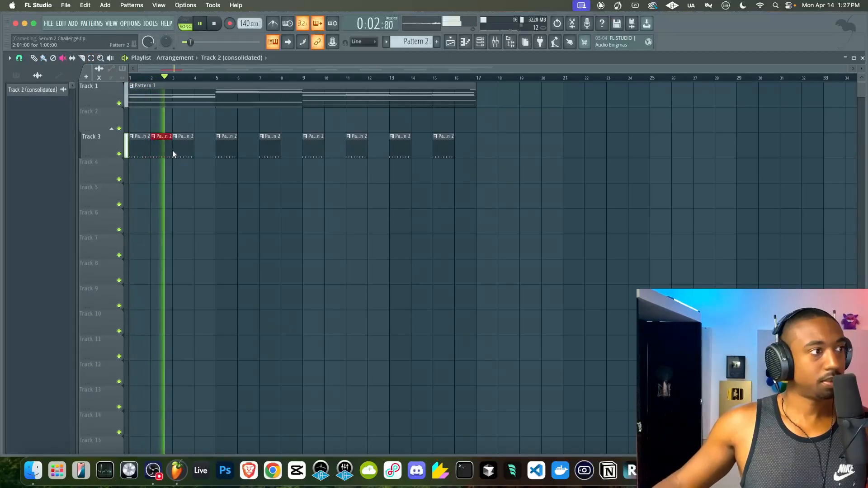
pyautogui.press('super+b')
pyautogui.press('super+b')
pyautogui.press('super+b')
pyautogui.press('super+b')
pyautogui.press('super+b')
pyautogui.press('super+b')
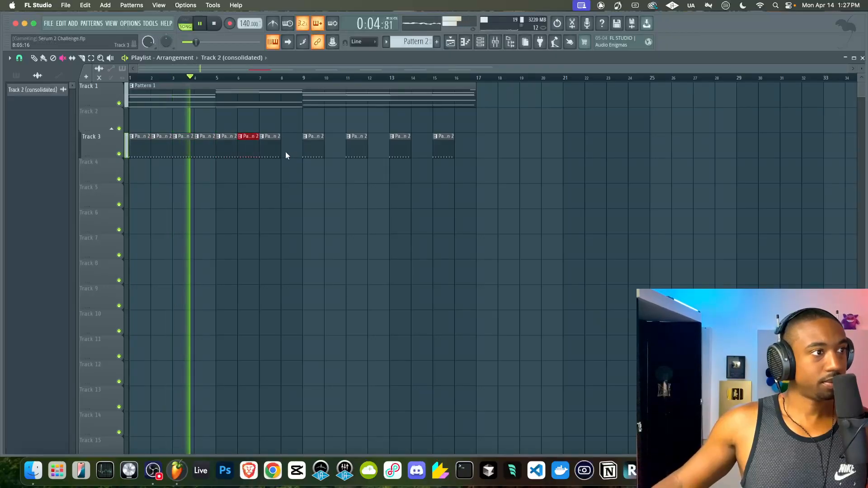
pyautogui.press('super+b')
pyautogui.press('super+b')
pyautogui.press('super+b')
pyautogui.press('super+b')
pyautogui.press('super+b')
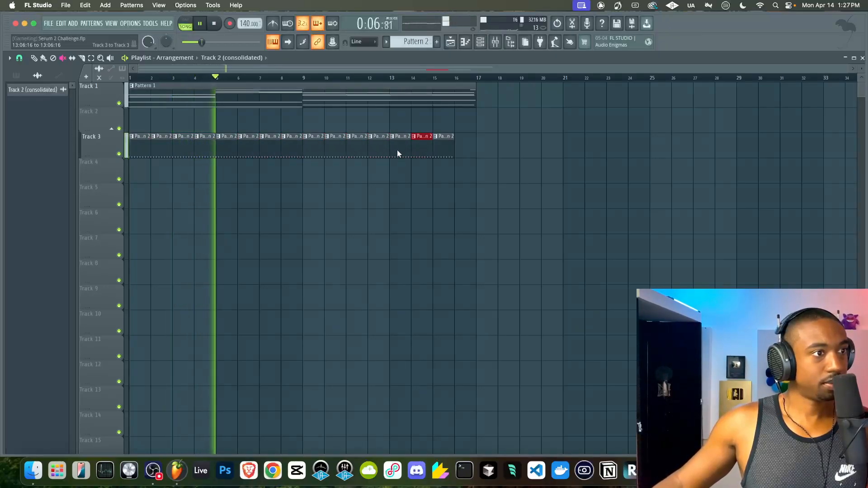
# Step: Set the Track 2 (consolidated)_2 sampler's stereo delay to 9% right and raise its Pogo effect while auditioning the song
pyautogui.click(480, 41)
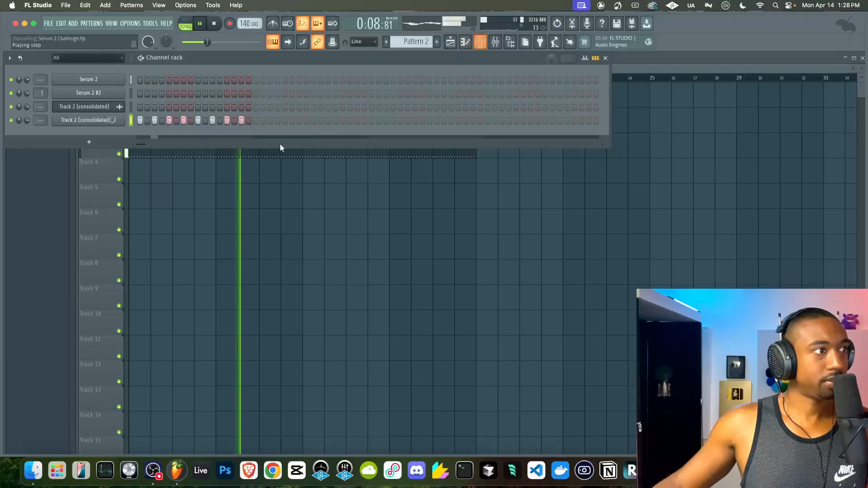
pyautogui.click(110, 120)
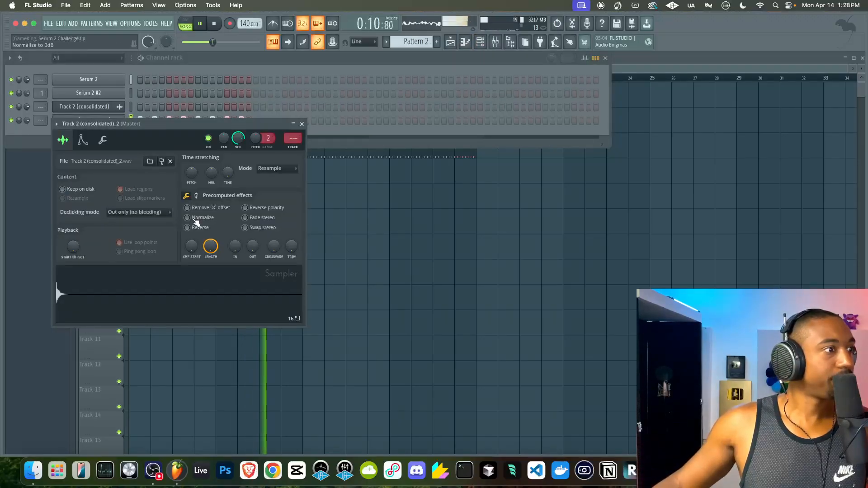
pyautogui.click(196, 195)
pyautogui.moveTo(233, 246); pyautogui.dragTo(230, 244)
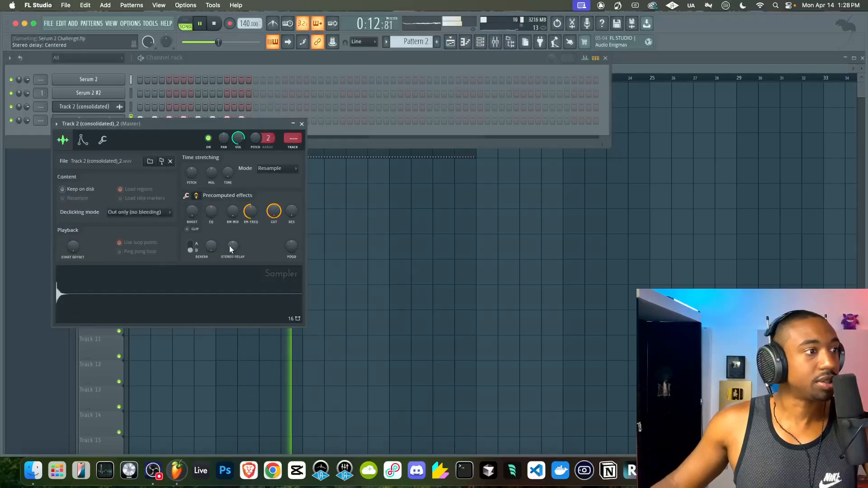
pyautogui.press('space')
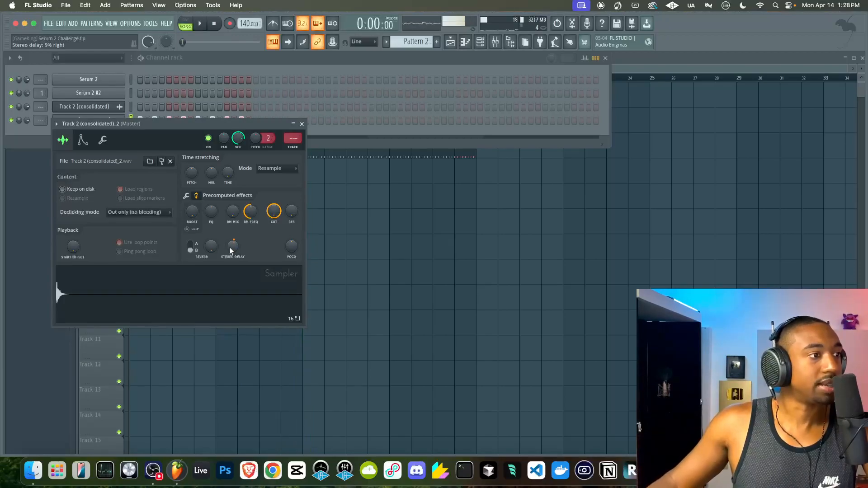
pyautogui.press('space')
pyautogui.press('space')
pyautogui.moveTo(293, 246); pyautogui.dragTo(293, 244)
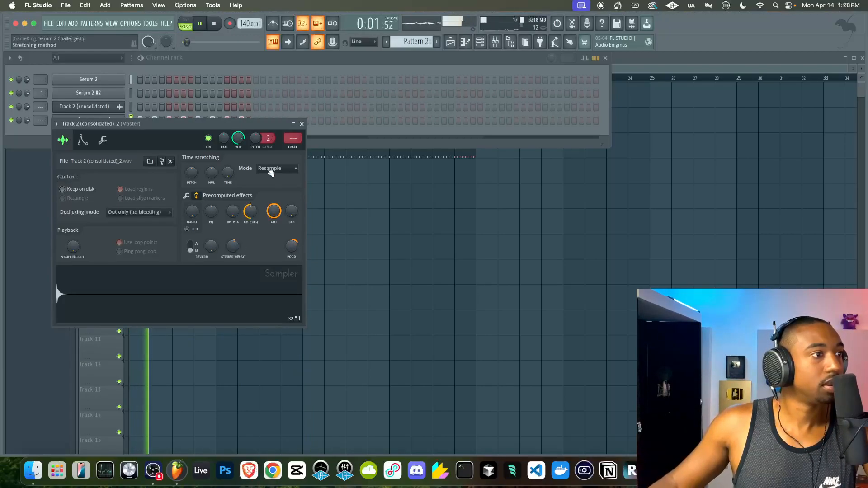
# Step: Set the hi-hat sampler's pitch range to 1 and channel pitch to +100 cents, and close its settings
pyautogui.click(102, 139)
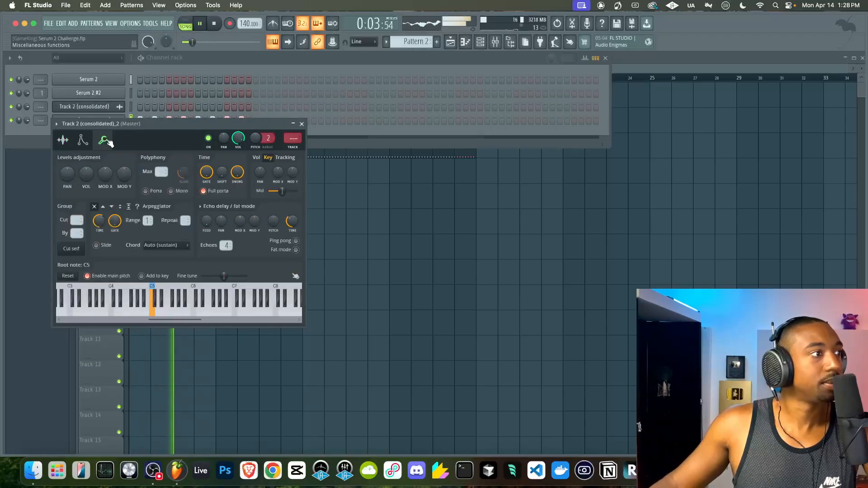
pyautogui.click(62, 140)
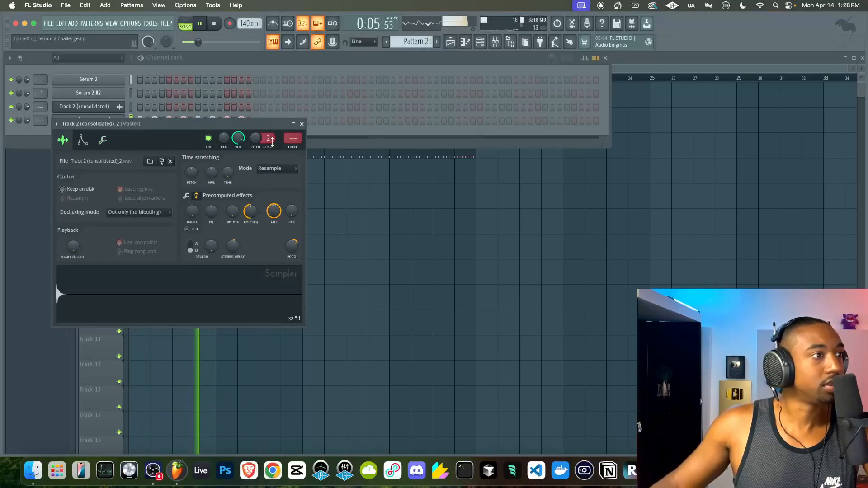
pyautogui.moveTo(268, 138); pyautogui.dragTo(256, 113)
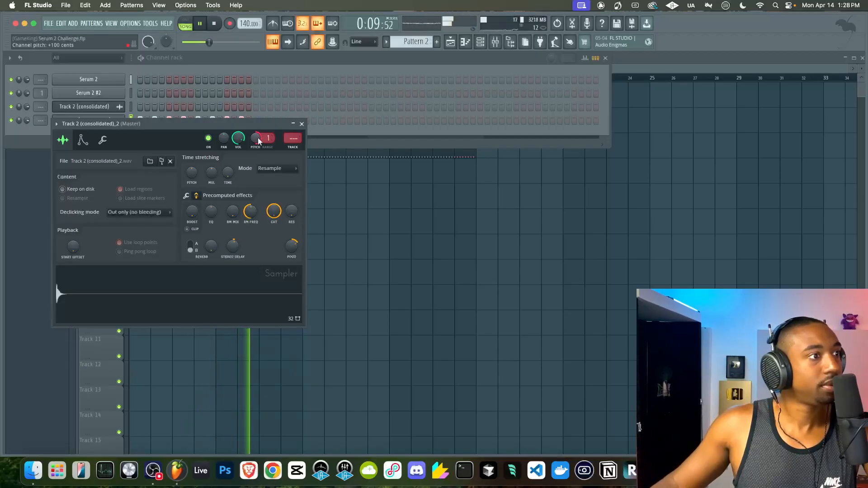
pyautogui.click(302, 124)
pyautogui.click(286, 230)
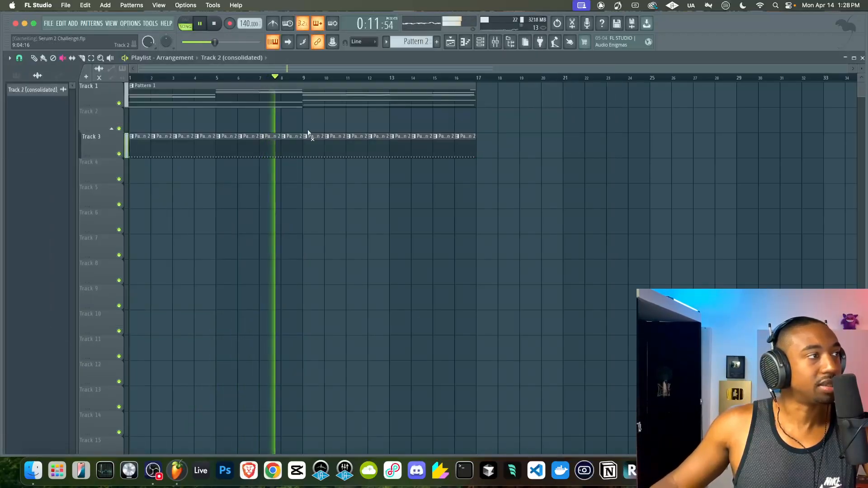
# Step: Bring up the channel rack, stop playback, and save the project
pyautogui.click(481, 41)
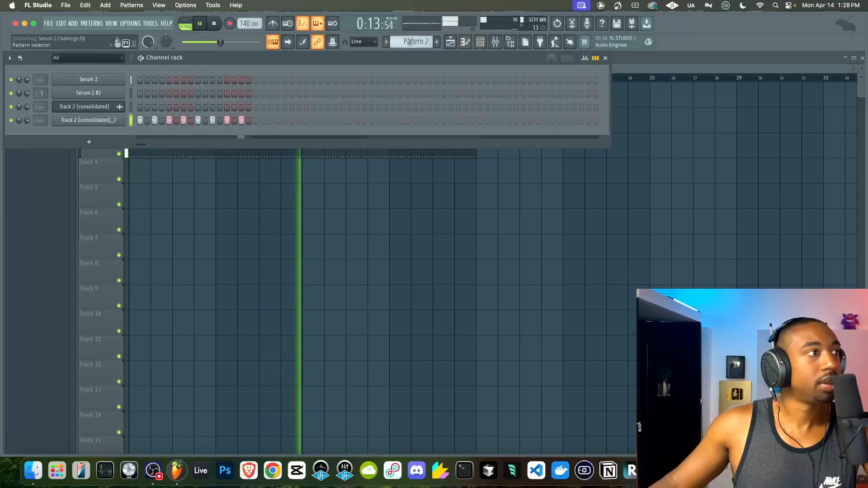
pyautogui.press('space')
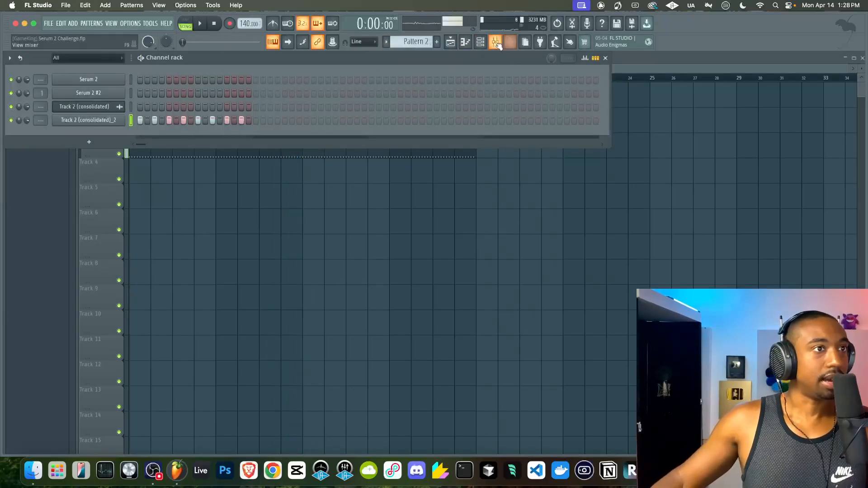
pyautogui.press('super+s')
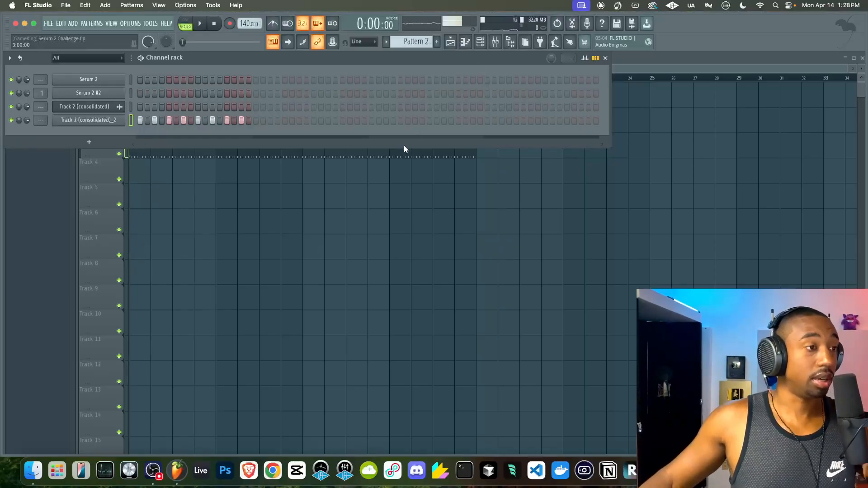
# Step: Switch to a new empty Pattern 3 with the channel rack shown
pyautogui.rightClick(376, 202)
pyautogui.press('F6')
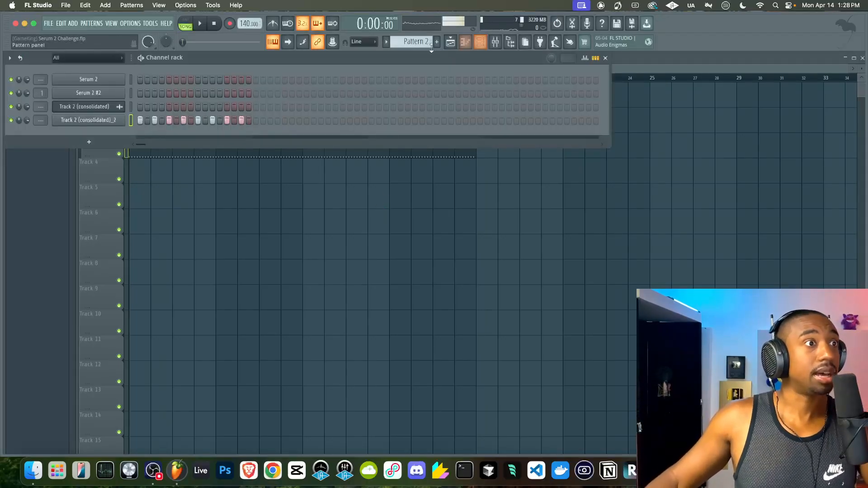
pyautogui.click(436, 41)
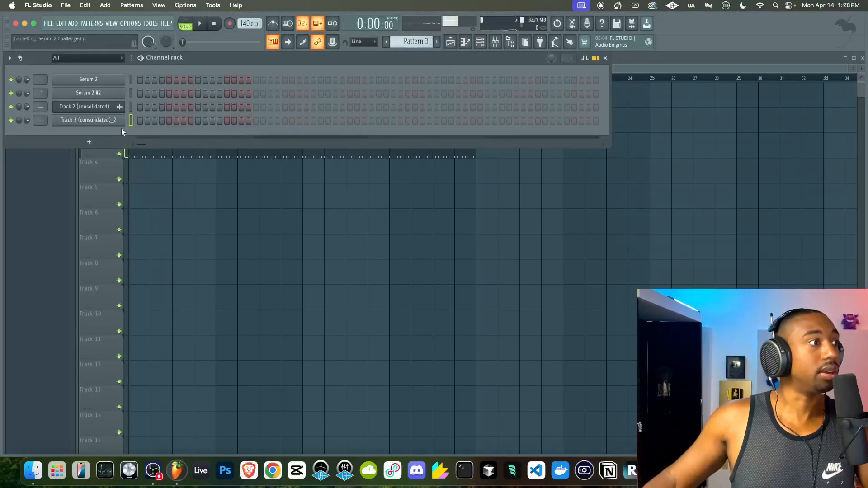
# Step: Dismiss the list of plugins to add and open the existing Serum 2 channel's instrument
pyautogui.click(100, 145)
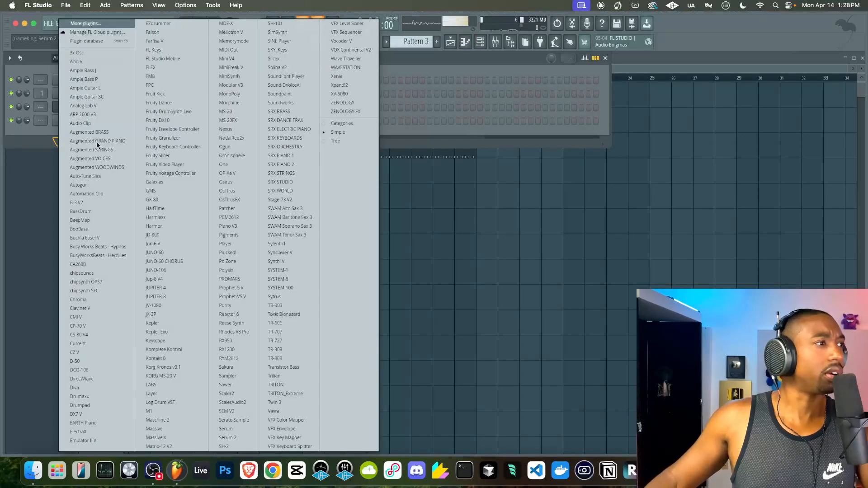
pyautogui.click(49, 139)
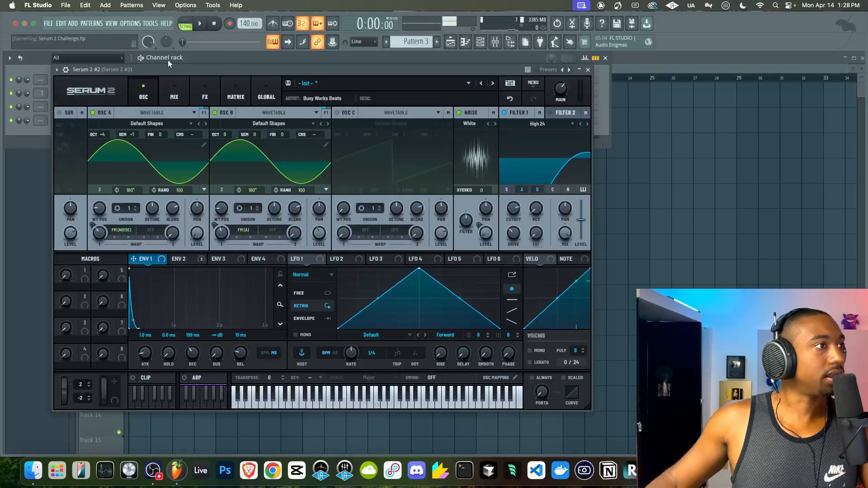
pyautogui.click(108, 80)
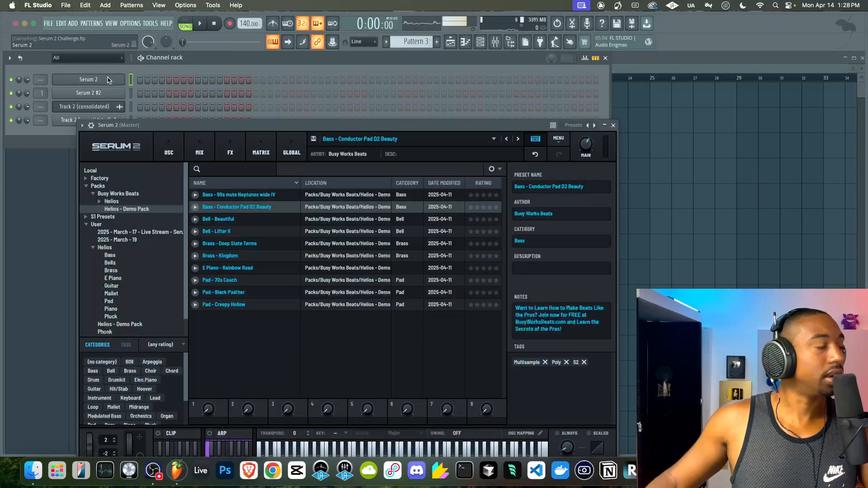
# Step: Reset the Serum 2 #2 instrument to its init preset and turn off oscillator A
pyautogui.click(104, 94)
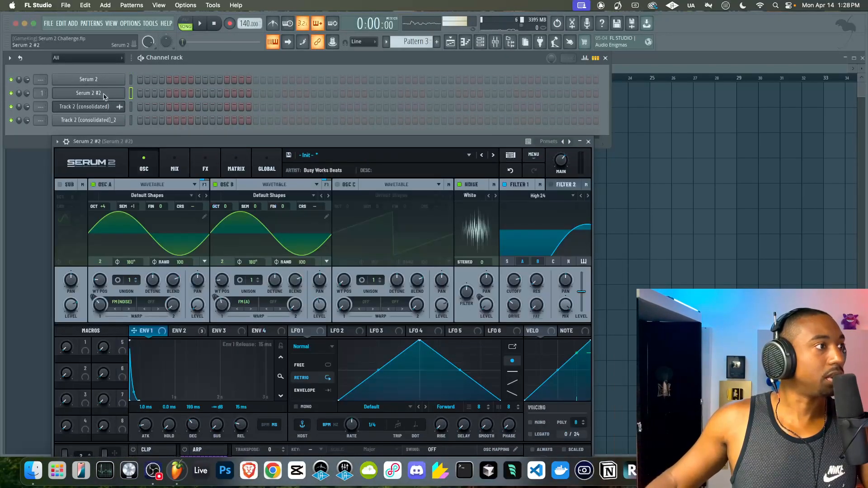
pyautogui.click(533, 155)
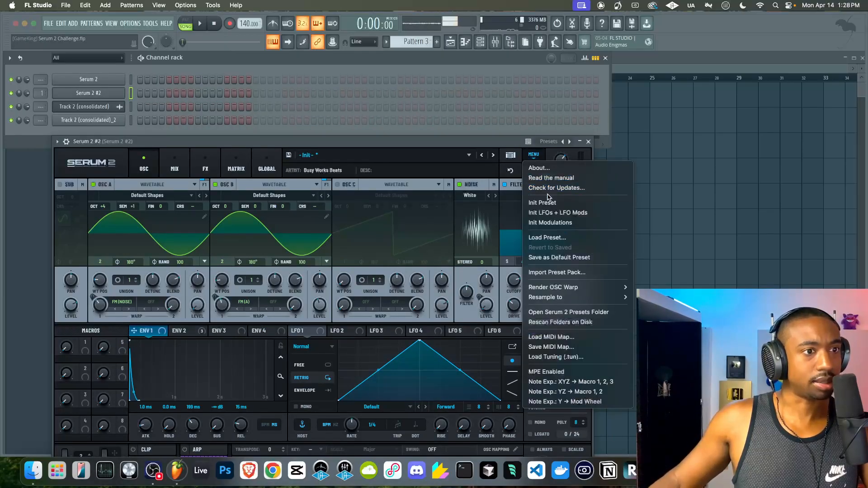
pyautogui.click(516, 147)
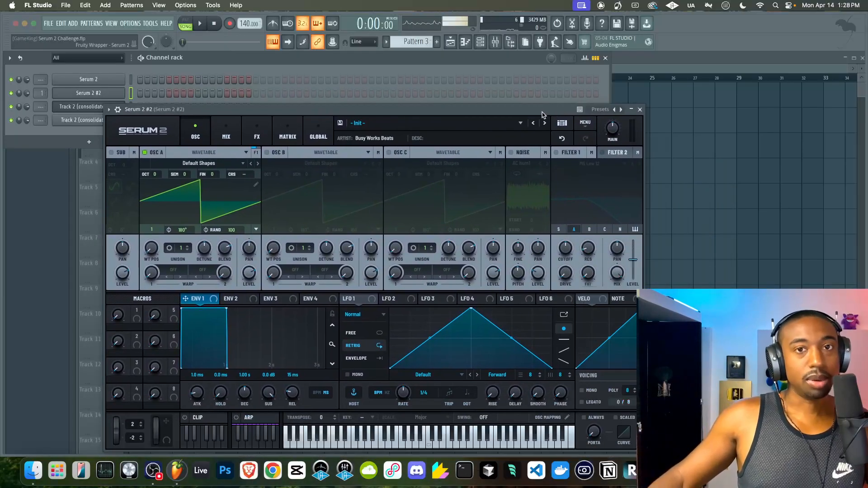
pyautogui.click(144, 153)
pyautogui.moveTo(233, 111); pyautogui.dragTo(291, 162)
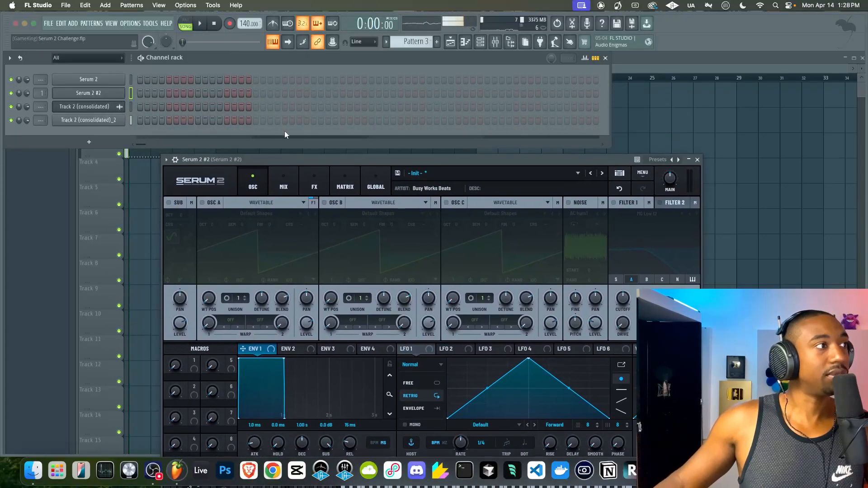
pyautogui.moveTo(411, 159); pyautogui.dragTo(369, 98)
# Step: Turn on the noise oscillator, load icon_snare b from Attacks_Misc, and switch it to the icon_snare rim sample
pyautogui.click(526, 143)
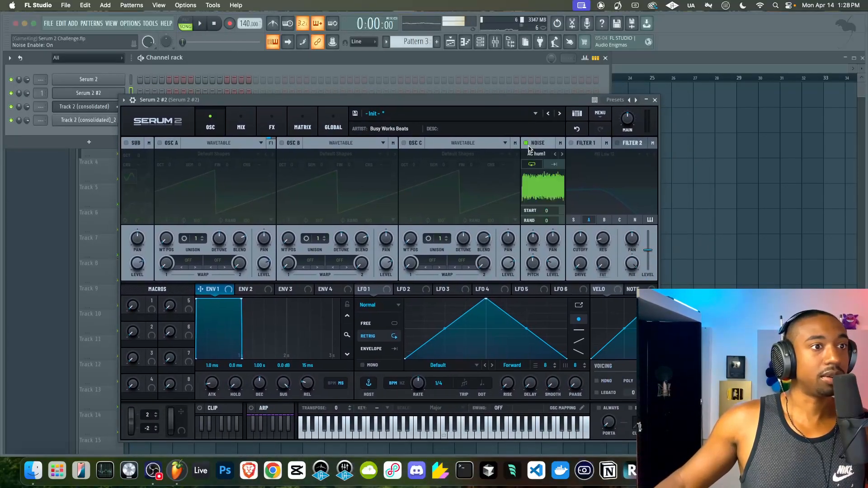
pyautogui.click(537, 156)
pyautogui.moveTo(551, 238)
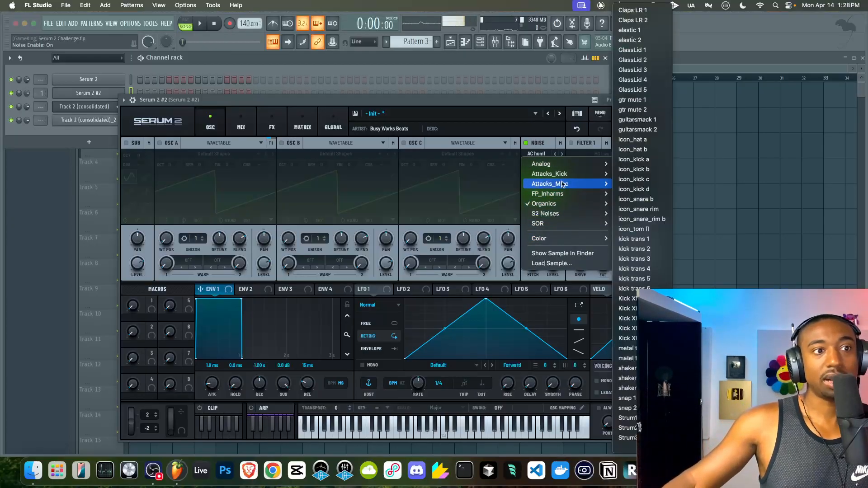
pyautogui.moveTo(562, 175)
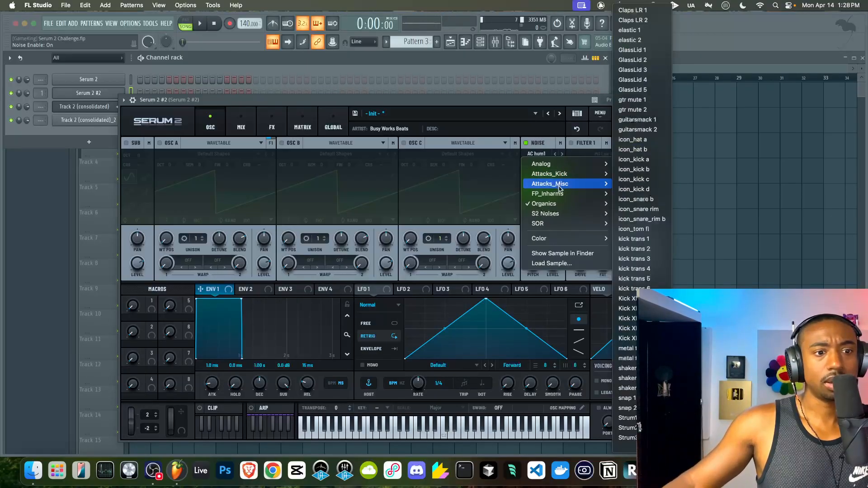
pyautogui.scroll(-3, 642, 195)
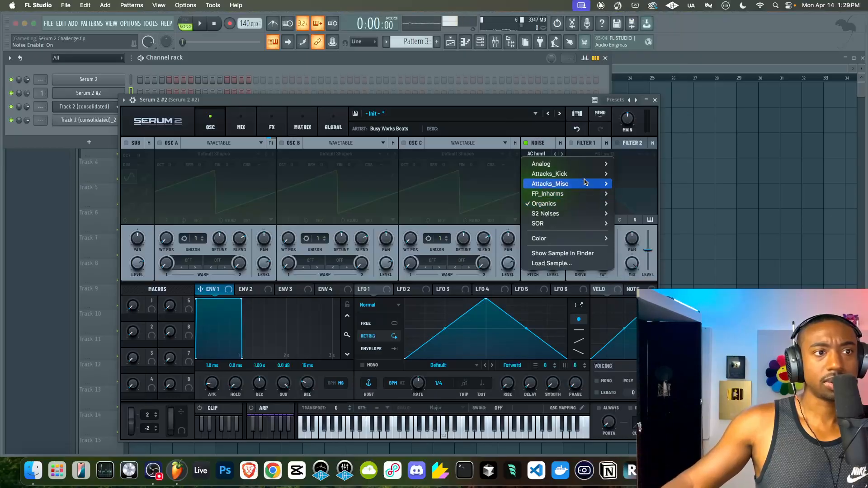
pyautogui.scroll(-5, 637, 181)
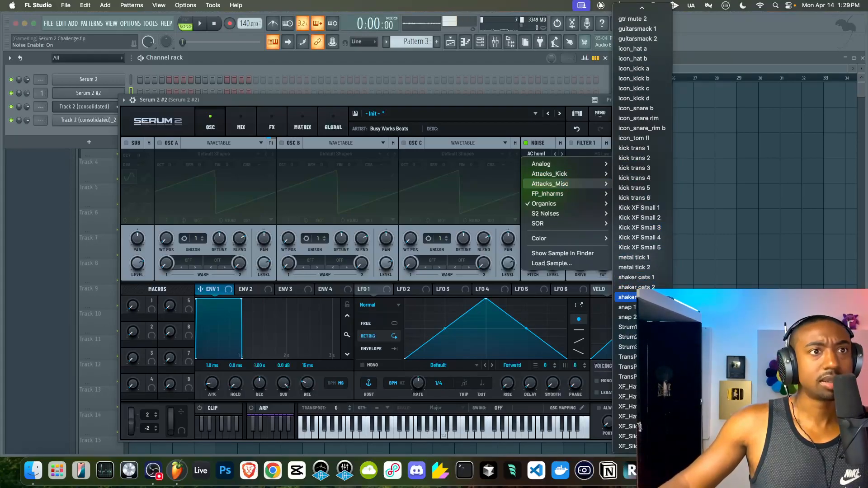
pyautogui.click(637, 106)
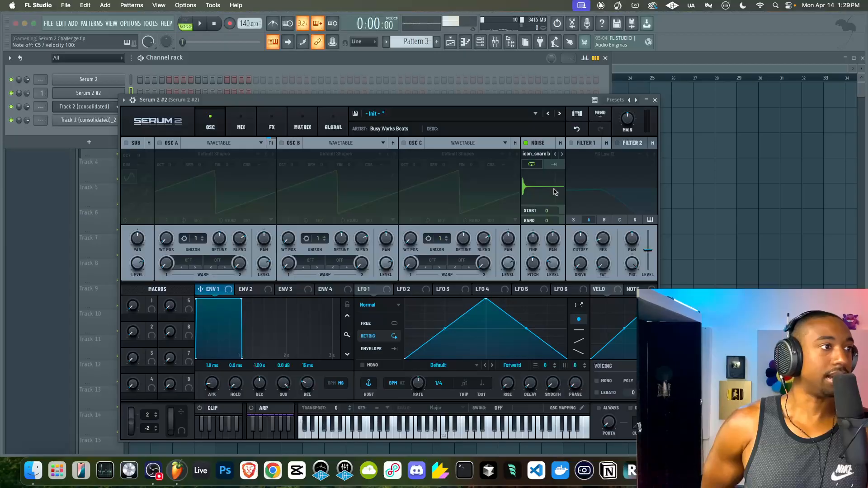
pyautogui.click(561, 154)
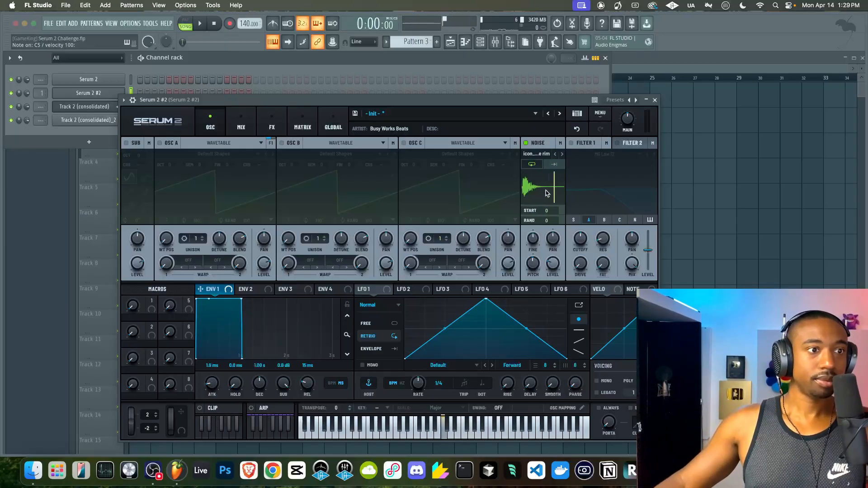
# Step: Turn off the noise oscillator and turn on oscillator A with wavetable position 2 of Default Shapes
pyautogui.click(526, 144)
pyautogui.click(536, 153)
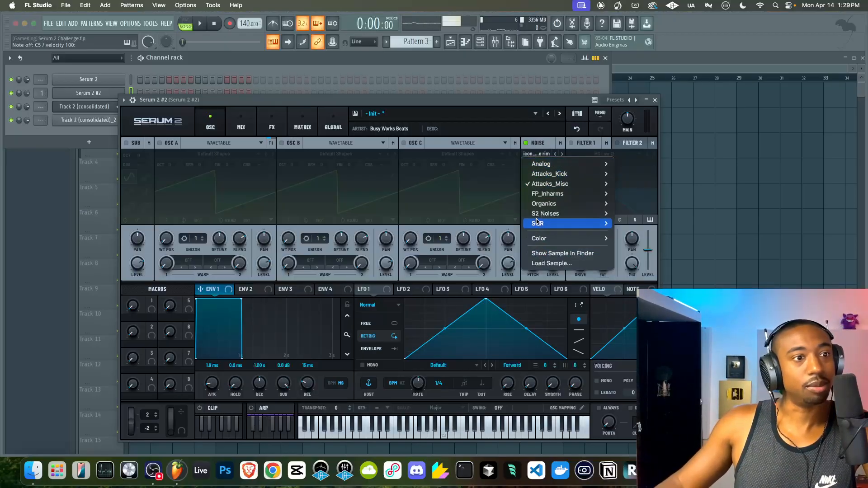
pyautogui.click(523, 144)
pyautogui.click(525, 144)
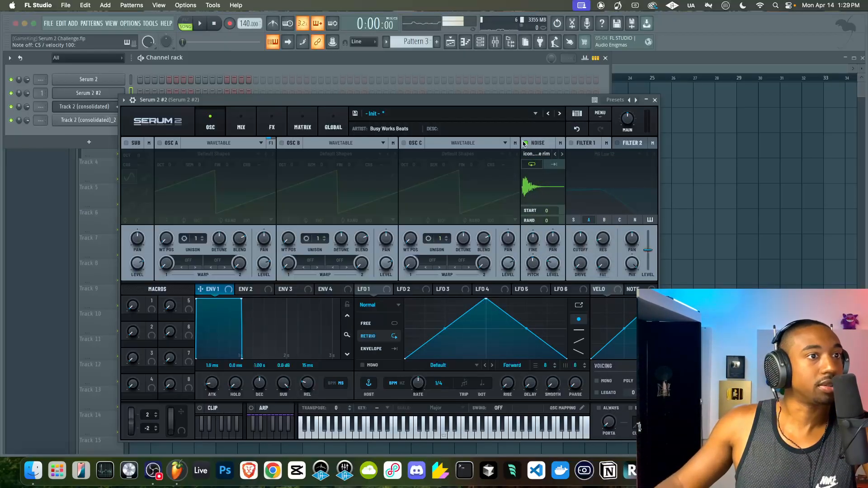
pyautogui.click(160, 143)
pyautogui.click(207, 154)
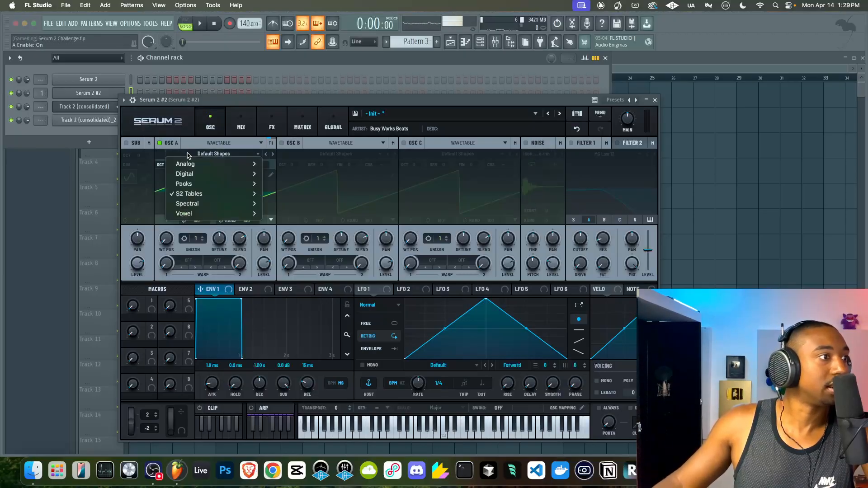
pyautogui.click(178, 249)
pyautogui.moveTo(166, 239); pyautogui.dragTo(166, 216)
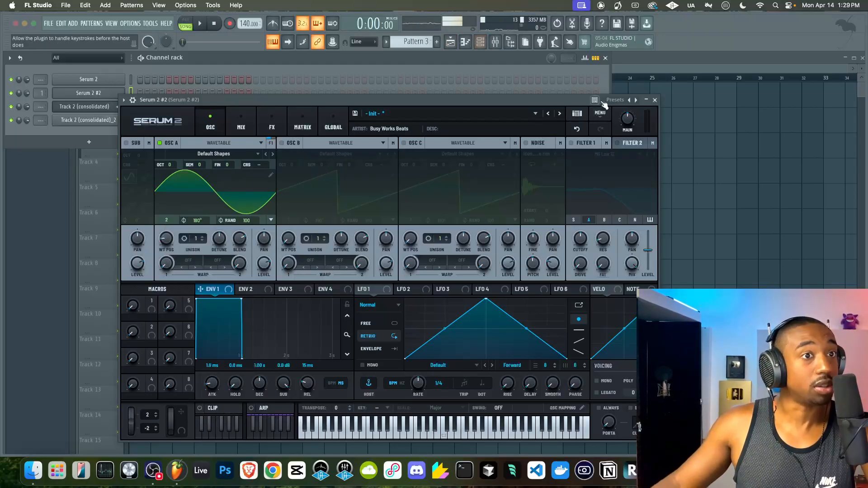
# Step: Add a trial hit for Serum 2 #2 in Pattern 3, place the pattern at the start of Track 4, and play it
pyautogui.click(654, 99)
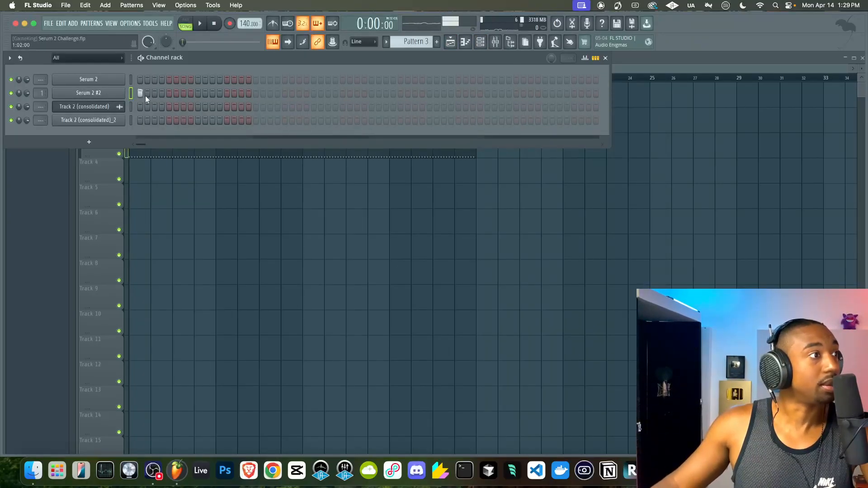
pyautogui.click(167, 94)
pyautogui.click(184, 211)
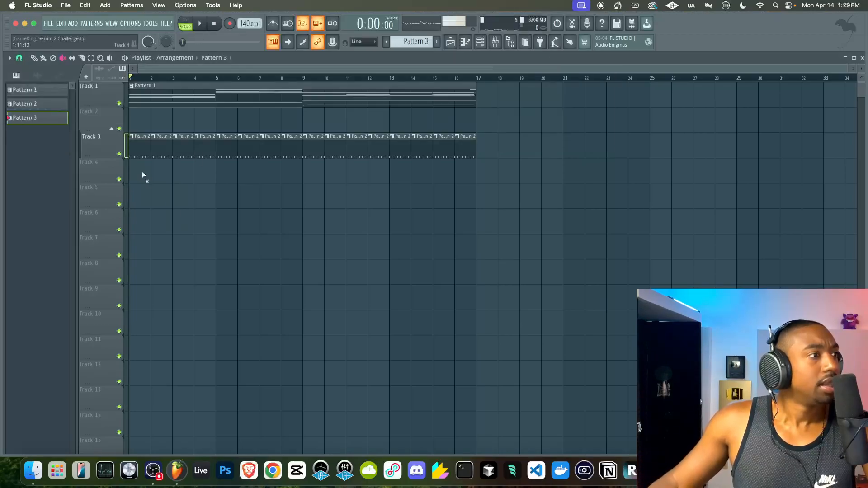
pyautogui.click(44, 58)
pyautogui.click(134, 167)
pyautogui.press('space')
# Step: Stop playback and replace the trial hit with Serum 2 #2 hits on steps 9 and 25
pyautogui.click(483, 40)
pyautogui.press('space')
pyautogui.rightClick(168, 95)
pyautogui.click(196, 94)
pyautogui.click(313, 93)
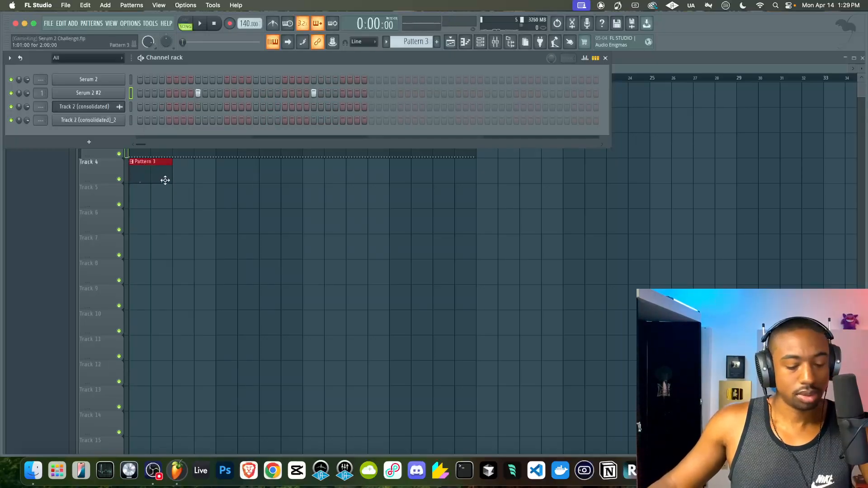
# Step: Duplicate the Pattern 3 clip seven times along Track 4 to match the 16-bar length of the other tracks
pyautogui.press('F6')
pyautogui.hotkey('ctrl', 'b')
pyautogui.hotkey('ctrl', 'b')
pyautogui.hotkey('ctrl', 'b')
pyautogui.hotkey('ctrl', 'b')
pyautogui.hotkey('ctrl', 'b')
pyautogui.hotkey('ctrl', 'b')
pyautogui.hotkey('ctrl', 'b')
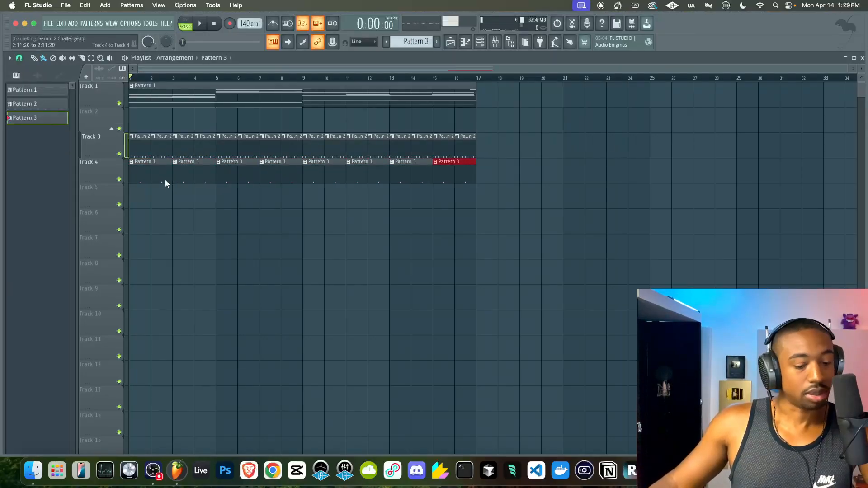
# Step: Audition the arrangement, reopen Serum 2 #2, and turn on oscillator B at wavetable position 2 with its level at 0%
pyautogui.press('space')
pyautogui.press('F6')
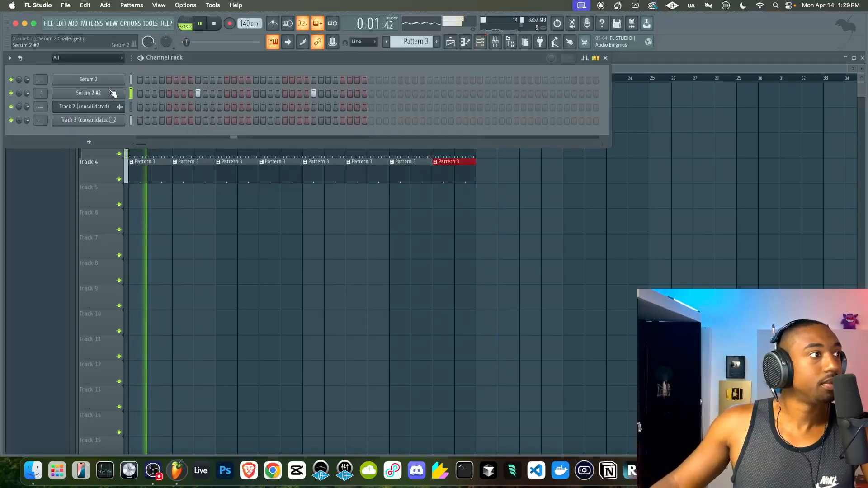
pyautogui.click(113, 93)
pyautogui.press('space')
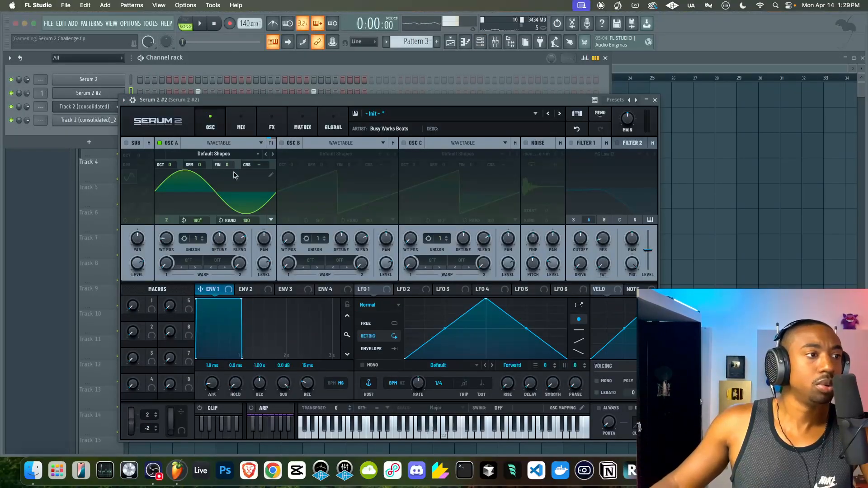
pyautogui.click(282, 142)
pyautogui.moveTo(287, 238); pyautogui.dragTo(288, 234)
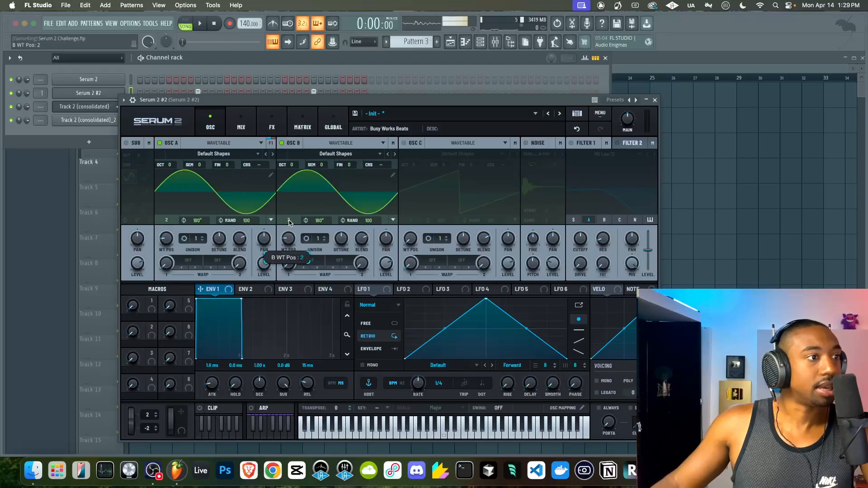
# Step: Set oscillator A's first warp to FM (B), raise its amount slightly, and audition it
pyautogui.click(188, 261)
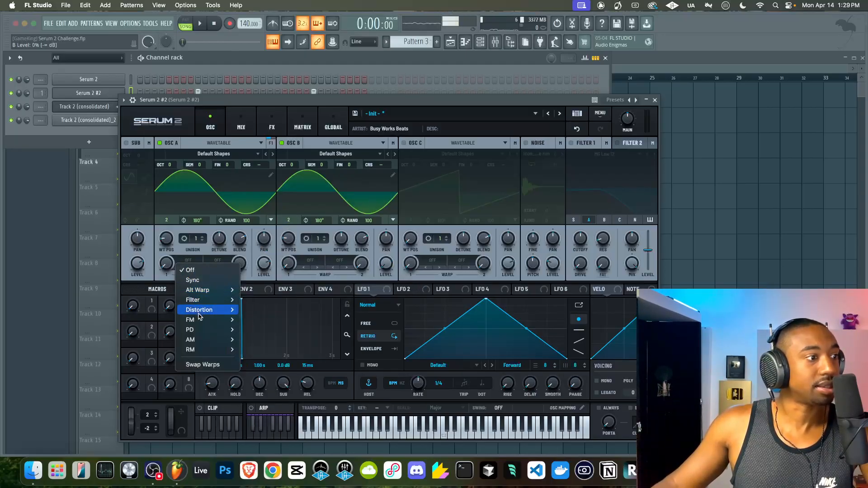
pyautogui.click(250, 319)
pyautogui.moveTo(167, 265); pyautogui.dragTo(169, 247)
pyautogui.press('space')
pyautogui.press('space')
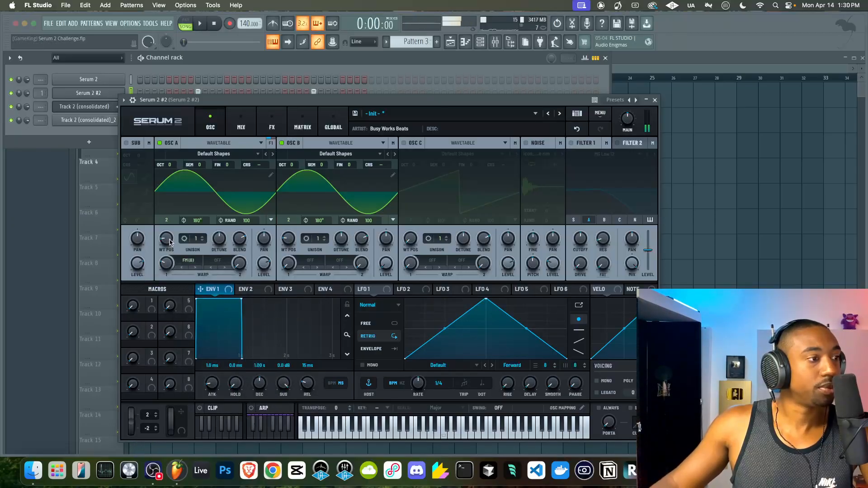
# Step: Lower Env 2's sustain to minimum and assign it to oscillator A's FM (B) warp with a 35% modulation amount
pyautogui.click(250, 290)
pyautogui.moveTo(289, 382); pyautogui.dragTo(290, 434)
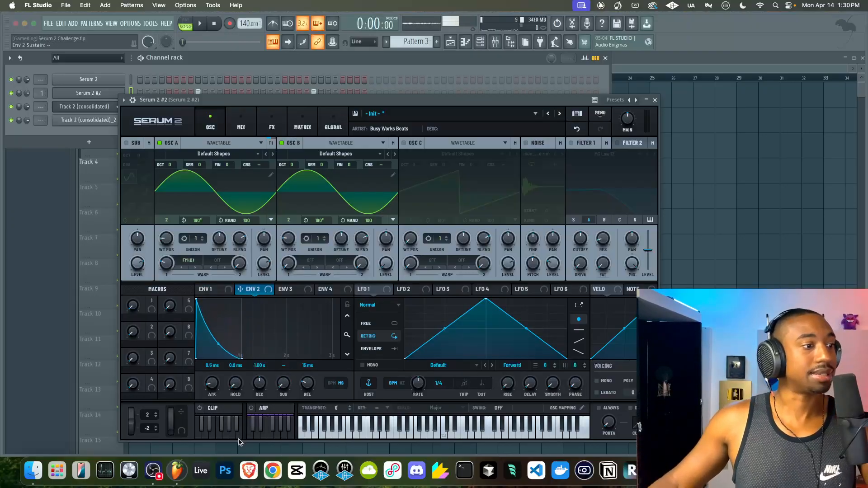
pyautogui.moveTo(259, 289); pyautogui.dragTo(159, 275)
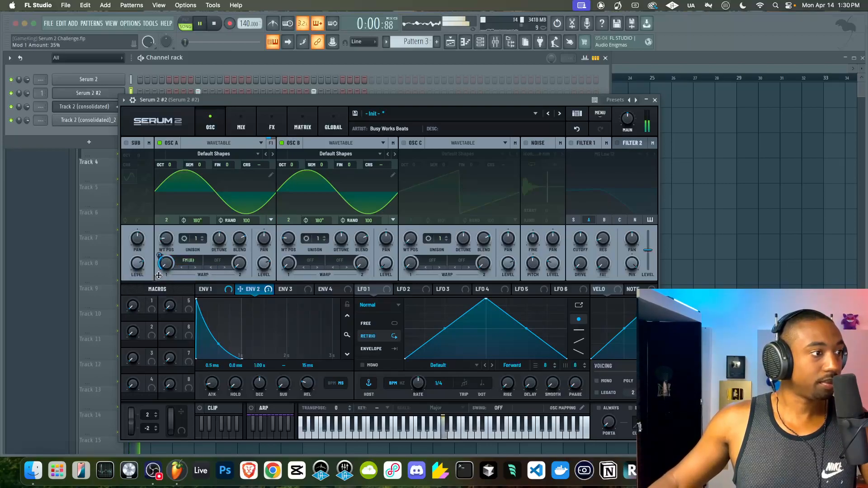
pyautogui.press('space')
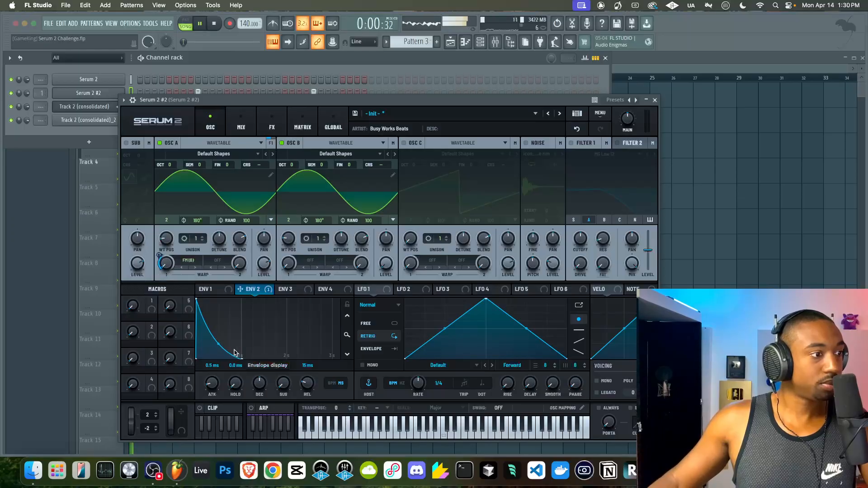
# Step: Set Env 2's decay curve to 81% and its decay to 42 ms while auditioning the hit
pyautogui.moveTo(218, 343); pyautogui.dragTo(216, 354)
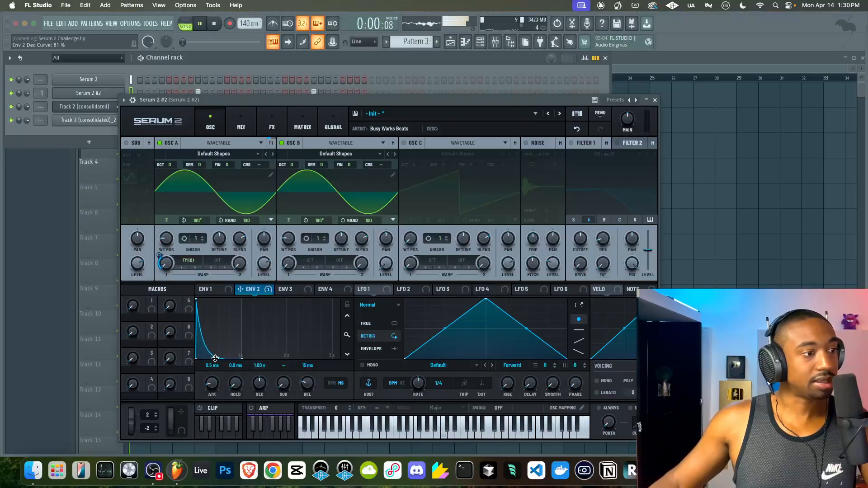
pyautogui.moveTo(260, 381); pyautogui.dragTo(257, 396)
pyautogui.press('space')
pyautogui.press('space')
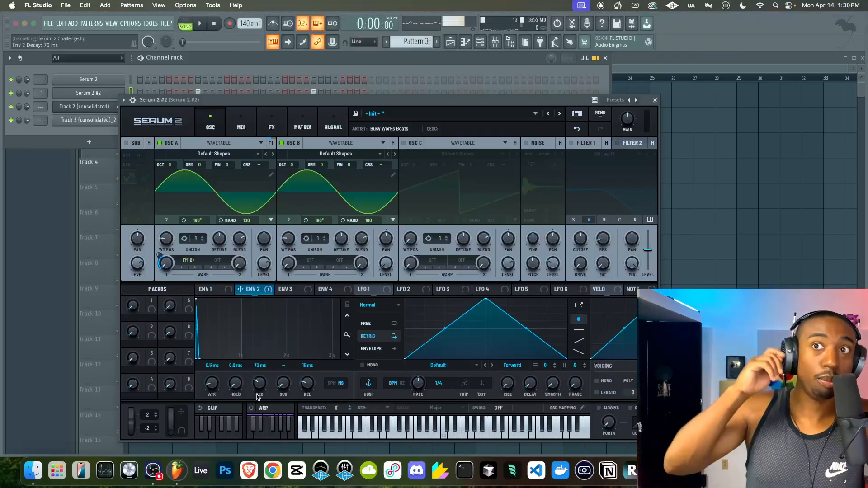
pyautogui.press('space')
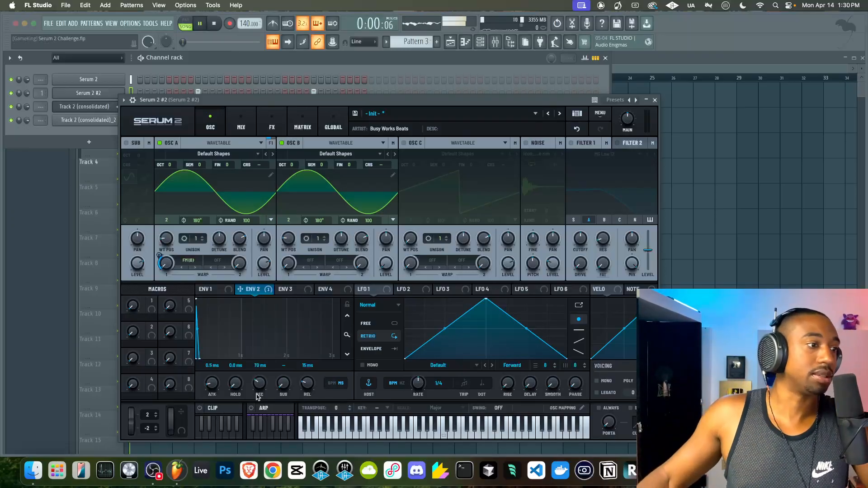
pyautogui.moveTo(262, 388); pyautogui.dragTo(262, 389)
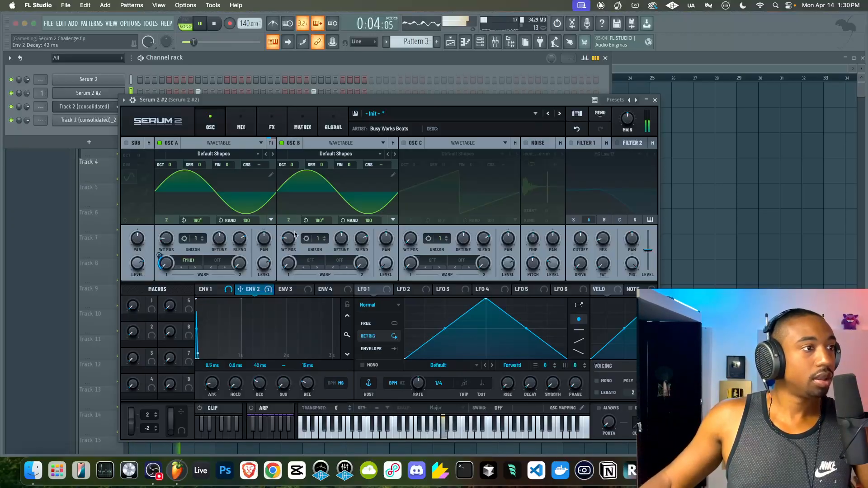
pyautogui.press('space')
# Step: Raise oscillator B by one octave and audition the result
pyautogui.moveTo(292, 165); pyautogui.dragTo(300, 157)
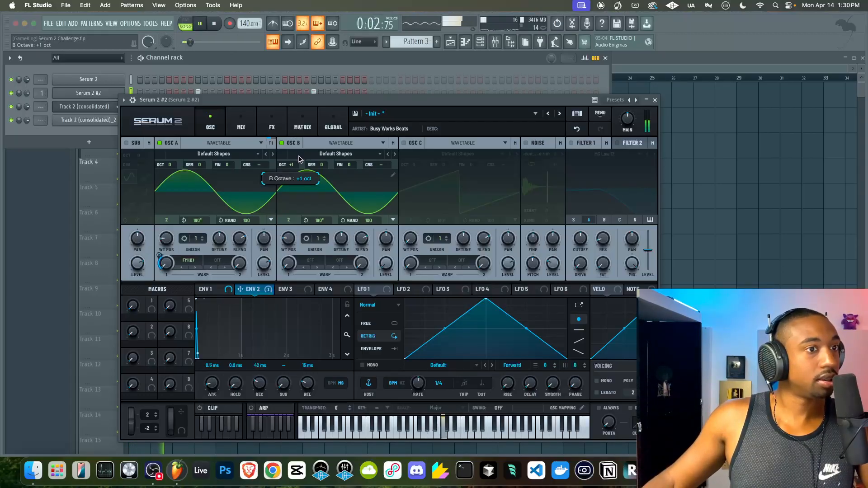
pyautogui.press('space')
pyautogui.press('space')
pyautogui.press('space')
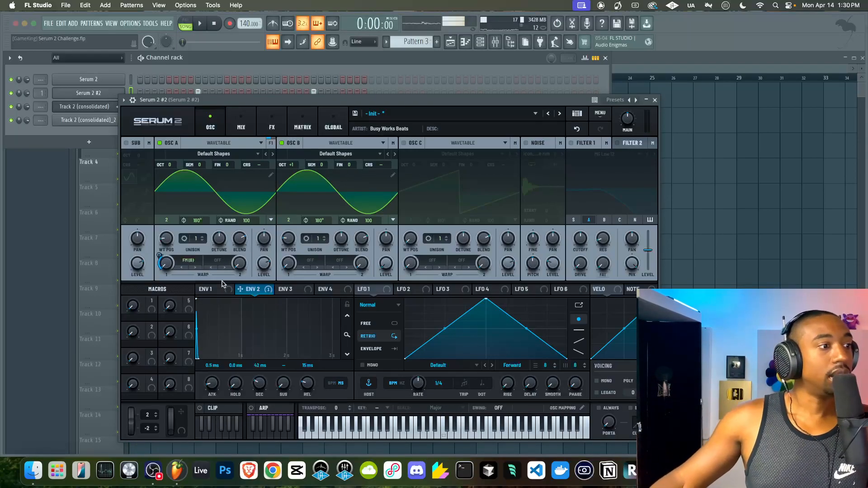
# Step: Lower Env 1's sustain to minimum, set its decay to 1.61 s, and audition the sound
pyautogui.click(214, 288)
pyautogui.moveTo(292, 382); pyautogui.dragTo(264, 381)
pyautogui.press('space')
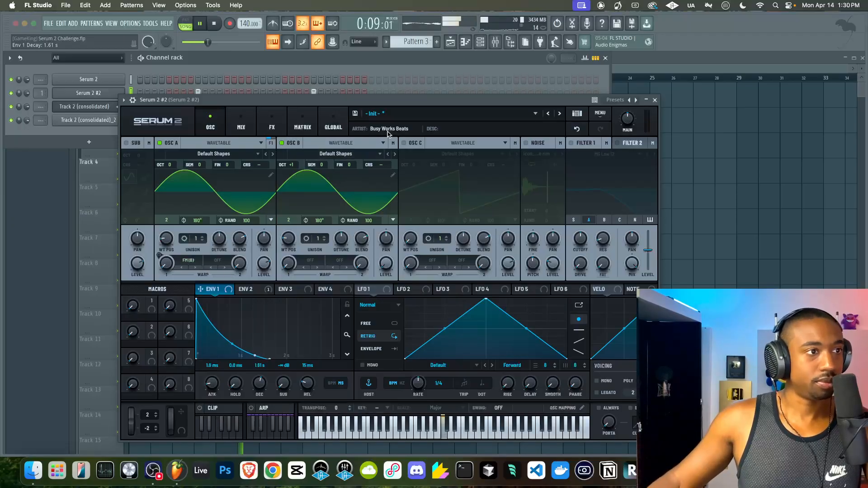
pyautogui.press('space')
# Step: Enable the noise oscillator with the White noise color, lower its level to 0%, and audition the sound
pyautogui.click(526, 143)
pyautogui.click(538, 154)
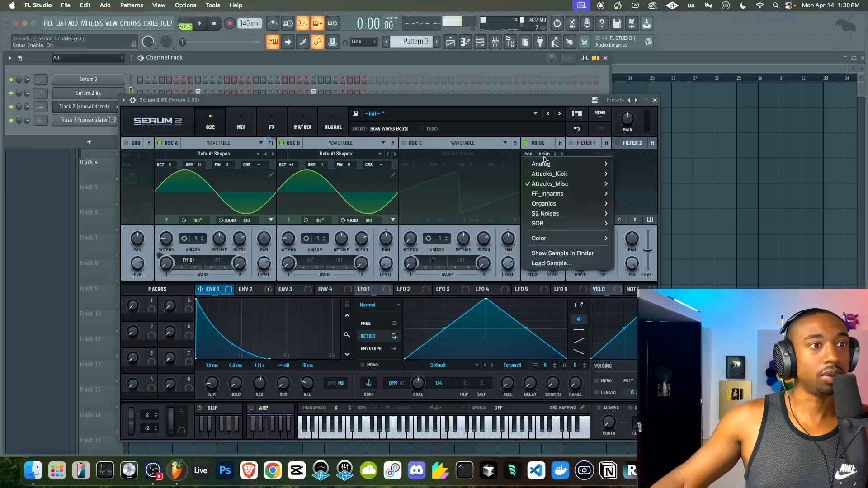
pyautogui.moveTo(598, 240)
pyautogui.click(627, 238)
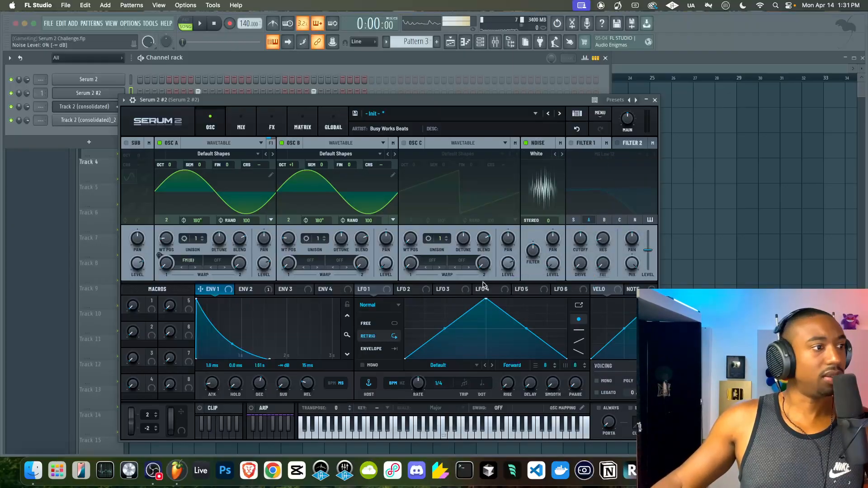
pyautogui.press('space')
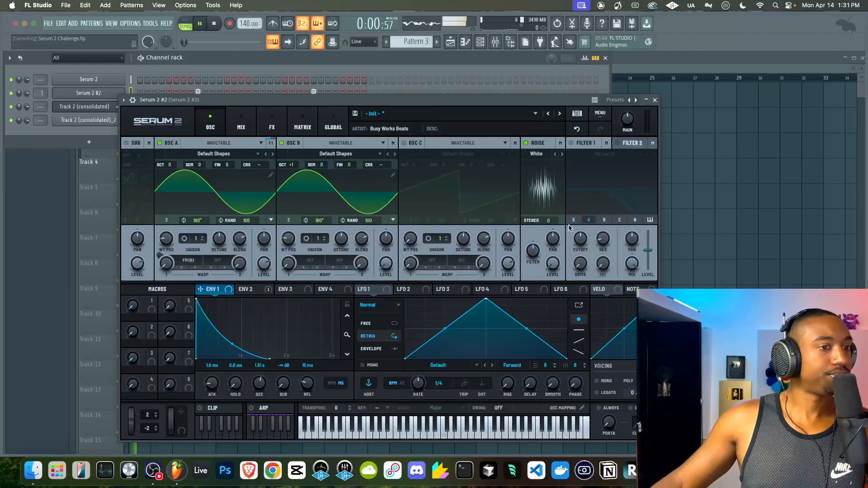
# Step: Set oscillator A's second warp to FM (Noise) and try a warp amount of 50%
pyautogui.click(310, 260)
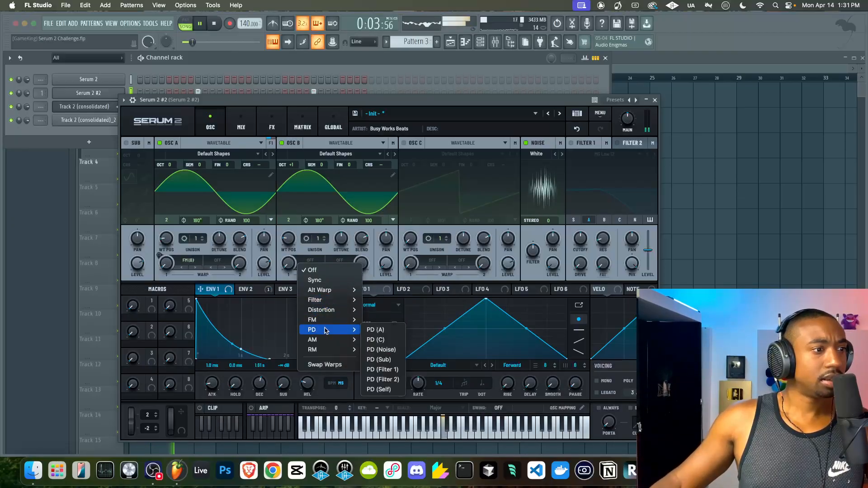
pyautogui.click(216, 261)
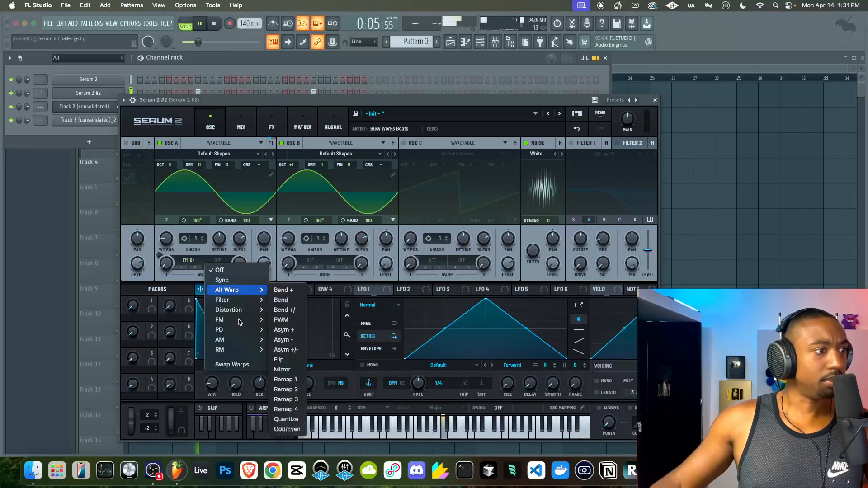
pyautogui.moveTo(235, 319)
pyautogui.click(288, 339)
pyautogui.moveTo(239, 263)
pyautogui.mouseDown()
pyautogui.moveTo(240, 232)
pyautogui.moveTo(239, 252)
pyautogui.mouseUp()
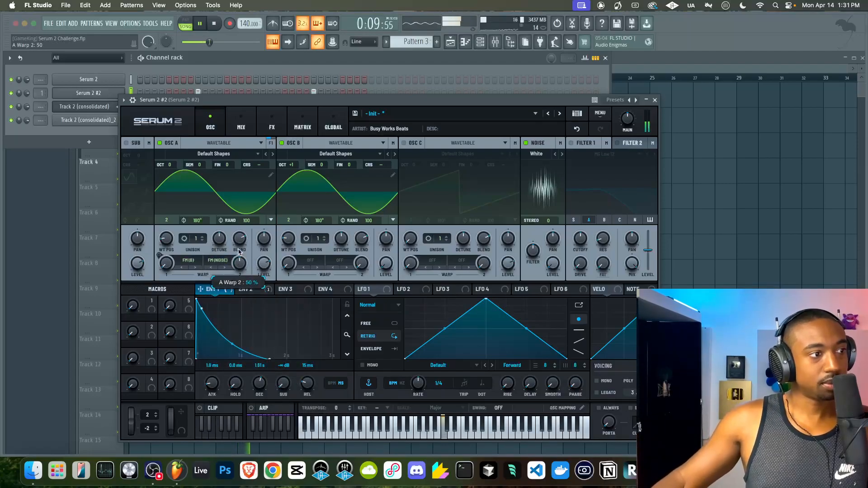
# Step: Lower Env 3's sustain to minimum and assign it to oscillator A's FM (Noise) warp with the base amount at 0
pyautogui.click(248, 289)
pyautogui.click(286, 289)
pyautogui.moveTo(283, 384); pyautogui.dragTo(283, 445)
pyautogui.moveTo(283, 289); pyautogui.dragTo(240, 263)
pyautogui.press('space')
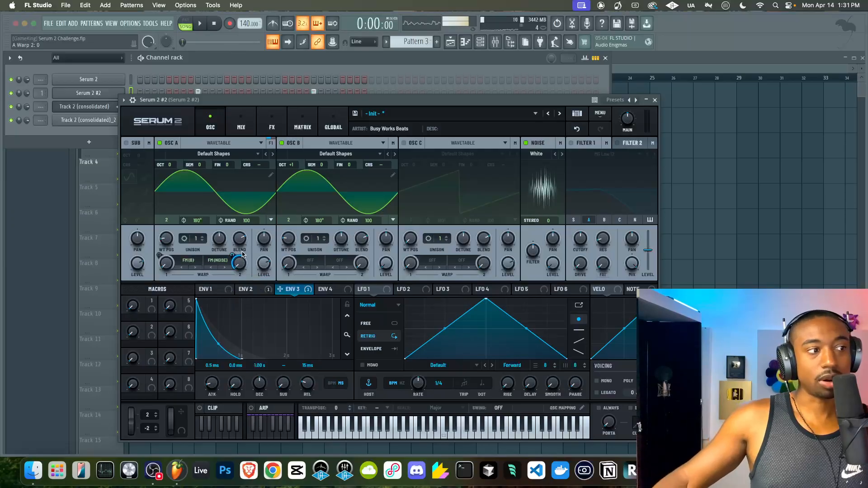
# Step: Adjust Env 3's modulation amount on the FM (Noise) warp and set Env 3's decay to 270 ms during playback
pyautogui.press('space')
pyautogui.moveTo(241, 270); pyautogui.dragTo(238, 262)
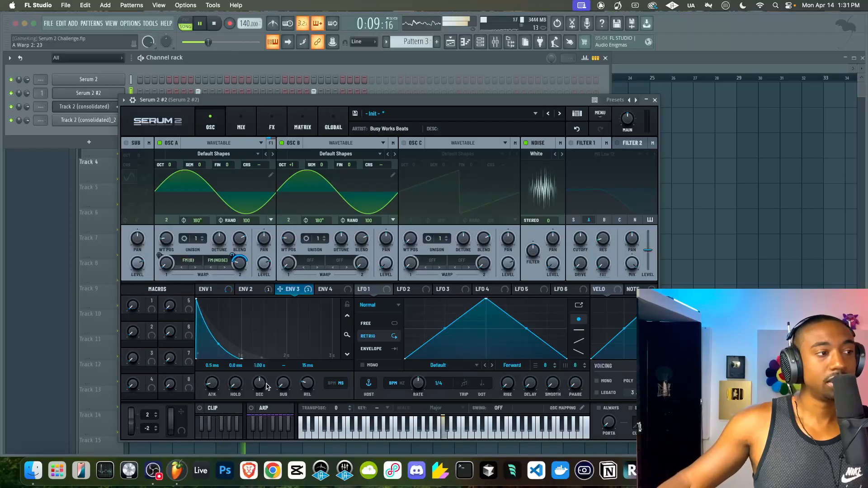
pyautogui.moveTo(266, 386); pyautogui.dragTo(260, 393)
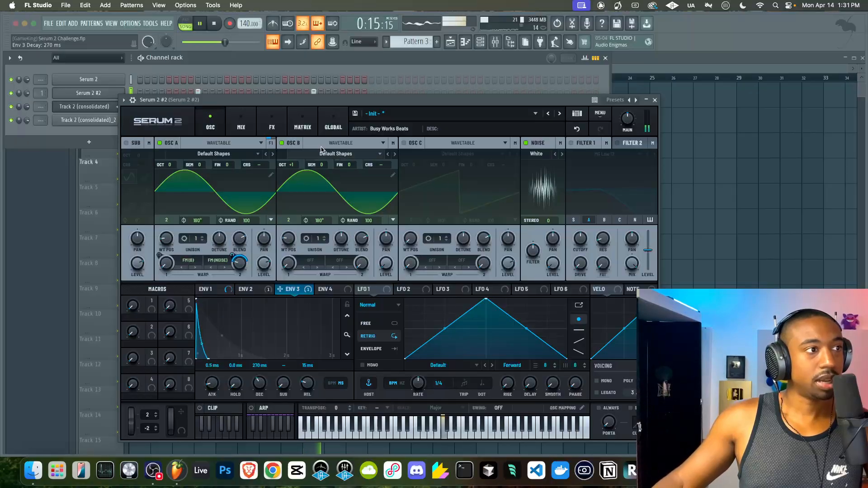
# Step: Add a Compressor to the main effects chain
pyautogui.click(271, 124)
pyautogui.click(134, 158)
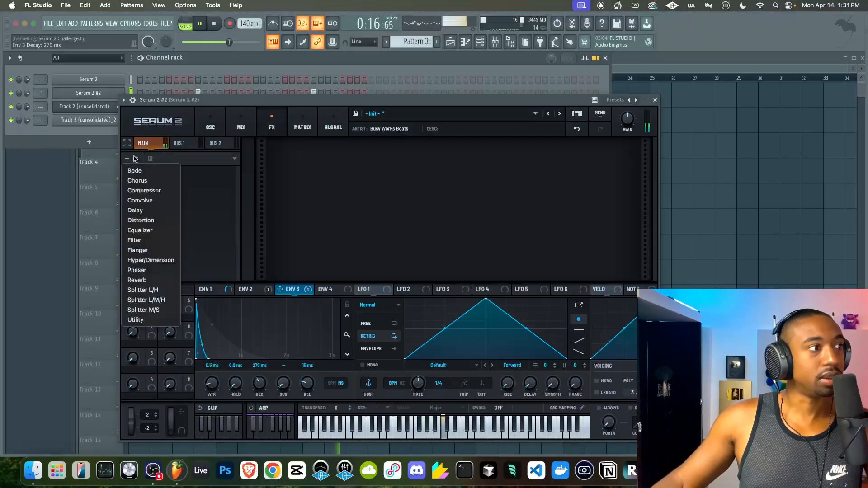
pyautogui.click(148, 192)
pyautogui.press('space')
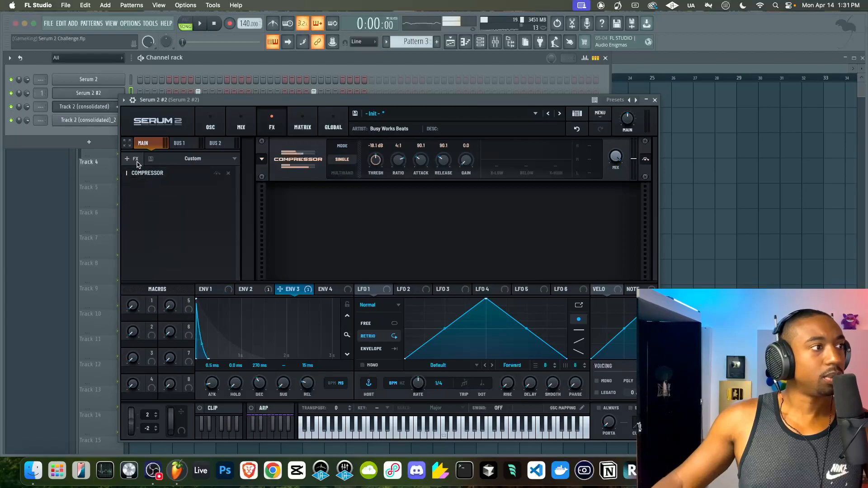
# Step: Add an Equalizer ahead of the Compressor, boosting the low band's gain to 9.6 and the high band's gain to 19.1
pyautogui.click(135, 159)
pyautogui.click(152, 229)
pyautogui.moveTo(159, 186); pyautogui.dragTo(161, 173)
pyautogui.press('space')
pyautogui.moveTo(390, 161); pyautogui.dragTo(387, 146)
pyautogui.moveTo(588, 164)
pyautogui.mouseDown()
pyautogui.moveTo(591, 145)
pyautogui.moveTo(586, 166)
pyautogui.moveTo(588, 157)
pyautogui.mouseUp()
pyautogui.press('space')
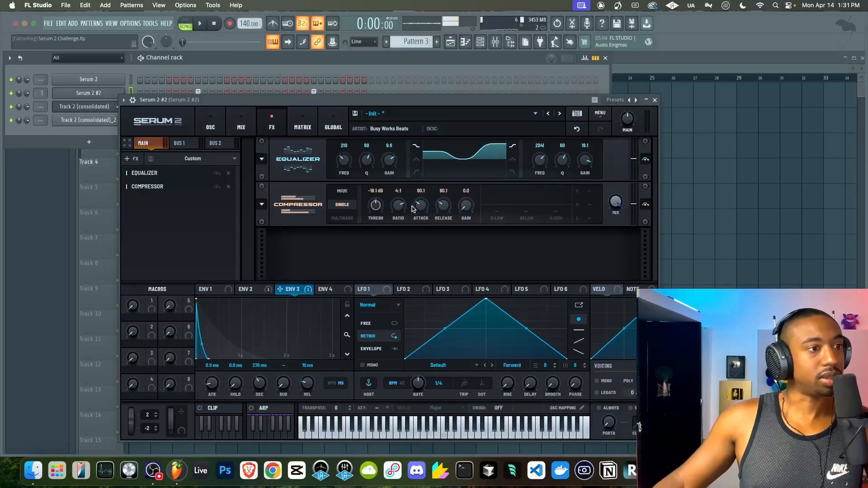
# Step: Set the Compressor's attack to 28.9 ms, threshold to -27.8 dB and gain to 8.7 dB while auditioning the snare
pyautogui.moveTo(419, 203); pyautogui.dragTo(407, 245)
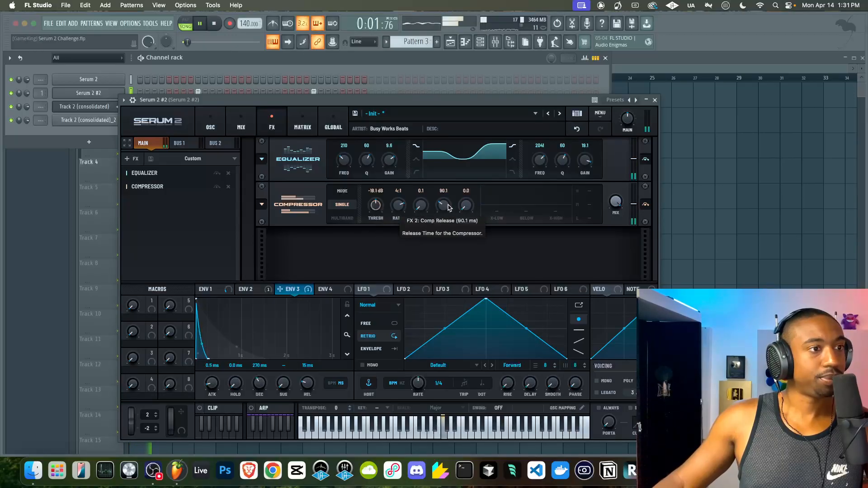
pyautogui.moveTo(423, 207); pyautogui.dragTo(396, 205)
pyautogui.scroll(-1, 406, 208)
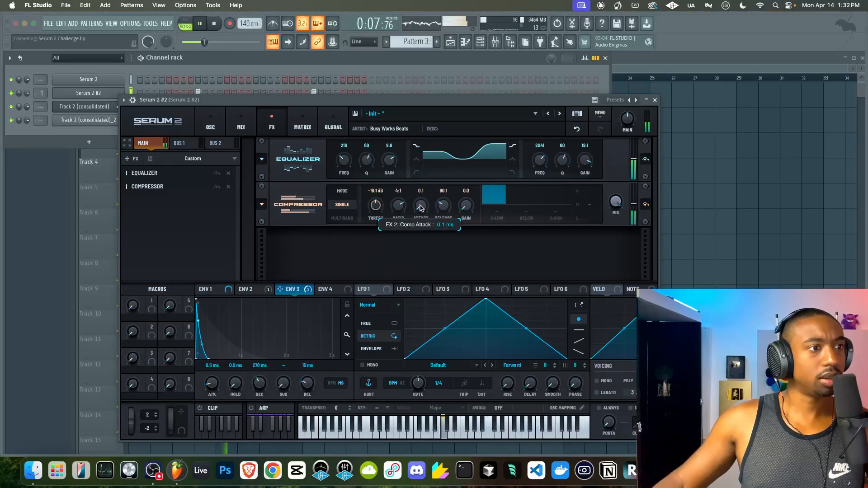
pyautogui.scroll(-2, 426, 194)
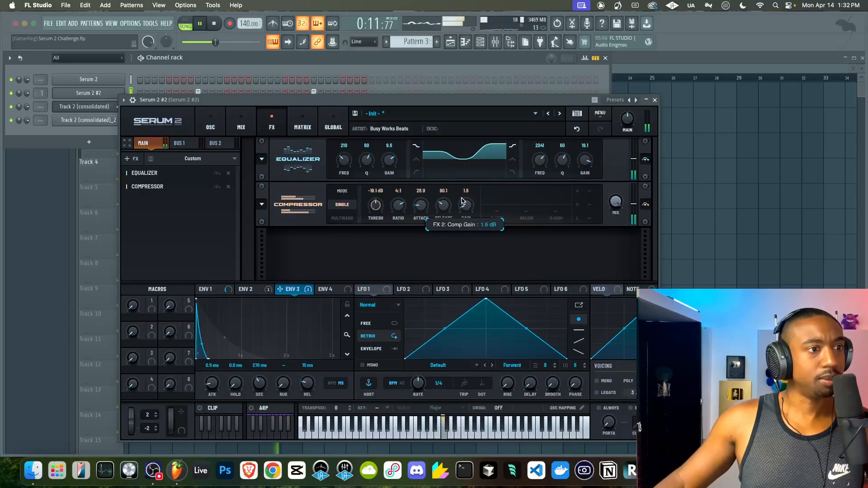
pyautogui.scroll(2, 465, 205)
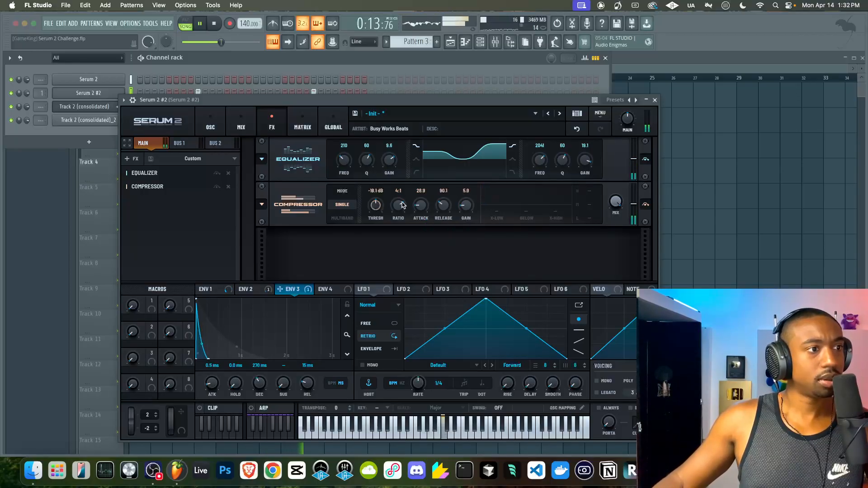
pyautogui.scroll(-2, 375, 201)
pyautogui.scroll(-4, 374, 201)
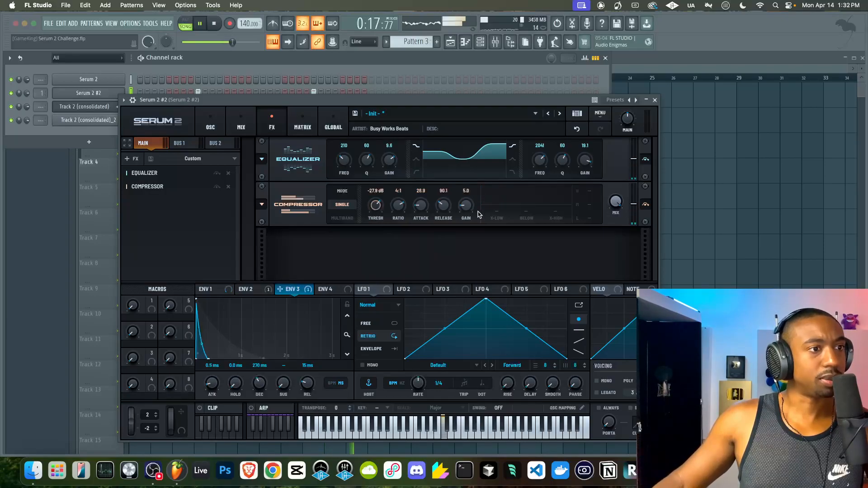
pyautogui.scroll(1, 467, 208)
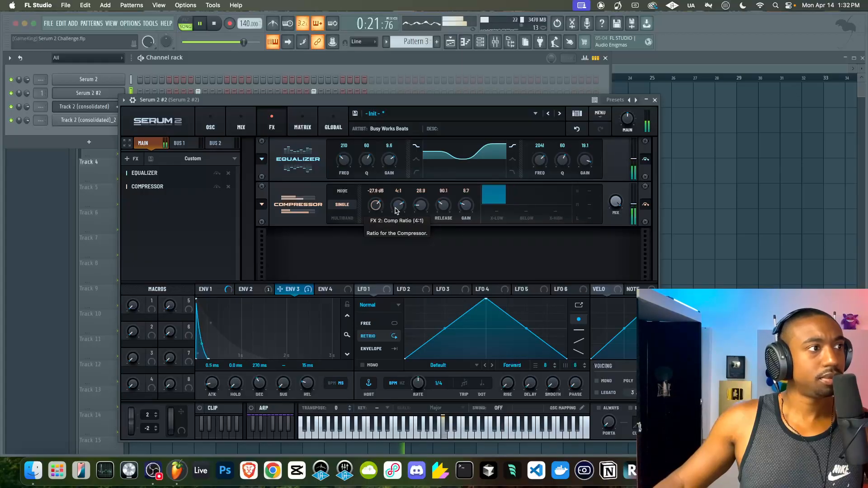
# Step: Add a Distortion between the Equalizer and Compressor, choose Soft Sat., and adjust its drive
pyautogui.click(137, 159)
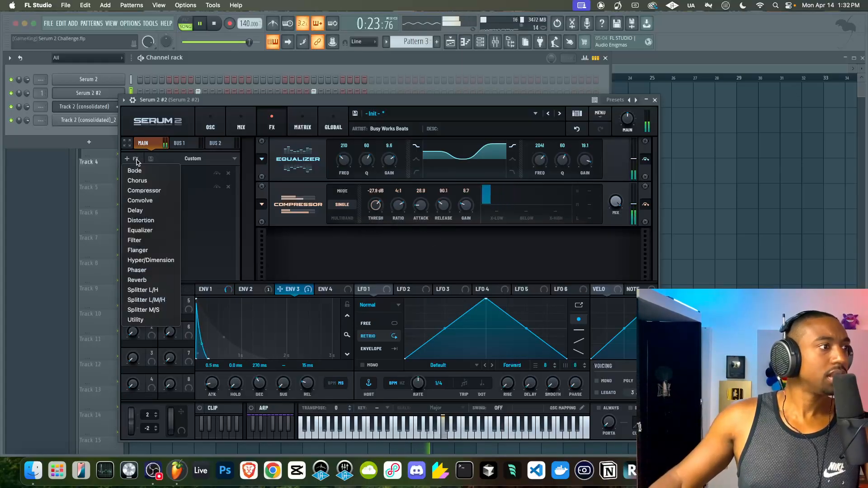
pyautogui.click(154, 219)
pyautogui.moveTo(155, 193); pyautogui.dragTo(156, 206)
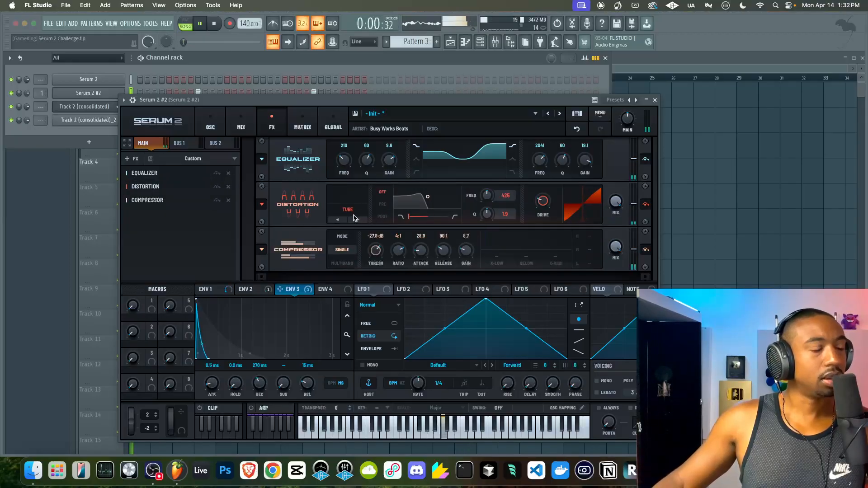
pyautogui.moveTo(532, 209); pyautogui.dragTo(545, 184)
pyautogui.press('space')
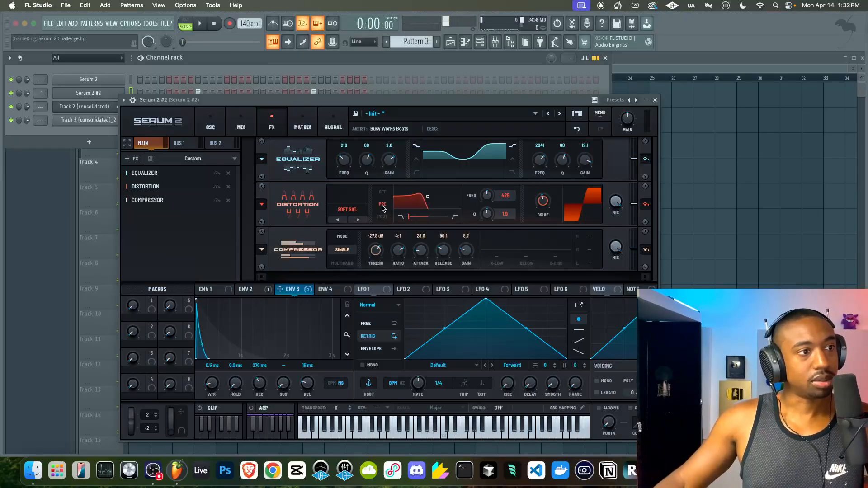
# Step: Compare the distortion filter's post and pre modes, keep it on pre, and set the filter frequency to 233
pyautogui.press('space')
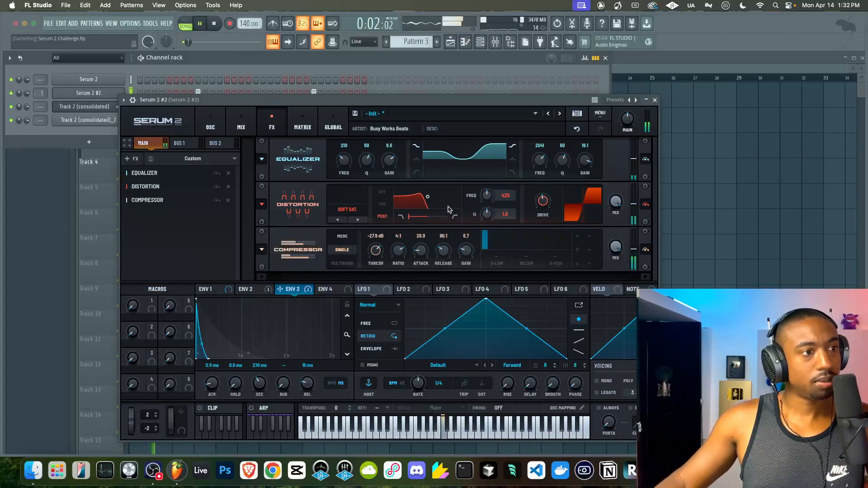
pyautogui.click(383, 204)
pyautogui.press('space')
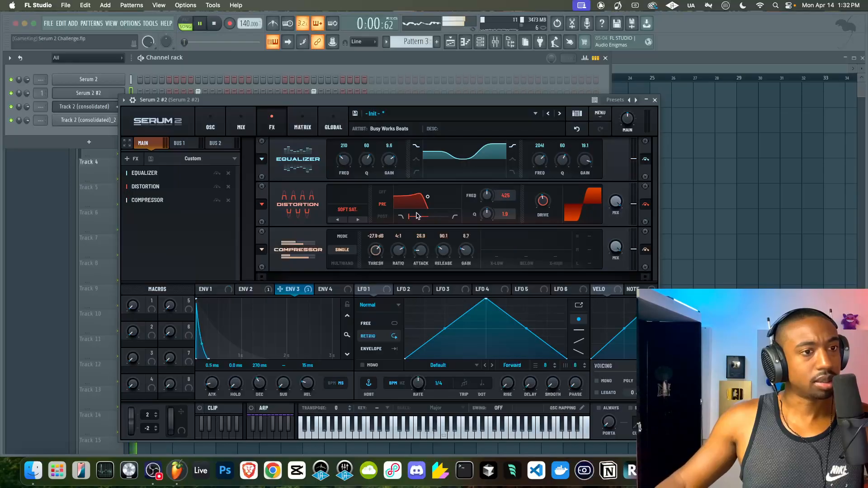
pyautogui.press('space')
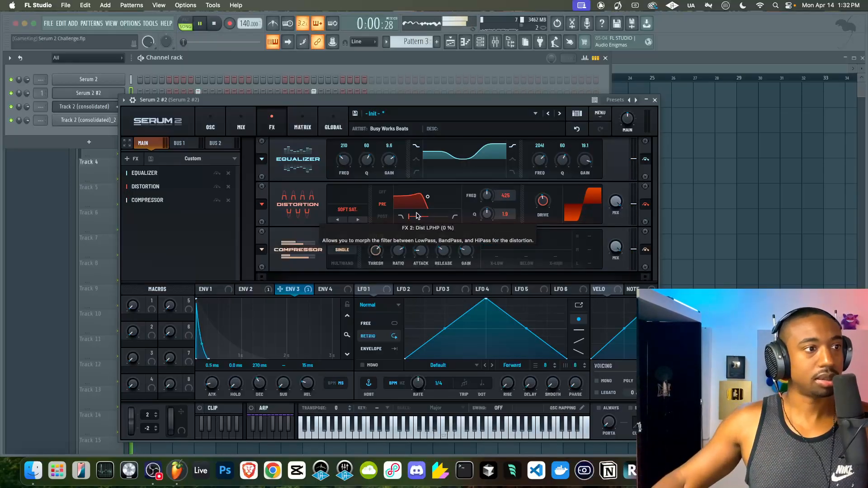
pyautogui.moveTo(486, 195); pyautogui.dragTo(486, 204)
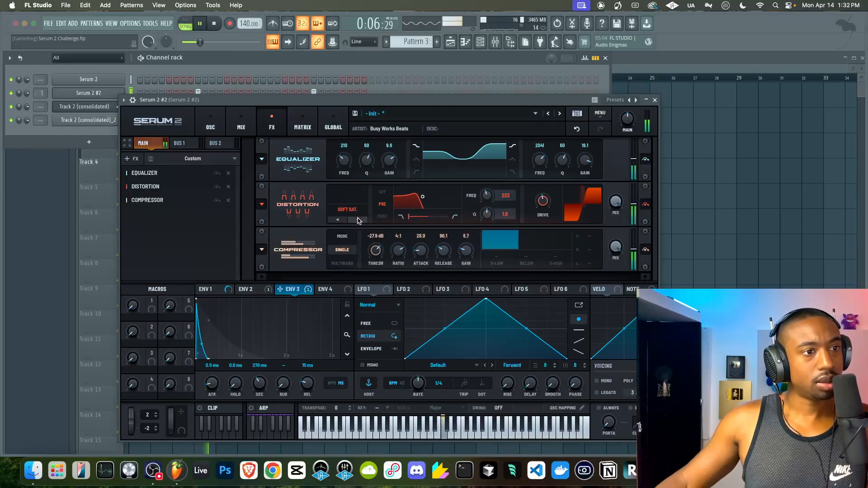
# Step: Switch the distortion type to Softclip with the filter on pre, and adjust the drive by ear, trying 70%
pyautogui.moveTo(543, 201)
pyautogui.mouseDown()
pyautogui.moveTo(529, 238)
pyautogui.moveTo(530, 212)
pyautogui.mouseUp()
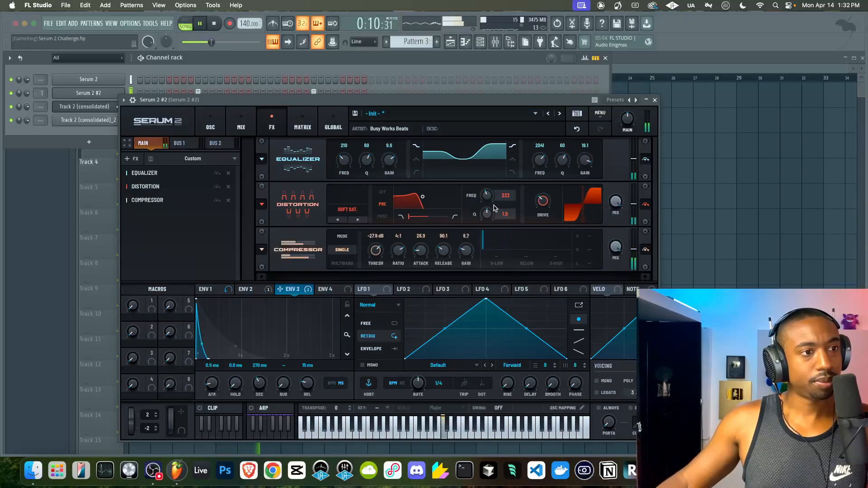
pyautogui.click(383, 216)
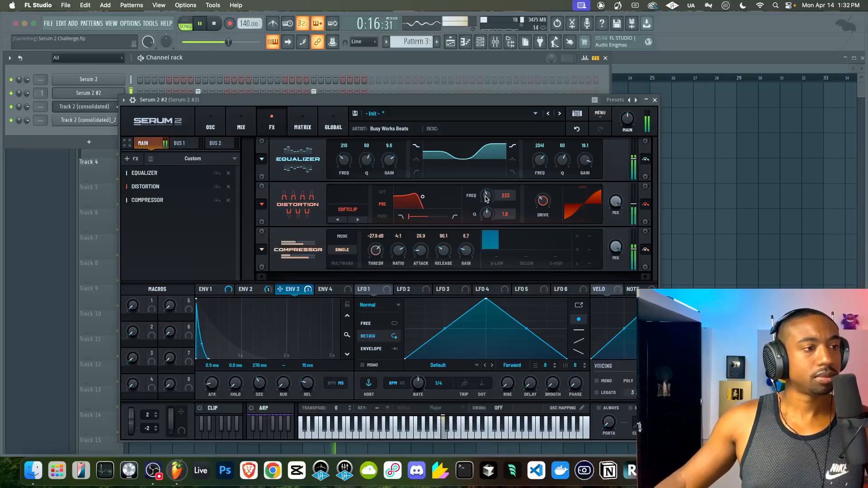
pyautogui.moveTo(554, 204); pyautogui.dragTo(555, 160)
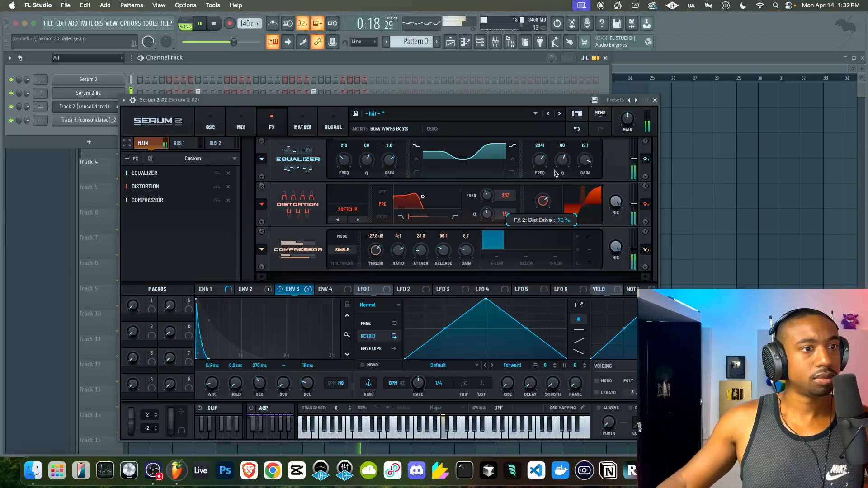
pyautogui.moveTo(542, 199); pyautogui.dragTo(533, 212)
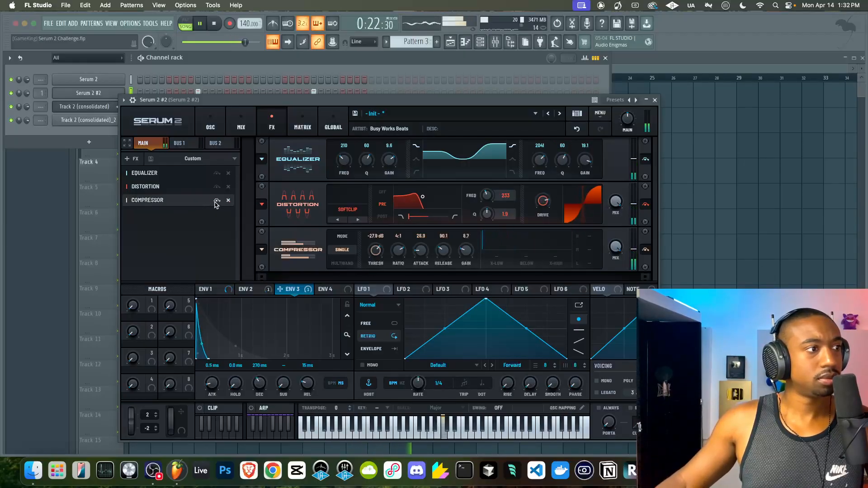
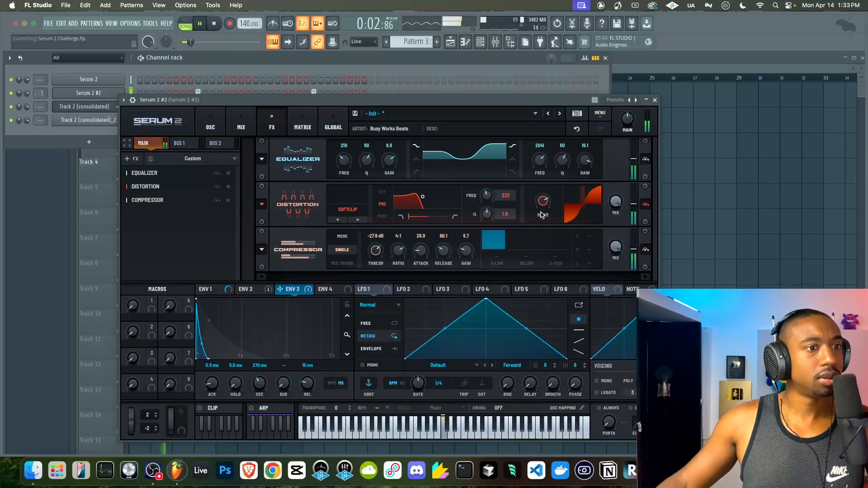
# Step: Stop playback, close the Serum 2 #2 window without adding another effect, and open the mixer
pyautogui.press('space')
pyautogui.click(130, 159)
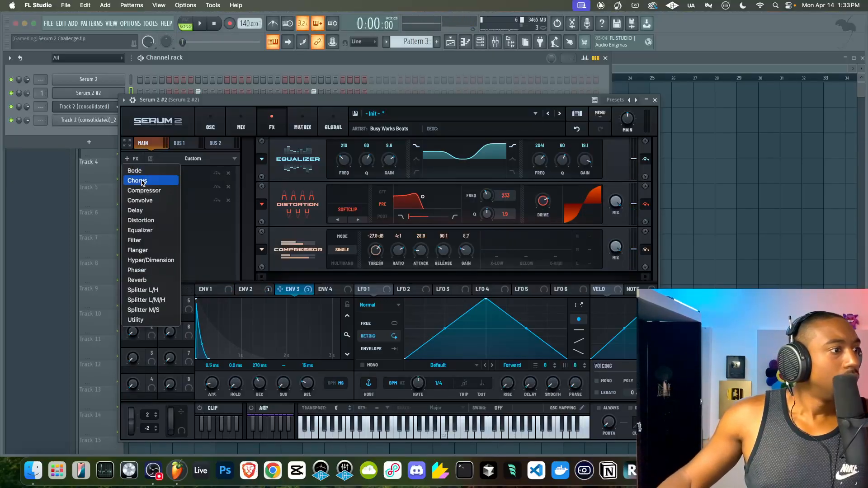
pyautogui.click(186, 232)
pyautogui.click(655, 100)
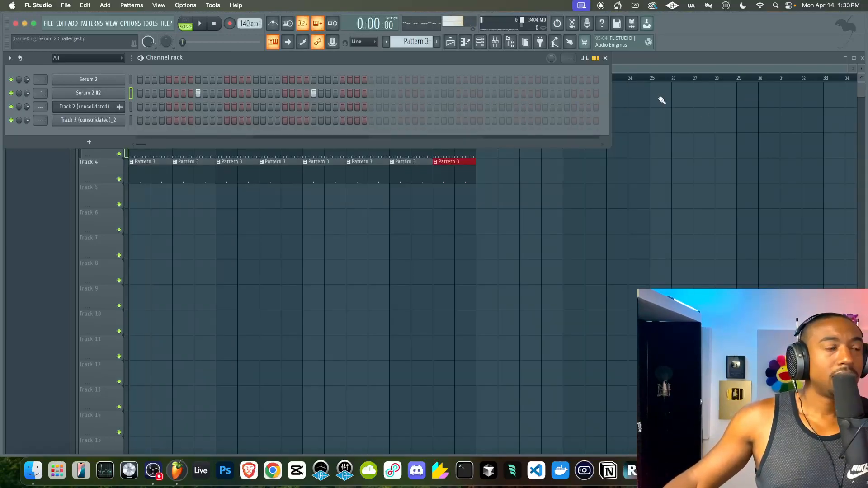
pyautogui.click(495, 41)
# Step: Bypass both FabFilter Pro-Q 3 effects on the Serum 2 #2 mixer track and open the second one during playback
pyautogui.press('space')
pyautogui.press('space')
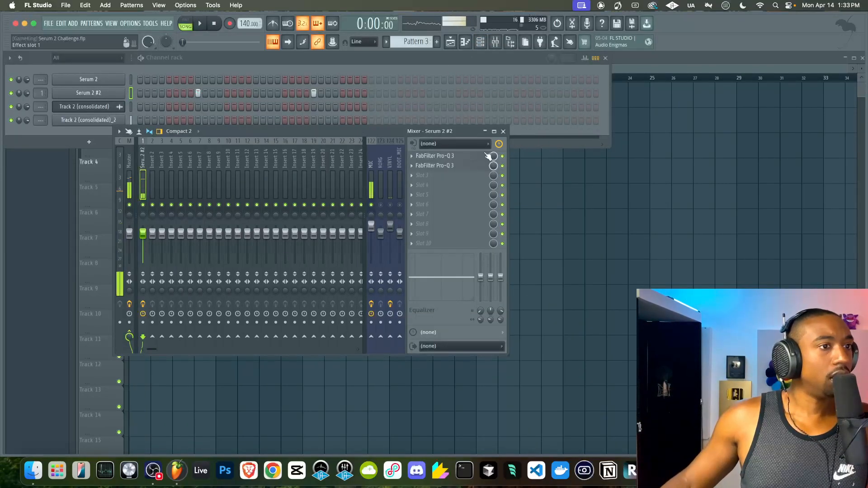
pyautogui.press('space')
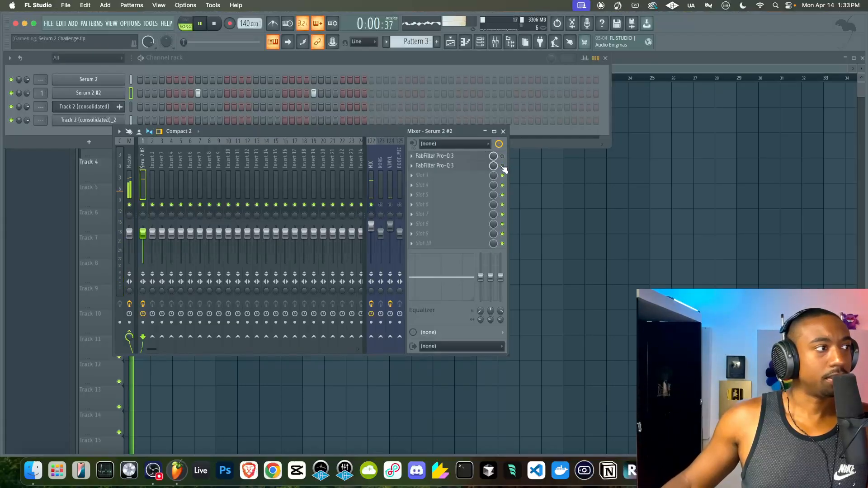
pyautogui.click(479, 168)
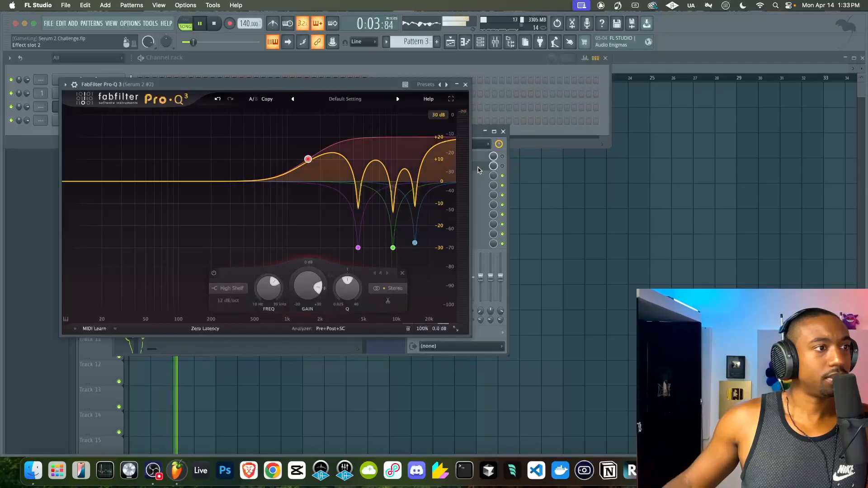
# Step: Close the Pro-Q 3 window and reset the Serum 2 #2 mixer track, removing all its plugins
pyautogui.click(465, 84)
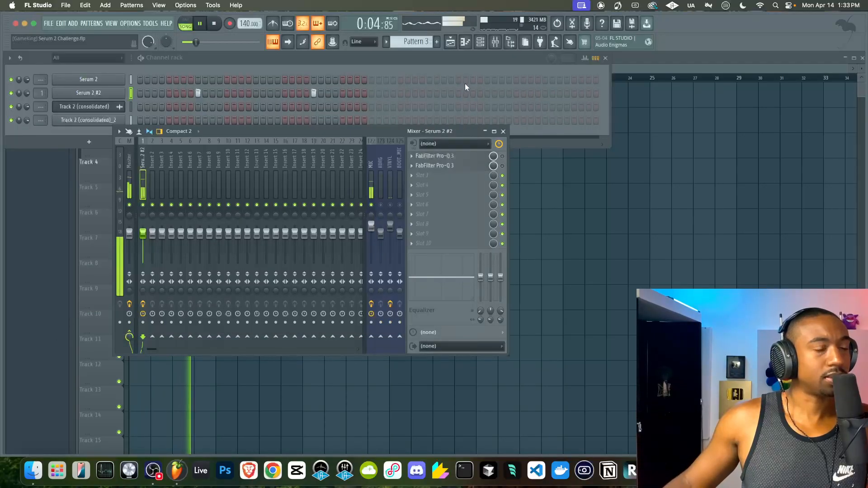
pyautogui.rightClick(142, 175)
pyautogui.press('e')
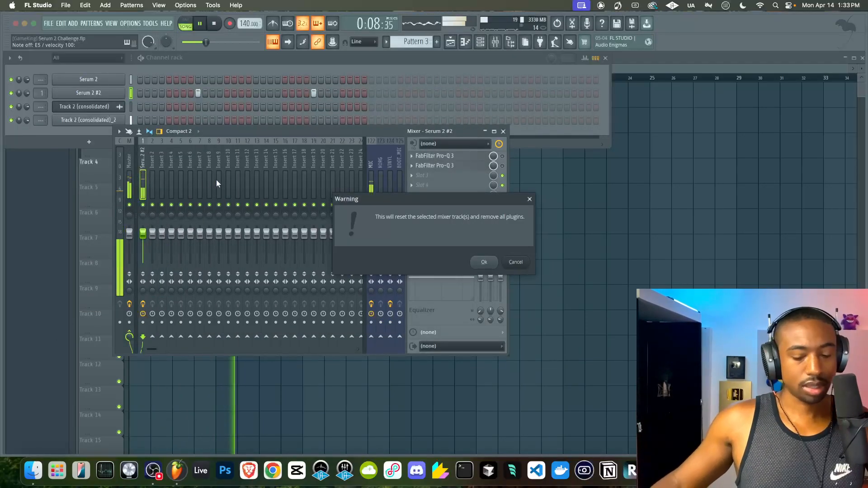
pyautogui.press('Return')
# Step: Load StandardCLIP in the first effect slot of Insert 1 and set its input clip level to -2 dB
pyautogui.click(426, 159)
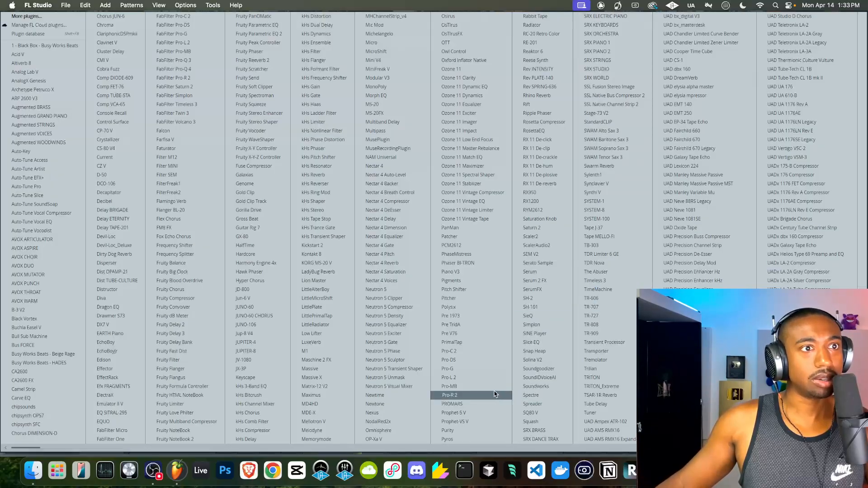
pyautogui.click(597, 122)
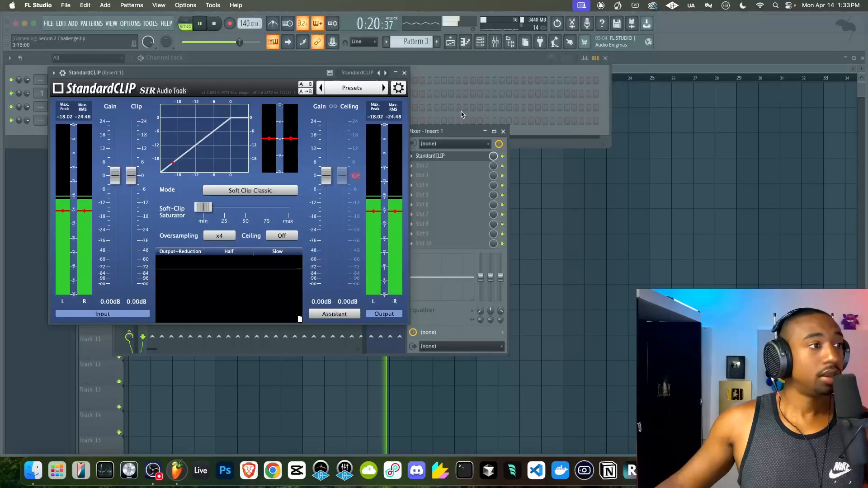
pyautogui.moveTo(131, 178)
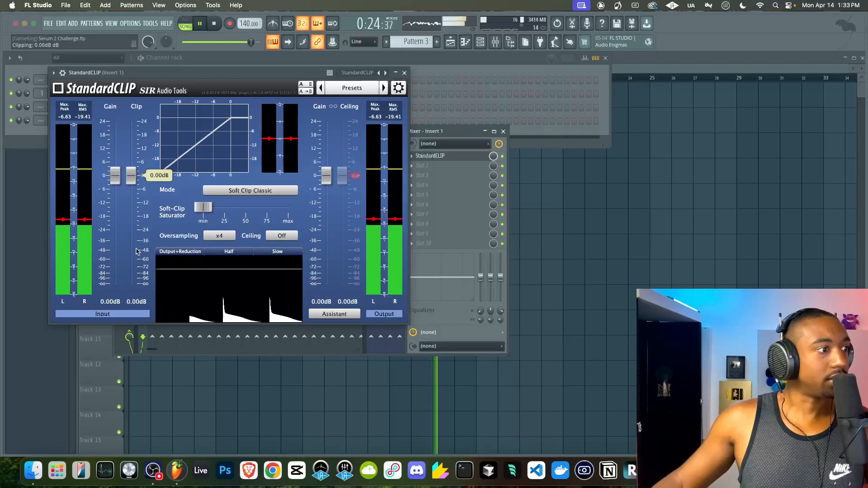
pyautogui.click(136, 301)
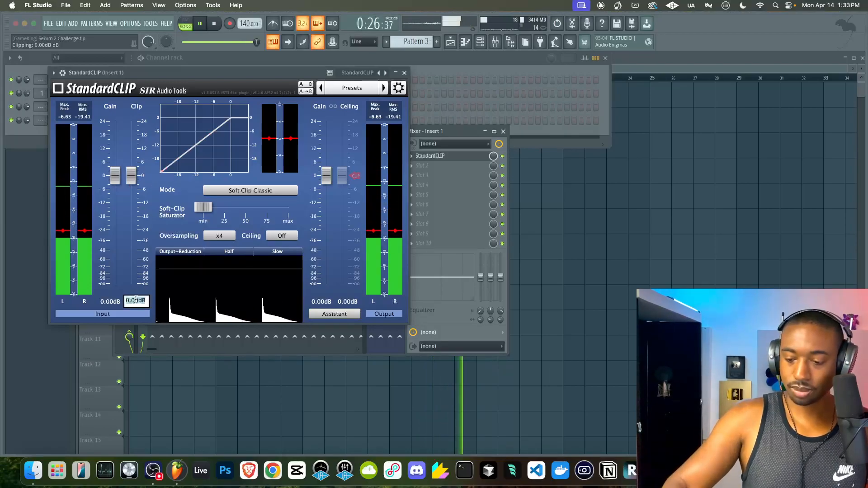
pyautogui.write('-2')
pyautogui.press('Return')
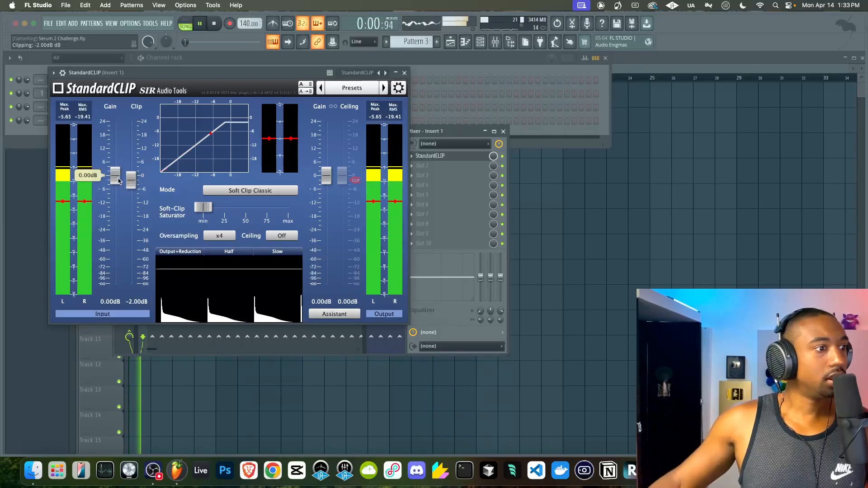
# Step: Set StandardCLIP's input gain to 9.80 dB, output gain to -5.60 dB and softness to 40% by ear, and close its window
pyautogui.moveTo(118, 180); pyautogui.dragTo(119, 172)
pyautogui.moveTo(326, 176); pyautogui.dragTo(325, 196)
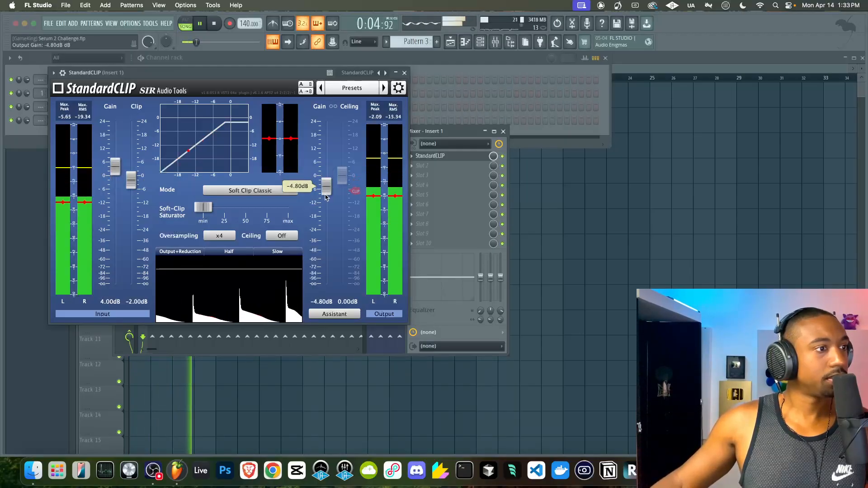
pyautogui.moveTo(117, 172); pyautogui.dragTo(117, 158)
pyautogui.moveTo(332, 201); pyautogui.dragTo(332, 205)
pyautogui.moveTo(203, 206); pyautogui.dragTo(240, 206)
pyautogui.press('space')
pyautogui.press('space')
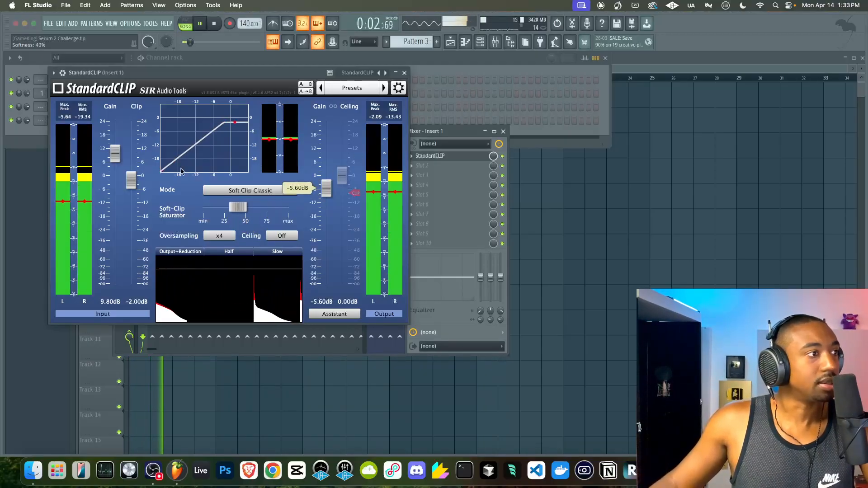
pyautogui.click(404, 72)
pyautogui.press('space')
# Step: Open Serum 2 #2 and add a second Equalizer between the Distortion and the Compressor in the main effects chain
pyautogui.click(115, 93)
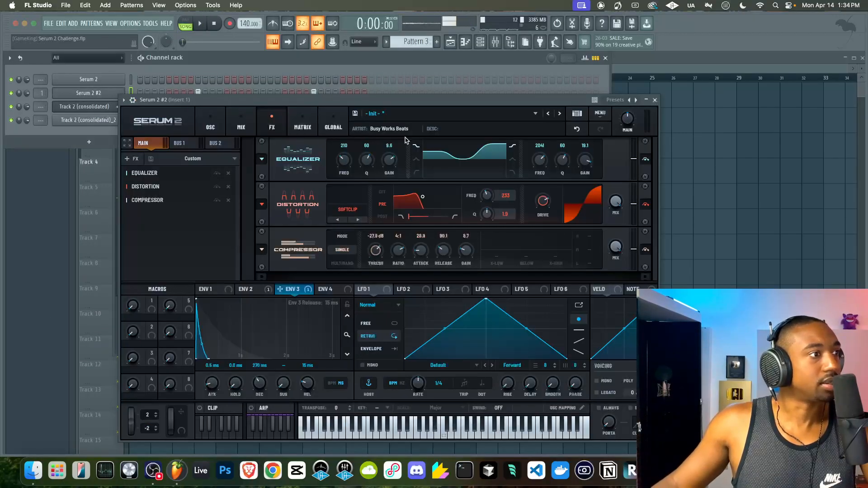
pyautogui.click(132, 159)
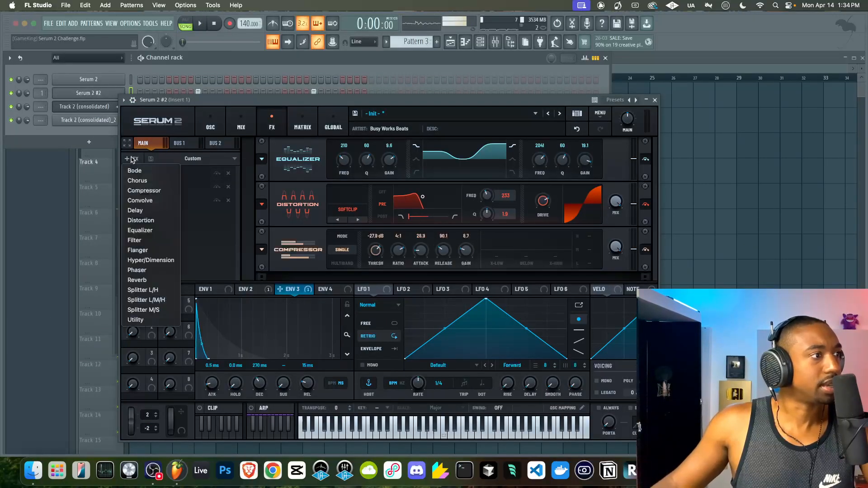
pyautogui.click(144, 229)
pyautogui.moveTo(165, 213); pyautogui.dragTo(164, 199)
# Step: Place the second equalizer after the compressor and boost its high-band gain to 24.0 during playback
pyautogui.press('space')
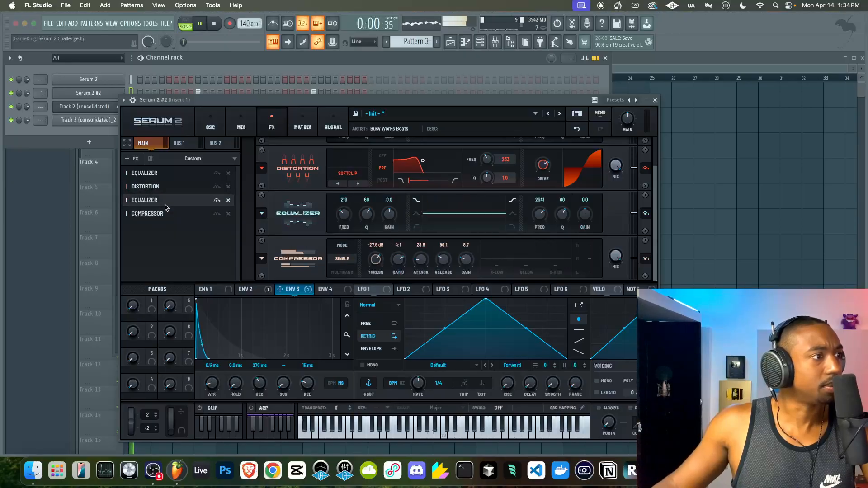
pyautogui.moveTo(585, 213); pyautogui.dragTo(594, 180)
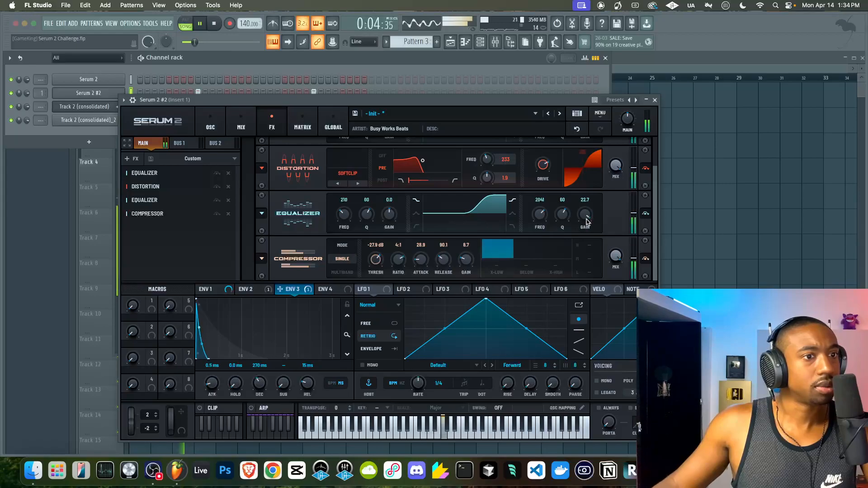
pyautogui.moveTo(162, 200); pyautogui.dragTo(199, 224)
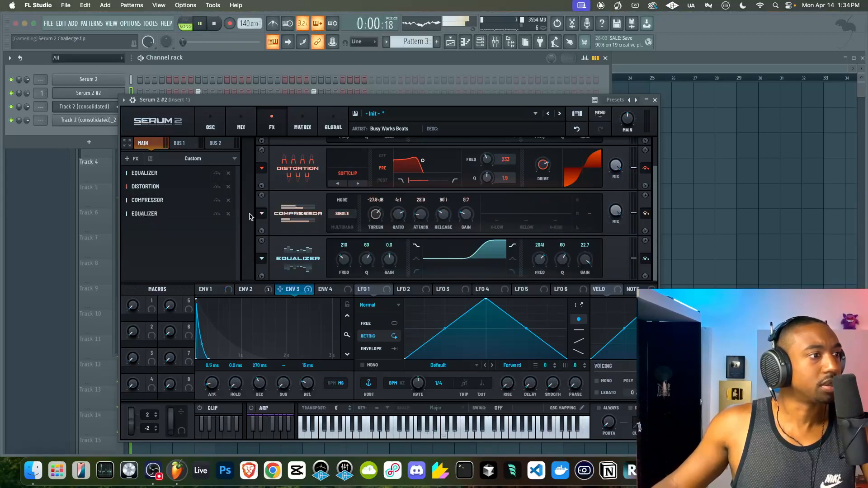
pyautogui.moveTo(585, 258); pyautogui.dragTo(590, 243)
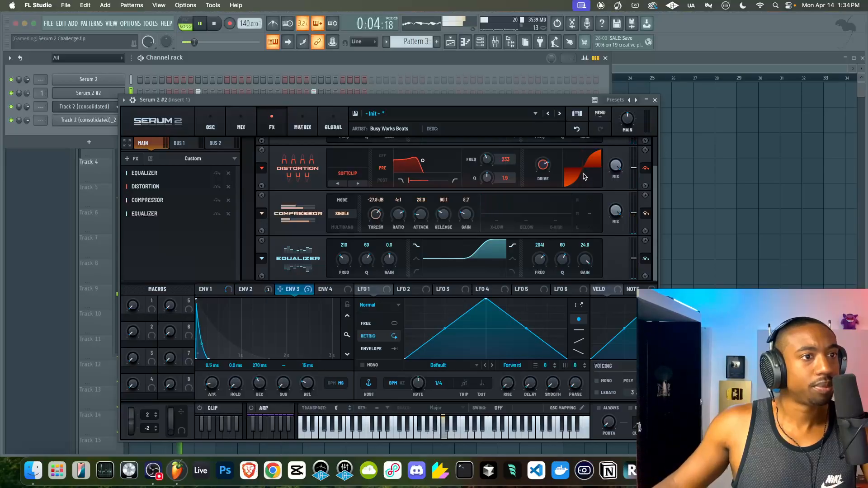
# Step: Lower Serum's main volume to 26% and shorten Env 1's decay to 188 ms while auditioning the pattern
pyautogui.moveTo(627, 120); pyautogui.dragTo(627, 129)
pyautogui.moveTo(632, 122)
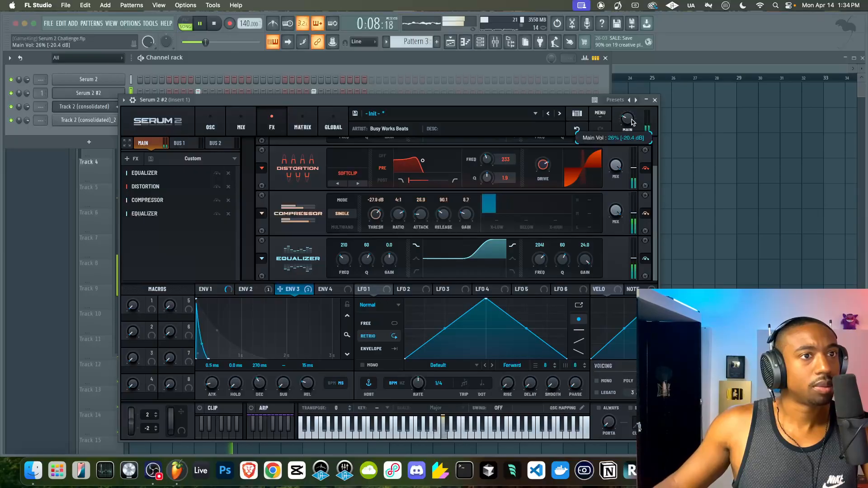
pyautogui.click(210, 124)
pyautogui.click(212, 289)
pyautogui.press('space')
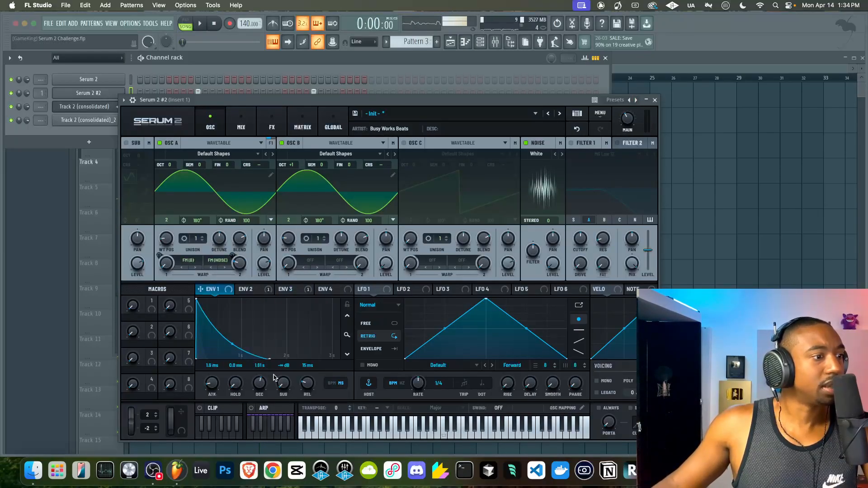
pyautogui.press('space')
pyautogui.moveTo(259, 382); pyautogui.dragTo(256, 392)
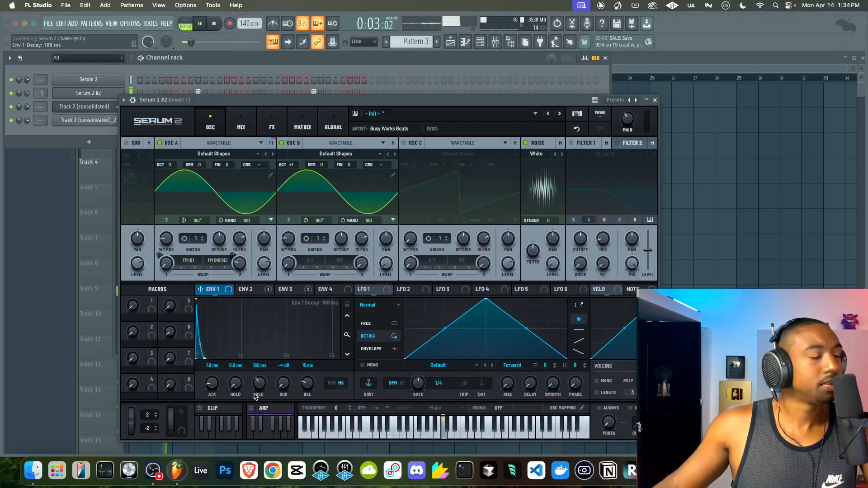
pyautogui.press('space')
# Step: Set Env 4's sustain to minimum and map the envelope to oscillator A's coarse pitch
pyautogui.click(330, 288)
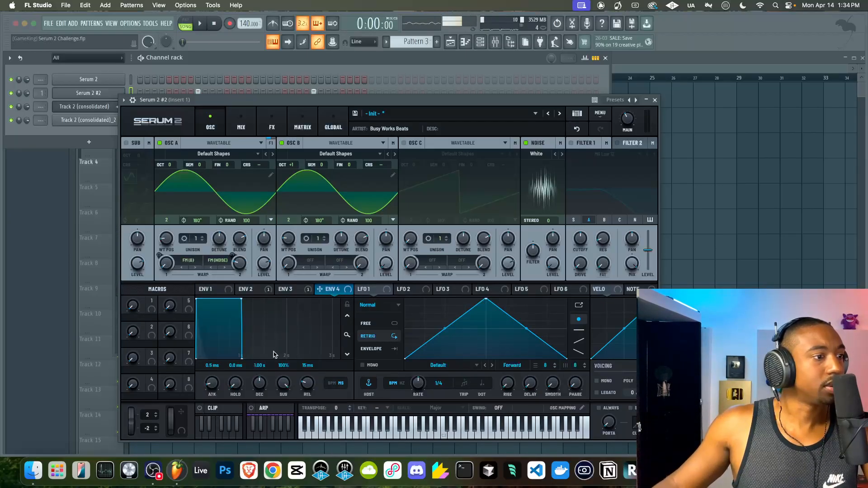
pyautogui.moveTo(281, 383); pyautogui.dragTo(180, 433)
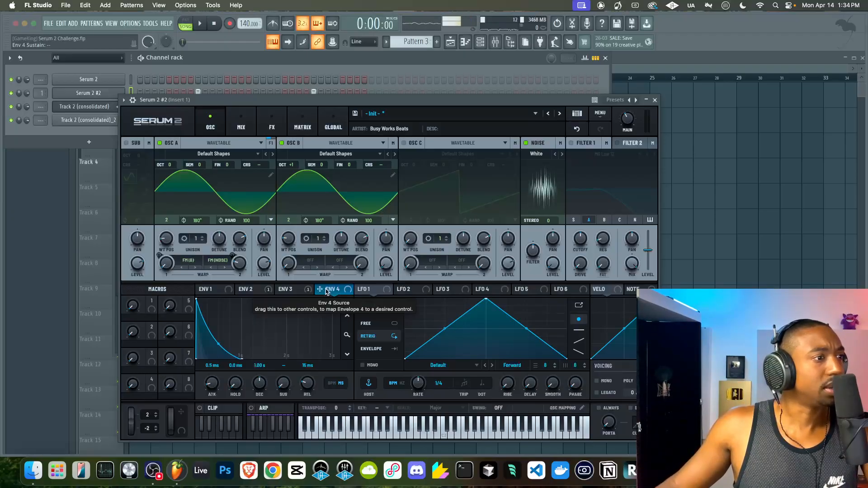
pyautogui.moveTo(332, 290); pyautogui.dragTo(269, 184)
# Step: Try Env 4's decay at 1.38 s during playback, and shorten it to under 100 ms
pyautogui.moveTo(259, 382); pyautogui.dragTo(259, 373)
pyautogui.press('space')
pyautogui.press('space')
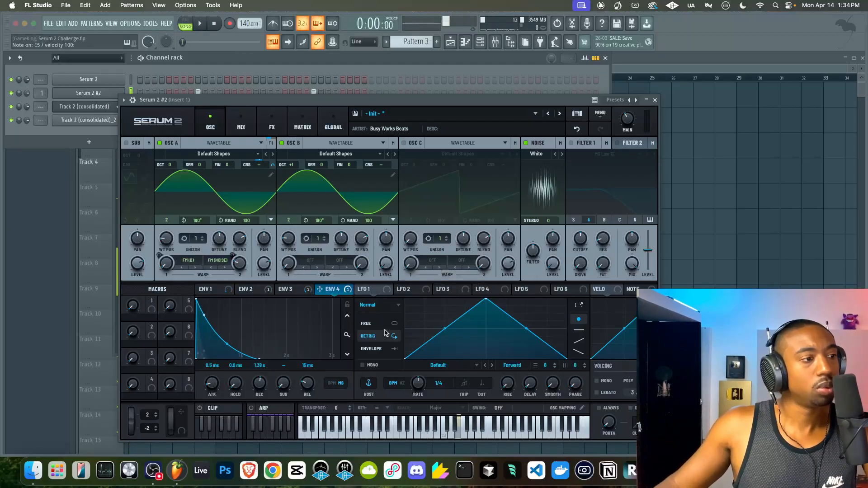
pyautogui.moveTo(263, 382); pyautogui.dragTo(259, 401)
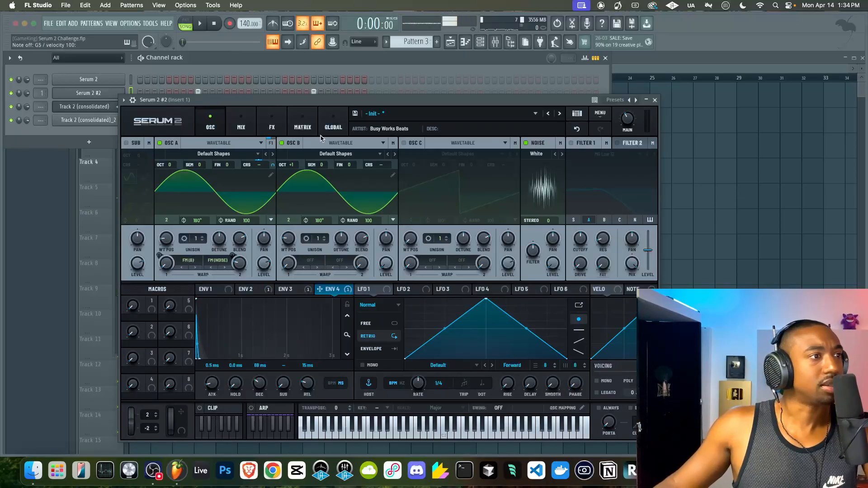
# Step: Try oscillator A at +1 octave and return it to 0
pyautogui.click(272, 127)
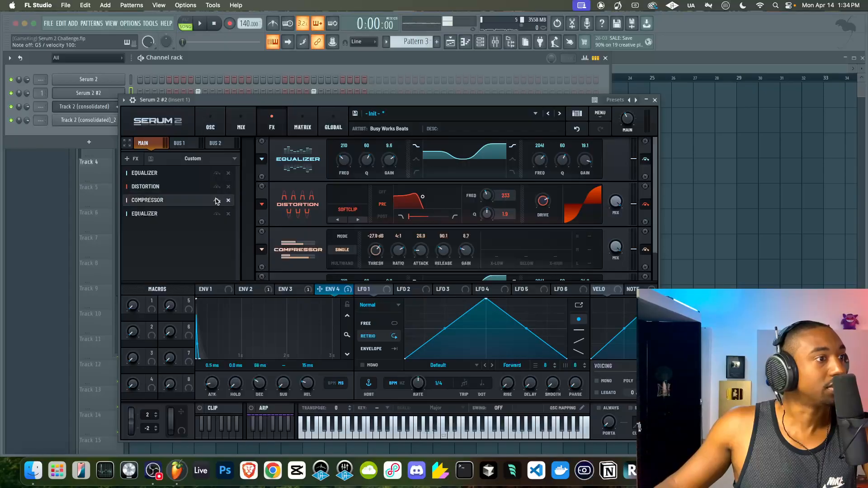
pyautogui.click(210, 127)
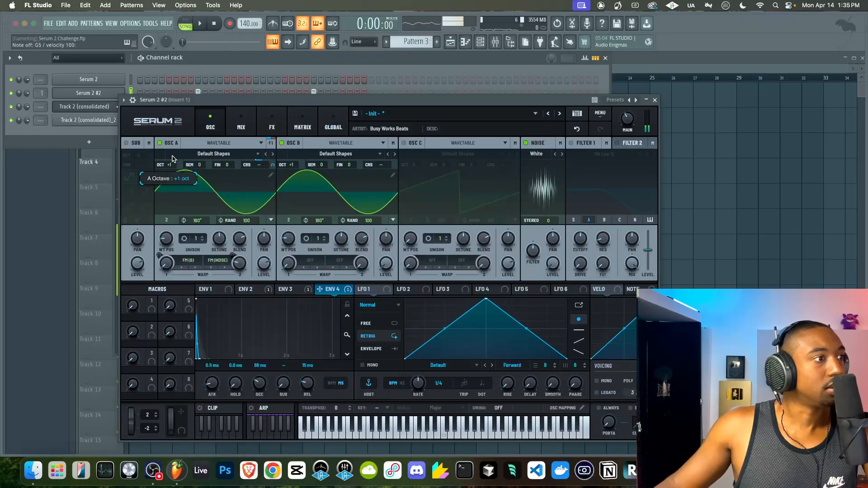
pyautogui.moveTo(174, 155); pyautogui.dragTo(174, 166)
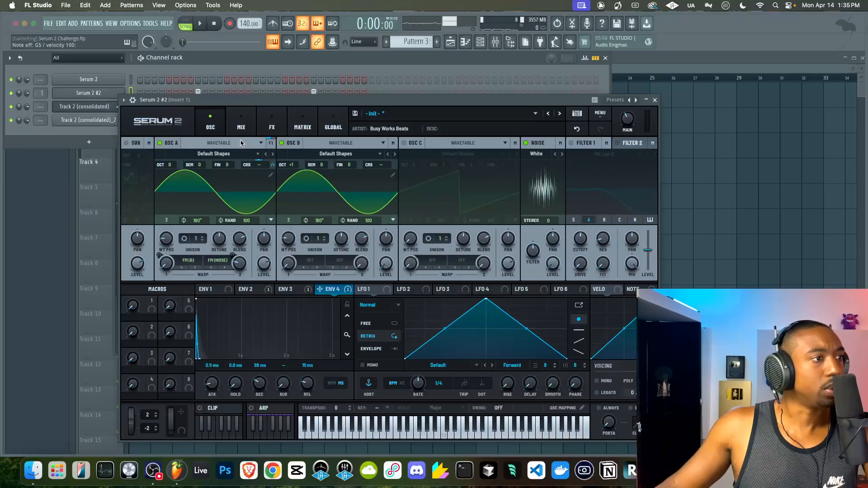
# Step: Bypass and re-enable the four main effects to compare the sound, and switch the distortion's filter off
pyautogui.click(241, 126)
pyautogui.click(271, 126)
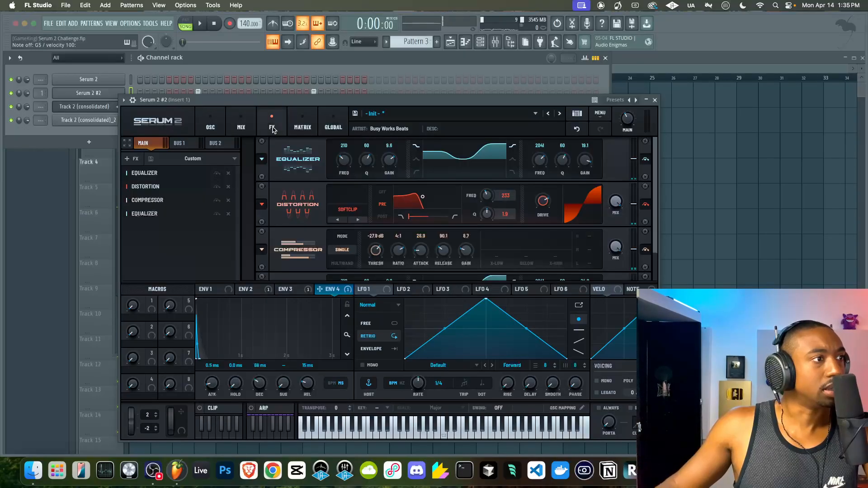
pyautogui.click(217, 187)
pyautogui.click(217, 173)
pyautogui.click(216, 200)
pyautogui.click(217, 214)
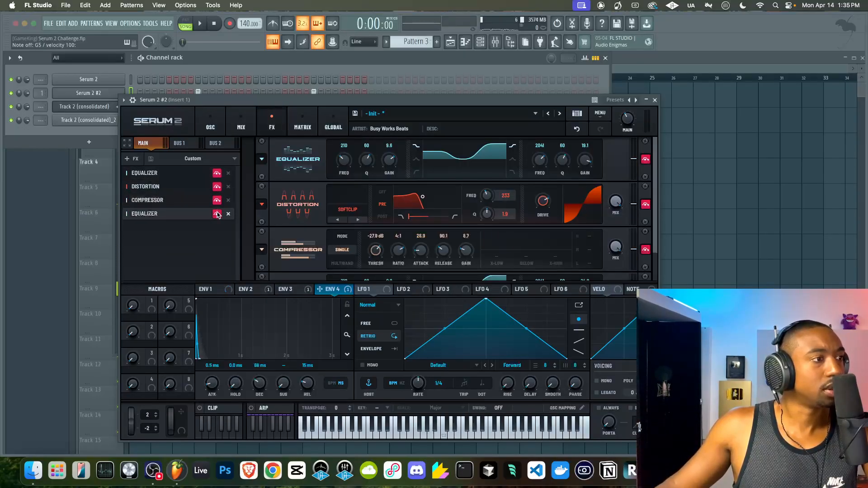
pyautogui.click(217, 187)
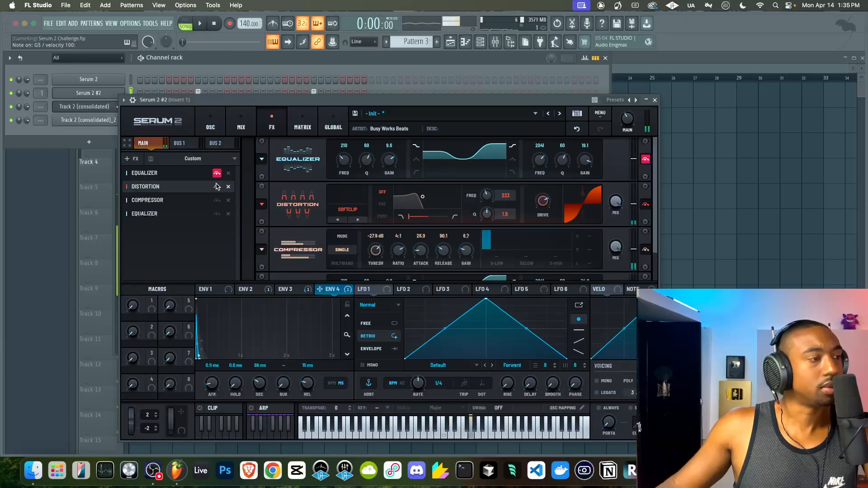
# Step: Lower the high-band gain of the last equalizer to 2.8 and start playback
pyautogui.click(189, 213)
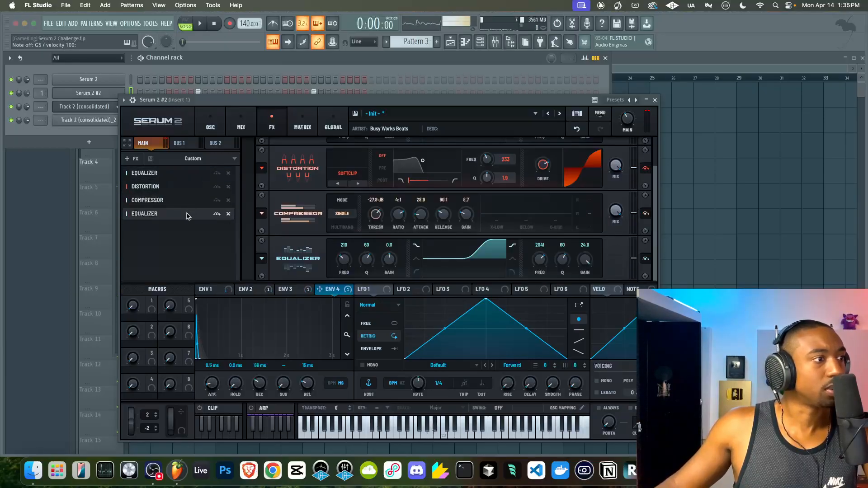
pyautogui.moveTo(586, 260); pyautogui.dragTo(585, 283)
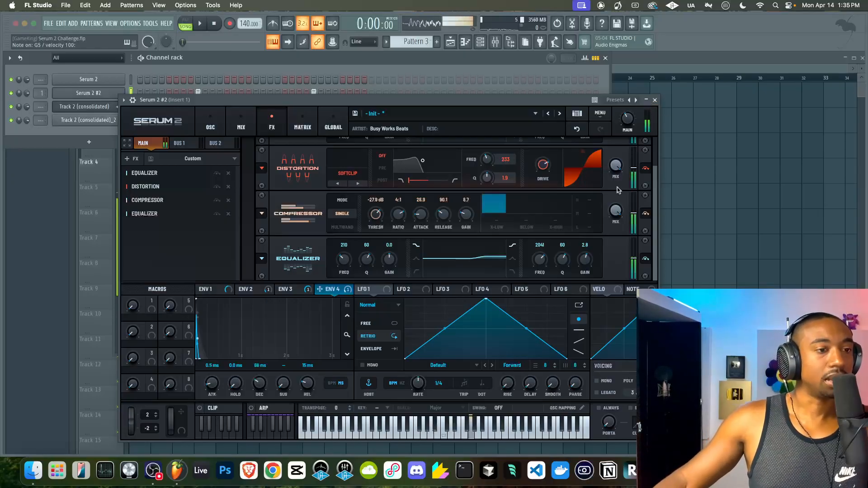
pyautogui.press('space')
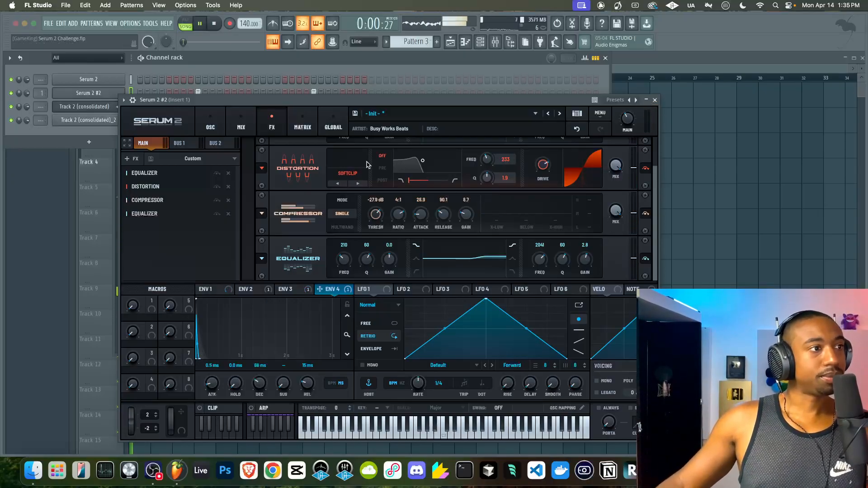
# Step: Raise oscillator A's tuning to +9 semitones and shorten Env 4's decay to 35 ms during playback
pyautogui.click(220, 122)
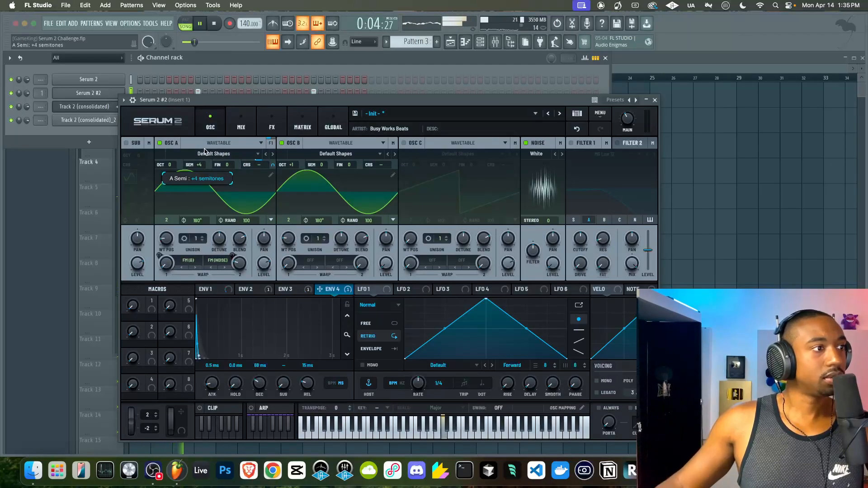
pyautogui.scroll(3, 196, 165)
pyautogui.scroll(1, 201, 165)
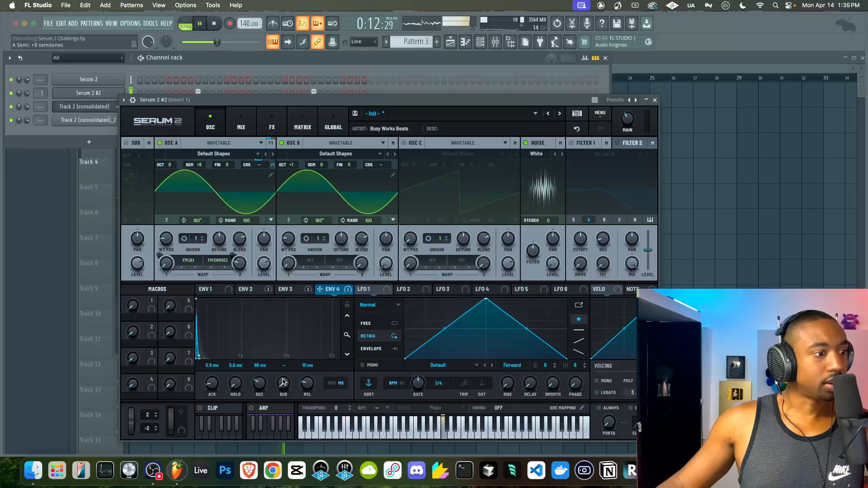
pyautogui.scroll(-3, 256, 388)
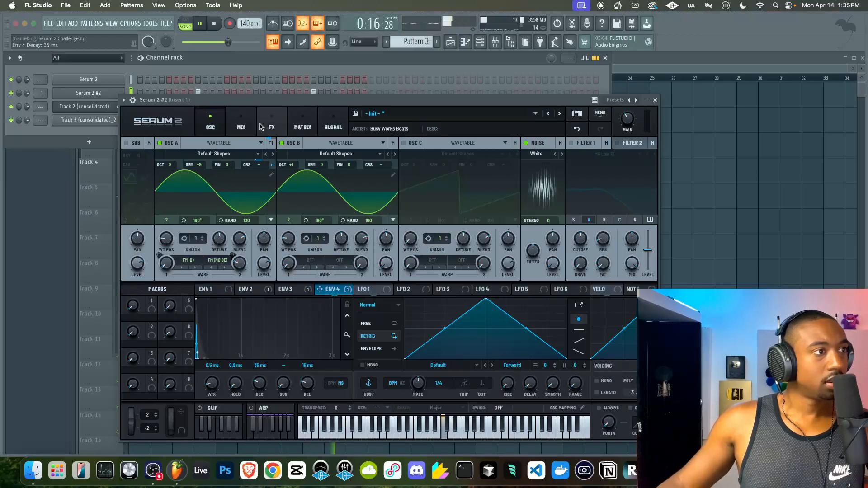
pyautogui.scroll(2, 230, 42)
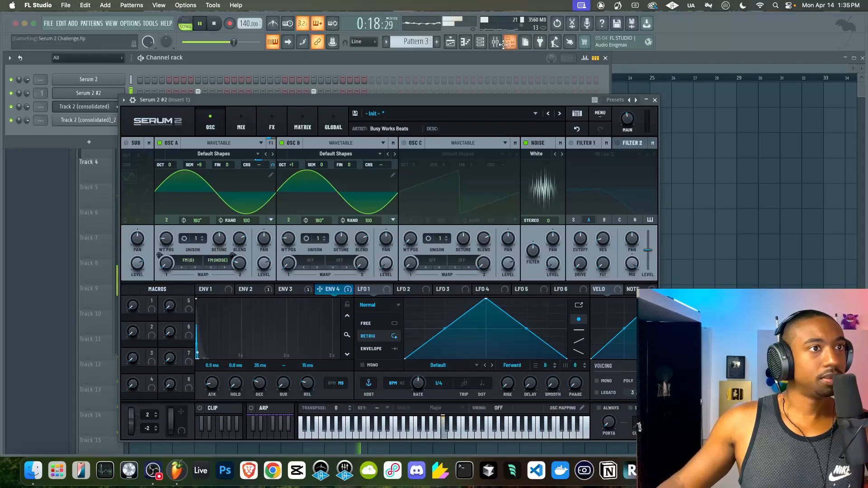
# Step: Set StandardCLIP on Insert 1 to 10.00 dB input gain and 78% soft-clip saturation, then close the plugin
pyautogui.click(652, 100)
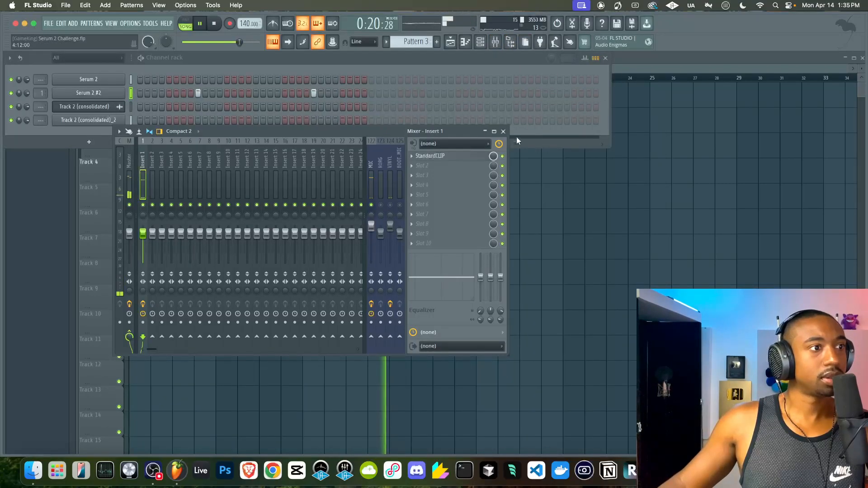
pyautogui.click(470, 155)
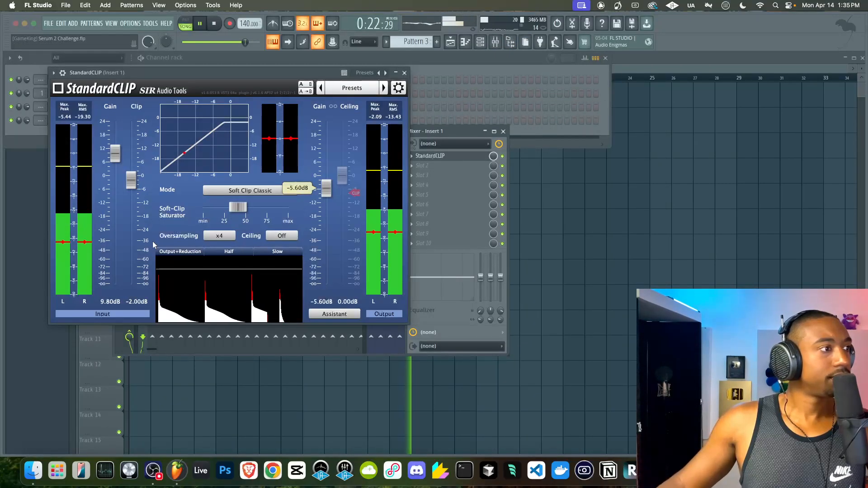
pyautogui.scroll(2, 117, 152)
pyautogui.scroll(2, 118, 152)
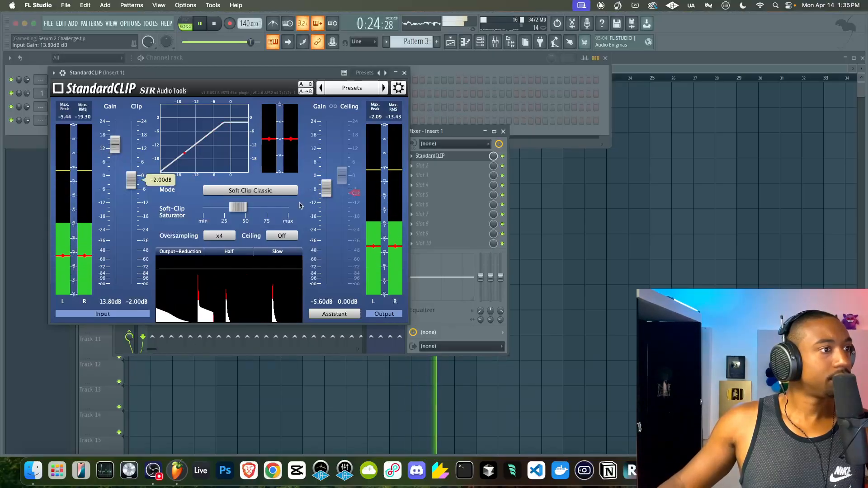
pyautogui.moveTo(116, 143)
pyautogui.mouseDown()
pyautogui.moveTo(116, 171)
pyautogui.moveTo(117, 157)
pyautogui.mouseUp()
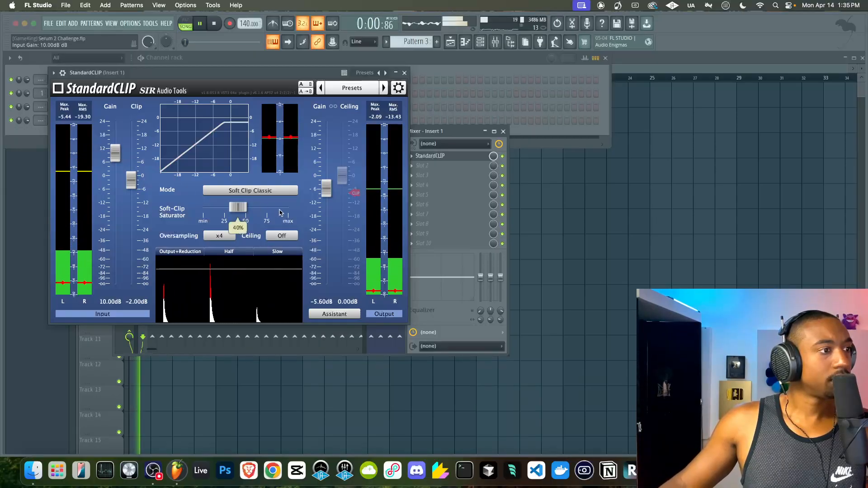
pyautogui.moveTo(238, 206); pyautogui.dragTo(273, 208)
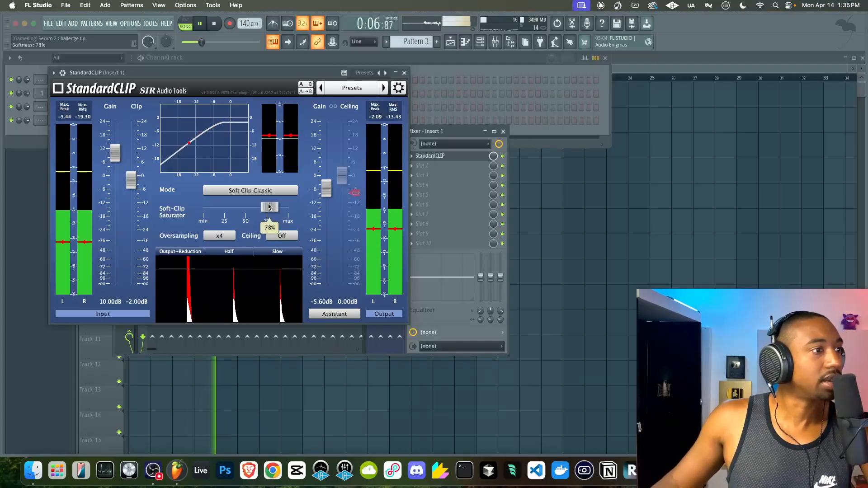
pyautogui.press('Escape')
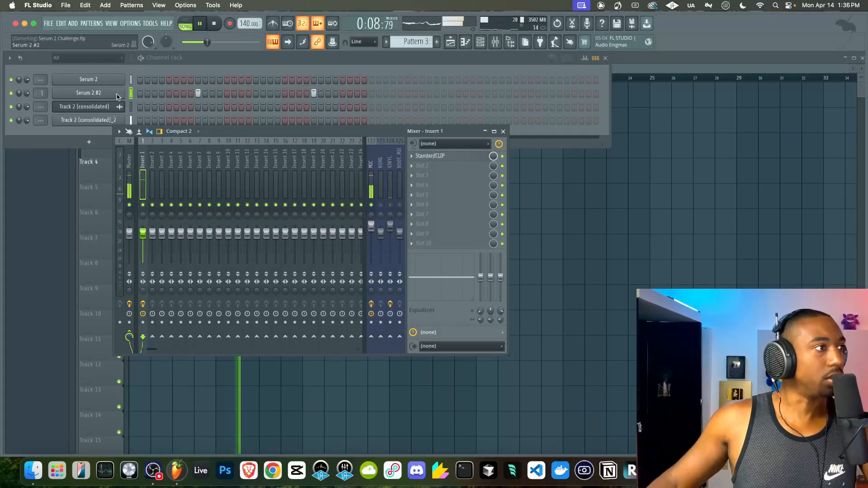
# Step: Try Env 4 as the modulator of Serum 2 #2's noise level, remove it and assign Env 3 at 66% instead
pyautogui.click(89, 92)
pyautogui.moveTo(552, 263); pyautogui.dragTo(445, 263)
pyautogui.moveTo(337, 293); pyautogui.dragTo(540, 270)
pyautogui.moveTo(546, 256)
pyautogui.click(293, 290)
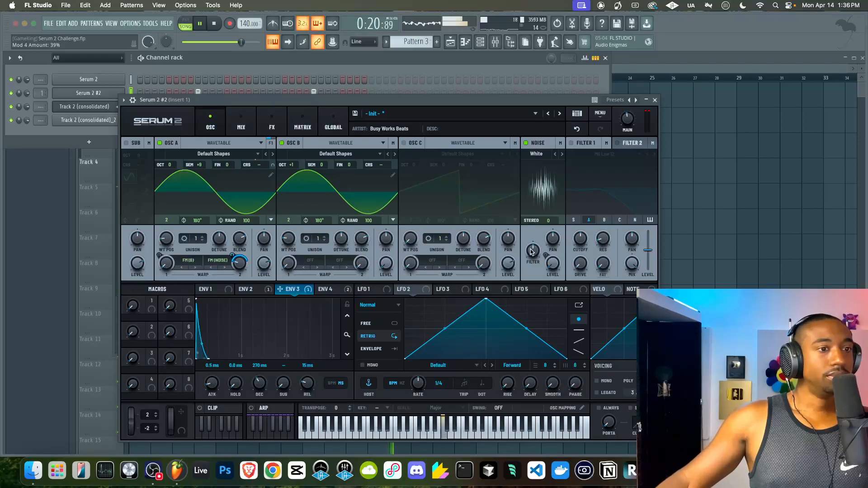
pyautogui.rightClick(555, 258)
pyautogui.click(583, 315)
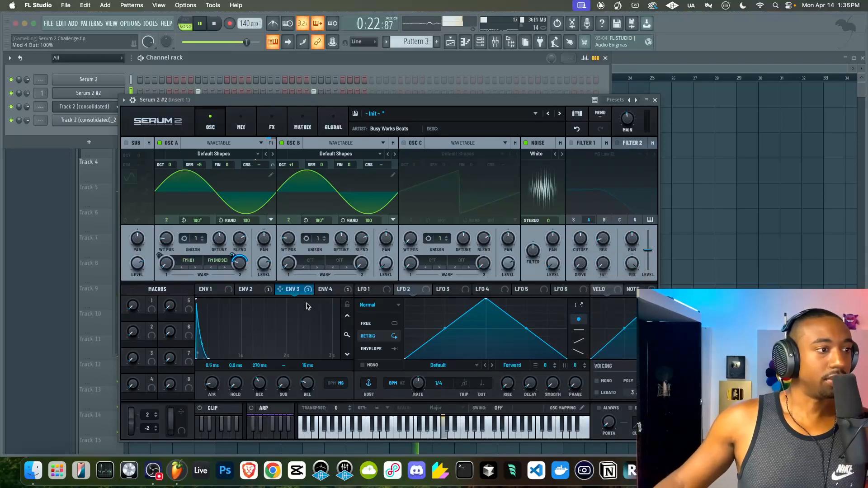
pyautogui.moveTo(294, 289); pyautogui.dragTo(549, 269)
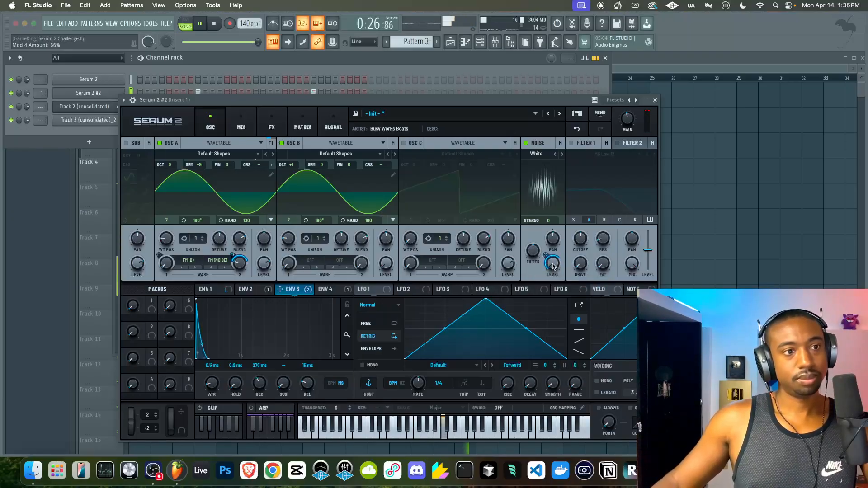
# Step: Route the noise through Filter 1, enable the filter, raise its cutoff and set resonance to 70%, and stop playback
pyautogui.click(633, 220)
pyautogui.click(570, 143)
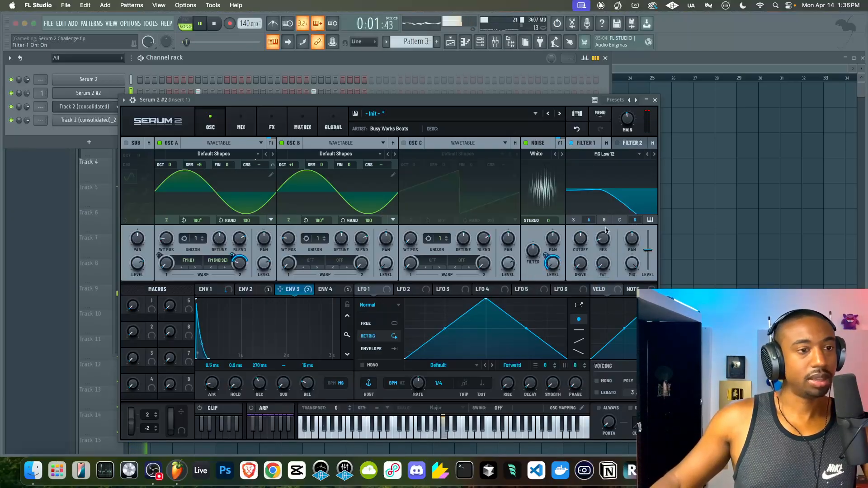
pyautogui.moveTo(582, 247); pyautogui.dragTo(600, 237)
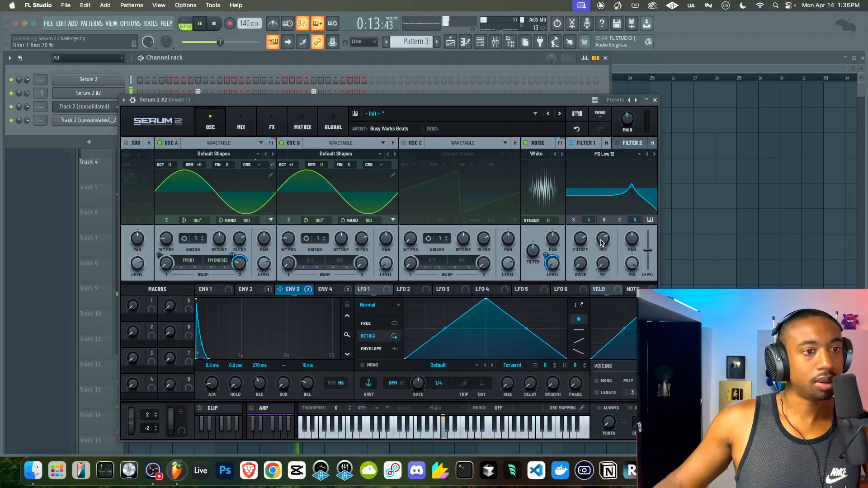
pyautogui.press('space')
# Step: Enable oscillator C with wavetable position 2 at -1 octave, route it through Filter 1 and start playback
pyautogui.click(403, 143)
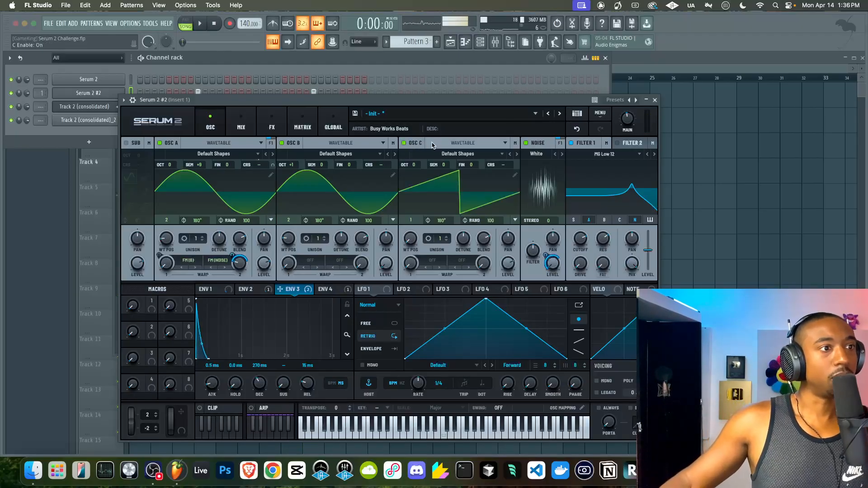
pyautogui.moveTo(412, 238); pyautogui.dragTo(417, 220)
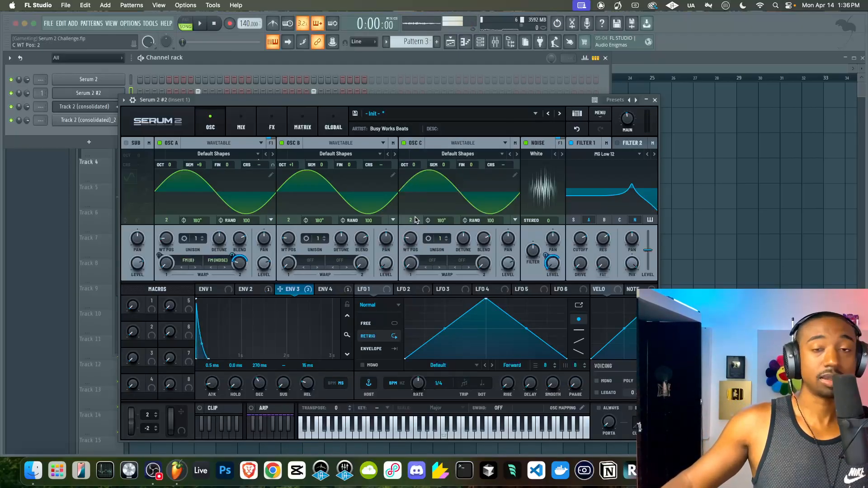
pyautogui.moveTo(415, 165); pyautogui.dragTo(414, 170)
pyautogui.press('space')
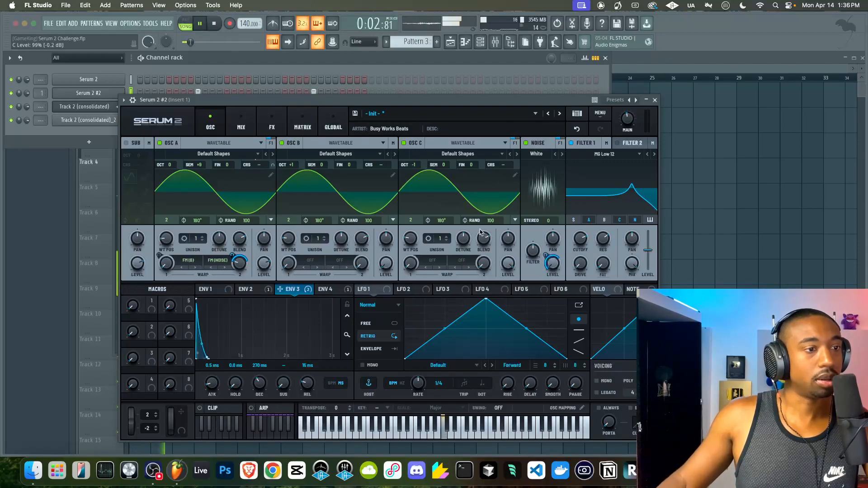
# Step: Tune oscillator C to -2 octaves and -3 semitones, and set its level to 58% during playback
pyautogui.press('space')
pyautogui.moveTo(446, 168); pyautogui.dragTo(413, 174)
pyautogui.press('space')
pyautogui.moveTo(508, 266)
pyautogui.moveTo(499, 274); pyautogui.dragTo(505, 275)
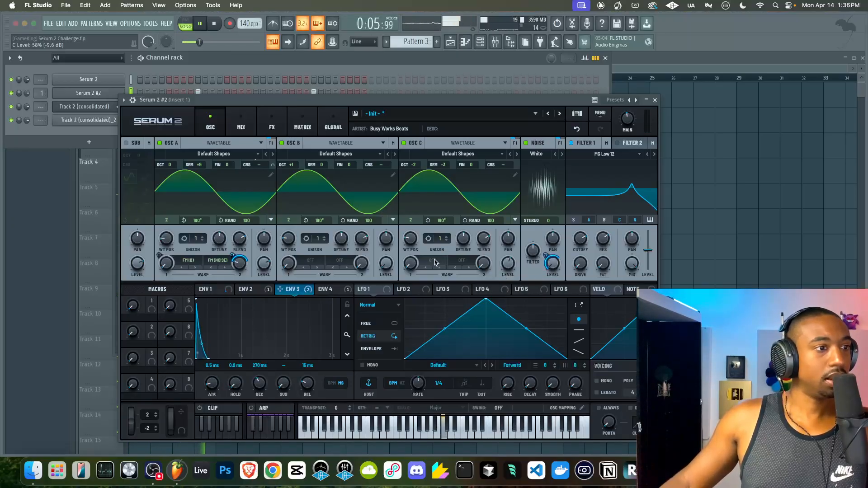
# Step: Try FM (B) as oscillator C's first warp mode with an amount of 21, and stop playback
pyautogui.click(434, 262)
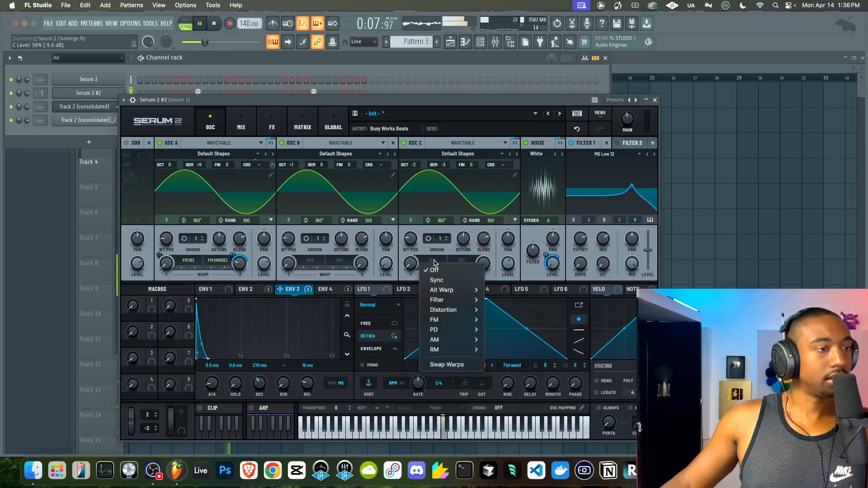
pyautogui.moveTo(452, 320)
pyautogui.click(496, 329)
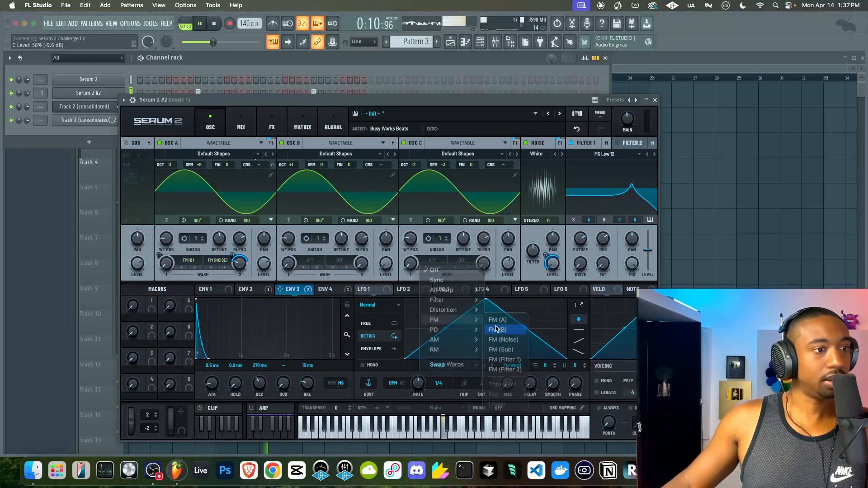
pyautogui.press('space')
pyautogui.moveTo(420, 230); pyautogui.dragTo(414, 243)
# Step: Switch oscillator C's warp to FM (A) and adjust the warp amount while auditioning the snare
pyautogui.click(419, 260)
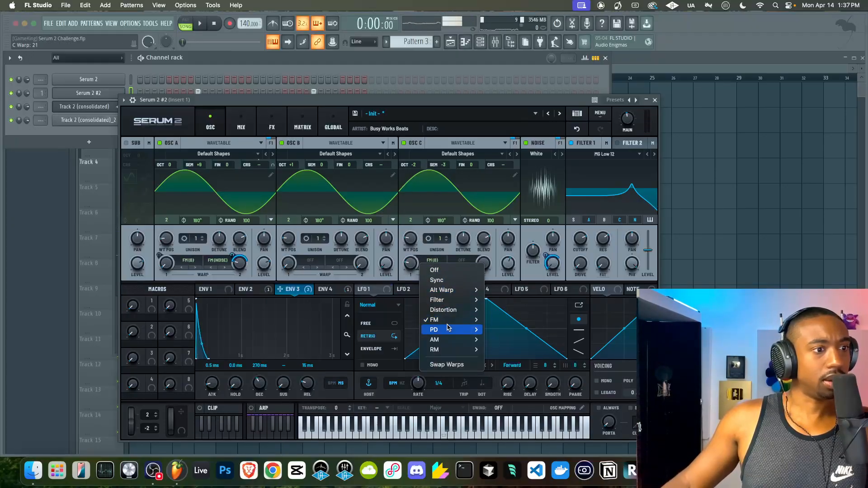
pyautogui.click(501, 320)
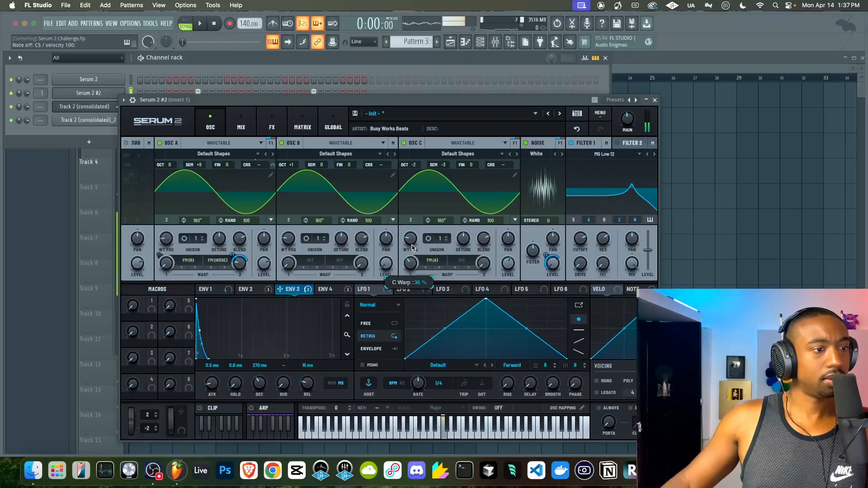
pyautogui.moveTo(409, 254); pyautogui.dragTo(409, 265)
pyautogui.press('space')
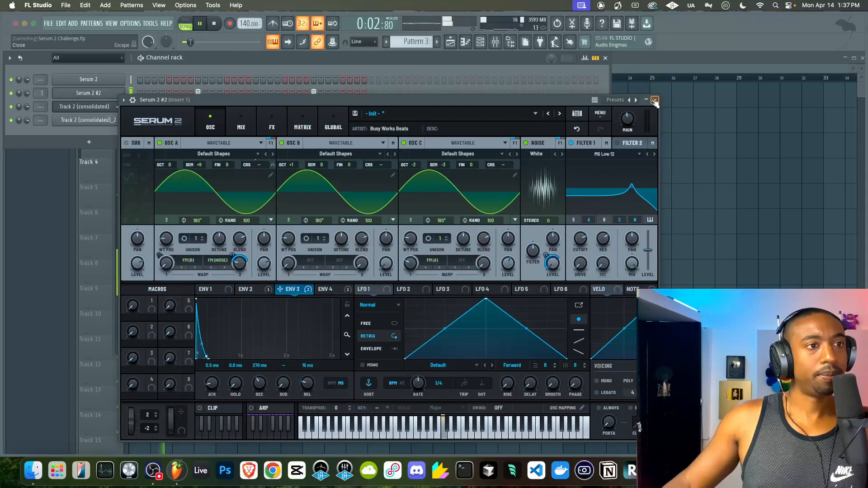
pyautogui.moveTo(413, 262); pyautogui.dragTo(413, 265)
# Step: Try oscillator C's level at 100%, lower it again, and set the noise level's Env 3 modulation to 58%
pyautogui.moveTo(504, 264); pyautogui.dragTo(505, 242)
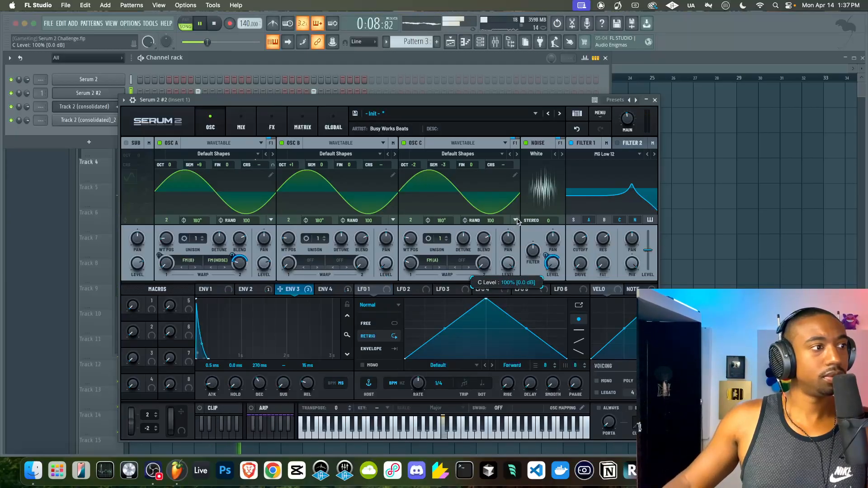
pyautogui.moveTo(516, 221); pyautogui.dragTo(497, 261)
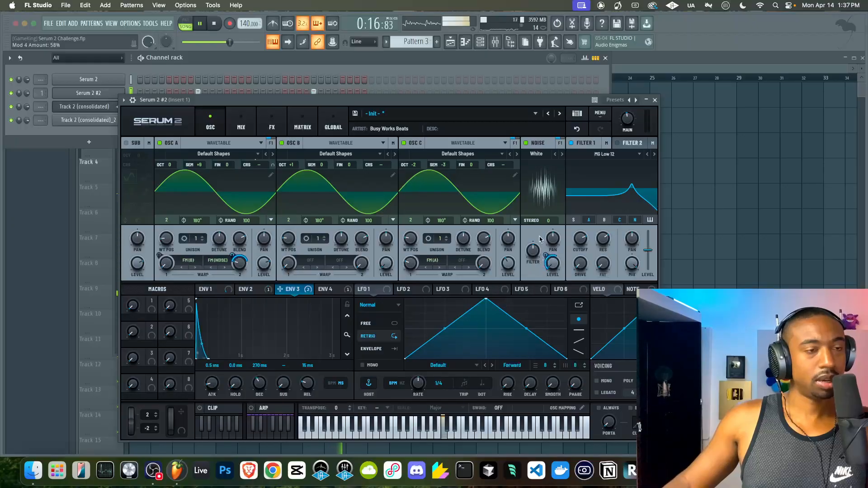
pyautogui.press('space')
# Step: Close Serum and add FabFilter Pro-Q 3 to Insert 1, placing it before StandardCLIP in the effect chain
pyautogui.click(655, 100)
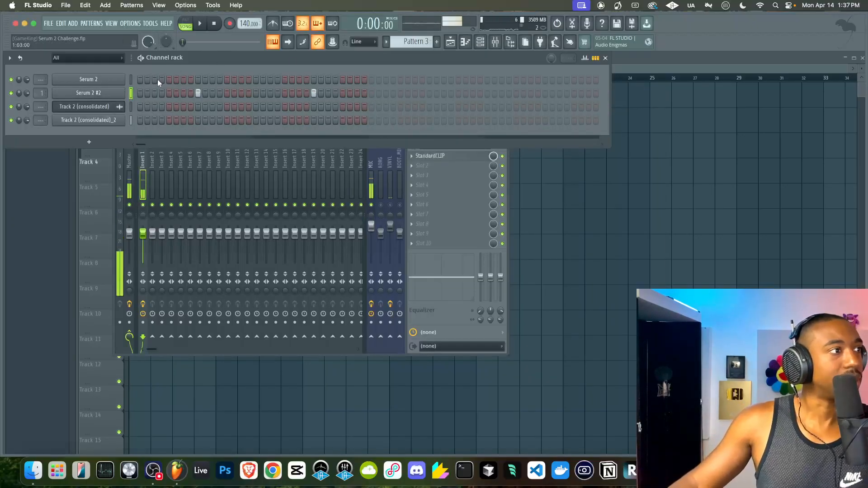
pyautogui.click(429, 163)
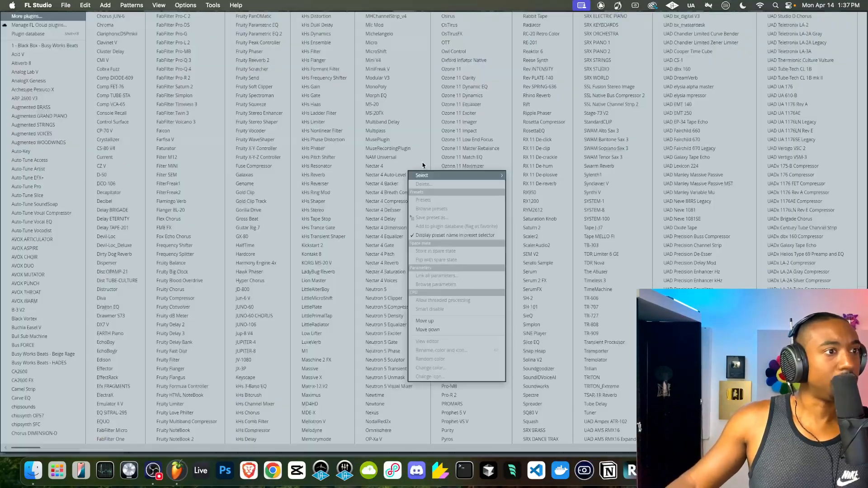
pyautogui.click(196, 60)
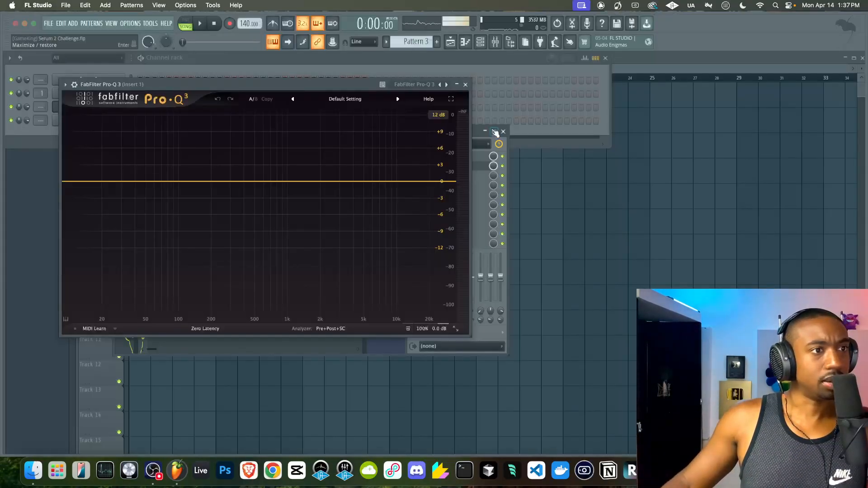
pyautogui.moveTo(477, 134); pyautogui.dragTo(584, 136)
pyautogui.moveTo(561, 169); pyautogui.dragTo(560, 159)
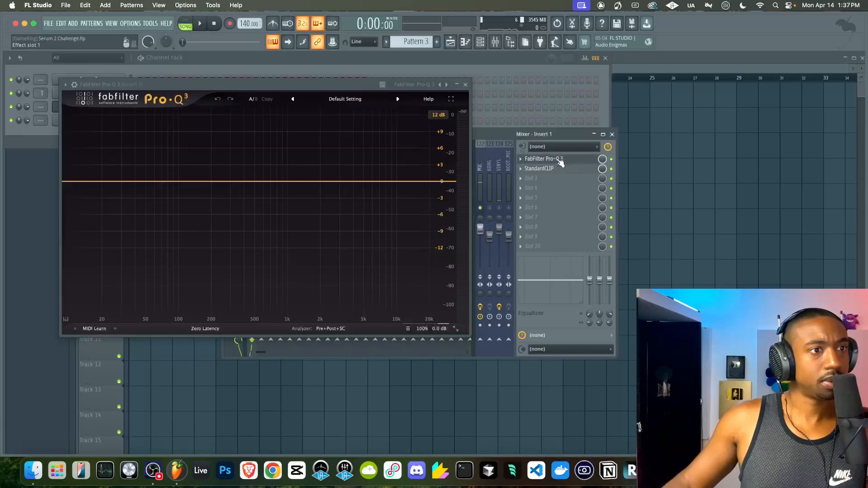
# Step: Add a flat EQ band at about 3146 Hz and a boosted low-mid bell in Pro-Q 3
pyautogui.click(341, 181)
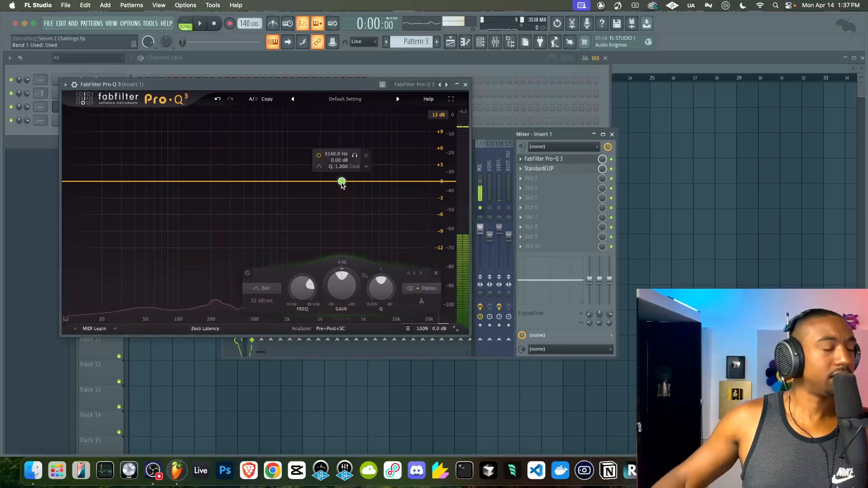
pyautogui.click(220, 181)
pyautogui.moveTo(220, 181); pyautogui.dragTo(217, 154)
# Step: Add an upper-mid bell and pull it into a broad cut, and boost the low-mid bell about 6 dB slightly higher in frequency
pyautogui.moveTo(355, 155)
pyautogui.mouseDown()
pyautogui.moveTo(340, 162)
pyautogui.moveTo(341, 177)
pyautogui.moveTo(358, 158)
pyautogui.moveTo(365, 163)
pyautogui.moveTo(346, 168)
pyautogui.moveTo(349, 161)
pyautogui.mouseUp()
pyautogui.scroll(5, 339, 174)
pyautogui.scroll(-10, 339, 173)
pyautogui.moveTo(218, 155)
pyautogui.mouseDown()
pyautogui.moveTo(217, 173)
pyautogui.moveTo(260, 179)
pyautogui.moveTo(252, 141)
pyautogui.moveTo(215, 147)
pyautogui.mouseUp()
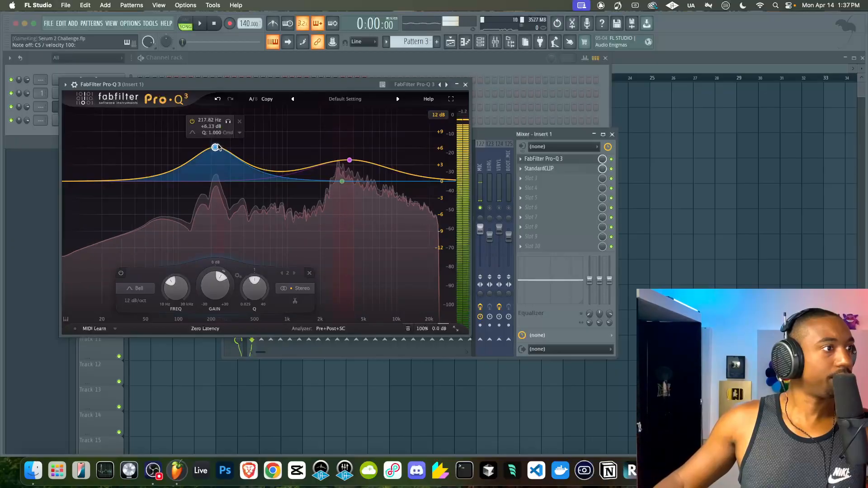
pyautogui.moveTo(349, 160); pyautogui.dragTo(344, 228)
pyautogui.moveTo(217, 146); pyautogui.dragTo(230, 152)
# Step: Add a fourth EQ band, make it a Low Cut and raise its frequency to 181.15 Hz or slightly above
pyautogui.click(164, 176)
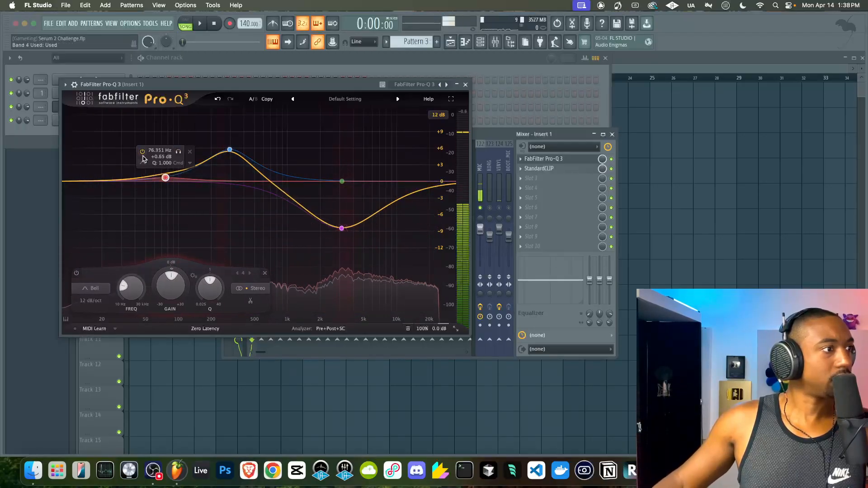
pyautogui.click(162, 173)
pyautogui.moveTo(133, 291); pyautogui.dragTo(134, 285)
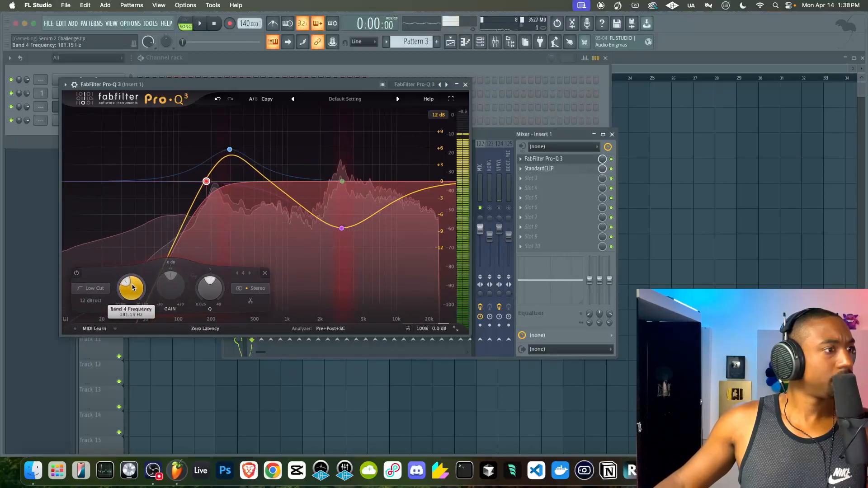
# Step: Sweep the upper-mid bell with a narrower Q and turn it into a -4.28 dB cut at 3187.5 Hz with Q 4.855
pyautogui.moveTo(342, 228); pyautogui.dragTo(339, 168)
pyautogui.scroll(5, 340, 168)
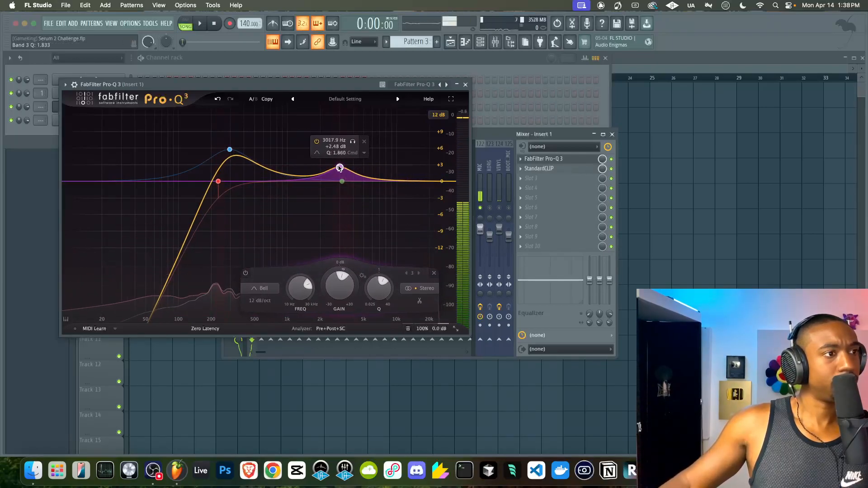
pyautogui.scroll(8, 339, 168)
pyautogui.scroll(-4, 339, 169)
pyautogui.moveTo(340, 169); pyautogui.dragTo(342, 206)
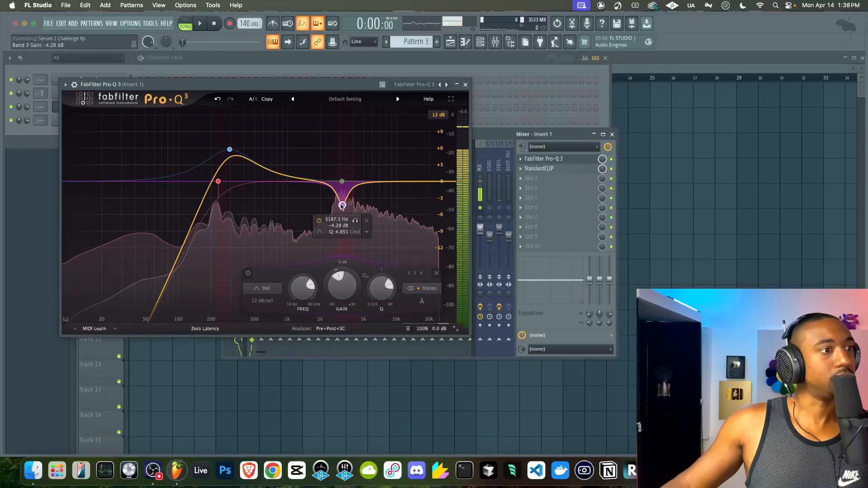
# Step: Add a high shelf at about 1628 Hz boosted about 5 dB, and give the narrow upper-mid cut a dynamic range of -3.24 dB
pyautogui.click(310, 180)
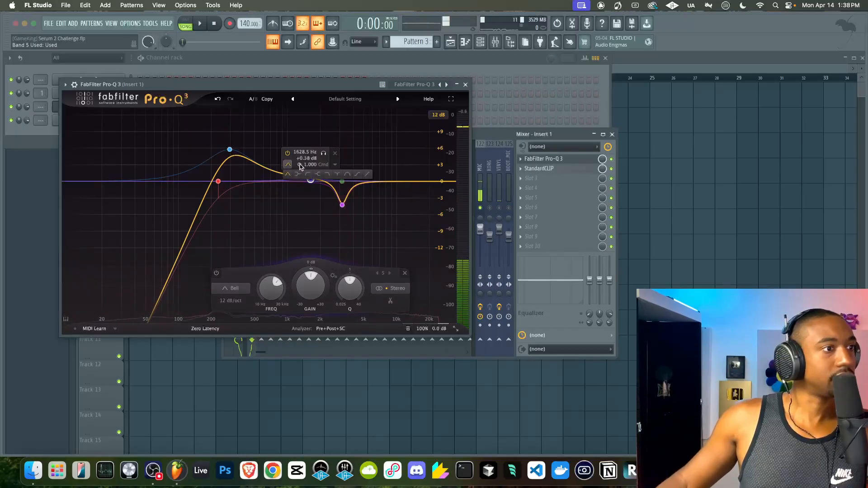
pyautogui.click(315, 174)
pyautogui.moveTo(310, 285); pyautogui.dragTo(311, 260)
pyautogui.click(342, 205)
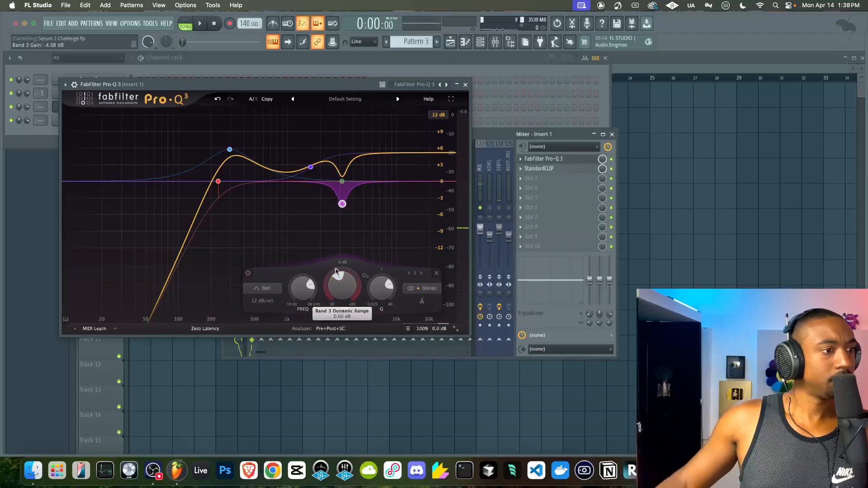
pyautogui.moveTo(316, 297); pyautogui.dragTo(315, 302)
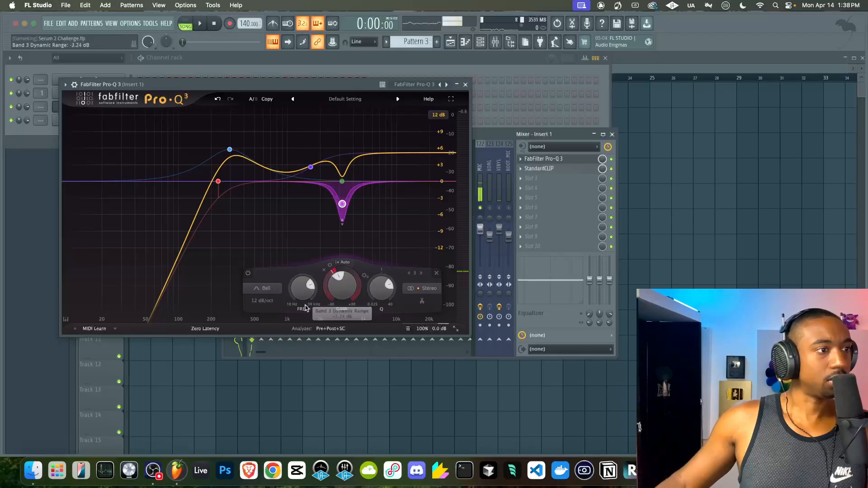
# Step: Switch the narrow upper-mid cut's dynamic threshold from automatic to manual and remove the flat bell band near 3 kHz
pyautogui.click(349, 264)
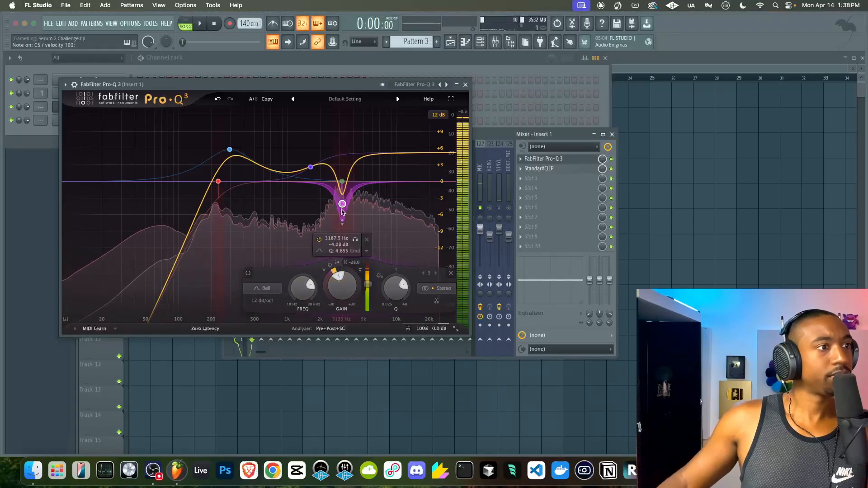
pyautogui.moveTo(342, 181); pyautogui.dragTo(338, 181)
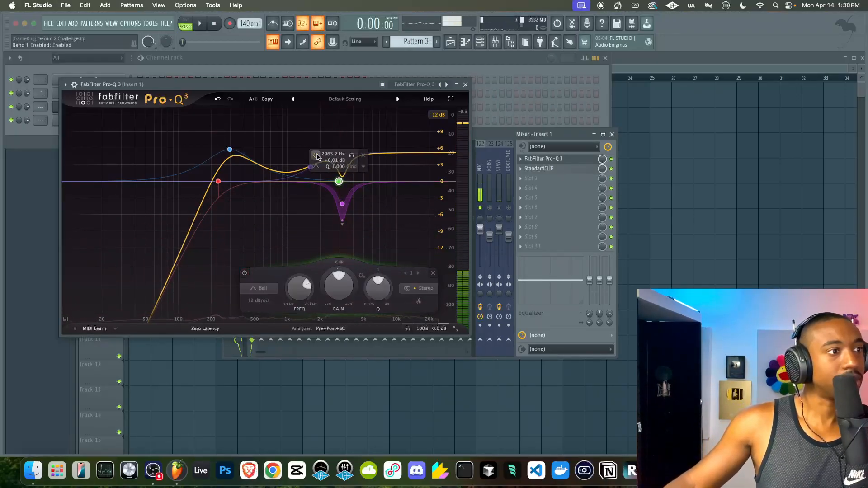
pyautogui.moveTo(339, 182); pyautogui.dragTo(413, 182)
pyautogui.click(426, 197)
pyautogui.click(342, 204)
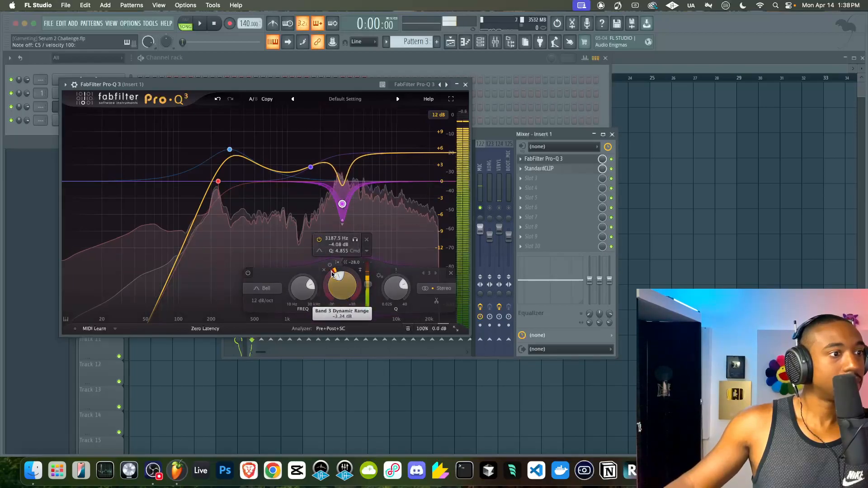
# Step: Deepen the narrow upper-mid cut to -8.87 dB at 3156.0 Hz, close the EQ and play the arrangement
pyautogui.moveTo(342, 205); pyautogui.dragTo(340, 235)
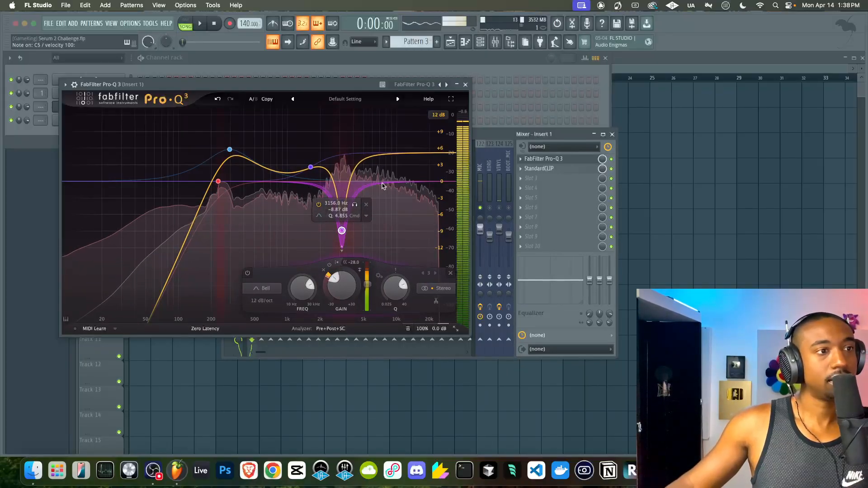
pyautogui.click(465, 84)
pyautogui.press('space')
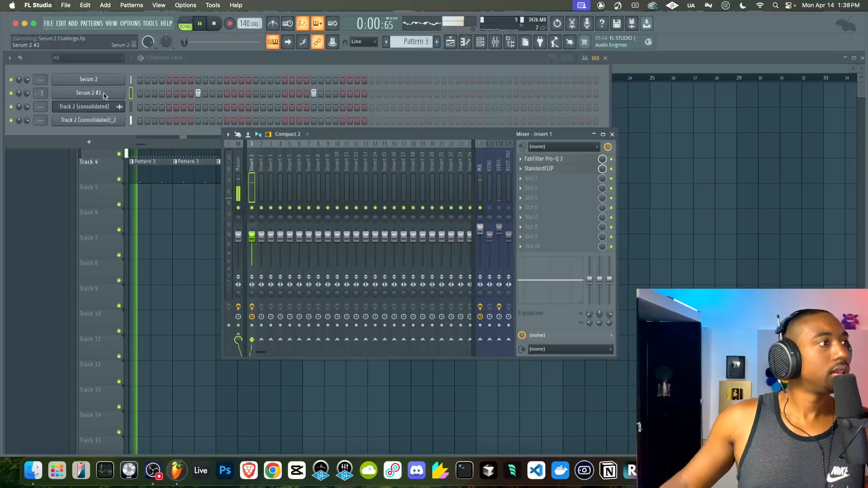
# Step: Enable the sub oscillator in the second Serum 2 and try it at -1 octave before returning it to 0
pyautogui.click(104, 93)
pyautogui.moveTo(599, 247); pyautogui.dragTo(602, 238)
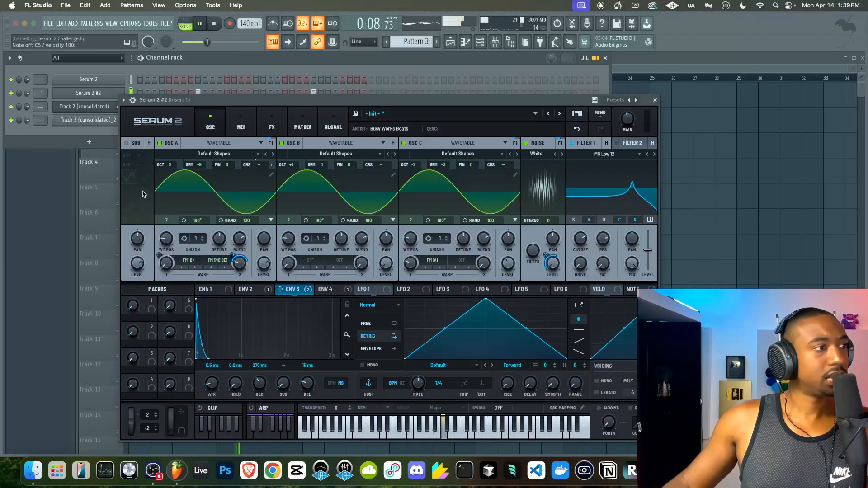
pyautogui.click(126, 143)
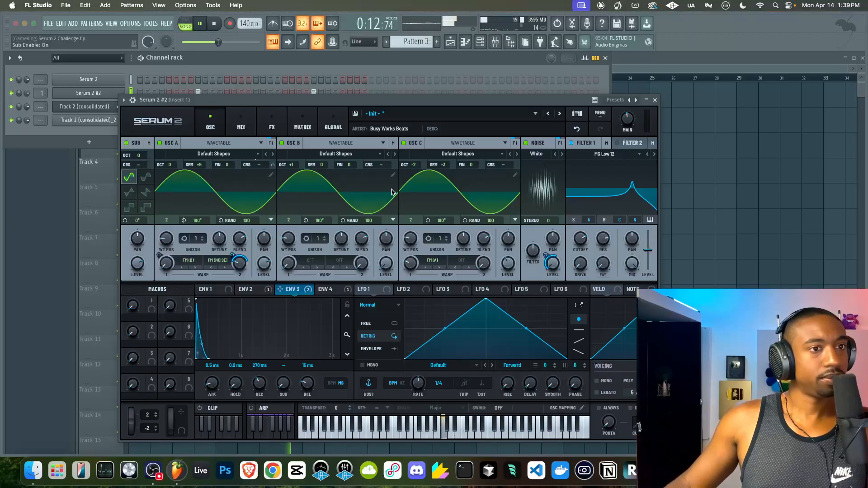
pyautogui.moveTo(138, 155); pyautogui.dragTo(140, 166)
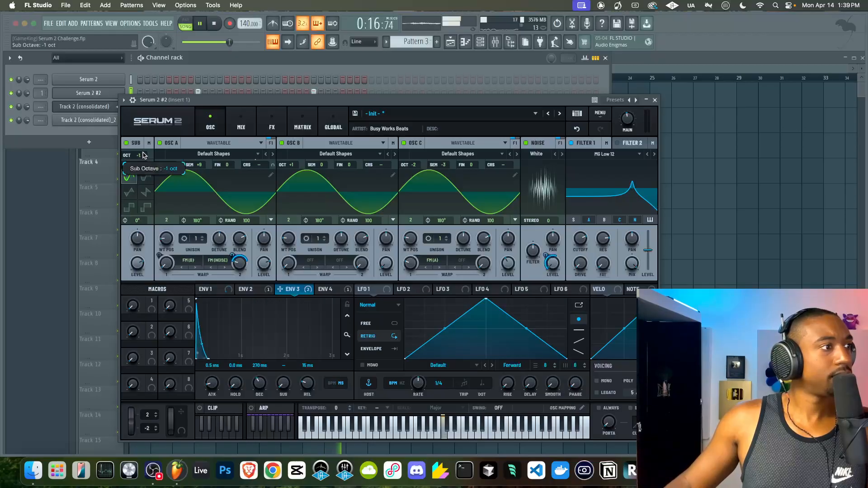
pyautogui.scroll(1, 143, 155)
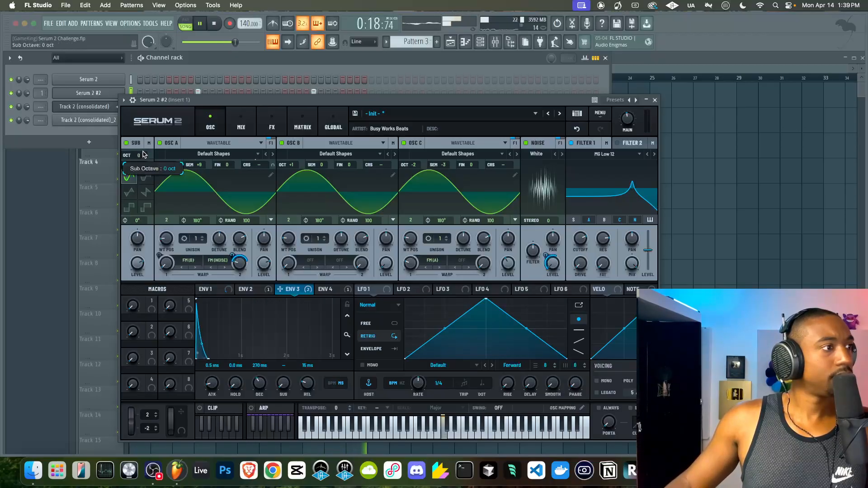
# Step: Set the sub oscillator's coarse pitch to 3.67, audition the snare in the beat and close the synth
pyautogui.press('space')
pyautogui.press('z')
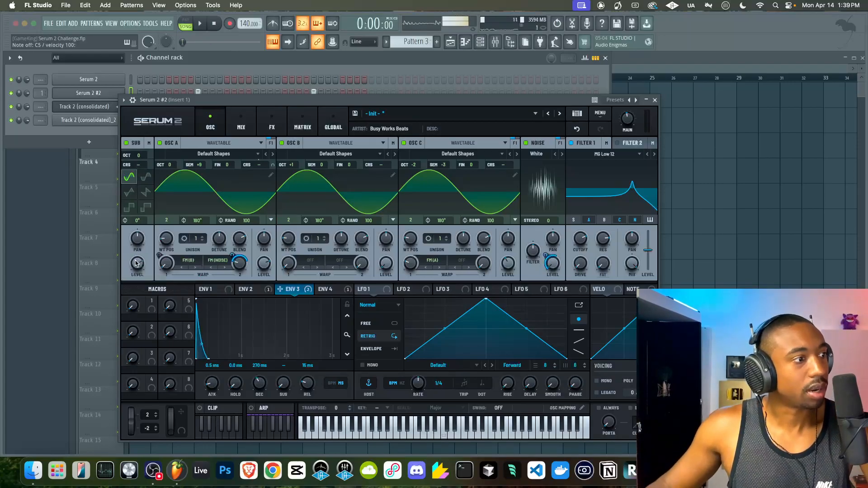
pyautogui.press('z')
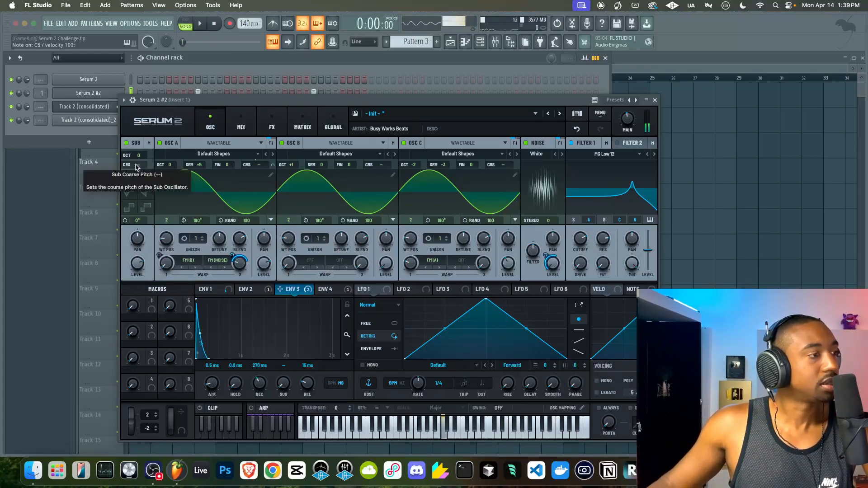
pyautogui.moveTo(145, 167); pyautogui.dragTo(140, 169)
pyautogui.press('space')
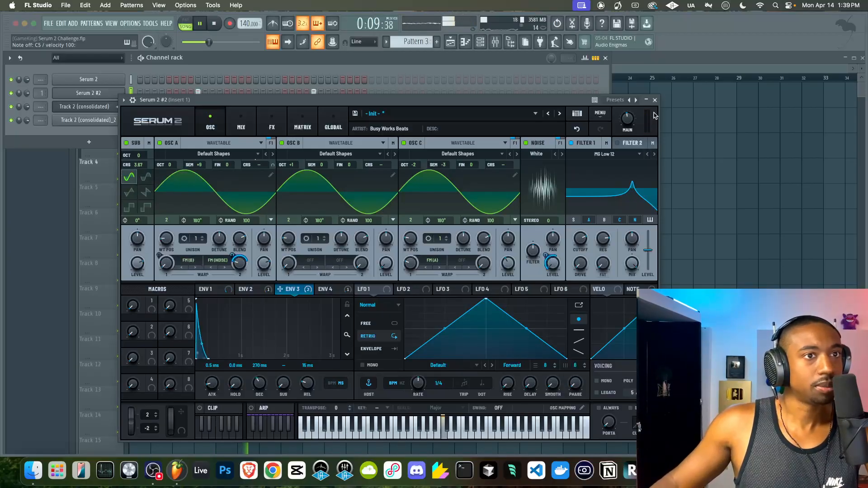
pyautogui.click(655, 100)
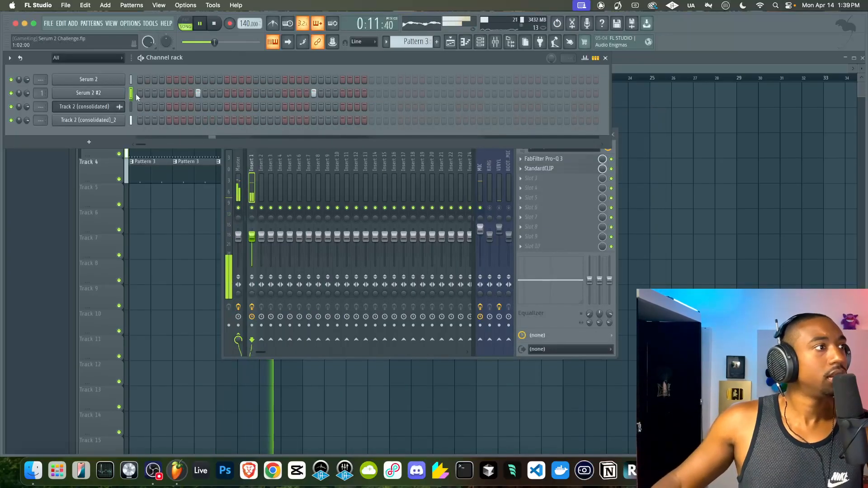
# Step: Stop playback and clear the mixer, synth and channel rack windows off the playlist
pyautogui.click(143, 203)
pyautogui.press('space')
pyautogui.press('F6')
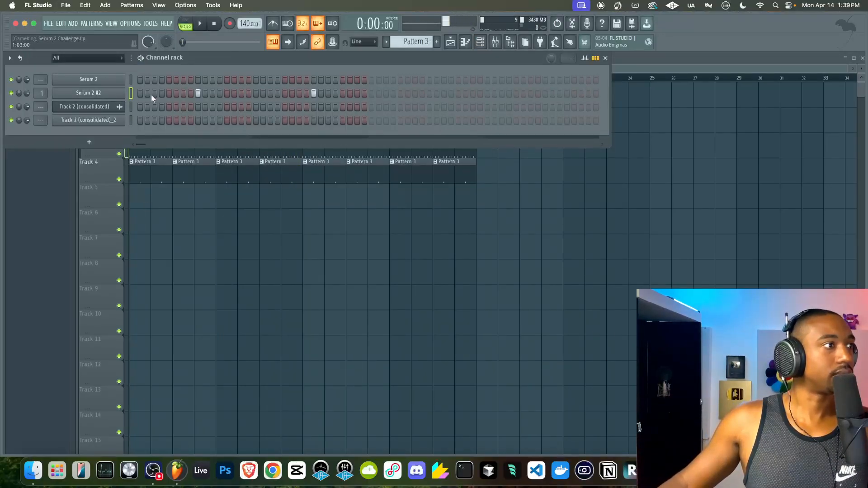
pyautogui.click(103, 94)
pyautogui.click(655, 99)
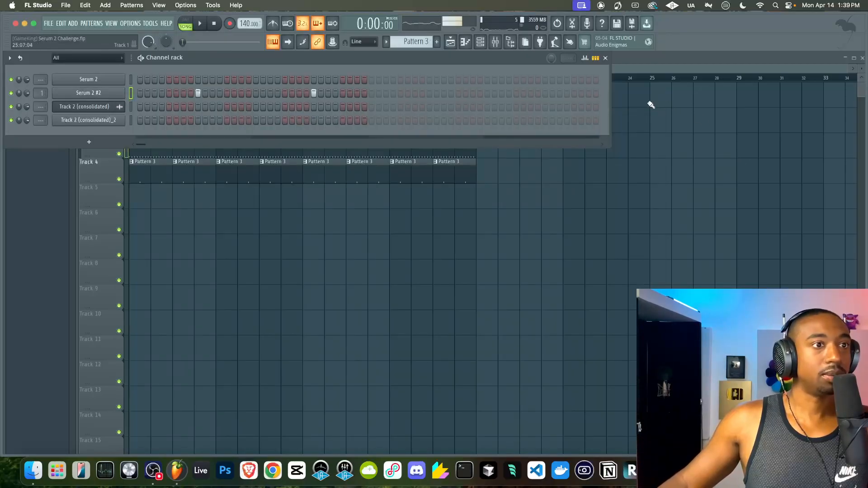
pyautogui.press('F6')
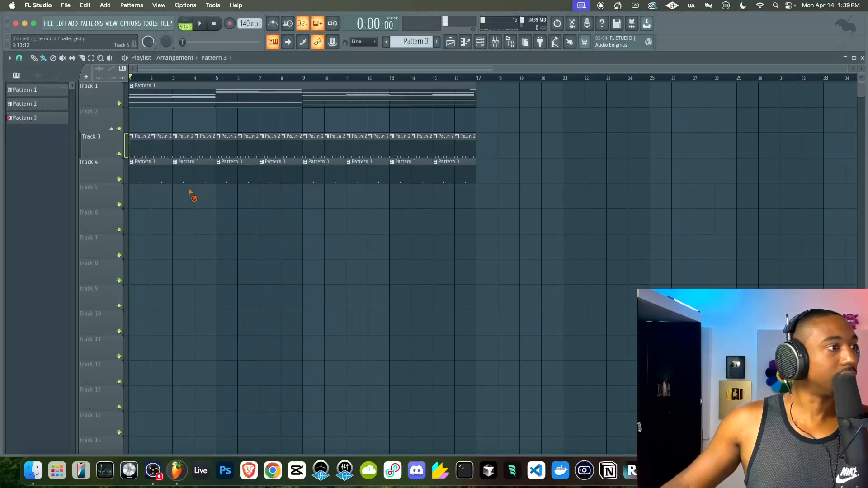
# Step: Delete the Pattern 3 clips on Track 4 after the first and trim the remaining clip to one bar
pyautogui.rightClick(112, 172)
pyautogui.click(265, 256)
pyautogui.moveTo(204, 174)
pyautogui.mouseDown()
pyautogui.moveTo(427, 183)
pyautogui.moveTo(464, 154)
pyautogui.moveTo(333, 180)
pyautogui.moveTo(204, 186)
pyautogui.moveTo(147, 178)
pyautogui.mouseUp()
pyautogui.hotkey('ctrl', 'z')
pyautogui.press('Delete')
pyautogui.rightClick(112, 171)
pyautogui.click(229, 211)
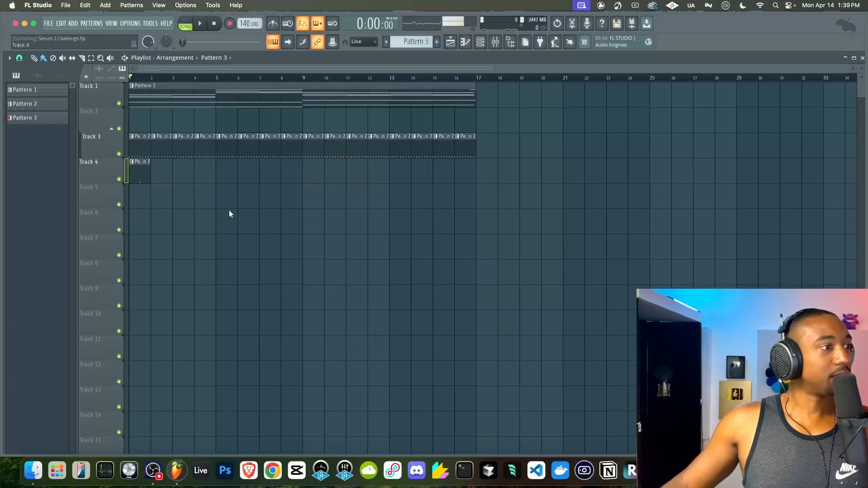
# Step: Replace the Serum 2 #2 hits in Pattern 3 with a single hit on the first step
pyautogui.click(484, 43)
pyautogui.click(196, 94)
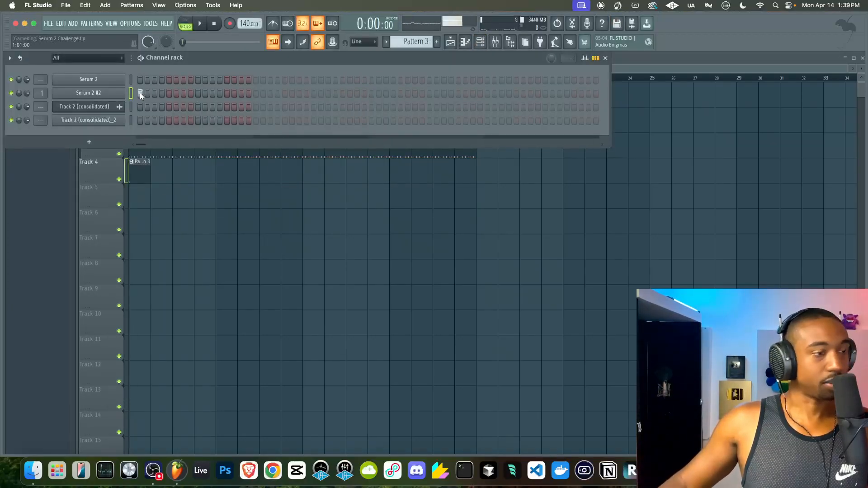
pyautogui.rightClick(139, 206)
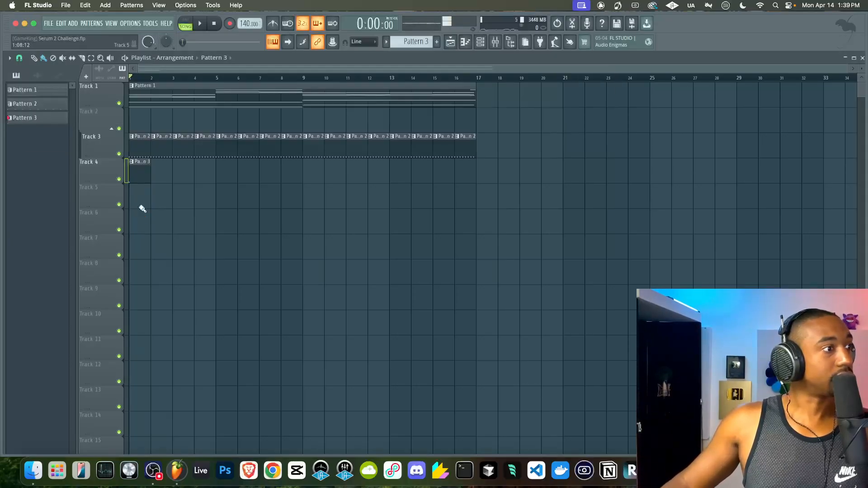
# Step: Consolidate Track 4 from the track start into an audio clip
pyautogui.rightClick(109, 167)
pyautogui.moveTo(149, 324)
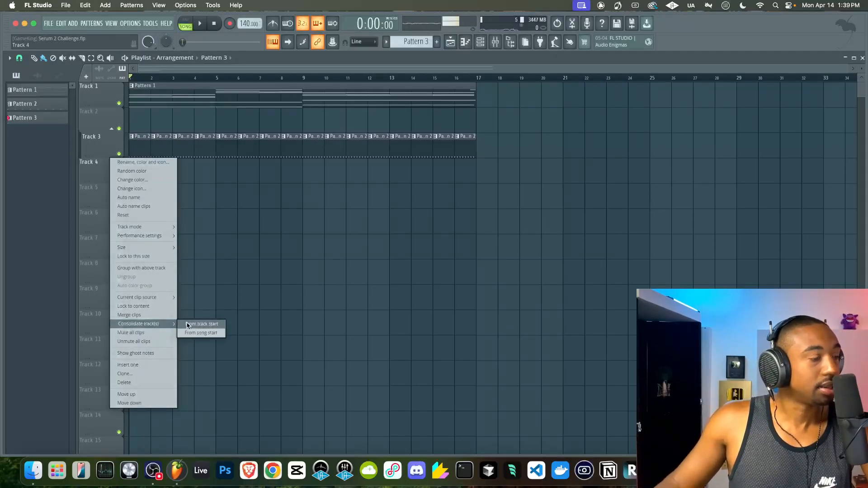
pyautogui.click(199, 326)
pyautogui.click(518, 364)
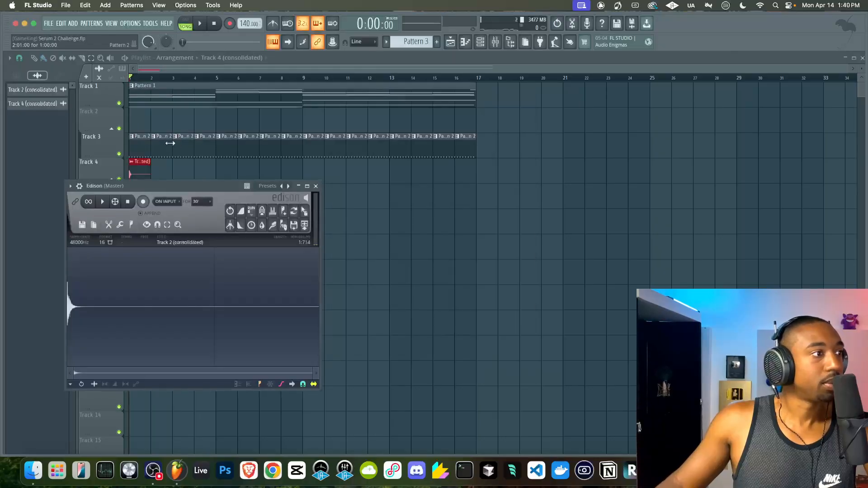
# Step: Open the consolidated Track 4 audio clip's sample in the Edison audio editor
pyautogui.doubleClick(140, 169)
pyautogui.rightClick(153, 319)
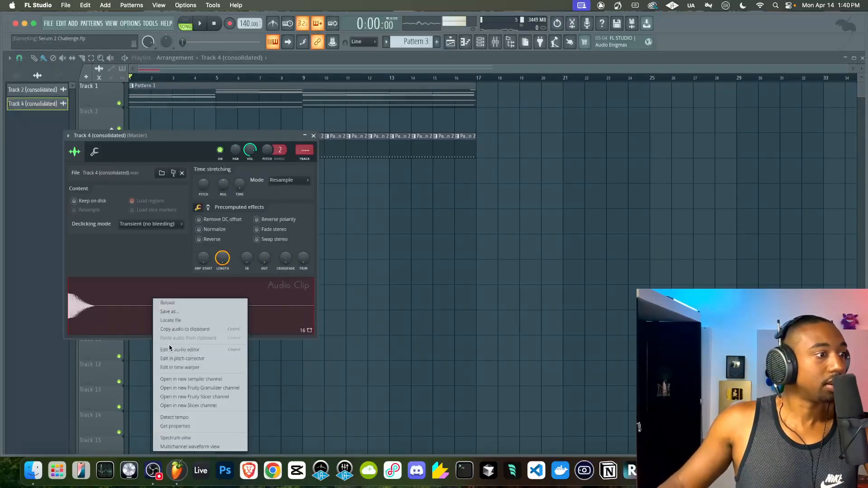
pyautogui.click(169, 347)
pyautogui.rightClick(73, 362)
pyautogui.click(83, 373)
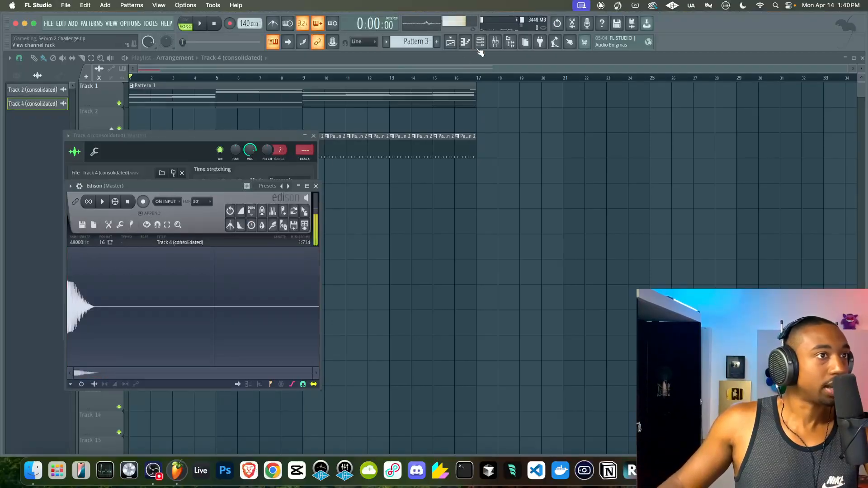
# Step: Load the snare sample from Edison into a new sampler channel and open that channel's settings
pyautogui.click(478, 43)
pyautogui.moveTo(316, 201); pyautogui.dragTo(190, 149)
pyautogui.click(123, 143)
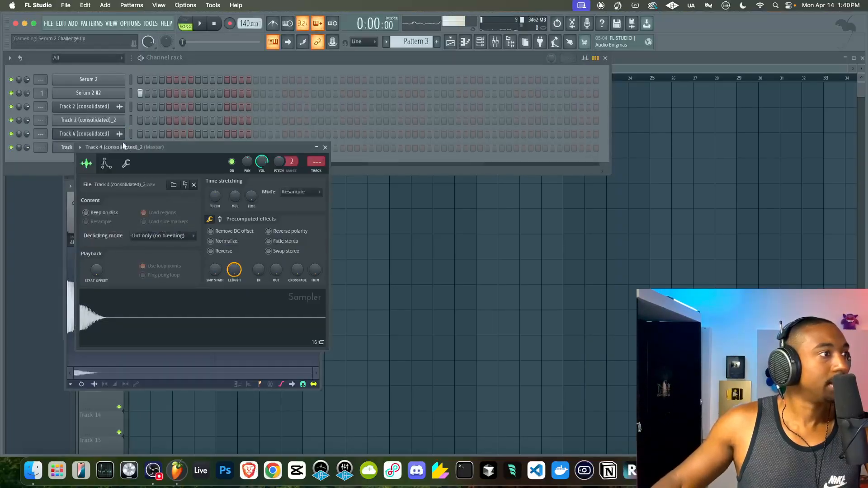
# Step: Shape the snare sample with precomputed effects: a clipped 25% gain boost, a negative EQ shift and a Pogo adjustment
pyautogui.click(219, 219)
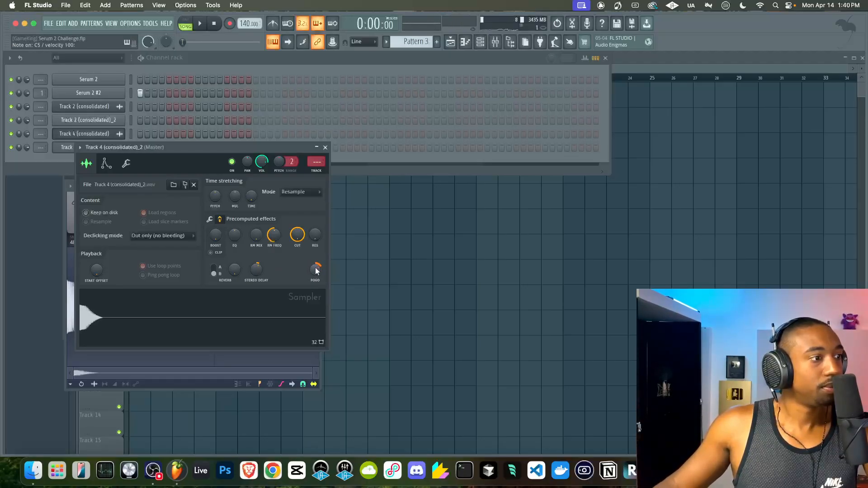
pyautogui.moveTo(231, 235); pyautogui.dragTo(232, 221)
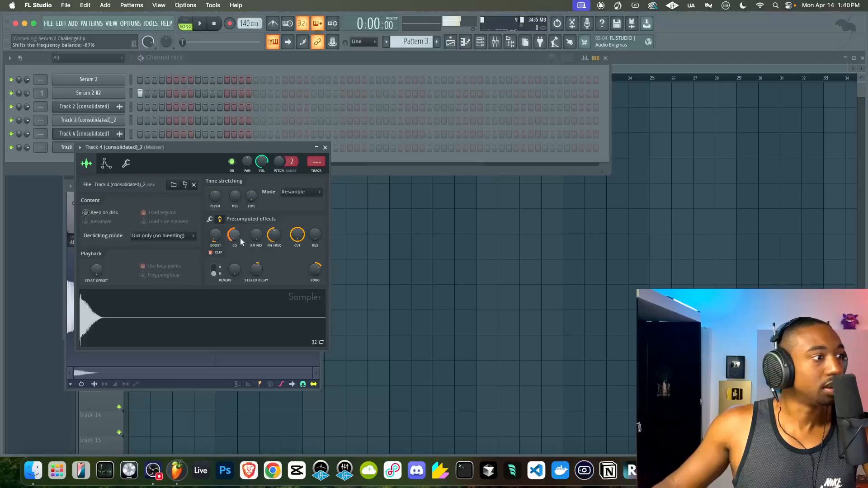
pyautogui.moveTo(241, 242); pyautogui.dragTo(216, 232)
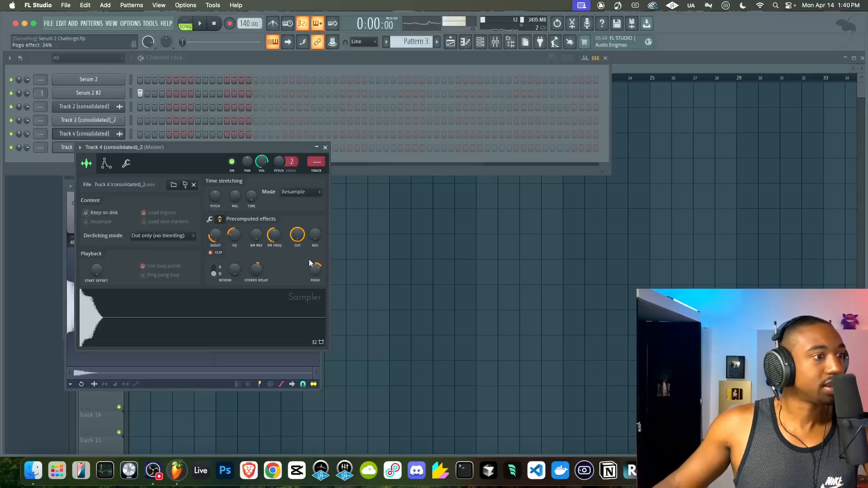
pyautogui.scroll(-3, 310, 270)
pyautogui.scroll(3, 312, 270)
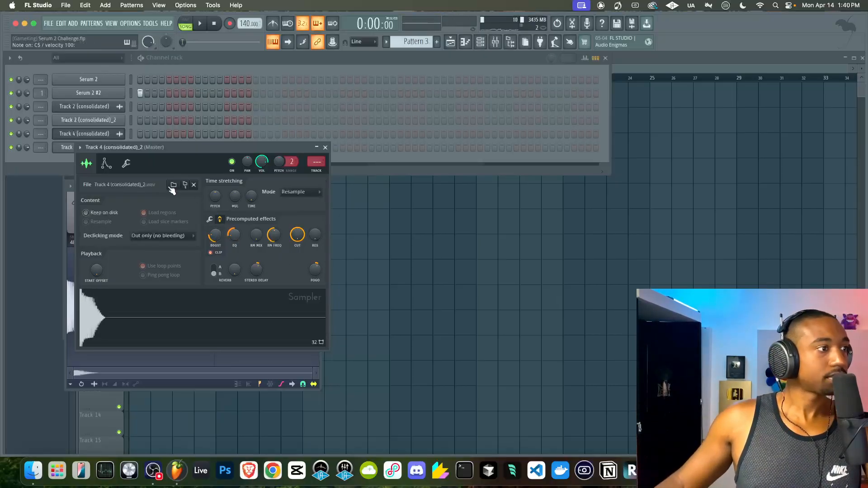
pyautogui.click(107, 164)
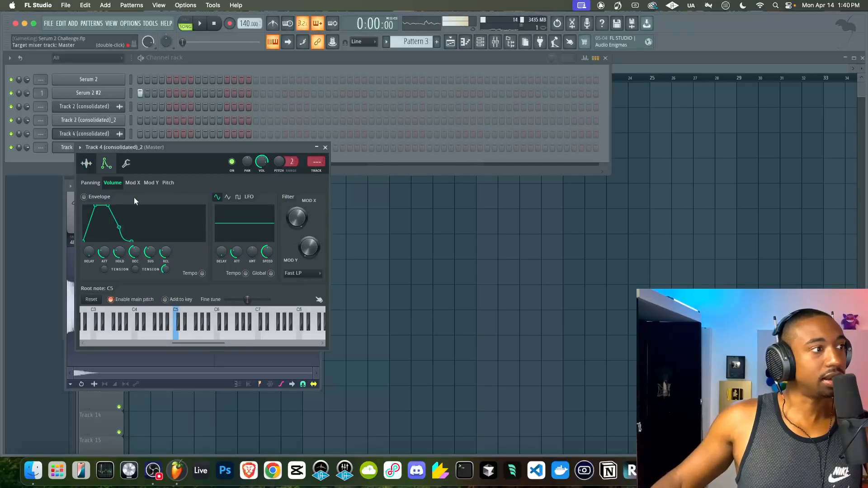
pyautogui.click(86, 163)
# Step: Play the arrangement, close the sampler and place the Serum 2 #2 hits on steps 9 and 25 instead of step 1
pyautogui.press('space')
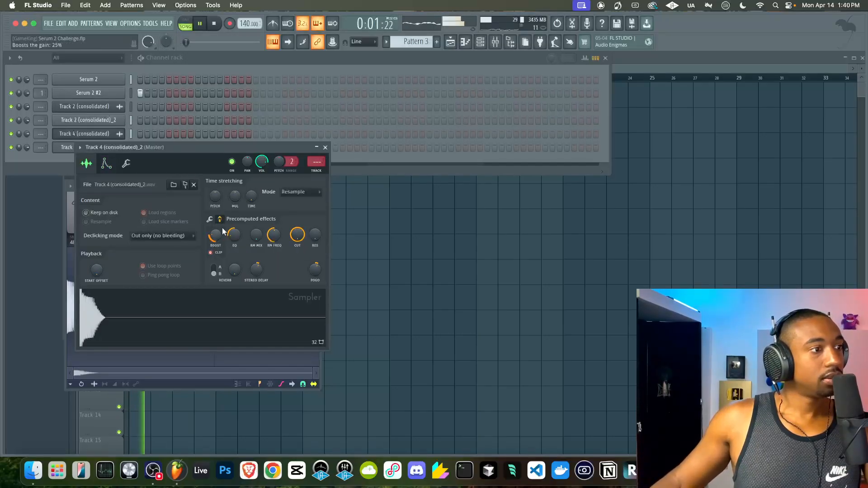
pyautogui.click(325, 147)
pyautogui.click(197, 93)
pyautogui.click(313, 92)
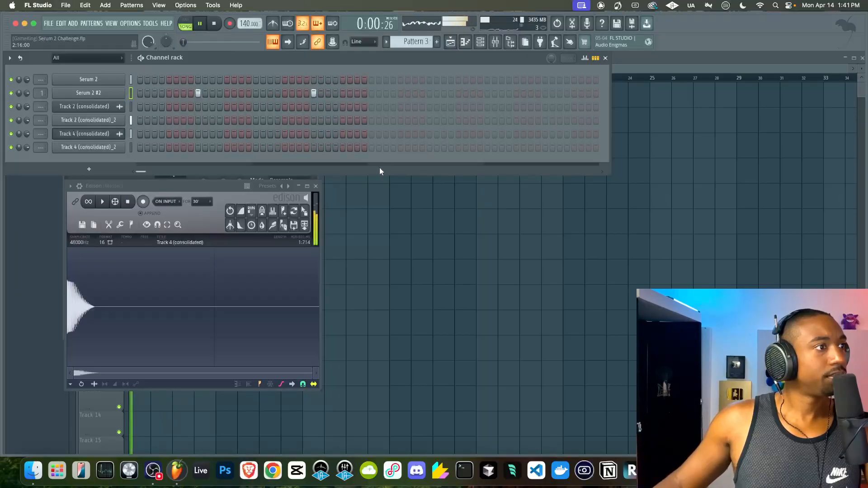
# Step: Place Pattern 3 at bar 1 on Track 4 of the playlist and start playback
pyautogui.press('space')
pyautogui.click(373, 207)
pyautogui.rightClick(146, 198)
pyautogui.rightClick(139, 179)
pyautogui.click(129, 176)
pyautogui.rightClick(143, 174)
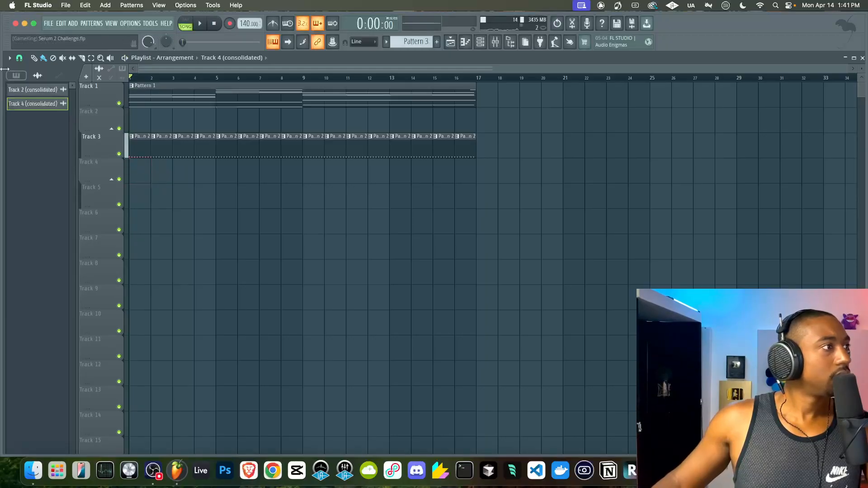
pyautogui.click(16, 75)
pyautogui.moveTo(35, 118)
pyautogui.mouseDown()
pyautogui.moveTo(140, 176)
pyautogui.moveTo(141, 169)
pyautogui.mouseUp()
pyautogui.press('space')
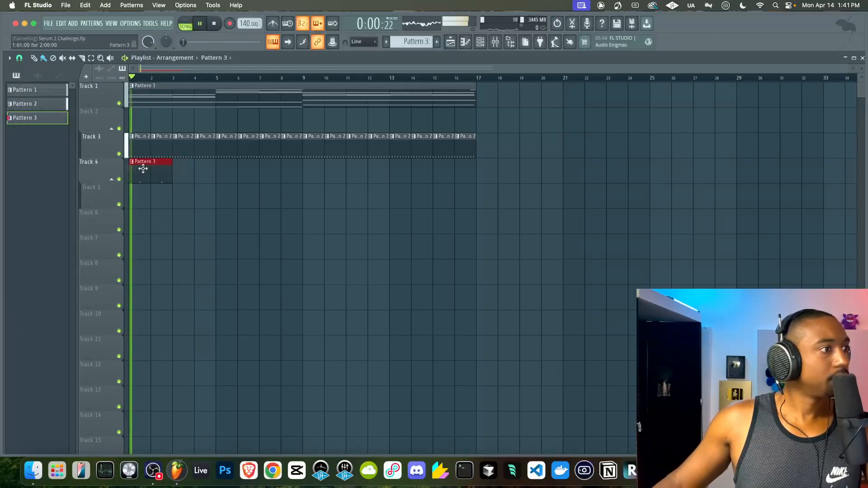
# Step: Duplicate the Pattern 3 clip end to end along Track 4 up to bar 17
pyautogui.press('super+b')
pyautogui.press('super+b')
pyautogui.press('super+b')
pyautogui.press('super+b')
pyautogui.press('super+b')
pyautogui.press('super+b')
pyautogui.press('super+b')
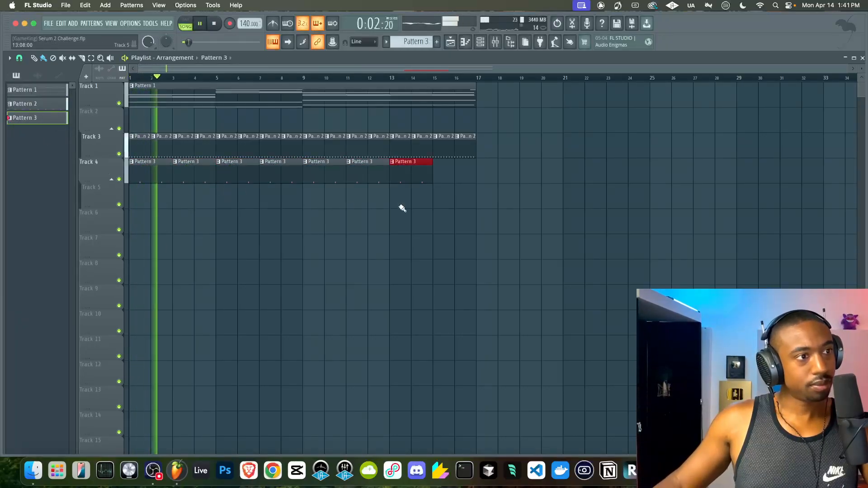
# Step: Start a new empty pattern after Pattern 3 with the channel rack open
pyautogui.click(480, 41)
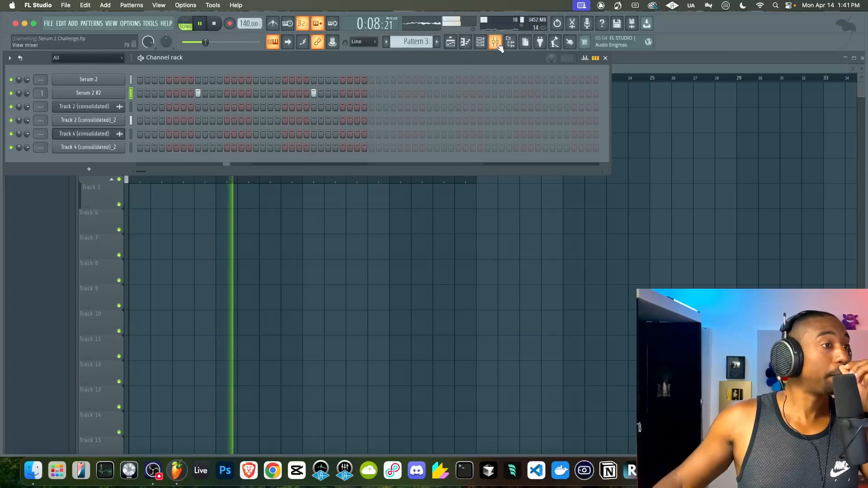
pyautogui.rightClick(426, 239)
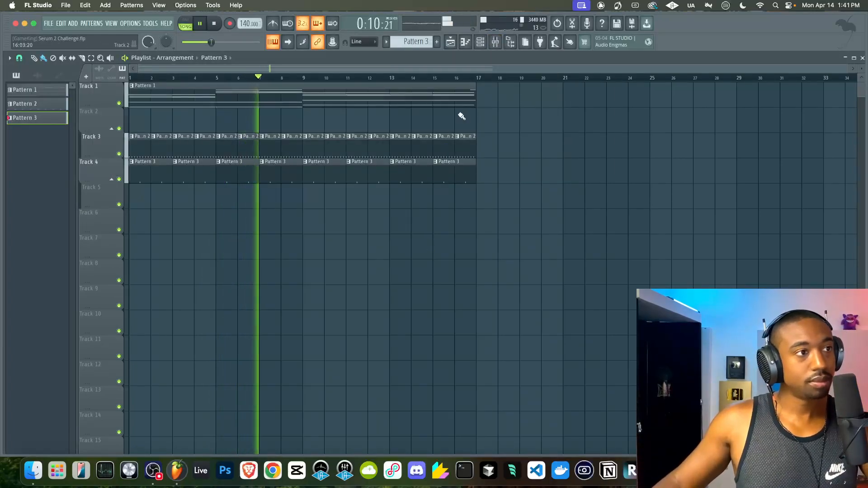
pyautogui.click(481, 42)
pyautogui.click(436, 41)
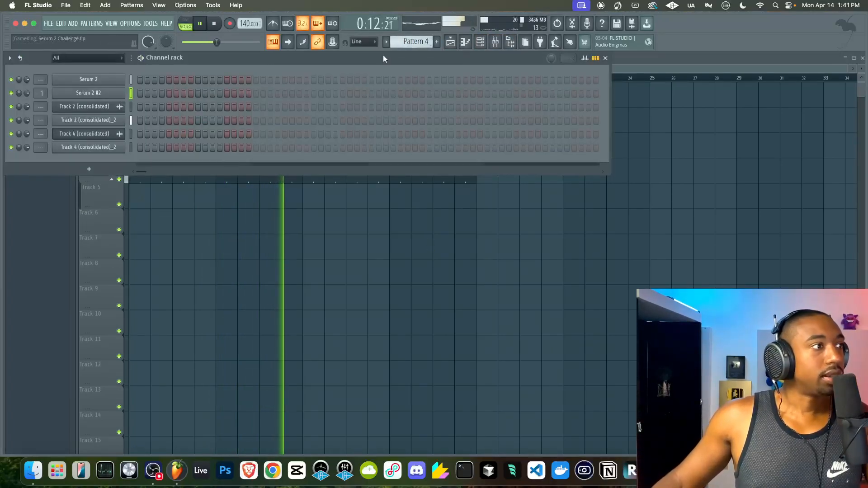
pyautogui.click(112, 169)
pyautogui.click(109, 168)
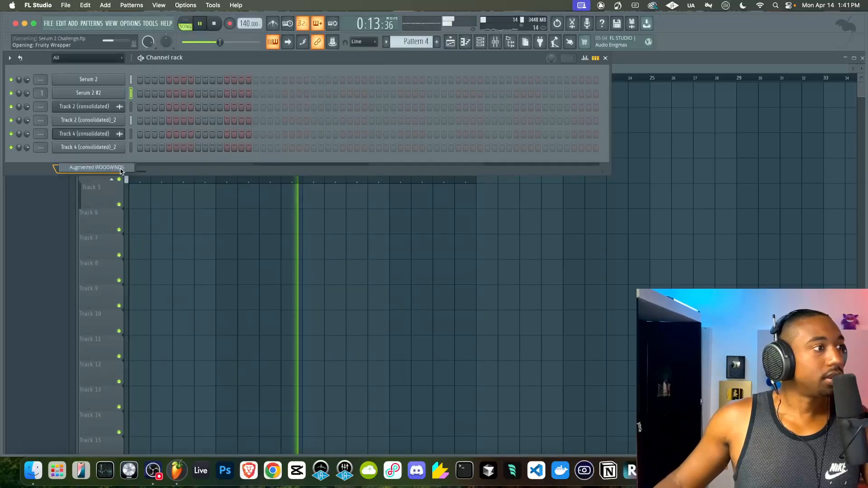
pyautogui.press('space')
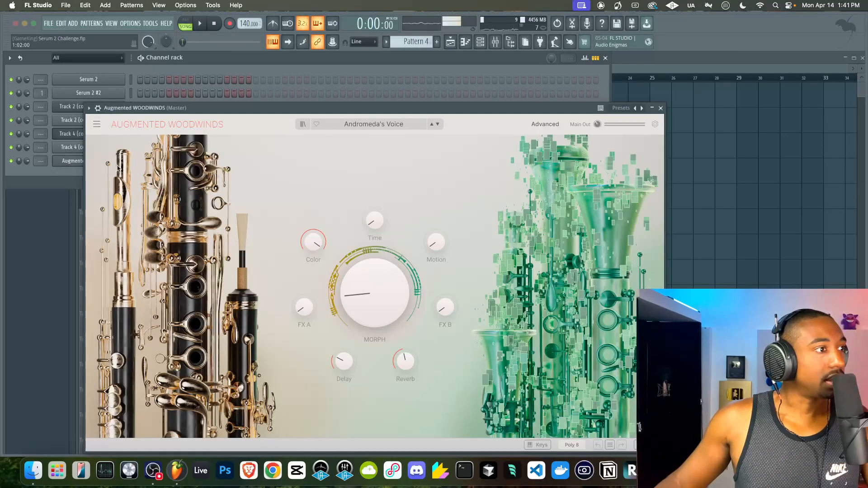
pyautogui.rightClick(78, 158)
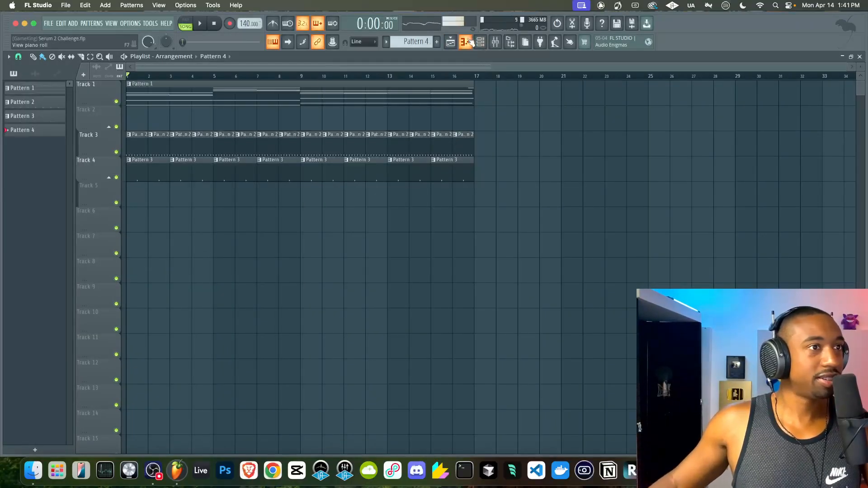
# Step: Add a new Serum 2 channel and set oscillator A's wavetable position to frame 2, the sine shape
pyautogui.click(469, 42)
pyautogui.click(89, 167)
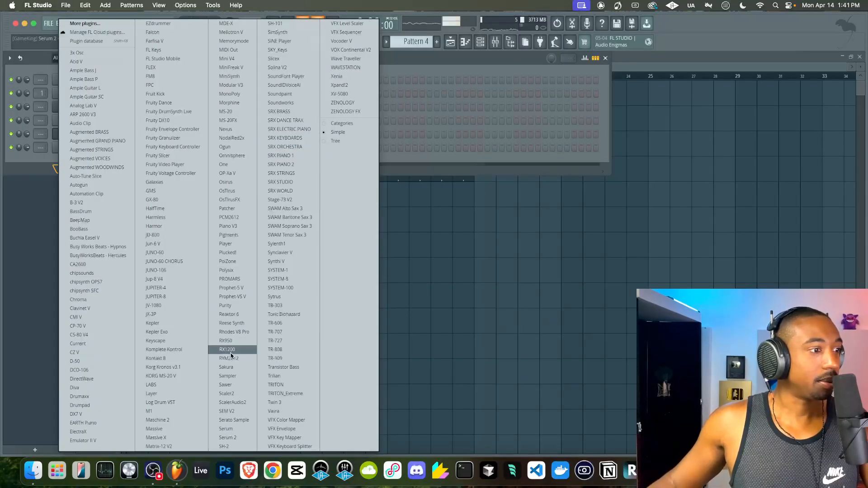
pyautogui.click(235, 438)
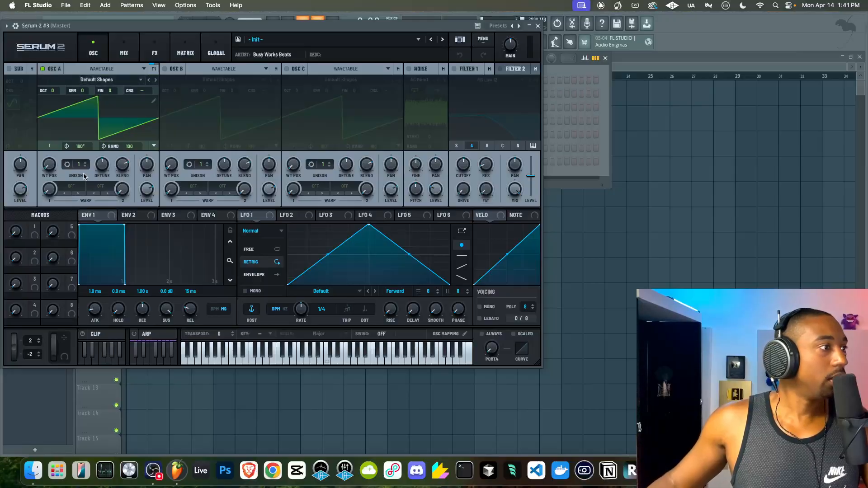
pyautogui.moveTo(55, 169)
pyautogui.mouseDown()
pyautogui.moveTo(58, 149)
pyautogui.moveTo(51, 173)
pyautogui.mouseUp()
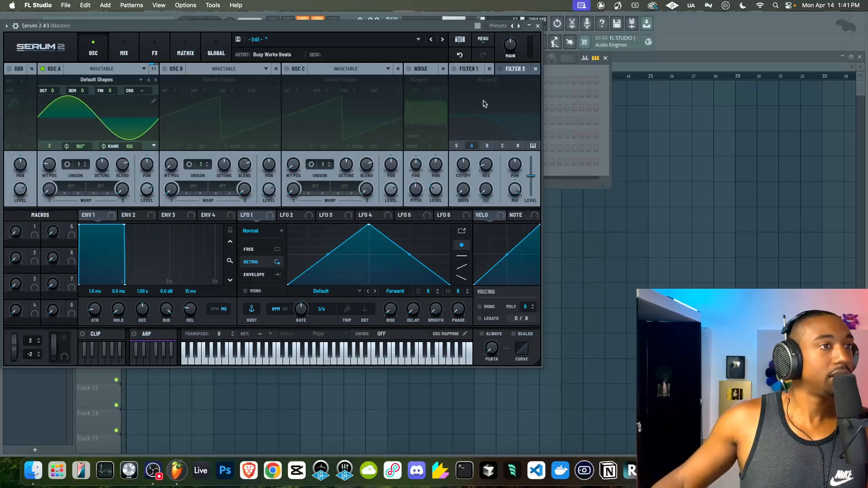
pyautogui.click(537, 26)
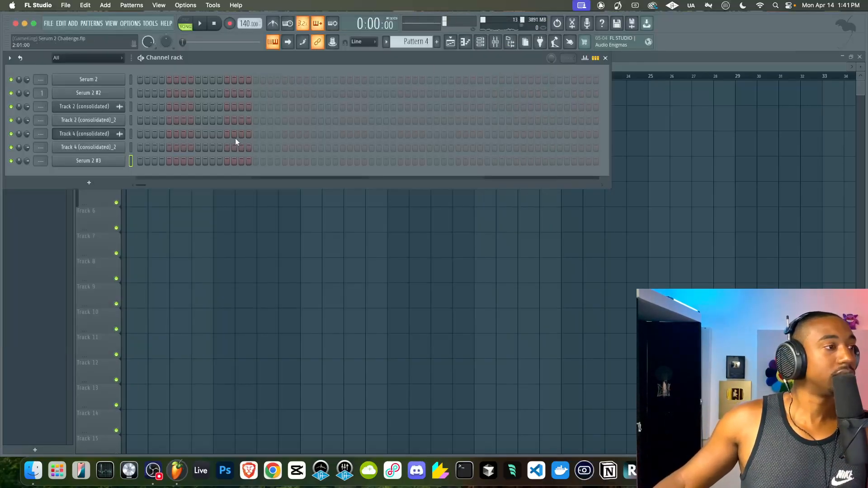
# Step: Place Pattern 4 at bar 1 on Track 5 and activate steps 1, 7 and 13 of the Serum 2 #3 channel
pyautogui.click(169, 194)
pyautogui.click(141, 190)
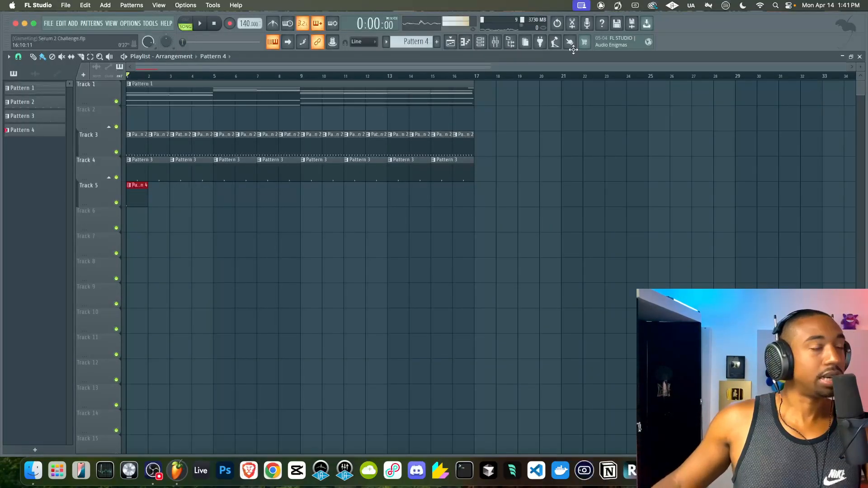
pyautogui.click(481, 42)
pyautogui.press('space')
pyautogui.click(183, 161)
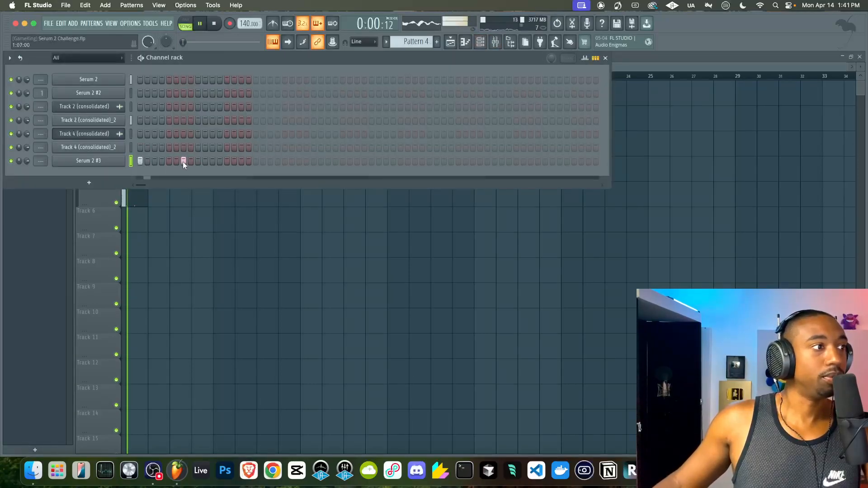
pyautogui.click(227, 161)
pyautogui.press('space')
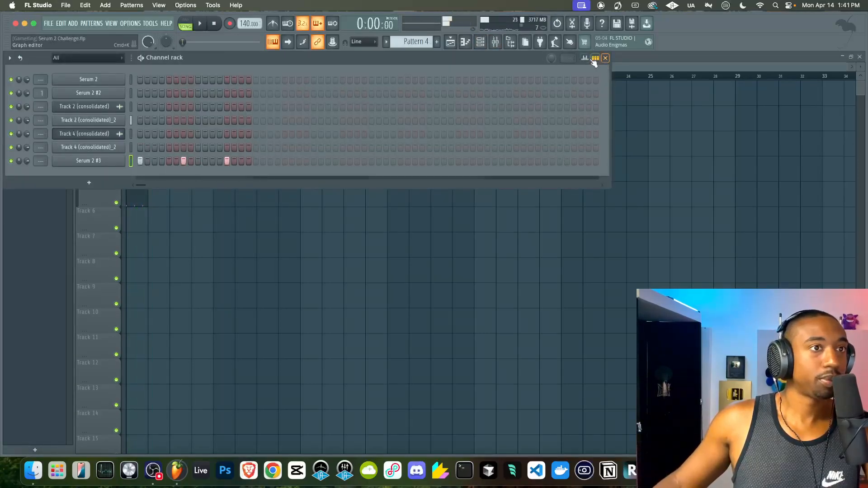
# Step: Lower the third Serum 2 #3 note one semitone to B4 in the piano roll and play the result
pyautogui.click(584, 58)
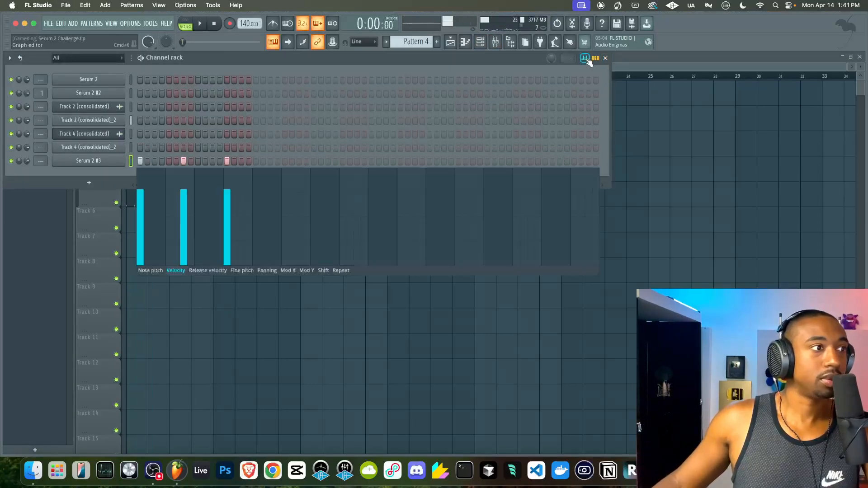
pyautogui.click(120, 165)
pyautogui.rightClick(121, 165)
pyautogui.click(539, 26)
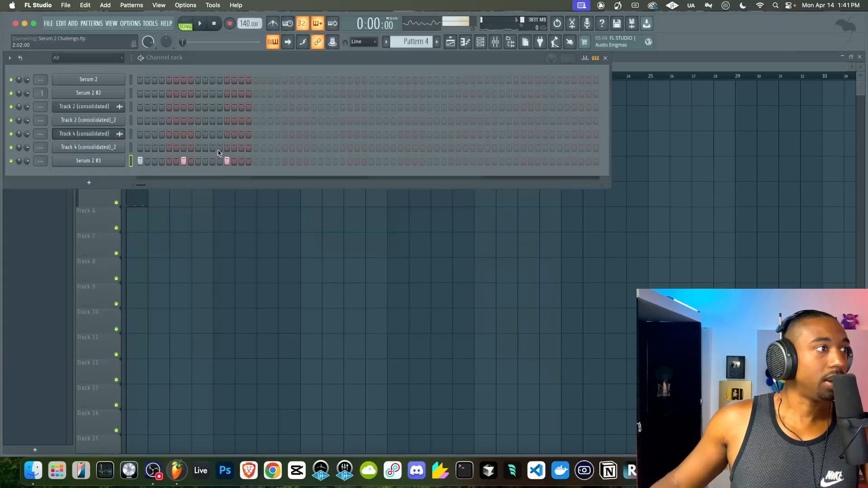
pyautogui.rightClick(115, 162)
pyautogui.click(146, 161)
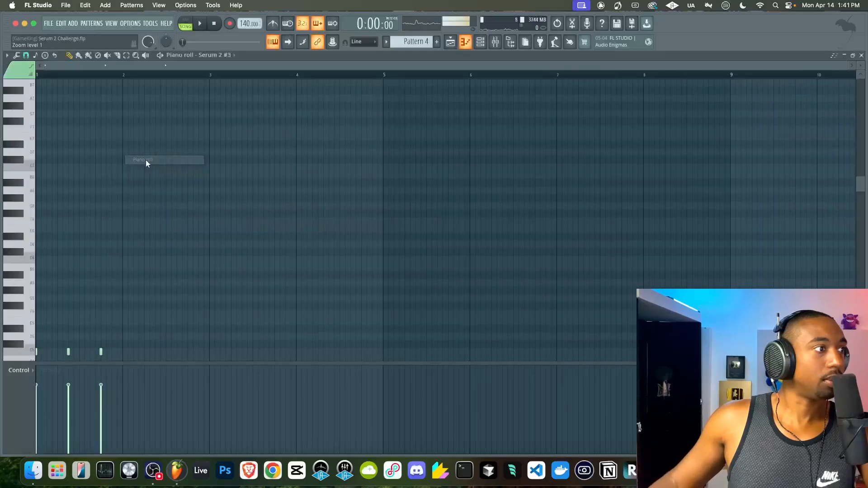
pyautogui.scroll(-3, 105, 305)
pyautogui.moveTo(102, 284); pyautogui.dragTo(101, 290)
pyautogui.press('space')
pyautogui.click(465, 42)
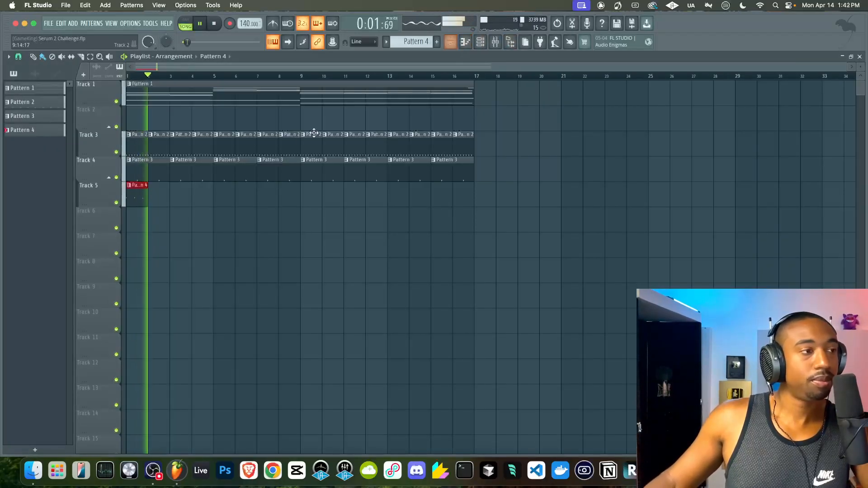
# Step: Extend the Serum 2 #3 sequence by activating steps 33, 39 and 45 in the channel rack
pyautogui.click(480, 42)
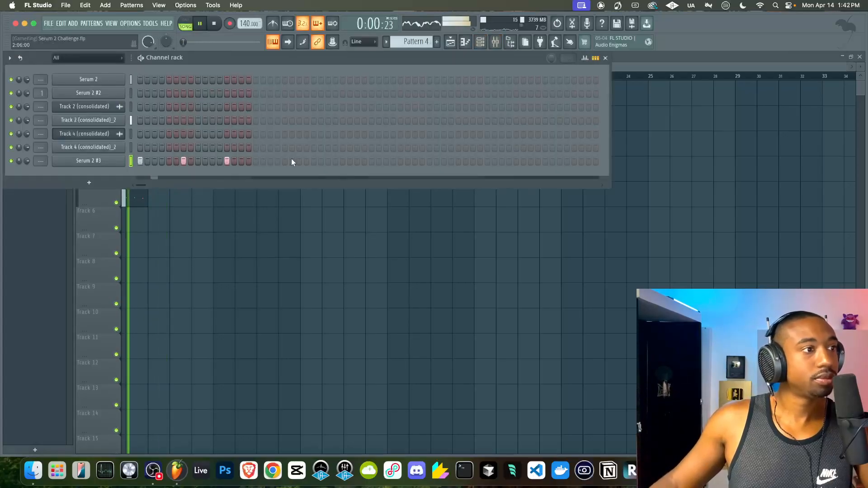
pyautogui.click(342, 161)
pyautogui.press('space')
pyautogui.press('space')
pyautogui.click(343, 162)
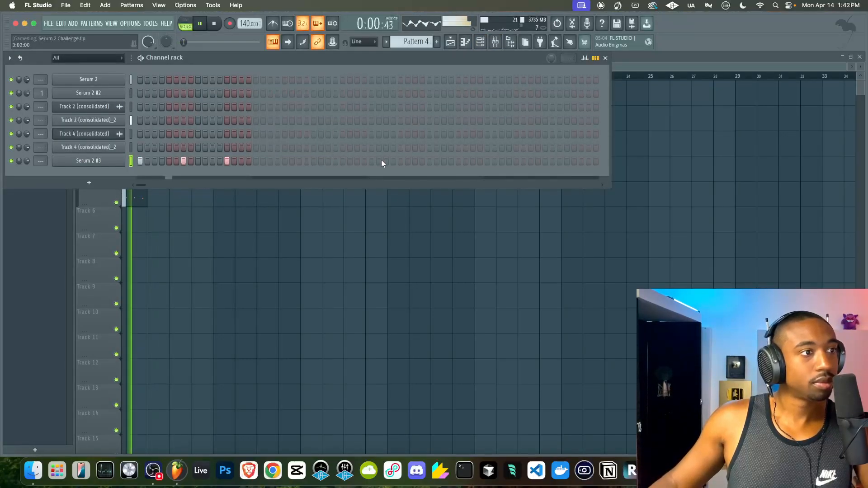
pyautogui.click(372, 161)
pyautogui.click(415, 162)
pyautogui.click(458, 161)
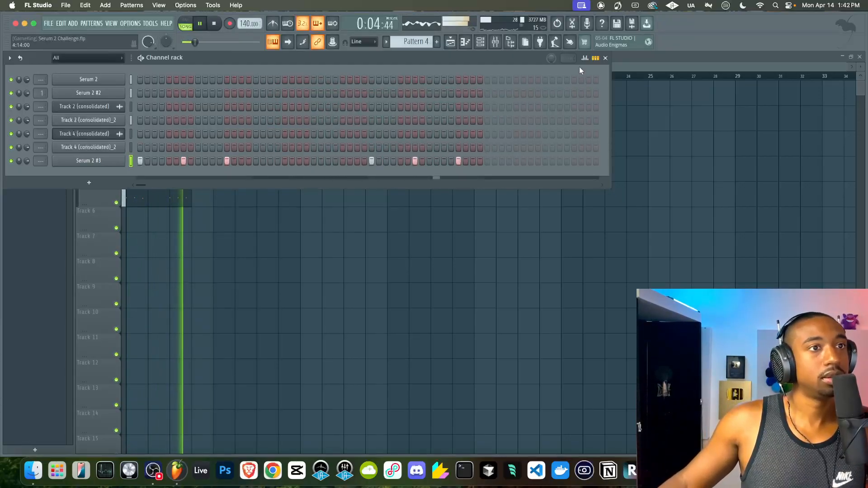
# Step: Lower the last Serum 2 #3 note to A4 in the piano roll, play it back and close the piano roll
pyautogui.press('space')
pyautogui.rightClick(112, 160)
pyautogui.rightClick(113, 161)
pyautogui.click(138, 160)
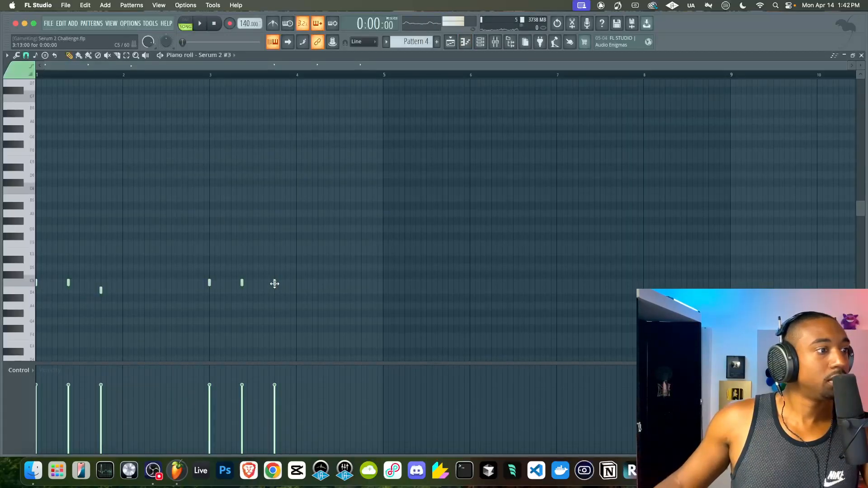
pyautogui.press('space')
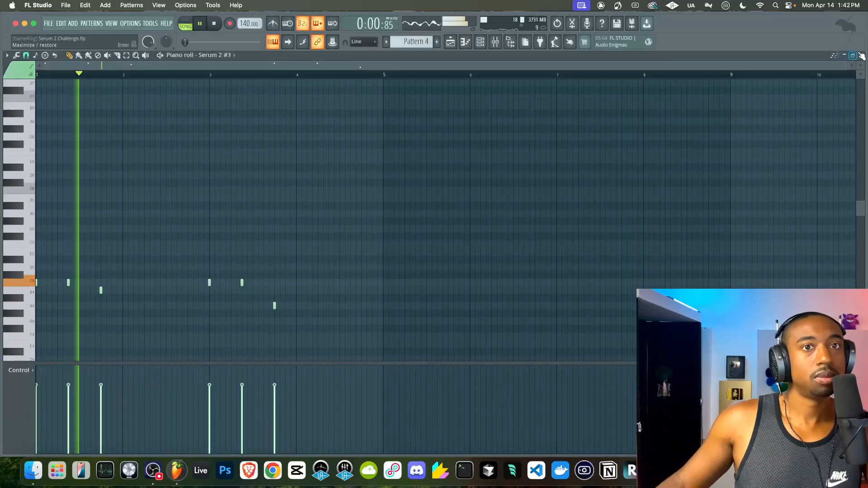
pyautogui.press('F7')
# Step: Set oscillator A's octave to -2 in Serum 2 #3, move its window lower and stop playback
pyautogui.click(89, 161)
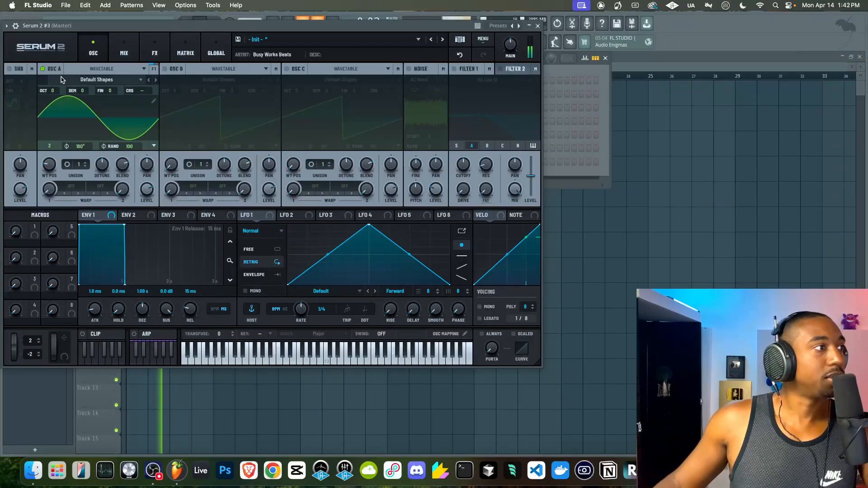
pyautogui.moveTo(53, 92)
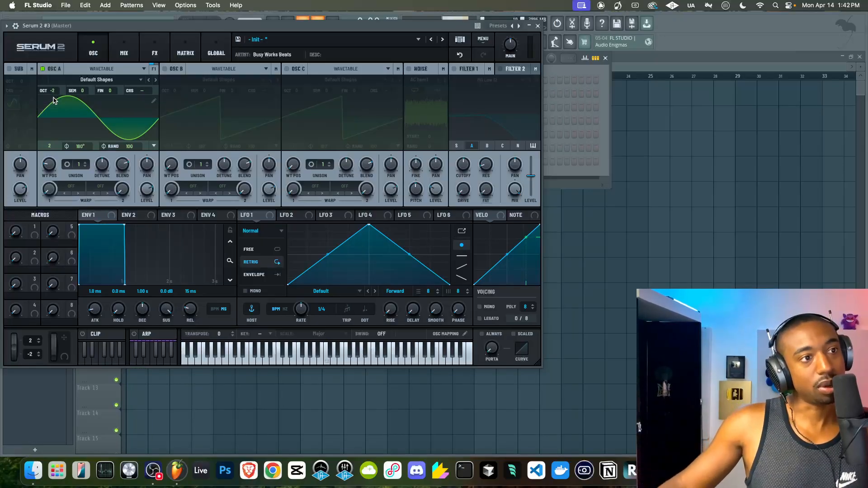
pyautogui.moveTo(338, 26); pyautogui.dragTo(466, 100)
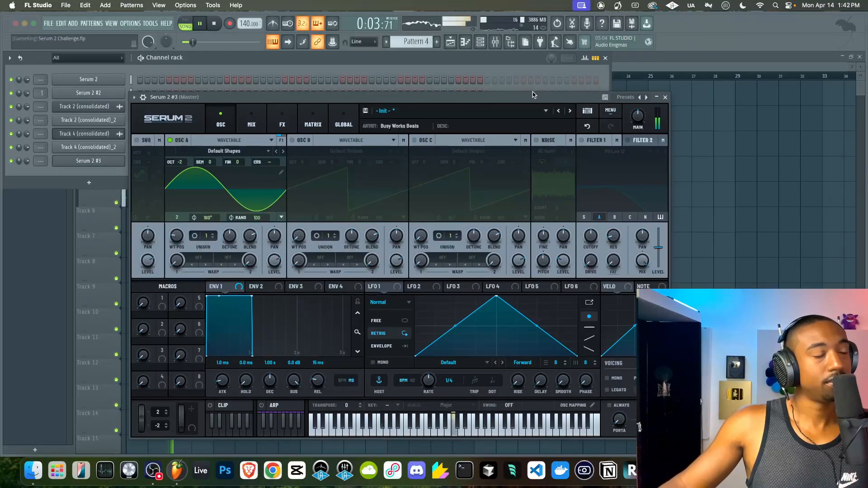
pyautogui.press('space')
# Step: Move the Serum window clear of the upper tracks and make the Pattern 1 clip on Track 1 unique
pyautogui.click(642, 89)
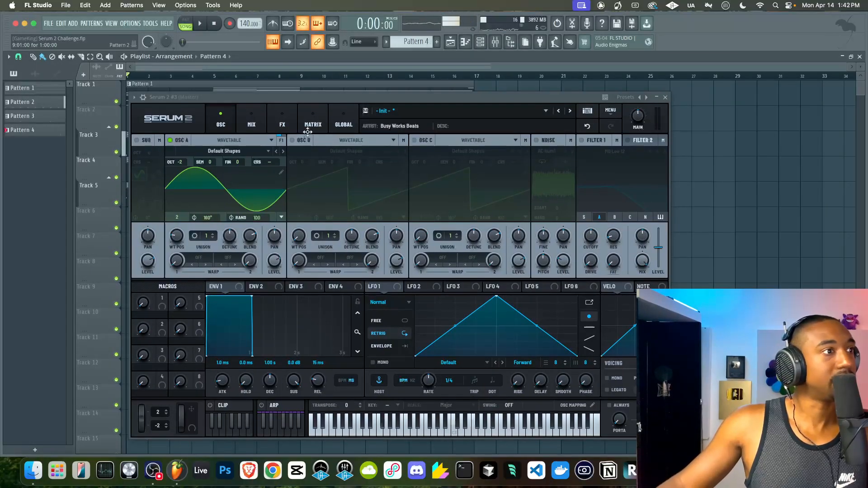
pyautogui.moveTo(307, 133); pyautogui.dragTo(276, 186)
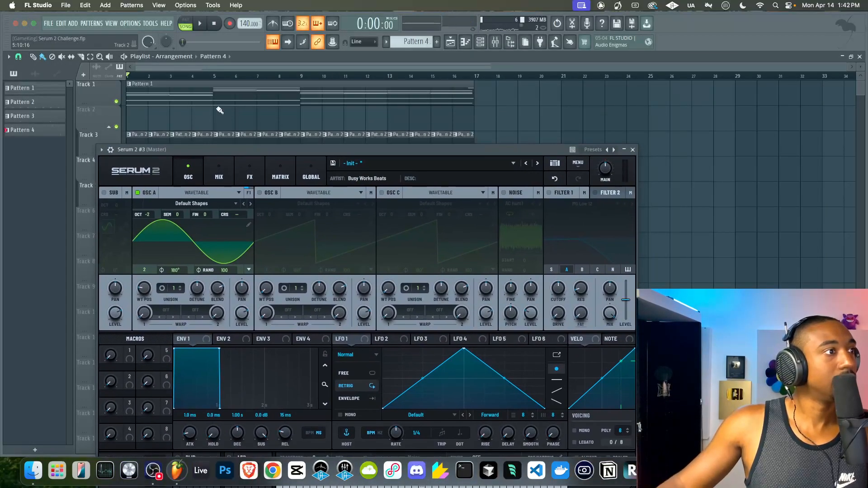
pyautogui.click(131, 85)
pyautogui.click(159, 174)
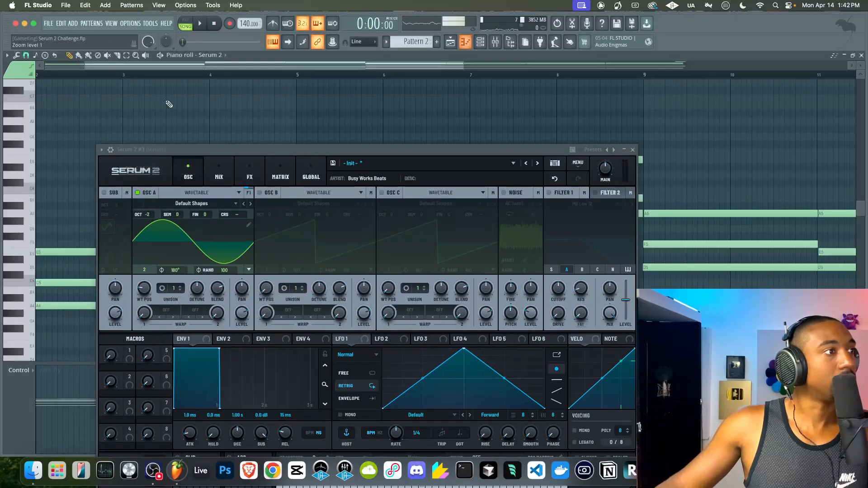
# Step: Delete the low bass notes from the duplicated Serum 2 chord part during playback and close the piano roll
pyautogui.scroll(-2, 168, 109)
pyautogui.keyDown('ctrl'); pyautogui.scroll(-3, 159, 112); pyautogui.keyUp('ctrl')
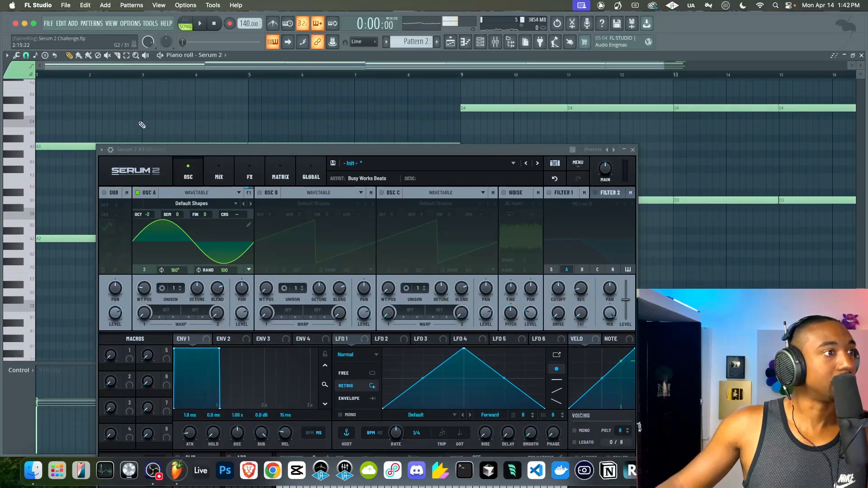
pyautogui.press('space')
pyautogui.moveTo(681, 231); pyautogui.dragTo(826, 108)
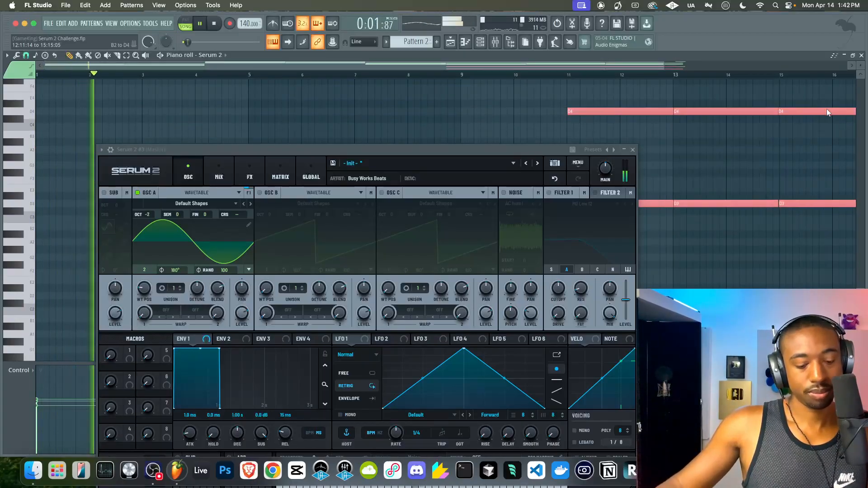
pyautogui.press('Delete')
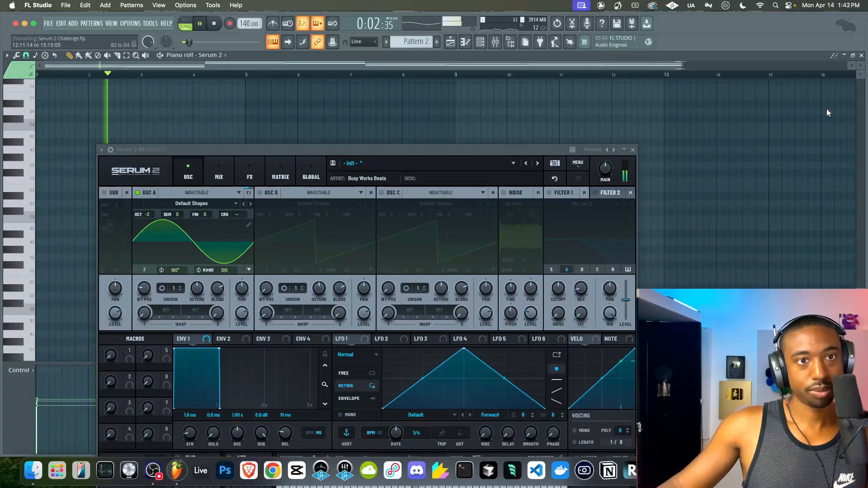
pyautogui.click(861, 55)
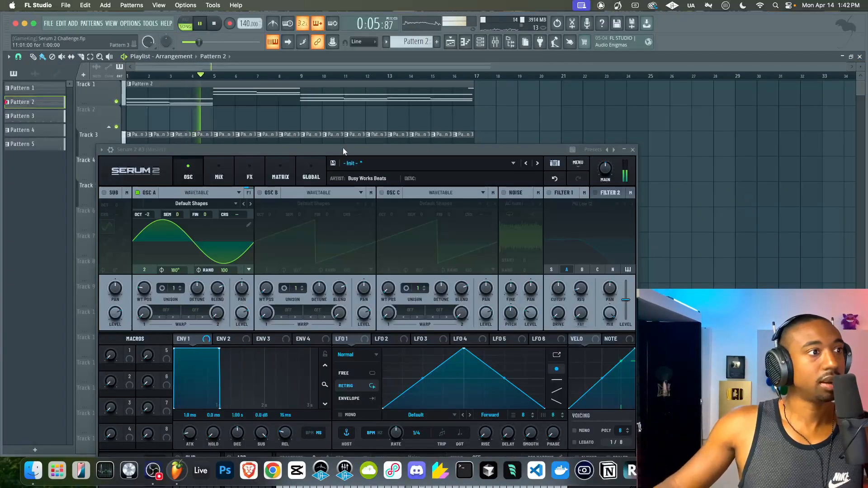
# Step: Move the Serum 2 #3 window up, stop playback, and enable oscillator B with its wavetable position at 2
pyautogui.moveTo(338, 149); pyautogui.dragTo(361, 115)
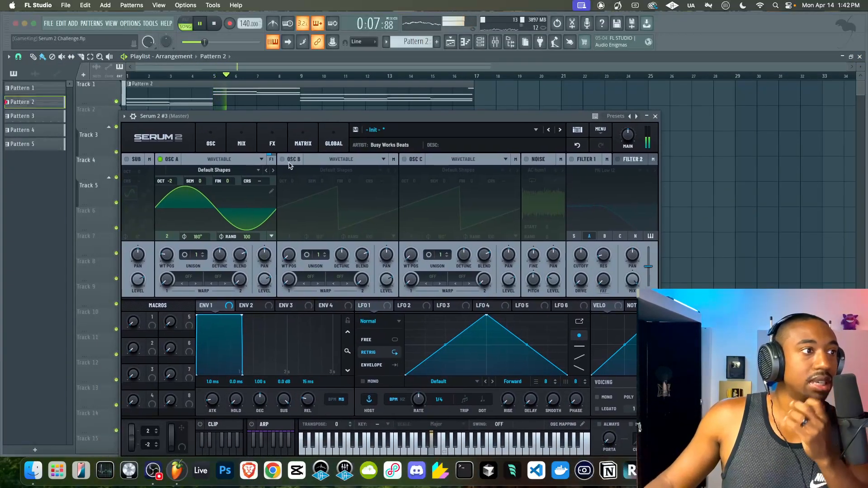
pyautogui.press('space')
pyautogui.click(281, 159)
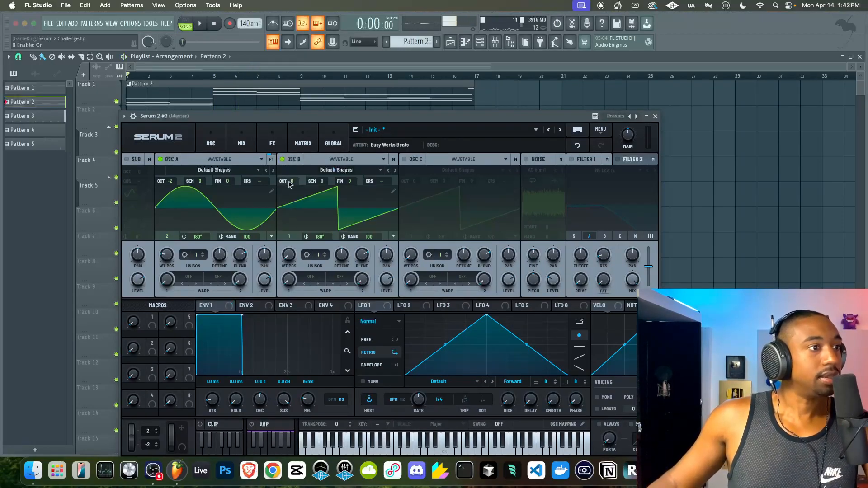
pyautogui.moveTo(287, 262); pyautogui.dragTo(287, 258)
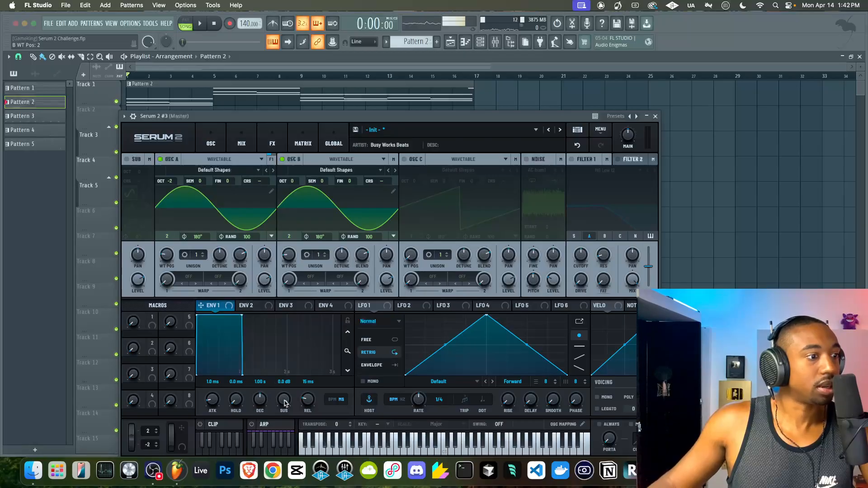
# Step: Shape Env 1 with a 285 ms hold and a -24.1 dB sustain, checking it with a short playback
pyautogui.moveTo(284, 404); pyautogui.dragTo(265, 425)
pyautogui.moveTo(238, 381)
pyautogui.mouseDown()
pyautogui.moveTo(242, 354)
pyautogui.moveTo(246, 374)
pyautogui.mouseUp()
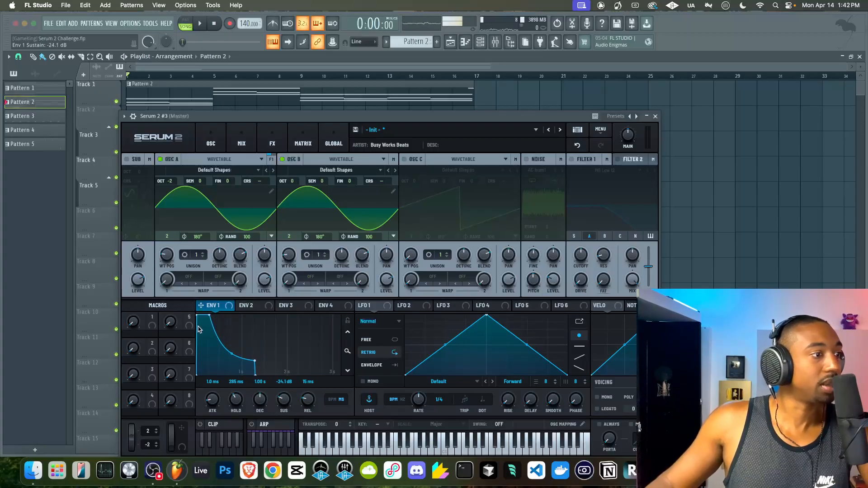
pyautogui.press('space')
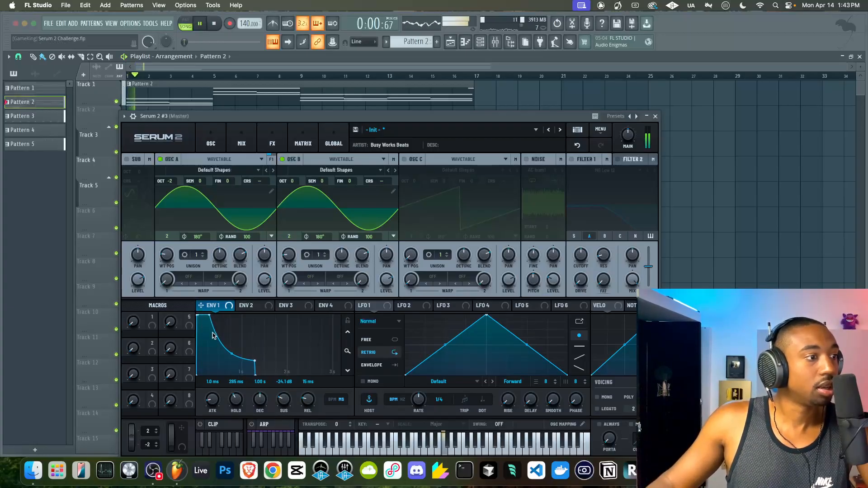
pyautogui.press('space')
# Step: Lower oscillator B's level to 0% and set oscillator A's first warp mode to FM (B)
pyautogui.moveTo(391, 281); pyautogui.dragTo(332, 345)
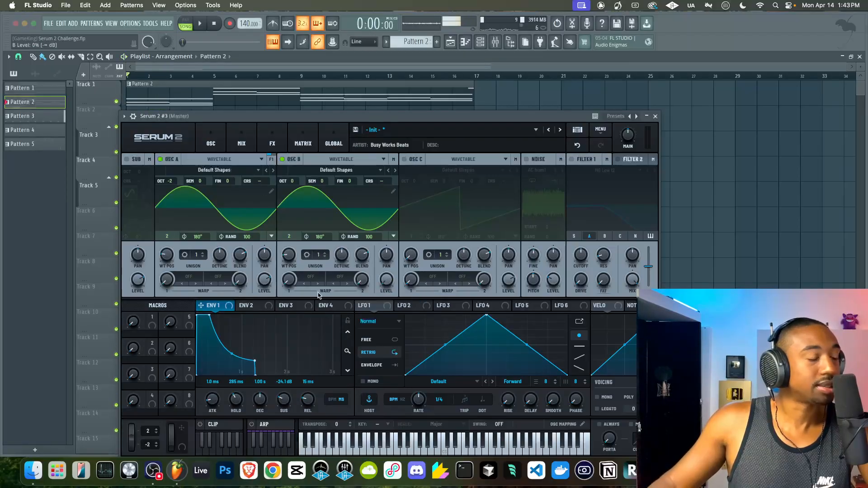
pyautogui.click(197, 278)
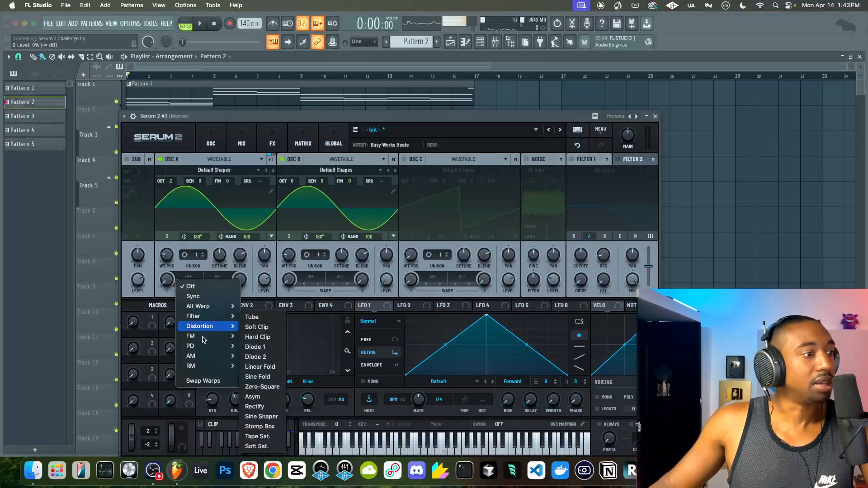
pyautogui.click(247, 337)
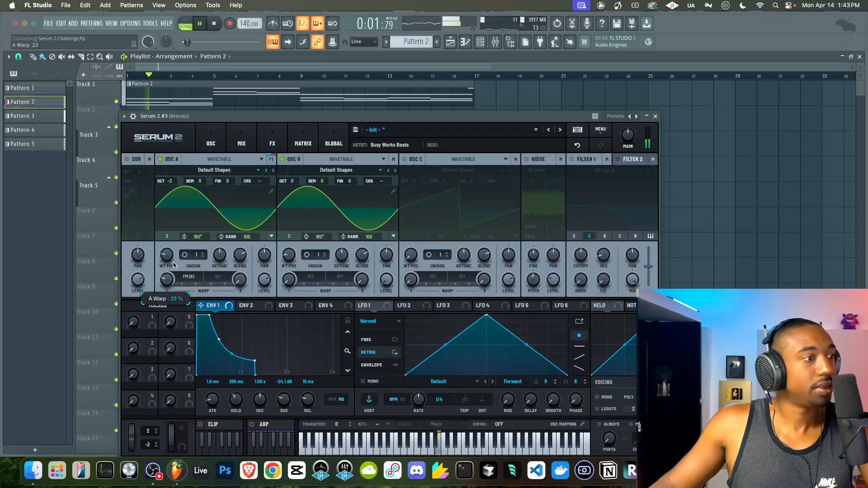
# Step: Set oscillator B's octave to +1 and audition oscillator A's FM warp at about 22% with repeated playback
pyautogui.moveTo(295, 182); pyautogui.dragTo(295, 176)
pyautogui.press('space')
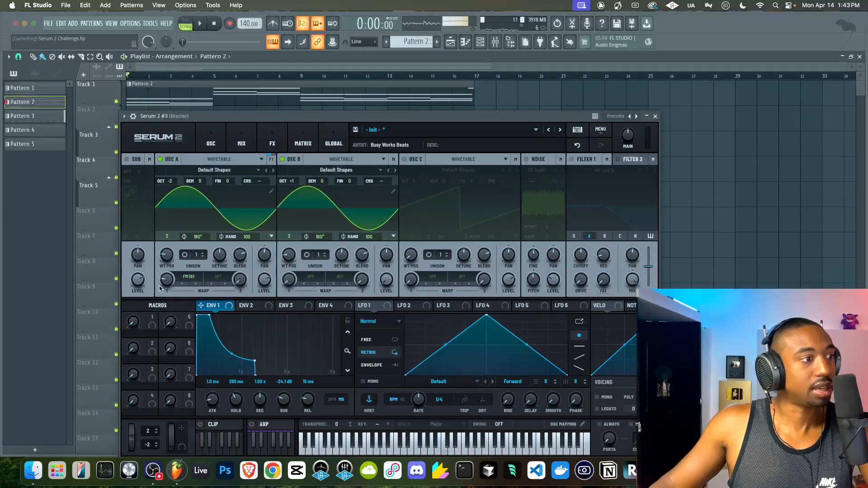
pyautogui.press('space')
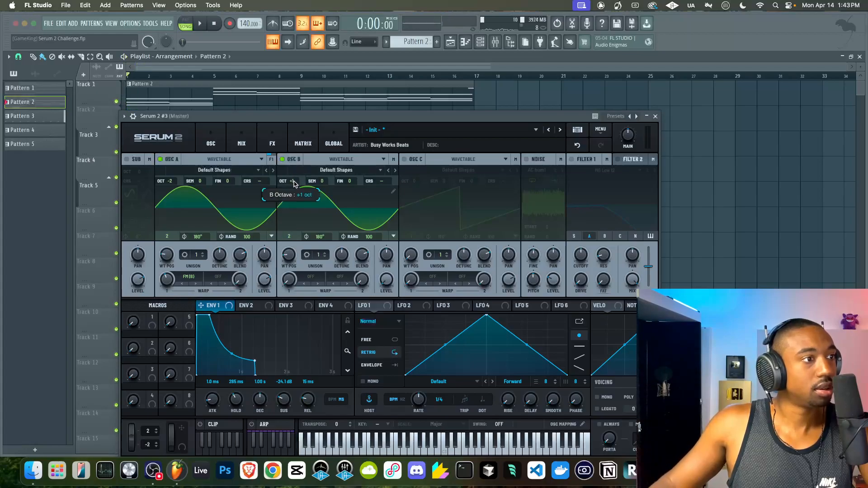
pyautogui.press('space')
pyautogui.moveTo(294, 196); pyautogui.dragTo(296, 173)
pyautogui.press('space')
pyautogui.press('space')
pyautogui.moveTo(168, 293)
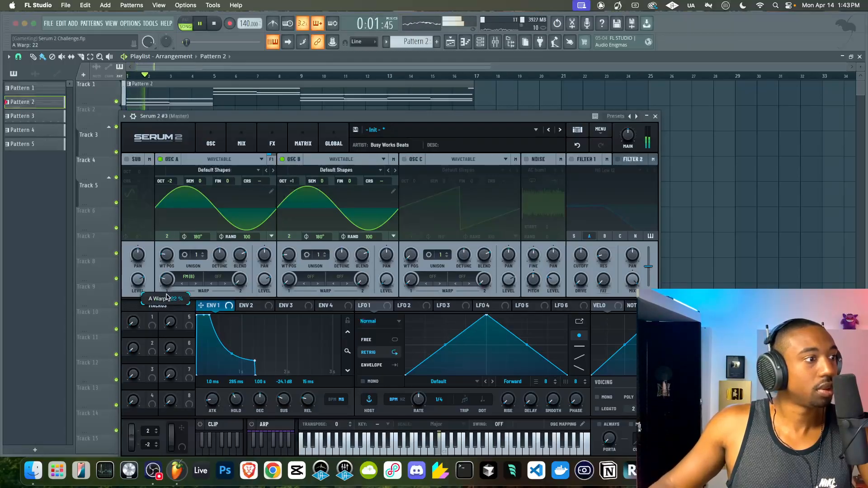
# Step: Set Env 2's sustain to minimum, assign it to oscillator A's warp at 17%, and audition its decay
pyautogui.click(252, 305)
pyautogui.press('space')
pyautogui.moveTo(284, 401); pyautogui.dragTo(236, 414)
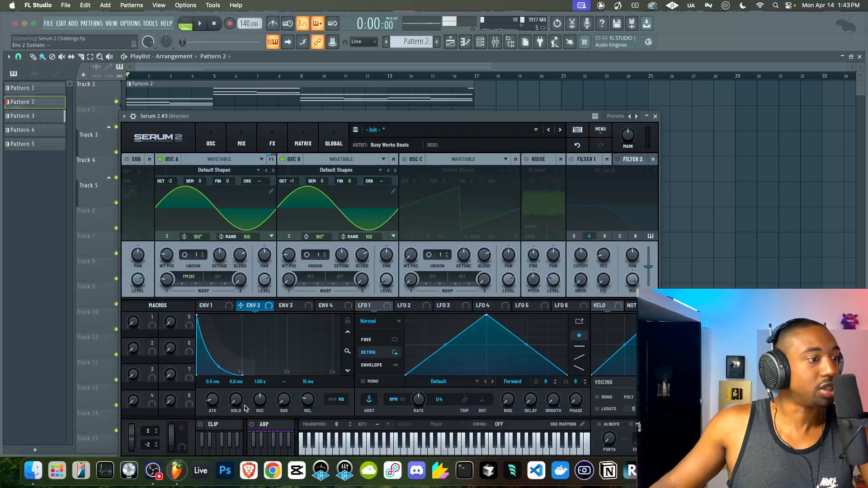
pyautogui.moveTo(241, 306); pyautogui.dragTo(156, 304)
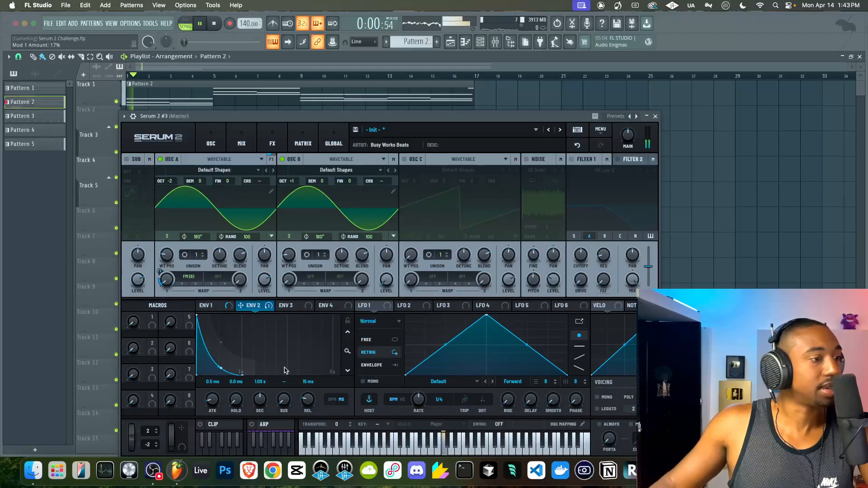
pyautogui.moveTo(262, 395); pyautogui.dragTo(259, 403)
# Step: Set Env 3 to minimum sustain and about 129 ms decay, and assign it to oscillator A's coarse pitch
pyautogui.click(291, 306)
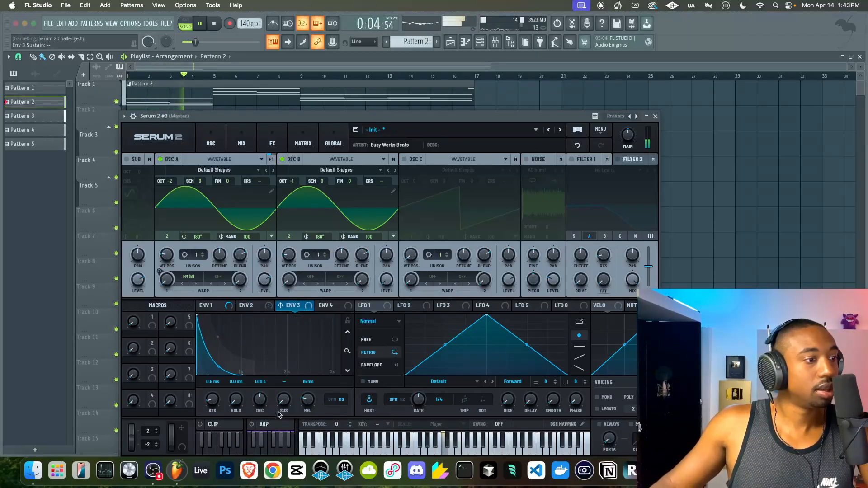
pyautogui.press('space')
pyautogui.moveTo(280, 305)
pyautogui.mouseDown()
pyautogui.moveTo(251, 167)
pyautogui.moveTo(261, 182)
pyautogui.mouseUp()
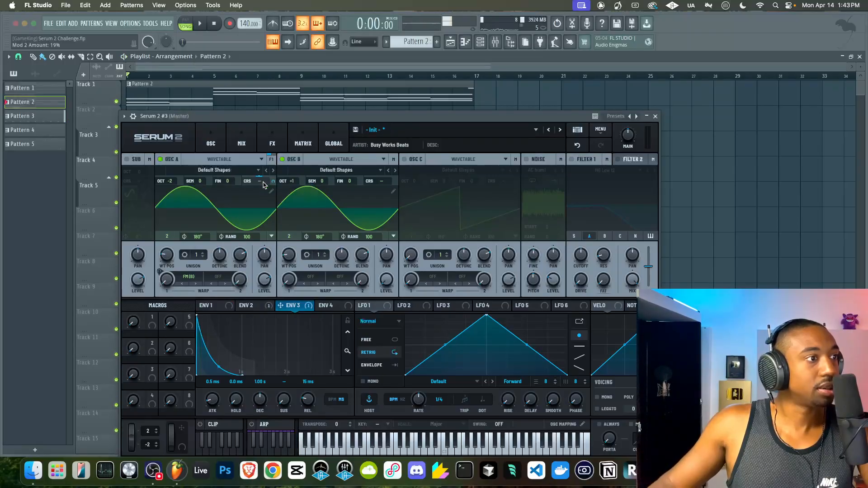
pyautogui.press('space')
pyautogui.moveTo(270, 402); pyautogui.dragTo(261, 415)
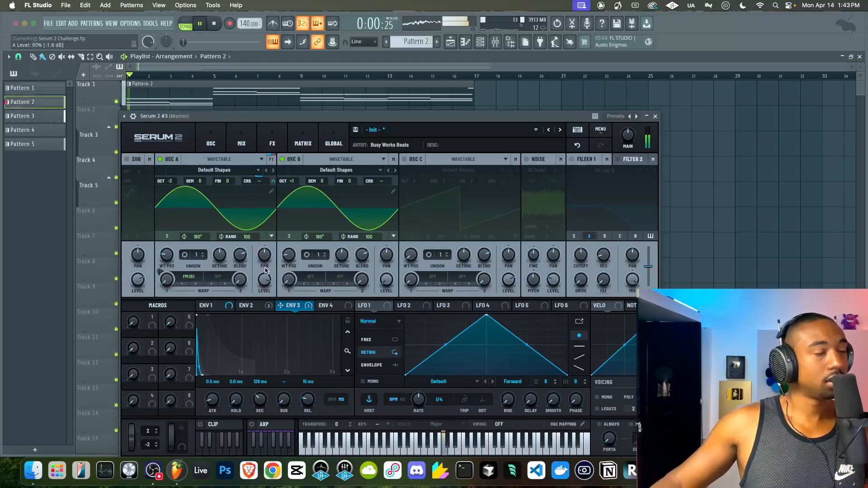
# Step: Close Serum 2 #3, stop playback, and repeat the Pattern 5 clip on Track 5 at bars 5, 9 and 13
pyautogui.click(655, 116)
pyautogui.press('space')
pyautogui.click(170, 203)
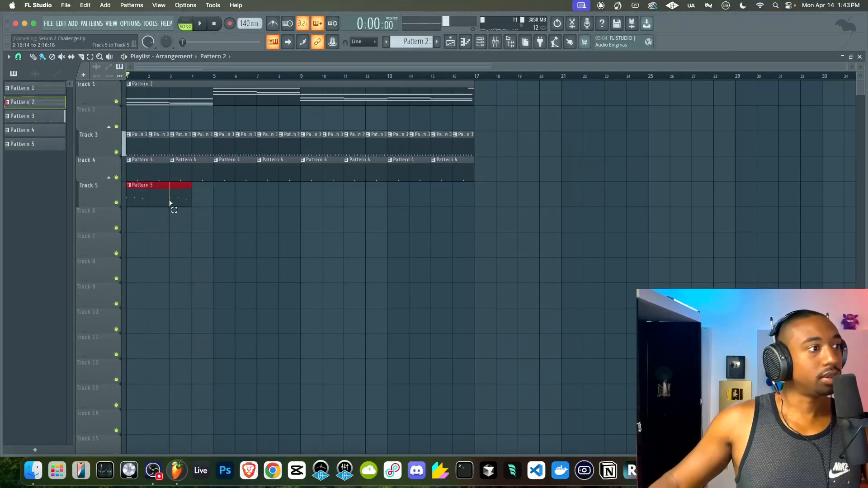
pyautogui.moveTo(169, 201)
pyautogui.mouseDown()
pyautogui.moveTo(247, 194)
pyautogui.moveTo(172, 196)
pyautogui.mouseUp()
pyautogui.moveTo(172, 196)
pyautogui.mouseDown()
pyautogui.moveTo(318, 195)
pyautogui.moveTo(160, 197)
pyautogui.mouseUp()
pyautogui.moveTo(160, 197); pyautogui.dragTo(326, 201)
# Step: Reopen Serum 2 #3 and raise the Env 3 to A Coarse Pitch amount to 28% in the modulation matrix during playback
pyautogui.click(480, 41)
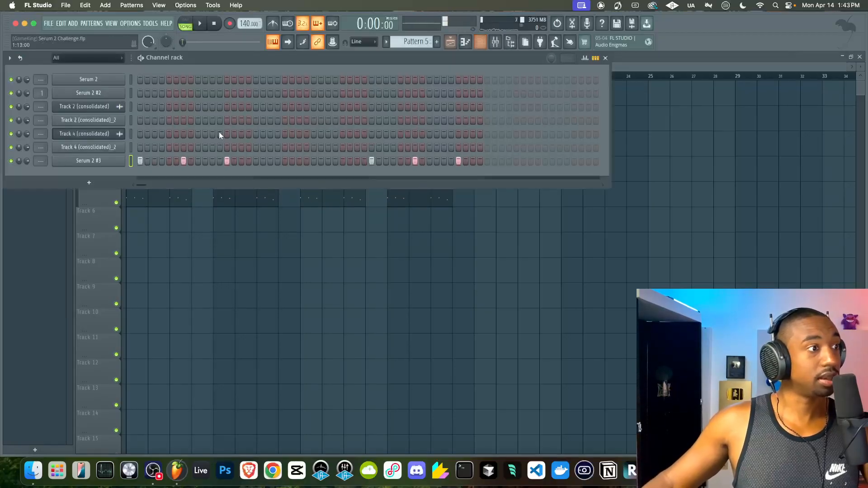
pyautogui.click(115, 163)
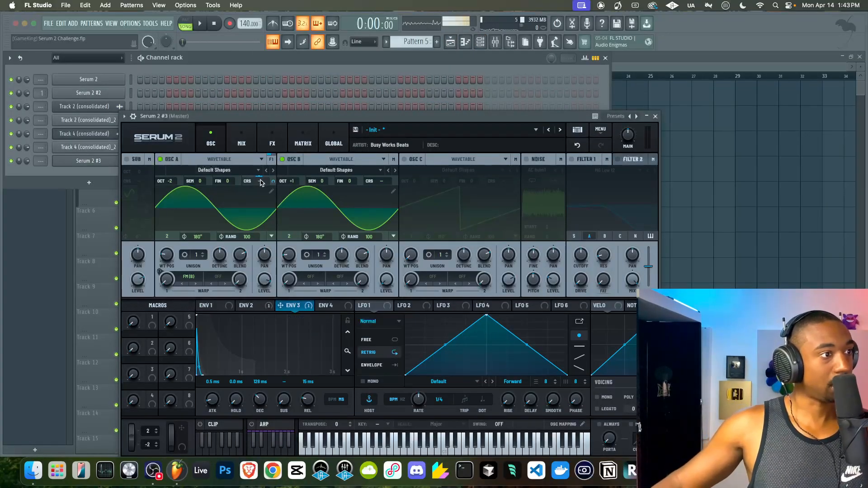
pyautogui.click(303, 141)
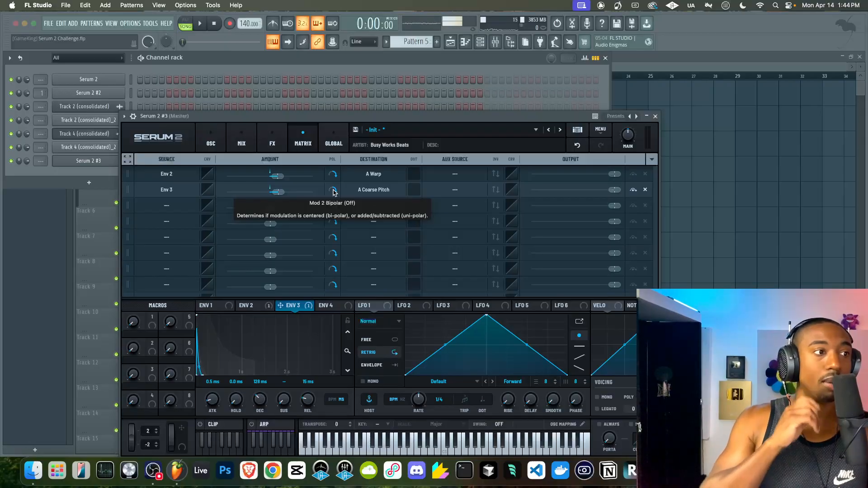
pyautogui.press('space')
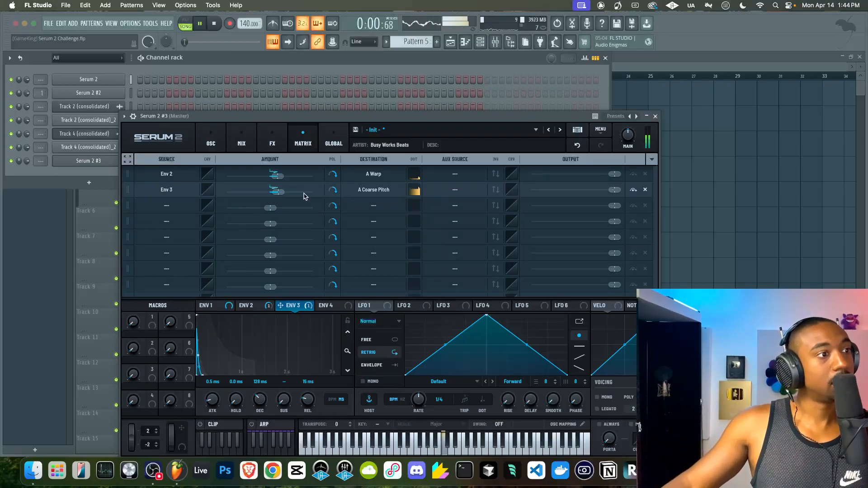
pyautogui.press('space')
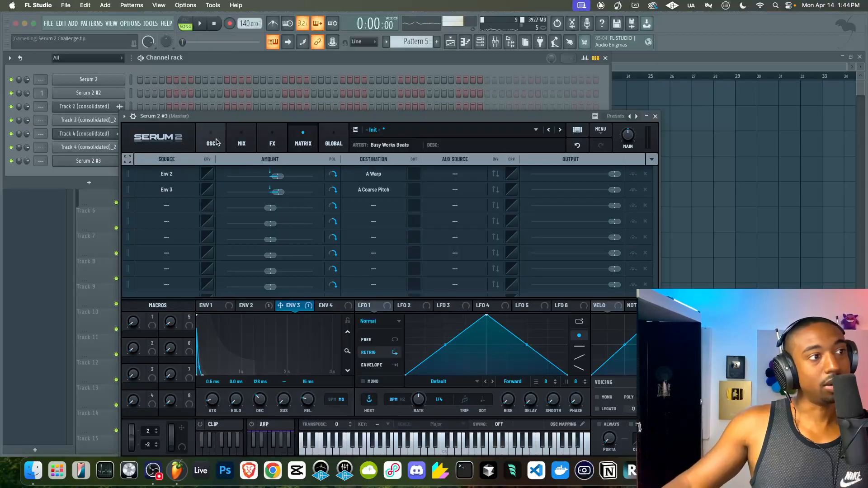
pyautogui.moveTo(279, 194)
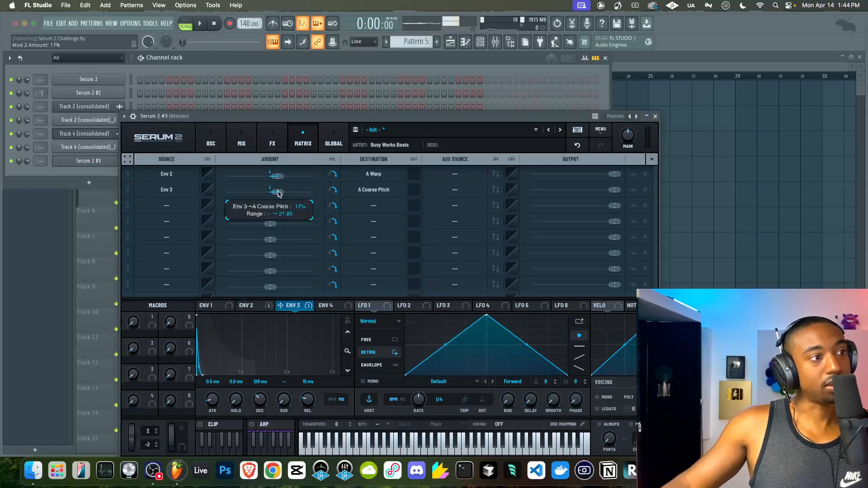
pyautogui.press('space')
pyautogui.scroll(1, 279, 194)
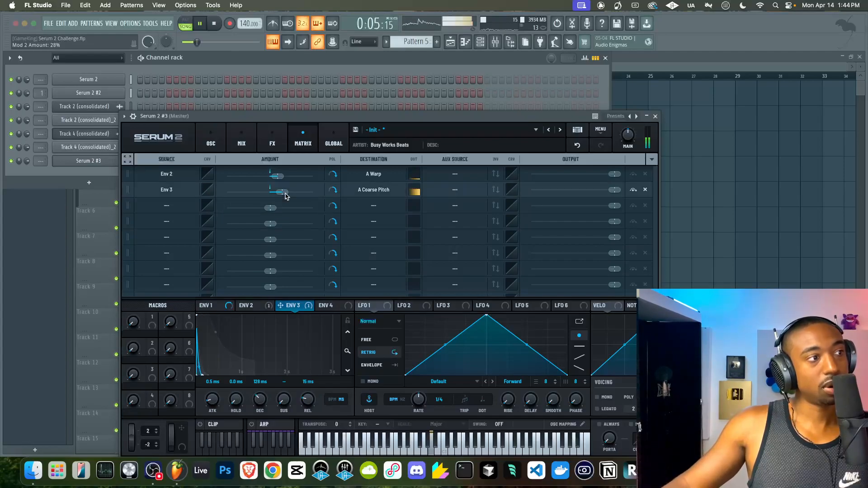
# Step: Readjust the Env 3 coarse pitch amount, audition oscillator A at octave -1, and return it to -2
pyautogui.click(210, 140)
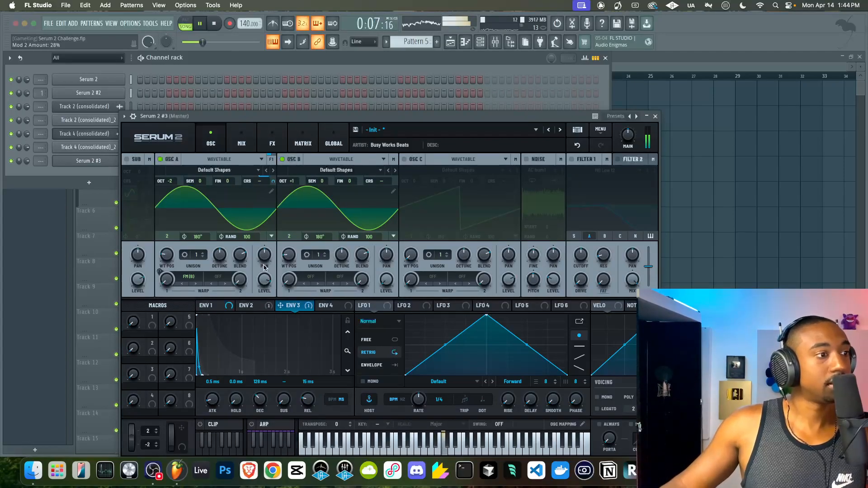
pyautogui.click(303, 140)
pyautogui.moveTo(278, 188); pyautogui.dragTo(280, 196)
pyautogui.click(211, 140)
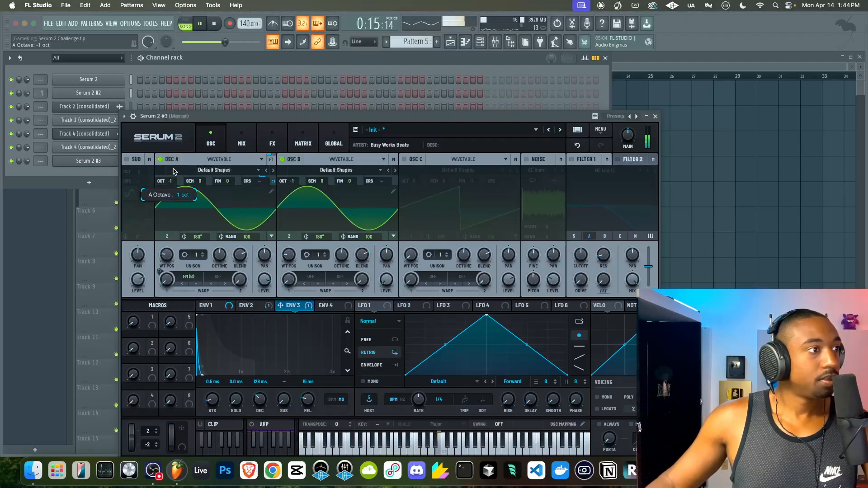
pyautogui.press('space')
pyautogui.press('space')
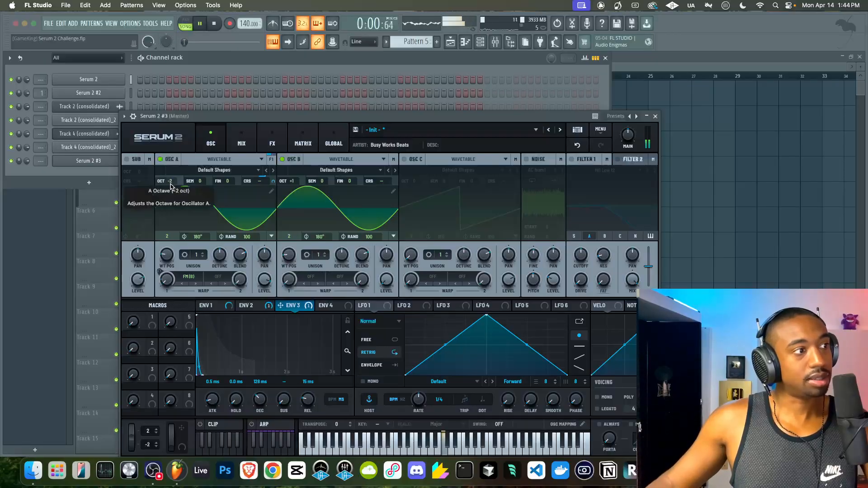
pyautogui.press('space')
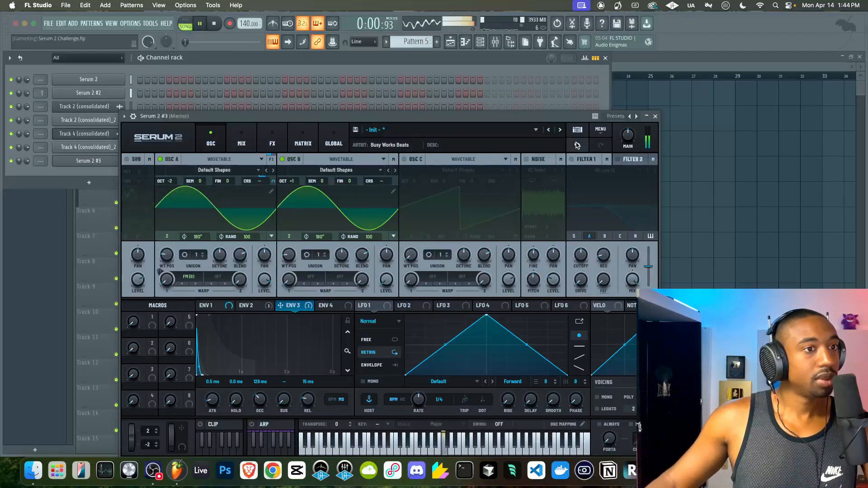
pyautogui.press('space')
# Step: Close Serum 2 #3 and examine its Pattern 5 notes in the piano roll during playback
pyautogui.click(654, 116)
pyautogui.rightClick(106, 163)
pyautogui.click(145, 160)
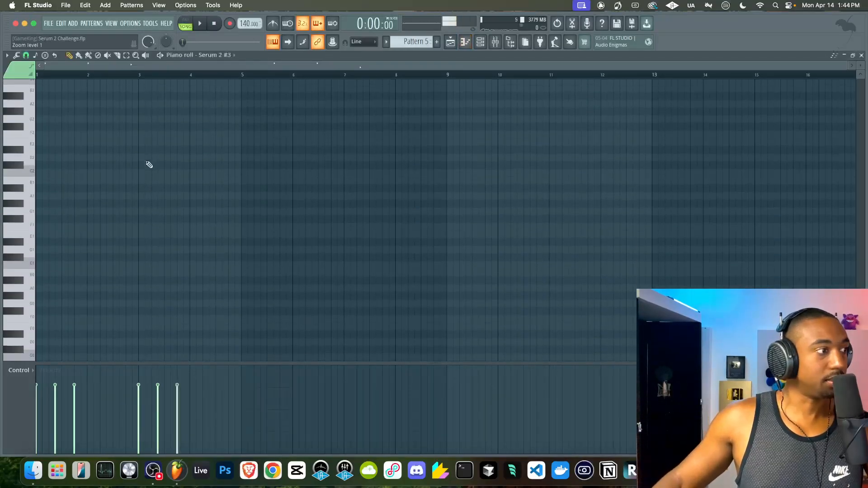
pyautogui.press('space')
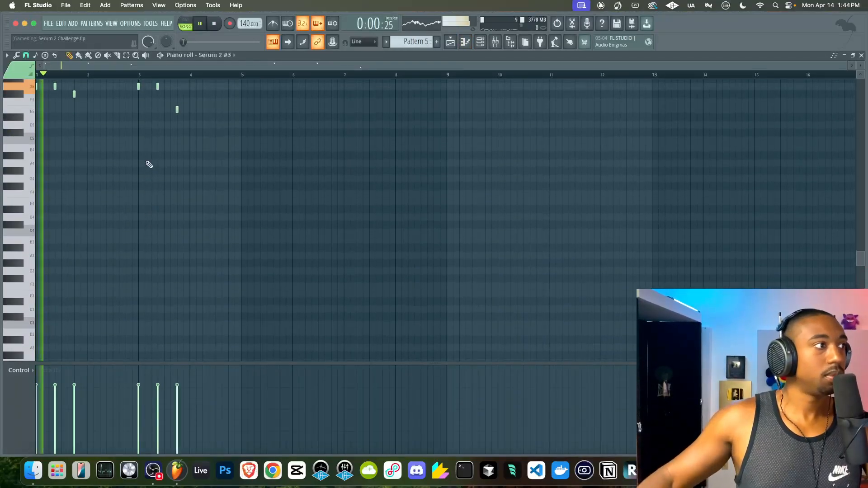
pyautogui.scroll(11, 158, 149)
pyautogui.scroll(-6, 158, 149)
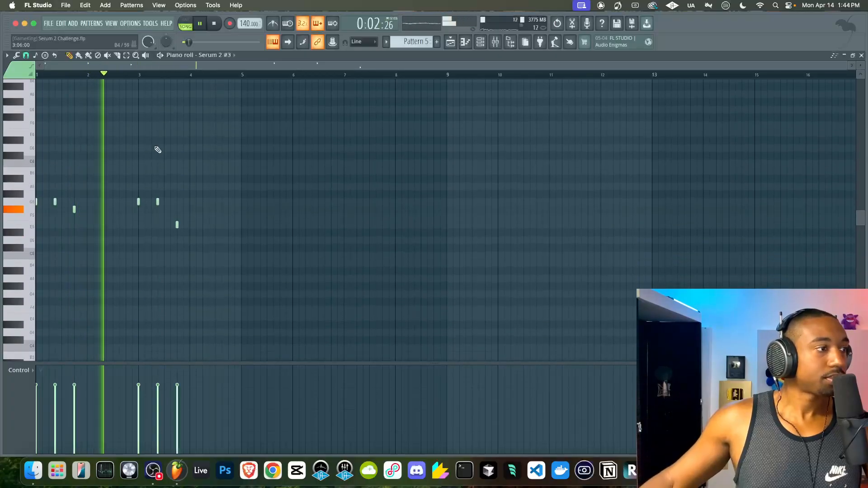
pyautogui.click(480, 42)
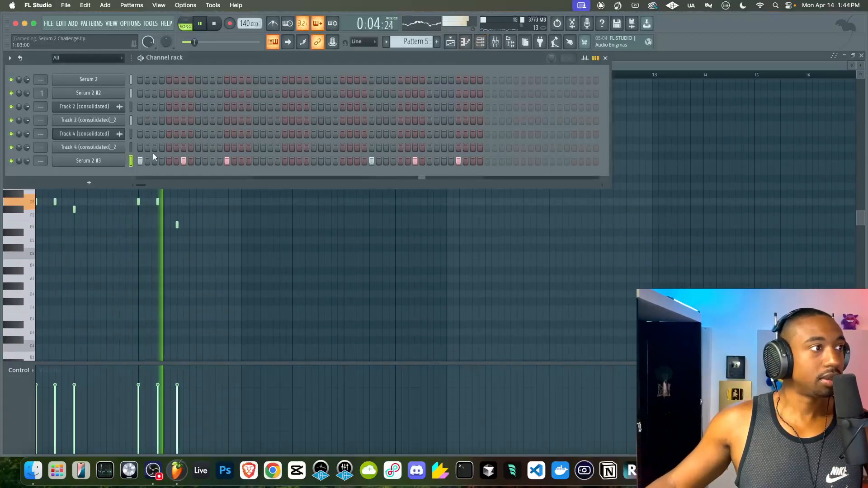
pyautogui.rightClick(94, 245)
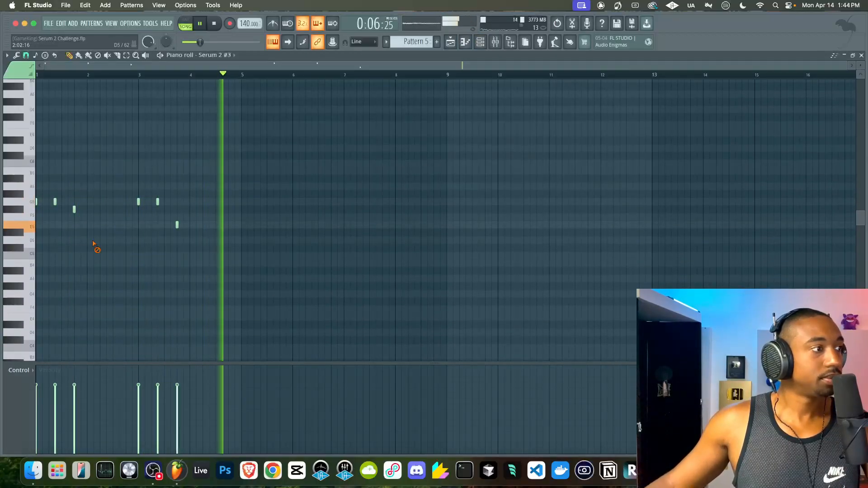
pyautogui.press('space')
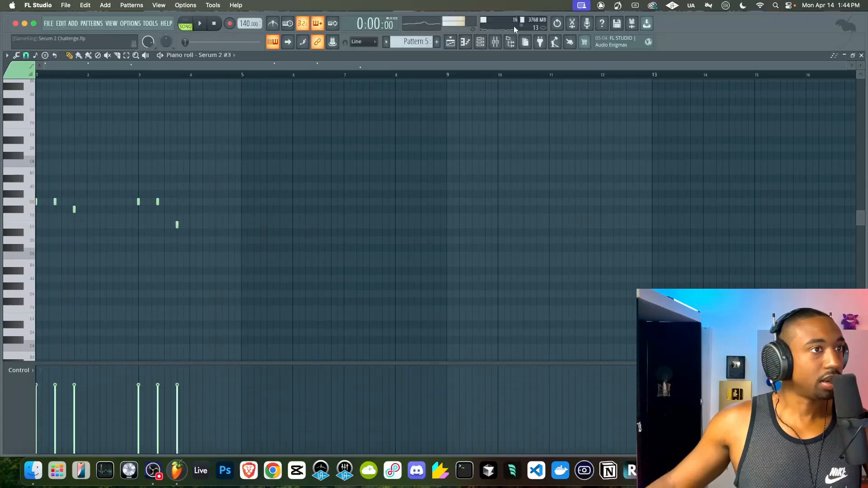
# Step: Reopen Serum 2 #3 and lower the Env 3 to A Coarse Pitch amount in the modulation matrix during playback
pyautogui.click(480, 41)
pyautogui.click(88, 166)
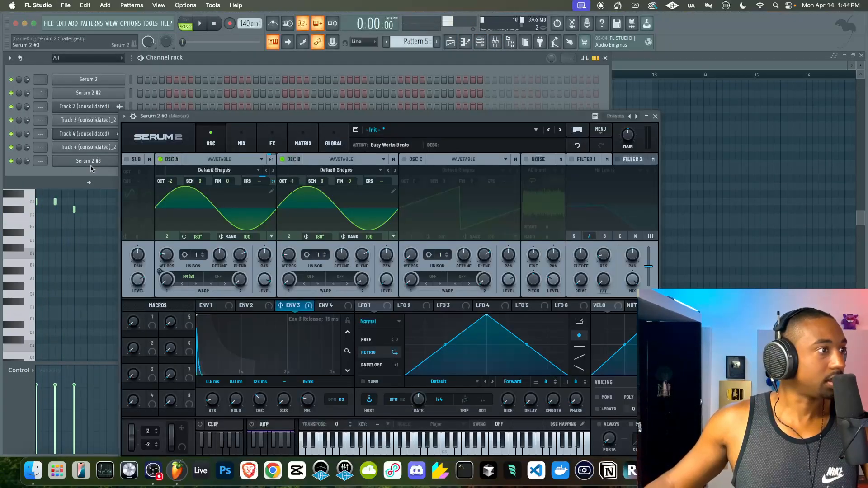
pyautogui.click(303, 140)
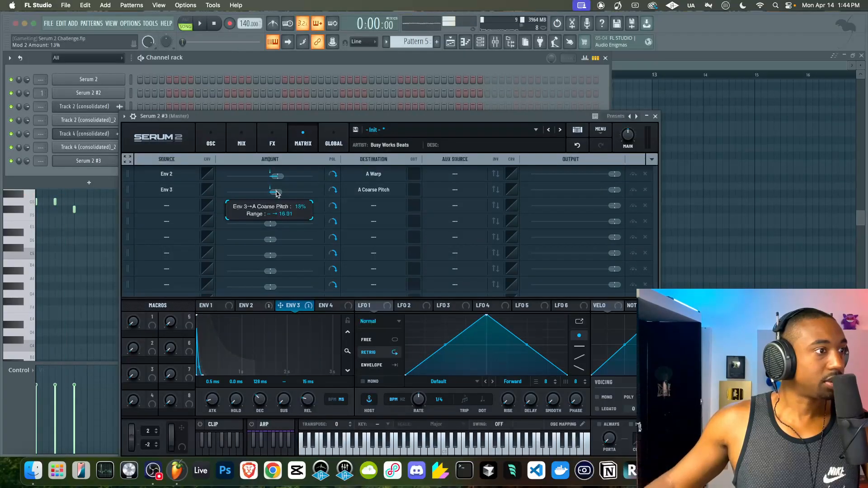
pyautogui.press('space')
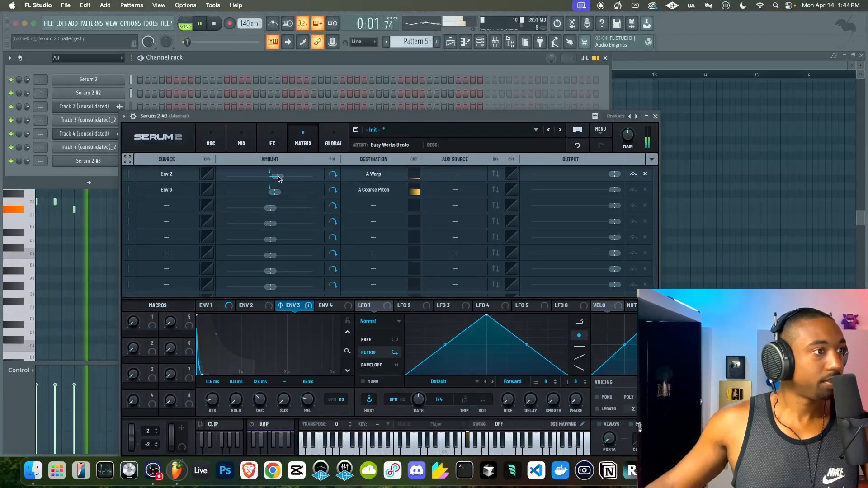
# Step: Set the Env 1 decay to about 2.82 s and audition oscillator A at octave -1
pyautogui.click(210, 140)
pyautogui.click(210, 305)
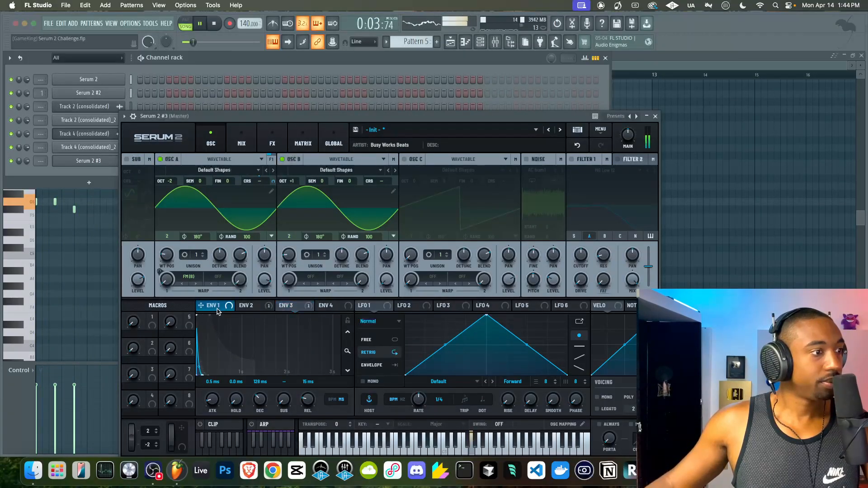
pyautogui.moveTo(261, 403); pyautogui.dragTo(262, 392)
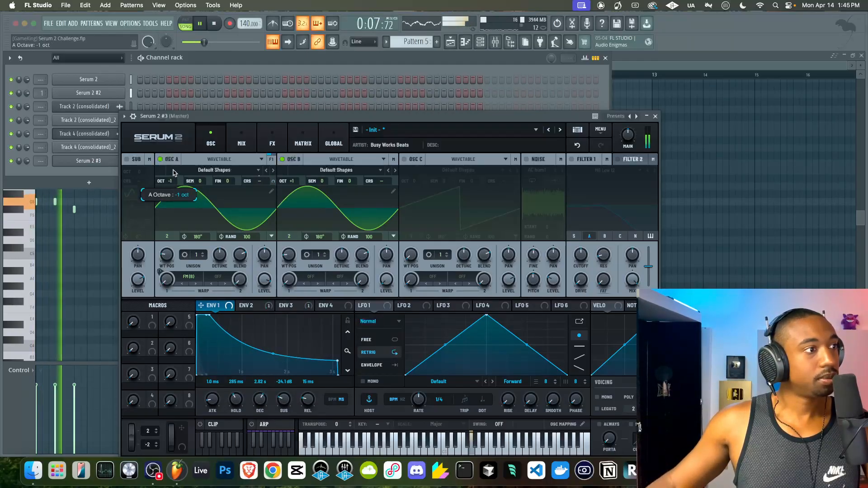
# Step: Return oscillator A to octave -2, transpose the Pattern 5 notes up five semitones, and stop playback
pyautogui.press('F6')
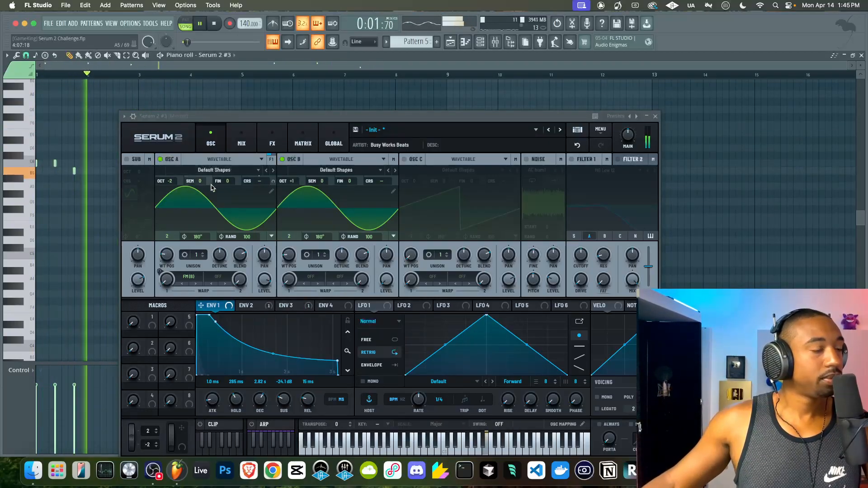
pyautogui.press('space')
# Step: Enable the sub oscillator, set its octave to -3, and raise its level to 100% during playback
pyautogui.click(127, 159)
pyautogui.moveTo(142, 173); pyautogui.dragTo(144, 192)
pyautogui.press('space')
pyautogui.moveTo(136, 263); pyautogui.dragTo(137, 235)
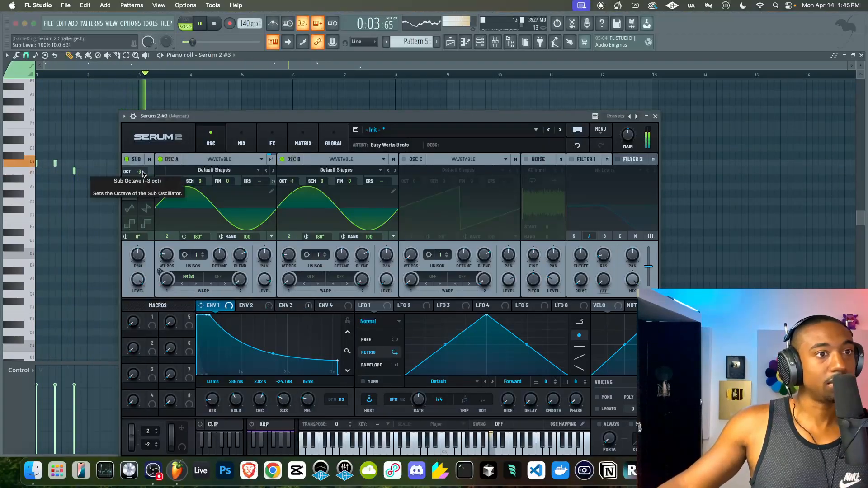
# Step: Audition the sub oscillator at octave -2, return it to -3, and set its level to 96%
pyautogui.moveTo(143, 173); pyautogui.dragTo(143, 168)
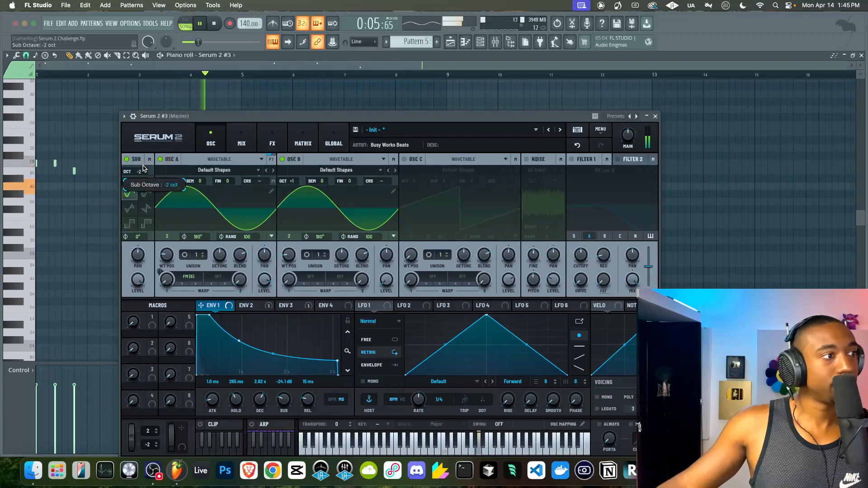
pyautogui.scroll(-2, 142, 177)
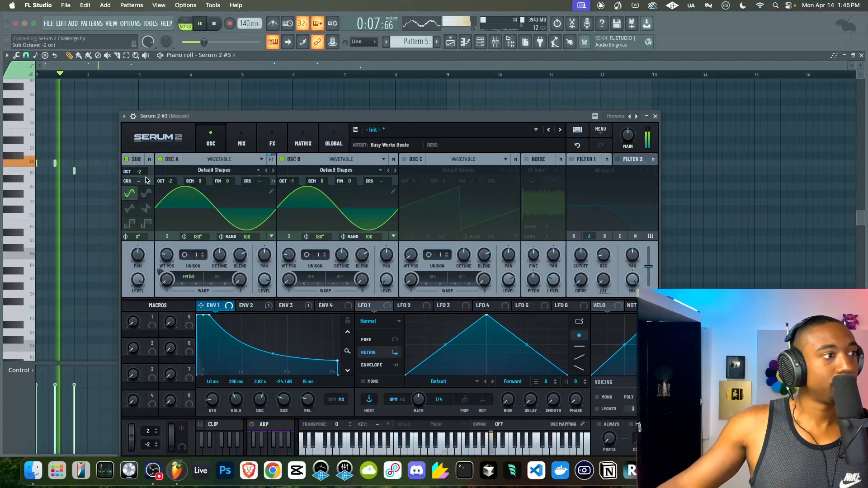
pyautogui.press('space')
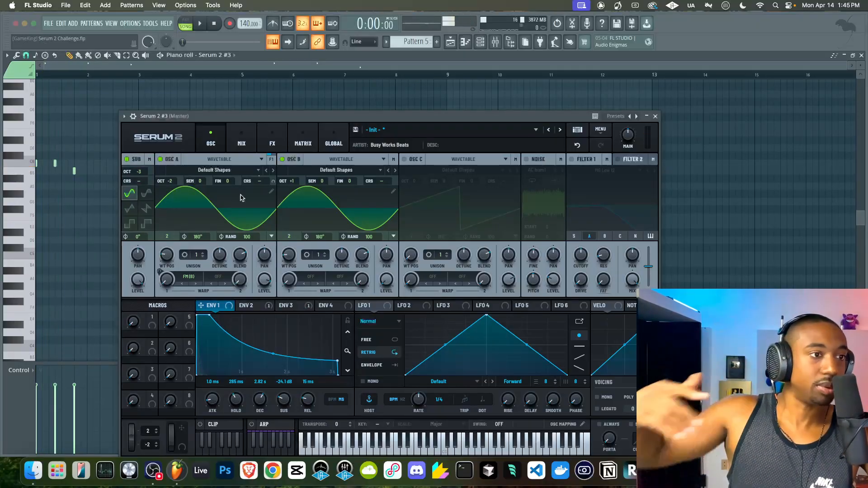
pyautogui.press('space')
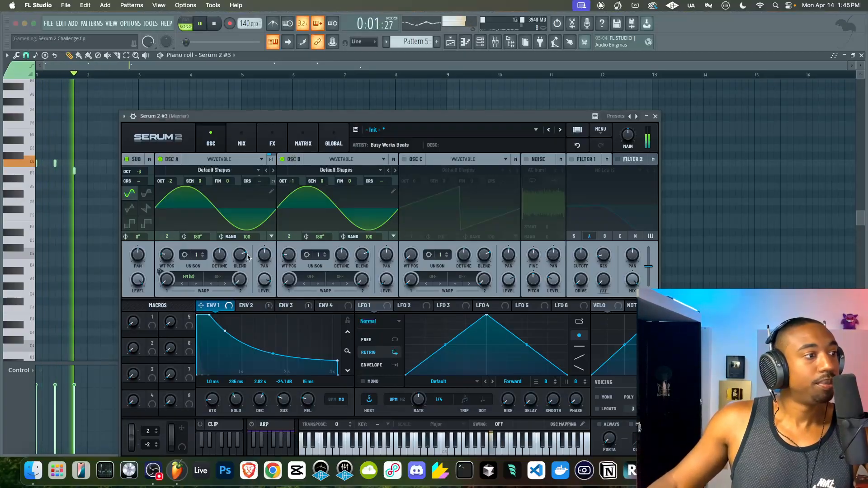
pyautogui.moveTo(137, 281)
pyautogui.mouseDown()
pyautogui.moveTo(139, 293)
pyautogui.moveTo(129, 297)
pyautogui.moveTo(133, 278)
pyautogui.mouseUp()
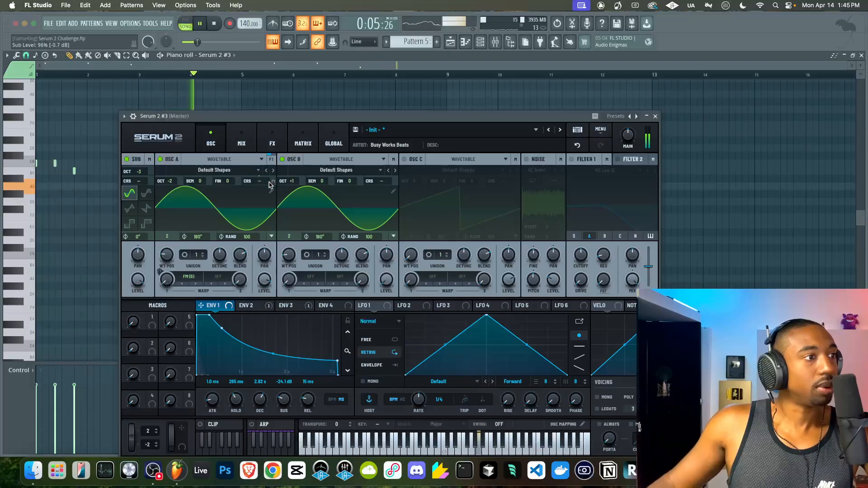
# Step: Add a Distortion effect to the main effects chain and set its drive to 72%
pyautogui.click(272, 137)
pyautogui.click(156, 174)
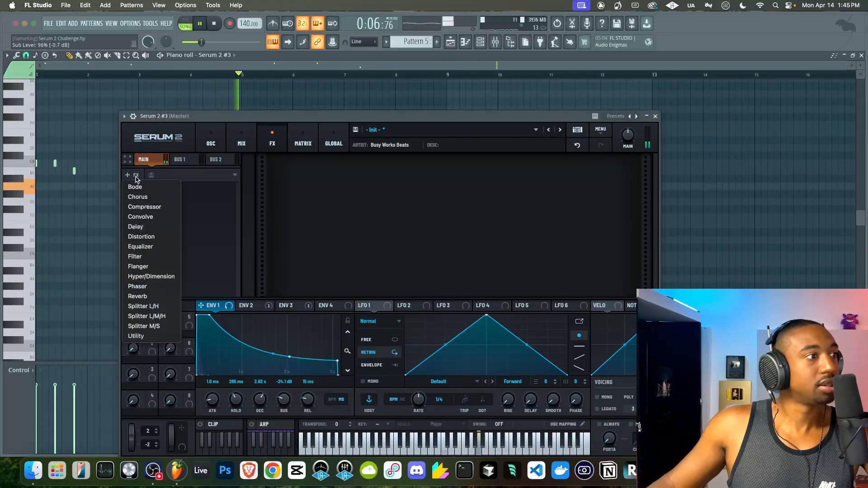
pyautogui.click(162, 234)
pyautogui.moveTo(543, 173); pyautogui.dragTo(550, 131)
pyautogui.moveTo(542, 169)
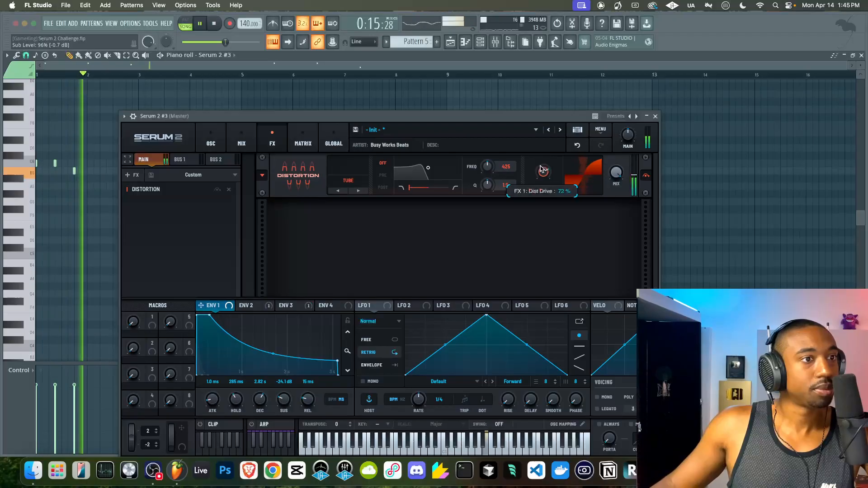
# Step: Change the distortion type to Softclip, adjust its drive to 80%, and stop playback
pyautogui.click(359, 191)
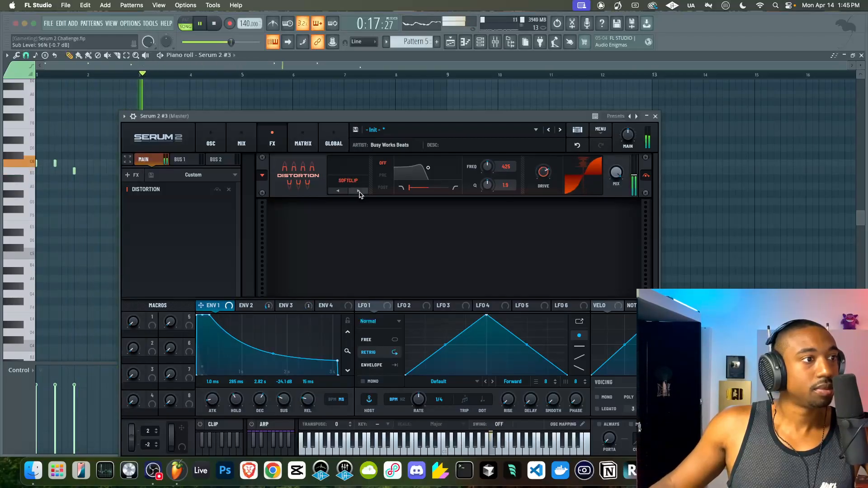
pyautogui.moveTo(539, 174)
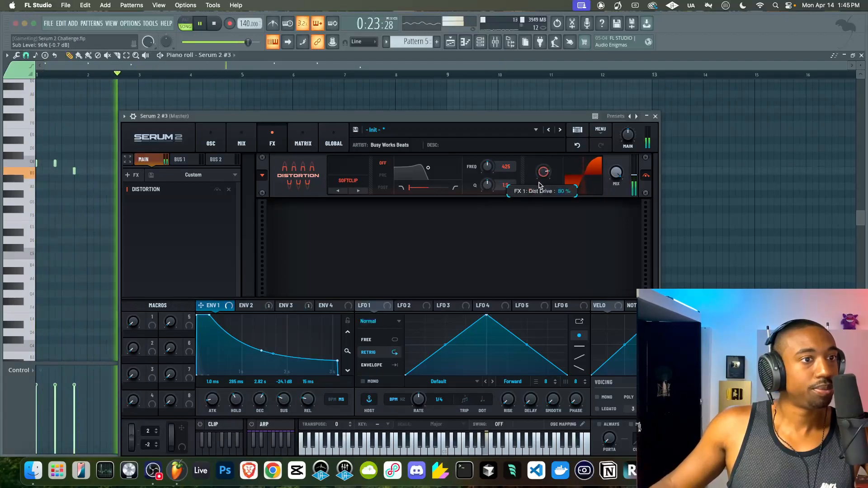
pyautogui.press('space')
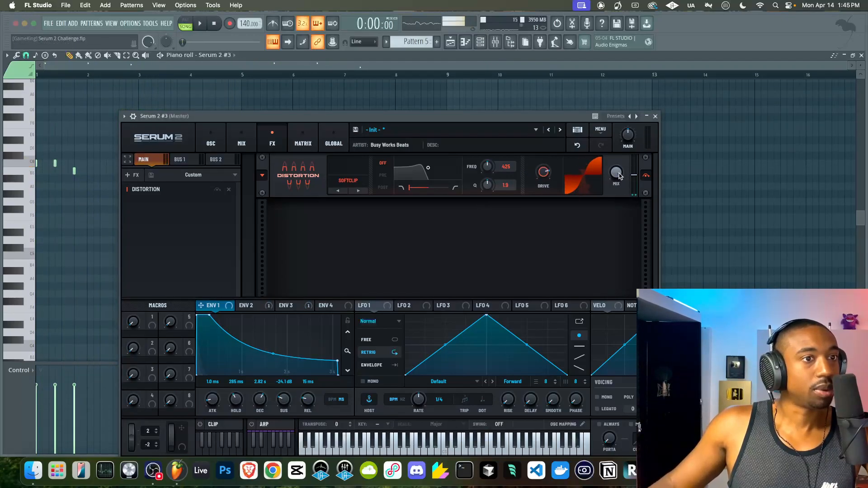
# Step: Check the existing envelopes and assign Env 3 as the modulation source of the distortion mix
pyautogui.rightClick(617, 179)
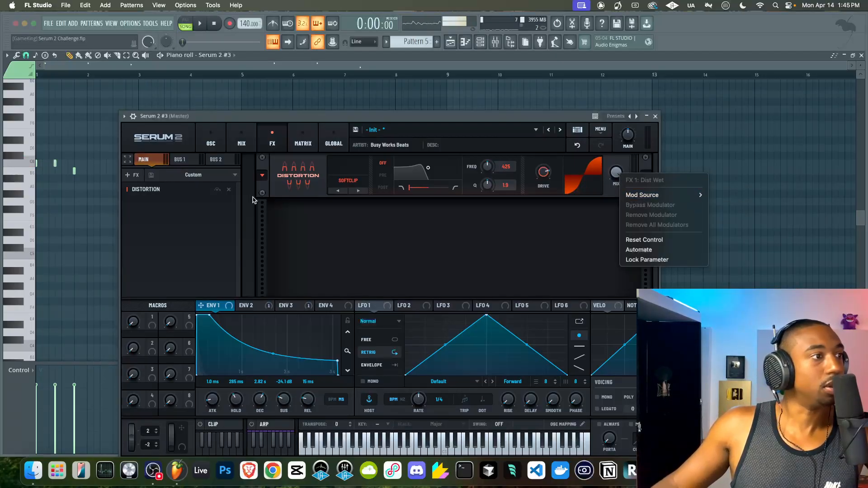
pyautogui.click(226, 143)
pyautogui.click(250, 305)
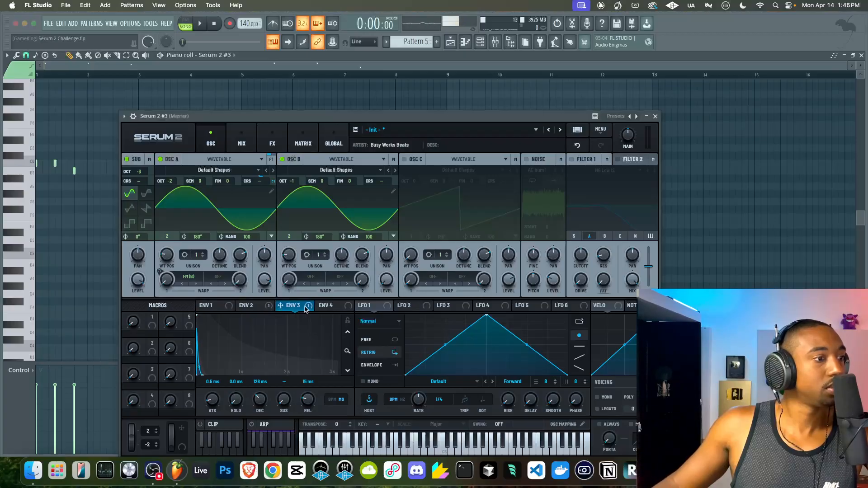
pyautogui.click(317, 306)
pyautogui.click(303, 310)
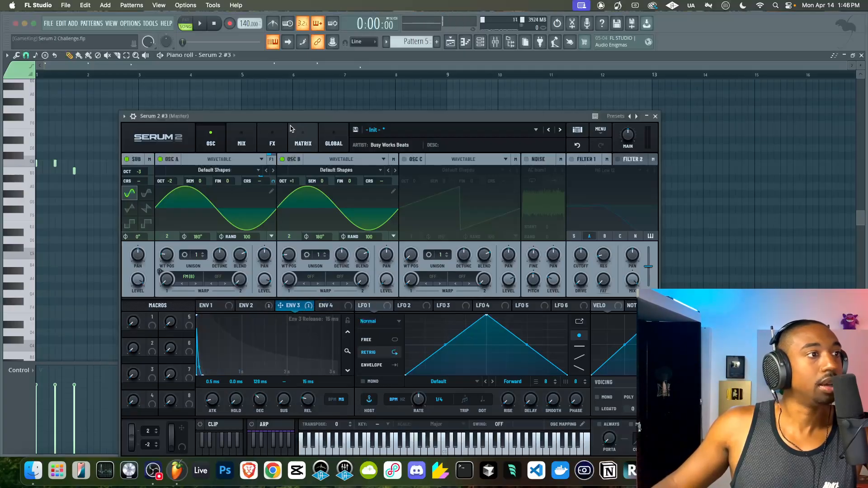
pyautogui.click(242, 133)
pyautogui.click(272, 137)
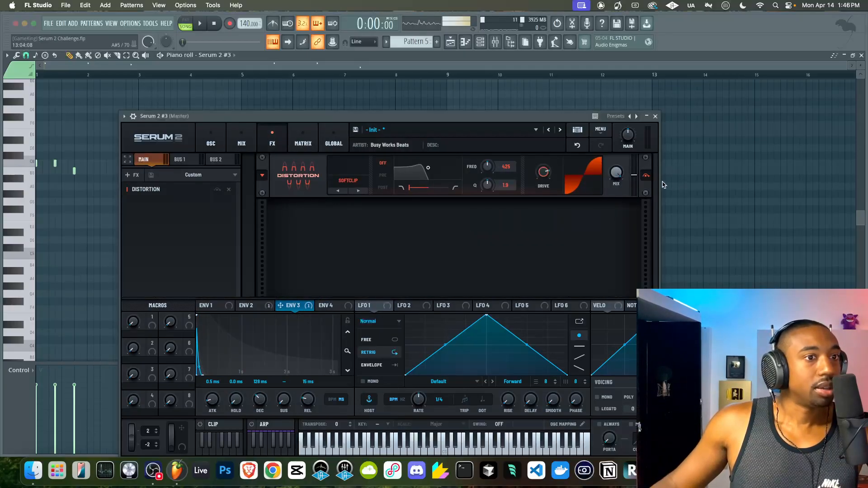
pyautogui.rightClick(615, 173)
pyautogui.moveTo(645, 196)
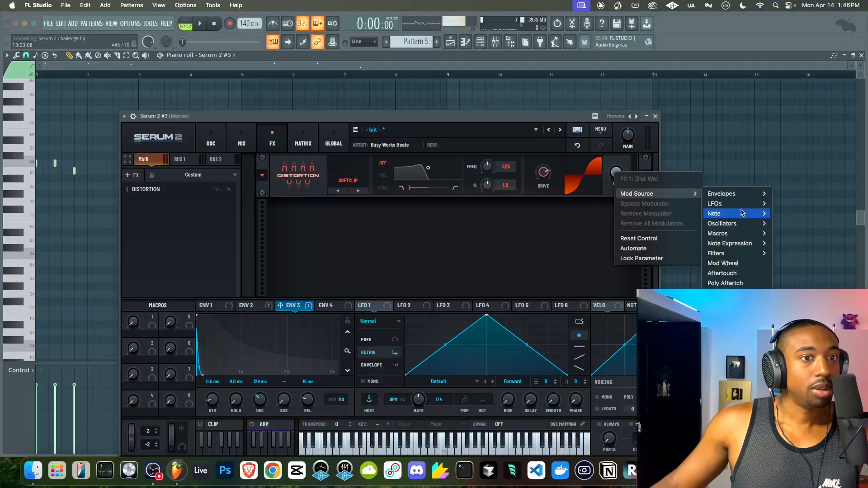
pyautogui.click(790, 213)
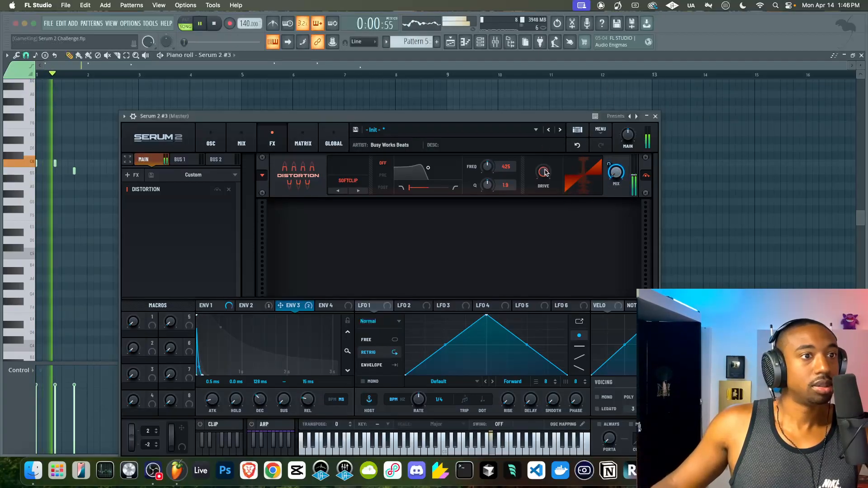
# Step: Audition the Diode 1, Diode 2 and Zero-Square distortion types on Pattern 5, and return to Softclip
pyautogui.press('space')
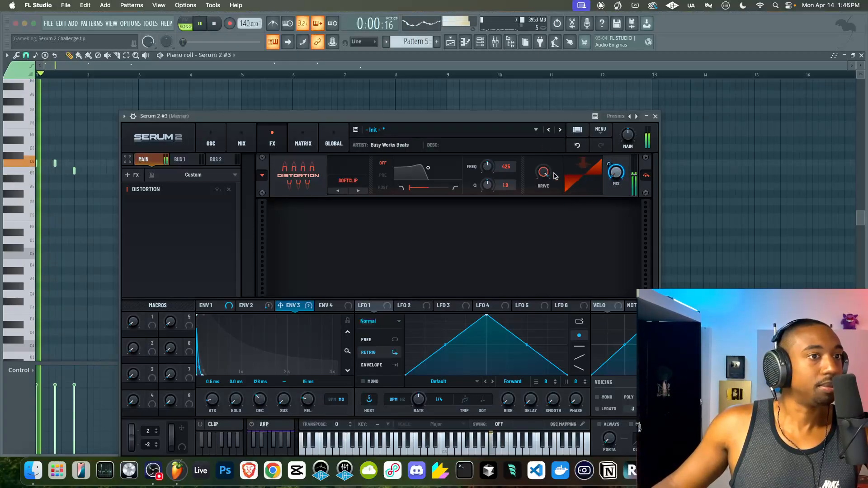
pyautogui.press('space')
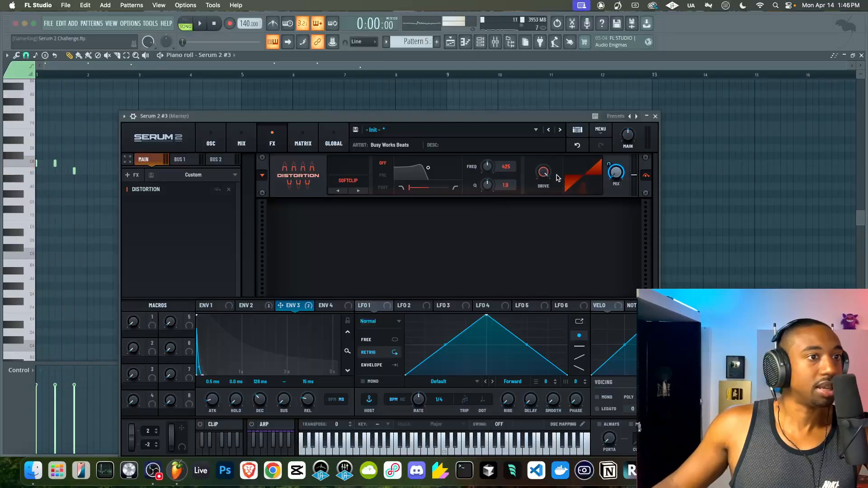
pyautogui.press('space')
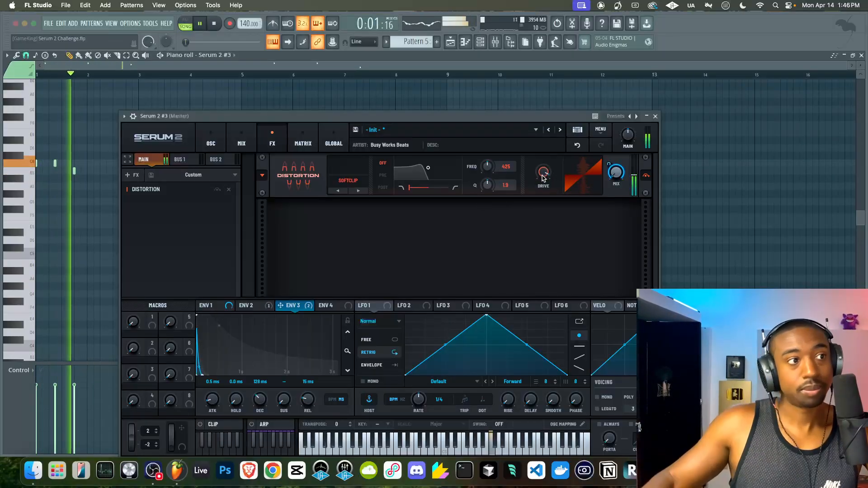
pyautogui.click(359, 191)
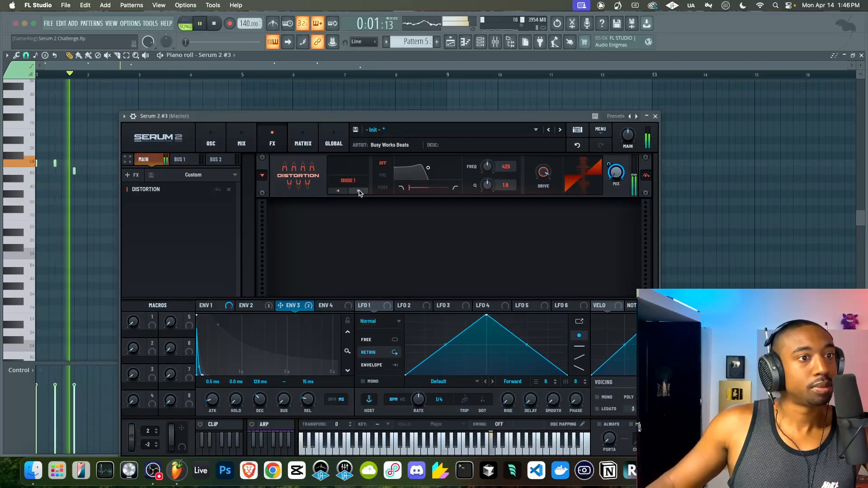
pyautogui.click(360, 190)
pyautogui.click(359, 191)
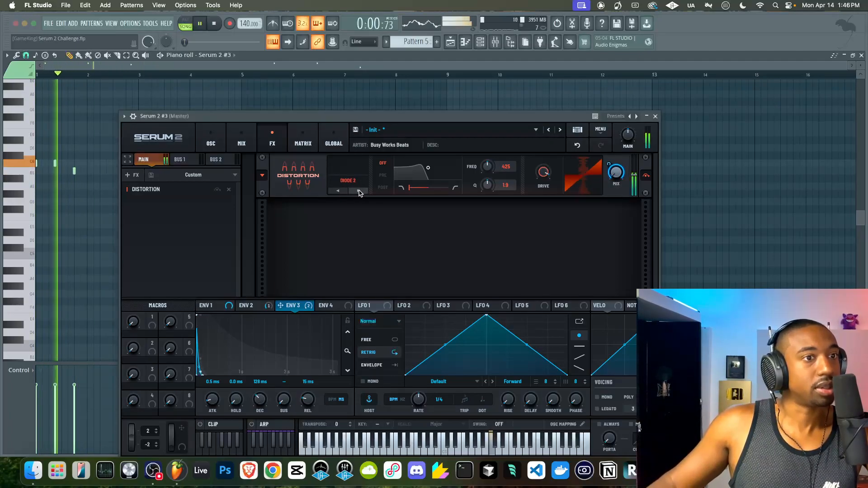
pyautogui.click(359, 191)
pyautogui.click(359, 191)
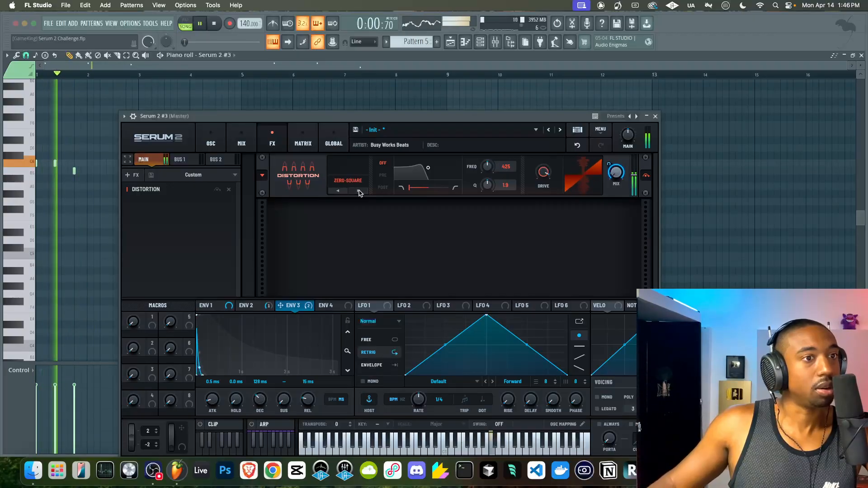
pyautogui.press('space')
pyautogui.click(339, 191)
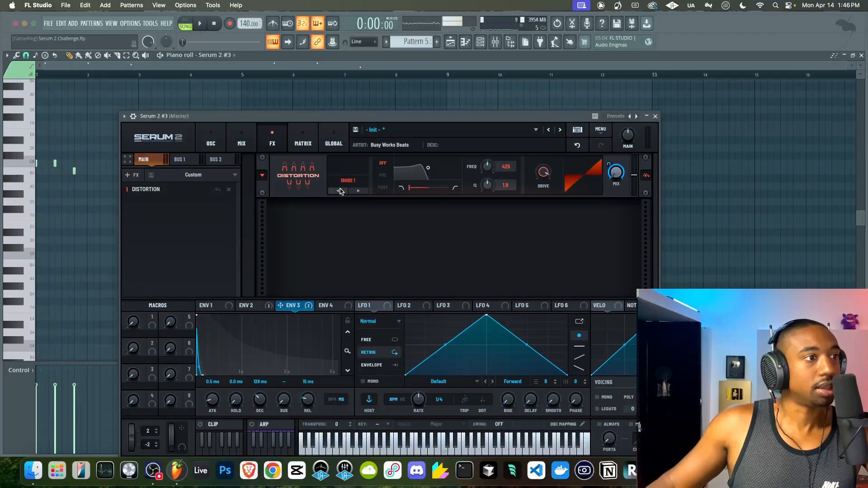
# Step: Adjust the base amount of the Env 3-modulated distortion mix while Pattern 5 plays
pyautogui.press('space')
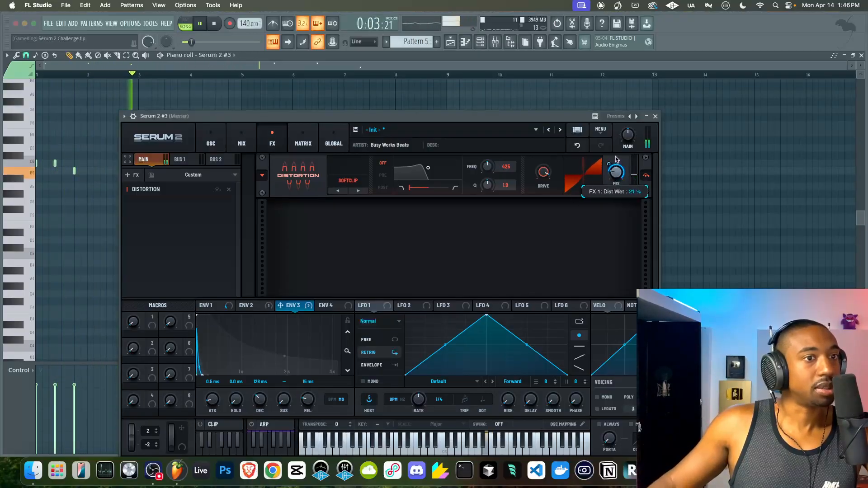
pyautogui.moveTo(618, 152); pyautogui.dragTo(618, 150)
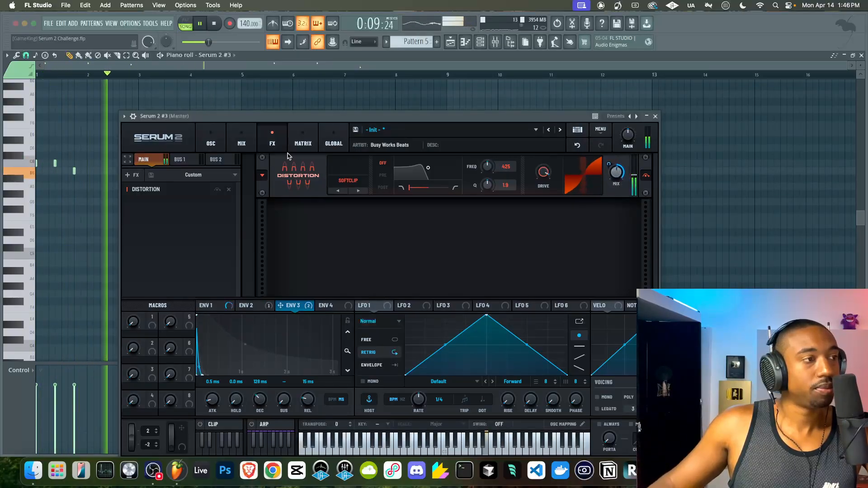
# Step: Examine the sub and oscillator levels and routing in Serum 2 #3's internal mixer, and return to the oscillators
pyautogui.click(217, 145)
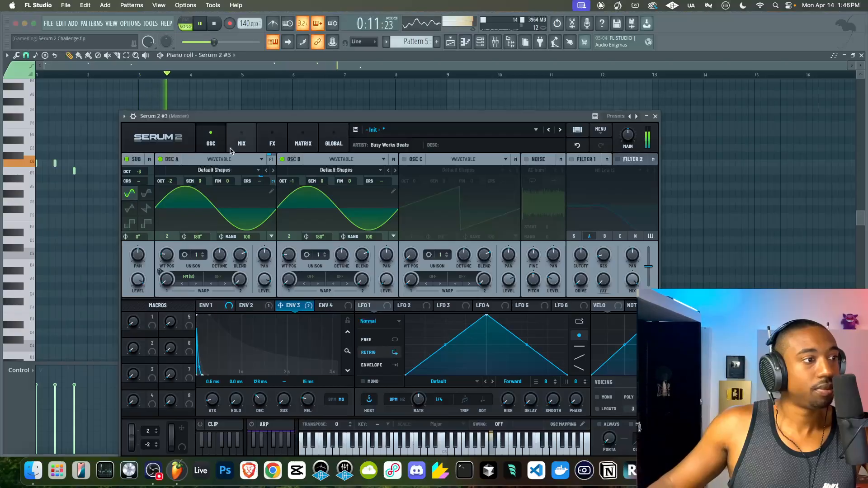
pyautogui.click(273, 139)
pyautogui.click(241, 141)
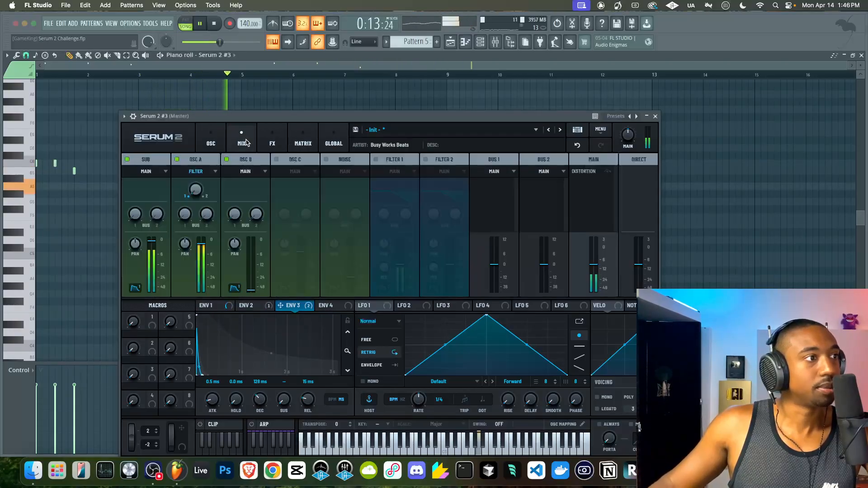
pyautogui.click(211, 140)
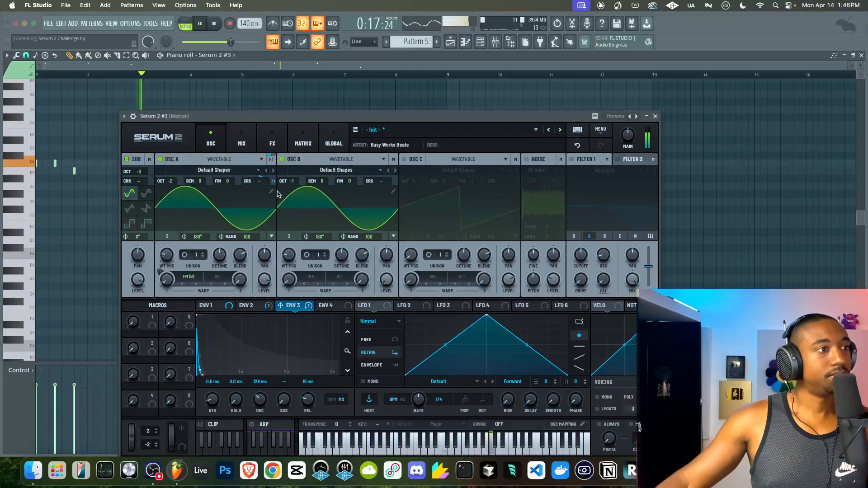
# Step: Lower the Env 3 modulation amount on FX 1 Dist Wet and set the A Coarse Pitch amount to 9% in the matrix
pyautogui.click(303, 140)
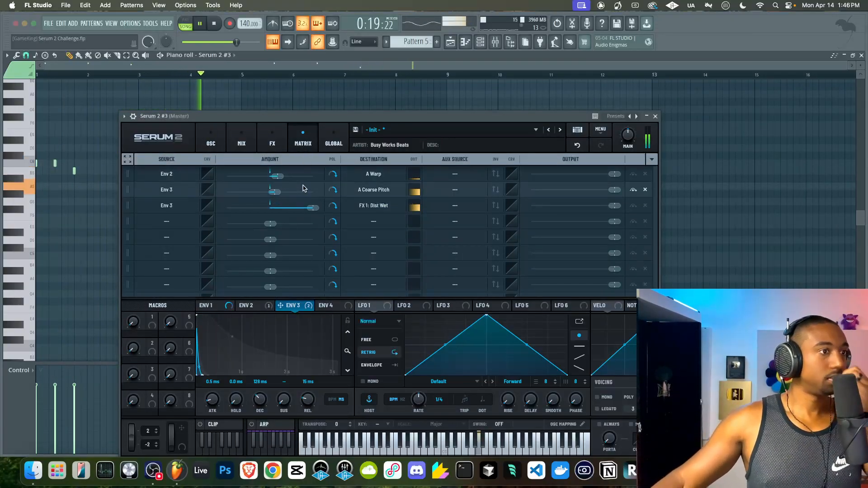
pyautogui.moveTo(311, 209); pyautogui.dragTo(276, 194)
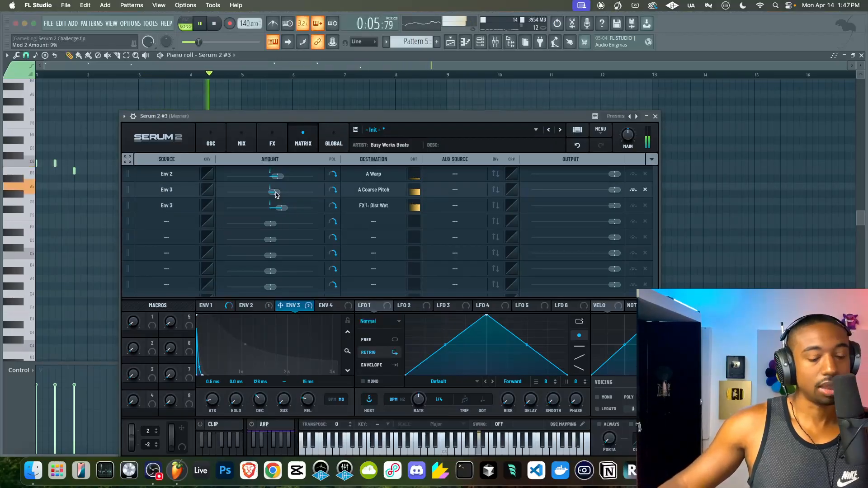
pyautogui.click(210, 140)
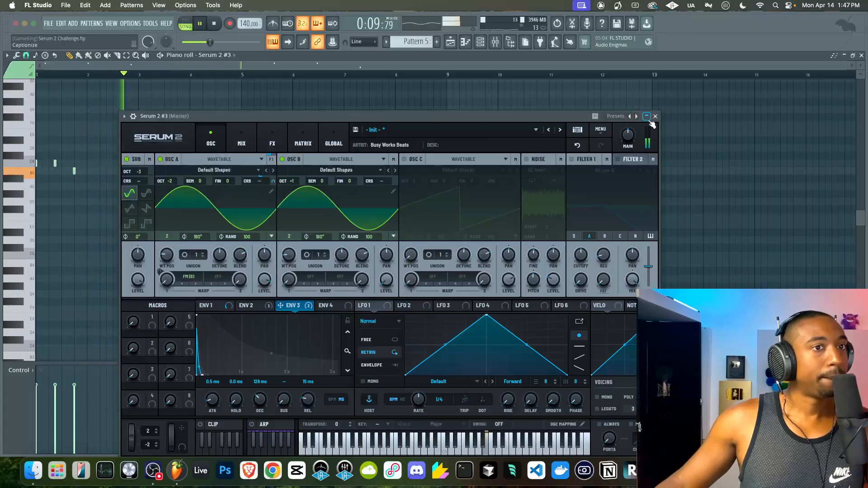
# Step: Shorten Env 1's decay to 2.37 s and switch the Serum 2 #3 voicing to mono
pyautogui.click(207, 306)
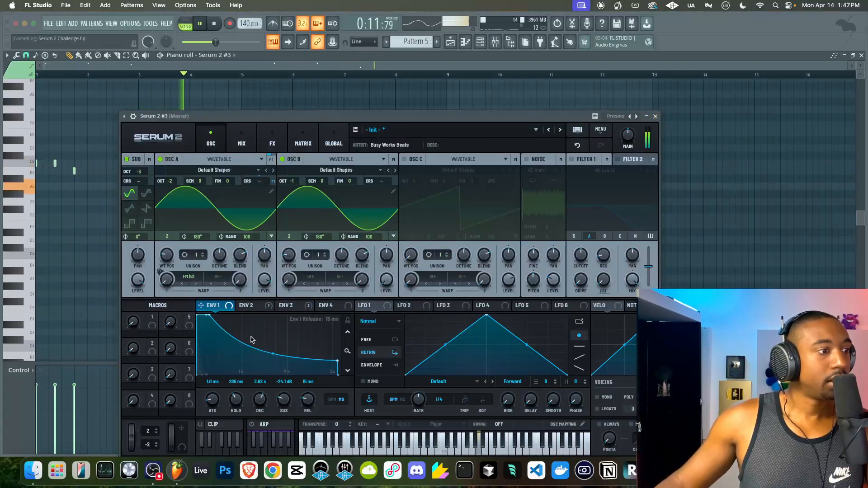
pyautogui.moveTo(260, 398)
pyautogui.mouseDown()
pyautogui.moveTo(255, 406)
pyautogui.moveTo(256, 394)
pyautogui.mouseUp()
pyautogui.press('space')
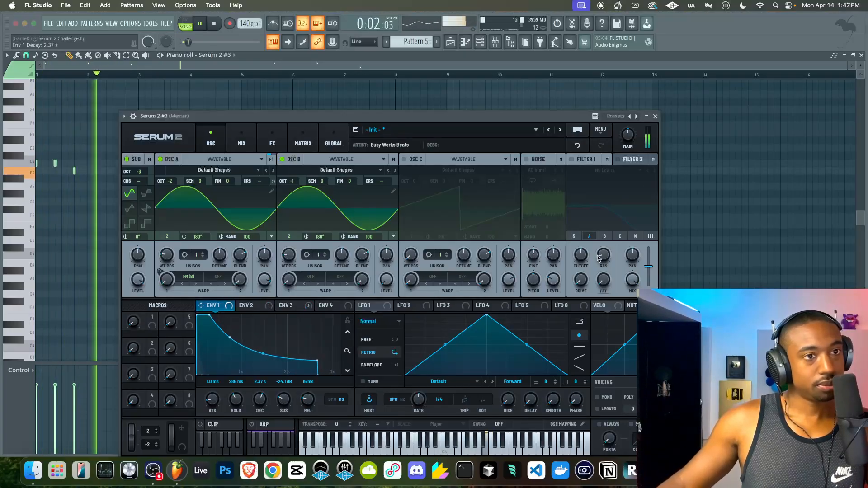
pyautogui.press('space')
pyautogui.click(597, 397)
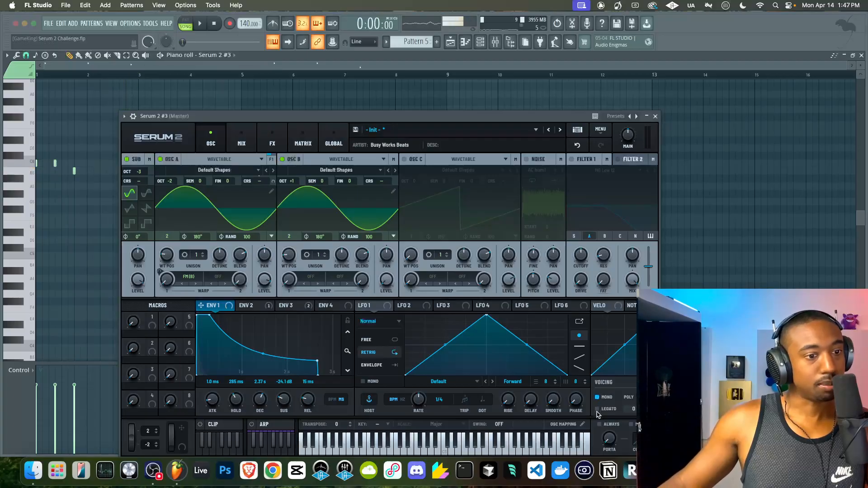
# Step: Close the Serum 2 #3 window, show the channel rack, stop playback and undo the last step sequencer edit
pyautogui.moveTo(516, 117); pyautogui.dragTo(474, 70)
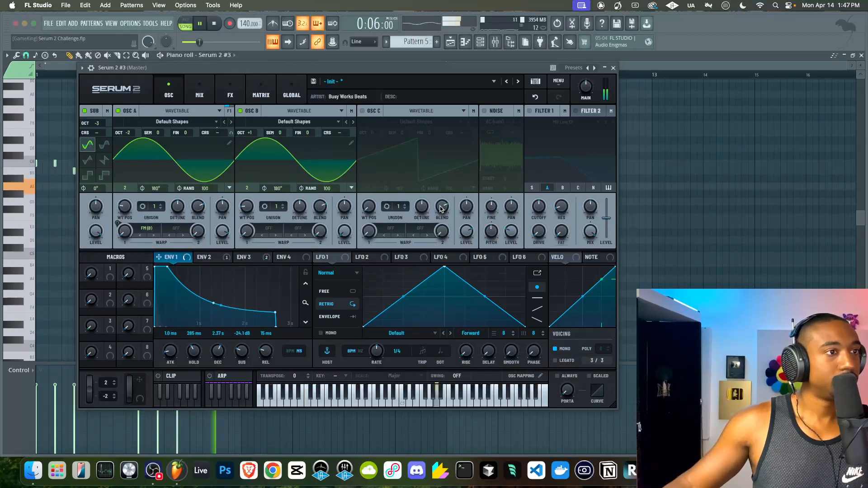
pyautogui.click(613, 68)
pyautogui.click(480, 42)
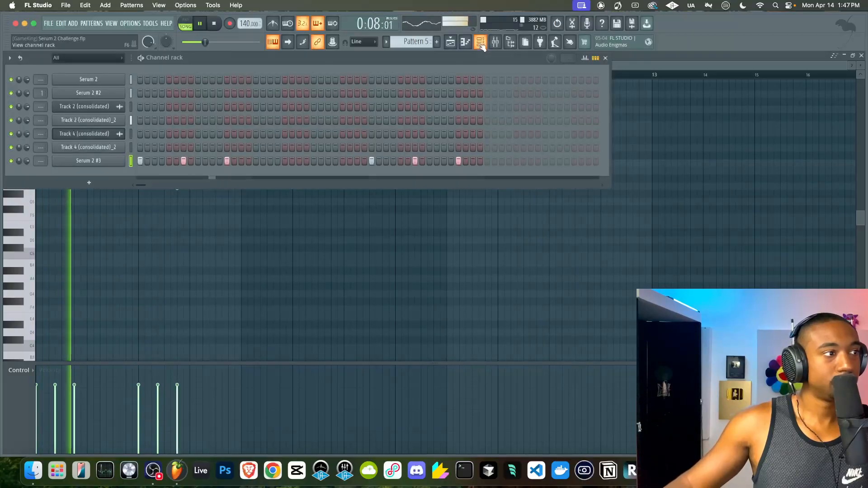
pyautogui.press('space')
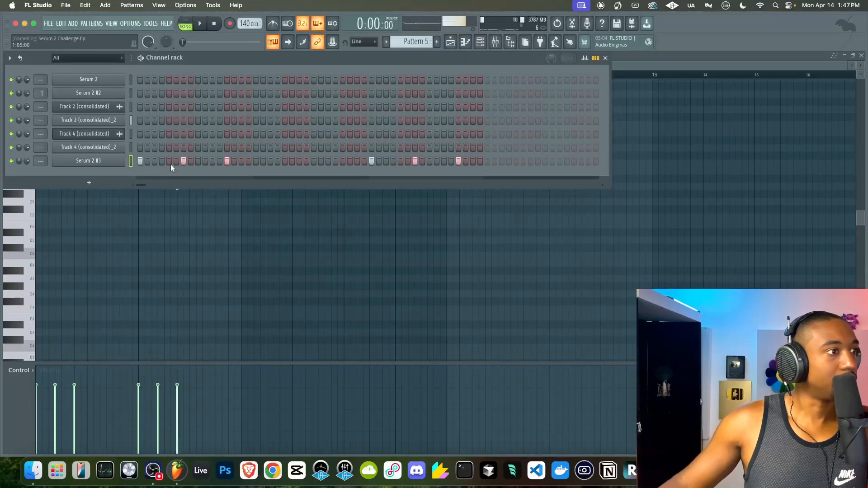
pyautogui.press('super+z')
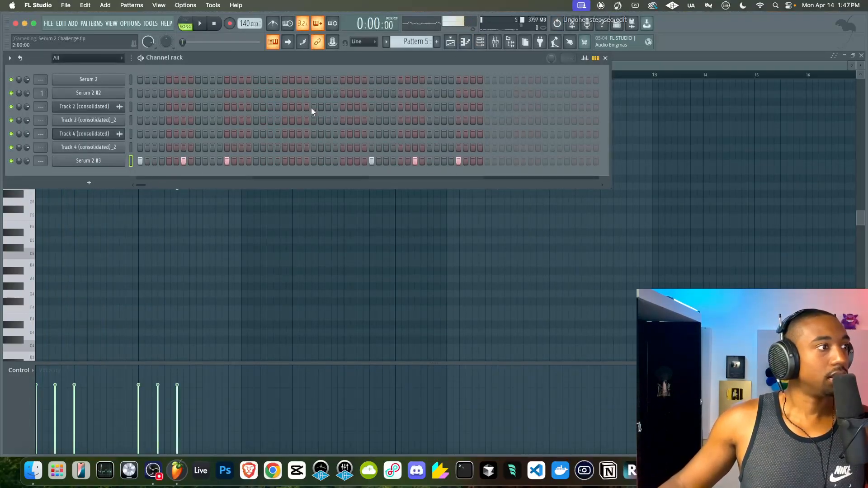
# Step: Set up Pattern 6 with a single Serum 2 #3 note on the first step and audition it
pyautogui.moveTo(413, 42); pyautogui.dragTo(412, 37)
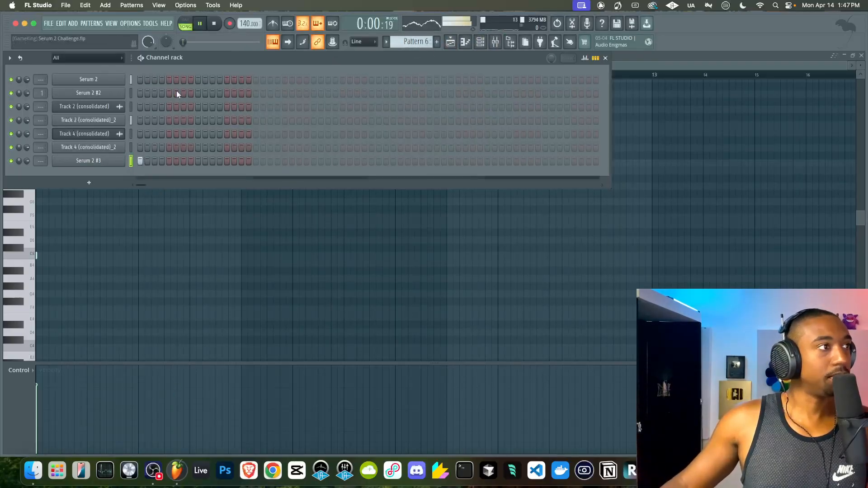
pyautogui.rightClick(125, 162)
pyautogui.click(124, 160)
pyautogui.rightClick(124, 160)
pyautogui.click(138, 161)
pyautogui.press('space')
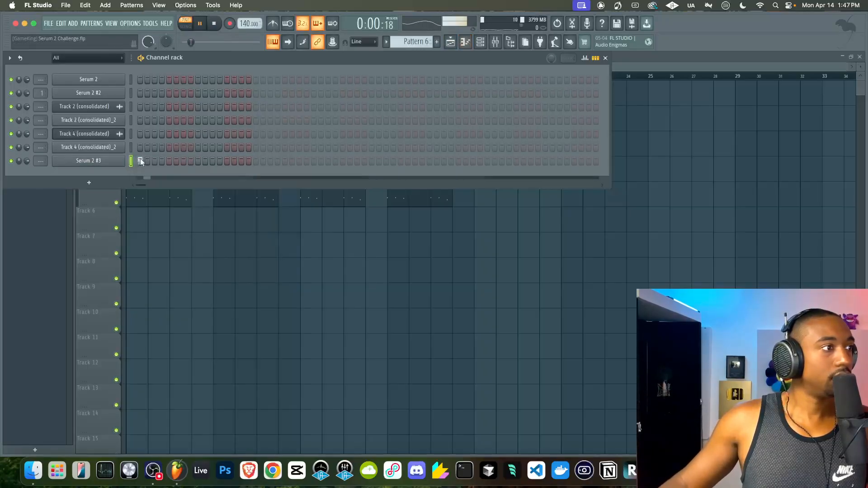
pyautogui.rightClick(112, 161)
pyautogui.click(143, 160)
pyautogui.press('space')
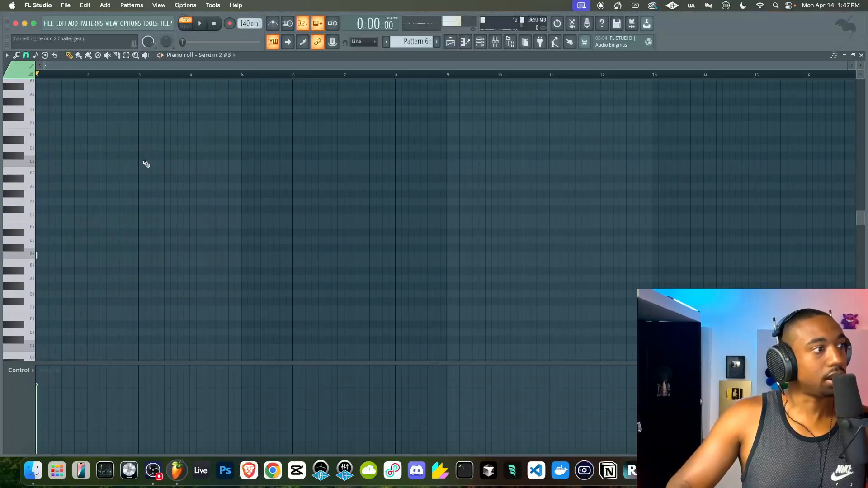
pyautogui.press('space')
pyautogui.press('space')
# Step: Place Pattern 6 at bar 1 of Track 6 and consolidate the track to a WAV audio clip
pyautogui.click(464, 43)
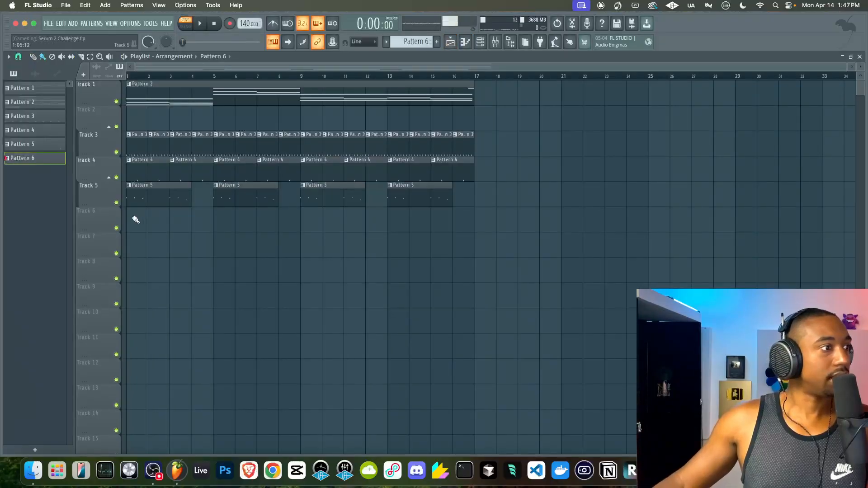
pyautogui.rightClick(113, 217)
pyautogui.moveTo(172, 367)
pyautogui.click(203, 367)
pyautogui.click(523, 366)
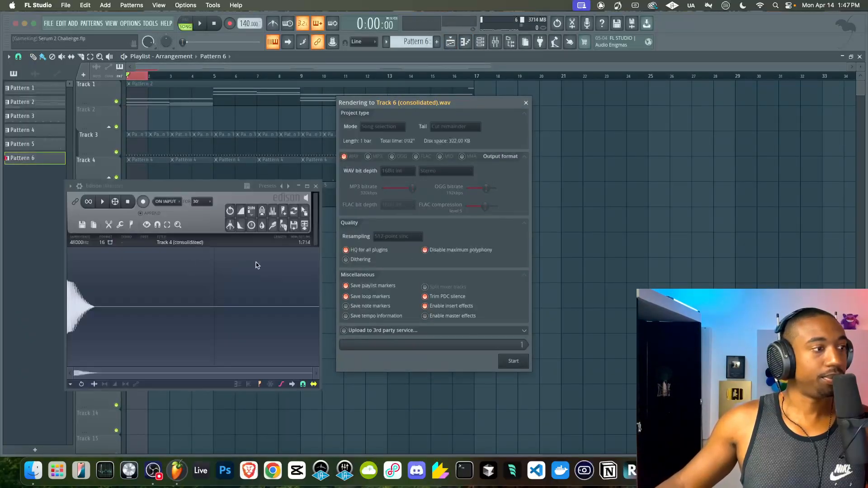
pyautogui.click(316, 186)
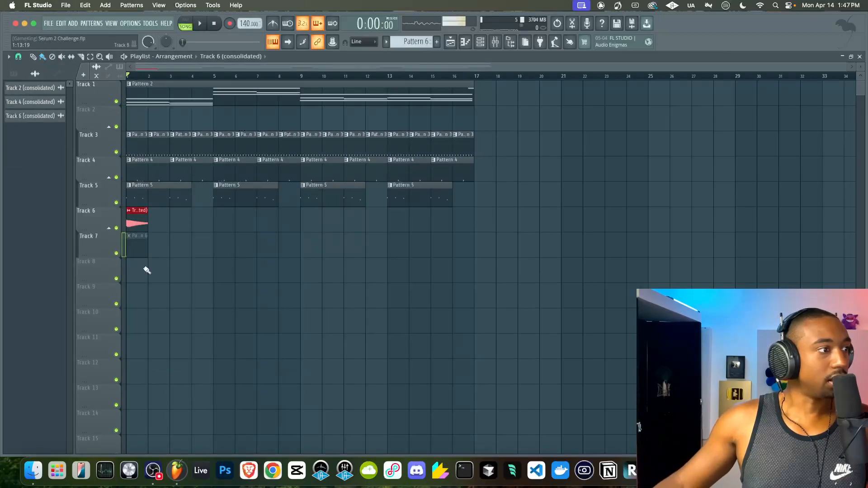
# Step: Raise the precomputed Boost effect on the Track 6 (consolidated) audio clip
pyautogui.doubleClick(135, 221)
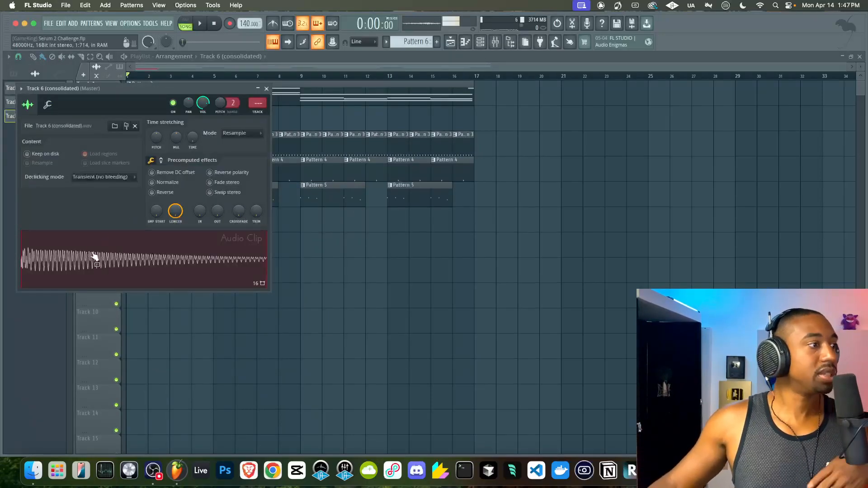
pyautogui.click(161, 160)
pyautogui.moveTo(156, 176); pyautogui.dragTo(156, 168)
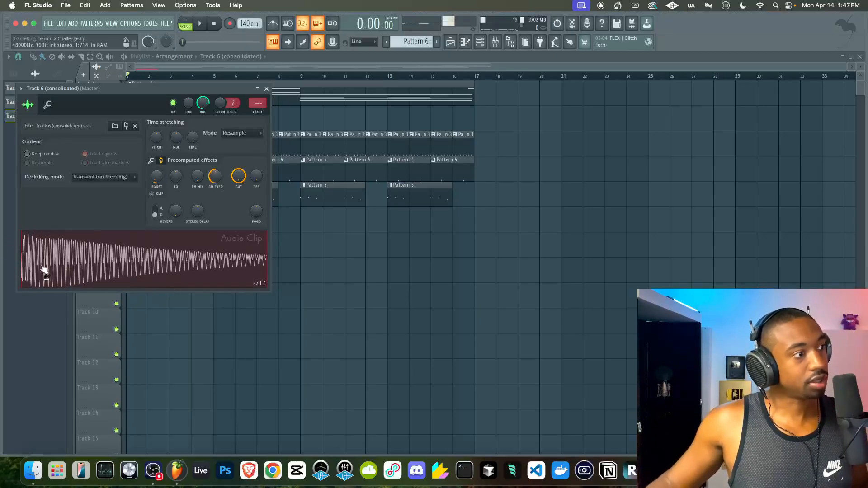
# Step: Load the Track 6 (consolidated) audio into the Edison editor and delete the marker at its start
pyautogui.rightClick(97, 263)
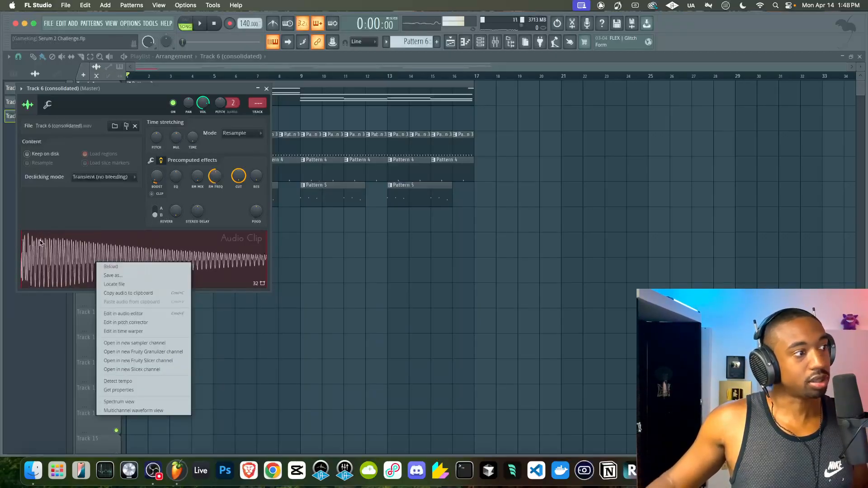
pyautogui.click(123, 313)
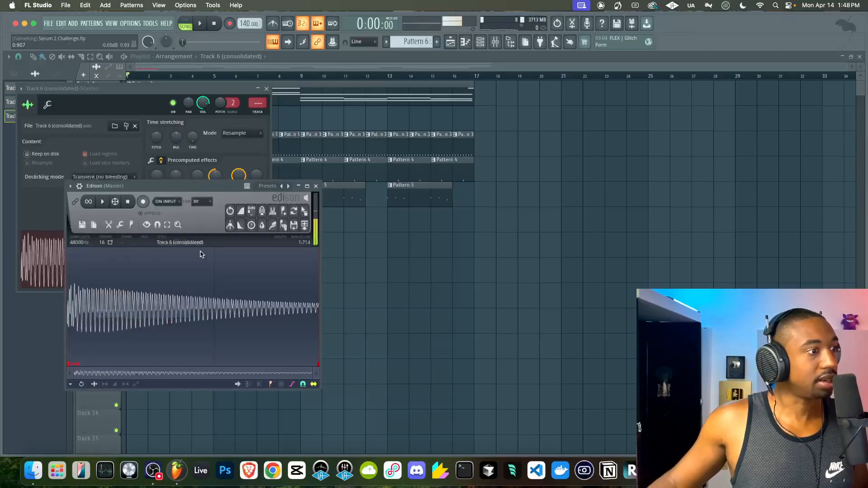
pyautogui.rightClick(74, 364)
pyautogui.click(87, 375)
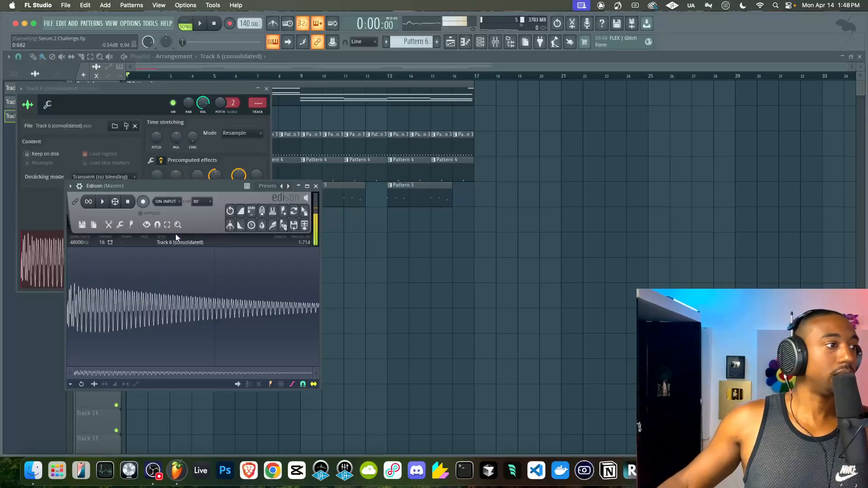
# Step: Send the bass sample from Edison to the channel rack as a new Track 6 (consolidated)_2 sampler channel
pyautogui.click(482, 42)
pyautogui.click(221, 216)
pyautogui.moveTo(246, 185); pyautogui.dragTo(270, 234)
pyautogui.moveTo(105, 186); pyautogui.dragTo(106, 187)
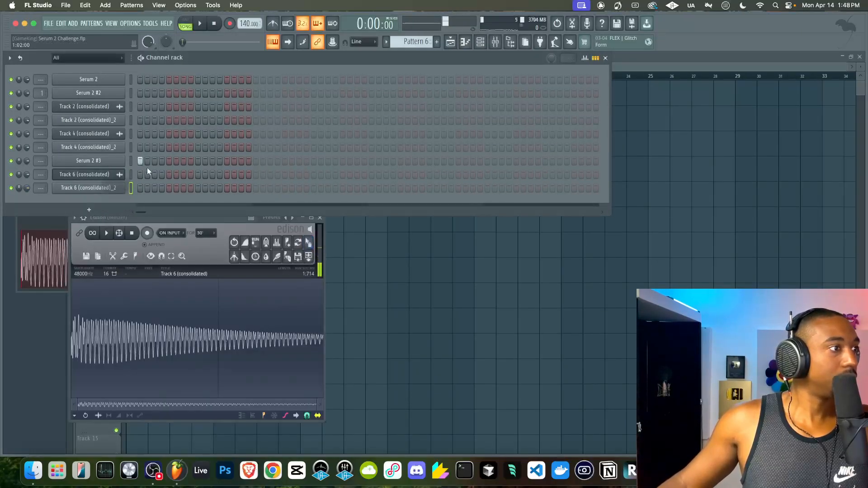
# Step: Move the Pattern 5 notes from Serum 2 #3 to the Track 6 (consolidated)_2 channel
pyautogui.scroll(1, 409, 42)
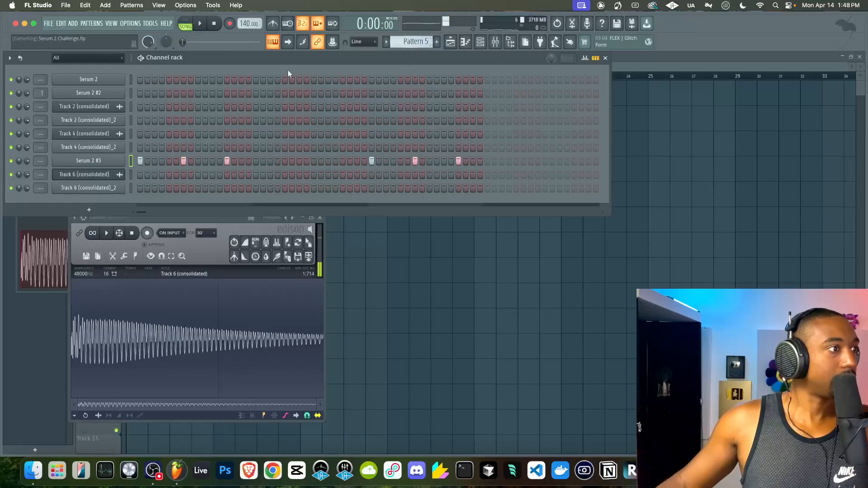
pyautogui.press('super+x')
pyautogui.press('super+v')
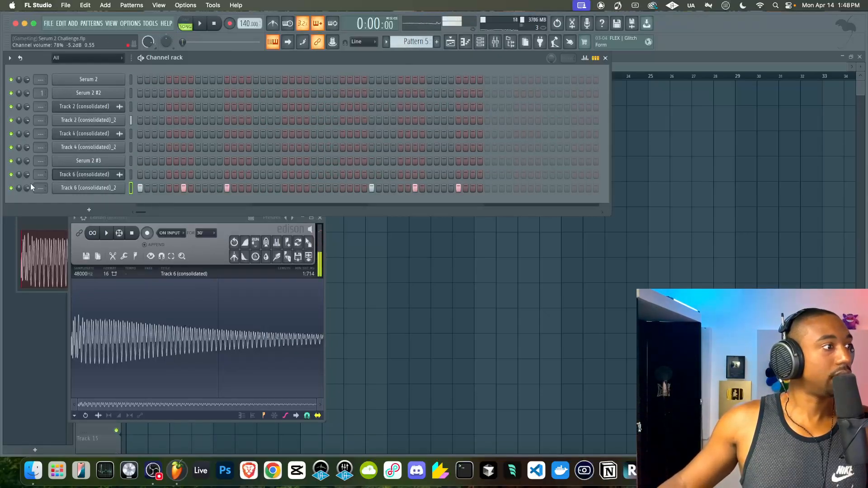
# Step: Delete the consolidated audio clip on Track 6 and the Pattern 6 clip on Track 7, and play the song
pyautogui.rightClick(423, 317)
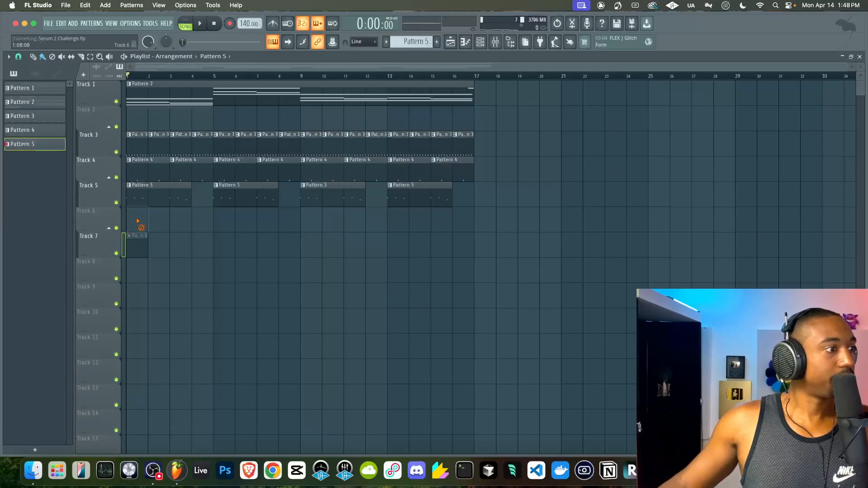
pyautogui.press('space')
pyautogui.rightClick(136, 244)
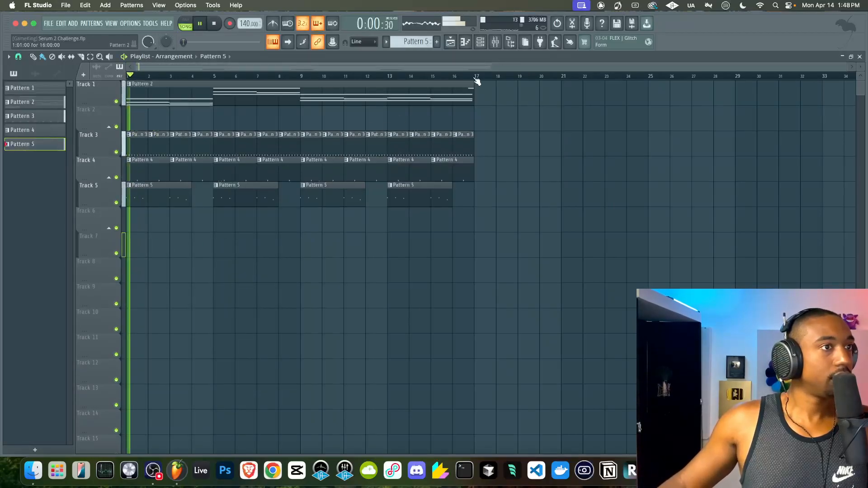
# Step: Adjust the Track 6 (consolidated)_2 channel volume during playback and set the channel to cut itself
pyautogui.click(480, 42)
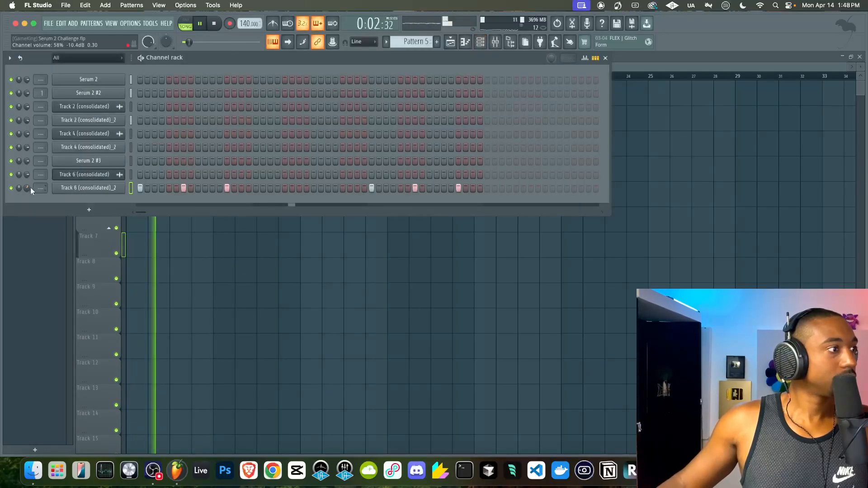
pyautogui.click(74, 188)
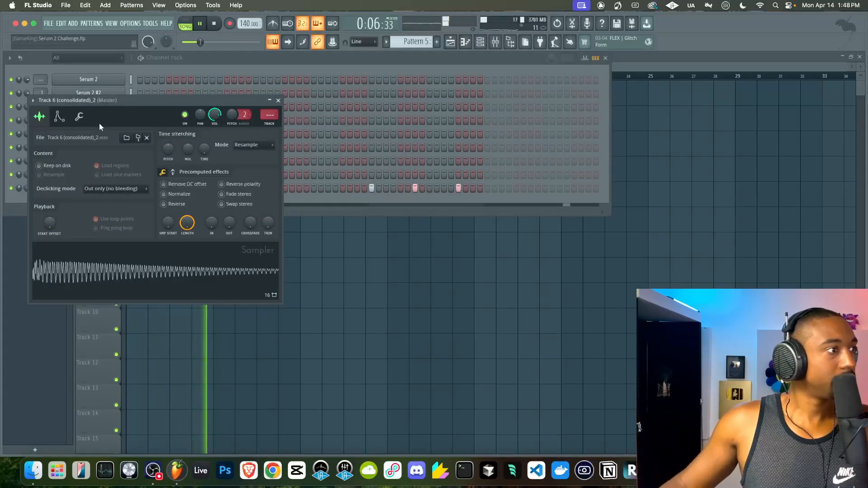
pyautogui.press('space')
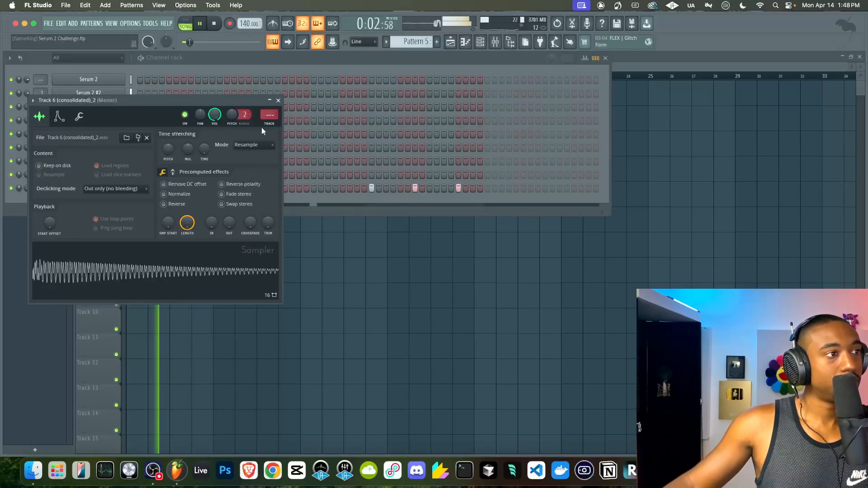
pyautogui.click(278, 100)
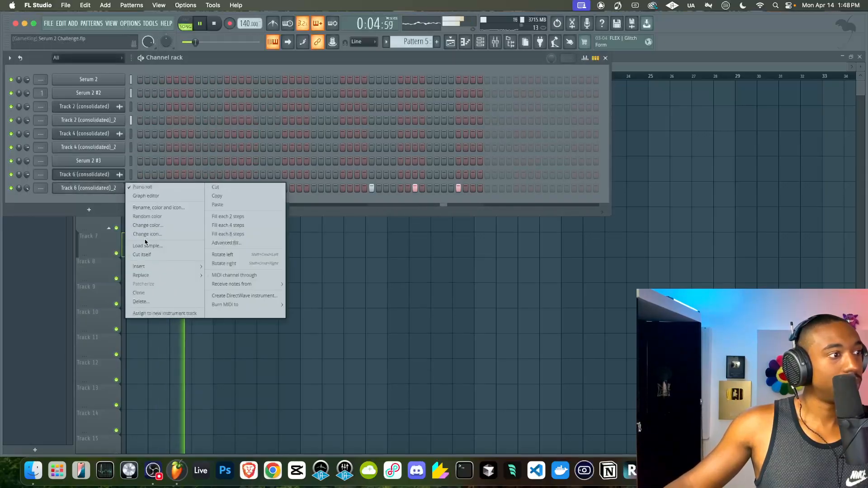
pyautogui.click(140, 254)
# Step: Shape the Track 6 (consolidated)_2 sample with the precomputed Boost, Clip and EQ effects while auditioning it
pyautogui.click(116, 188)
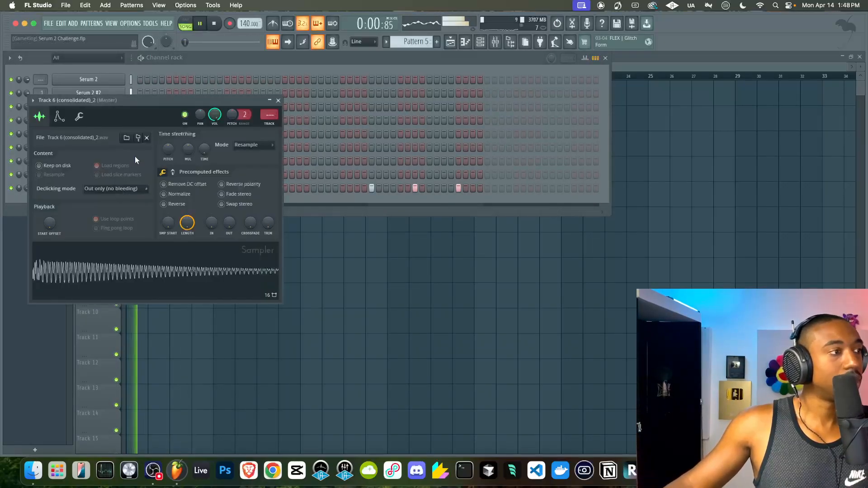
pyautogui.click(173, 171)
pyautogui.press('space')
pyautogui.moveTo(189, 192)
pyautogui.mouseDown()
pyautogui.moveTo(190, 174)
pyautogui.moveTo(188, 189)
pyautogui.mouseUp()
pyautogui.press('space')
pyautogui.press('space')
pyautogui.press('space')
pyautogui.press('space')
pyautogui.moveTo(171, 187)
pyautogui.mouseDown()
pyautogui.moveTo(168, 198)
pyautogui.moveTo(195, 199)
pyautogui.moveTo(195, 208)
pyautogui.moveTo(176, 185)
pyautogui.moveTo(170, 190)
pyautogui.mouseUp()
pyautogui.press('space')
# Step: Try the Pogo effect on the Track 6 (consolidated)_2 sample and return it to 0%
pyautogui.moveTo(268, 222)
pyautogui.mouseDown()
pyautogui.moveTo(270, 235)
pyautogui.moveTo(270, 225)
pyautogui.mouseUp()
pyautogui.press('space')
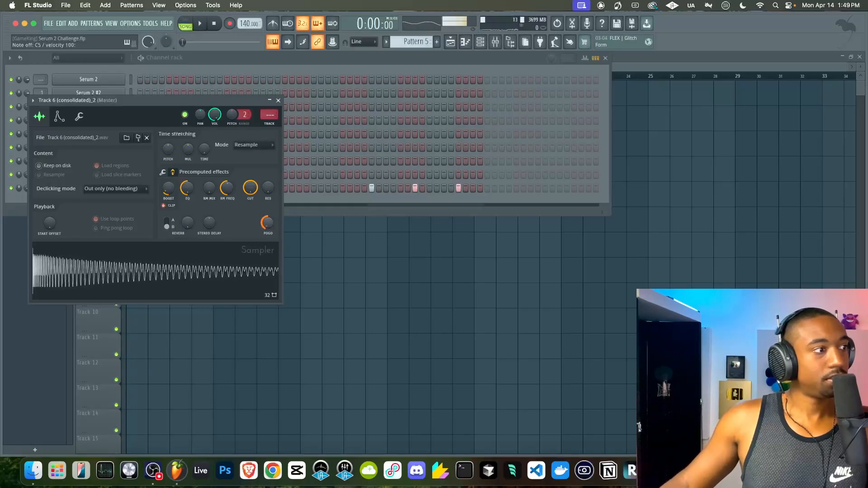
pyautogui.moveTo(270, 226); pyautogui.dragTo(269, 222)
pyautogui.press('space')
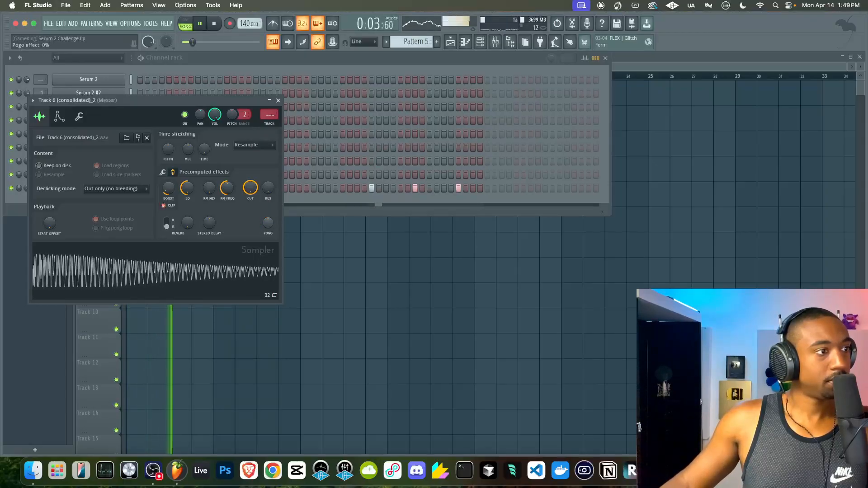
# Step: Set the sampler's stereo delay to about 13% right and open the channel's Pattern 5 notes in the piano roll
pyautogui.moveTo(209, 228); pyautogui.dragTo(209, 226)
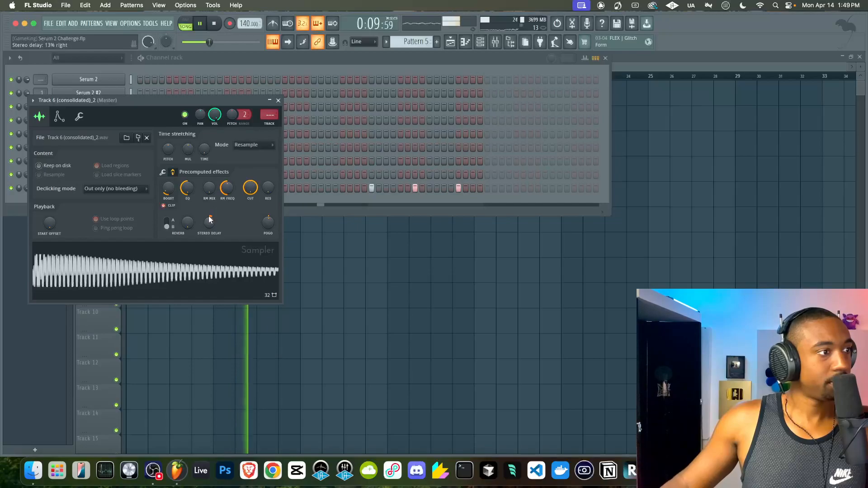
pyautogui.click(278, 100)
pyautogui.rightClick(136, 183)
pyautogui.rightClick(135, 183)
pyautogui.click(140, 185)
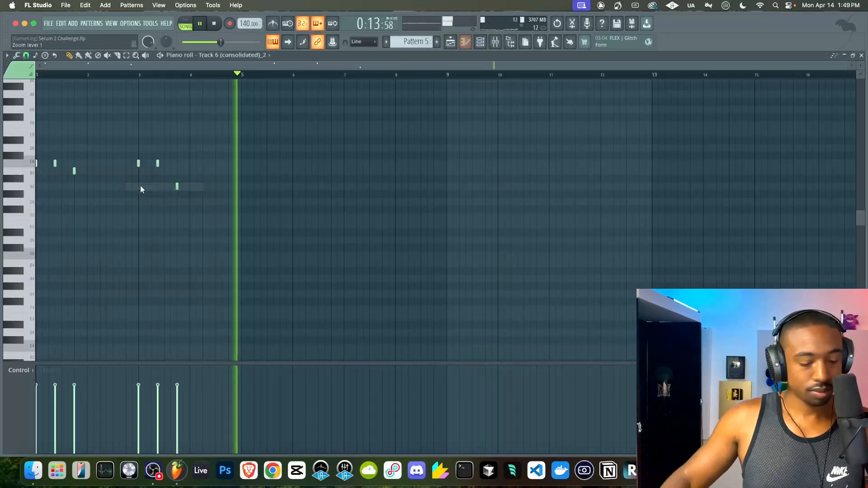
# Step: Try the Pattern 5 notes an octave lower, move them back up, and stop playback with the channel rack open
pyautogui.hotkey('ctrl', 'Down')
pyautogui.hotkey('ctrl', 'Up')
pyautogui.click(481, 42)
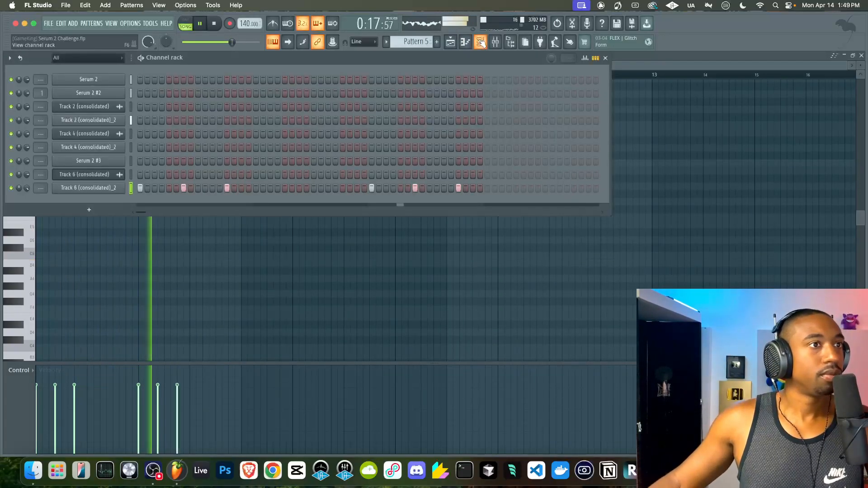
pyautogui.press('space')
# Step: Go to the empty Pattern 6, place a Serum 2 #3 note on its first step, and switch playback to pattern mode
pyautogui.scroll(-1, 414, 41)
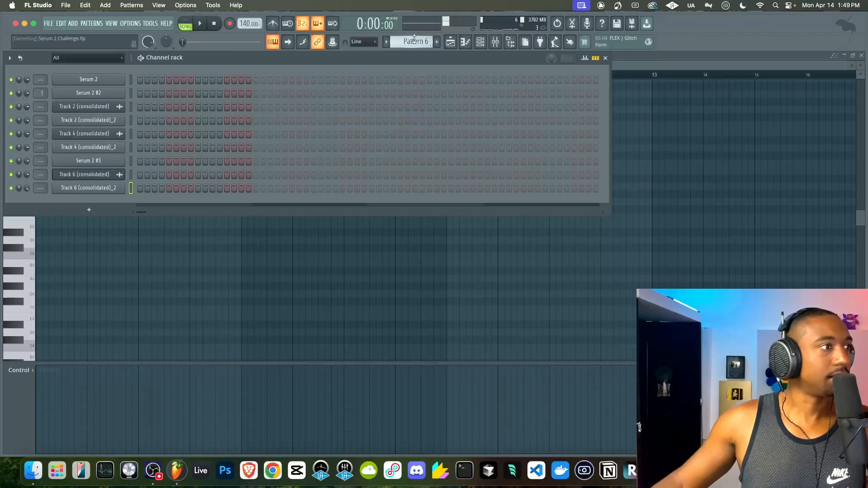
pyautogui.click(481, 42)
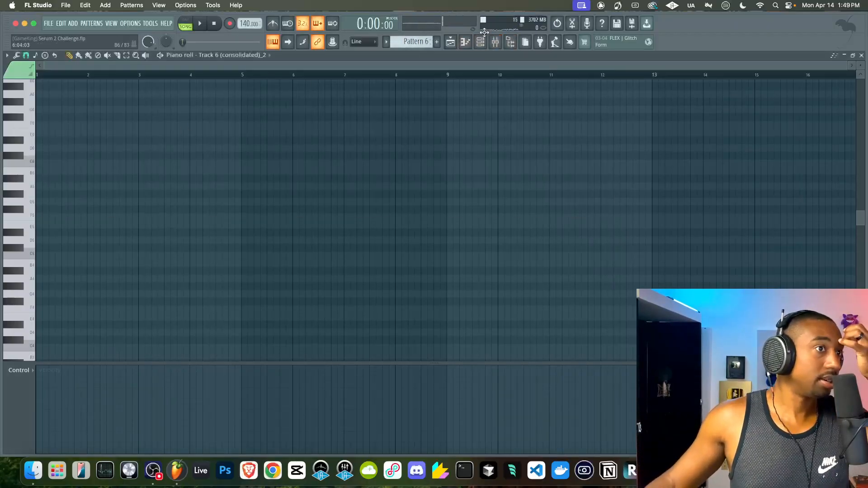
pyautogui.click(481, 42)
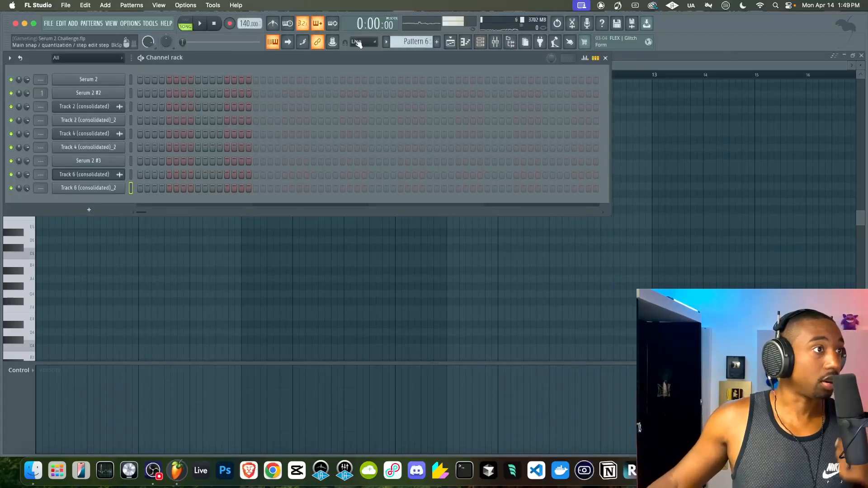
pyautogui.scroll(3, 409, 42)
pyautogui.scroll(-3, 409, 42)
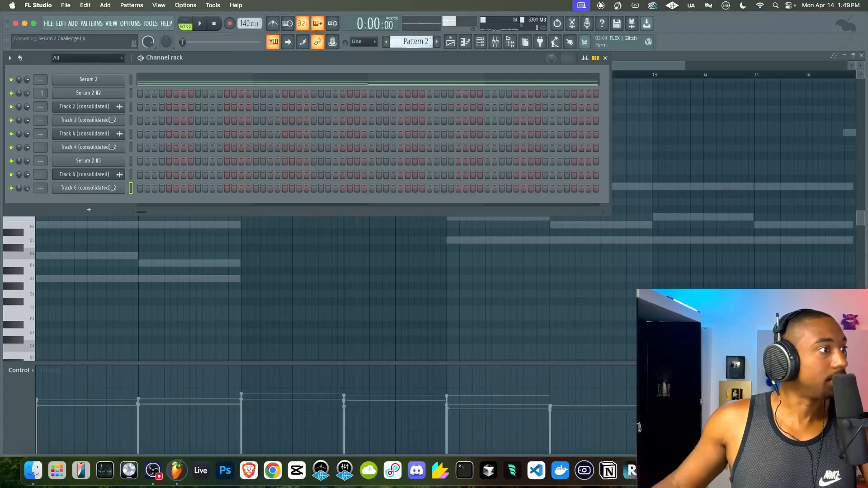
pyautogui.scroll(2, 410, 42)
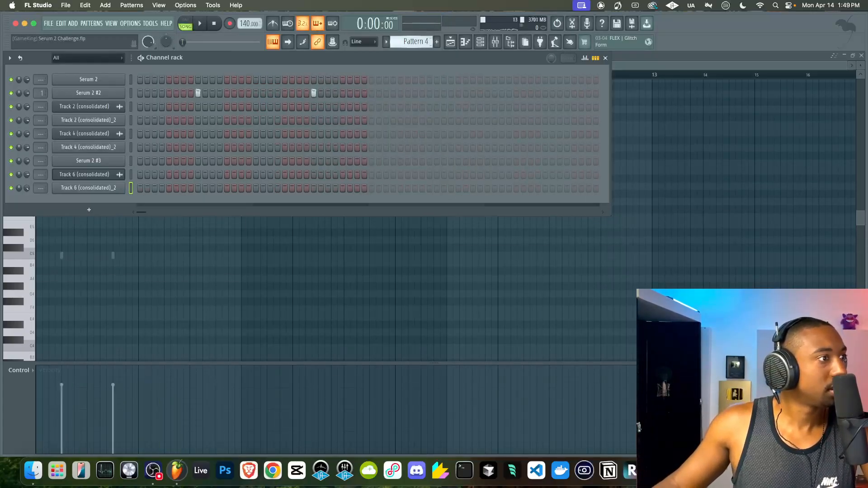
pyautogui.scroll(-1, 409, 41)
pyautogui.scroll(-2, 411, 40)
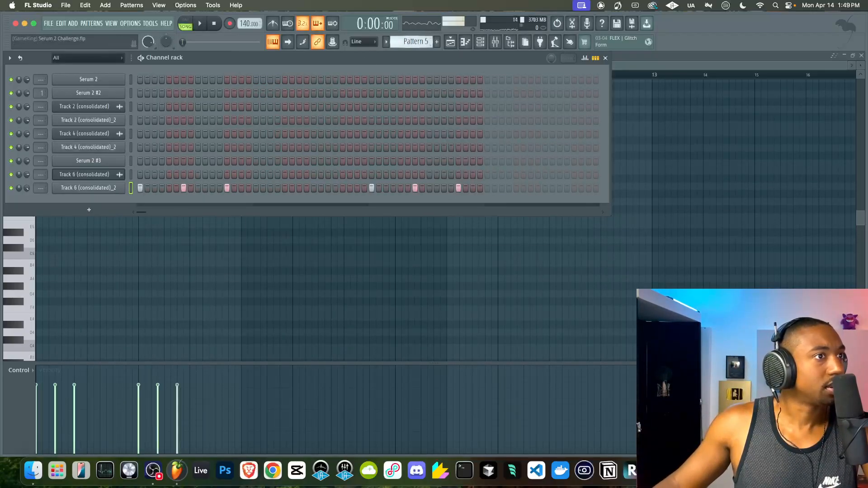
pyautogui.click(140, 161)
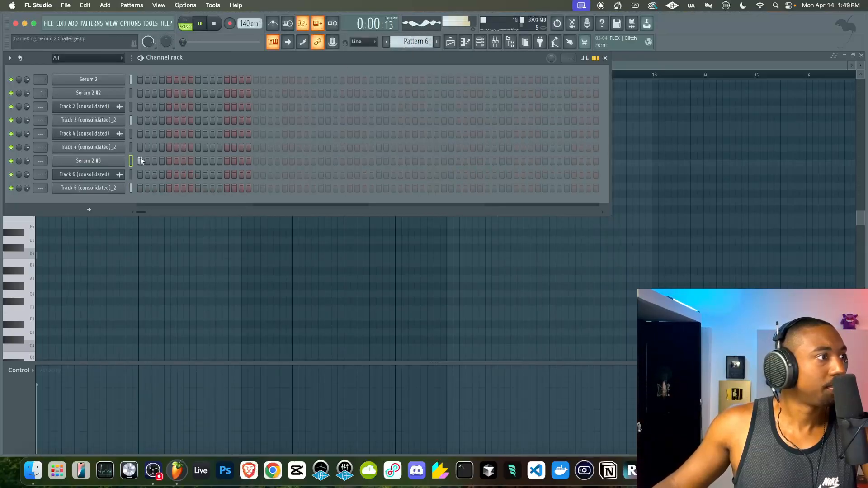
pyautogui.press('space')
pyautogui.press('space')
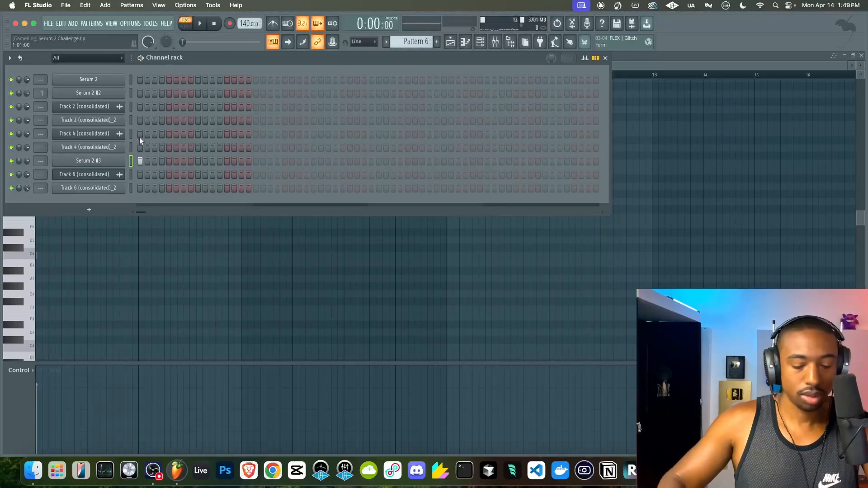
# Step: Route Serum 2 #3 to mixer insert 2 and load Gold Clip in its first effect slot
pyautogui.hotkey('ctrl', 'l')
pyautogui.click(535, 307)
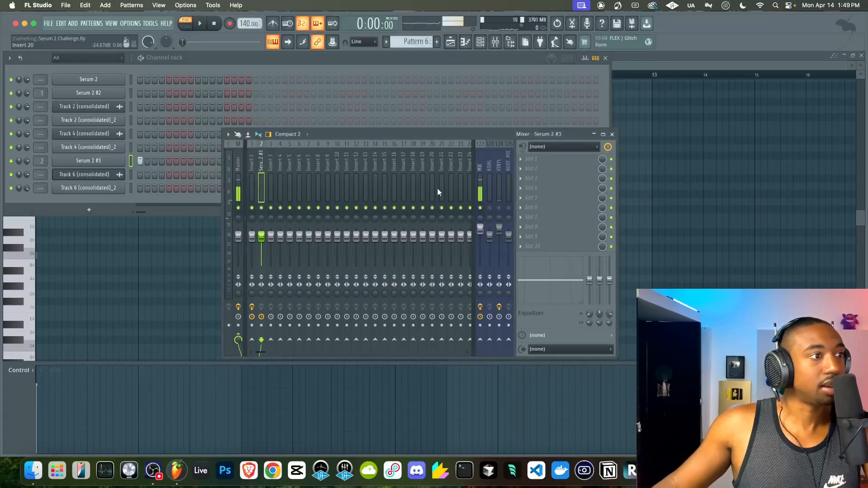
pyautogui.click(536, 161)
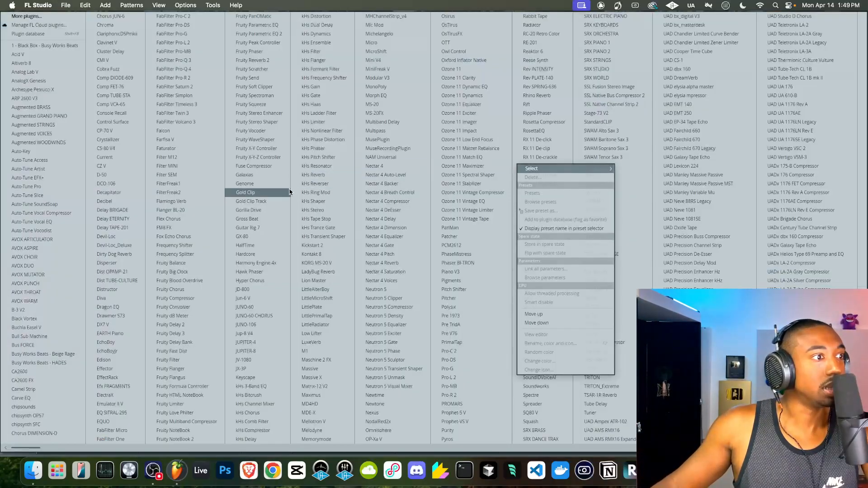
pyautogui.click(246, 192)
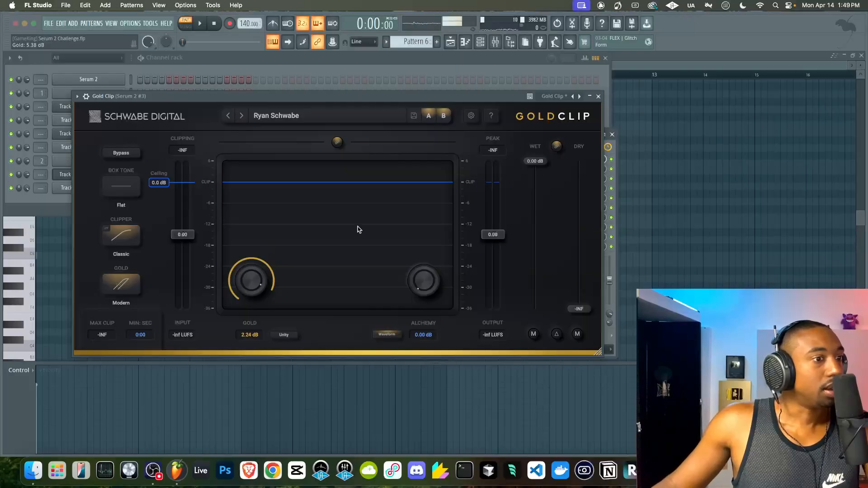
# Step: Set Gold Clip's Alchemy to 2.00 dB and its clipping input gain to 8.52 during playback, and close the plugin
pyautogui.moveTo(412, 284); pyautogui.dragTo(304, 180)
pyautogui.press('space')
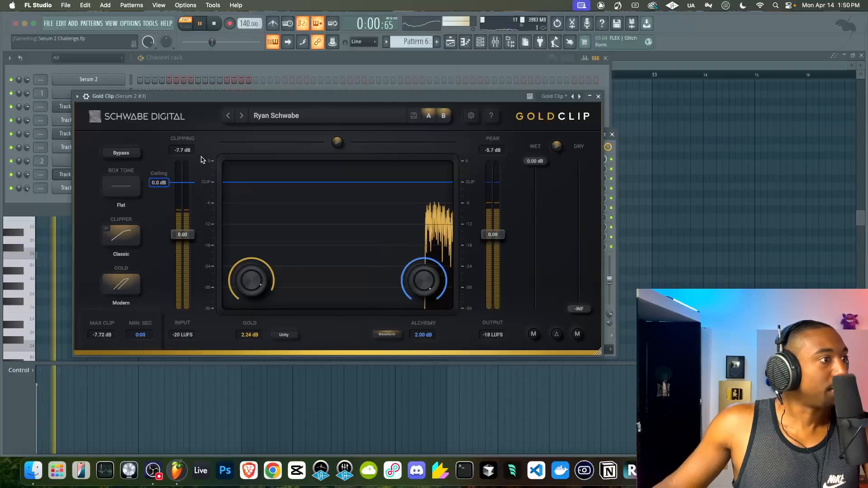
pyautogui.moveTo(182, 234); pyautogui.dragTo(183, 192)
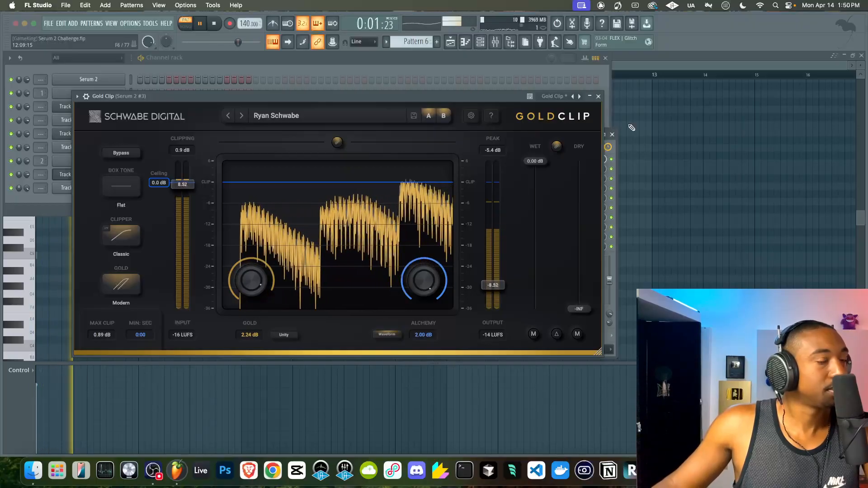
pyautogui.click(598, 97)
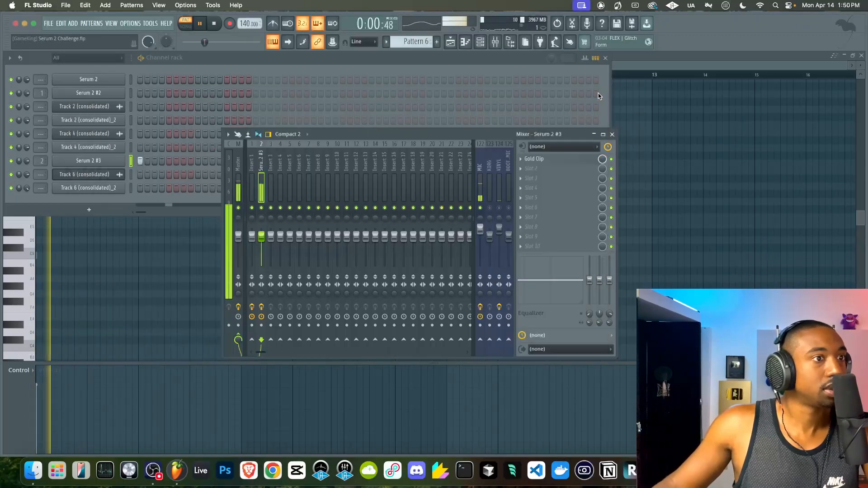
# Step: Open the Serum 2 #3 synth and set Env 1 to a 376 ms decay and a 485 ms hold
pyautogui.click(104, 161)
pyautogui.moveTo(217, 351); pyautogui.dragTo(205, 373)
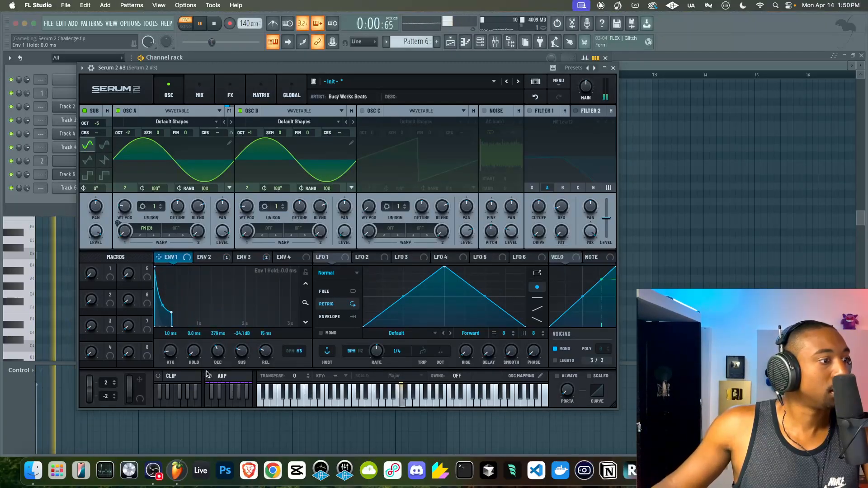
pyautogui.moveTo(195, 342); pyautogui.dragTo(200, 318)
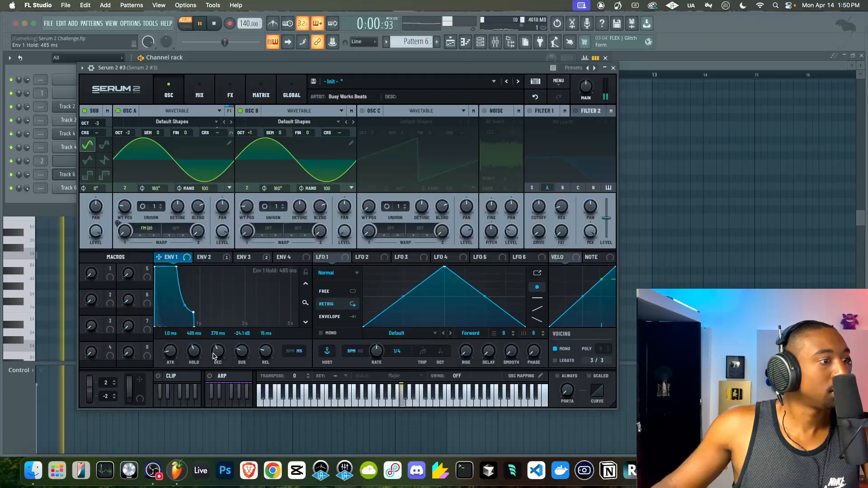
# Step: Set the Env 3 decay to 123 ms and its modulation amount on oscillator A's coarse pitch to 22%
pyautogui.click(210, 257)
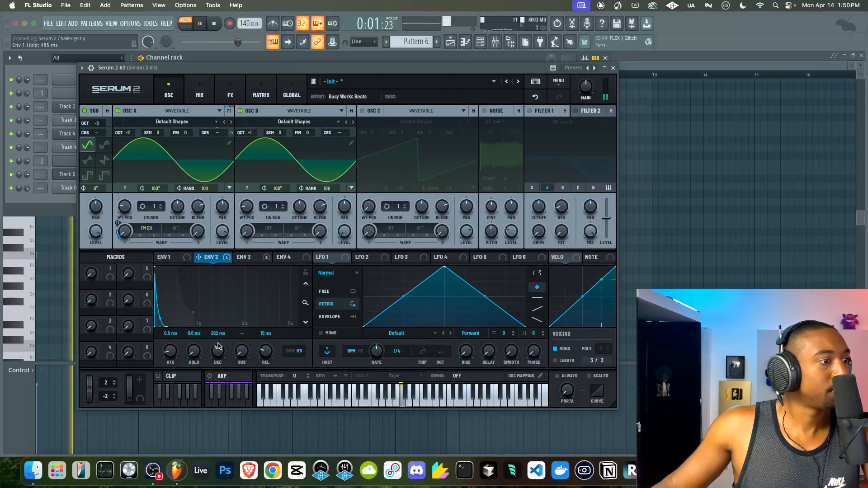
pyautogui.click(246, 258)
pyautogui.moveTo(219, 346)
pyautogui.mouseDown()
pyautogui.moveTo(220, 336)
pyautogui.moveTo(219, 349)
pyautogui.mouseUp()
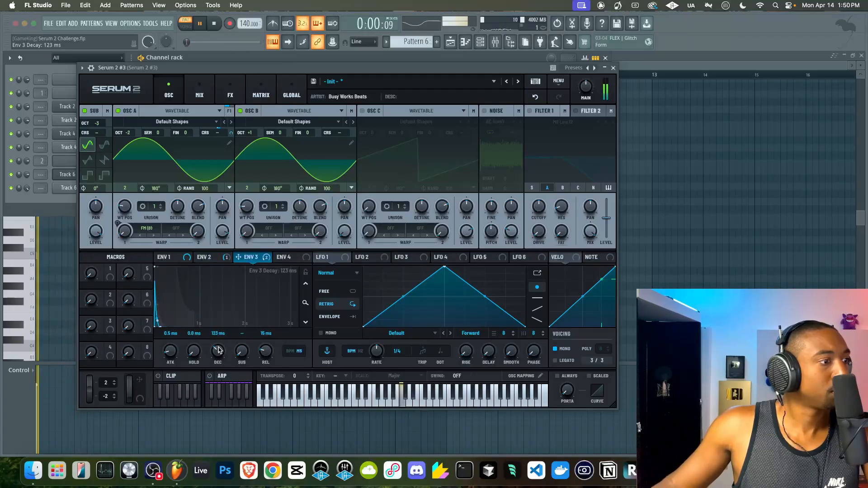
pyautogui.click(261, 91)
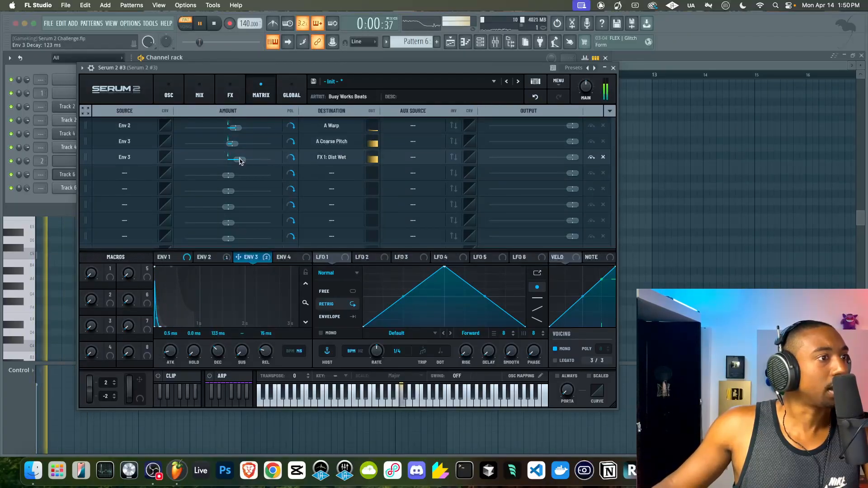
pyautogui.moveTo(234, 146); pyautogui.dragTo(237, 143)
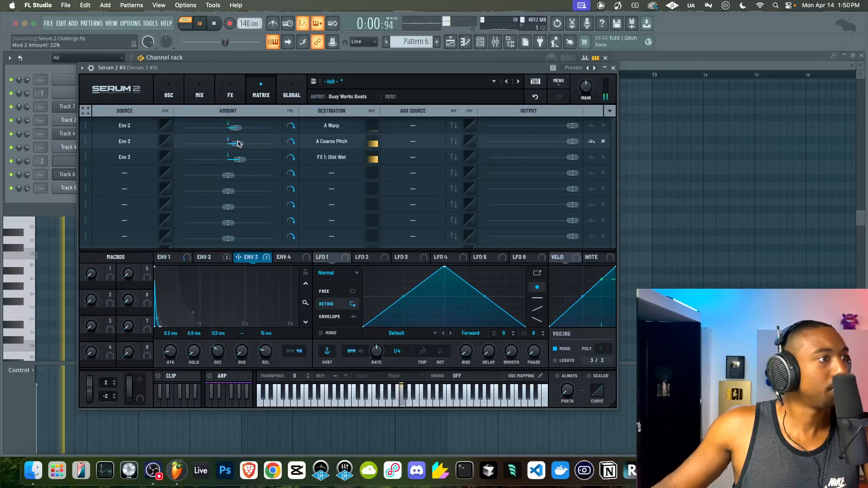
# Step: Try Env 1 with a 3.50 s decay, a steeper decay curve and a 257 ms hold
pyautogui.click(174, 100)
pyautogui.click(176, 258)
pyautogui.moveTo(212, 354); pyautogui.dragTo(194, 363)
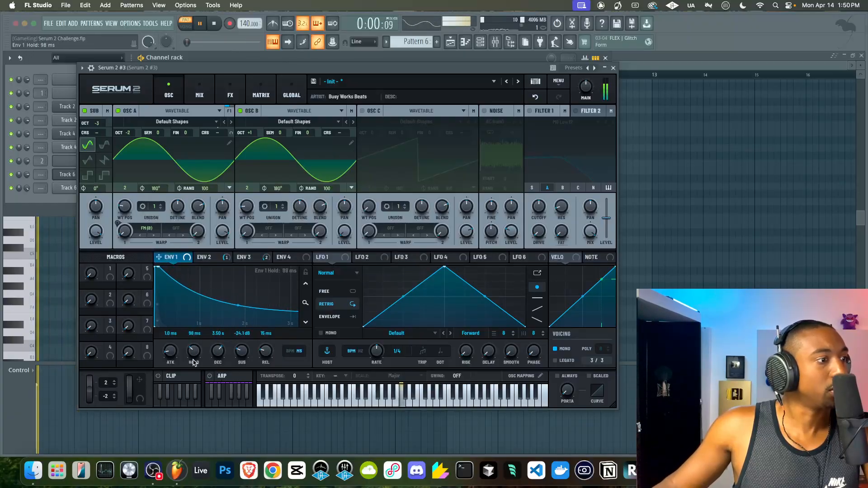
pyautogui.moveTo(240, 305); pyautogui.dragTo(238, 316)
pyautogui.scroll(5, 195, 348)
pyautogui.scroll(3, 194, 343)
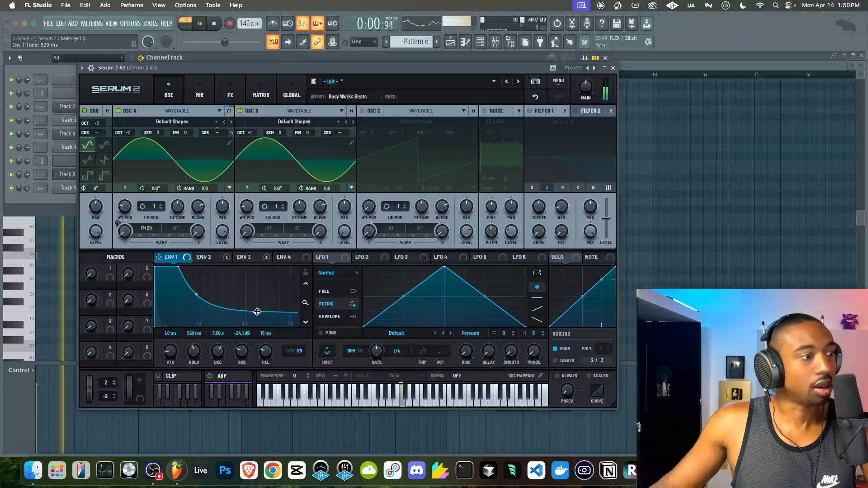
pyautogui.scroll(-5, 197, 353)
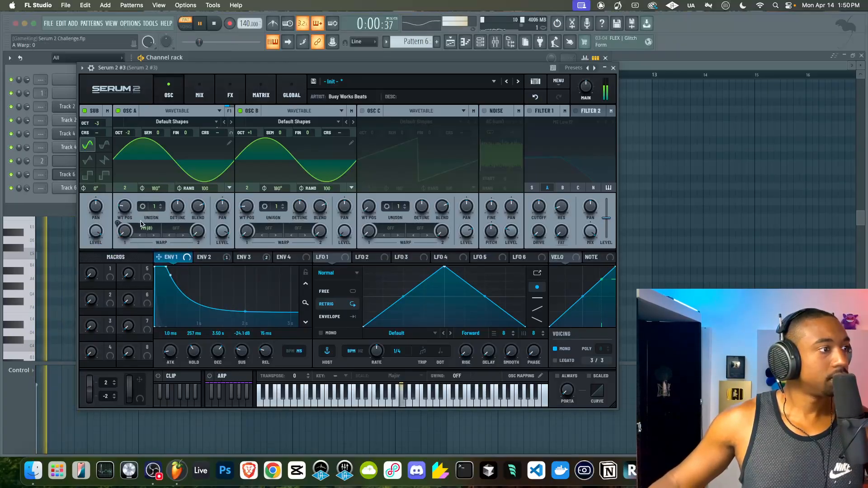
# Step: Turn off the Sub oscillator and compare the sound by toggling the distortion effect during playback
pyautogui.moveTo(134, 128); pyautogui.dragTo(130, 131)
pyautogui.click(85, 111)
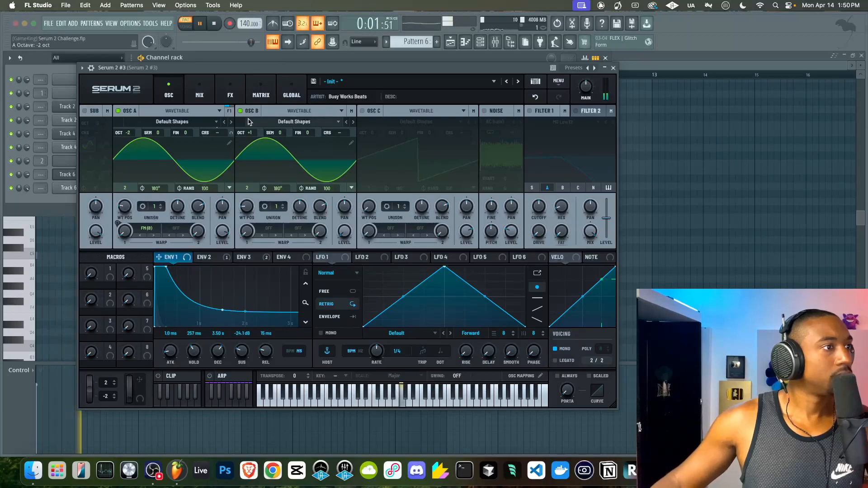
pyautogui.click(230, 90)
pyautogui.press('space')
pyautogui.click(175, 142)
pyautogui.press('space')
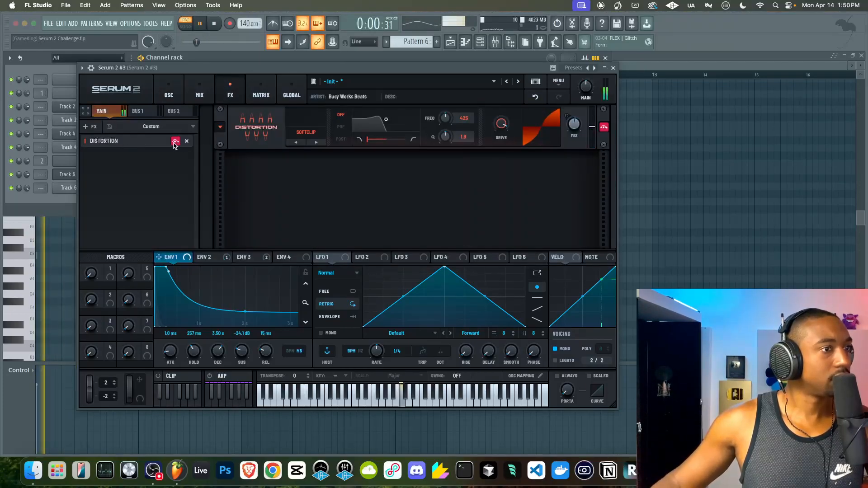
pyautogui.click(168, 90)
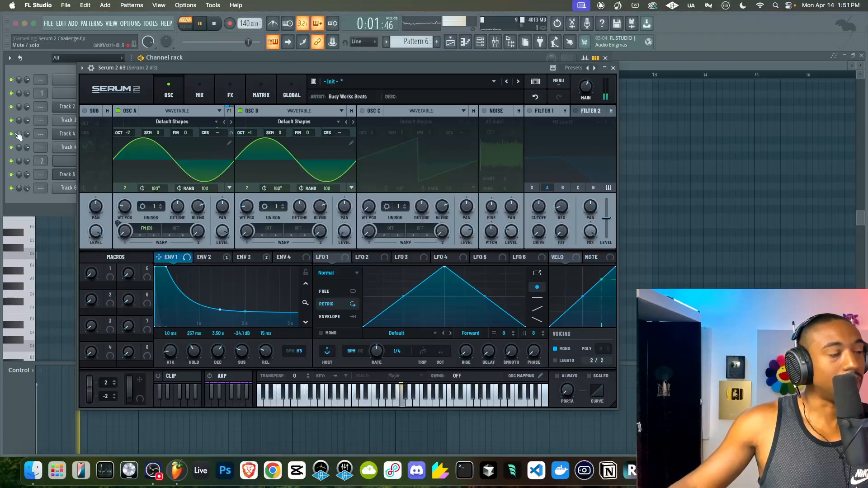
# Step: Shorten Env 1 to a 141 ms decay with 0 ms hold and no sustain, and straighten its decay curve
pyautogui.click(261, 91)
pyautogui.moveTo(242, 145)
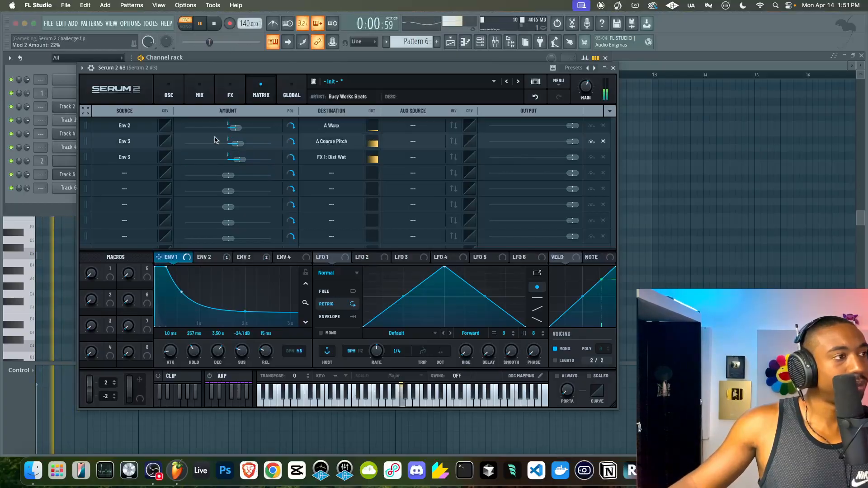
pyautogui.click(169, 91)
pyautogui.moveTo(221, 351); pyautogui.dragTo(210, 373)
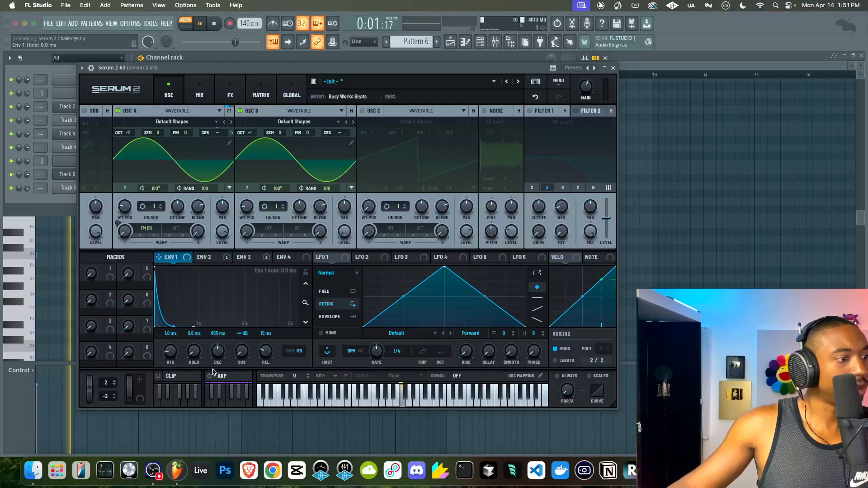
pyautogui.doubleClick(174, 324)
pyautogui.moveTo(217, 351); pyautogui.dragTo(218, 370)
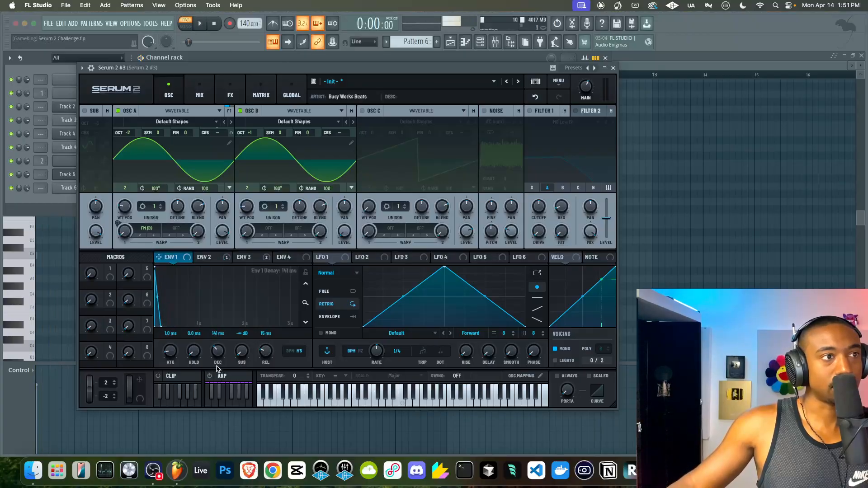
# Step: Turn off oscillator B, set the Env 1 decay to 155 ms, and tune oscillator A to -3 octaves and +5 semitones
pyautogui.click(240, 111)
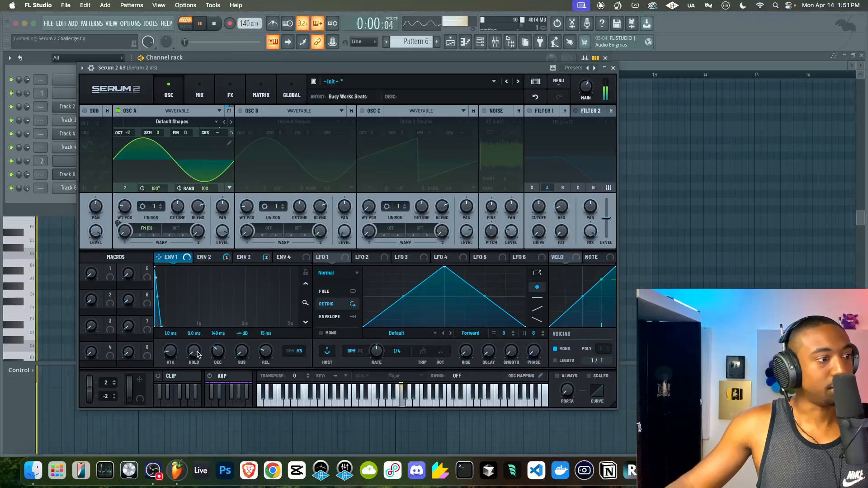
pyautogui.scroll(-3, 218, 355)
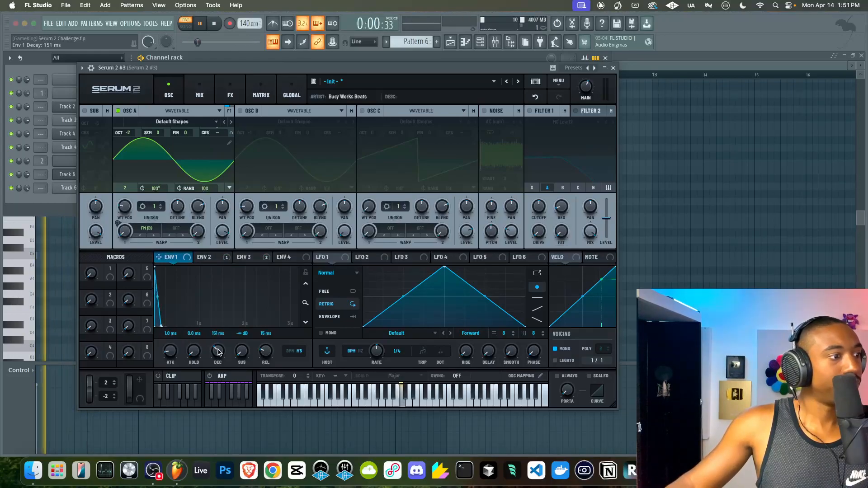
pyautogui.moveTo(129, 134); pyautogui.dragTo(128, 142)
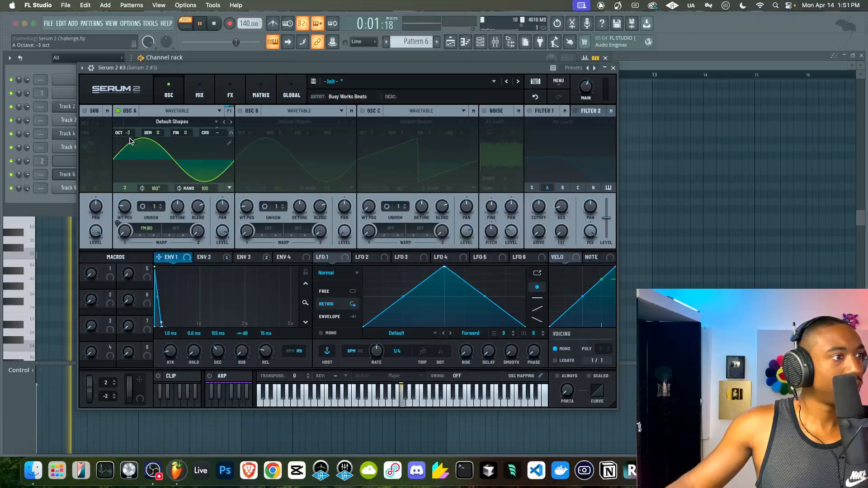
pyautogui.moveTo(154, 132); pyautogui.dragTo(158, 119)
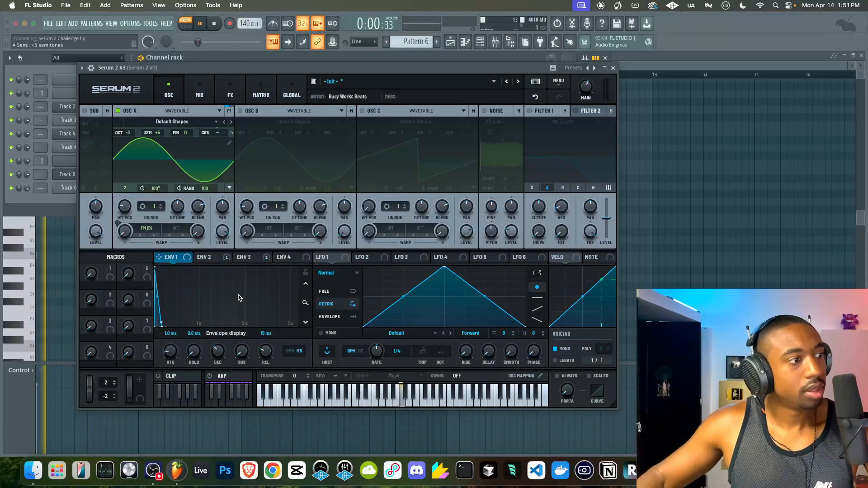
# Step: Show Env 4, stop playback, and turn on oscillator C
pyautogui.click(285, 258)
pyautogui.press('space')
pyautogui.click(362, 111)
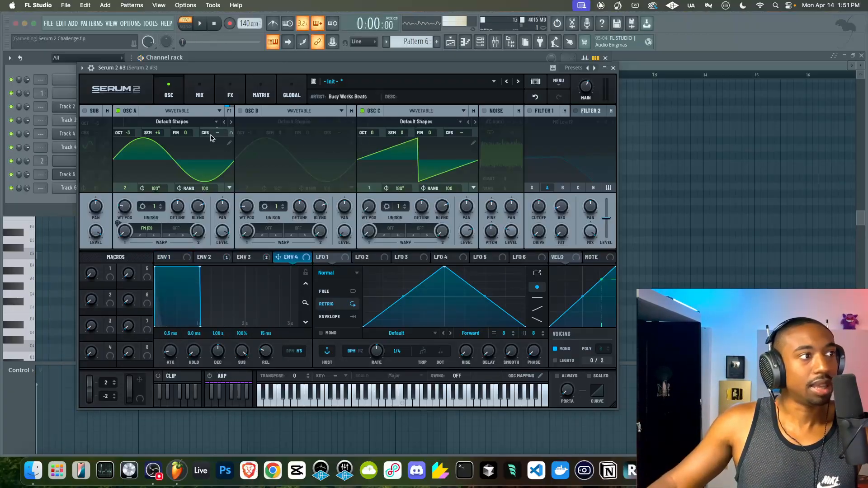
# Step: Switch oscillator C to the sine shape and modulate its level with Env 4 at 71%, auditioning the pattern
pyautogui.moveTo(372, 211); pyautogui.dragTo(372, 207)
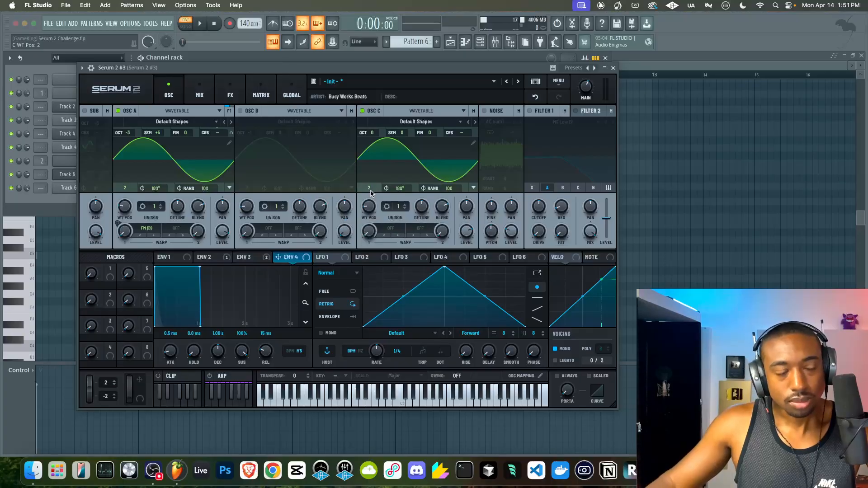
pyautogui.moveTo(296, 257); pyautogui.dragTo(422, 297)
pyautogui.moveTo(463, 220); pyautogui.dragTo(463, 203)
pyautogui.press('space')
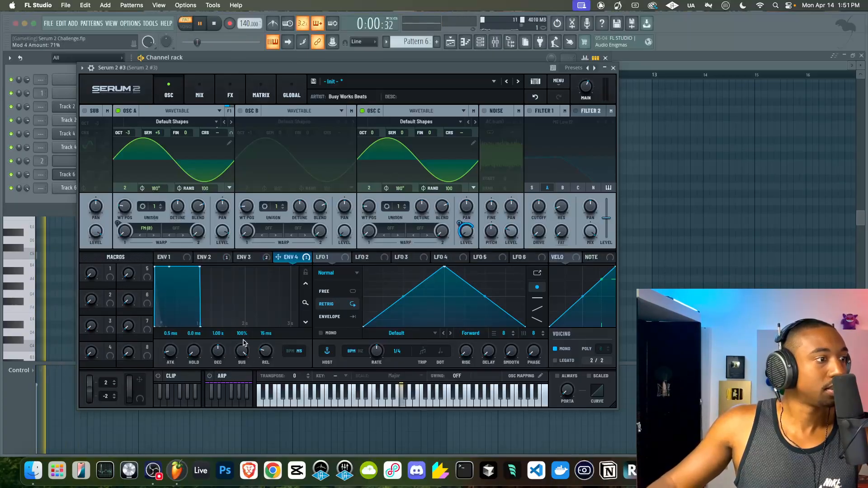
# Step: Lengthen the Env 4 decay to 3.08 s, lower oscillator C to -1 octave, stop playback and show Env 1
pyautogui.moveTo(219, 357); pyautogui.dragTo(218, 334)
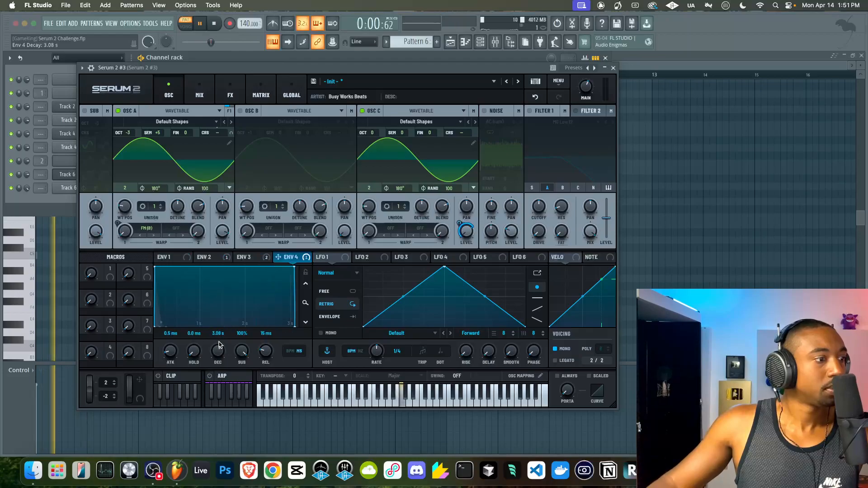
pyautogui.moveTo(374, 134); pyautogui.dragTo(374, 145)
pyautogui.press('space')
pyautogui.click(170, 257)
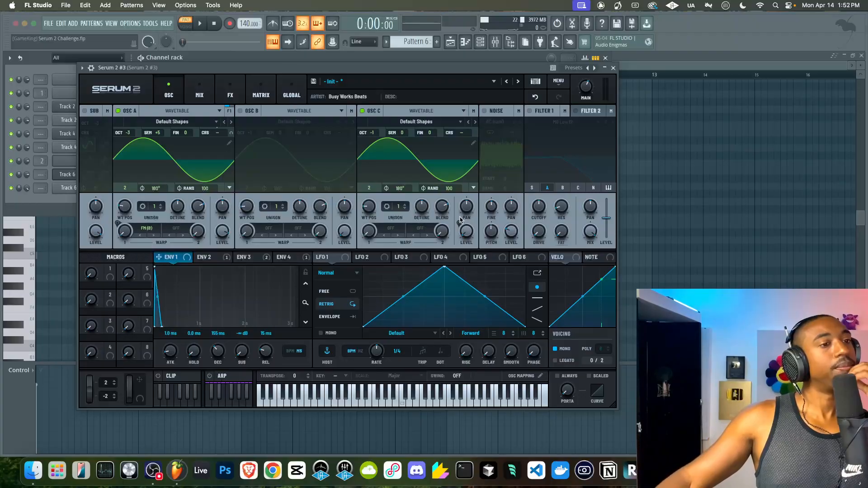
# Step: Remove all modulators from oscillator C's level and turn oscillator C off
pyautogui.rightClick(465, 231)
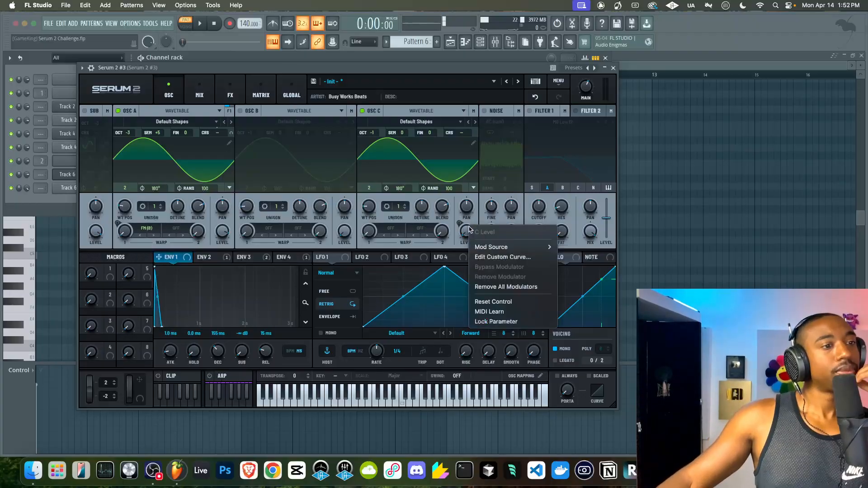
pyautogui.click(491, 287)
pyautogui.click(362, 111)
# Step: Clone the Serum 2 #3 channel in the channel rack and close both synth windows
pyautogui.click(612, 68)
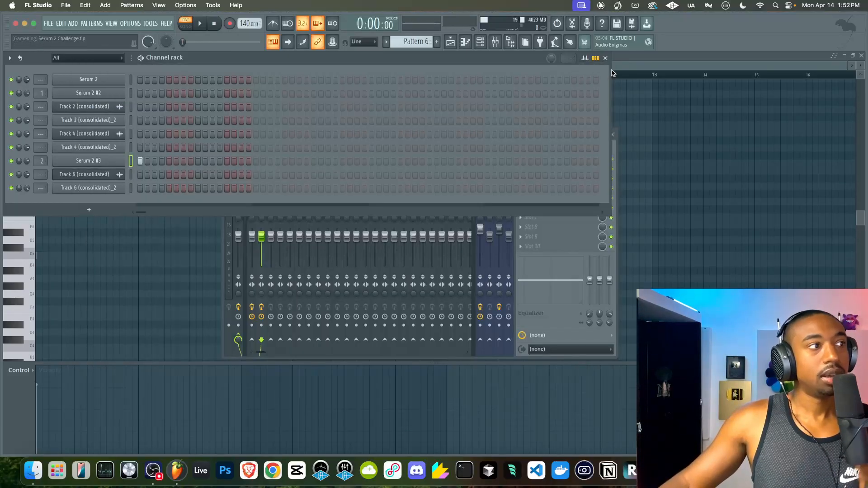
pyautogui.rightClick(115, 163)
pyautogui.click(145, 256)
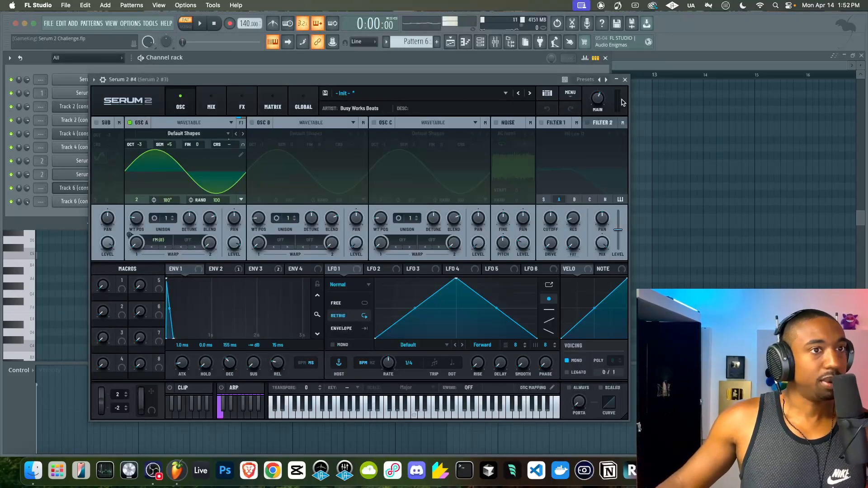
pyautogui.click(625, 80)
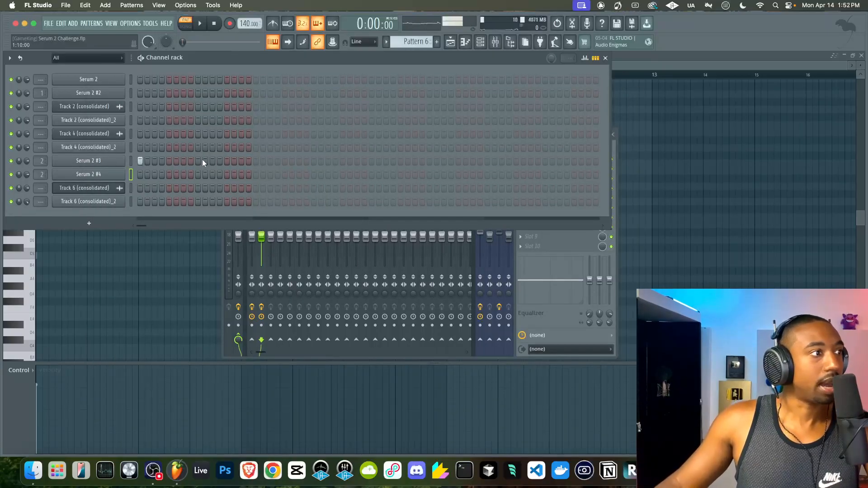
# Step: Set Env 1 of Serum 2 #4 to a 410 ms hold and 471 ms decay, and audition the result
pyautogui.click(122, 176)
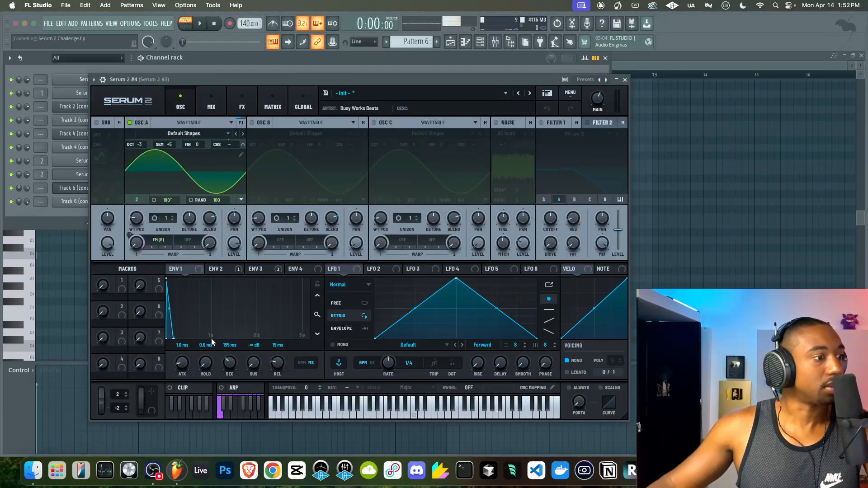
pyautogui.moveTo(234, 347); pyautogui.dragTo(214, 330)
pyautogui.press('space')
pyautogui.press('space')
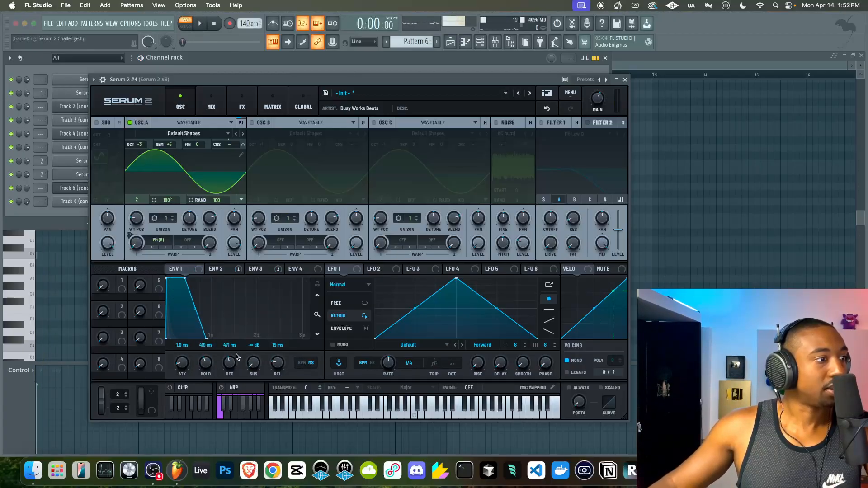
# Step: Show the miscellaneous channel settings of Serum 2 #4, audition its time shift during playback, and close the window
pyautogui.moveTo(103, 79); pyautogui.dragTo(146, 171)
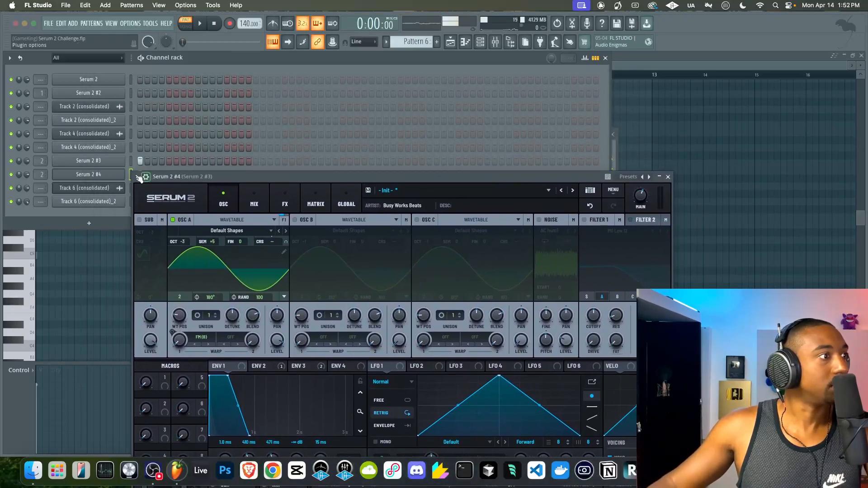
pyautogui.click(146, 176)
pyautogui.click(183, 193)
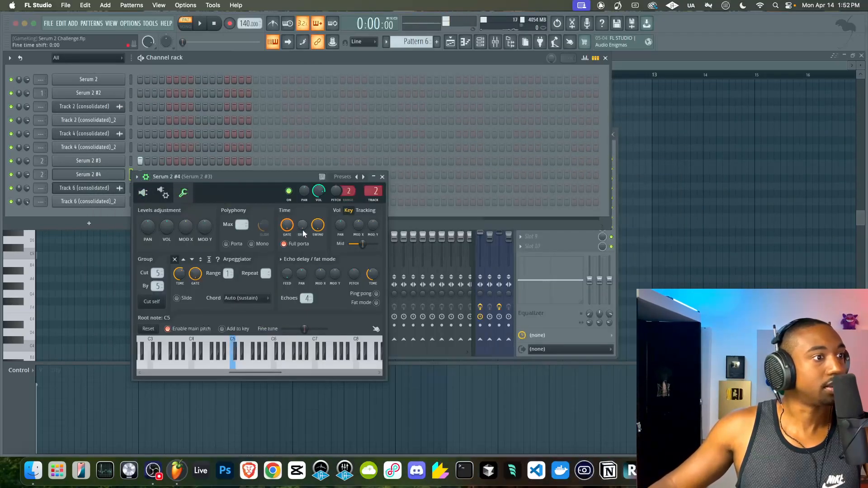
pyautogui.press('space')
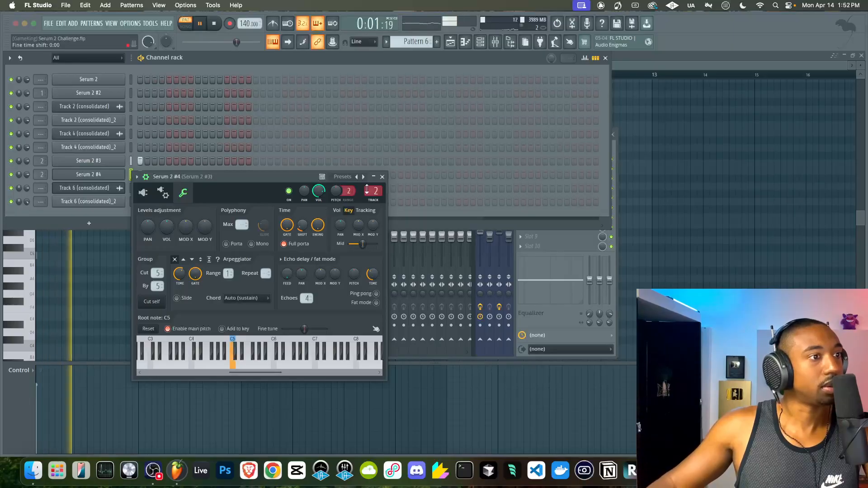
pyautogui.click(382, 177)
# Step: Compare Serum 2 #3 and Serum 2 #4 by playing the pattern with each channel muted in turn
pyautogui.press('space')
pyautogui.press('space')
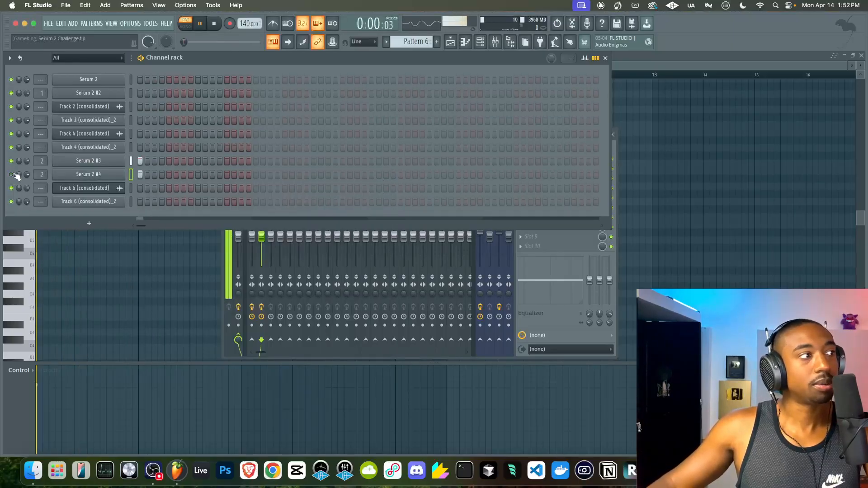
pyautogui.press('space')
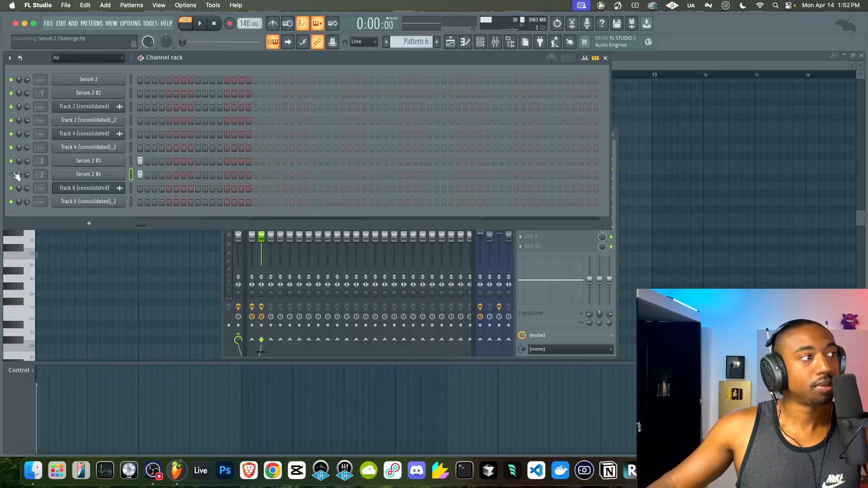
pyautogui.press('space')
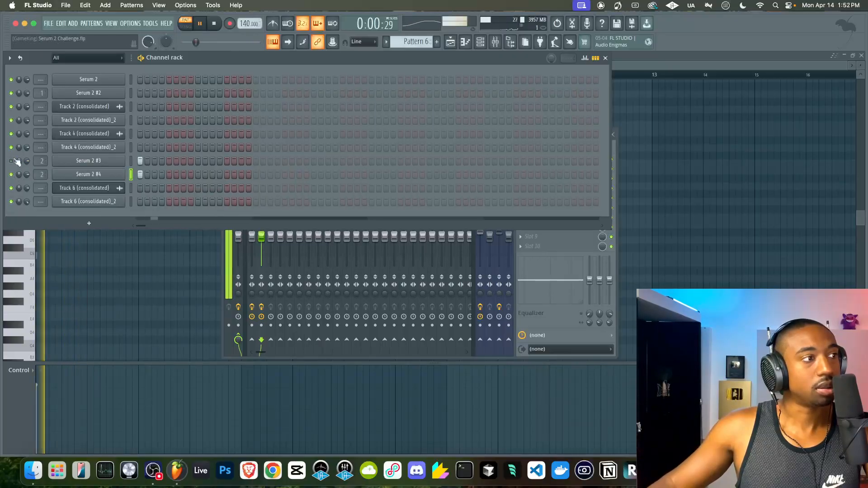
# Step: Play both layers together, set the fine time shift of Serum 2 #4 to 0:00, and close its settings
pyautogui.press('space')
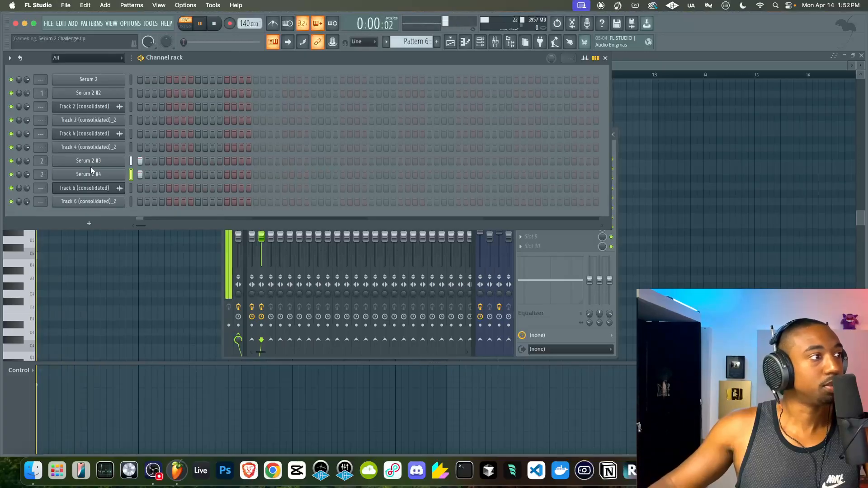
pyautogui.click(97, 174)
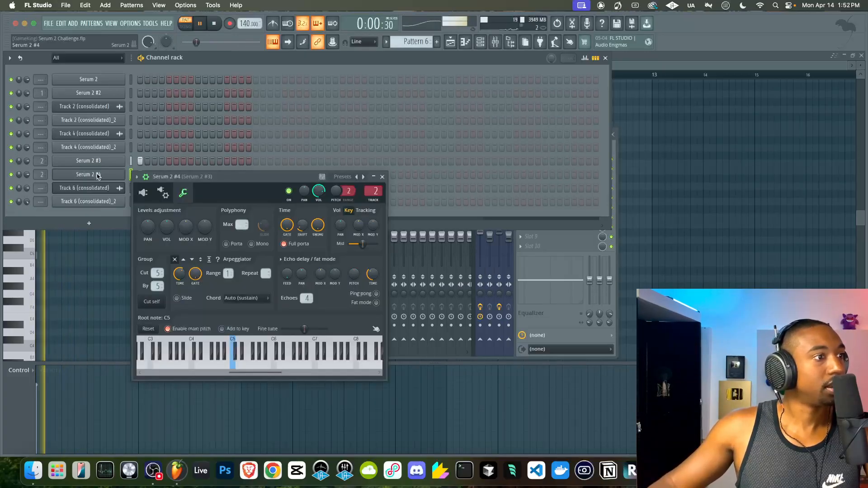
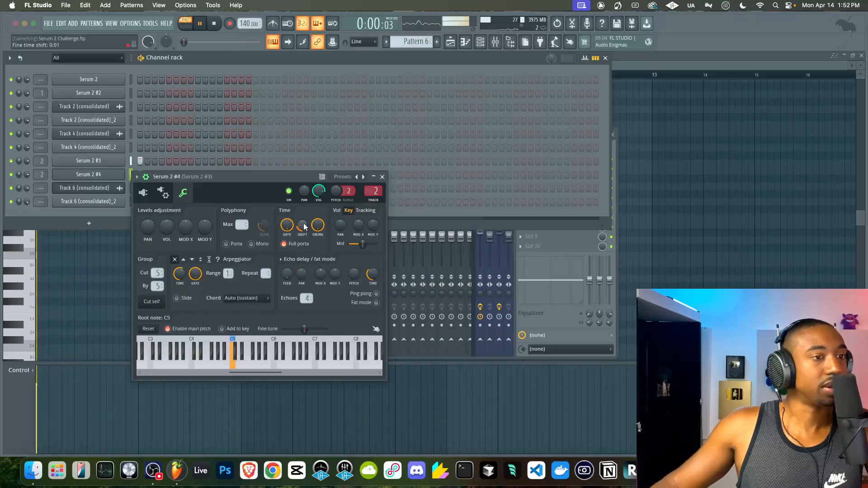
pyautogui.moveTo(303, 226); pyautogui.dragTo(304, 230)
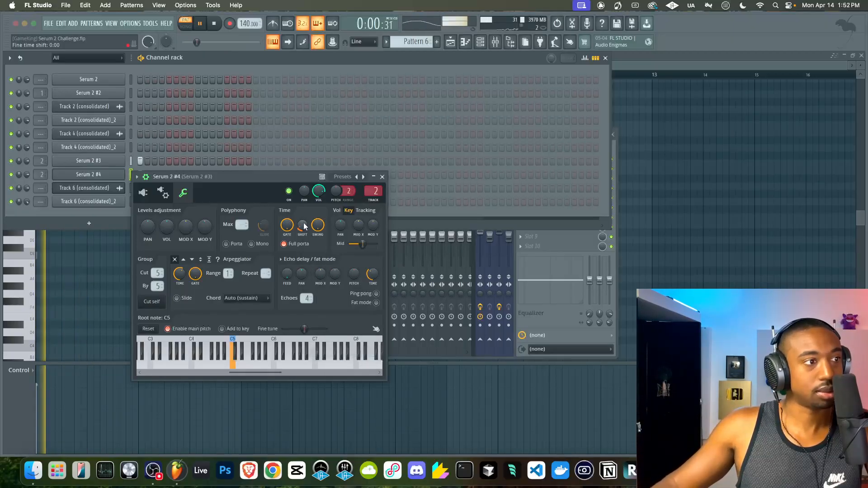
pyautogui.click(382, 177)
# Step: Set Gold Clip on the Serum 2 #3 mixer track to 1.09 dB Gold and -8.72 dB output gain, then stop playback
pyautogui.moveTo(550, 284); pyautogui.dragTo(562, 318)
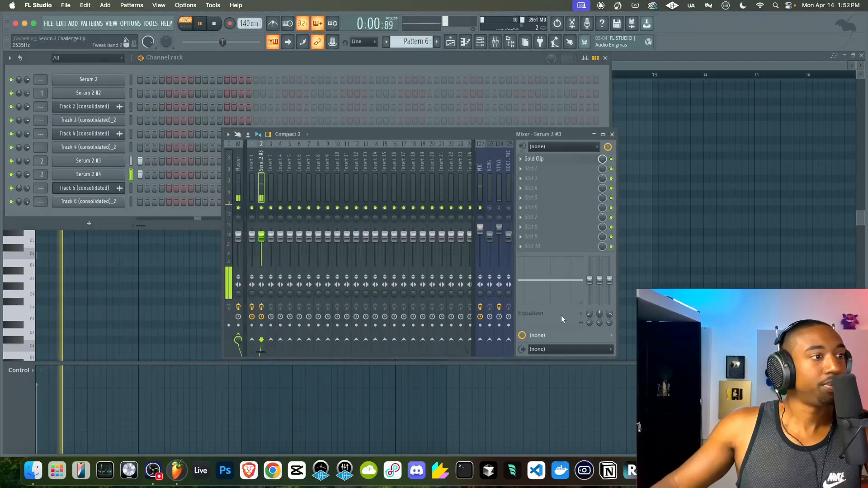
pyautogui.click(535, 159)
pyautogui.press('space')
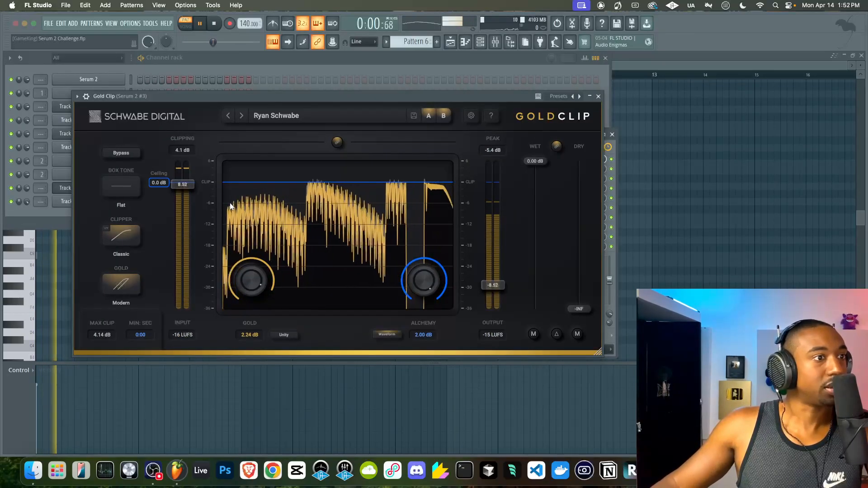
pyautogui.moveTo(248, 269); pyautogui.dragTo(235, 360)
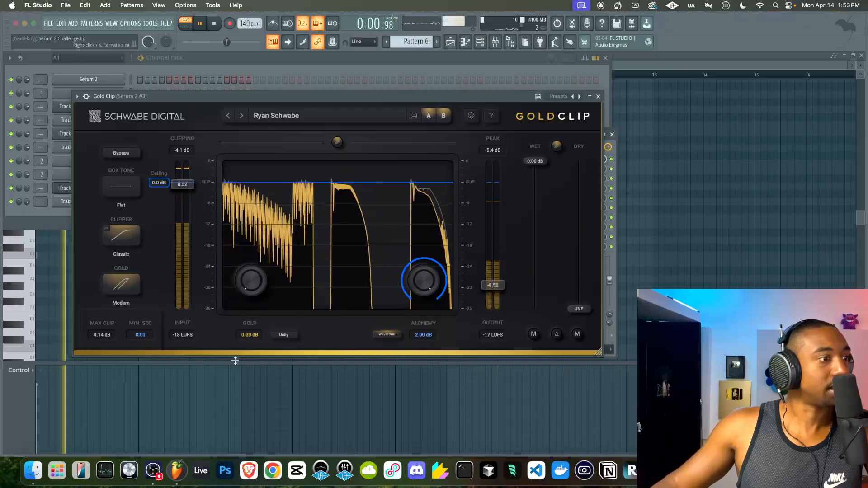
pyautogui.moveTo(257, 281); pyautogui.dragTo(256, 242)
pyautogui.moveTo(250, 285); pyautogui.dragTo(250, 273)
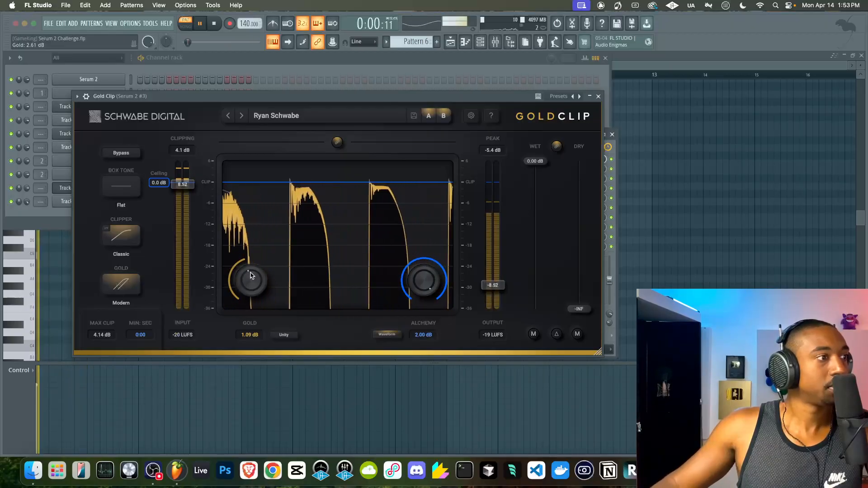
pyautogui.moveTo(182, 184)
pyautogui.mouseDown()
pyautogui.moveTo(186, 169)
pyautogui.moveTo(183, 191)
pyautogui.moveTo(182, 183)
pyautogui.mouseUp()
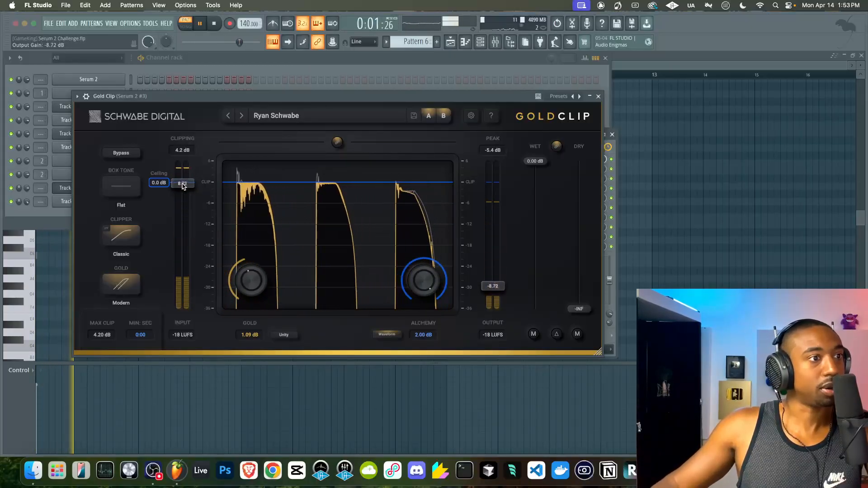
pyautogui.click(598, 97)
pyautogui.press('space')
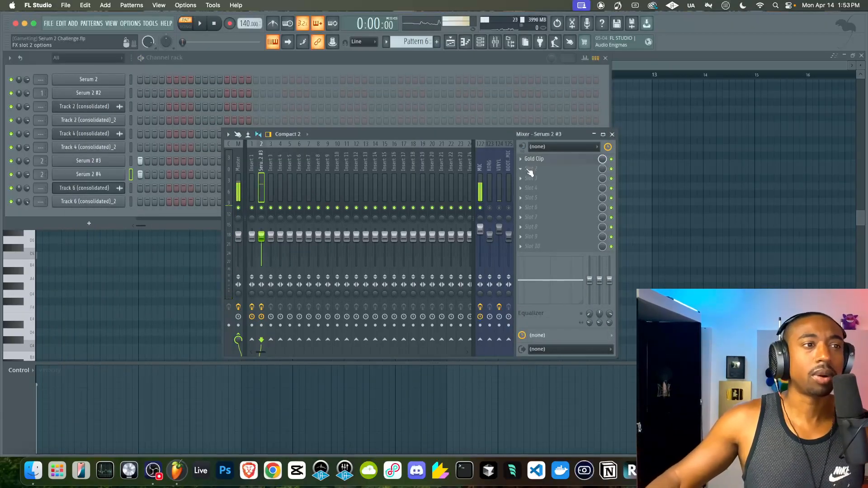
# Step: Load Edison in the second effect slot of the Serum 2 #3 mixer track and record the layered hit from playback
pyautogui.click(530, 170)
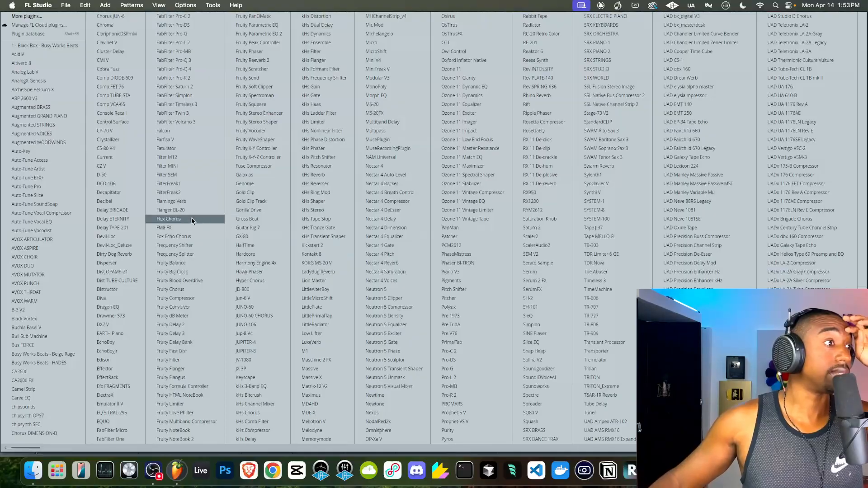
pyautogui.click(115, 360)
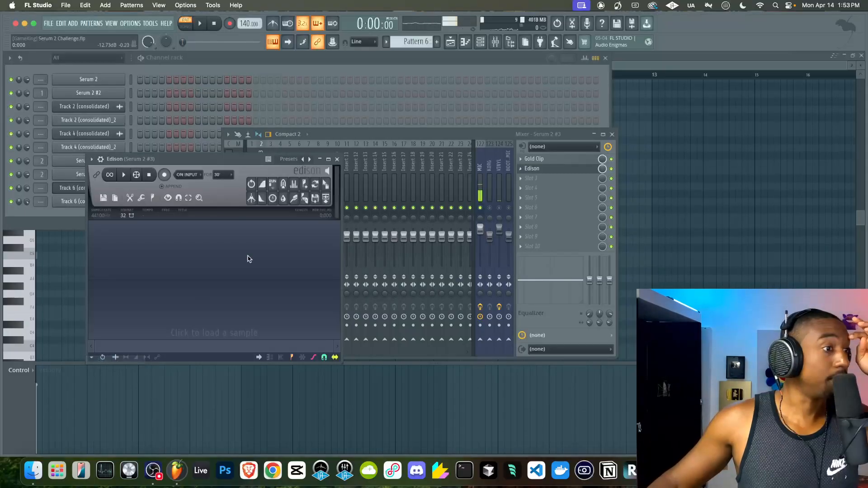
pyautogui.click(206, 27)
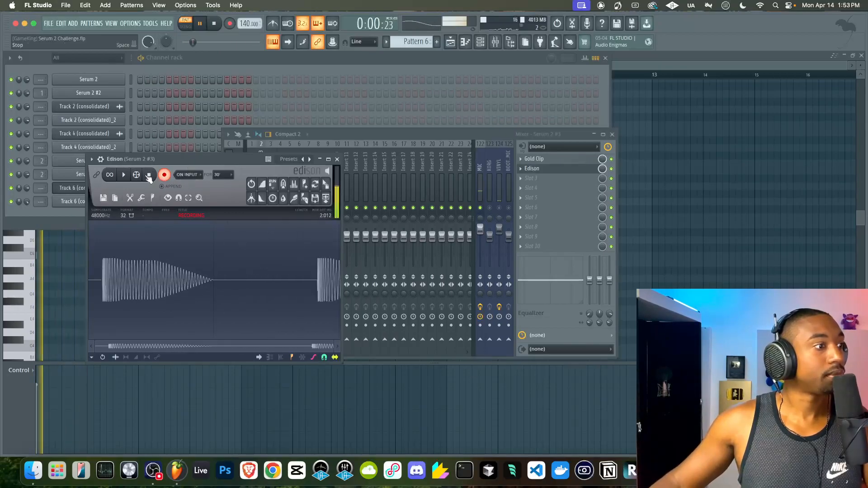
pyautogui.click(148, 178)
pyautogui.click(212, 23)
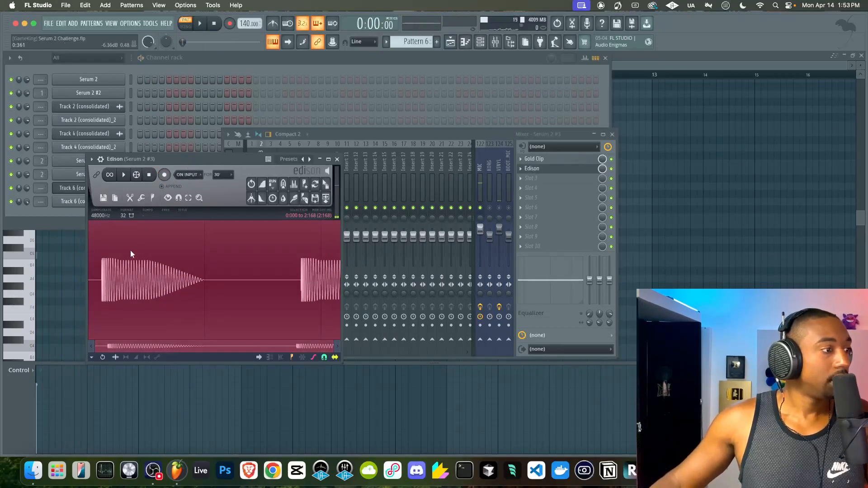
# Step: Select the first recorded hit in Edison and send it to the channel rack as a new sampler channel
pyautogui.moveTo(100, 273); pyautogui.dragTo(165, 274)
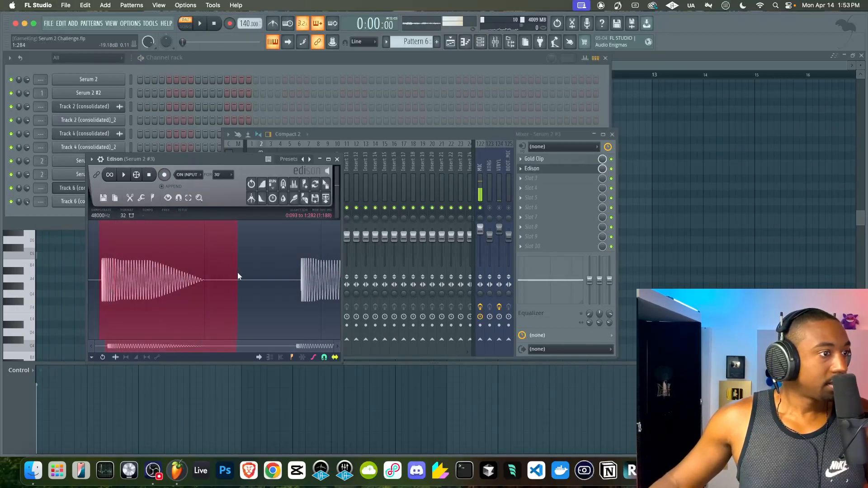
pyautogui.moveTo(324, 185); pyautogui.dragTo(72, 213)
pyautogui.click(83, 214)
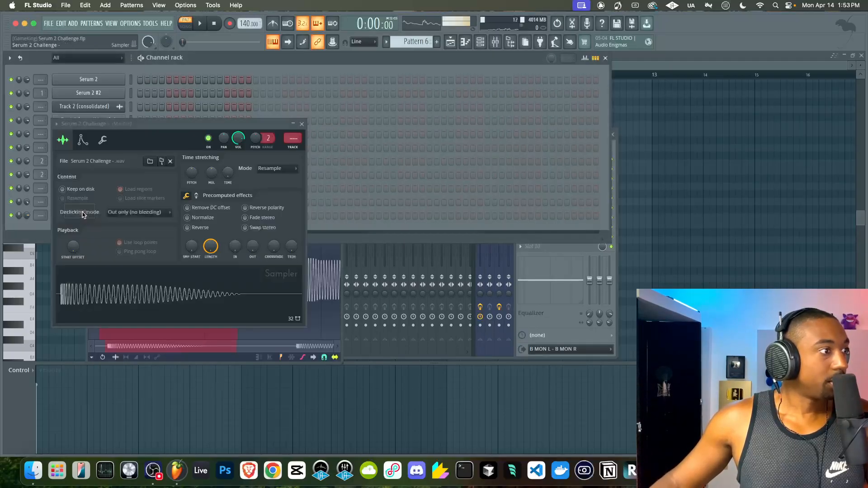
# Step: Trim the silence around the sampled hit and raise its precomputed Boost effect slightly
pyautogui.moveTo(291, 246); pyautogui.dragTo(292, 204)
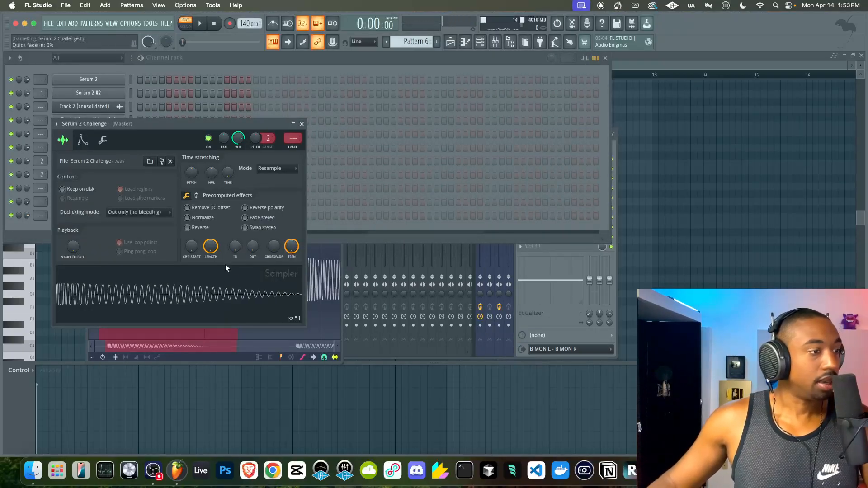
pyautogui.click(197, 196)
pyautogui.moveTo(192, 211); pyautogui.dragTo(191, 200)
# Step: Try the Pogo pitch effect on the sampled hit and reset it to 0%
pyautogui.moveTo(287, 248); pyautogui.dragTo(289, 248)
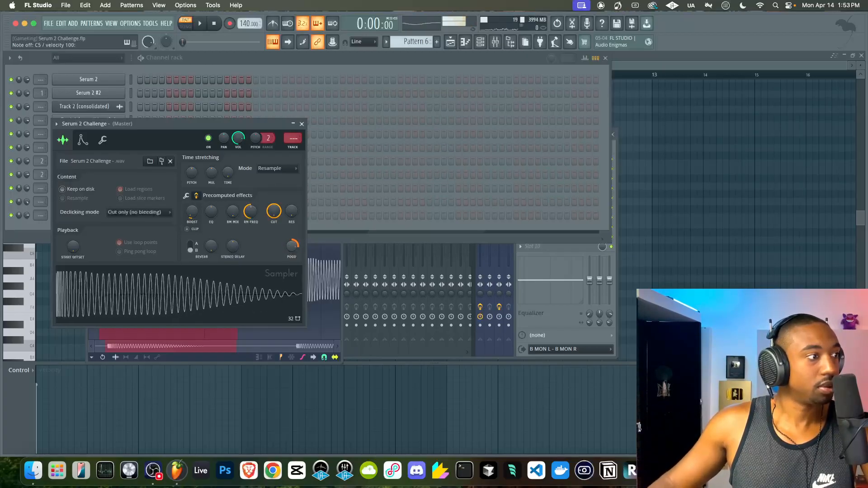
pyautogui.rightClick(292, 248)
pyautogui.click(299, 255)
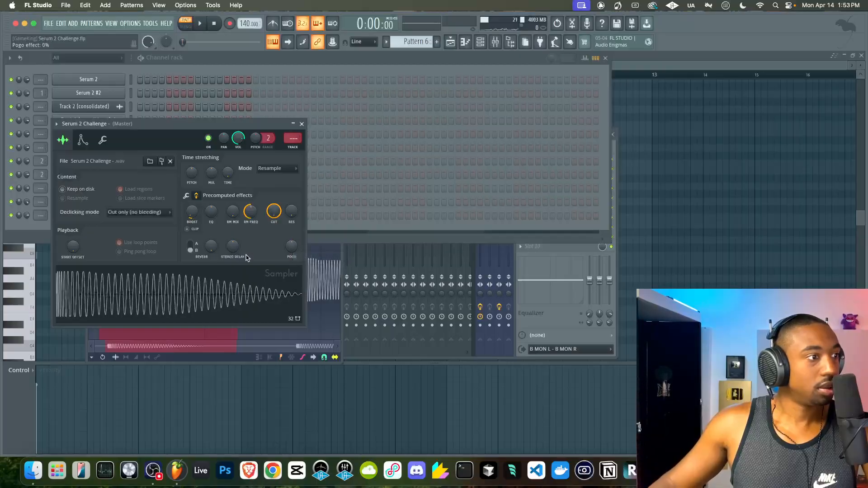
# Step: Try the precomputed Stereo Delay on the sampled hit and reset it to centered
pyautogui.moveTo(234, 250); pyautogui.dragTo(234, 248)
pyautogui.rightClick(234, 251)
pyautogui.click(244, 256)
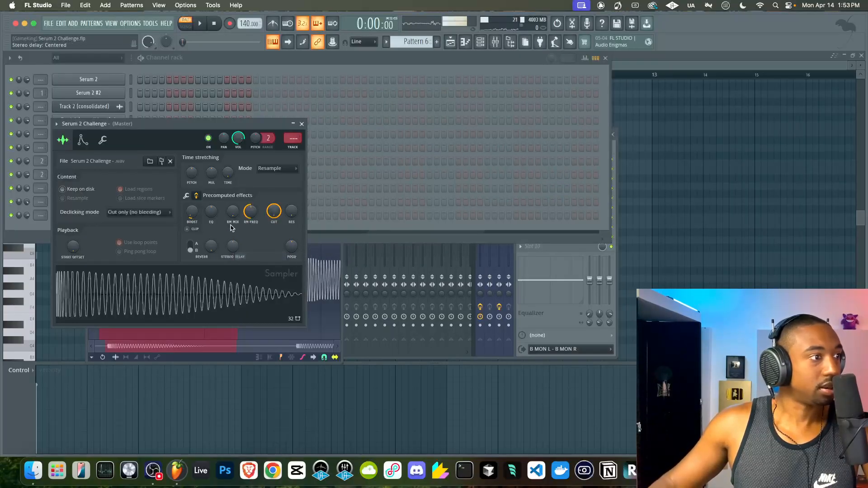
# Step: Try different Boost and EQ amounts on the sampled hit, ending with Boost turned down and the EQ frequency balance shifted upward
pyautogui.moveTo(193, 217); pyautogui.dragTo(192, 217)
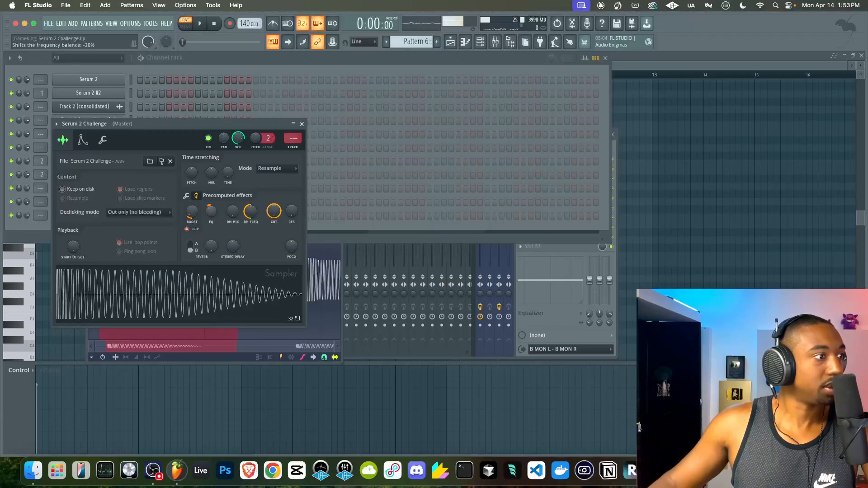
pyautogui.moveTo(193, 217); pyautogui.dragTo(209, 230)
pyautogui.rightClick(209, 207)
pyautogui.click(220, 214)
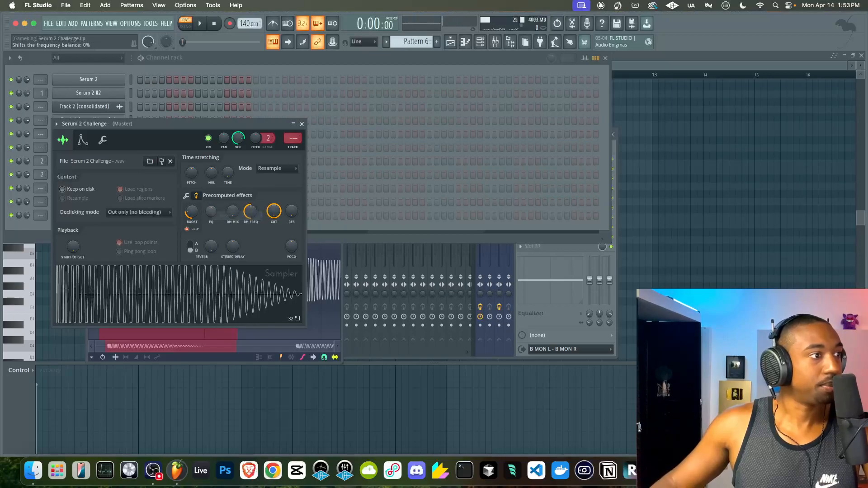
pyautogui.moveTo(187, 221); pyautogui.dragTo(210, 199)
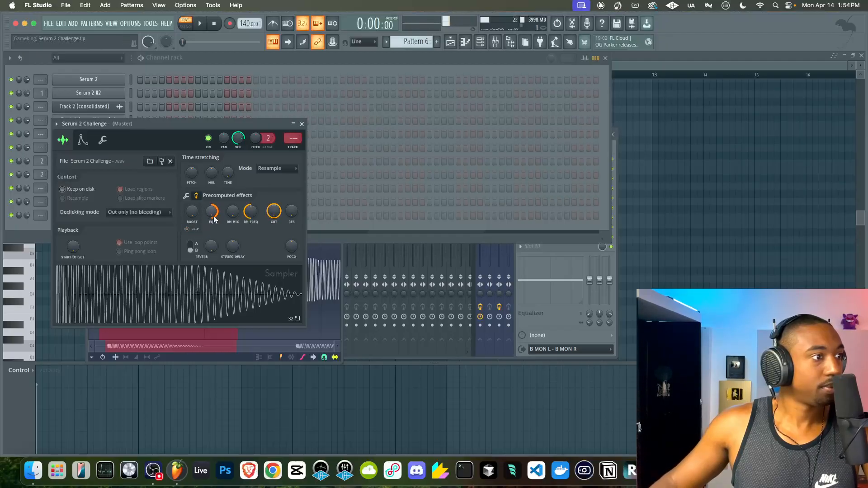
pyautogui.click(302, 124)
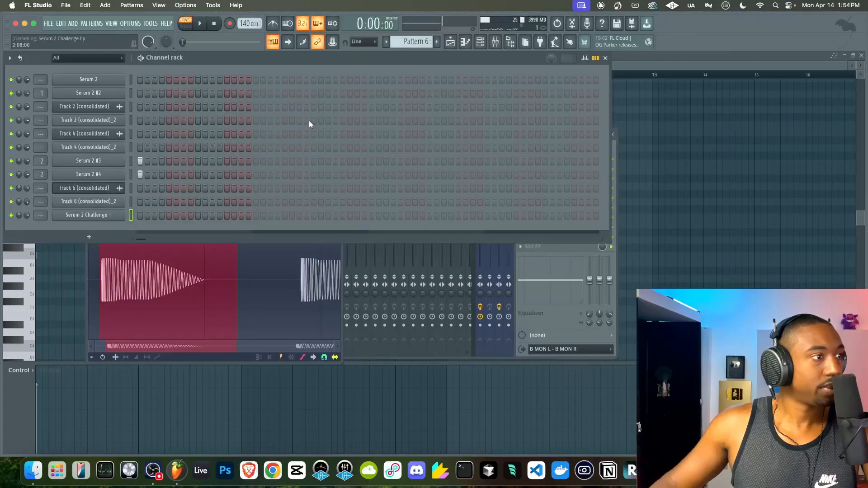
# Step: In Pattern 5, move the notes from Track 6 (consolidated)_2 to the sampled-hit channel Serum 2 Challenge and play them
pyautogui.click(455, 40)
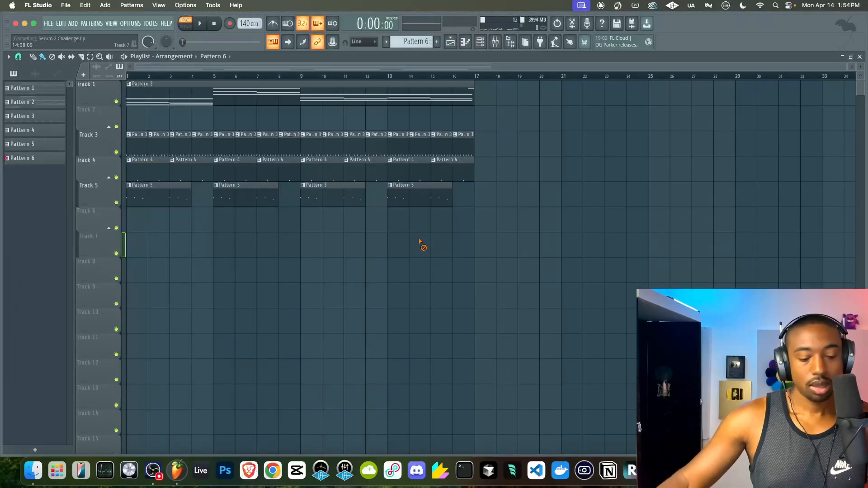
pyautogui.click(470, 44)
pyautogui.click(469, 44)
pyautogui.click(479, 43)
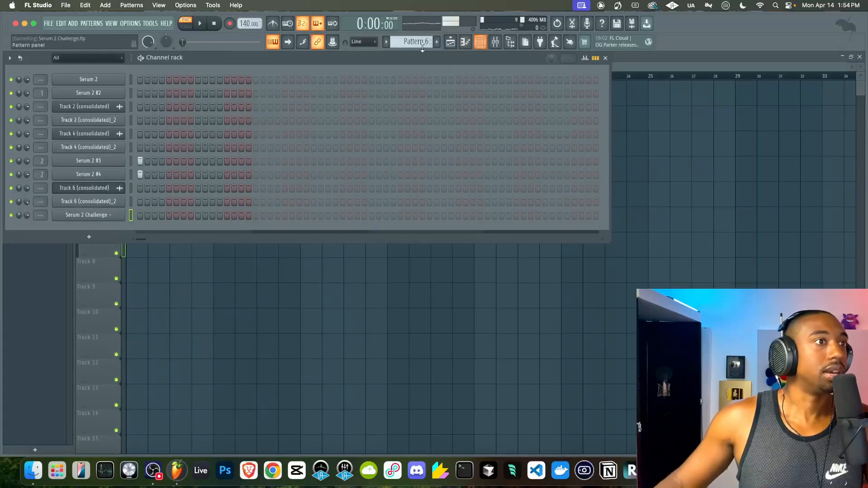
pyautogui.scroll(1, 413, 41)
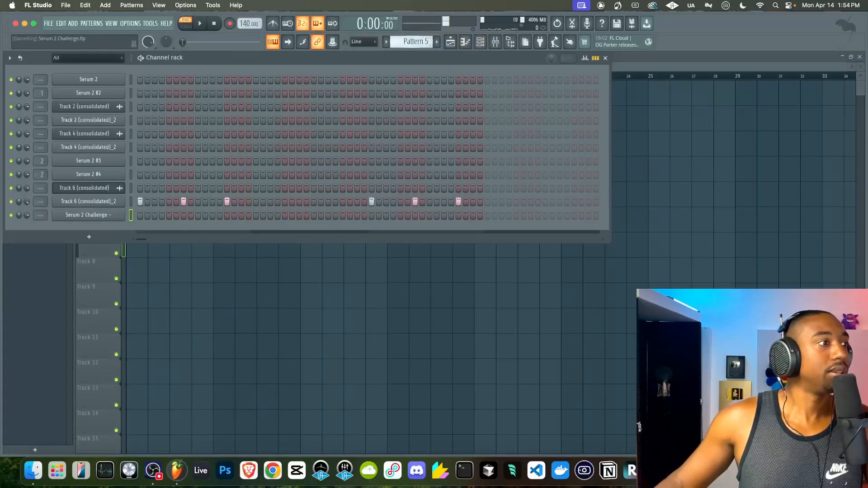
pyautogui.press('super+x')
pyautogui.click(130, 216)
pyautogui.press('super+v')
pyautogui.press('space')
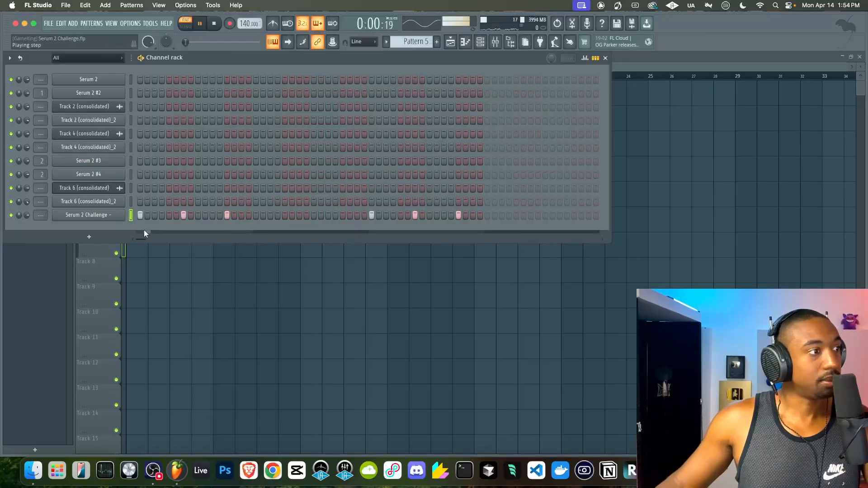
# Step: Transpose the sampled hit's Pattern 5 notes down one octave in the piano roll and audition the pattern
pyautogui.press('space')
pyautogui.rightClick(125, 220)
pyautogui.click(141, 214)
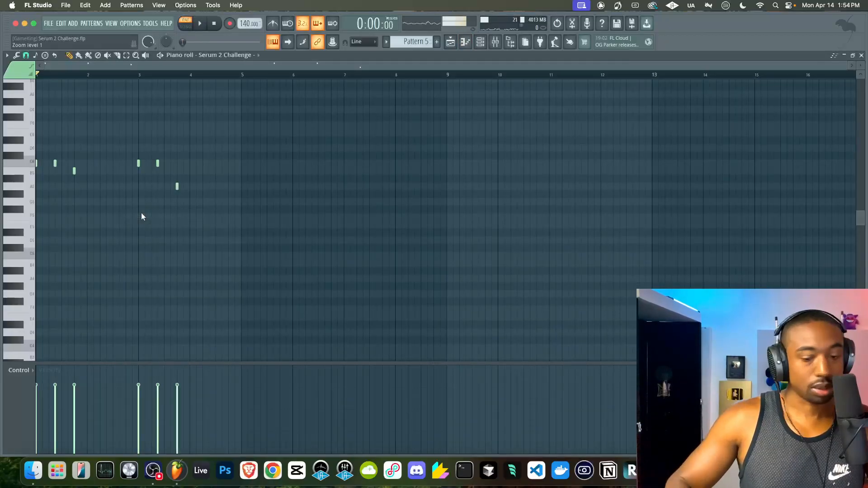
pyautogui.press('space')
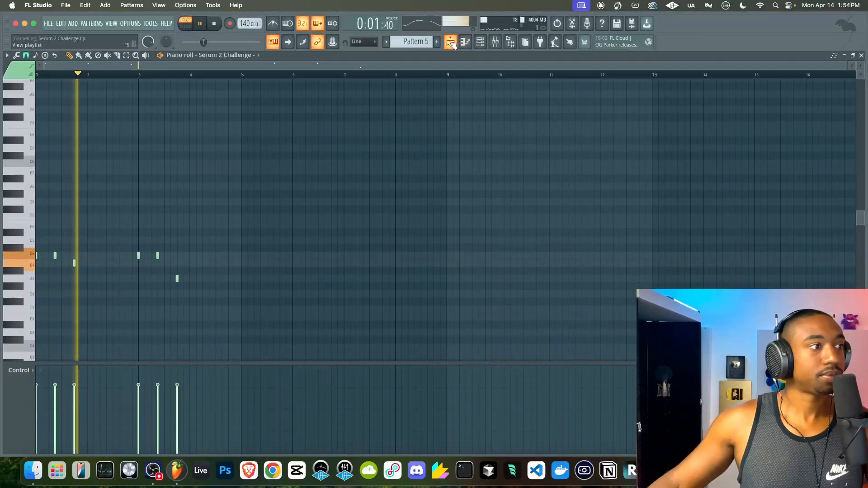
pyautogui.press('space')
pyautogui.scroll(-1, 436, 82)
pyautogui.press('space')
pyautogui.press('F6')
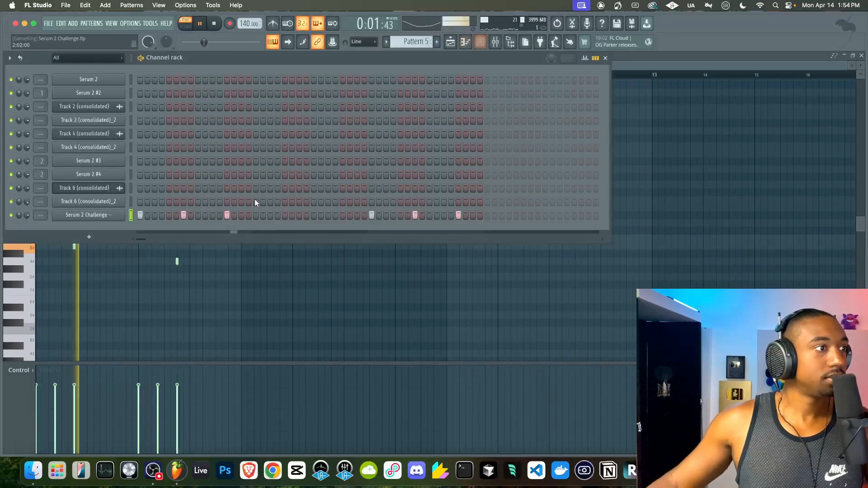
pyautogui.rightClick(109, 217)
pyautogui.click(138, 282)
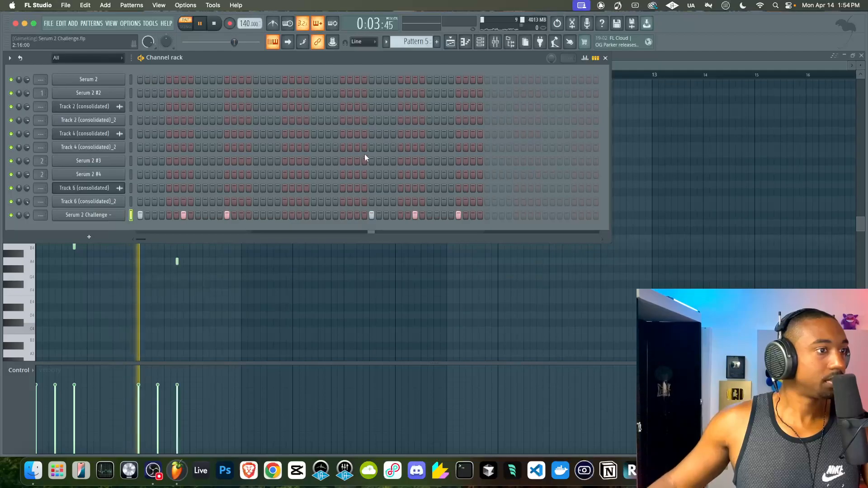
# Step: Remove the stray Pattern 5 clip from playlist Track 6 and play the arrangement in song mode
pyautogui.click(456, 43)
pyautogui.click(204, 230)
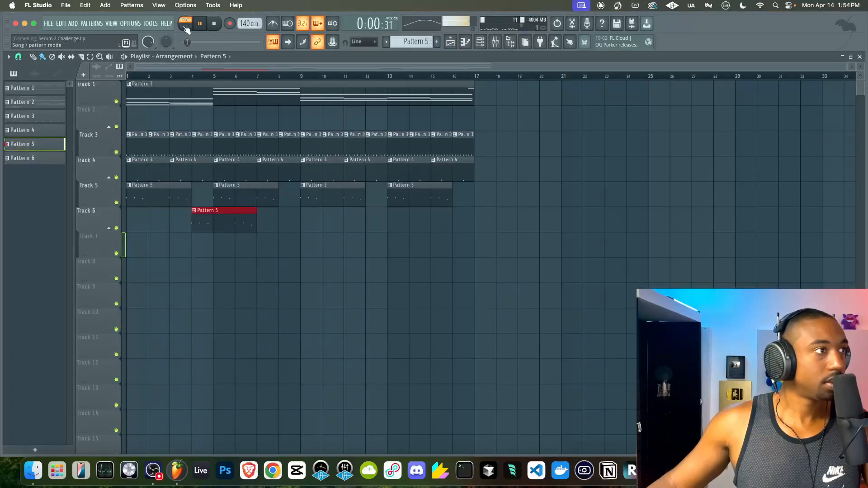
pyautogui.rightClick(202, 224)
pyautogui.click(194, 28)
pyautogui.press('space')
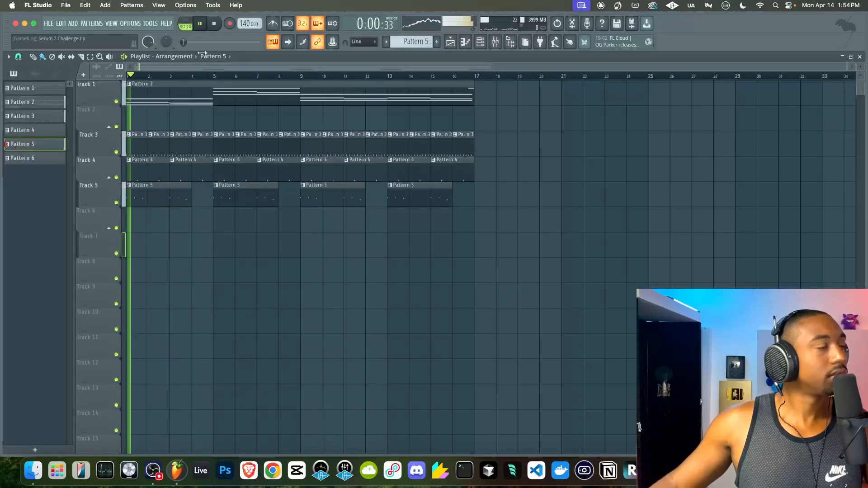
# Step: In the sampled hit's piano roll, raise the third note one semitone and the last note three semitones so both sit on C5
pyautogui.click(476, 47)
pyautogui.rightClick(114, 213)
pyautogui.click(145, 214)
pyautogui.rightClick(117, 214)
pyautogui.click(131, 215)
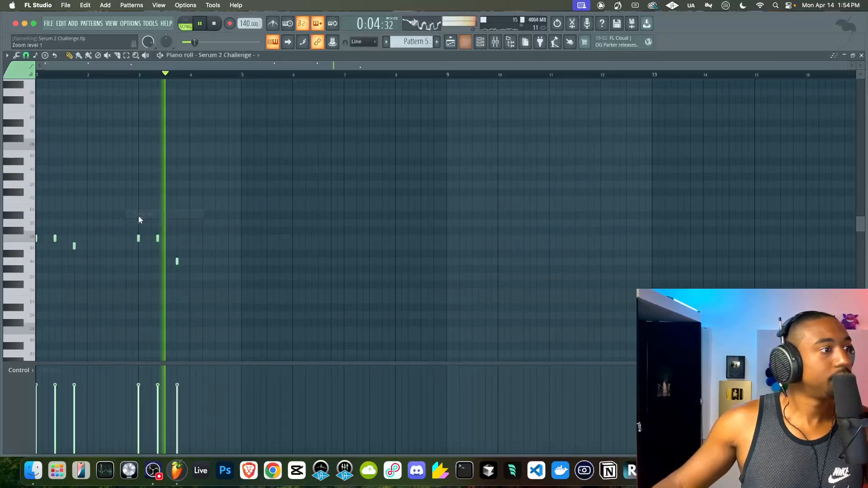
pyautogui.press('space')
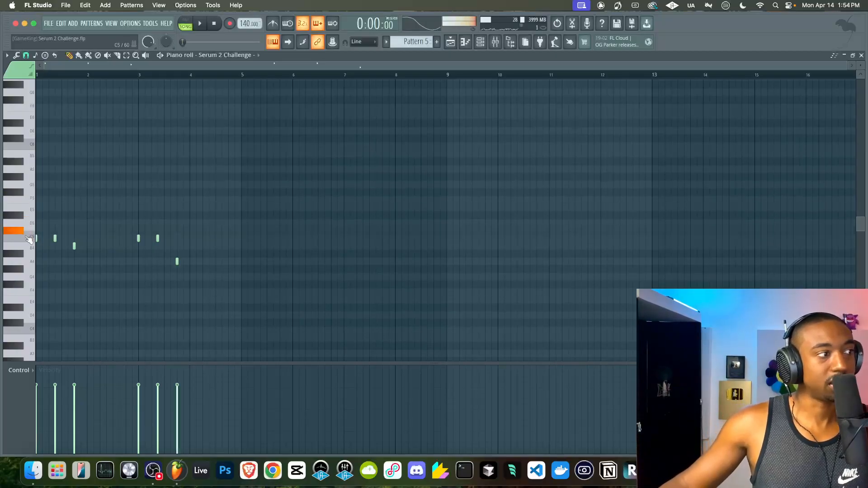
pyautogui.press('space')
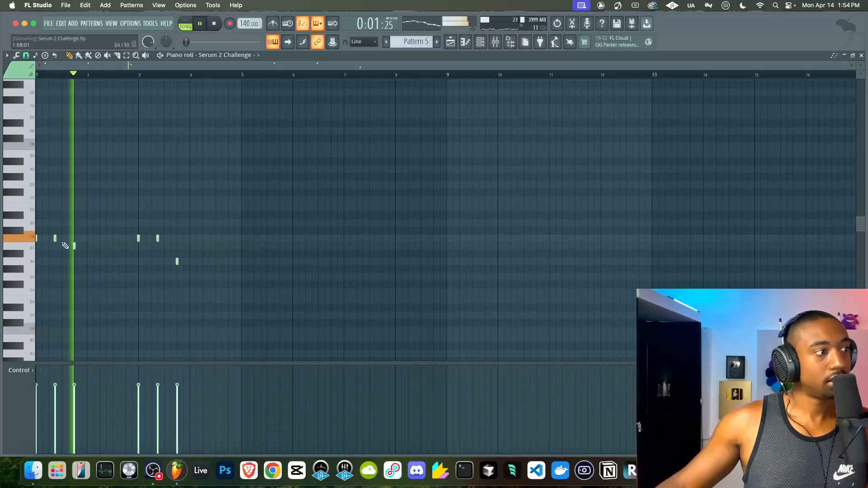
pyautogui.hotkey('shift', 'Up')
pyautogui.moveTo(104, 240); pyautogui.dragTo(196, 266)
pyautogui.press('space')
pyautogui.hotkey('shift', 'Up')
pyautogui.hotkey('shift', 'Up')
pyautogui.hotkey('shift', 'Up')
pyautogui.press('space')
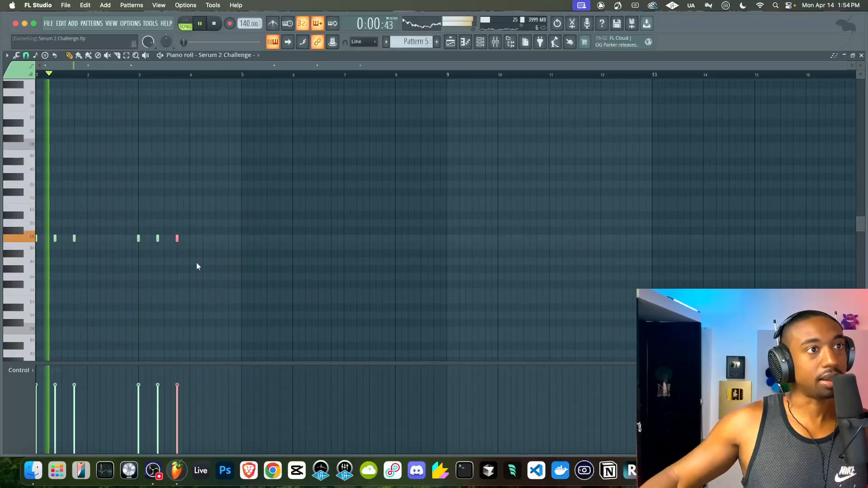
# Step: Select Pattern 4 and add a new Serum 2 instrument to the channel rack
pyautogui.press('F7')
pyautogui.press('F5')
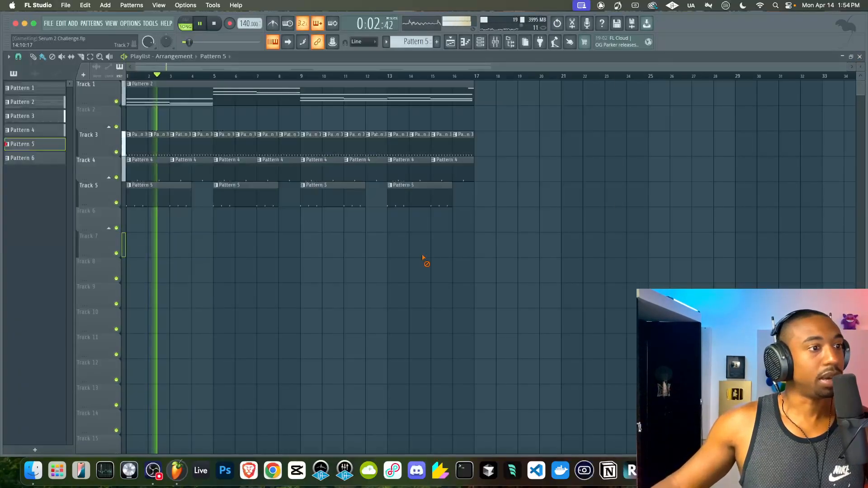
pyautogui.click(483, 45)
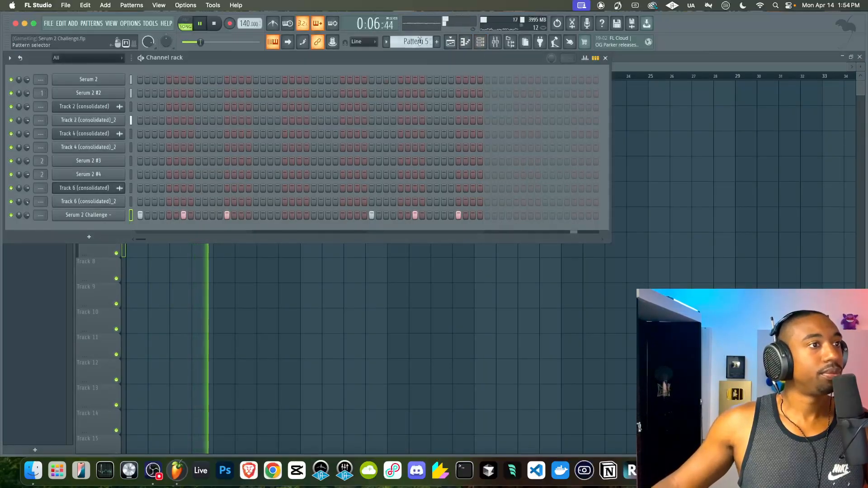
pyautogui.moveTo(419, 41); pyautogui.dragTo(413, 50)
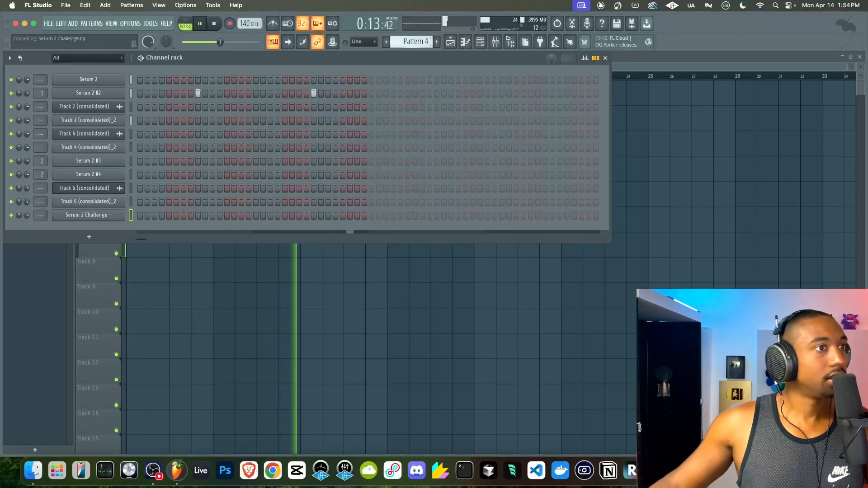
pyautogui.click(95, 236)
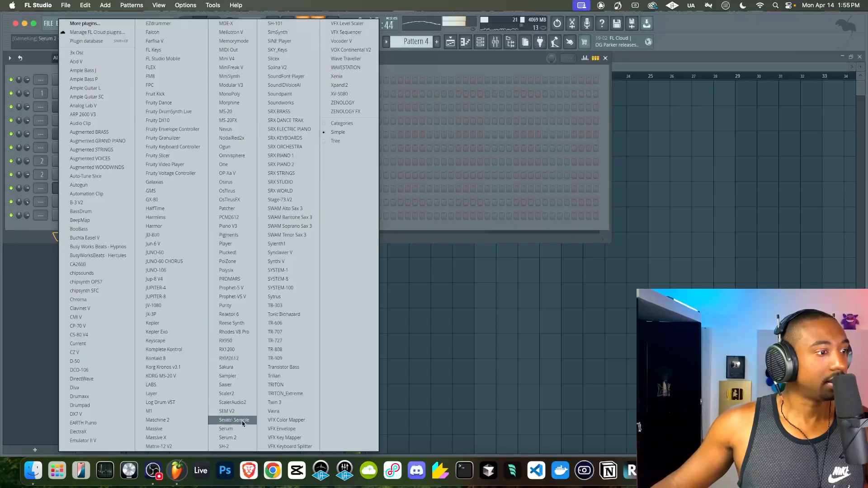
pyautogui.click(239, 437)
pyautogui.moveTo(273, 90); pyautogui.dragTo(332, 175)
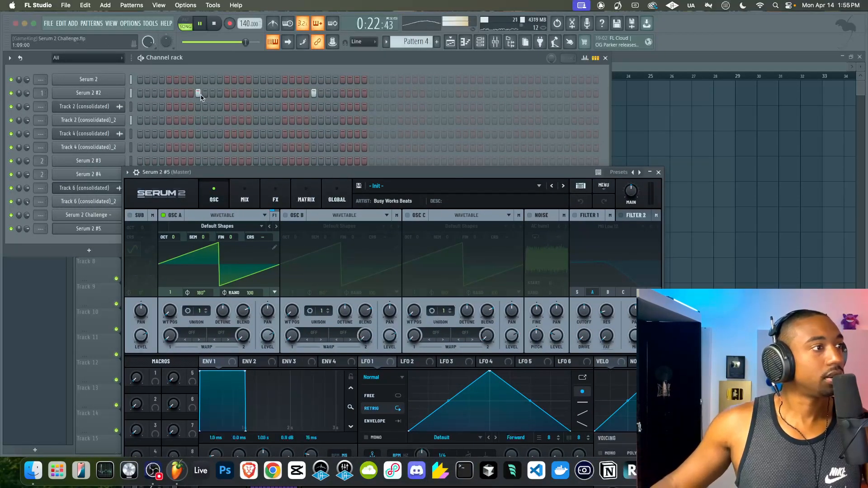
pyautogui.click(658, 173)
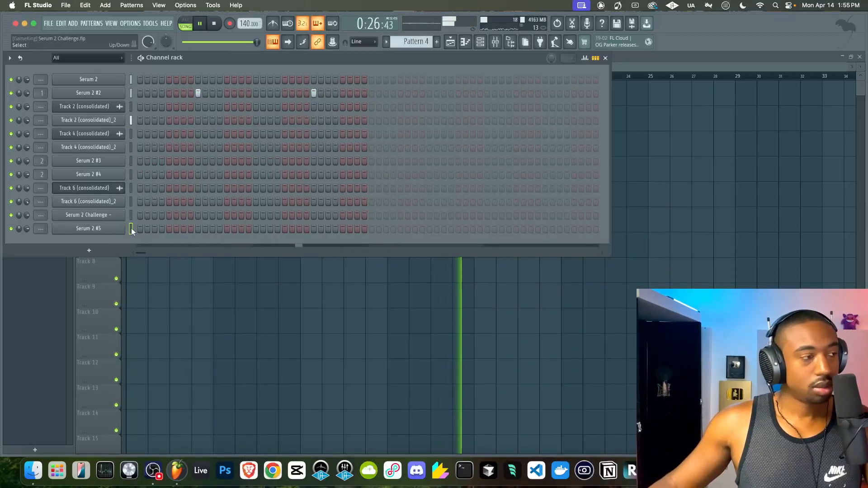
# Step: Copy the Pattern 4 notes from Serum 2 #2 to the Serum 2 #5 channel and stop playback
pyautogui.click(128, 97)
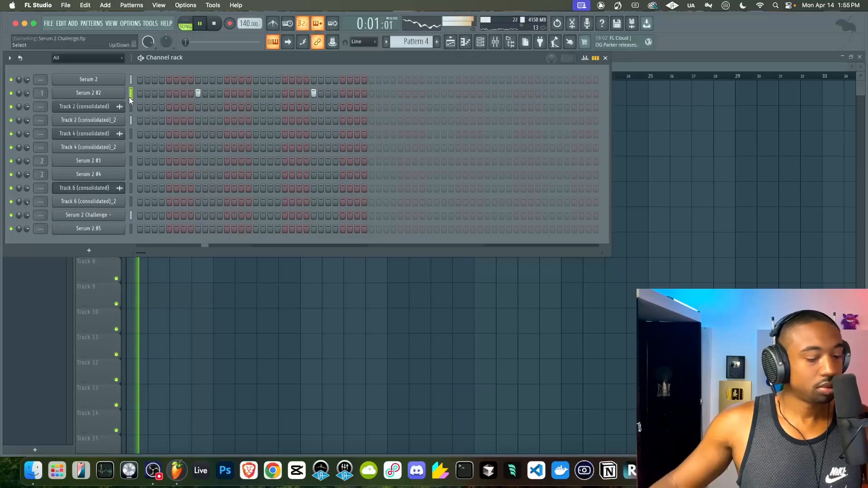
pyautogui.click(129, 229)
pyautogui.hotkey('ctrl', 'v')
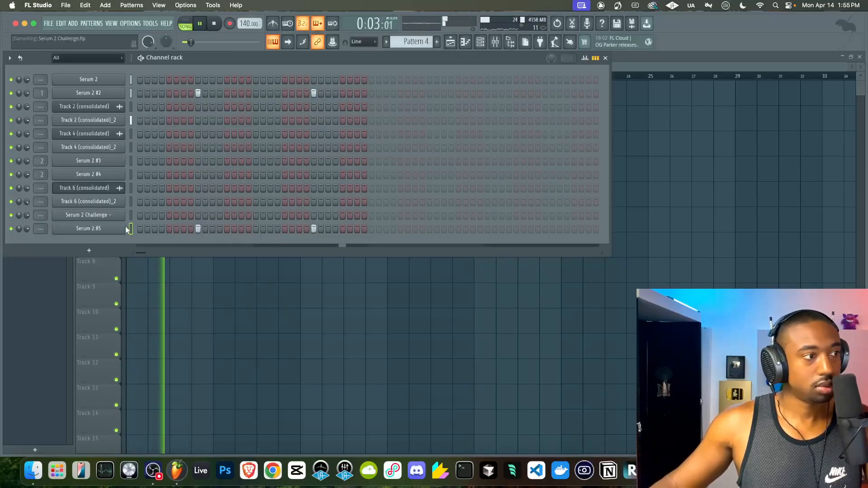
pyautogui.press('space')
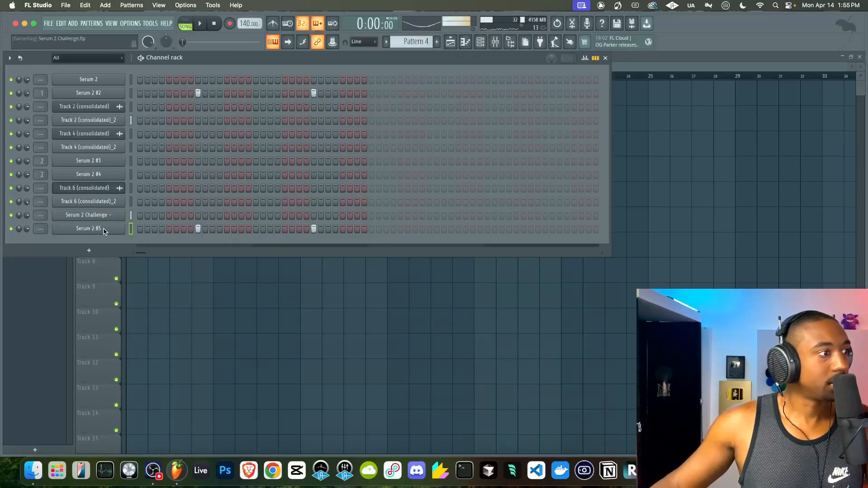
# Step: In Serum 2 #5, turn off oscillator A and enable the noise oscillator with White noise
pyautogui.click(103, 229)
pyautogui.moveTo(317, 107); pyautogui.dragTo(316, 77)
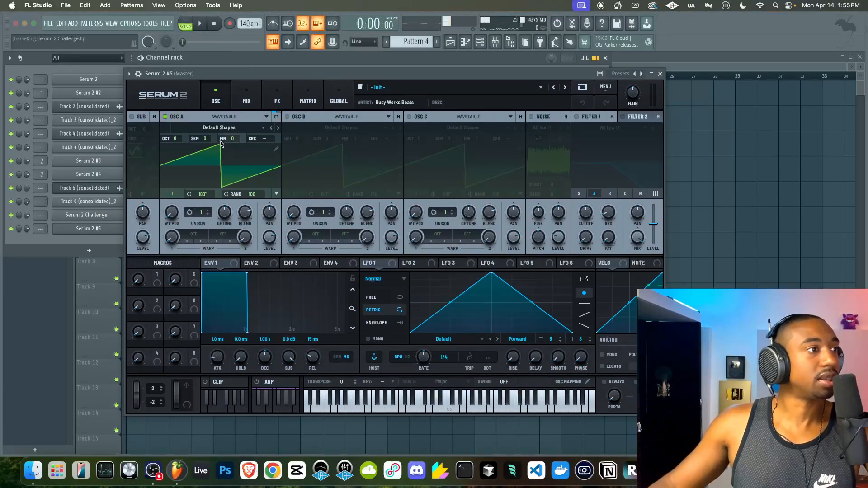
pyautogui.click(165, 117)
pyautogui.click(532, 117)
pyautogui.click(541, 128)
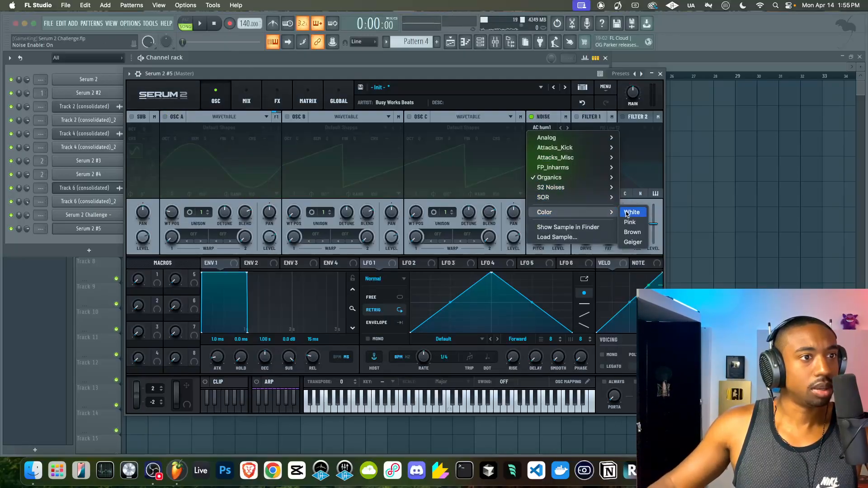
pyautogui.click(627, 214)
# Step: Enable Filter 1 with the High 24 type, raise its resonance to 14%, and audition the sound
pyautogui.click(576, 117)
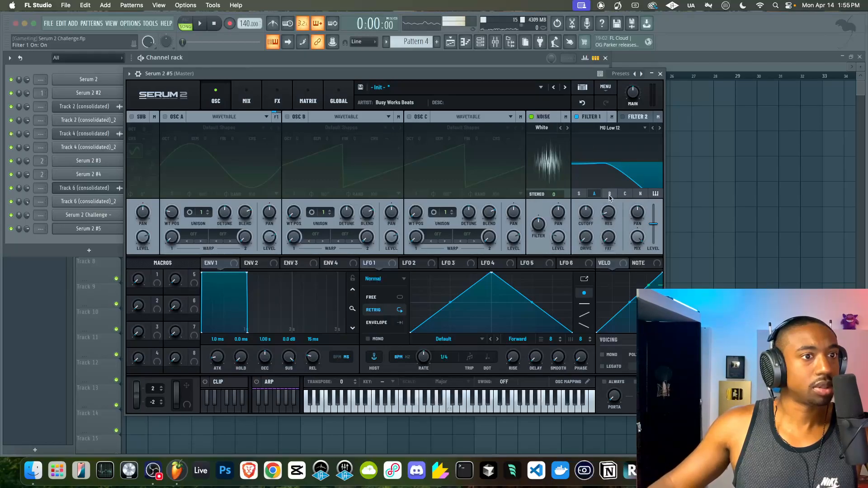
pyautogui.click(619, 130)
pyautogui.moveTo(614, 139)
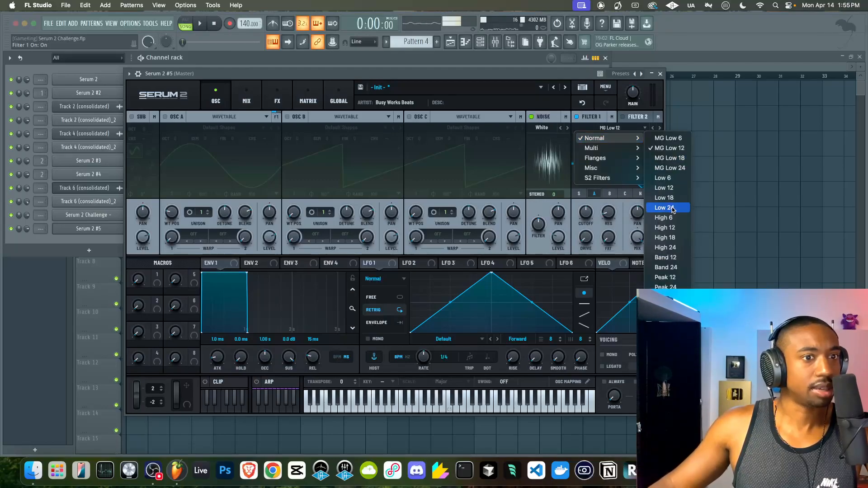
pyautogui.click(670, 251)
pyautogui.press('space')
pyautogui.press('space')
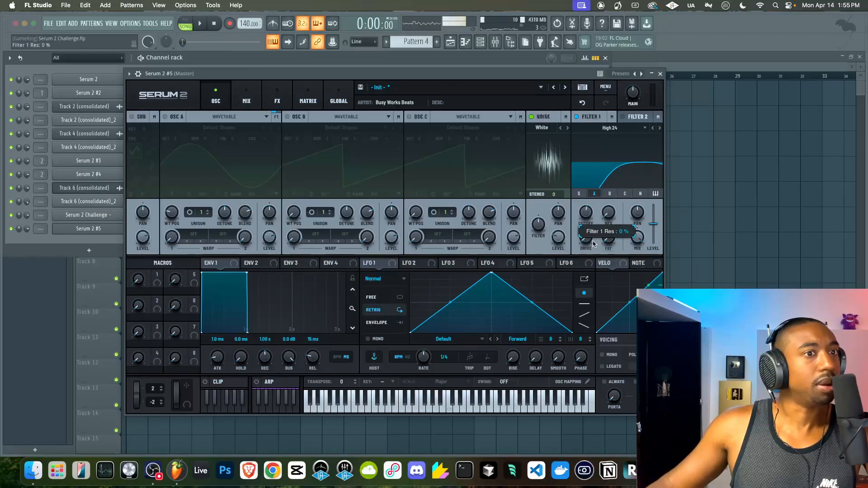
# Step: Add an Equalizer to the main effects chain of Serum 2 #5
pyautogui.click(308, 97)
pyautogui.click(274, 95)
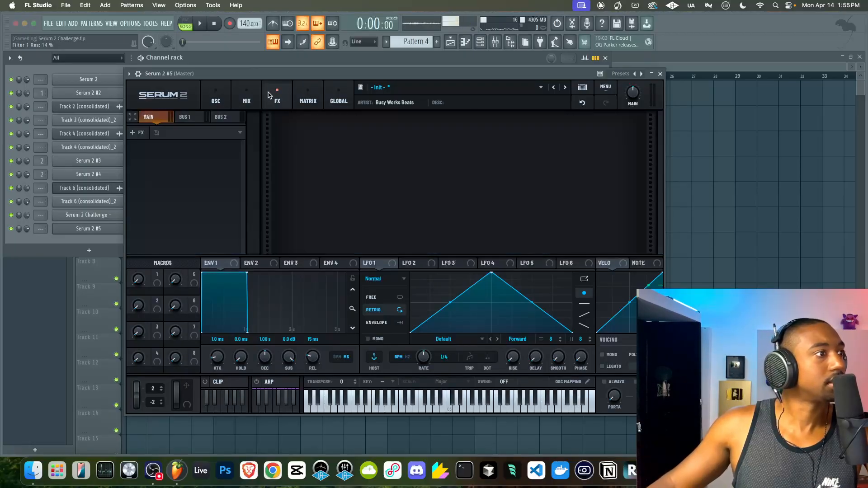
pyautogui.click(141, 134)
pyautogui.click(159, 211)
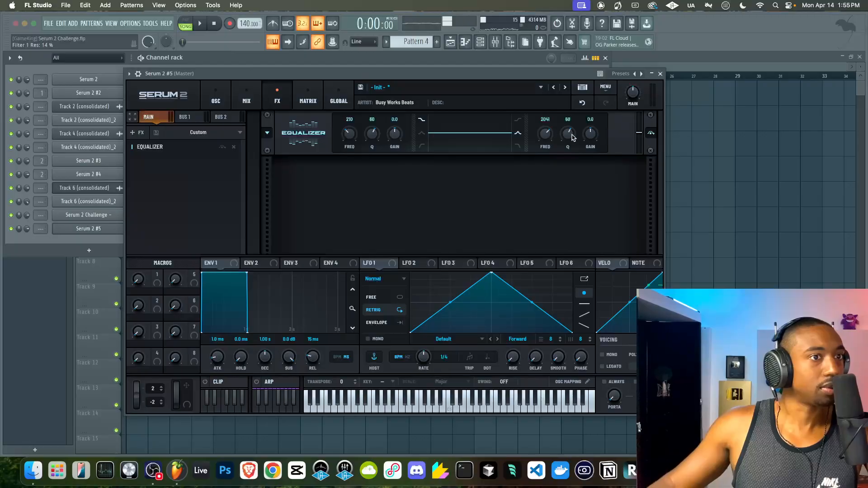
# Step: Set the Equalizer's upper band to 2506 Hz with 14.6 dB gain, and lower the Envelope 1 sustain fully to -∞ dB
pyautogui.moveTo(548, 137); pyautogui.dragTo(546, 135)
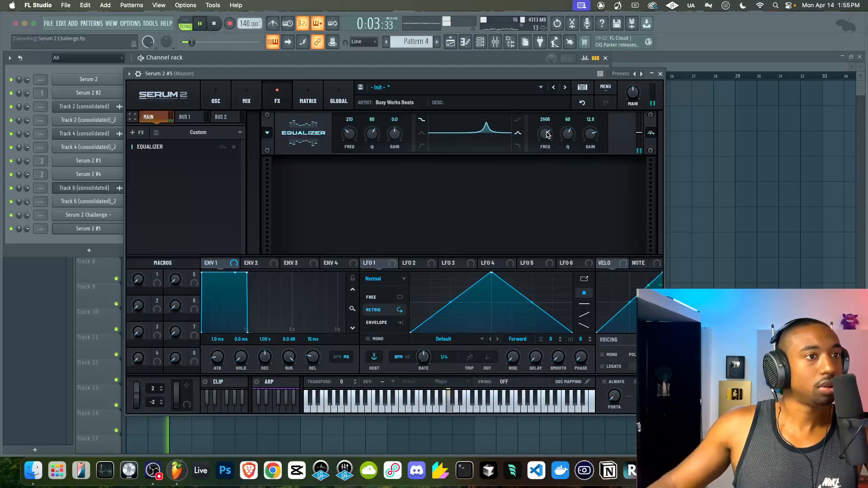
pyautogui.moveTo(590, 137); pyautogui.dragTo(588, 134)
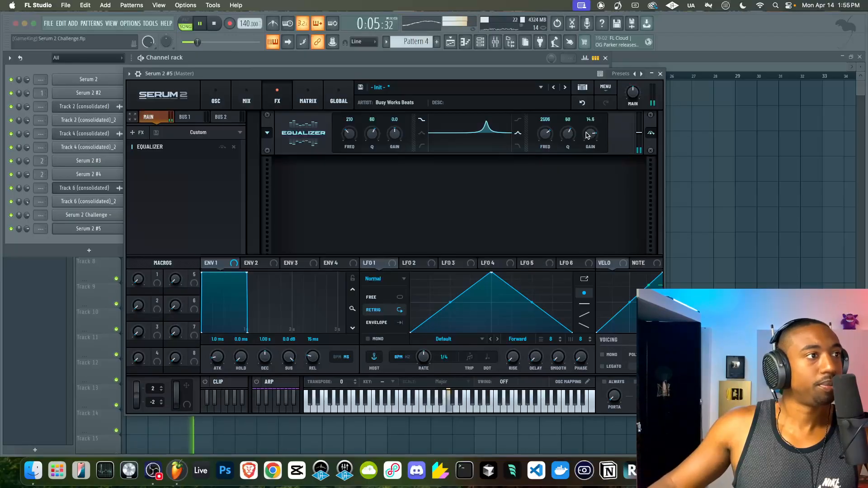
pyautogui.click(216, 99)
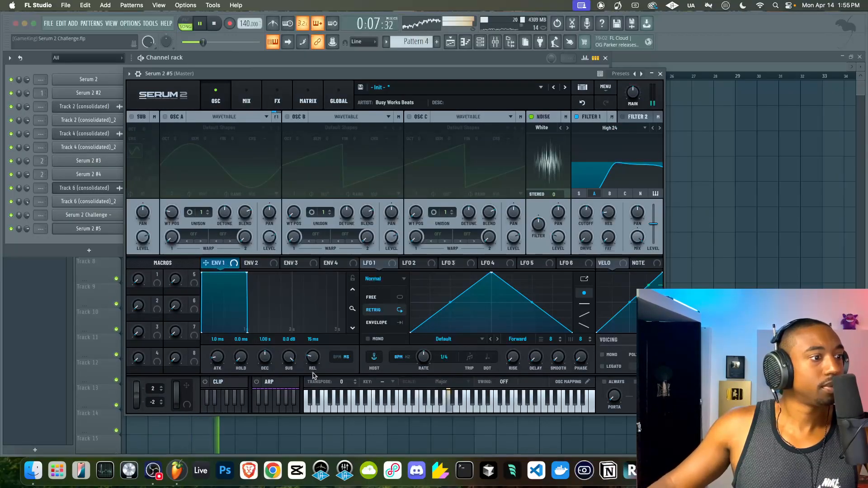
pyautogui.moveTo(294, 359); pyautogui.dragTo(276, 403)
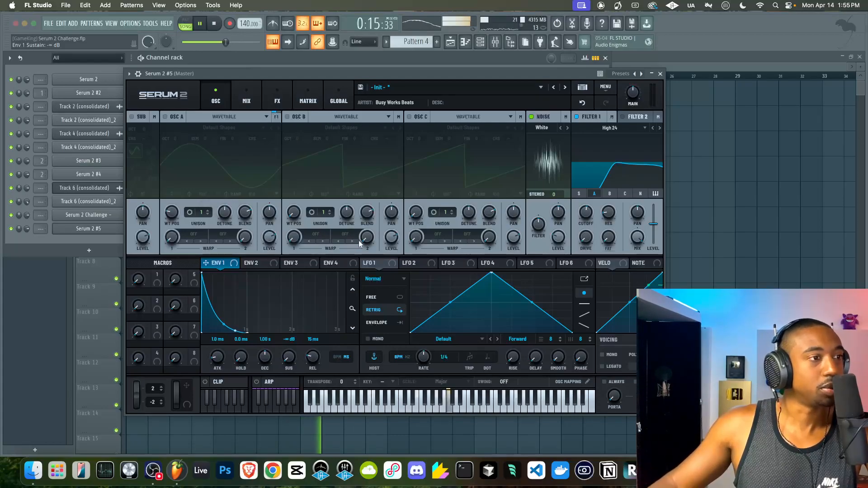
pyautogui.click(269, 264)
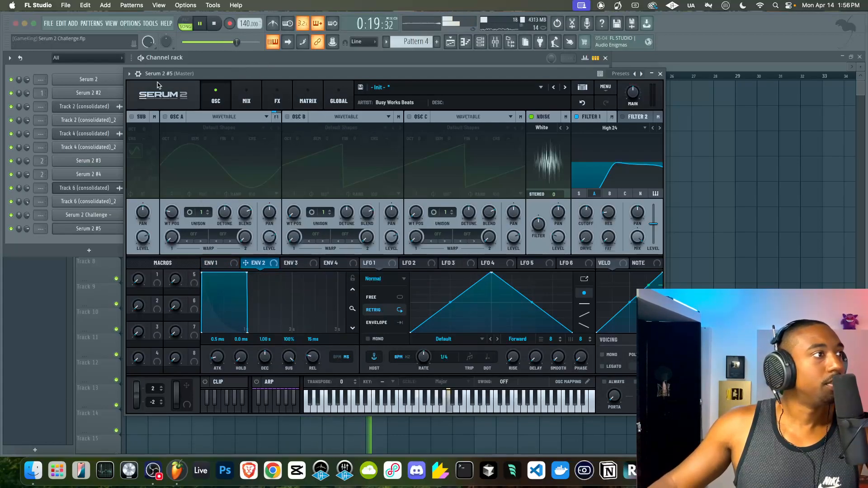
# Step: Try the Brass - Deep State Terms preset in the Serum 2 channel
pyautogui.click(91, 81)
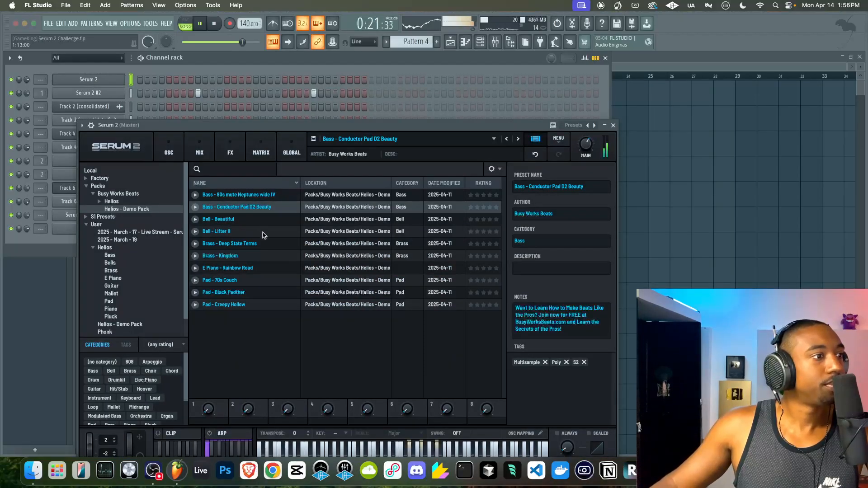
pyautogui.click(231, 244)
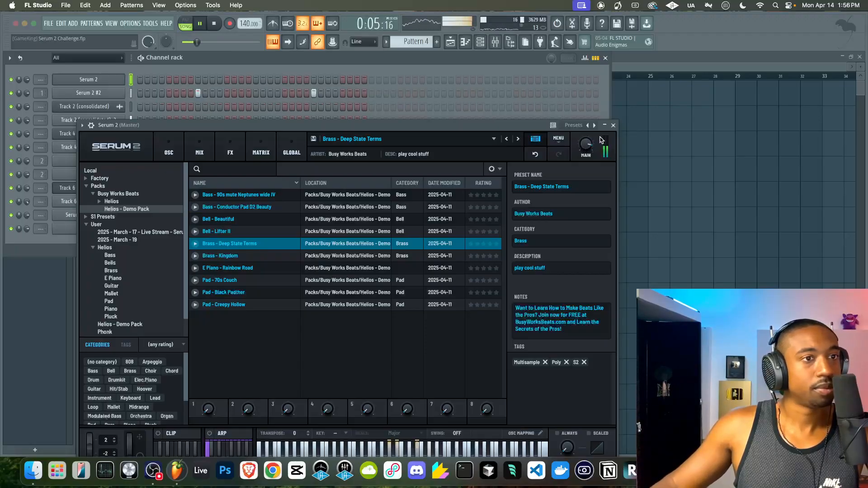
pyautogui.click(613, 125)
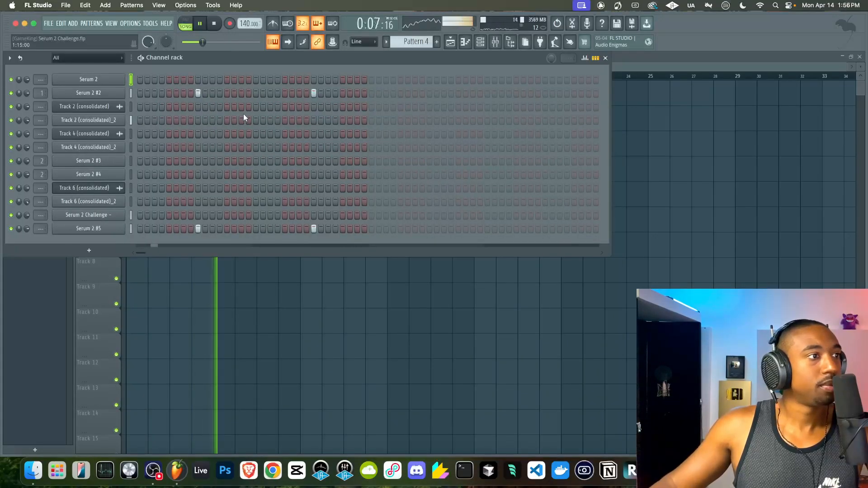
# Step: In Pattern 5, transpose all Serum 2 Challenge notes up to E5 and play them back
pyautogui.rightClick(225, 288)
pyautogui.press('space')
pyautogui.doubleClick(164, 191)
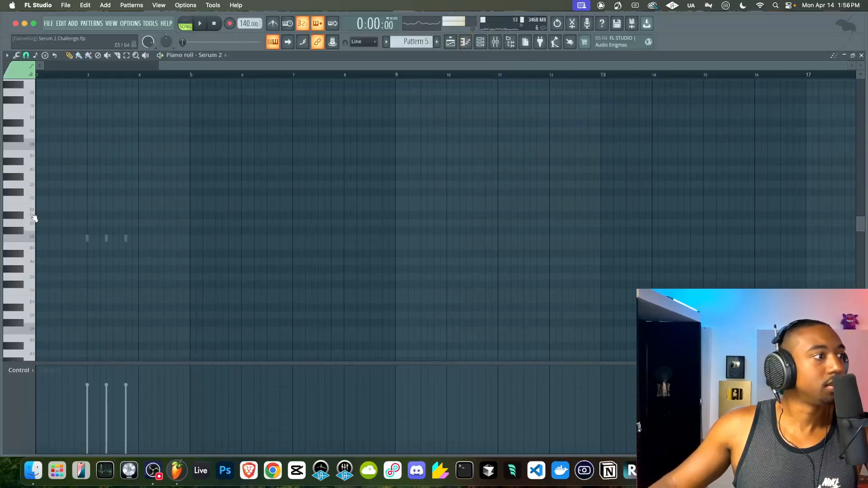
pyautogui.click(479, 42)
pyautogui.press('space')
pyautogui.rightClick(121, 212)
pyautogui.click(144, 216)
pyautogui.press('space')
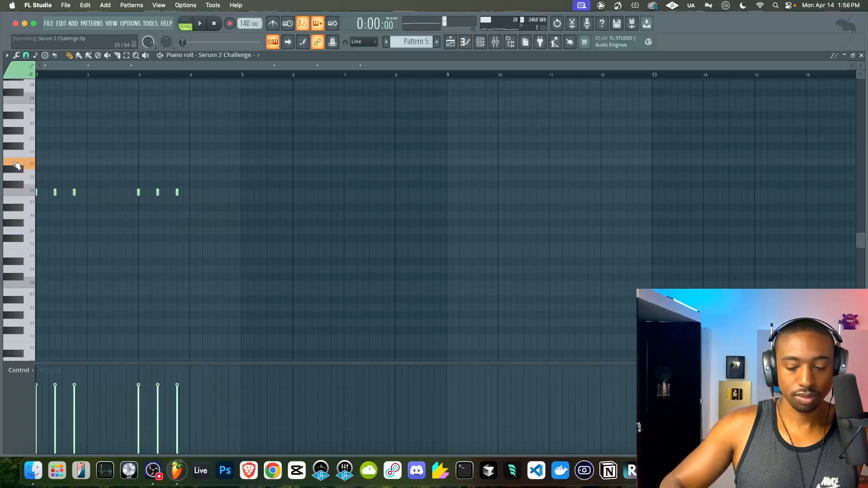
pyautogui.hotkey('shift', 'Up')
pyautogui.hotkey('shift', 'Up')
pyautogui.press('space')
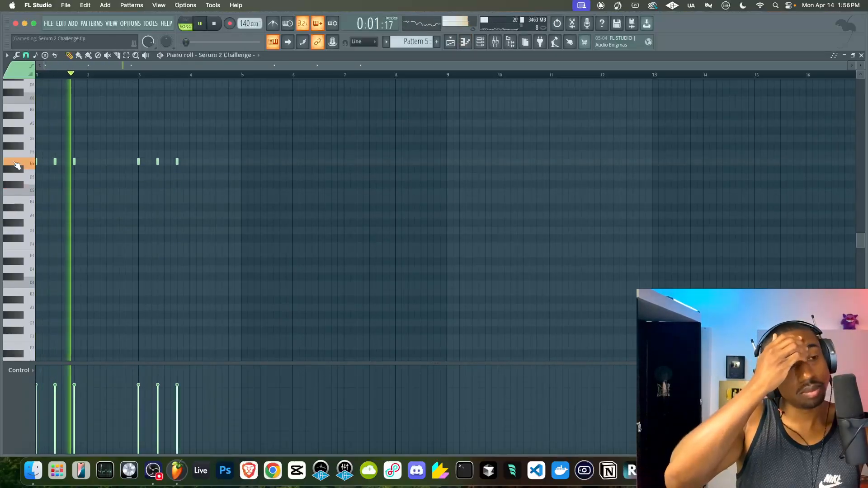
# Step: Lower the Serum 2 Challenge notes by an octave to E4 and play the arrangement
pyautogui.hotkey('ctrl', 'Down')
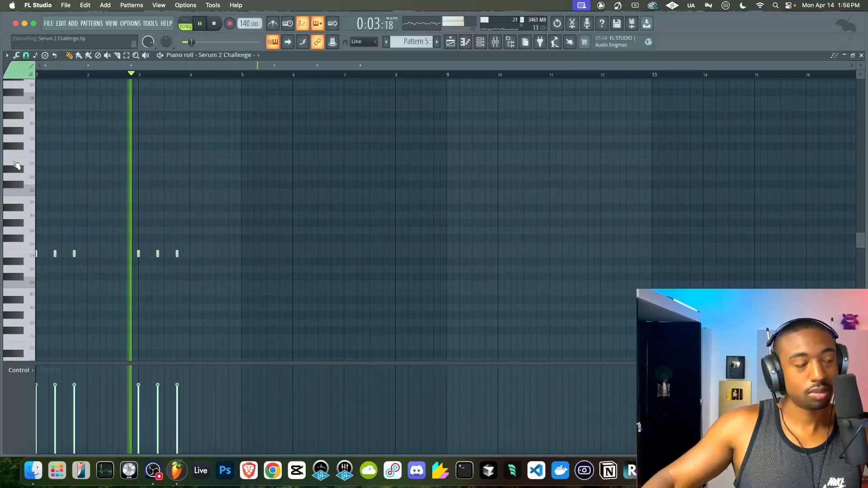
pyautogui.press('space')
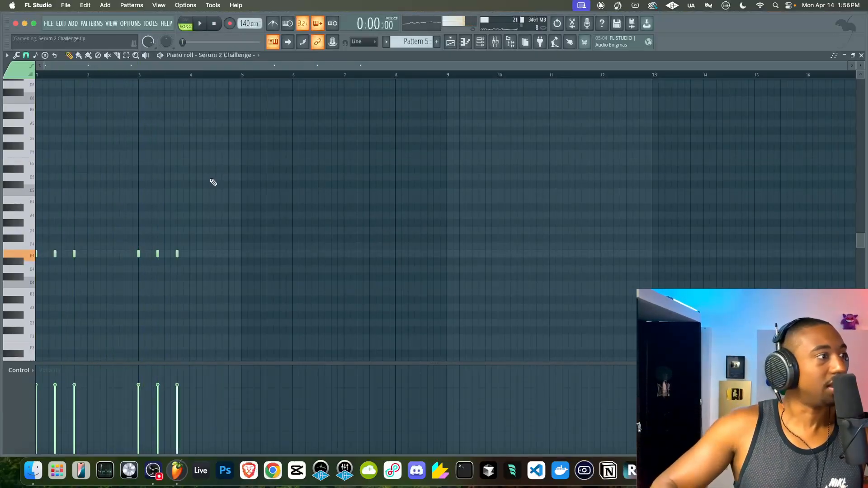
pyautogui.press('space')
pyautogui.press('F5')
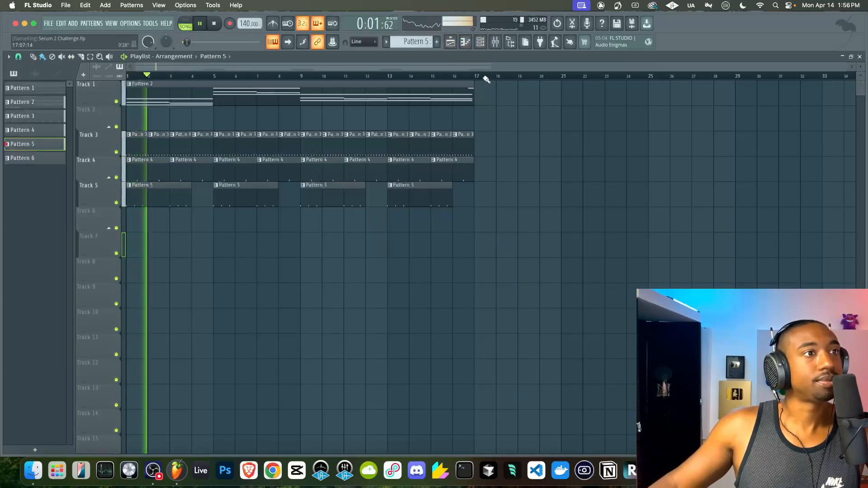
# Step: Browse the patterns in the channel rack back to Pattern 4 and review Serum 2 #5 during playback
pyautogui.press('F6')
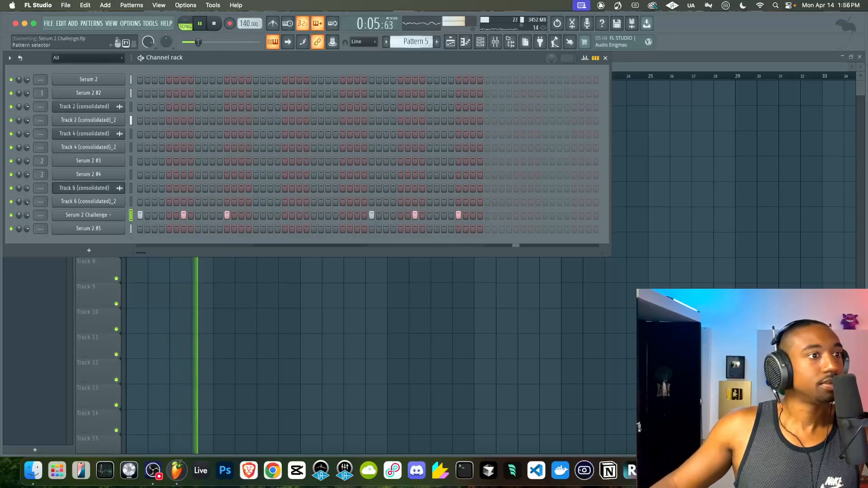
pyautogui.scroll(-2, 412, 41)
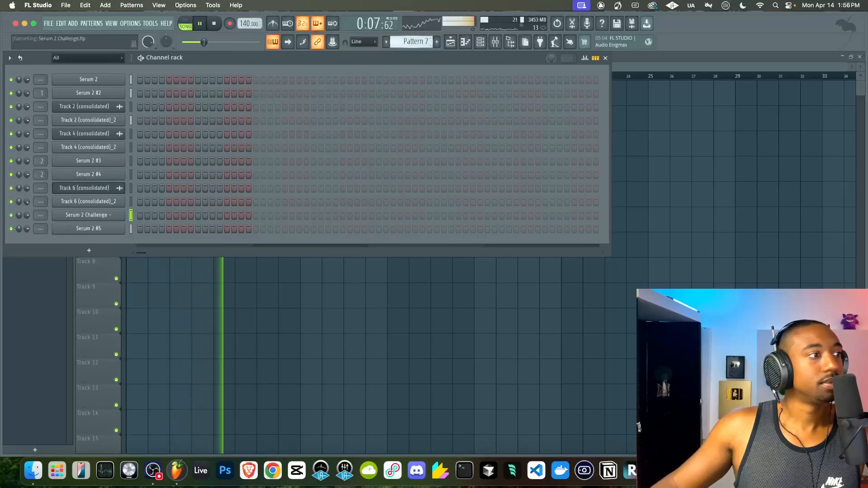
pyautogui.scroll(2, 412, 42)
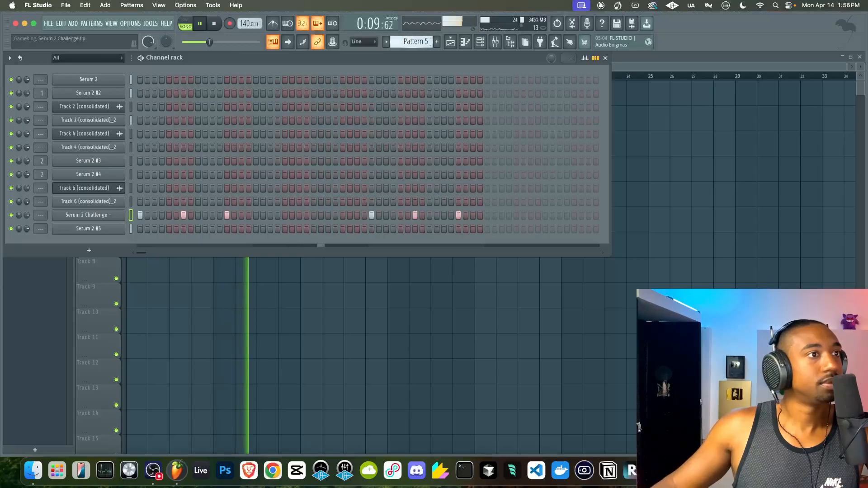
pyautogui.scroll(-1, 429, 43)
pyautogui.press('space')
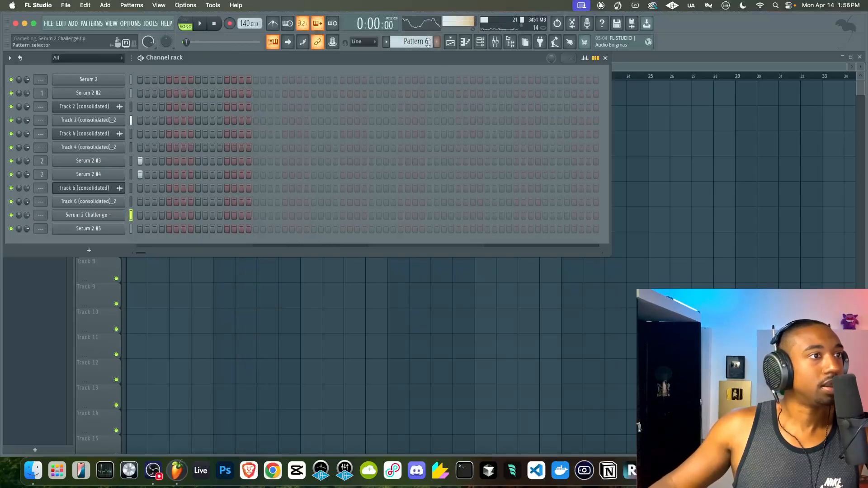
pyautogui.scroll(2, 429, 42)
pyautogui.press('space')
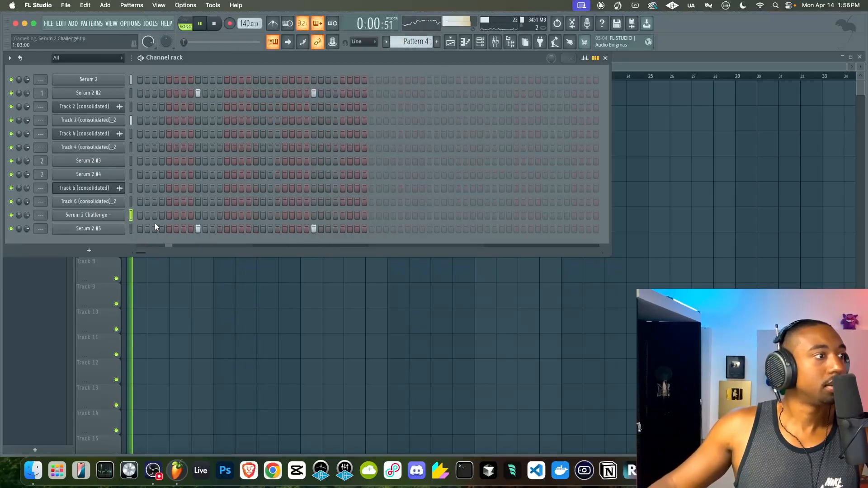
pyautogui.click(121, 231)
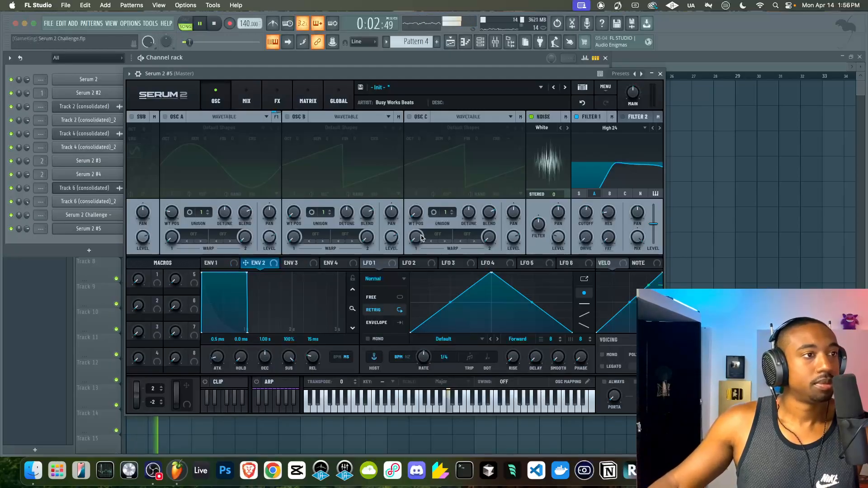
pyautogui.moveTo(235, 74); pyautogui.dragTo(346, 113)
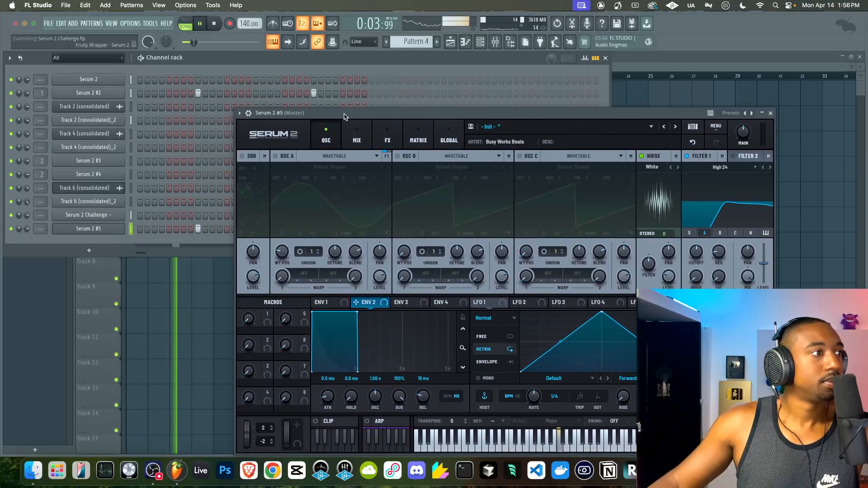
# Step: Reset the stereo delay of the Track 2 (consolidated)_2 sampler to centered
pyautogui.click(74, 120)
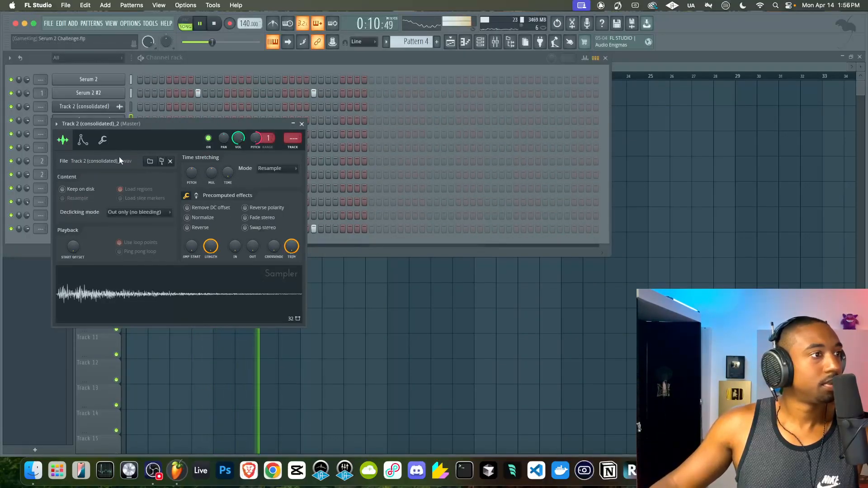
pyautogui.click(196, 195)
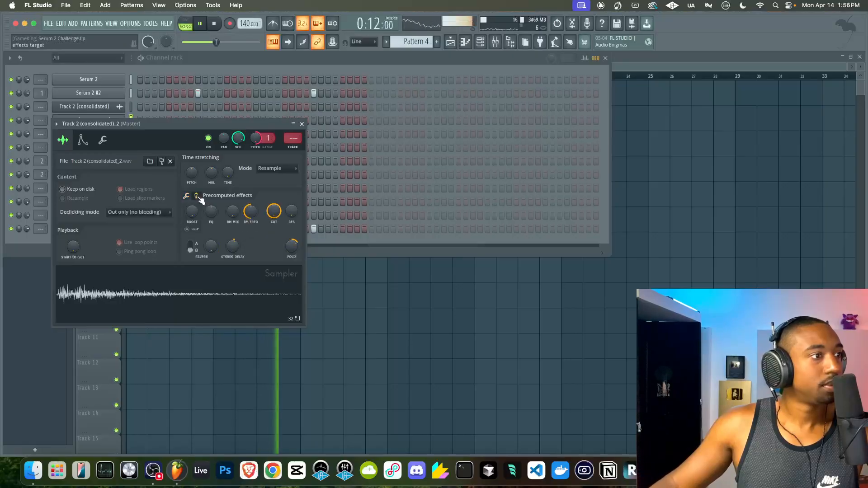
pyautogui.rightClick(236, 243)
pyautogui.press('c')
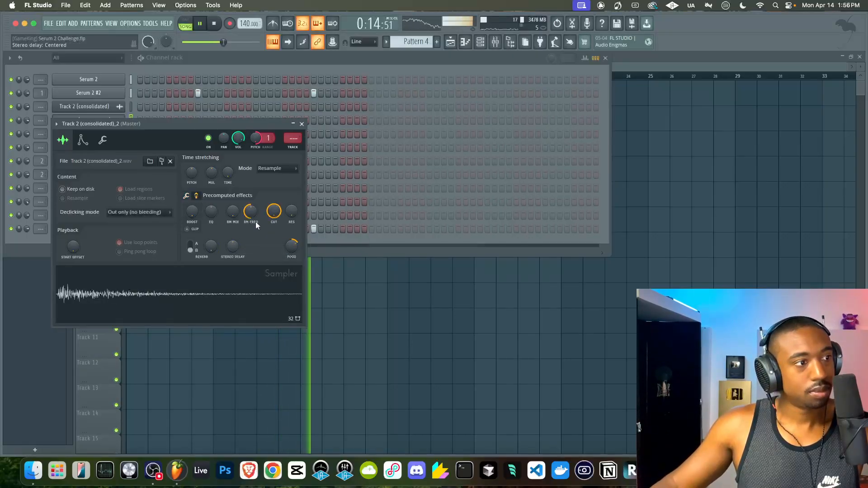
pyautogui.click(302, 125)
pyautogui.rightClick(285, 340)
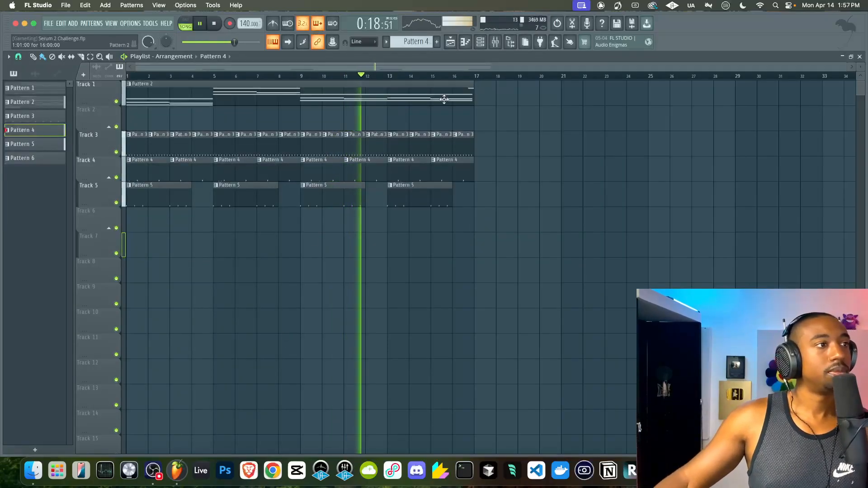
# Step: In the Serum 2 channel, audition Brass - Kingdom with the main volume at 72%, and load the Pad - 70s Couch preset instead
pyautogui.click(480, 42)
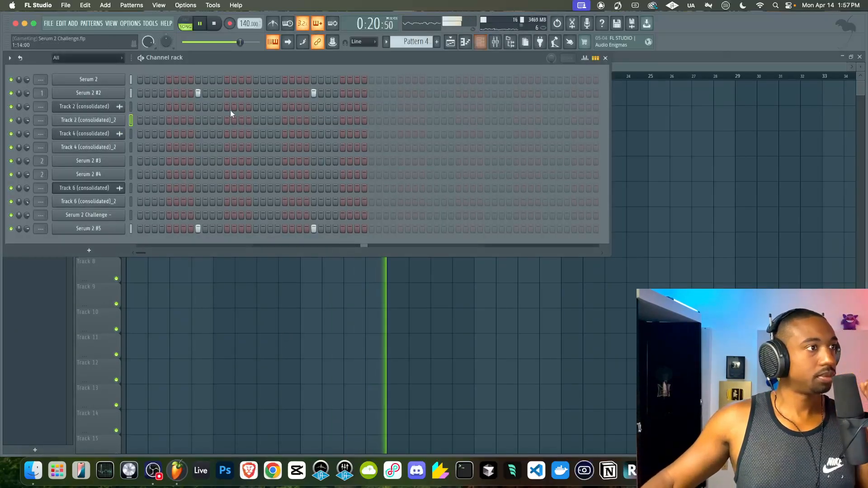
pyautogui.click(121, 82)
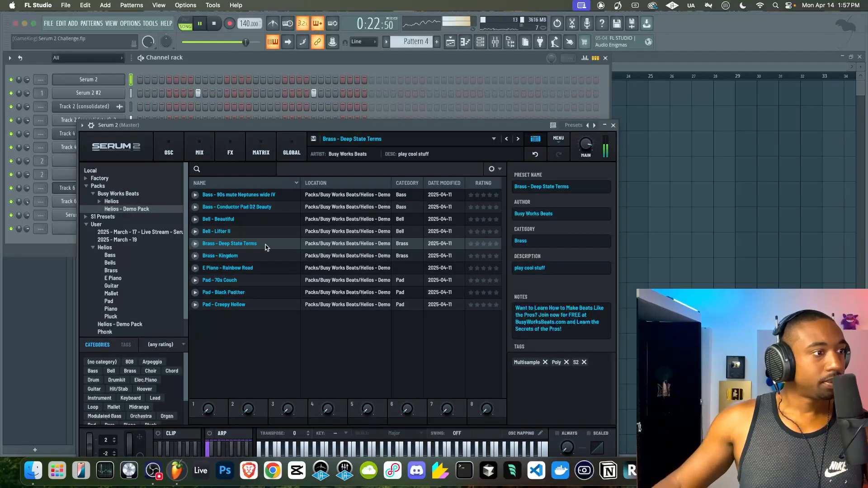
pyautogui.click(264, 259)
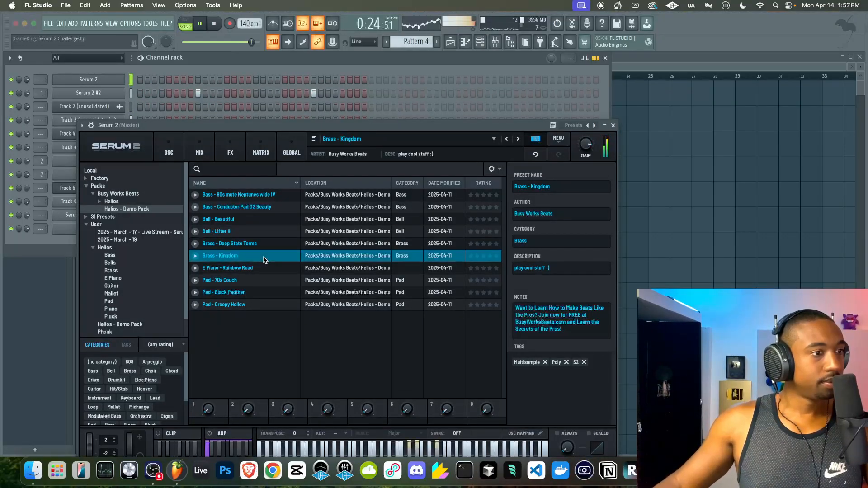
pyautogui.moveTo(590, 143); pyautogui.dragTo(588, 146)
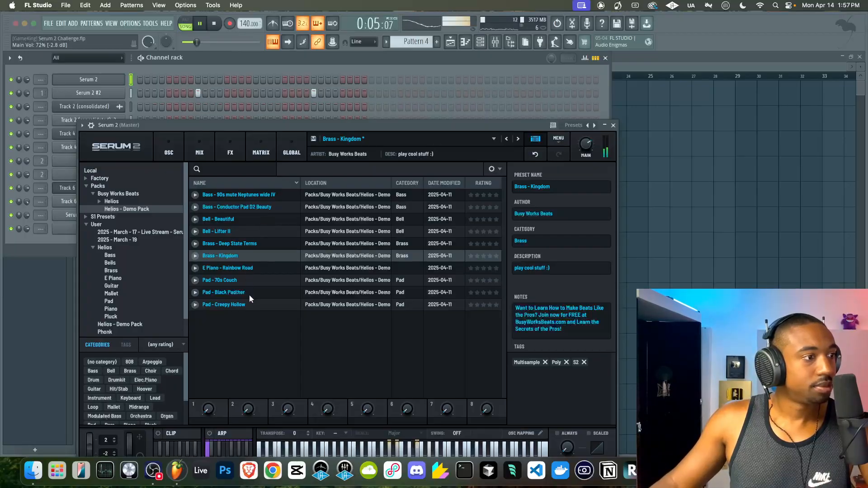
pyautogui.click(257, 280)
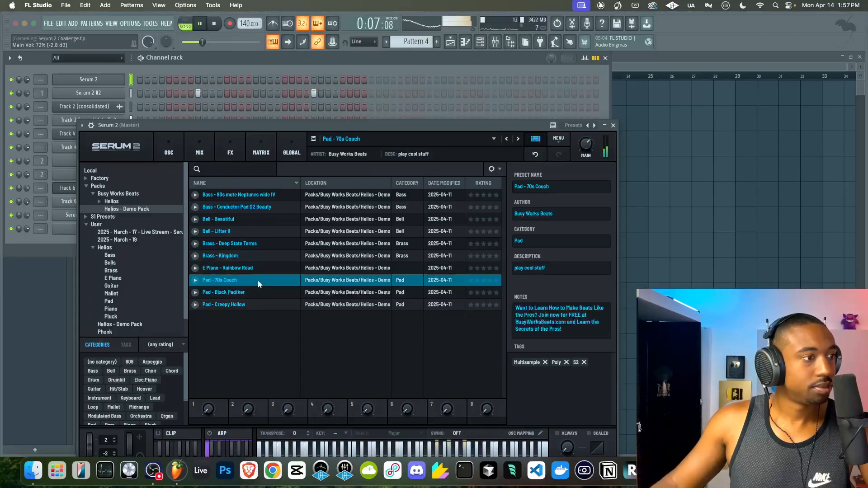
pyautogui.click(612, 125)
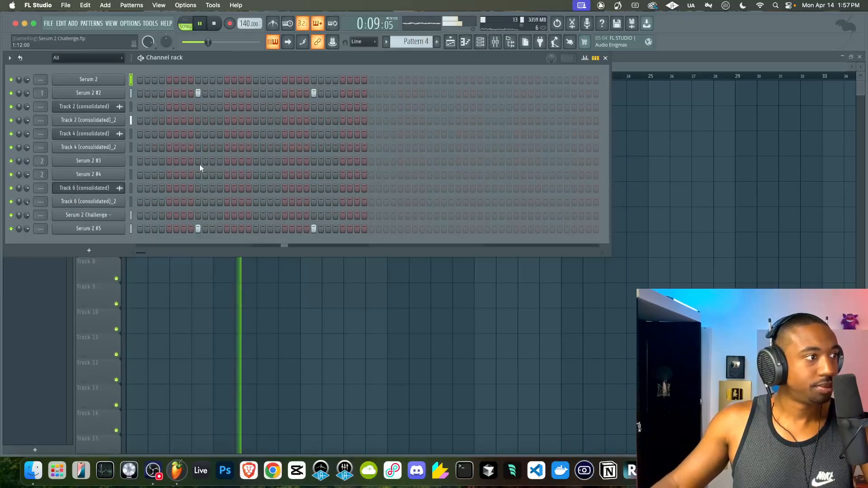
# Step: Set the Serum 2 Challenge sampler's pitch range to 1 and its channel pitch to +86 cents
pyautogui.click(111, 231)
pyautogui.click(114, 218)
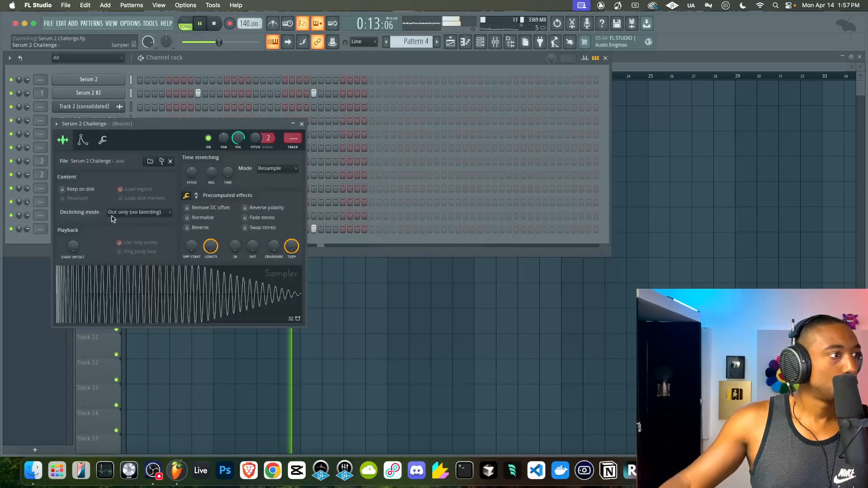
pyautogui.press('space')
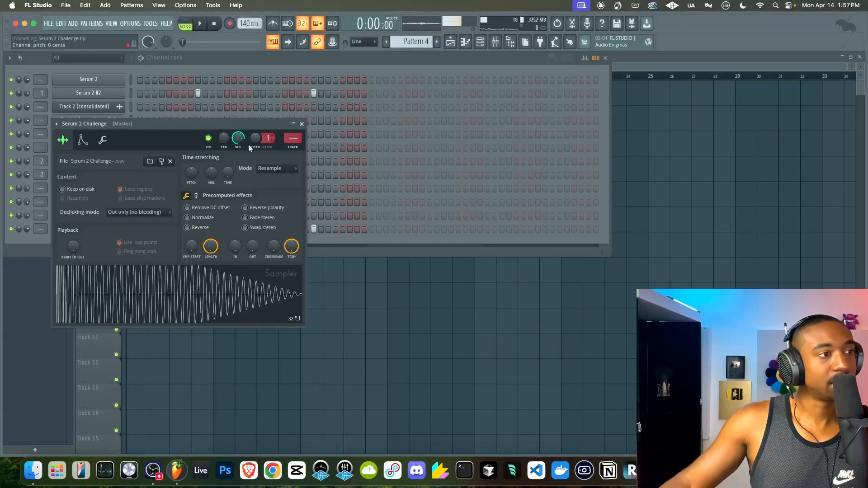
pyautogui.moveTo(255, 138); pyautogui.dragTo(255, 130)
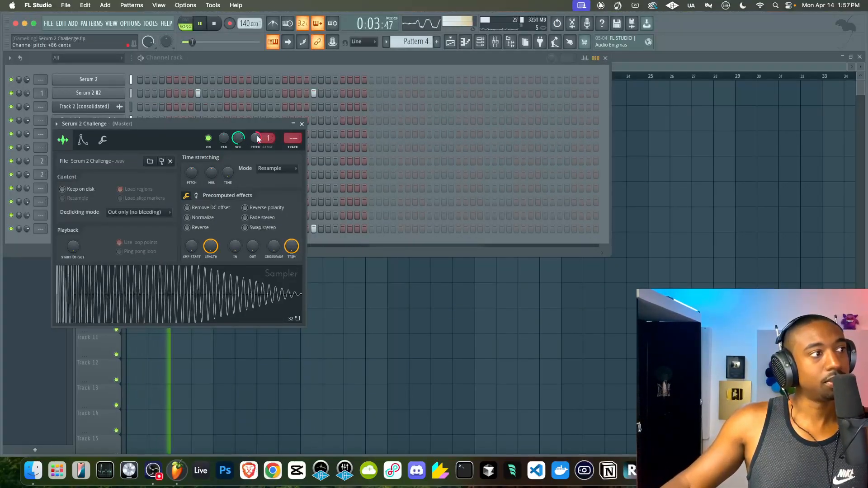
pyautogui.click(301, 124)
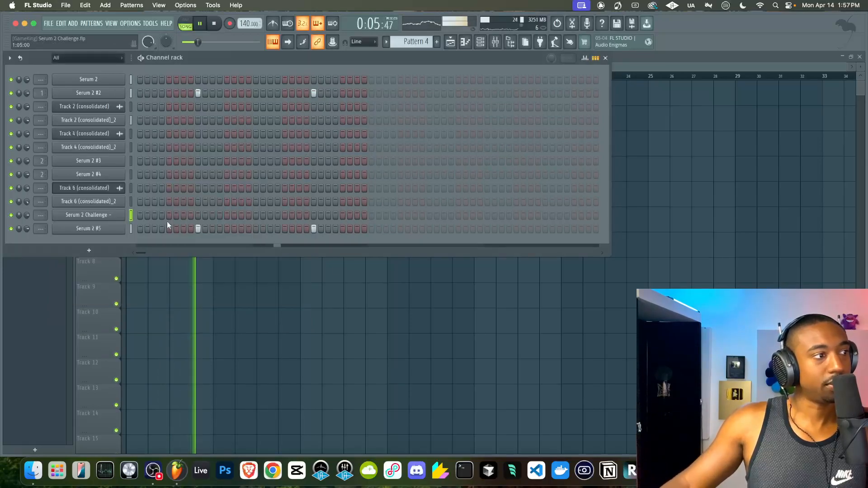
# Step: Route the Serum 2 Challenge sampler channel to mixer track 3 and bring up that mixer track during playback
pyautogui.click(109, 231)
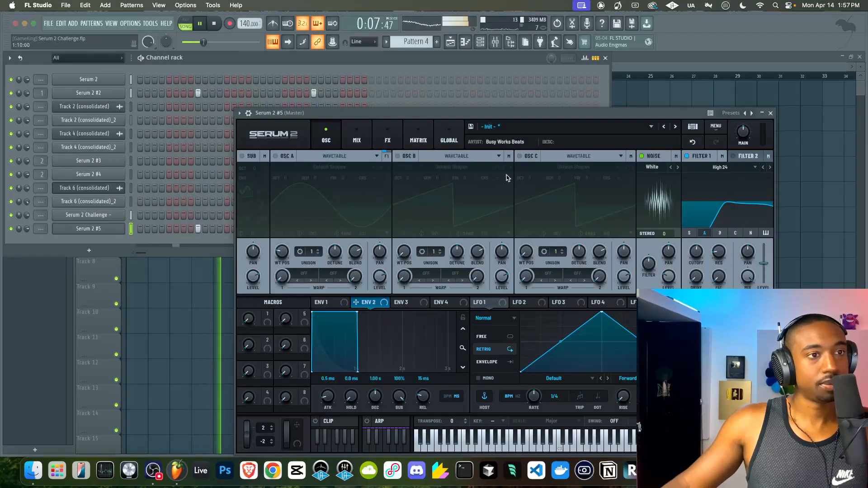
pyautogui.click(770, 113)
pyautogui.click(130, 216)
pyautogui.hotkey('ctrl', 'l')
pyautogui.press('space')
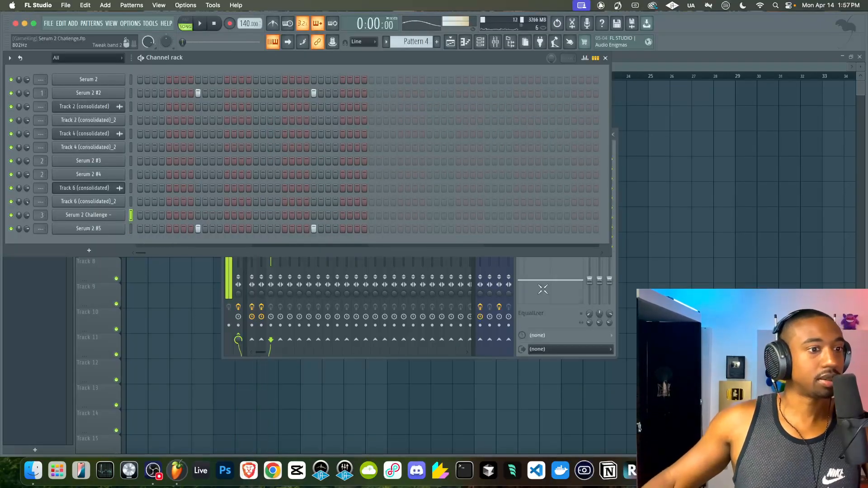
pyautogui.press('space')
pyautogui.moveTo(27, 215); pyautogui.dragTo(26, 208)
pyautogui.click(521, 318)
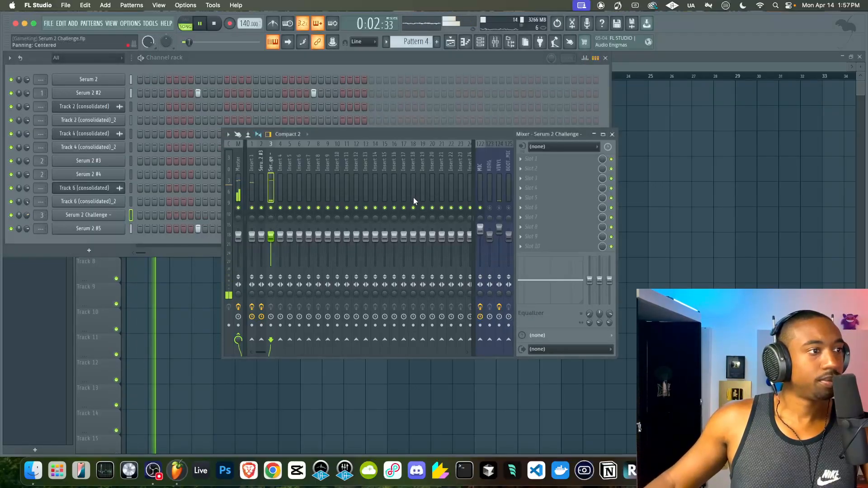
# Step: Load Michelangelo in the first effect slot of the Serum 2 Challenge mixer track and set its tube comp to 349.2%
pyautogui.click(527, 164)
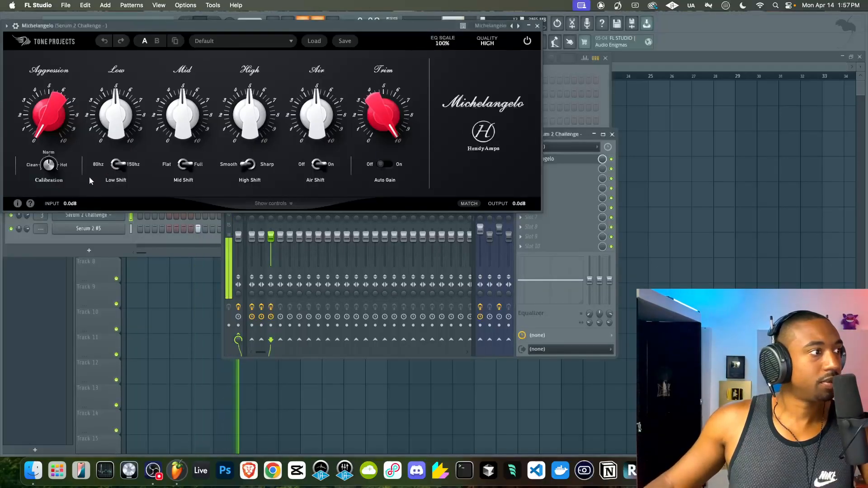
pyautogui.click(271, 203)
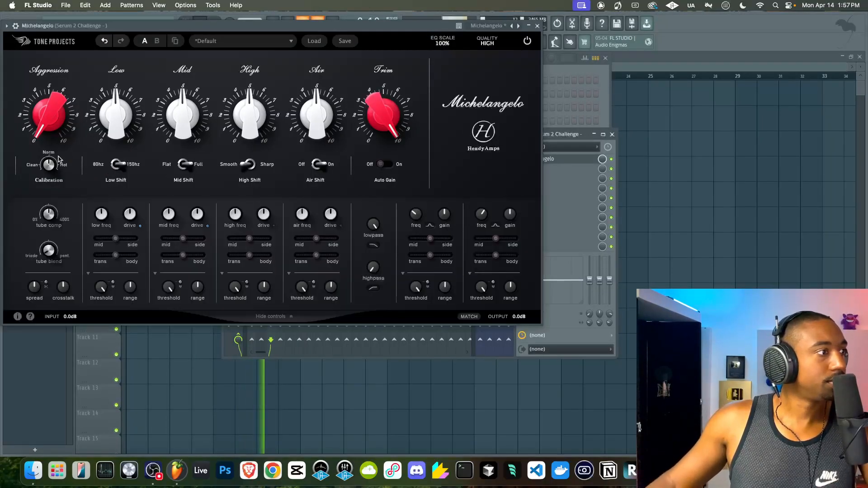
pyautogui.moveTo(53, 222); pyautogui.dragTo(51, 195)
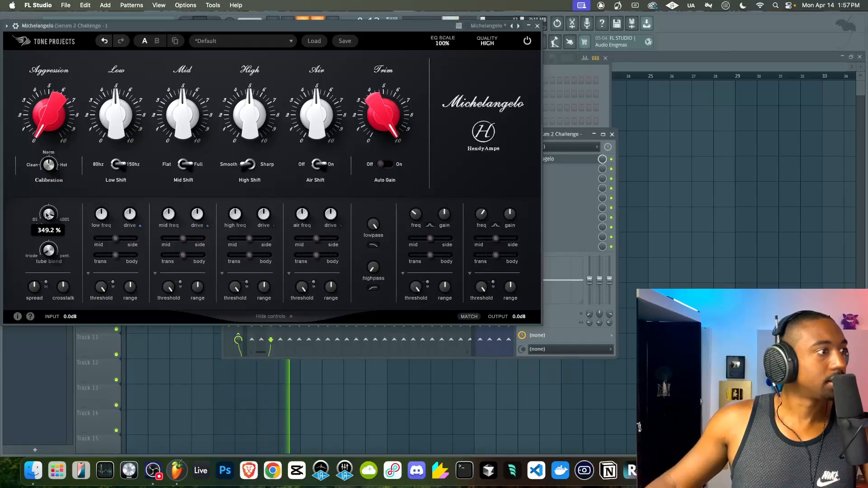
# Step: Set Michelangelo's playback quality to Pristine and its Aggression to 2.04, and close the plugin
pyautogui.click(483, 43)
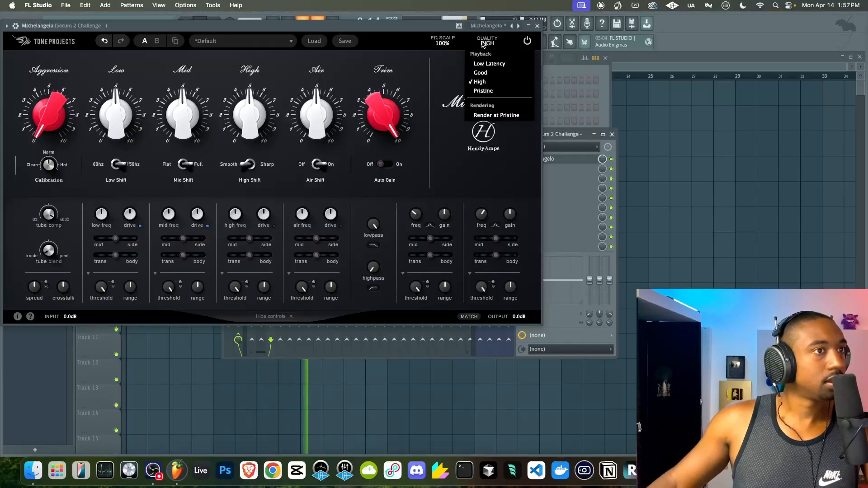
pyautogui.click(483, 91)
pyautogui.moveTo(48, 90); pyautogui.dragTo(55, 80)
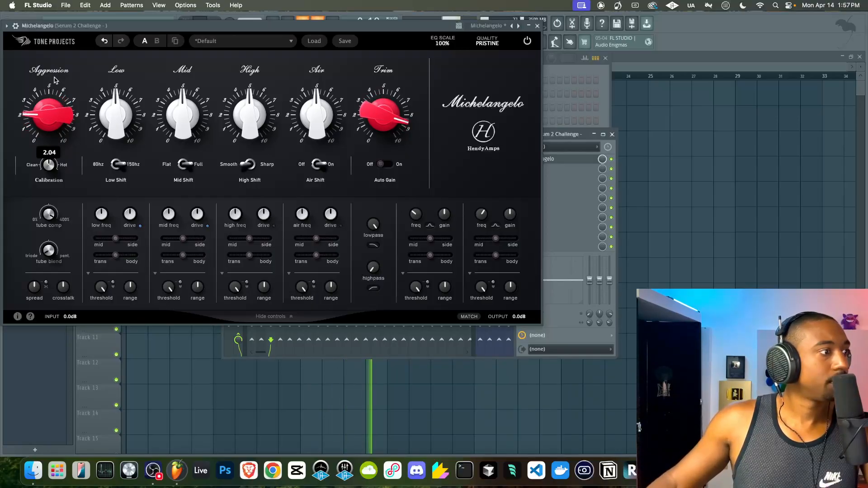
pyautogui.click(538, 26)
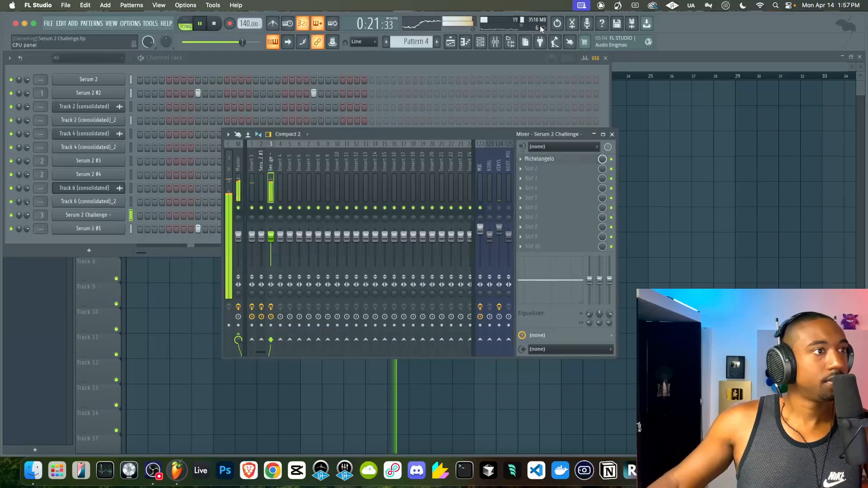
# Step: Set the Serum 2 Challenge sampler's pitch range to 5 semitones and reset its channel pitch to 0 cents
pyautogui.click(119, 216)
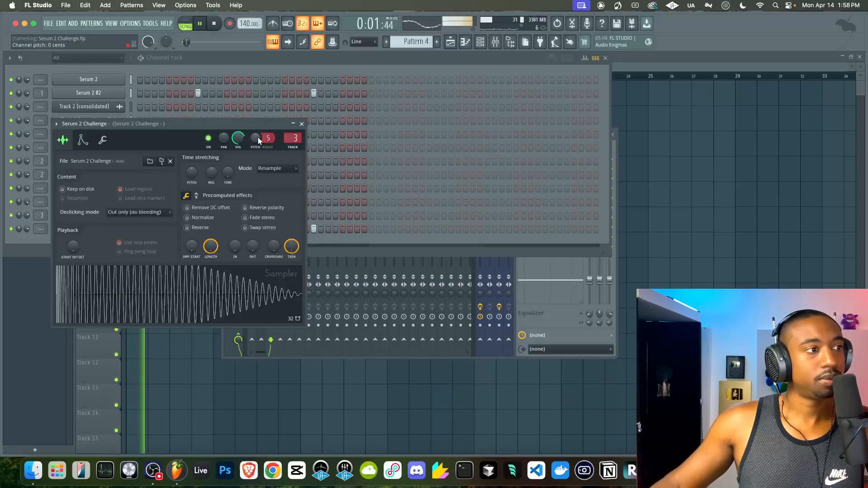
pyautogui.click(301, 124)
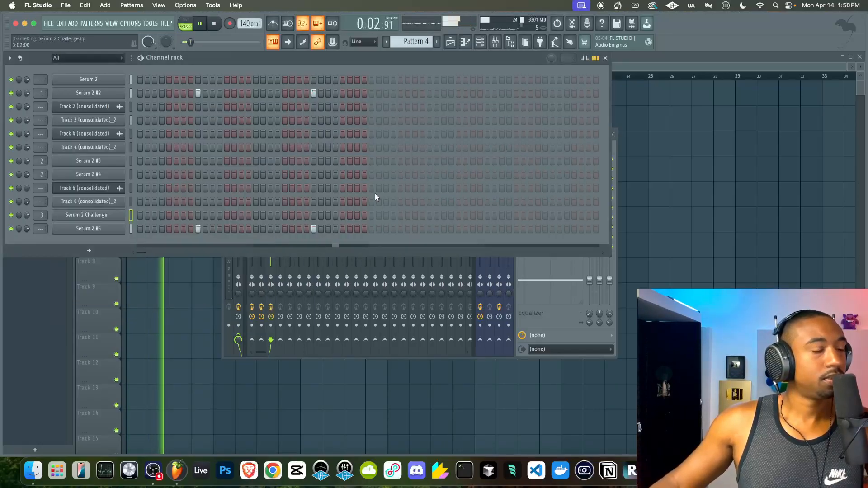
pyautogui.click(538, 299)
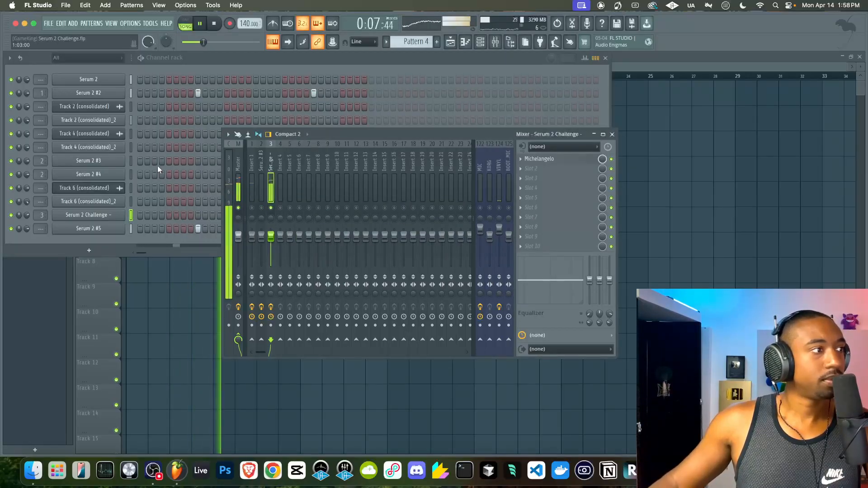
# Step: Route the Serum 2 channel to mixer track 4 and the Serum 2 #5 channel to mixer track 5
pyautogui.click(133, 80)
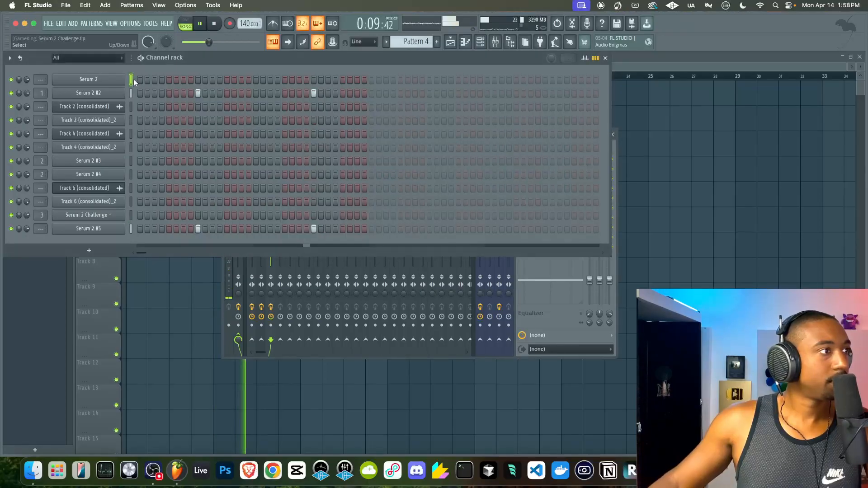
pyautogui.press('super+l')
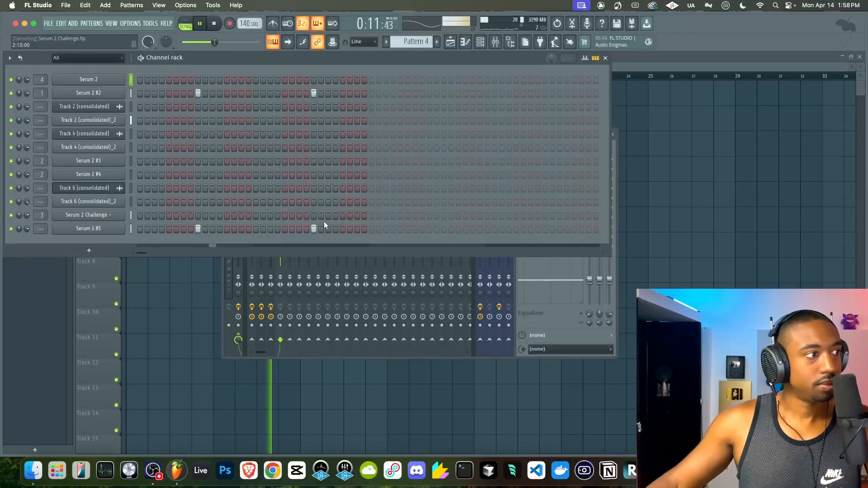
pyautogui.press('super+l')
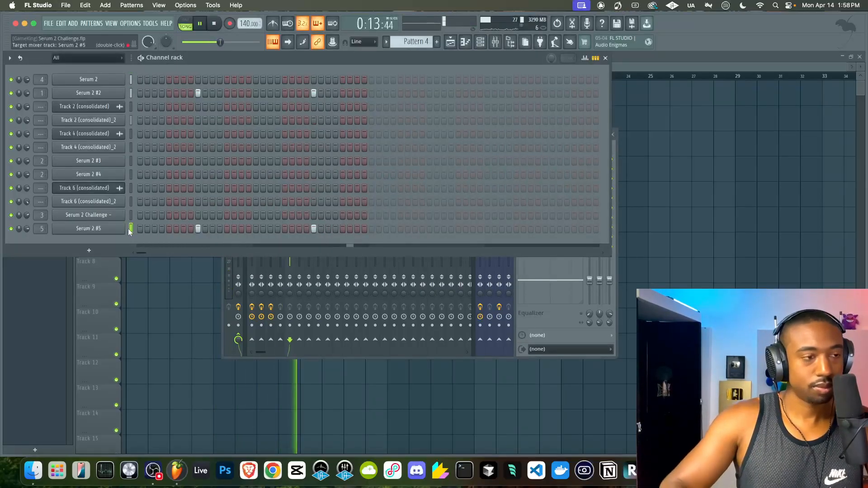
pyautogui.click(557, 311)
pyautogui.click(274, 186)
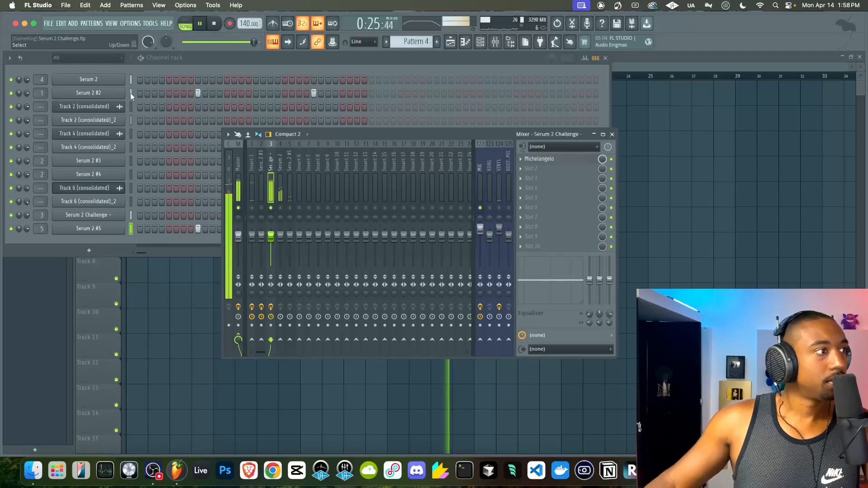
# Step: Route the Track 2 (consolidated)_2 channel to mixer track 6 and restart playback
pyautogui.click(130, 120)
pyautogui.press('super+l')
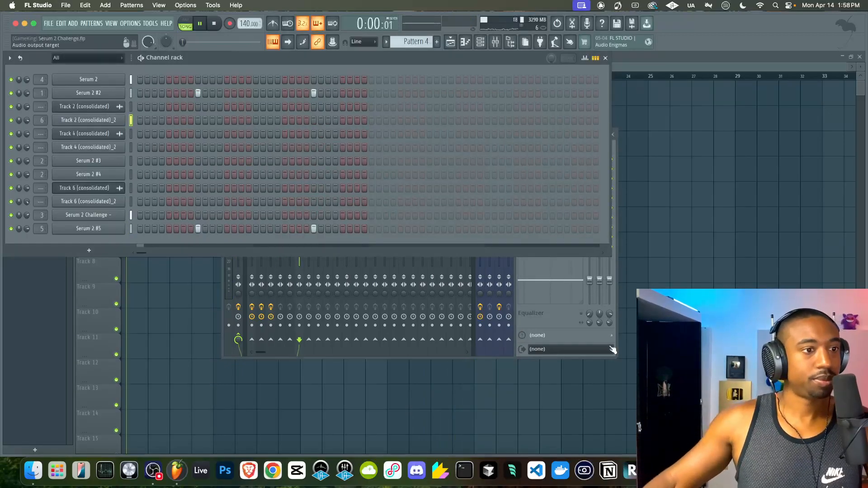
pyautogui.click(557, 317)
pyautogui.press('space')
pyautogui.press('space')
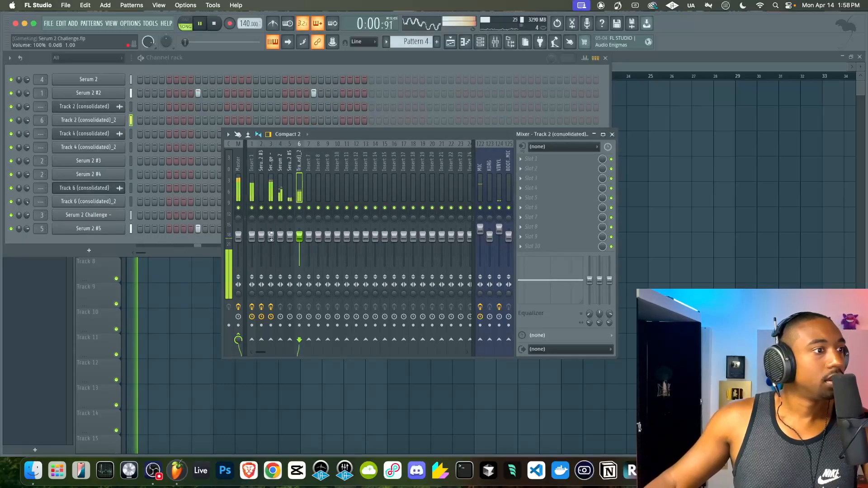
# Step: Lower the Serum 2 Challenge sampler's channel pitch to -62 cents and audition it against the other mixer tracks
pyautogui.click(110, 215)
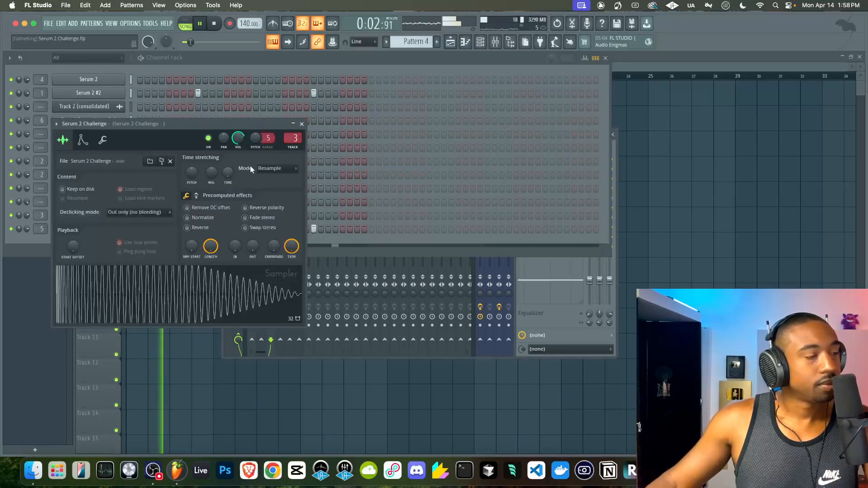
pyautogui.press('space')
pyautogui.click(479, 293)
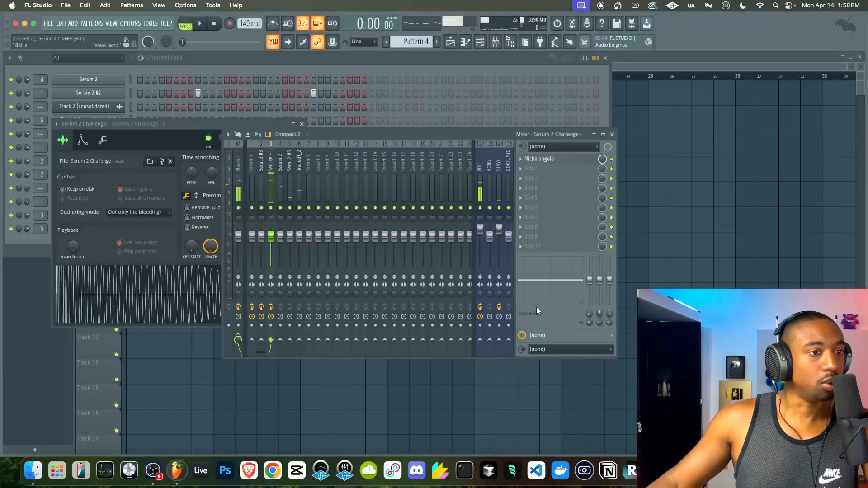
pyautogui.press('space')
pyautogui.click(213, 122)
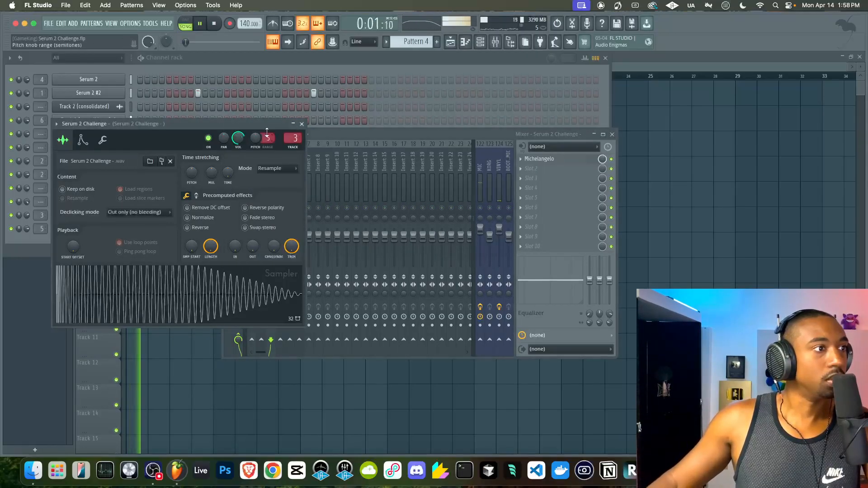
pyautogui.rightClick(259, 138)
pyautogui.press('Escape')
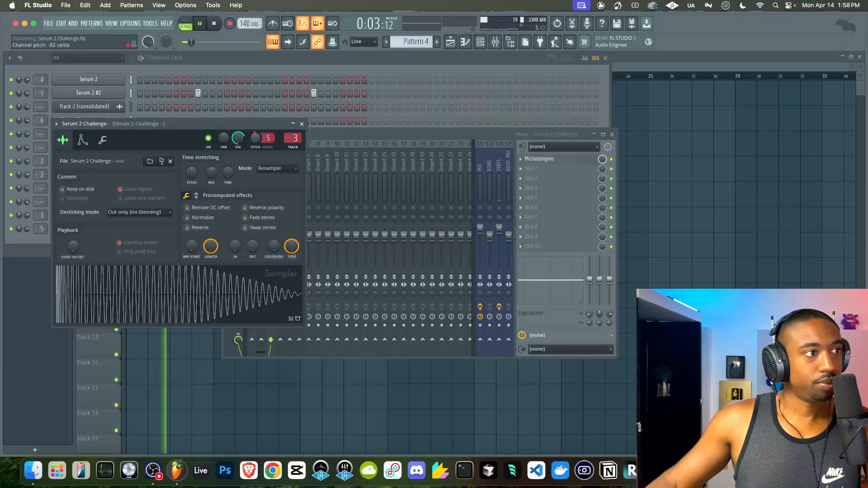
pyautogui.click(479, 209)
pyautogui.rightClick(285, 204)
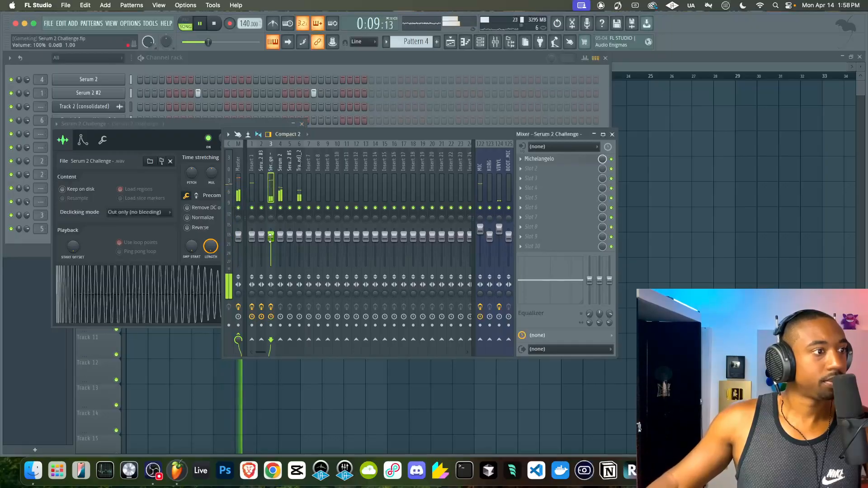
# Step: Set the Serum 2 Challenge sampler's quick fade out to 35% and save the project
pyautogui.click(158, 124)
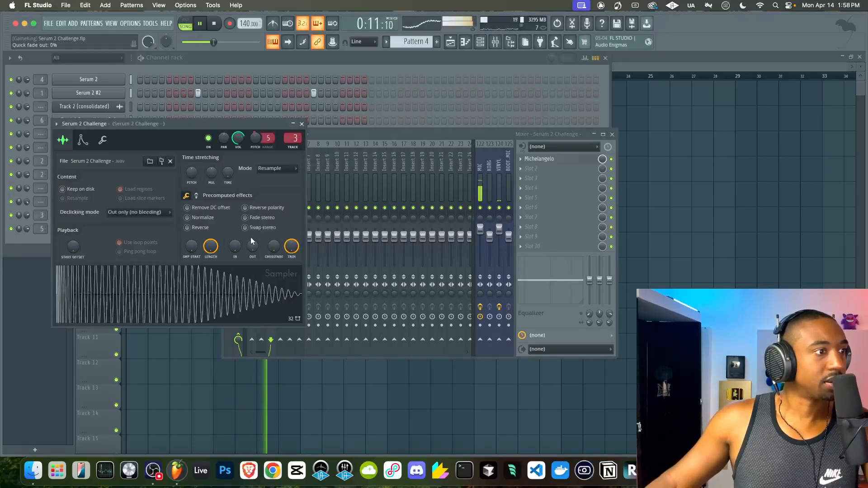
pyautogui.moveTo(252, 247)
pyautogui.mouseDown()
pyautogui.moveTo(251, 237)
pyautogui.moveTo(252, 250)
pyautogui.mouseUp()
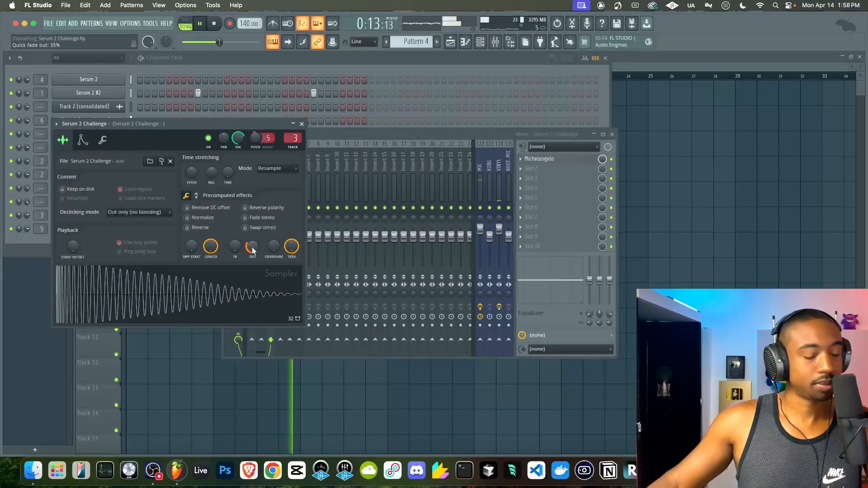
pyautogui.click(103, 140)
pyautogui.press('super+s')
pyautogui.click(302, 124)
# Step: Examine the Track 2 (consolidated)_2 sampler's sample settings and its miscellaneous settings, including the fine time shift
pyautogui.click(85, 120)
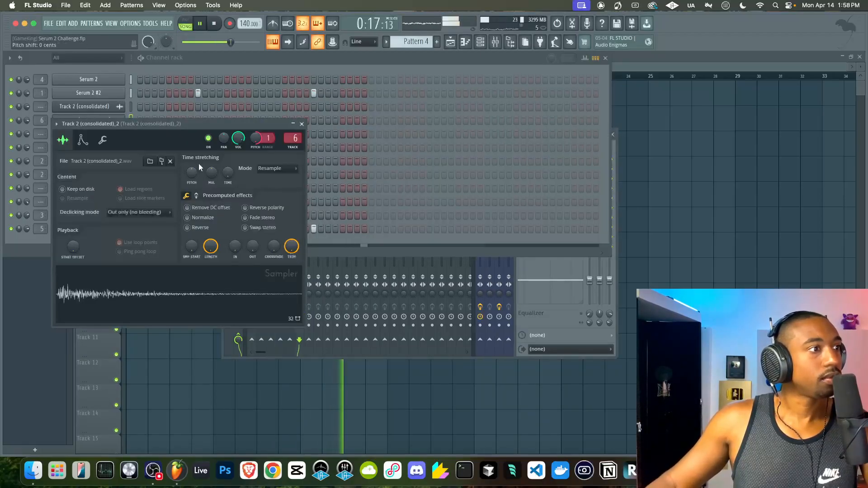
pyautogui.click(103, 140)
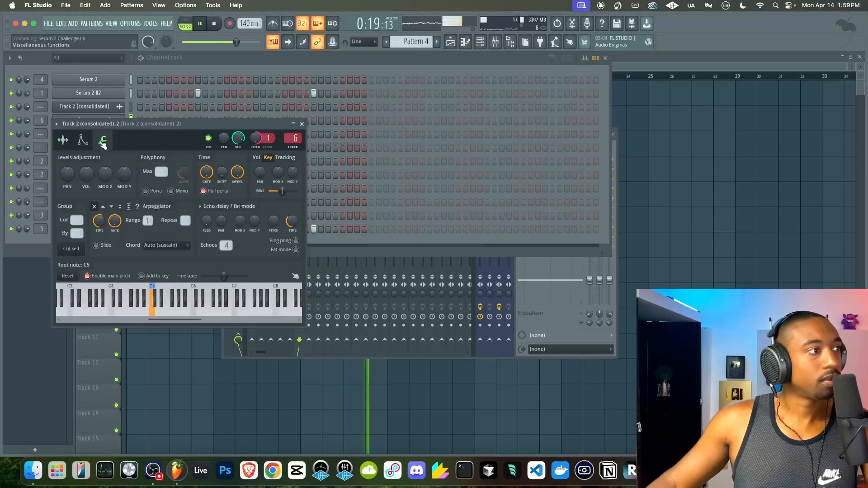
pyautogui.click(63, 140)
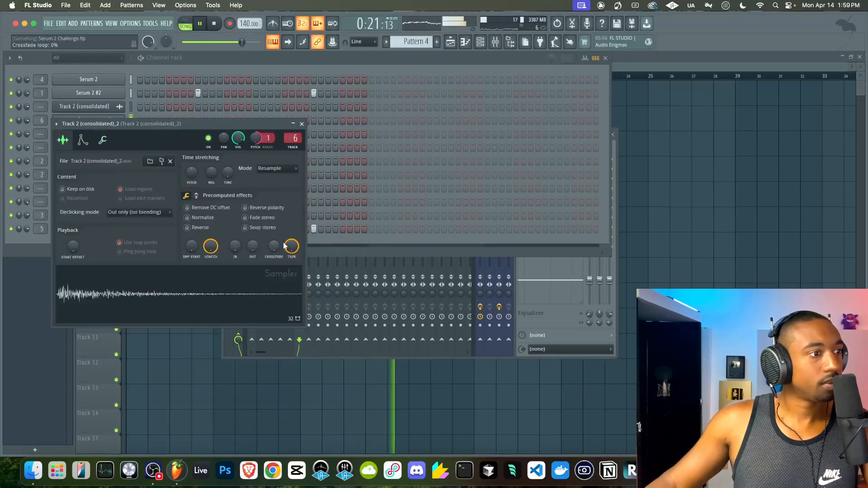
pyautogui.click(103, 140)
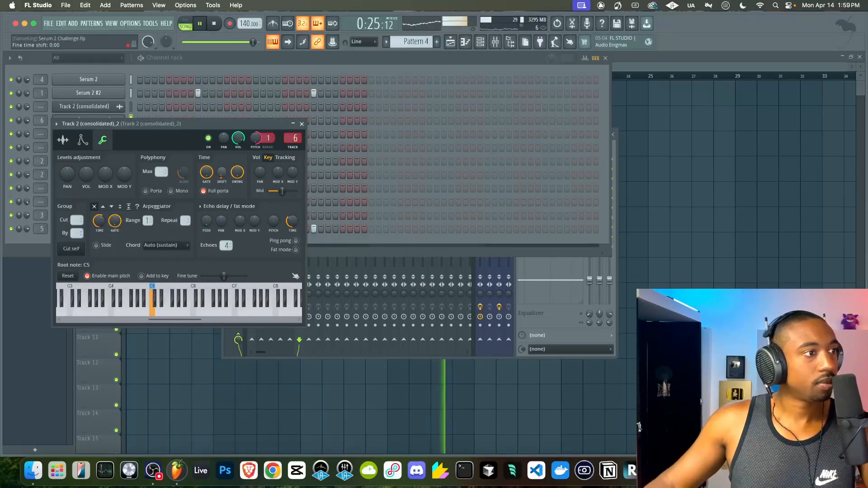
pyautogui.click(302, 123)
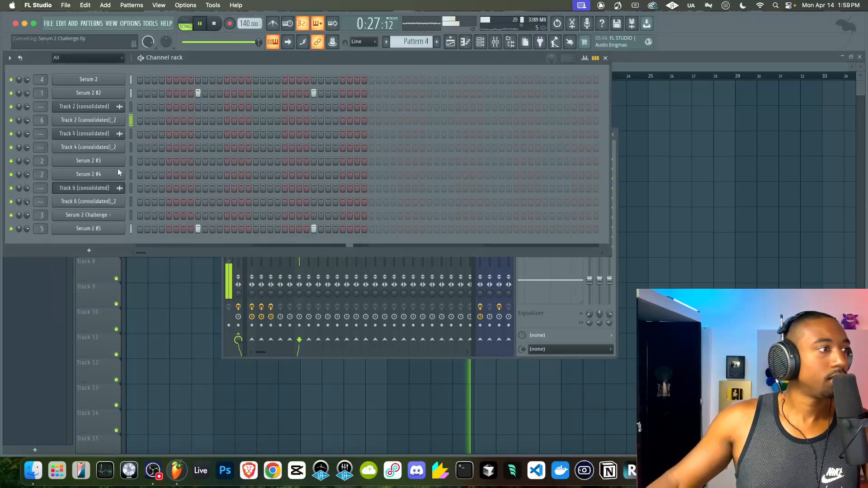
# Step: Open the Serum 2 #5 synth, move its window clear of the workspace, and enable oscillator A
pyautogui.click(107, 227)
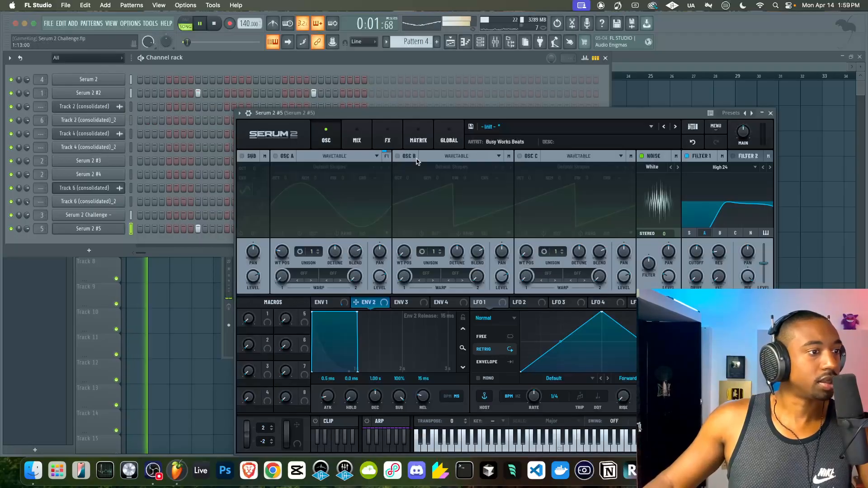
pyautogui.moveTo(404, 112); pyautogui.dragTo(260, 112)
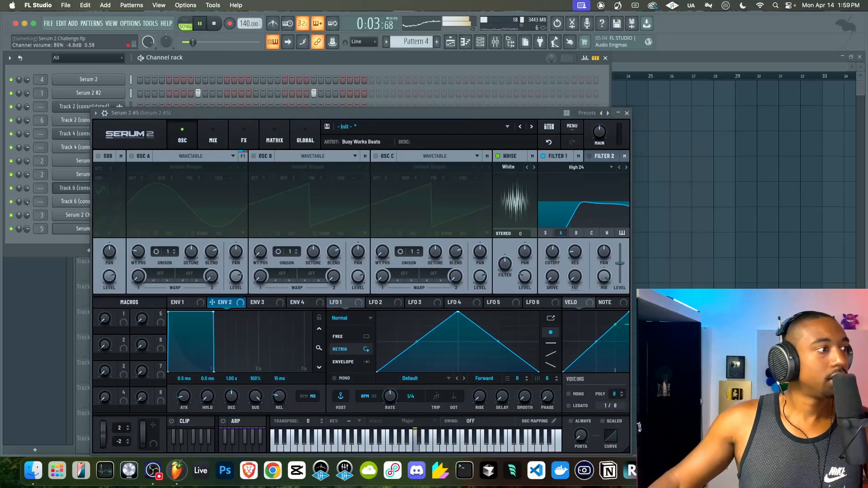
pyautogui.moveTo(384, 113); pyautogui.dragTo(387, 60)
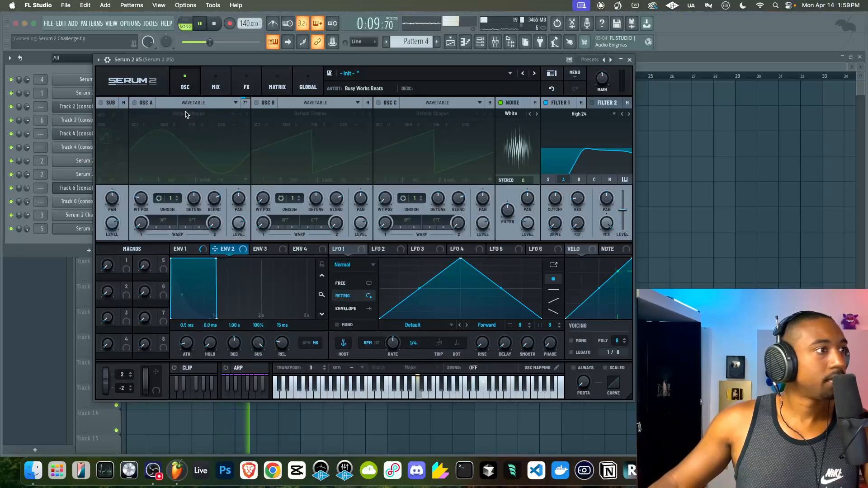
pyautogui.click(138, 104)
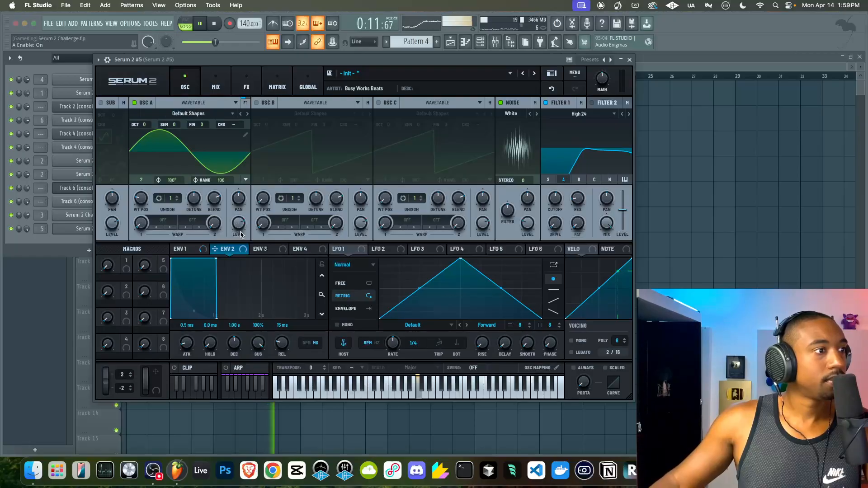
# Step: Browse oscillator A's wavetable library, including the S2 Tables analog and digital sets, the packs and the main digital category
pyautogui.click(187, 113)
pyautogui.moveTo(182, 125)
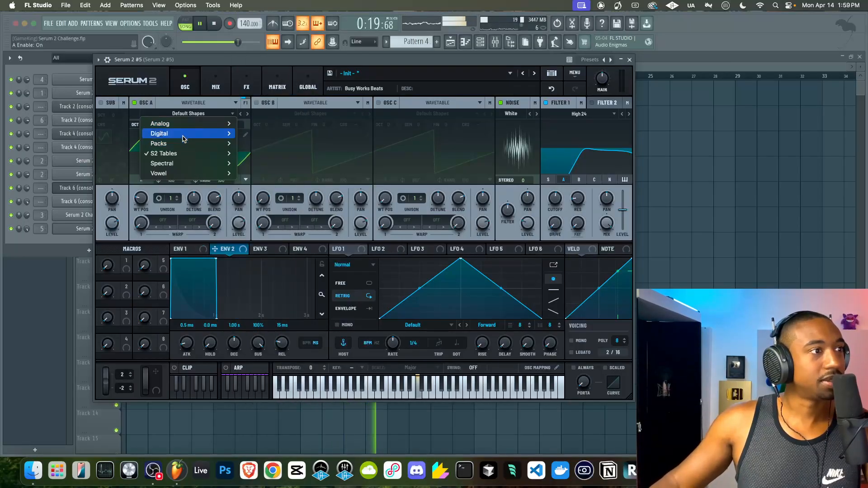
pyautogui.moveTo(180, 158)
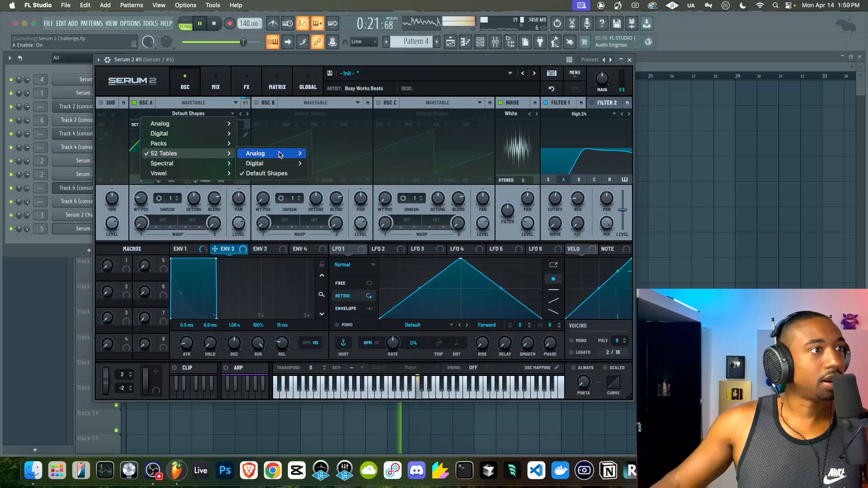
pyautogui.moveTo(278, 153)
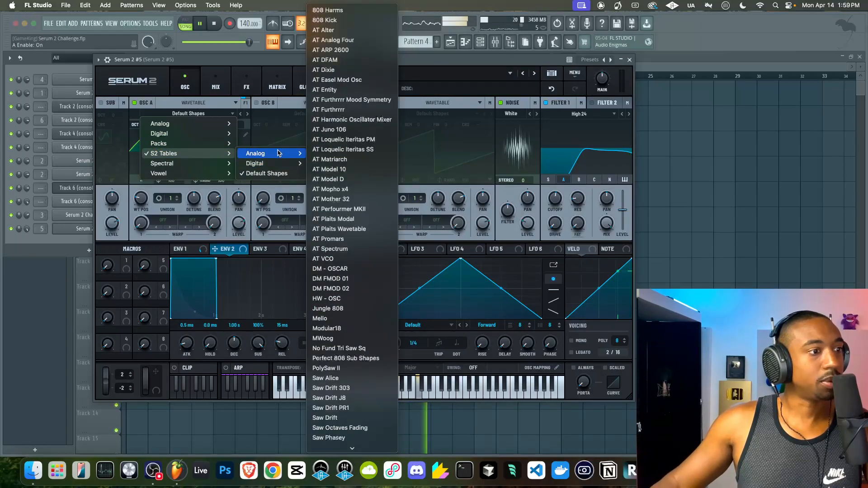
pyautogui.scroll(-5, 339, 198)
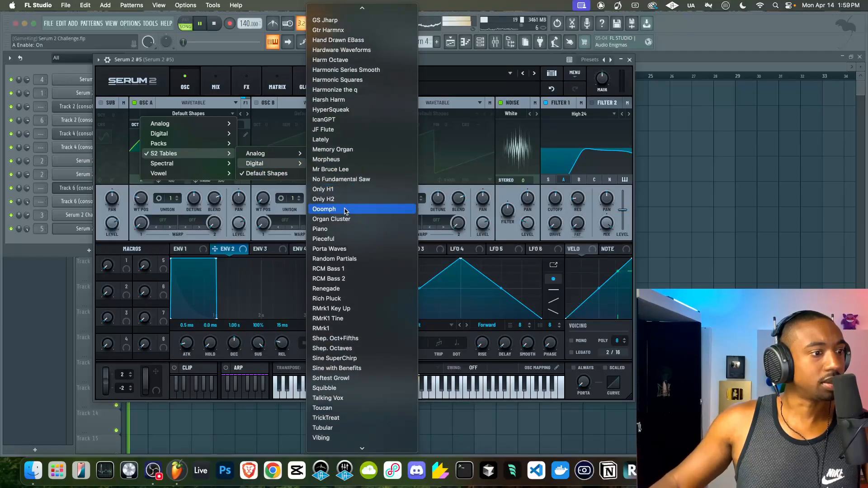
pyautogui.scroll(-3, 344, 211)
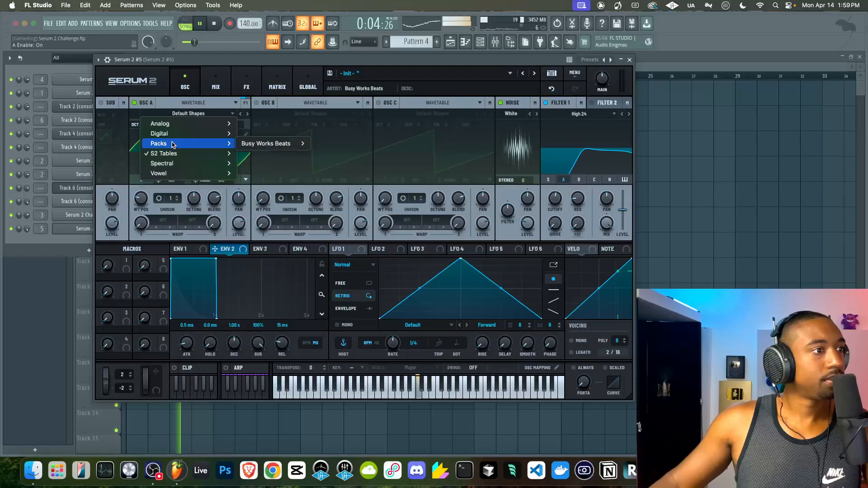
pyautogui.scroll(-5, 272, 251)
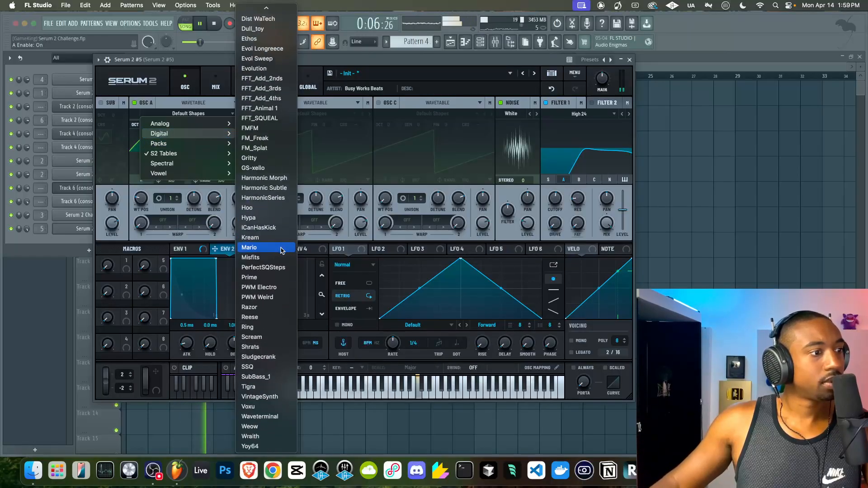
pyautogui.scroll(5, 273, 263)
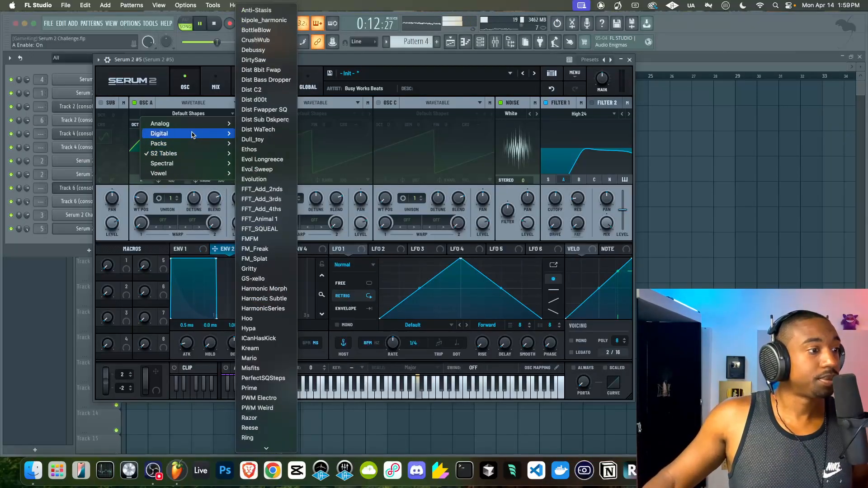
pyautogui.click(497, 68)
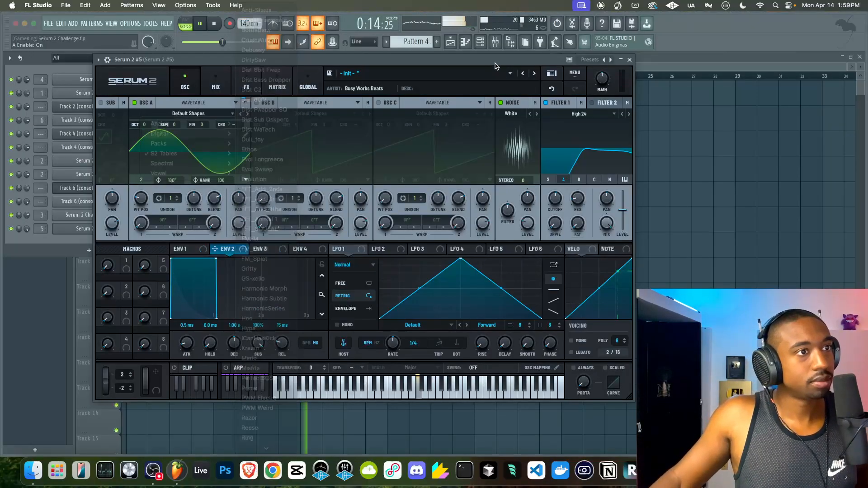
# Step: Set the noise oscillator to 78% level and 100% phase, and set Envelope 1's decay to 141 ms
pyautogui.moveTo(535, 223); pyautogui.dragTo(533, 194)
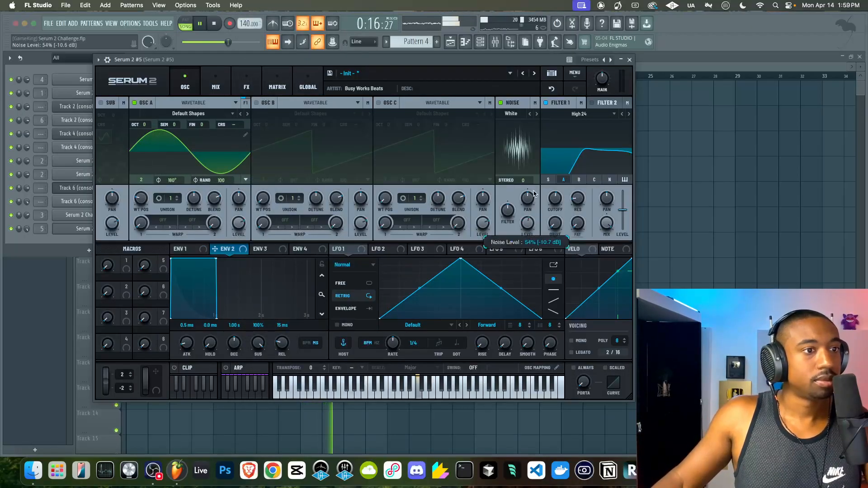
pyautogui.click(266, 249)
pyautogui.press('space')
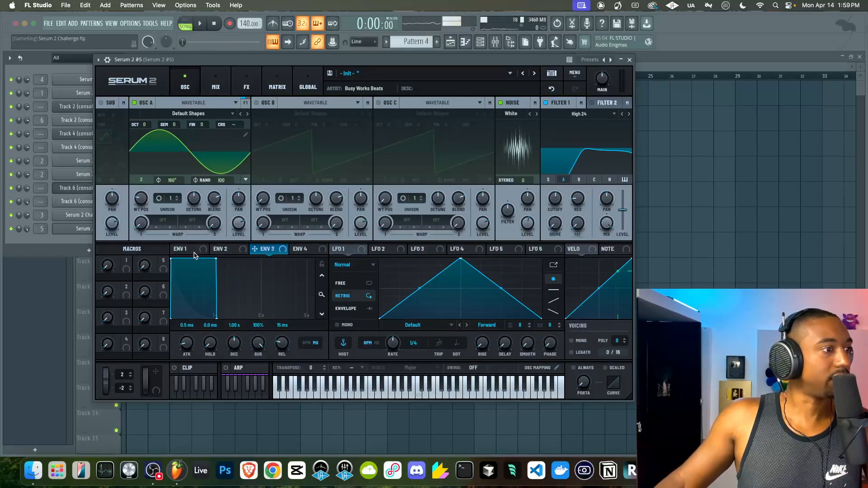
pyautogui.click(194, 252)
pyautogui.moveTo(234, 344); pyautogui.dragTo(236, 353)
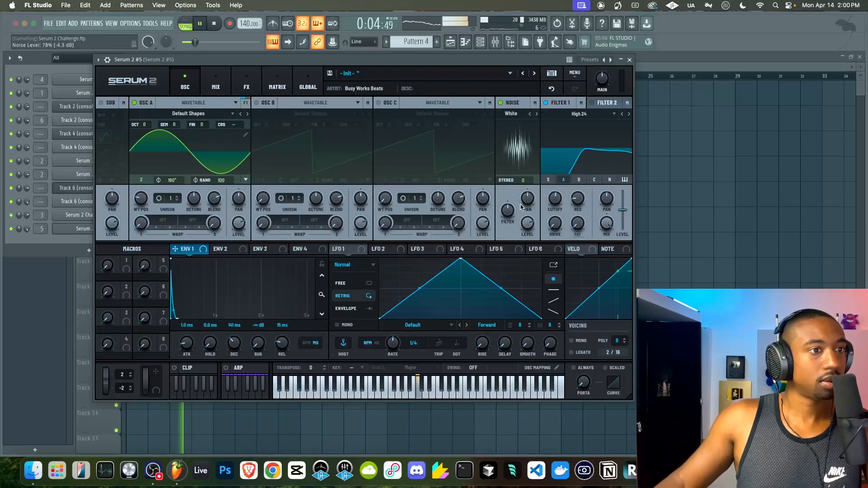
pyautogui.moveTo(522, 180); pyautogui.dragTo(524, 151)
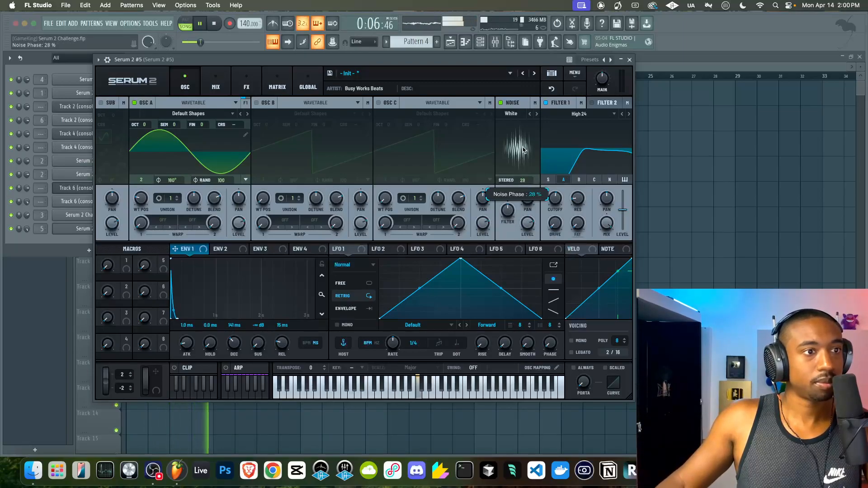
pyautogui.moveTo(526, 119)
pyautogui.mouseDown()
pyautogui.moveTo(531, 162)
pyautogui.moveTo(523, 132)
pyautogui.mouseUp()
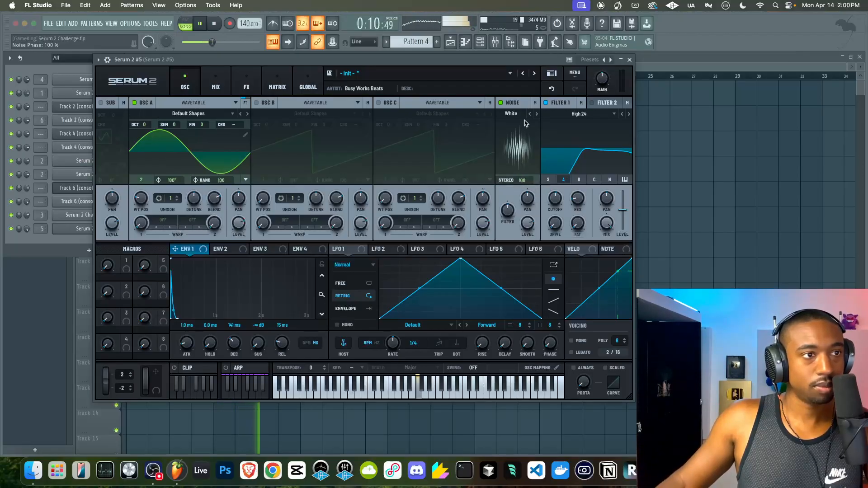
# Step: Raise Filter 1's resonance to about 55%, increase its drive, set Fat to 26%, and set the cutoff to 7353 Hz
pyautogui.moveTo(576, 206); pyautogui.dragTo(577, 159)
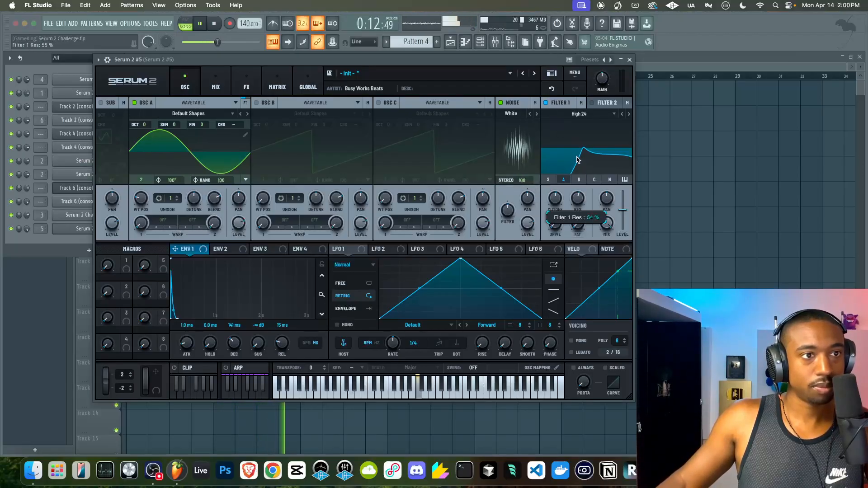
pyautogui.moveTo(555, 202); pyautogui.dragTo(557, 193)
pyautogui.moveTo(557, 228); pyautogui.dragTo(560, 196)
pyautogui.moveTo(577, 228); pyautogui.dragTo(578, 206)
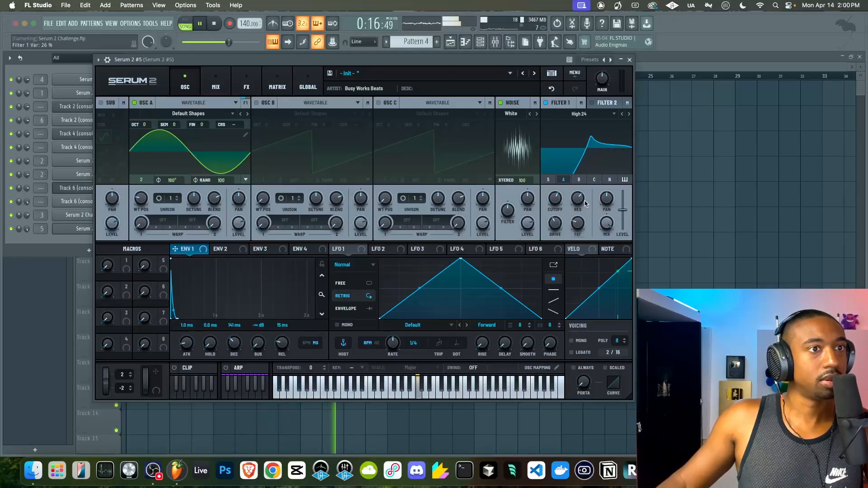
pyautogui.moveTo(555, 198); pyautogui.dragTo(558, 189)
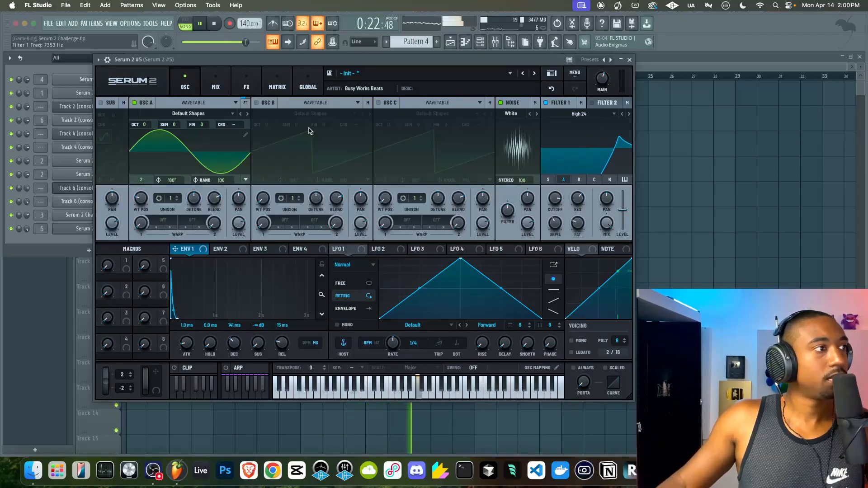
# Step: Mute the Serum 2 #2 channel and set Filter 1 to about 25% drive with a 1757 Hz cutoff
pyautogui.click(11, 93)
pyautogui.moveTo(555, 223); pyautogui.dragTo(555, 234)
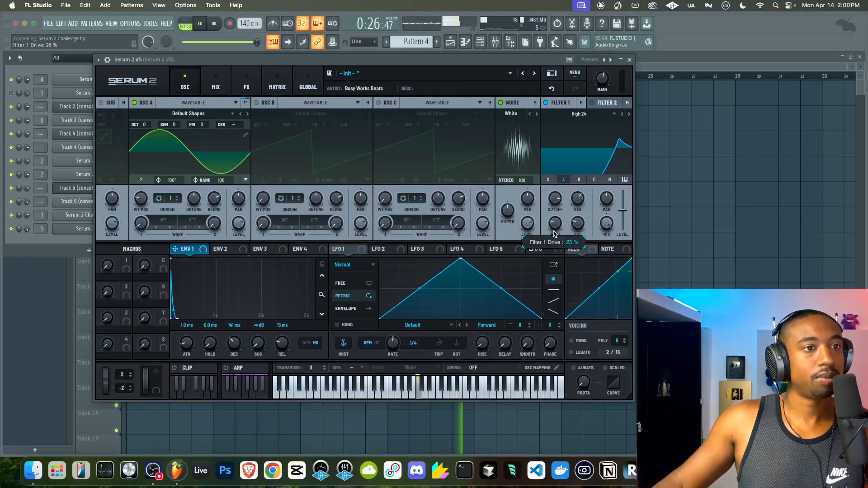
pyautogui.moveTo(555, 198)
pyautogui.mouseDown()
pyautogui.moveTo(555, 218)
pyautogui.moveTo(569, 201)
pyautogui.mouseUp()
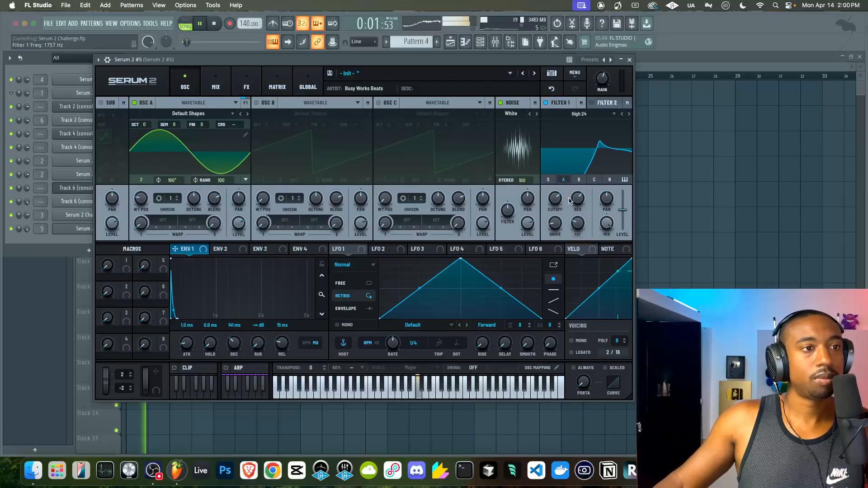
# Step: Change Filter 1 to Band 24 with the noise routed through it, and lower its cutoff while restarting playback
pyautogui.click(608, 114)
pyautogui.moveTo(599, 128)
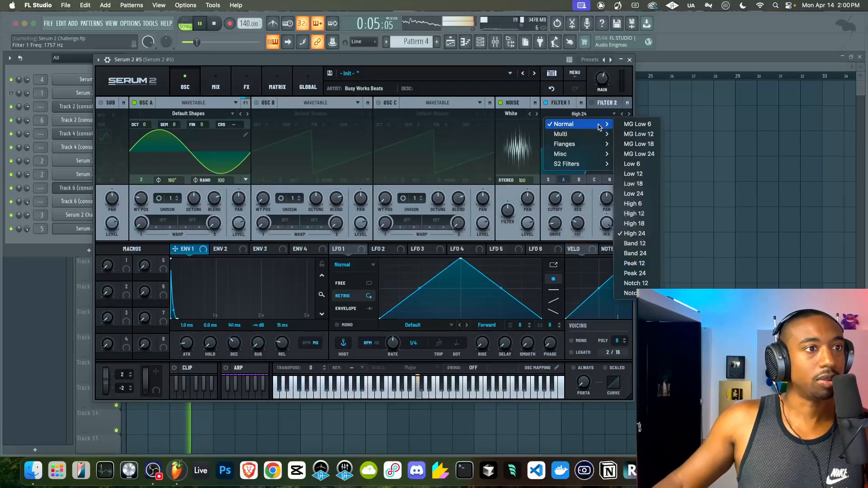
pyautogui.click(628, 251)
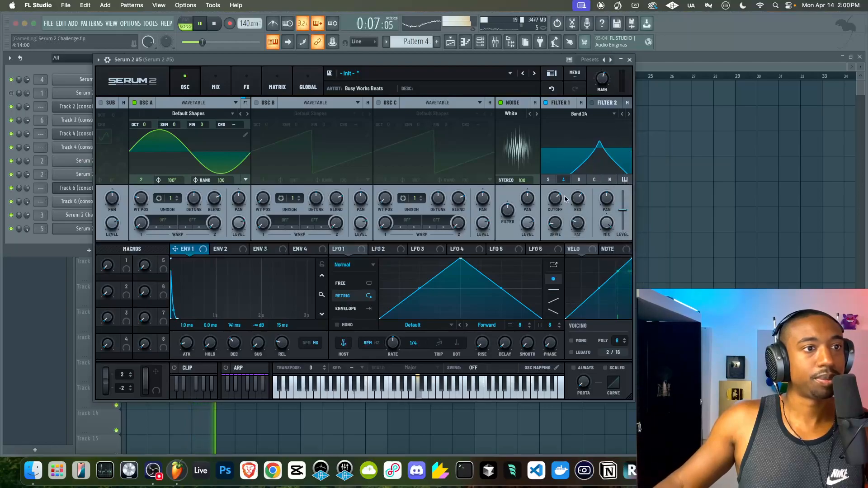
pyautogui.moveTo(555, 204); pyautogui.dragTo(555, 212)
pyautogui.press('space')
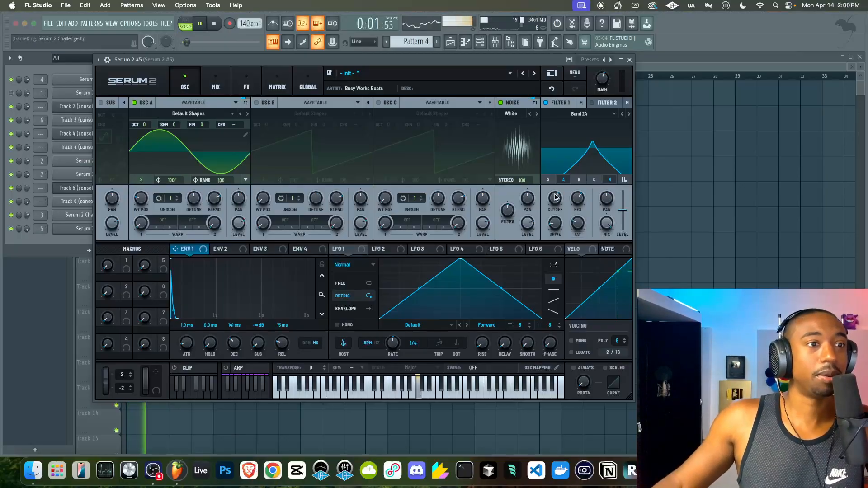
# Step: Readjust Filter 1's drive and Fat amount, and try the noise phase at 0% before resetting it to 100%
pyautogui.moveTo(557, 225); pyautogui.dragTo(558, 201)
pyautogui.moveTo(579, 228); pyautogui.dragTo(559, 214)
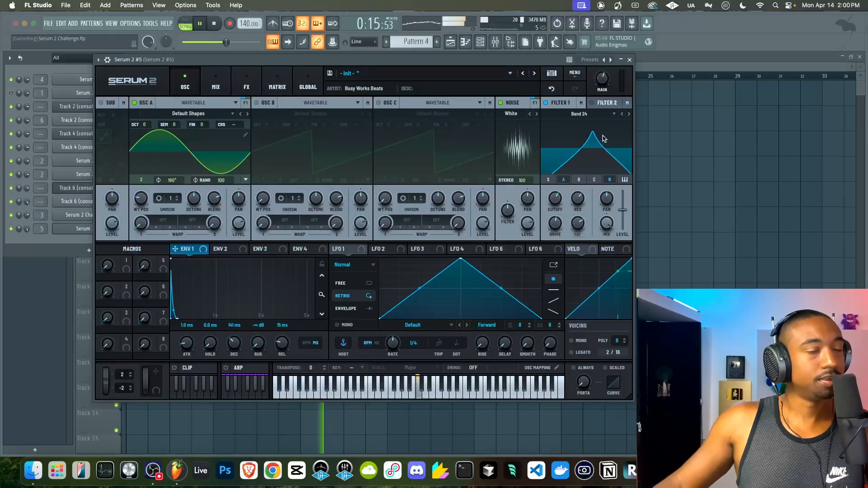
pyautogui.moveTo(526, 180); pyautogui.dragTo(525, 210)
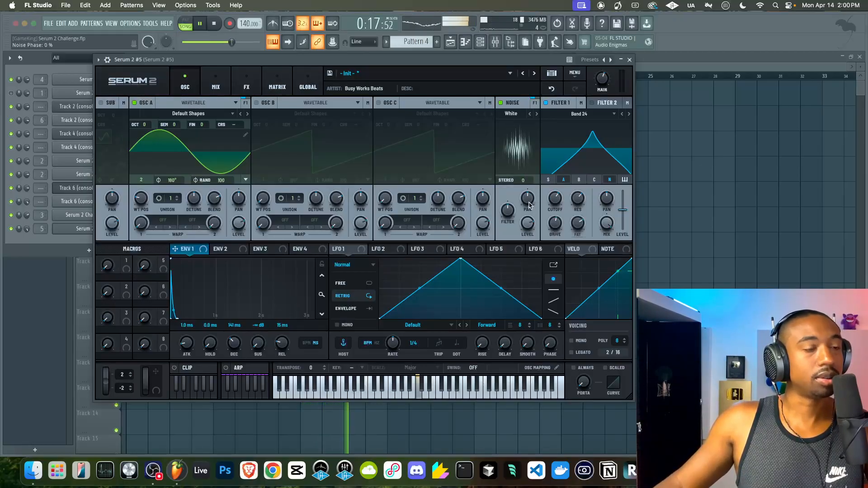
pyautogui.doubleClick(524, 180)
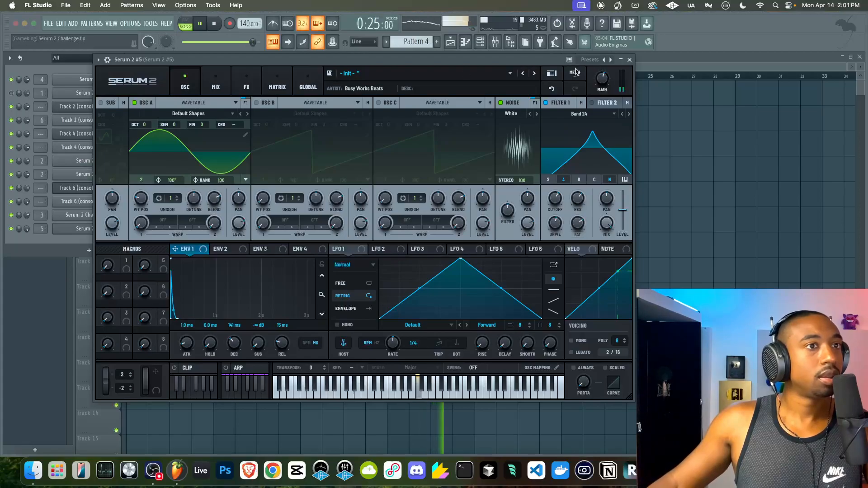
# Step: Close the Serum 2 #5 window and load Gold Clip into the first effect slot of mixer track 5
pyautogui.click(629, 59)
pyautogui.click(544, 304)
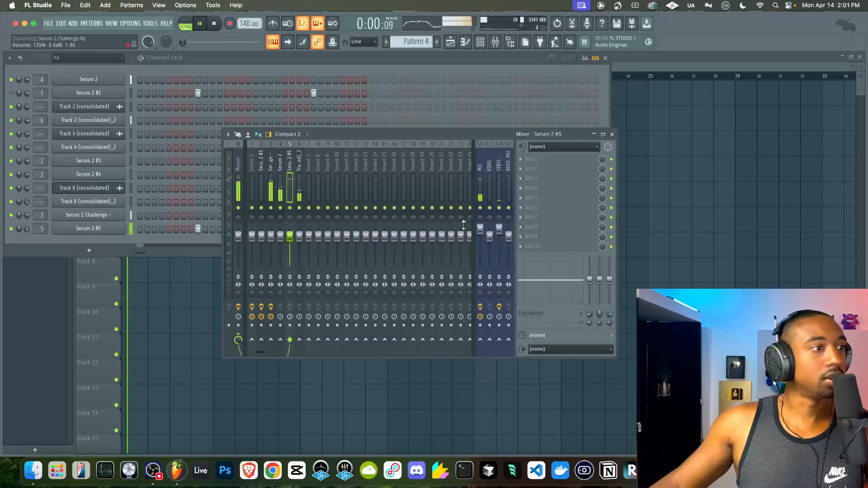
pyautogui.click(519, 163)
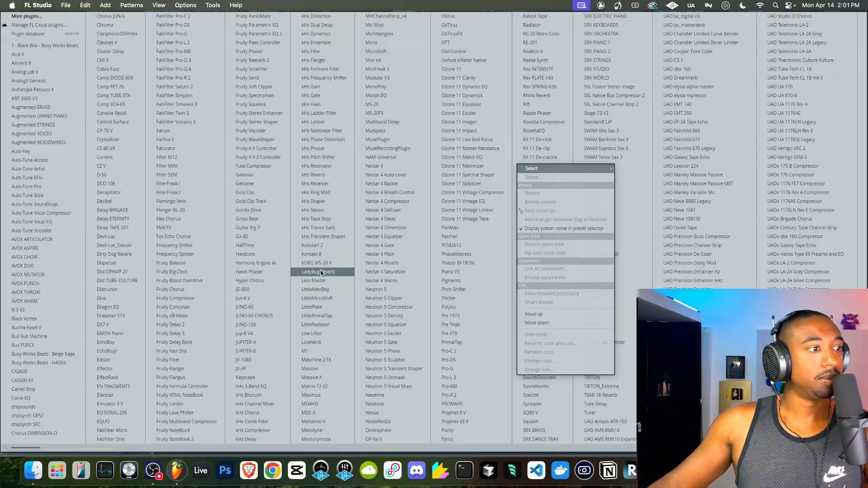
pyautogui.click(246, 192)
# Step: Set Gold Clip to 1.75 dB Gold, 6.50 dB input gain and 2.00 dB Alchemy, and return to the channel rack
pyautogui.moveTo(226, 265); pyautogui.dragTo(236, 217)
pyautogui.moveTo(173, 209); pyautogui.dragTo(159, 173)
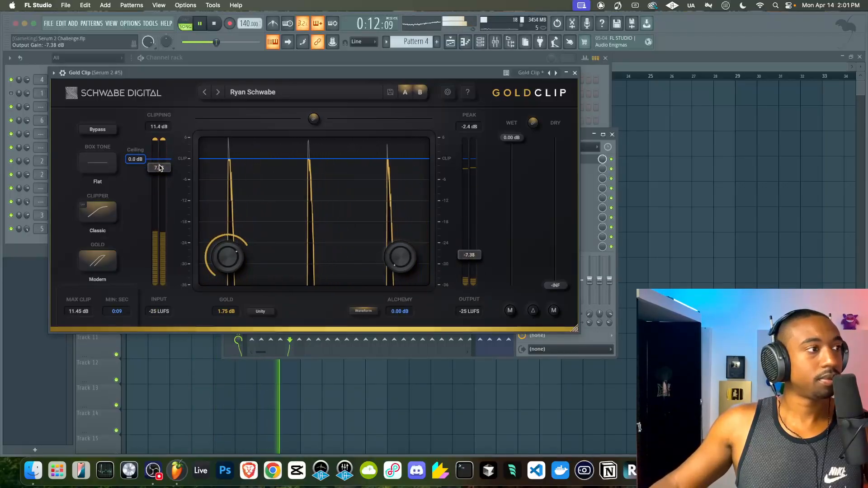
pyautogui.moveTo(400, 256); pyautogui.dragTo(452, 140)
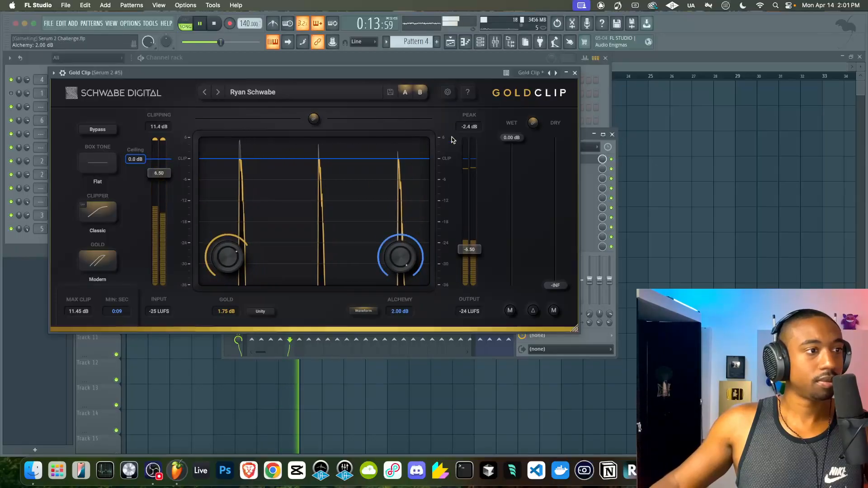
pyautogui.click(574, 72)
pyautogui.click(447, 58)
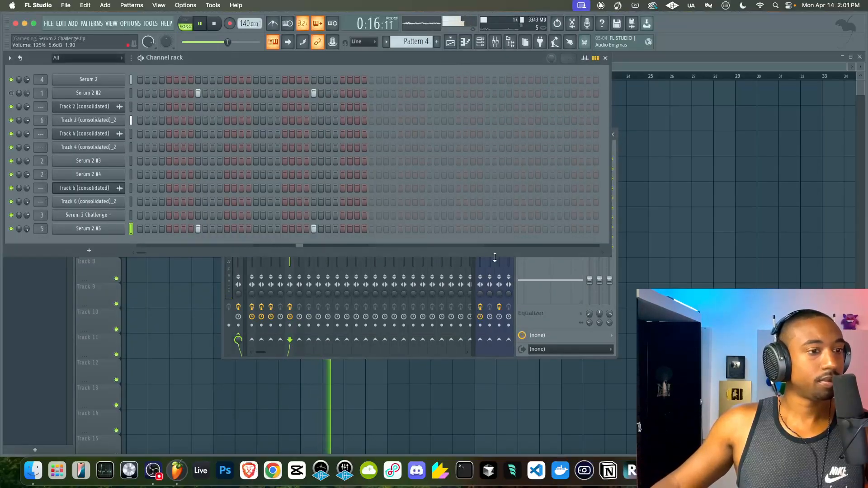
# Step: Load FabFilter Pro-Q 3 into the second effect slot of the Serum 2 #5 mixer track
pyautogui.click(541, 322)
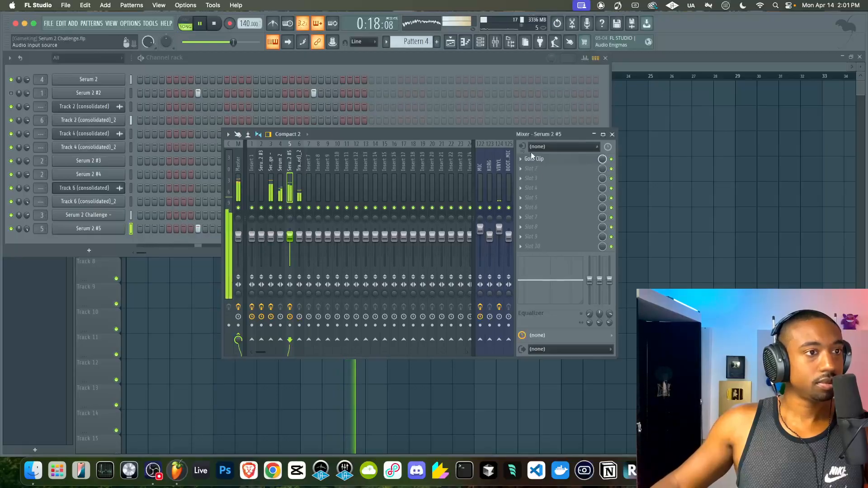
pyautogui.click(530, 168)
pyautogui.moveTo(531, 179)
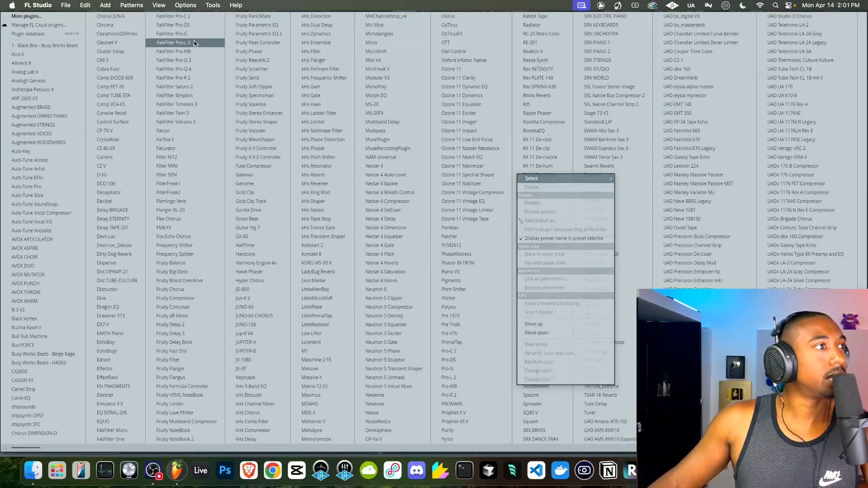
pyautogui.click(194, 60)
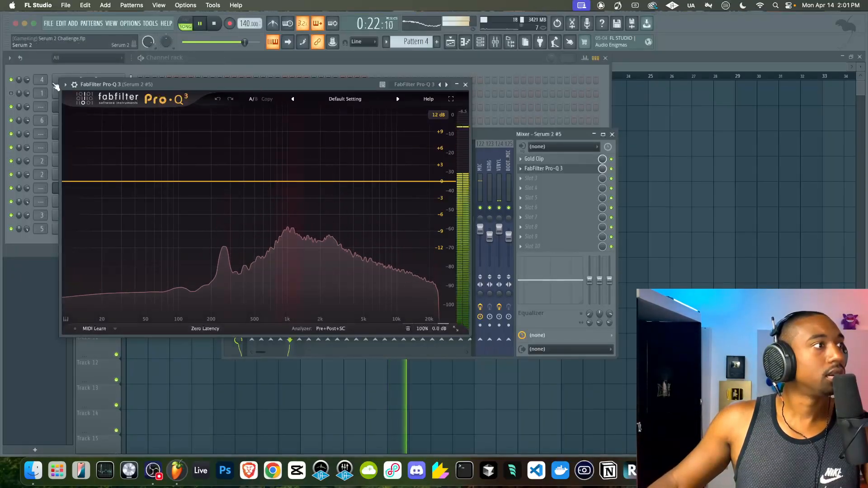
pyautogui.moveTo(137, 87); pyautogui.dragTo(185, 129)
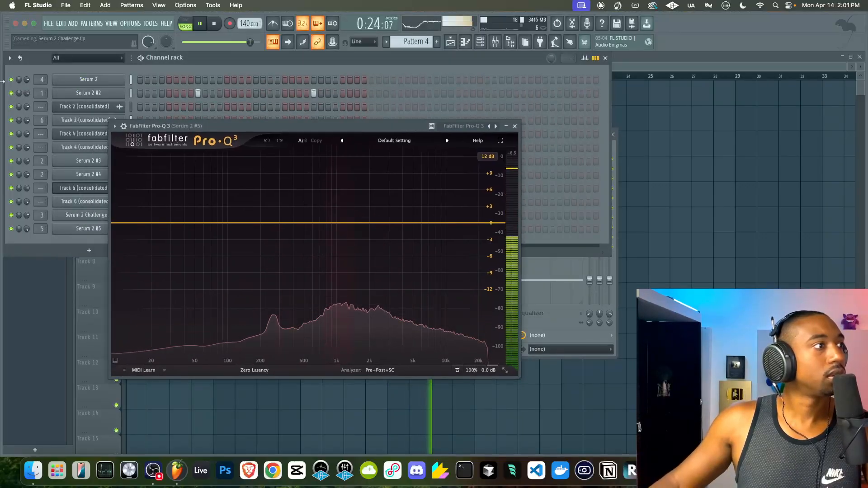
# Step: Inspect the detailed settings of the Serum 2 #2 channel and close the open plugin windows
pyautogui.click(85, 94)
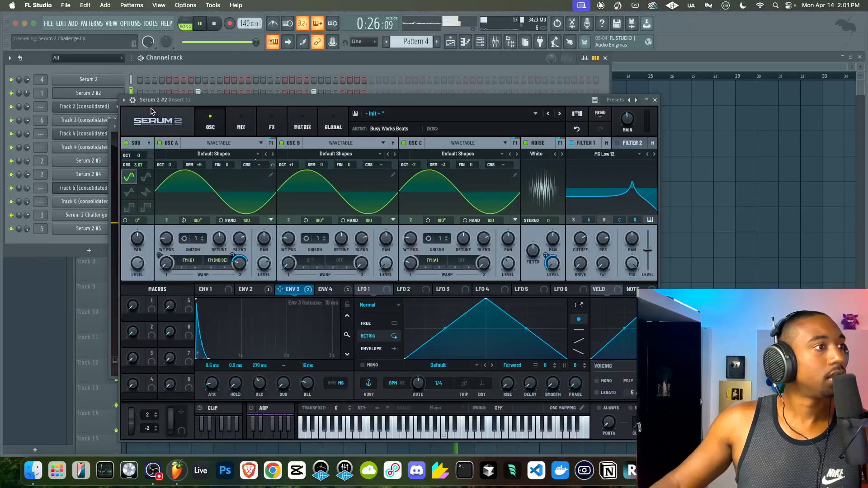
pyautogui.click(133, 100)
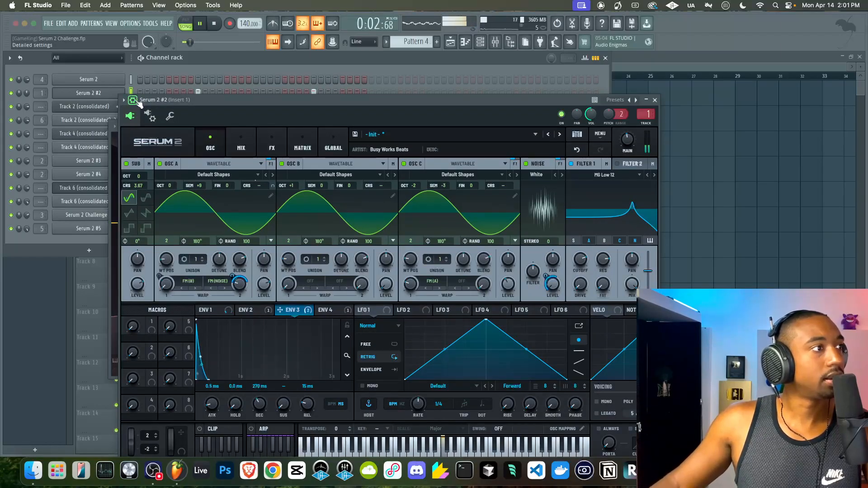
pyautogui.press('space')
pyautogui.click(655, 100)
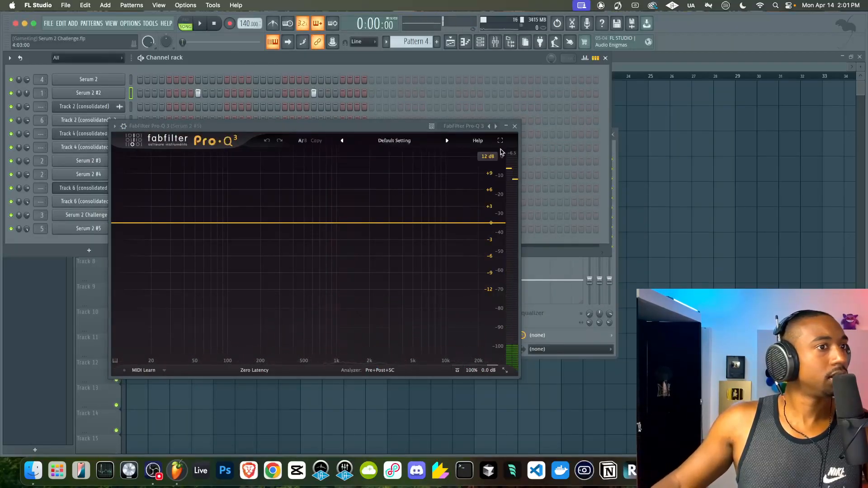
pyautogui.click(514, 126)
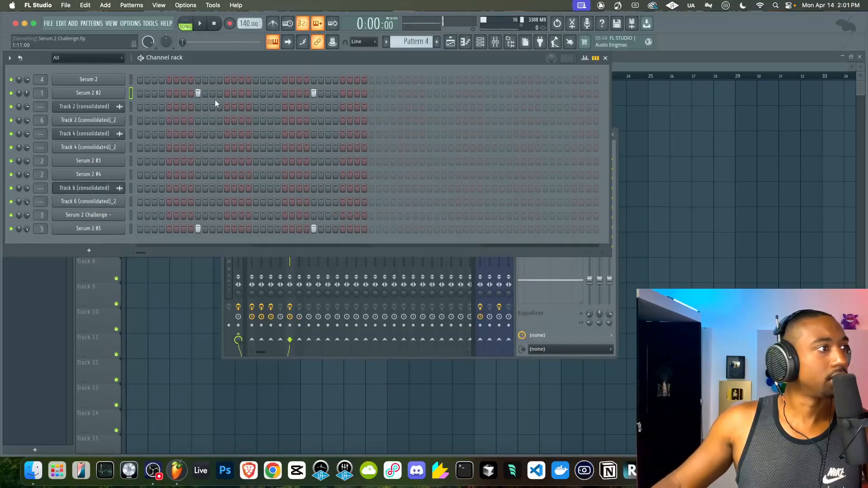
# Step: Solo Track 4 in the playlist to hear it alone, and restore the other tracks
pyautogui.click(726, 178)
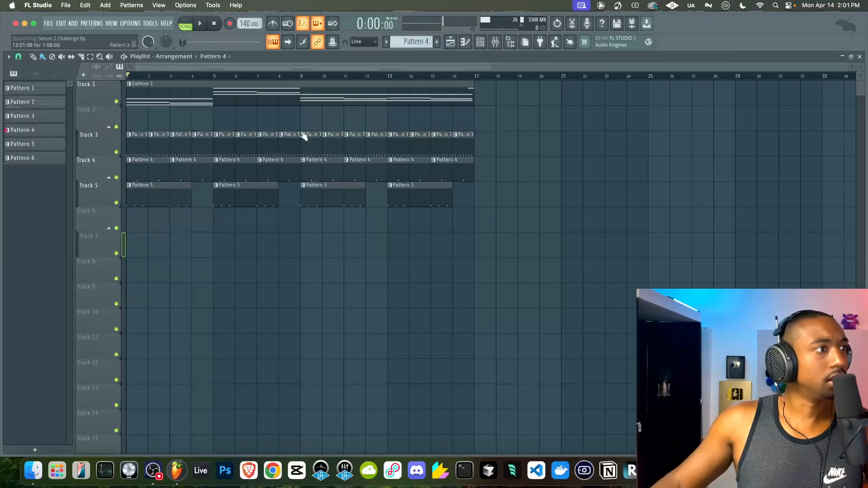
pyautogui.rightClick(116, 177)
pyautogui.press('space')
pyautogui.press('space')
pyautogui.rightClick(120, 177)
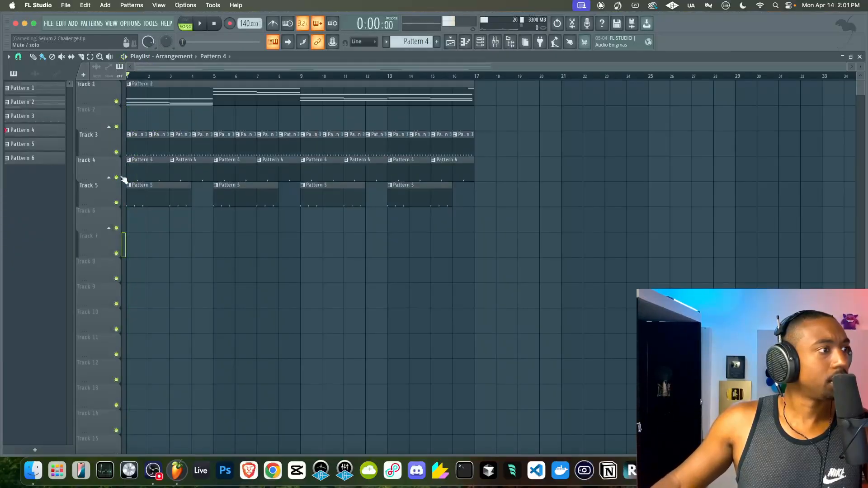
# Step: Create Pattern 7 with a single Serum 2 #2 hit on its first step
pyautogui.click(480, 42)
pyautogui.rightClick(209, 315)
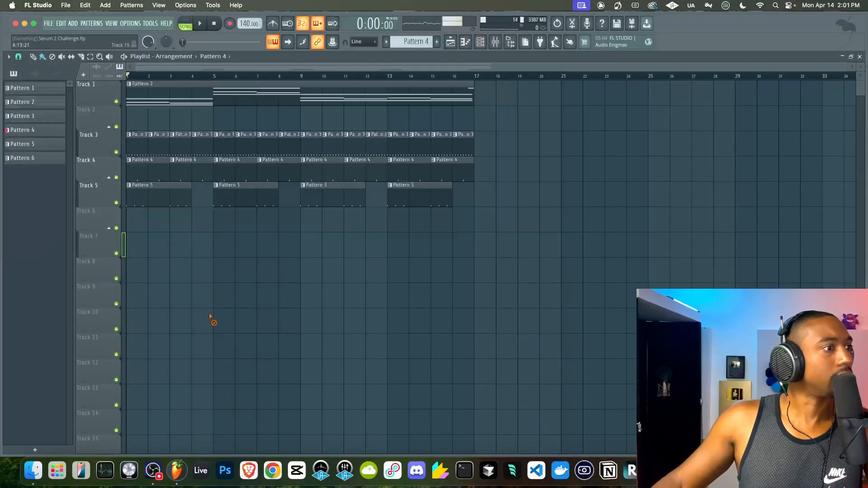
pyautogui.click(473, 42)
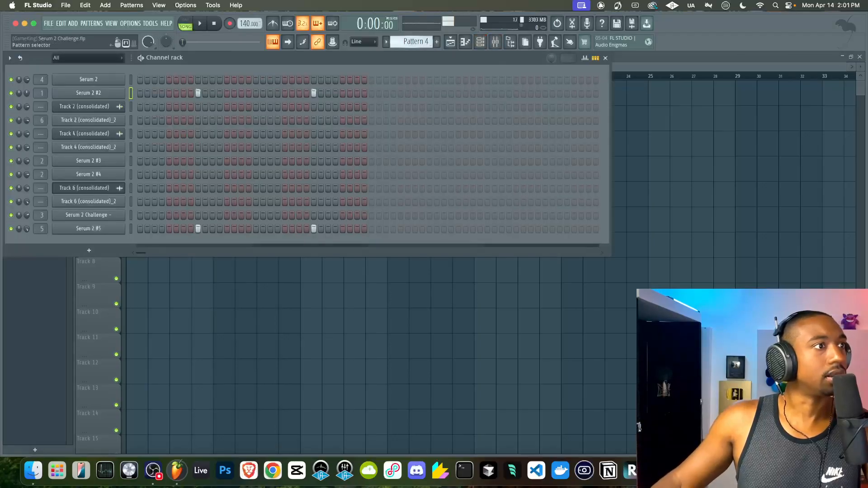
pyautogui.click(420, 42)
pyautogui.click(480, 45)
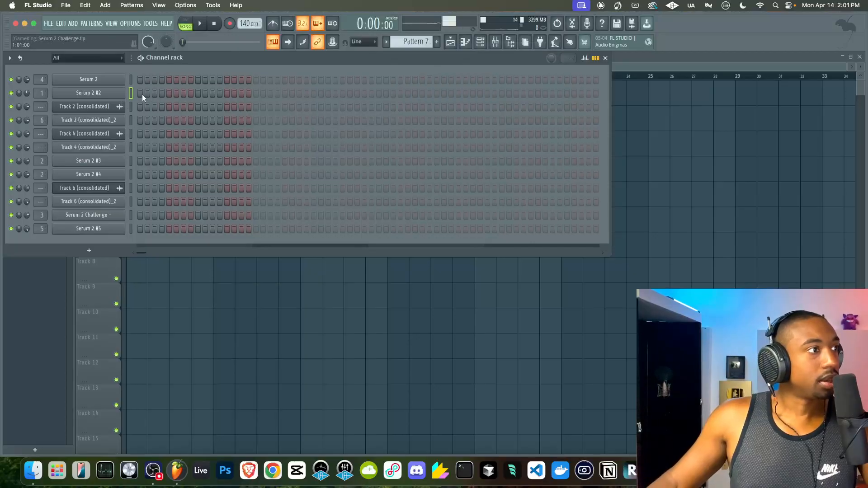
pyautogui.click(495, 42)
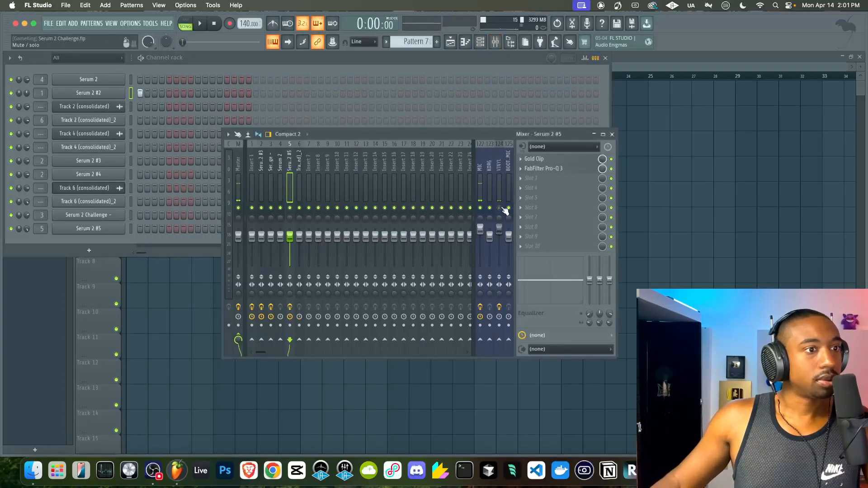
pyautogui.press('F5')
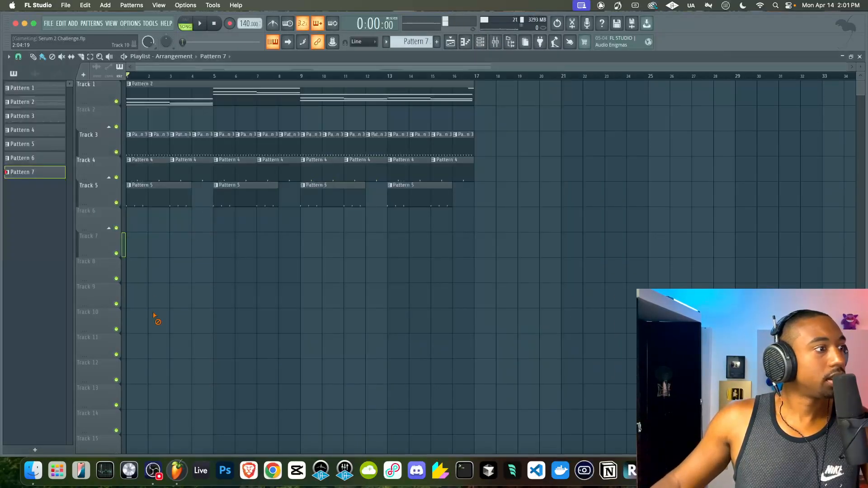
# Step: Place Pattern 7 at bar 1 of Track 7 and consolidate the track to a WAV audio clip
pyautogui.rightClick(113, 253)
pyautogui.moveTo(140, 367)
pyautogui.click(204, 367)
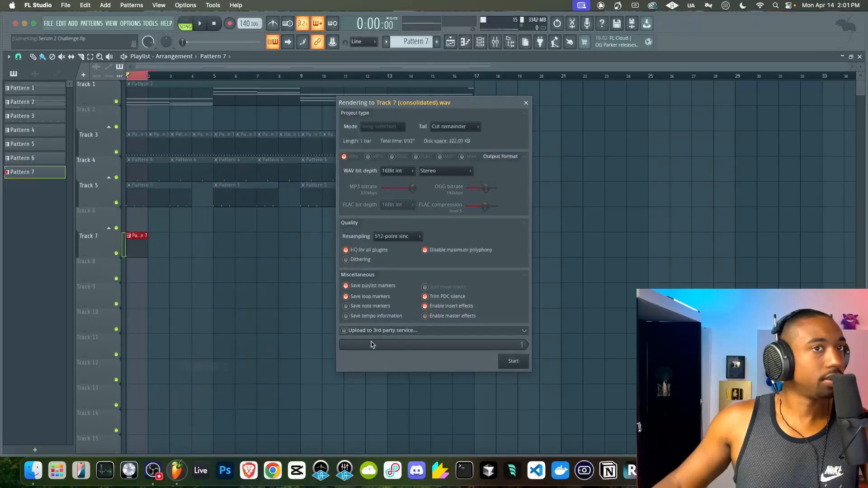
pyautogui.click(513, 361)
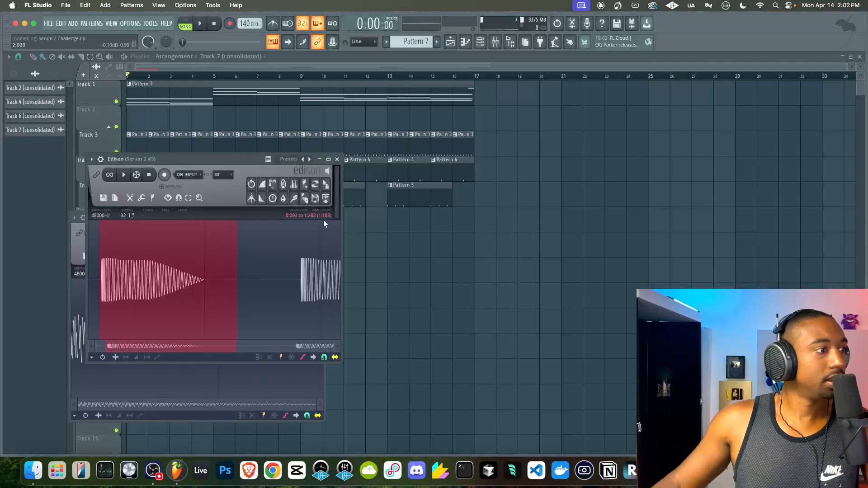
# Step: Open the Track 7 (consolidated) sample in Edison and delete its loop region
pyautogui.doubleClick(136, 246)
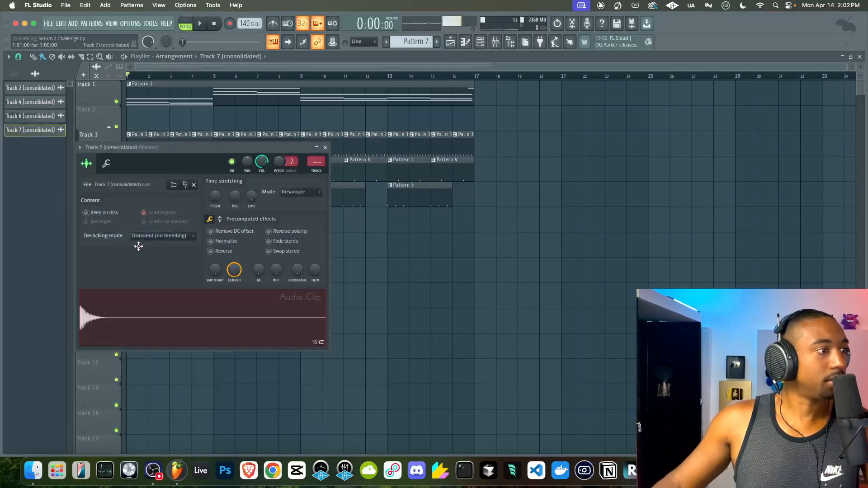
pyautogui.rightClick(151, 350)
pyautogui.click(178, 350)
pyautogui.rightClick(95, 336)
pyautogui.click(106, 348)
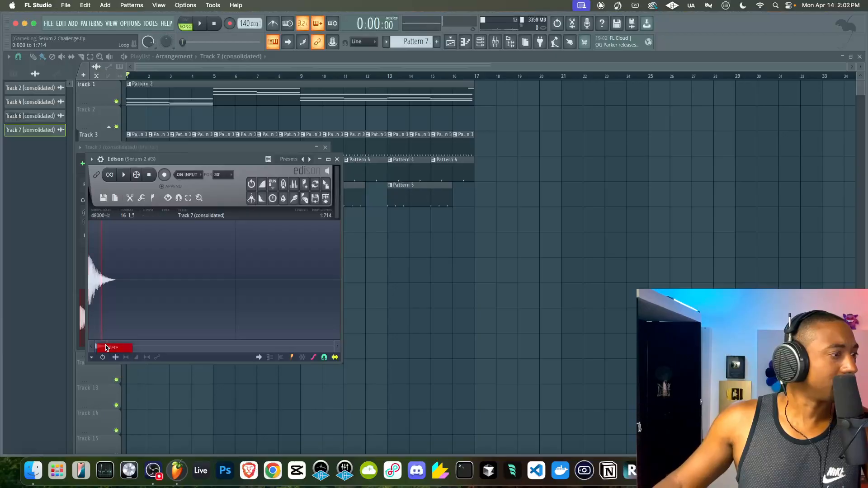
# Step: Look through the existing patterns and audition the Track 6 (consolidated)_2 and Track 4 (consolidated)_2 channels
pyautogui.click(479, 44)
pyautogui.scroll(2, 412, 39)
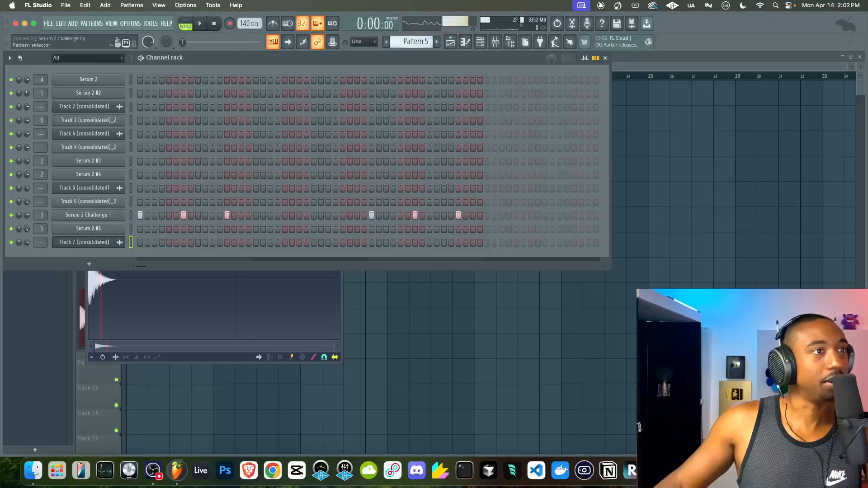
pyautogui.scroll(1, 412, 43)
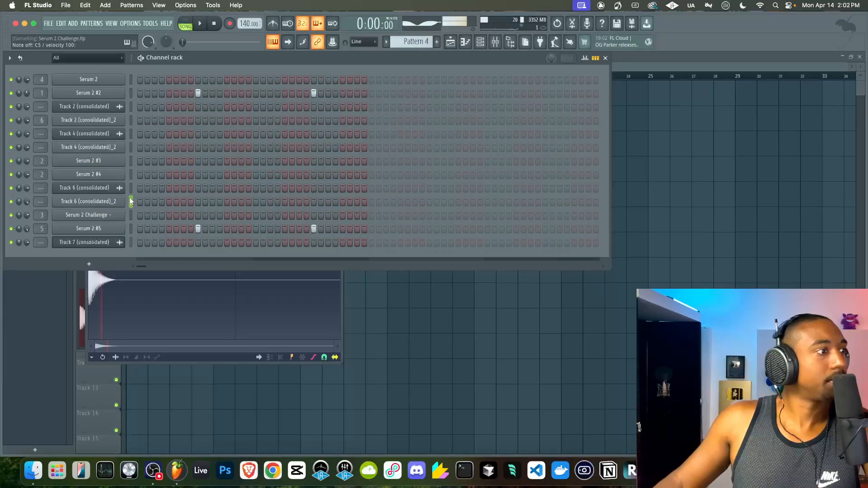
pyautogui.click(130, 148)
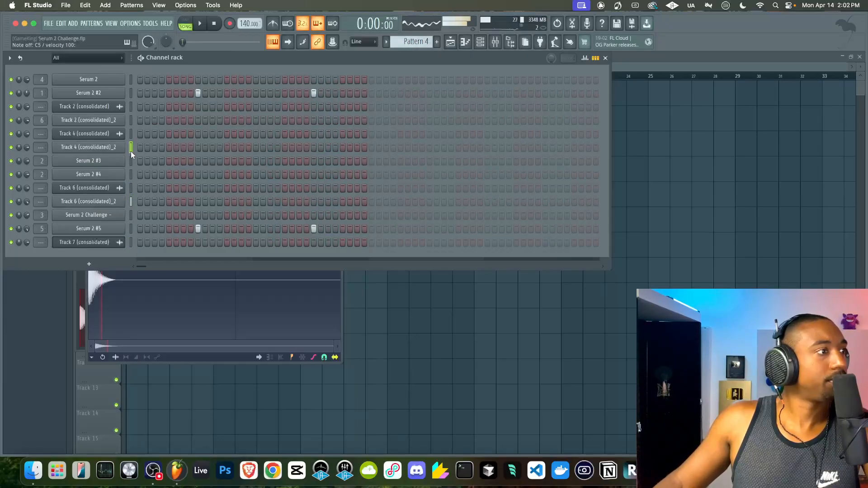
pyautogui.scroll(-2, 411, 41)
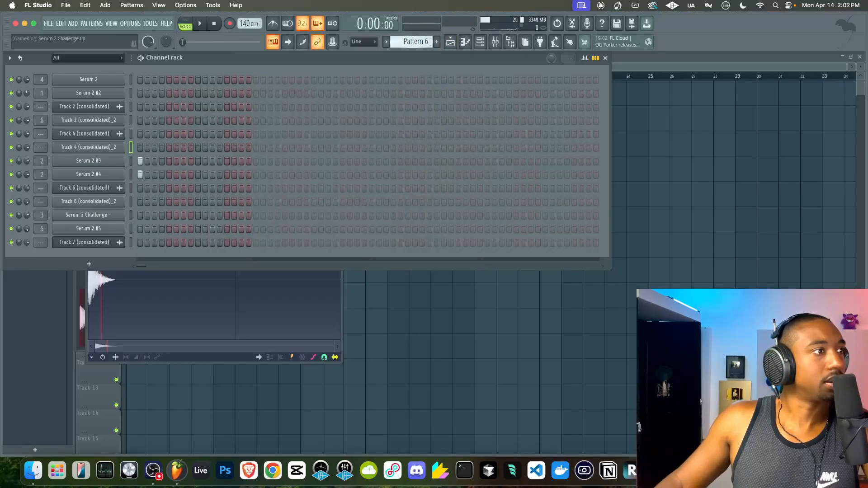
# Step: Create Pattern 8 with Track 4 (consolidated)_2 hits on steps 9 and 25
pyautogui.click(111, 147)
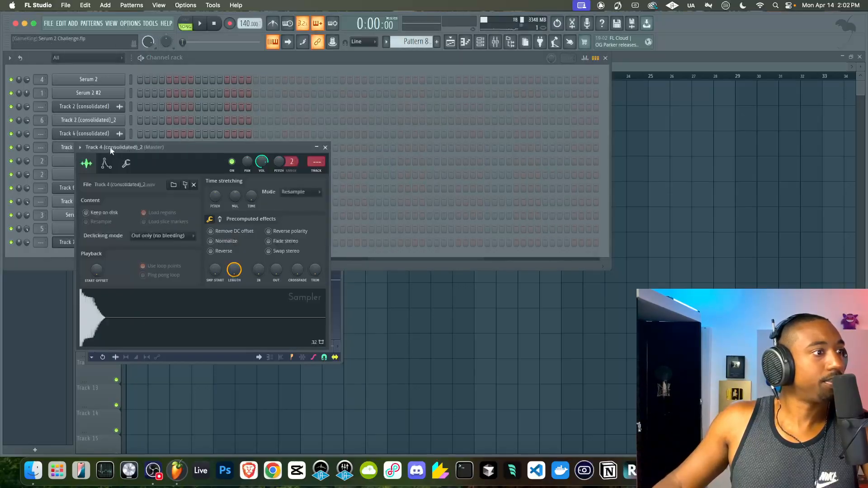
pyautogui.click(325, 147)
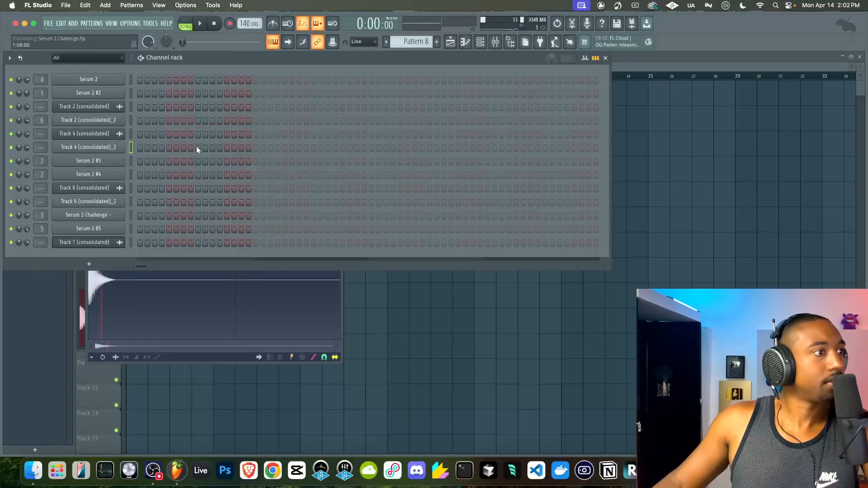
pyautogui.press('F6')
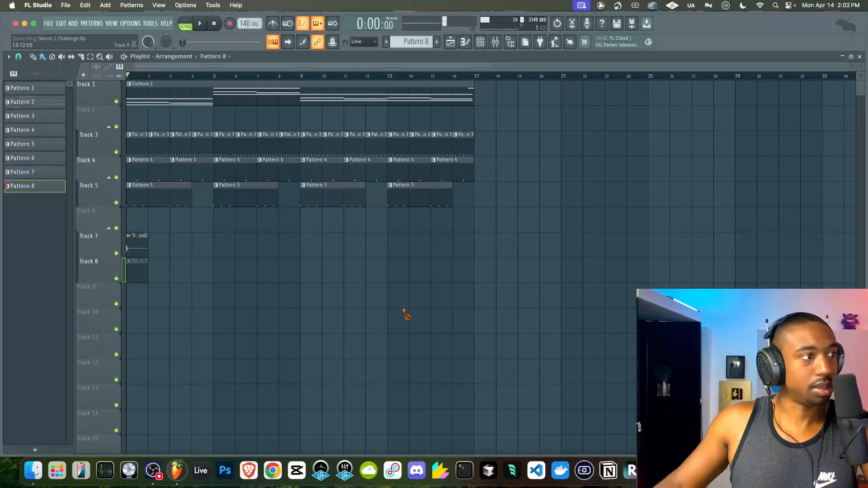
# Step: Delete all Pattern 4 clips from Track 4 in the playlist
pyautogui.doubleClick(140, 175)
pyautogui.click(450, 42)
pyautogui.moveTo(461, 155); pyautogui.dragTo(194, 173)
pyautogui.keyDown('ctrl'); pyautogui.click(156, 168); pyautogui.keyUp('ctrl')
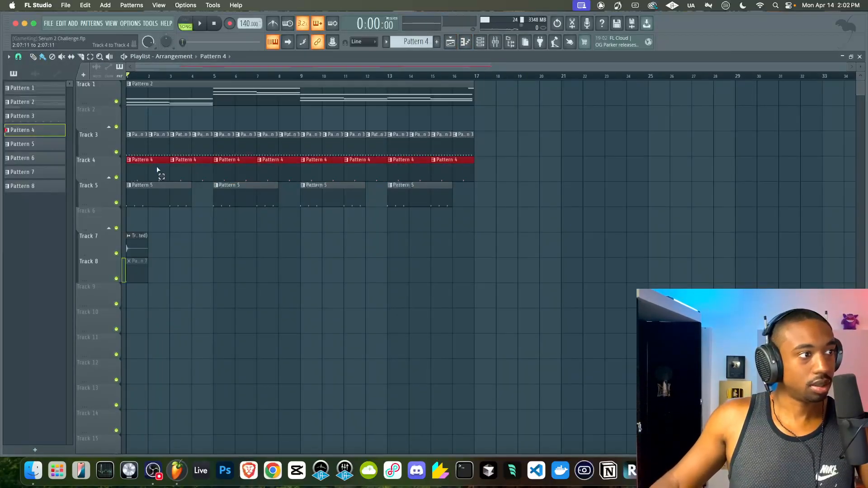
pyautogui.press('Delete')
pyautogui.click(143, 227)
pyautogui.rightClick(151, 226)
pyautogui.click(28, 172)
pyautogui.click(140, 170)
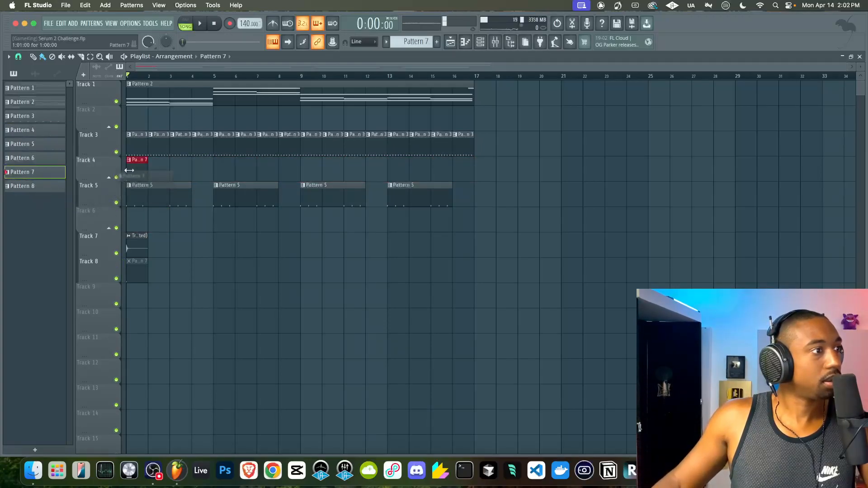
# Step: Fill Track 4 from bar 1 through bar 12 with consecutive Pattern 8 clips in place of the Pattern 7 clip
pyautogui.moveTo(23, 185)
pyautogui.mouseDown()
pyautogui.moveTo(174, 169)
pyautogui.moveTo(126, 171)
pyautogui.moveTo(277, 177)
pyautogui.mouseUp()
pyautogui.rightClick(136, 171)
pyautogui.press('super+z')
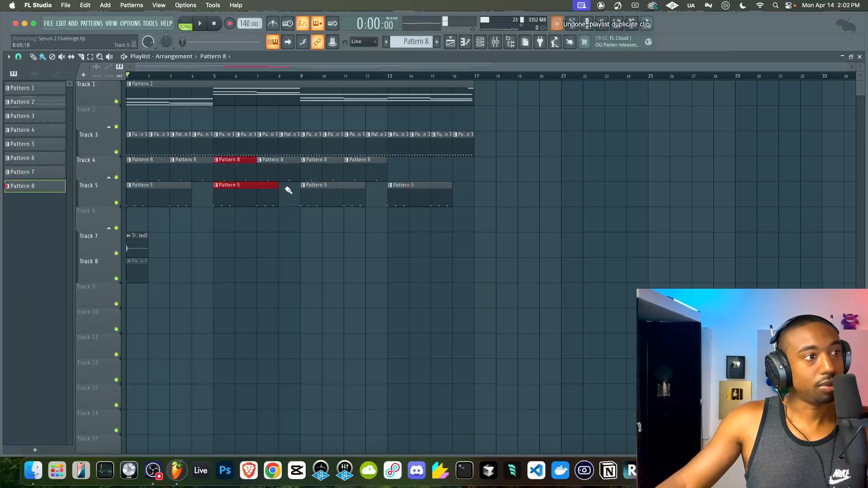
# Step: Remove the Pattern 5 clip at bar 5 and the leftover clips on Tracks 7 and 8
pyautogui.rightClick(245, 201)
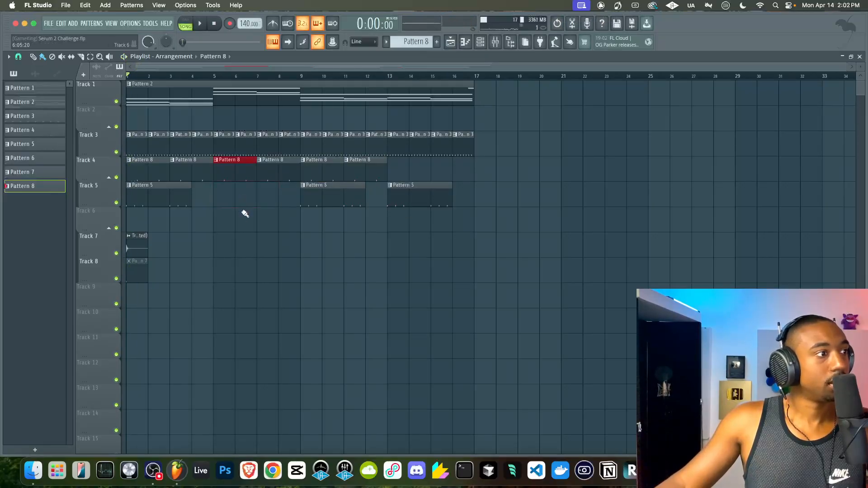
pyautogui.rightClick(137, 244)
pyautogui.rightClick(137, 270)
# Step: Duplicate the last Pattern 8 clip on Track 4 to extend it through bar 16, and save the project
pyautogui.press('space')
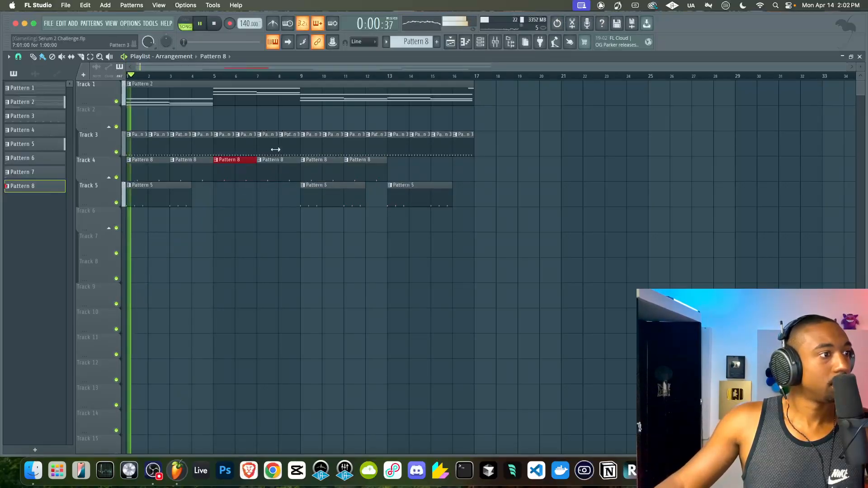
pyautogui.click(369, 176)
pyautogui.press('super+b')
pyautogui.press('super+b')
pyautogui.press('super+b')
pyautogui.rightClick(516, 174)
pyautogui.press('super+s')
pyautogui.press('space')
# Step: Lower the Track 4 (consolidated)_2 channel's pitch to about -56 cents while the song plays
pyautogui.click(479, 42)
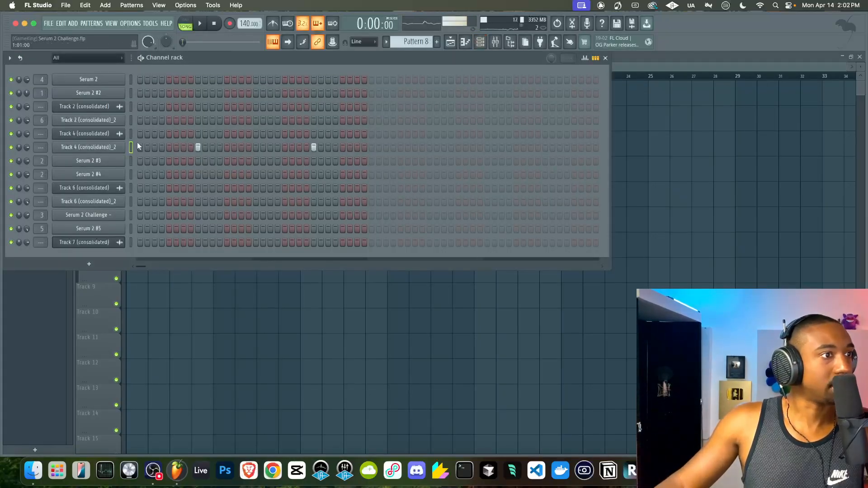
pyautogui.click(102, 148)
pyautogui.press('space')
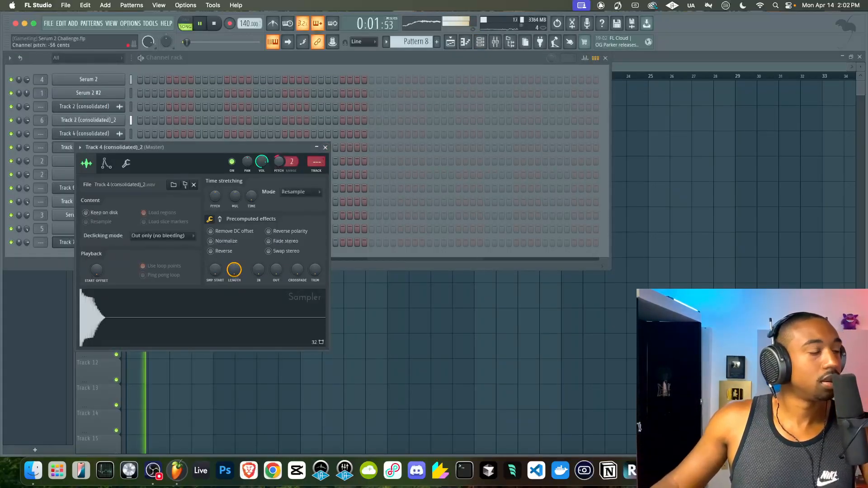
pyautogui.click(325, 148)
# Step: Set the Track 4 (consolidated)_2 sampler's quick fade-out to 100% and shorten its volume envelope to about 13% decay without hold or sustain
pyautogui.click(113, 147)
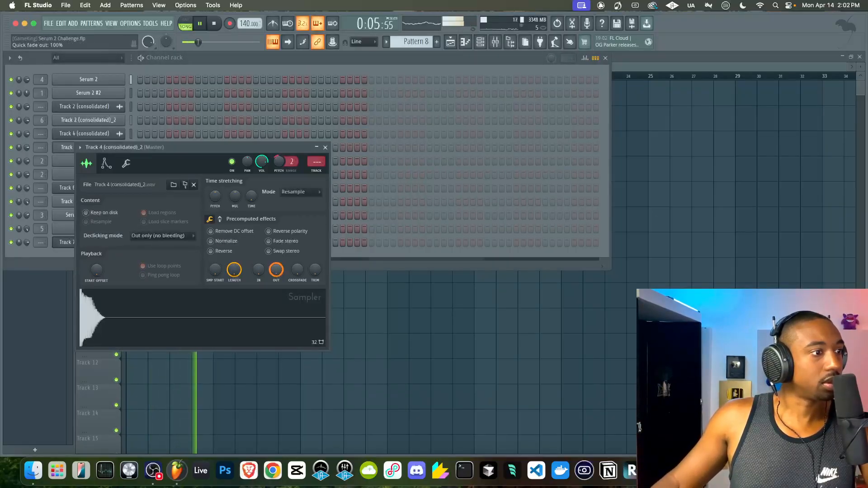
pyautogui.click(106, 163)
pyautogui.press('space')
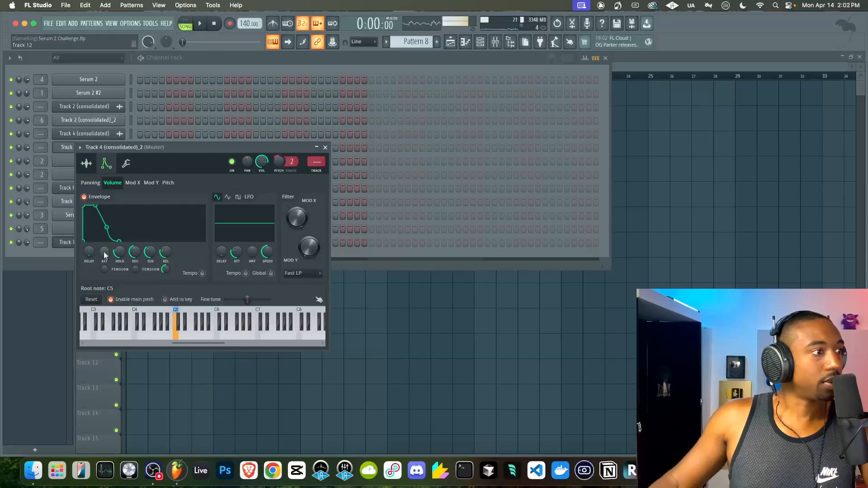
pyautogui.moveTo(126, 248); pyautogui.dragTo(135, 266)
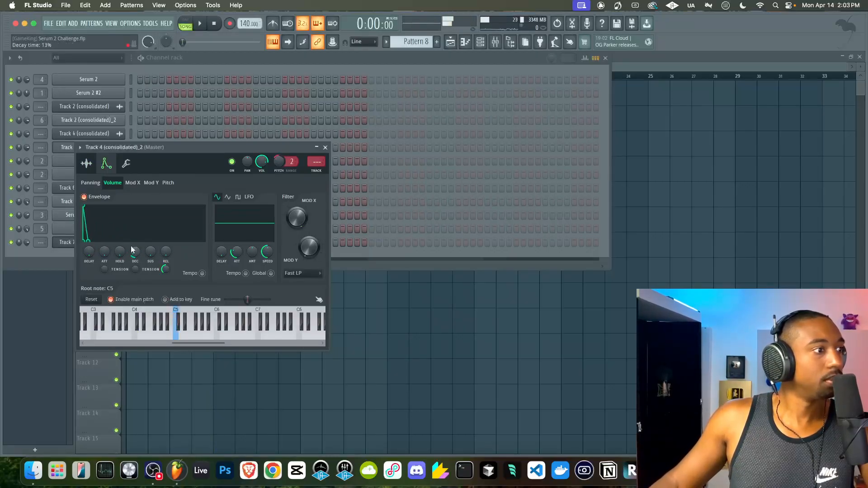
pyautogui.press('space')
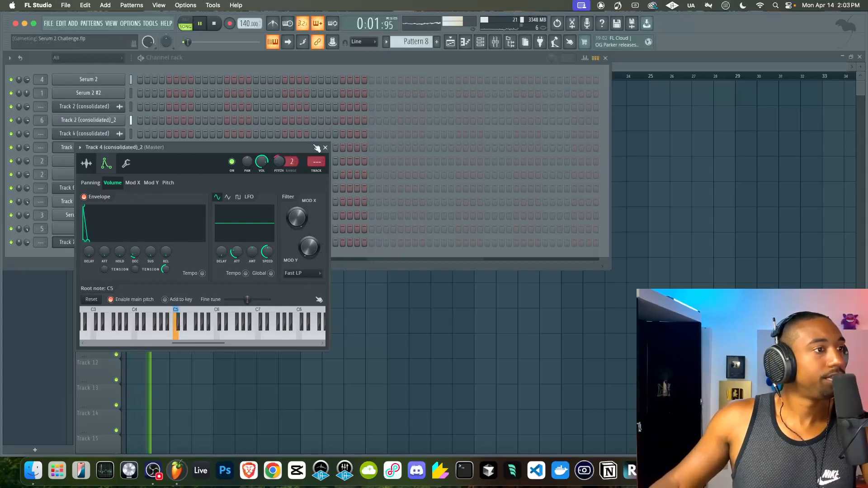
pyautogui.click(325, 148)
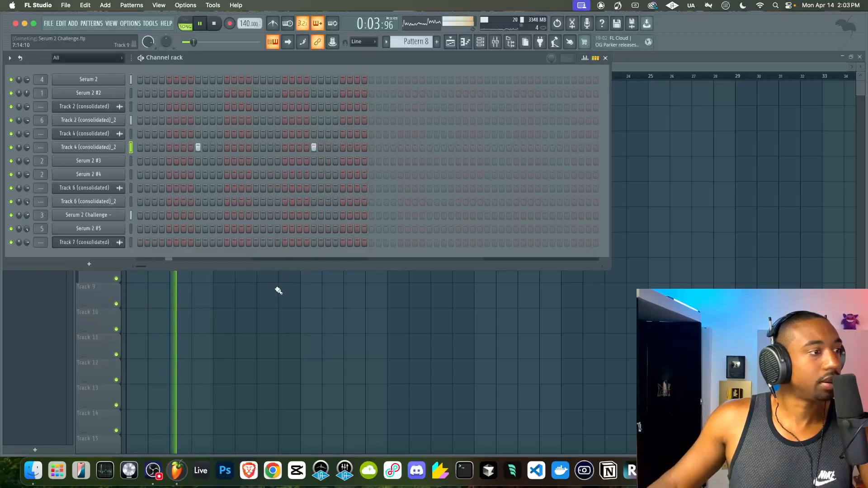
pyautogui.press('F6')
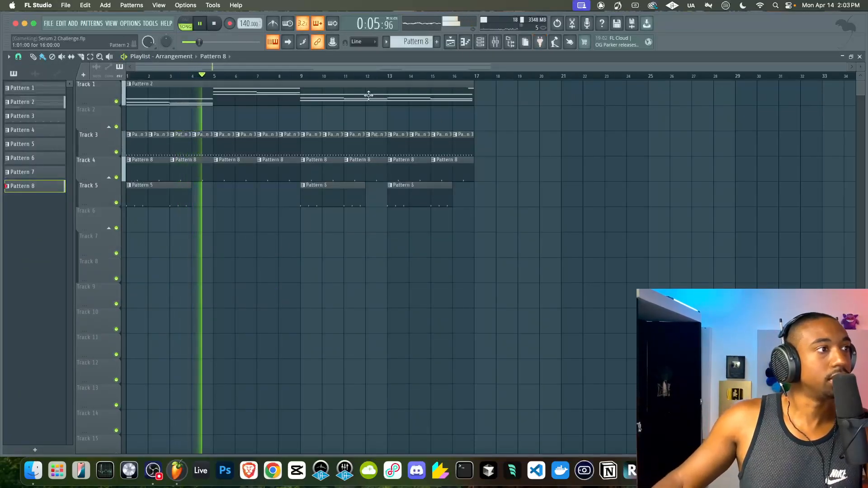
# Step: Add Track 7 (consolidated) hits on steps 9 and 25 of Pattern 8
pyautogui.click(480, 42)
pyautogui.press('space')
pyautogui.click(131, 243)
pyautogui.click(198, 242)
pyautogui.press('space')
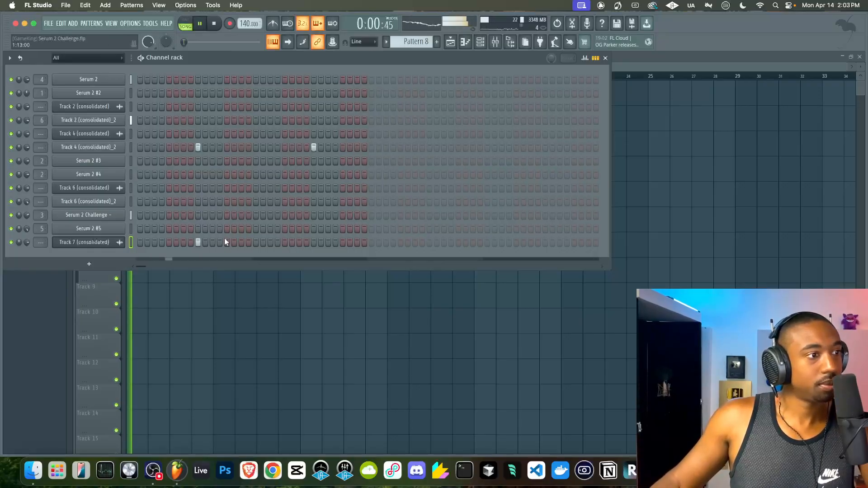
pyautogui.click(314, 243)
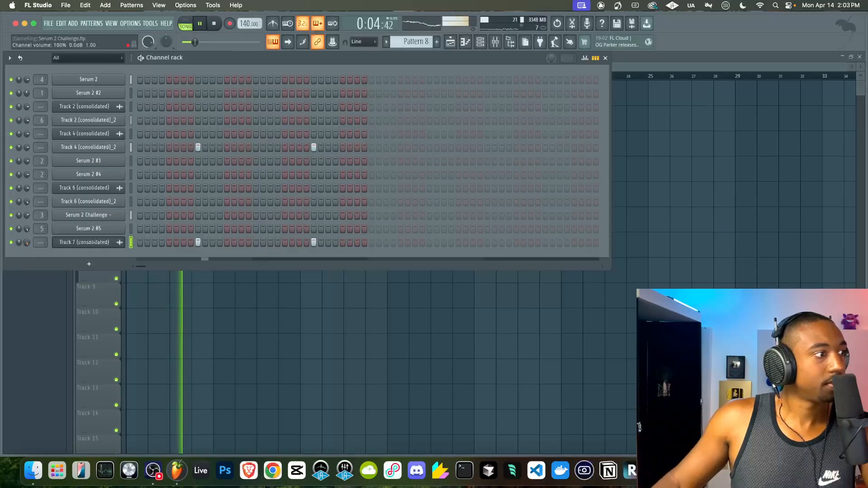
# Step: Open the Track 7 (consolidated) sample in Edison, delete its loop region and stop playback
pyautogui.click(66, 242)
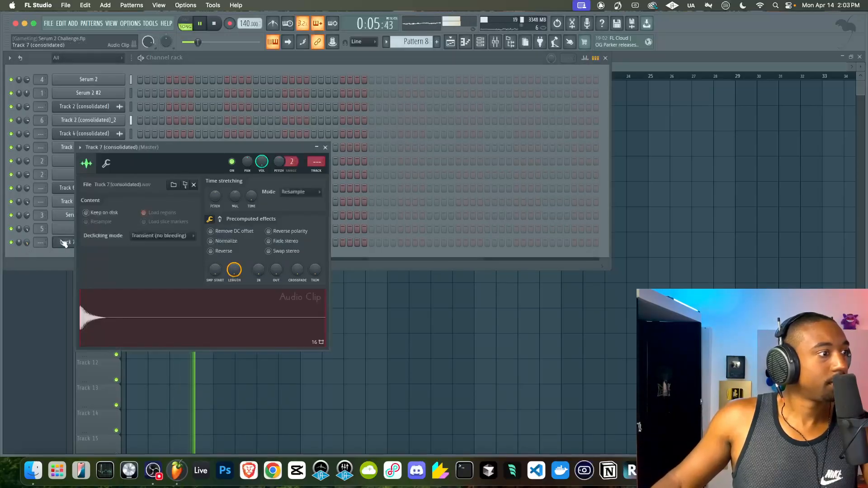
pyautogui.rightClick(199, 316)
pyautogui.click(221, 347)
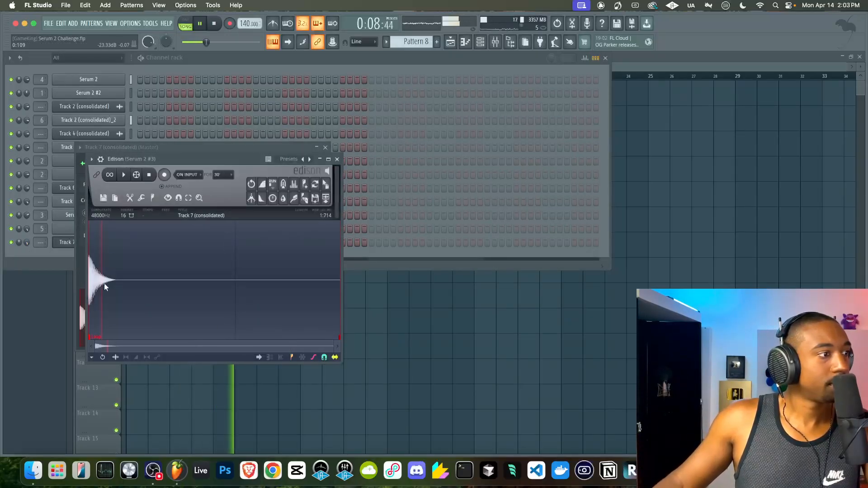
pyautogui.rightClick(96, 335)
pyautogui.click(103, 345)
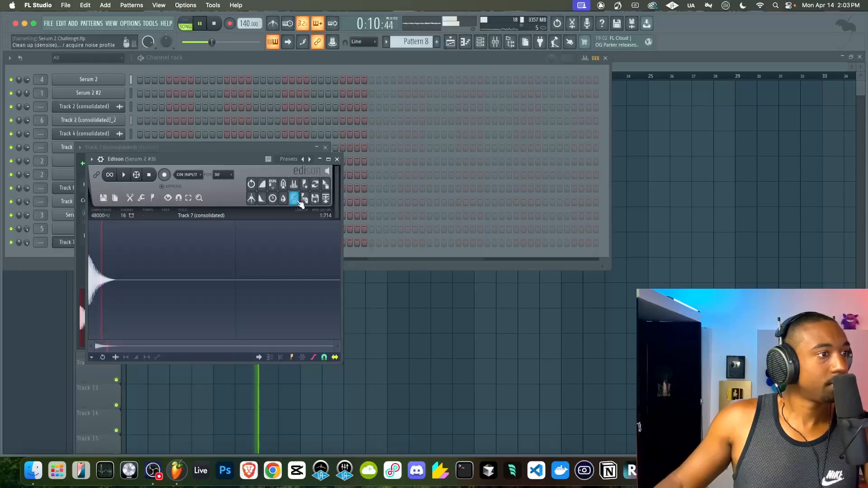
pyautogui.click(337, 159)
pyautogui.click(325, 147)
pyautogui.press('space')
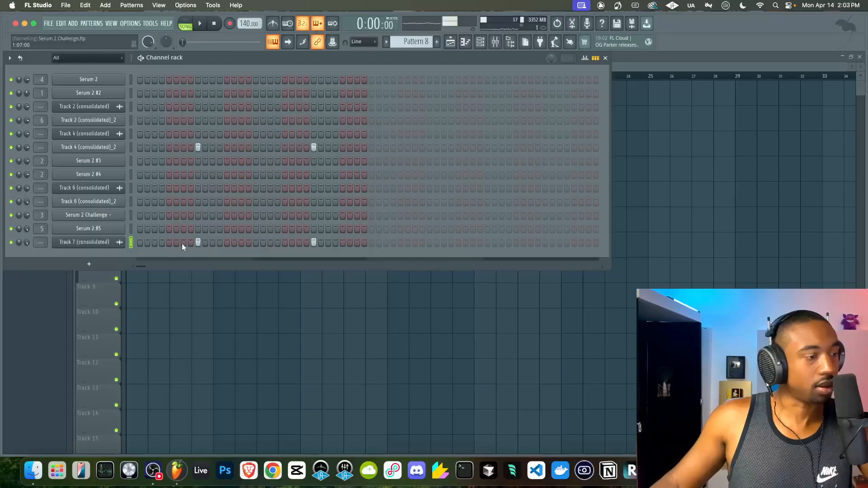
# Step: Delete the Track 7 (consolidated) channel and select the Serum 2 #5 channel
pyautogui.rightClick(90, 243)
pyautogui.press('d')
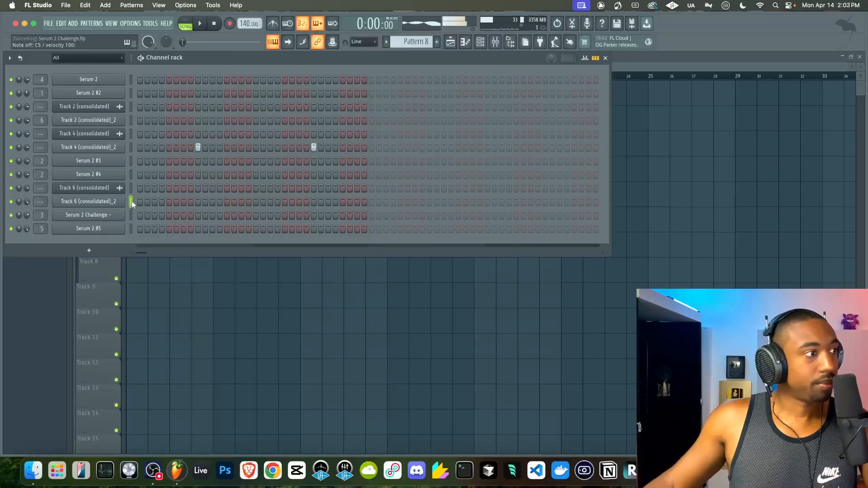
pyautogui.click(131, 229)
pyautogui.press('F6')
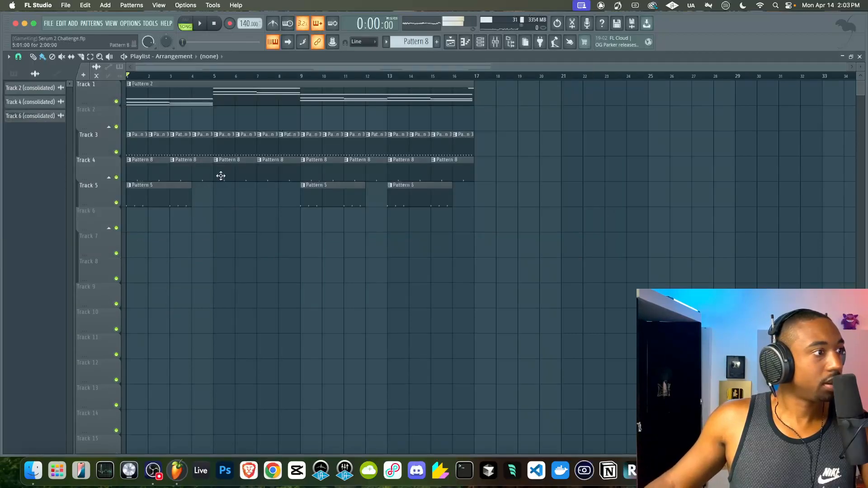
pyautogui.click(124, 226)
pyautogui.click(128, 224)
pyautogui.rightClick(168, 220)
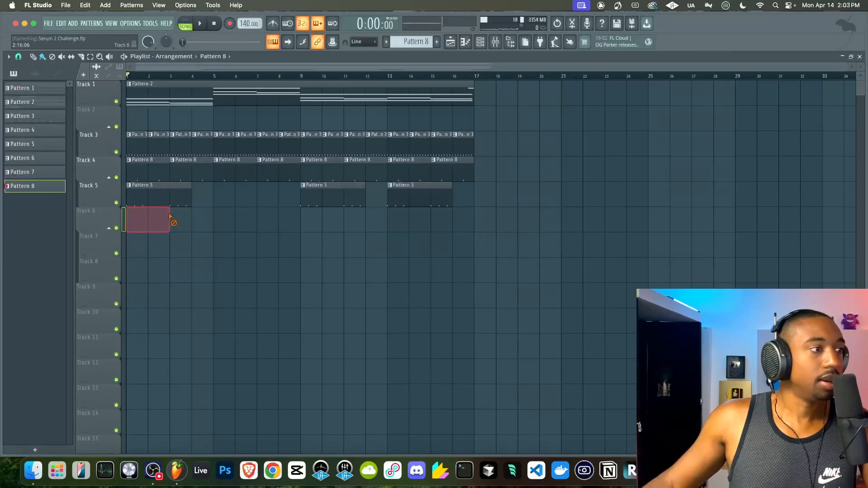
# Step: Create Pattern 9 and add a Serum 2 #5 hit on its first step
pyautogui.press('F6')
pyautogui.click(437, 42)
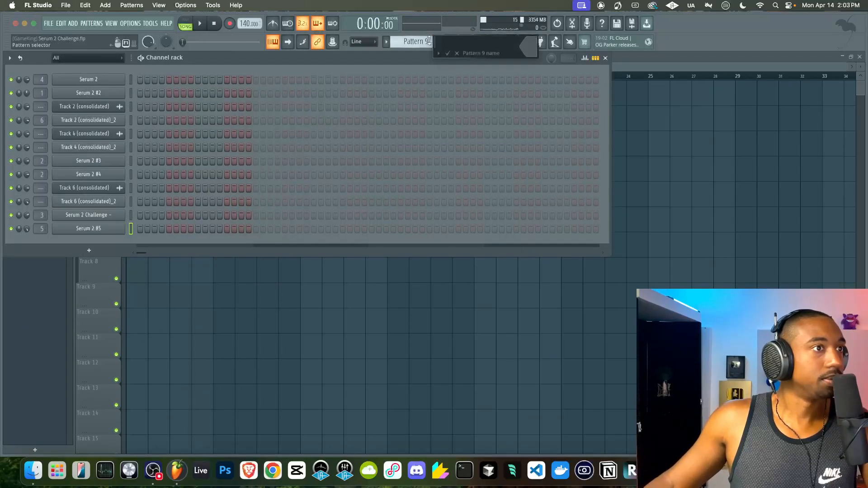
pyautogui.press('Return')
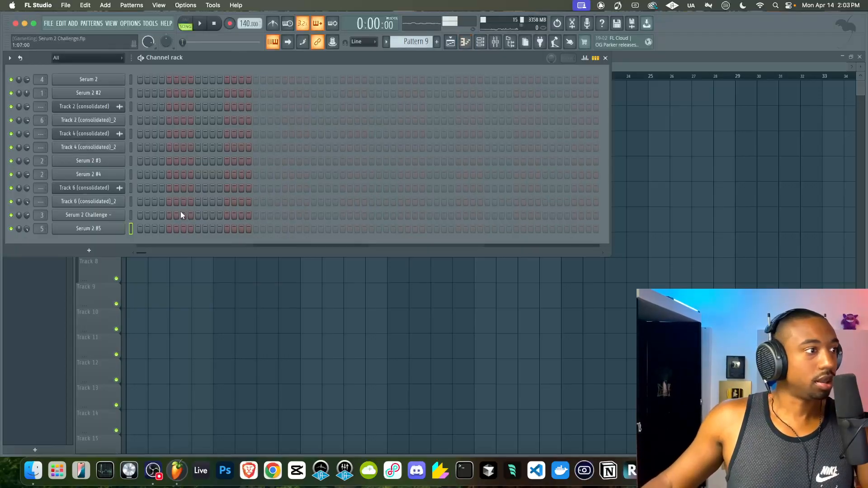
pyautogui.click(139, 227)
# Step: Place a Pattern 9 clip at bar 1 on Track 7 and consolidate it to a rendered audio clip
pyautogui.press('F6')
pyautogui.click(133, 248)
pyautogui.rightClick(116, 252)
pyautogui.rightClick(116, 252)
pyautogui.rightClick(102, 242)
pyautogui.moveTo(150, 367)
pyautogui.click(189, 367)
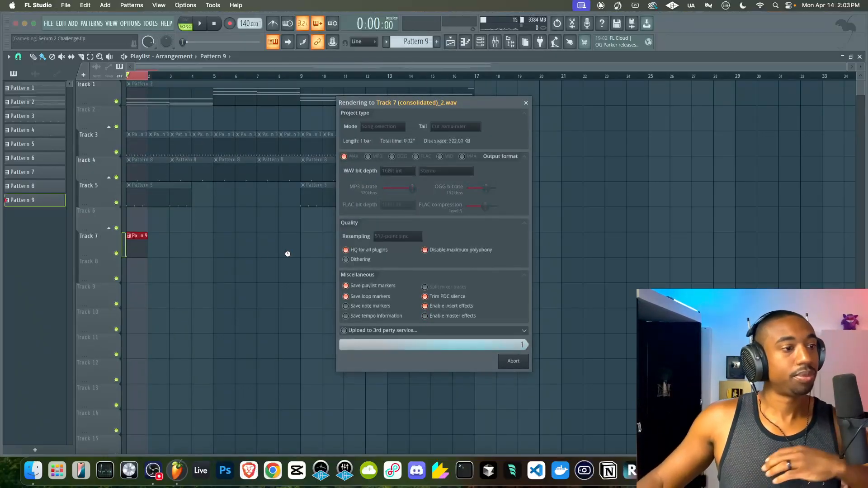
pyautogui.click(320, 217)
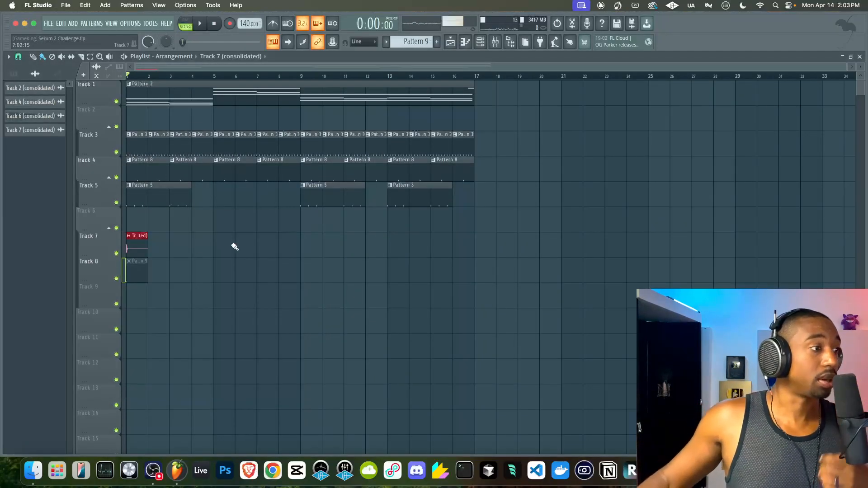
# Step: Open the newly rendered Track 7 clip's sample in Edison and delete its loop region
pyautogui.rightClick(131, 250)
pyautogui.press('super+z')
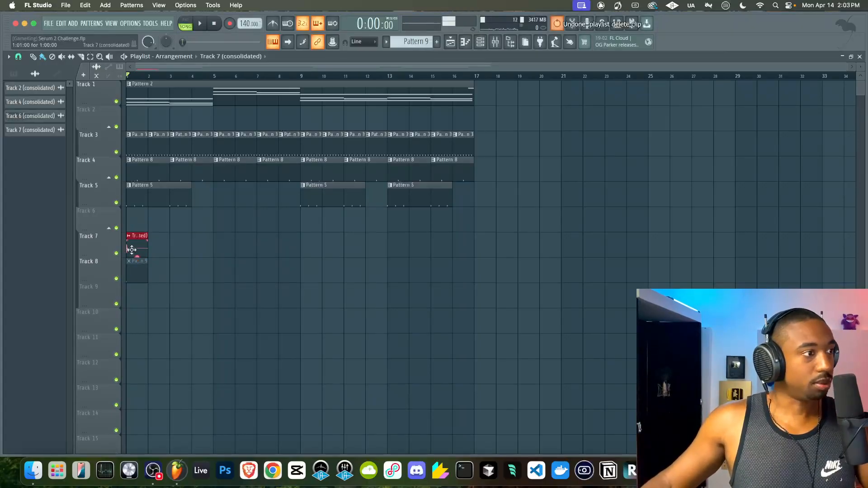
pyautogui.doubleClick(136, 247)
pyautogui.rightClick(169, 327)
pyautogui.click(191, 350)
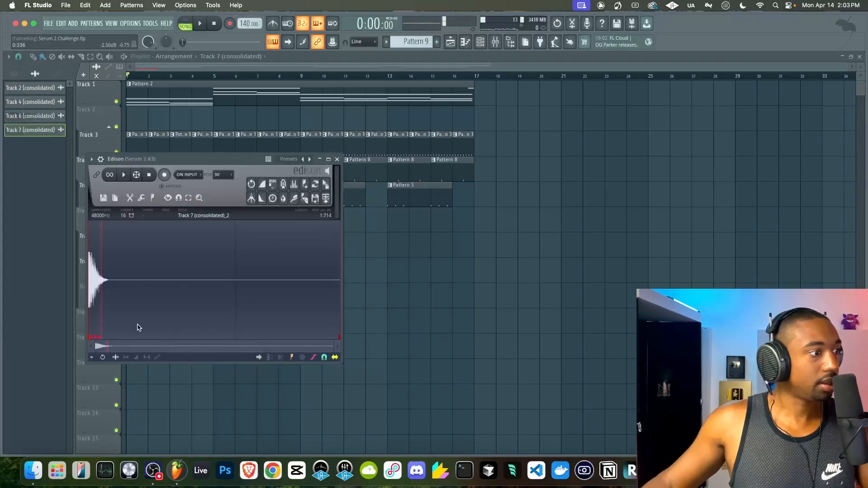
pyautogui.rightClick(96, 332)
pyautogui.click(94, 340)
pyautogui.rightClick(98, 339)
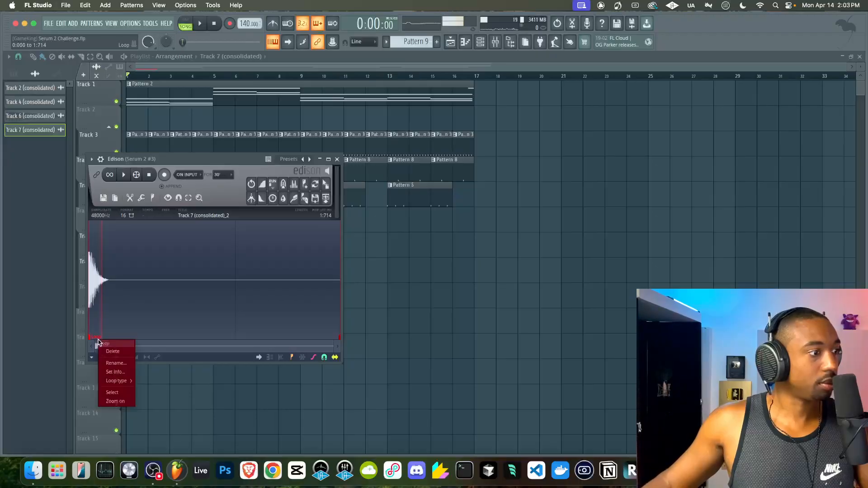
pyautogui.click(110, 351)
# Step: Send the edited sample from Edison to the channel rack as a new sampler channel
pyautogui.click(482, 43)
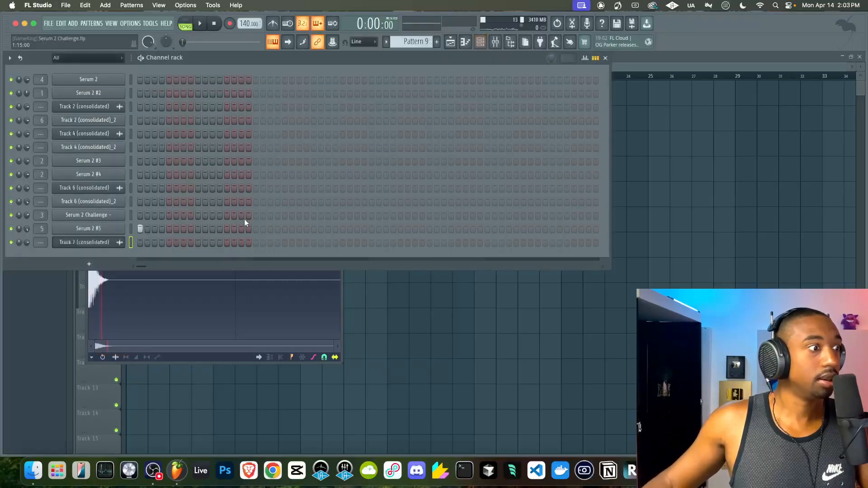
pyautogui.click(180, 309)
pyautogui.moveTo(320, 183); pyautogui.dragTo(109, 258)
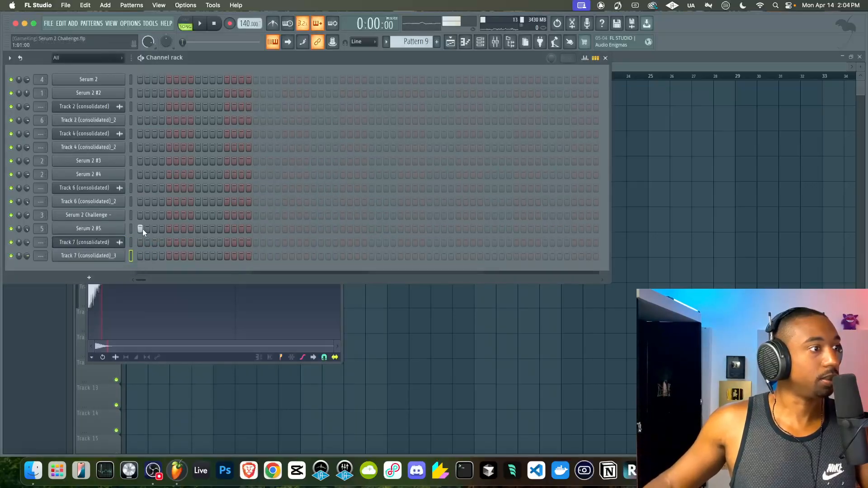
# Step: Return to Pattern 8 and add Track 7 (consolidated)_3 hits on steps 9 and 25
pyautogui.click(112, 256)
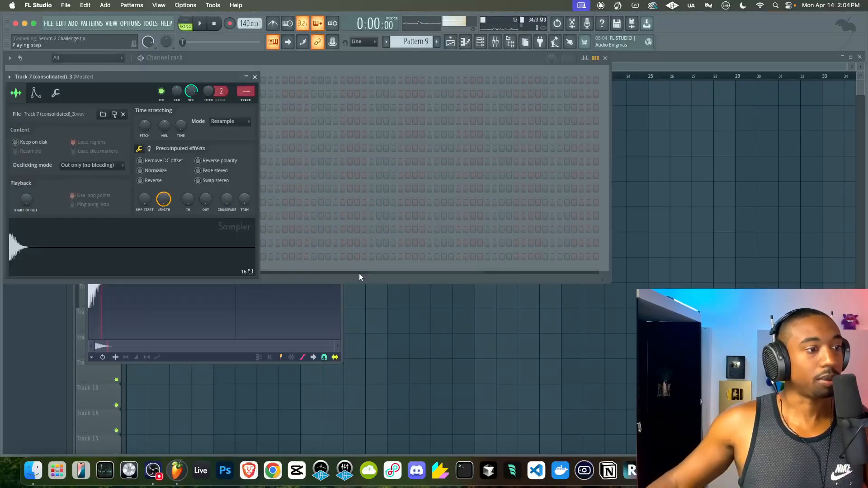
pyautogui.scroll(1, 413, 41)
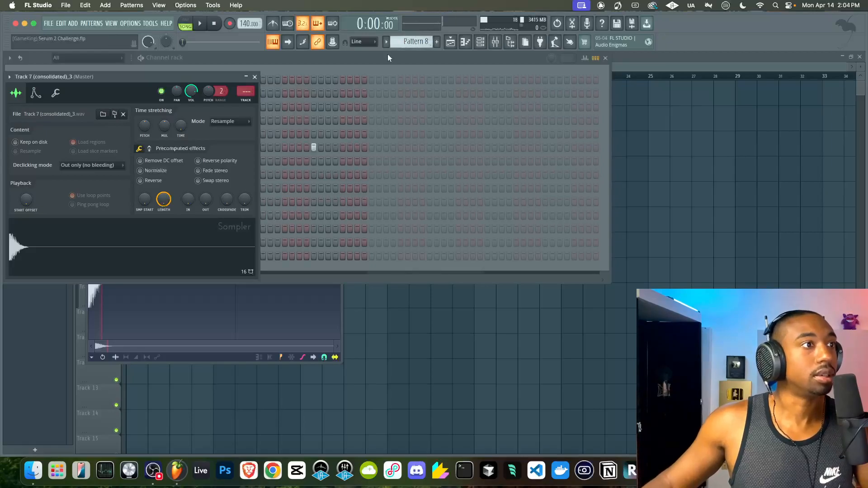
pyautogui.click(254, 77)
pyautogui.click(131, 147)
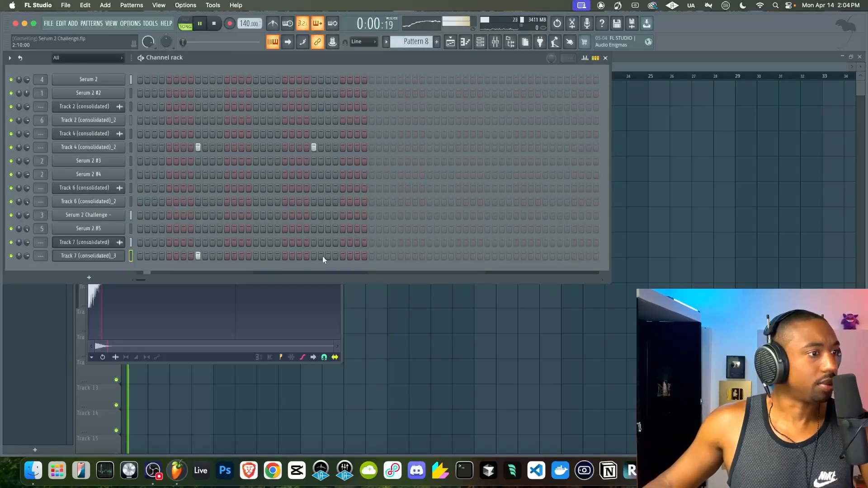
# Step: Play the arrangement and mute the Track 4 (consolidated)_2 channel
pyautogui.press('F6')
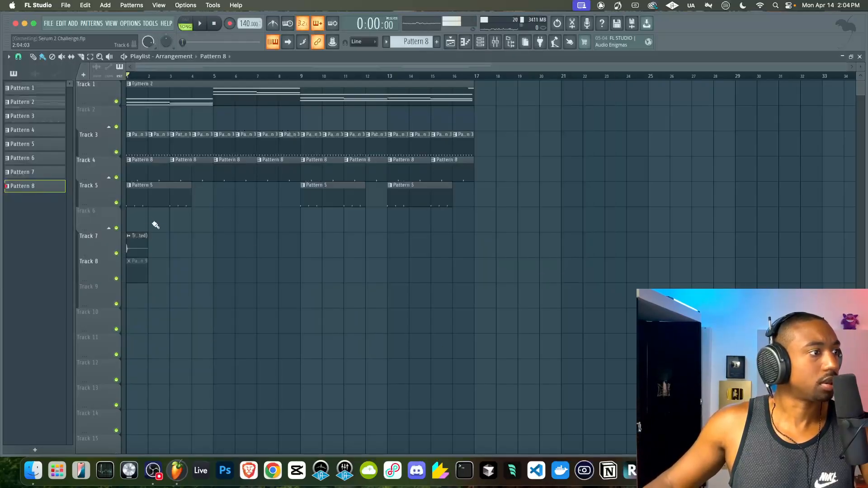
pyautogui.press('space')
pyautogui.press('F6')
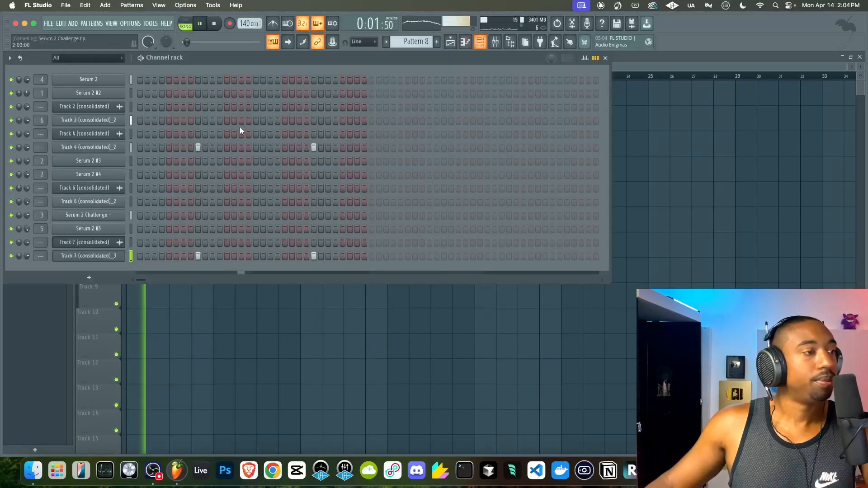
pyautogui.click(11, 147)
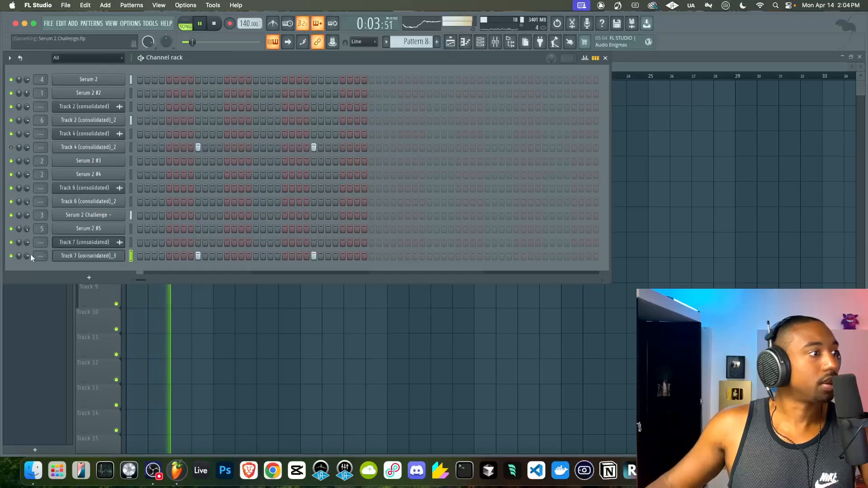
# Step: Raise the Track 7 (consolidated)_3 sampler's precomputed boost to about 6% and shift its EQ balance to the negative side
pyautogui.click(68, 256)
pyautogui.press('space')
pyautogui.click(155, 149)
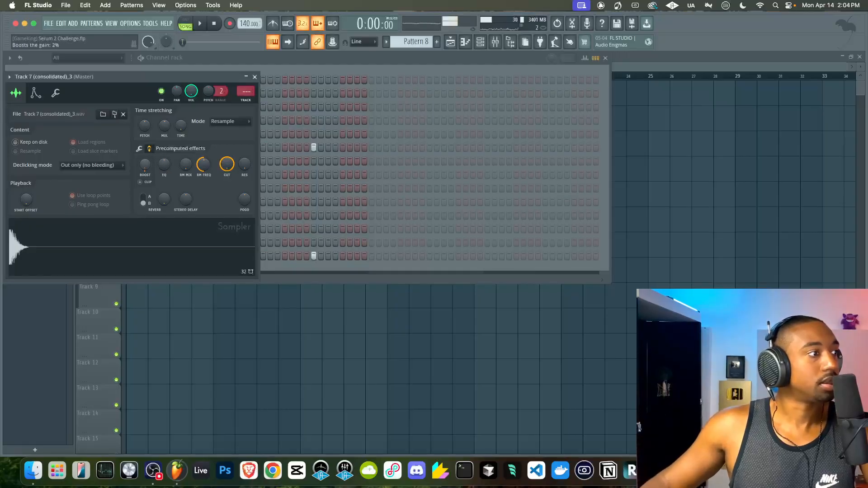
pyautogui.scroll(2, 149, 162)
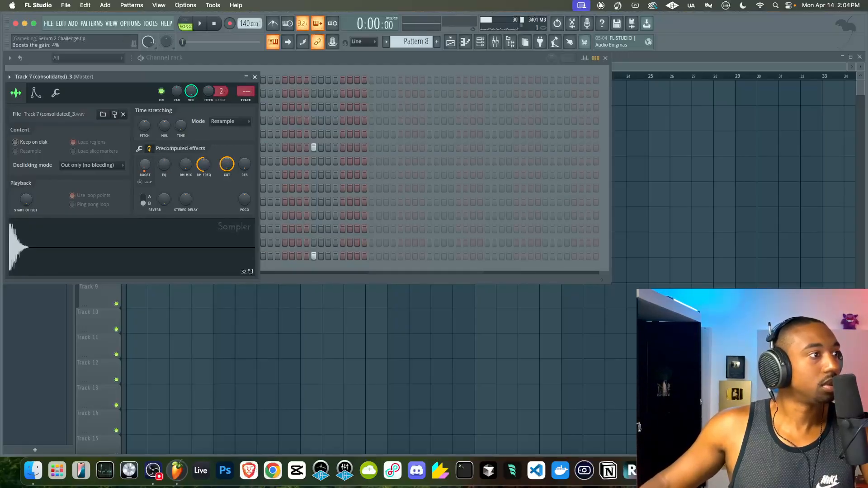
pyautogui.click(140, 149)
pyautogui.click(151, 150)
pyautogui.moveTo(159, 164)
pyautogui.mouseDown()
pyautogui.moveTo(159, 185)
pyautogui.moveTo(162, 161)
pyautogui.mouseUp()
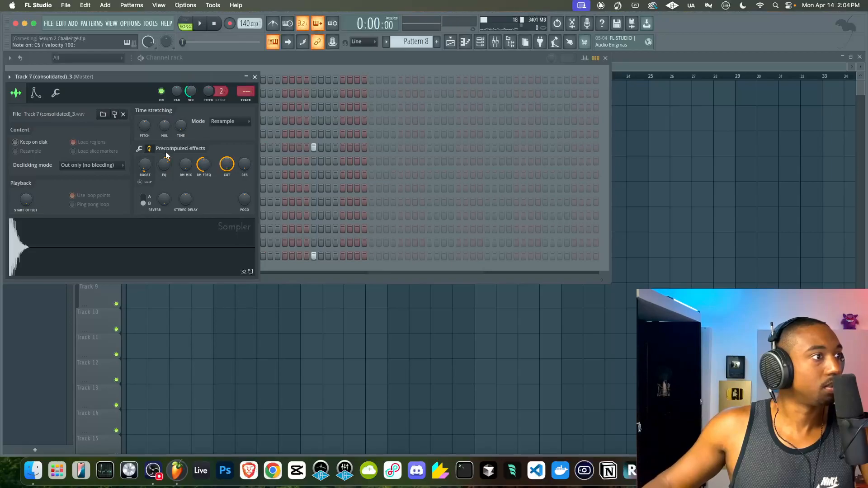
pyautogui.moveTo(166, 155); pyautogui.dragTo(166, 135)
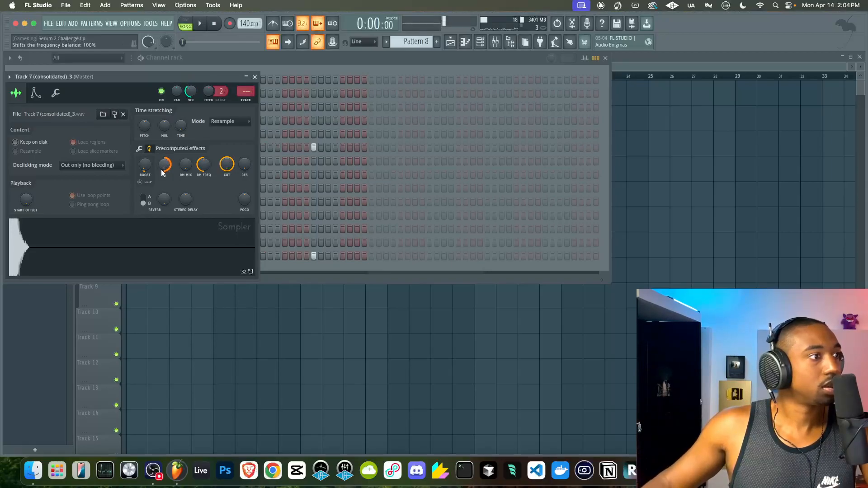
pyautogui.moveTo(163, 172); pyautogui.dragTo(129, 468)
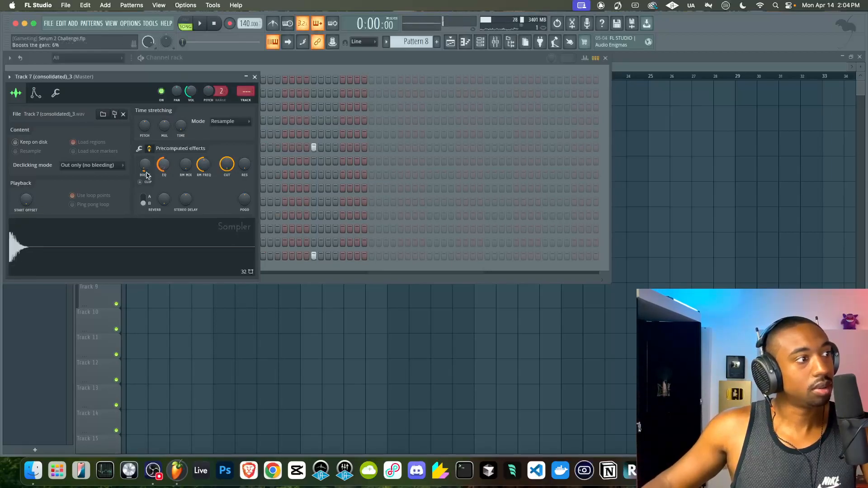
# Step: Shift the Track 7 (consolidated)_3 sampler's precomputed EQ balance to 100% and audition the sound
pyautogui.moveTo(142, 170); pyautogui.dragTo(165, 151)
pyautogui.moveTo(144, 165); pyautogui.dragTo(165, 163)
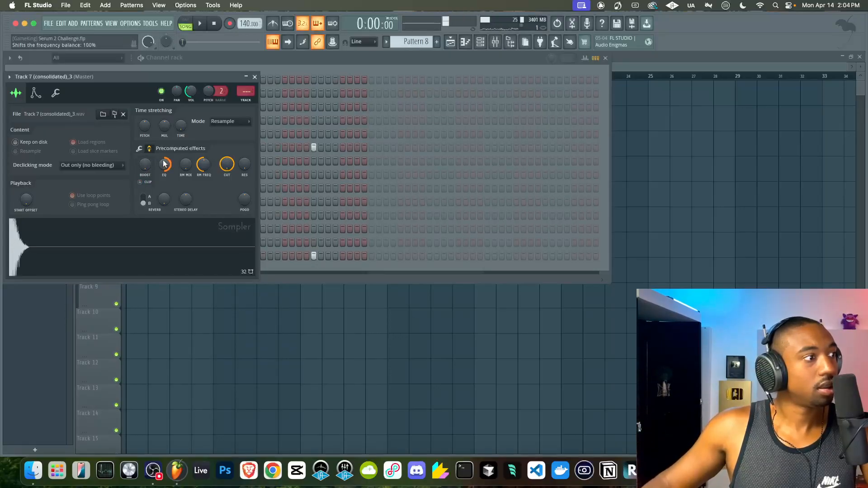
pyautogui.press('z')
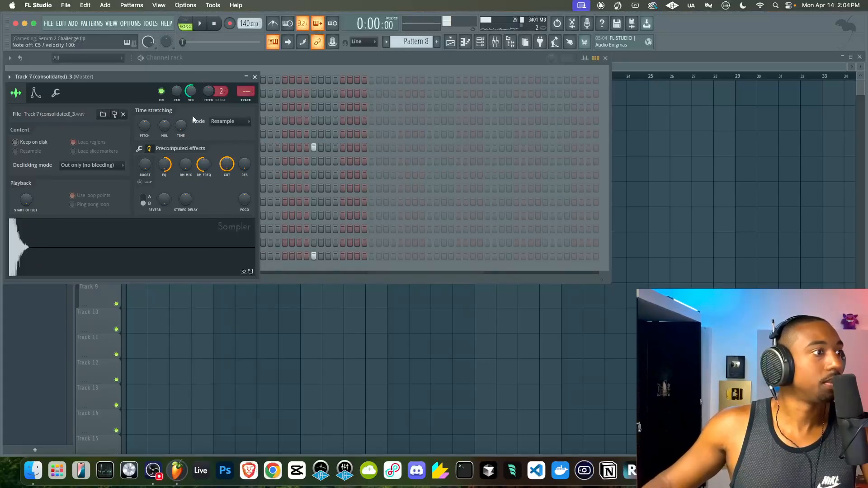
# Step: Fine-tune the Track 7 (consolidated)_3 sampler during playback with slightly positive pogo, a volume adjustment and a 5% boost
pyautogui.moveTo(245, 199); pyautogui.dragTo(242, 200)
pyautogui.press('space')
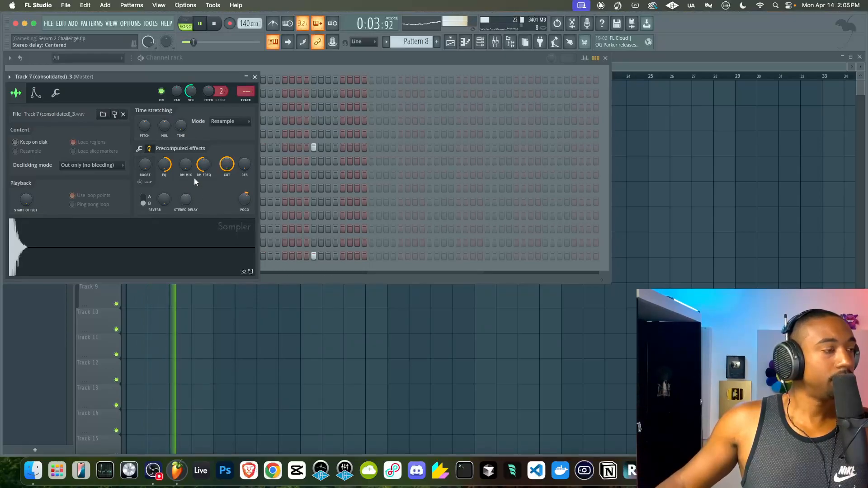
pyautogui.moveTo(191, 92); pyautogui.dragTo(190, 88)
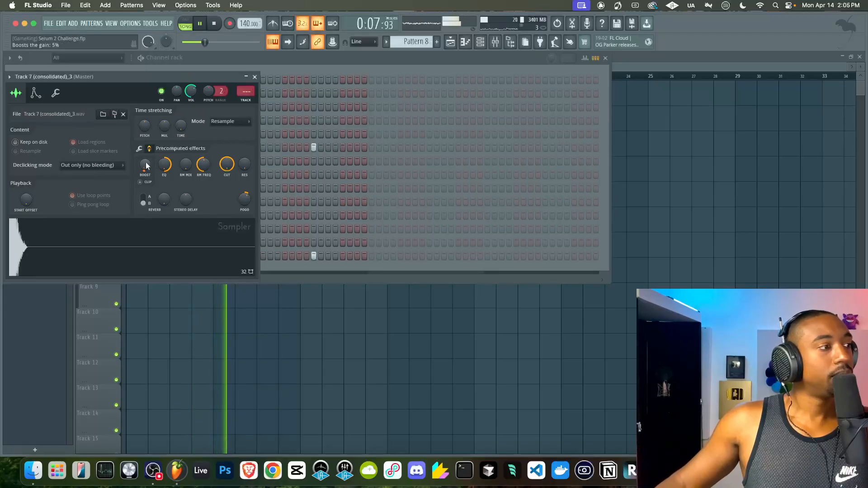
pyautogui.click(254, 77)
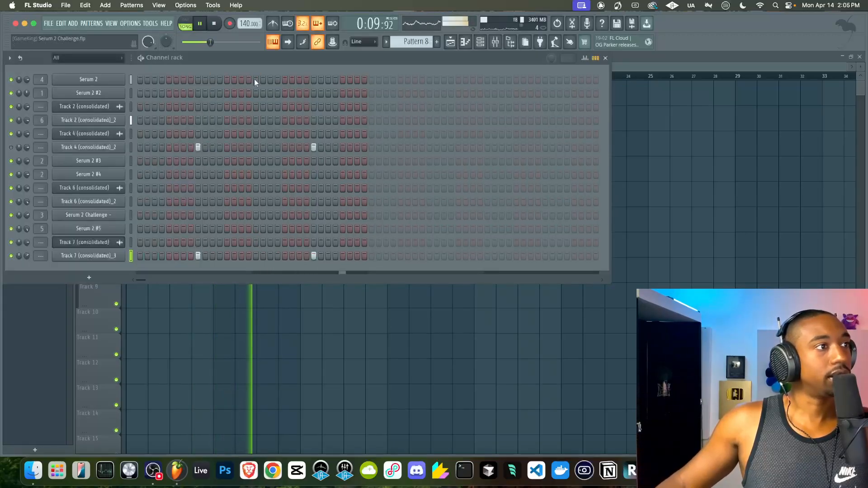
pyautogui.press('space')
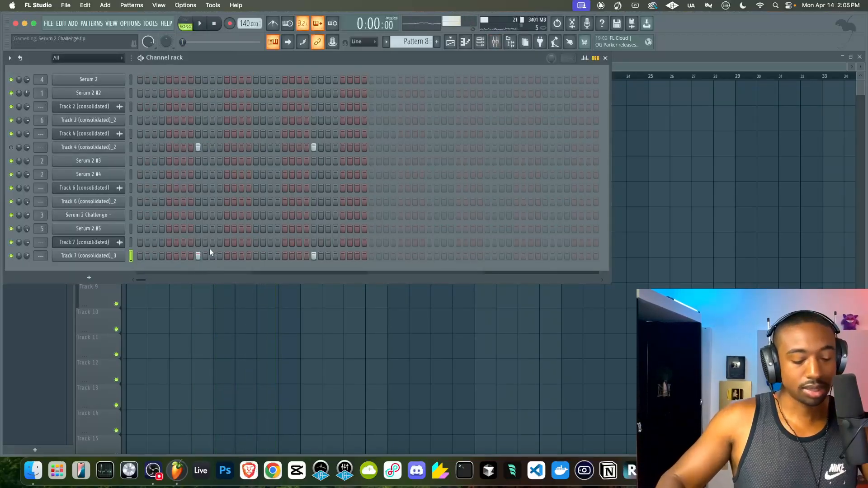
# Step: Check the effects on the mixer's Serum 2 #5 insert and route the Track 7 (consolidated)_3 channel to mixer track 5
pyautogui.press('F9')
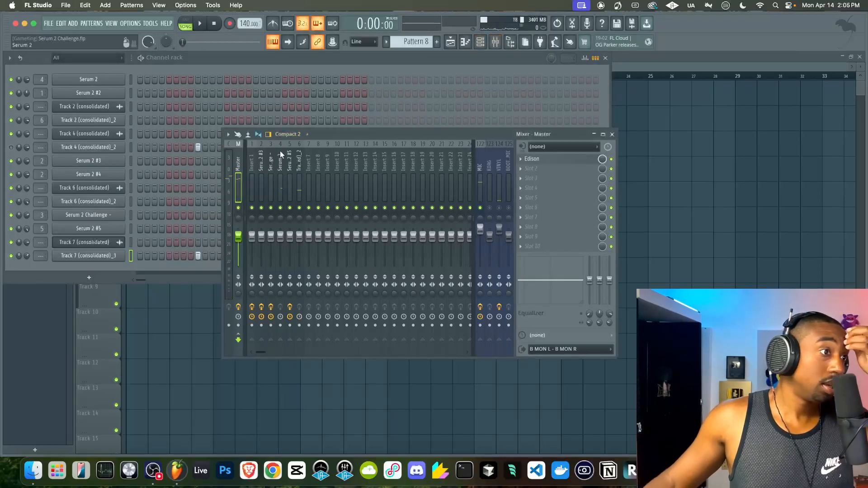
pyautogui.click(290, 166)
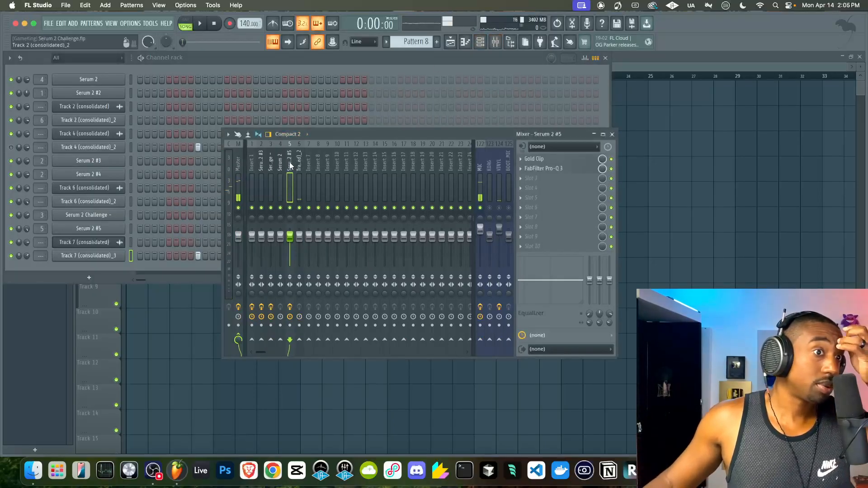
pyautogui.click(591, 170)
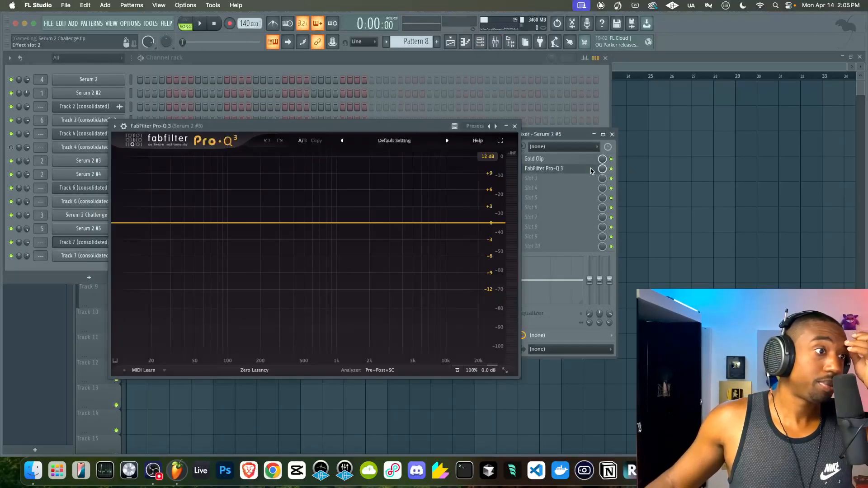
pyautogui.click(519, 128)
pyautogui.click(40, 256)
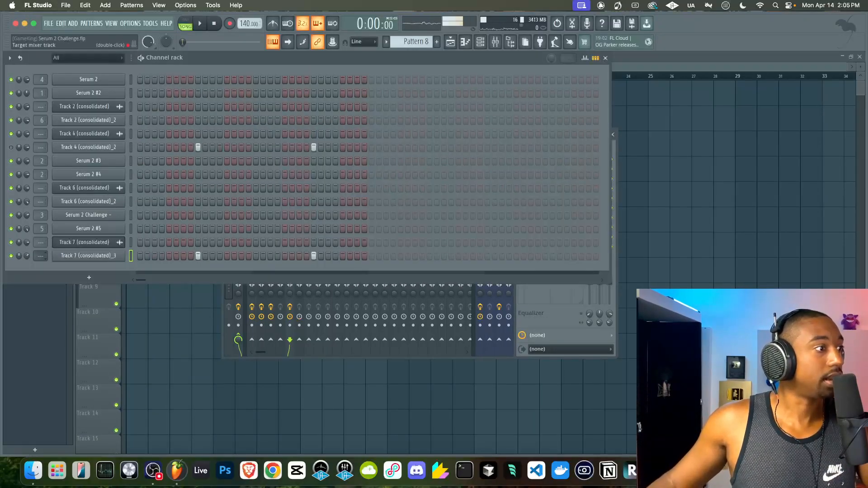
pyautogui.click(550, 305)
# Step: In Gold Clip on the Serum 2 #5 insert, set Gold to 1.86 dB and the input gain to 3.16 dB during playback
pyautogui.click(548, 165)
pyautogui.moveTo(231, 244); pyautogui.dragTo(225, 316)
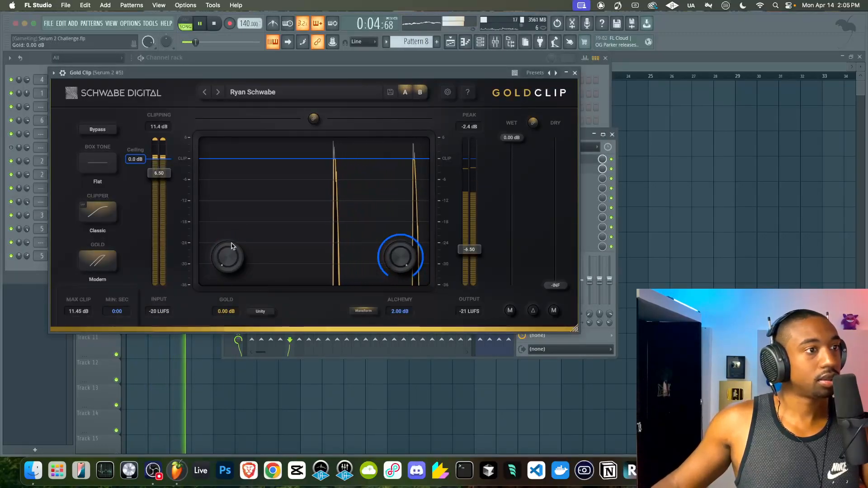
pyautogui.moveTo(159, 174); pyautogui.dragTo(164, 197)
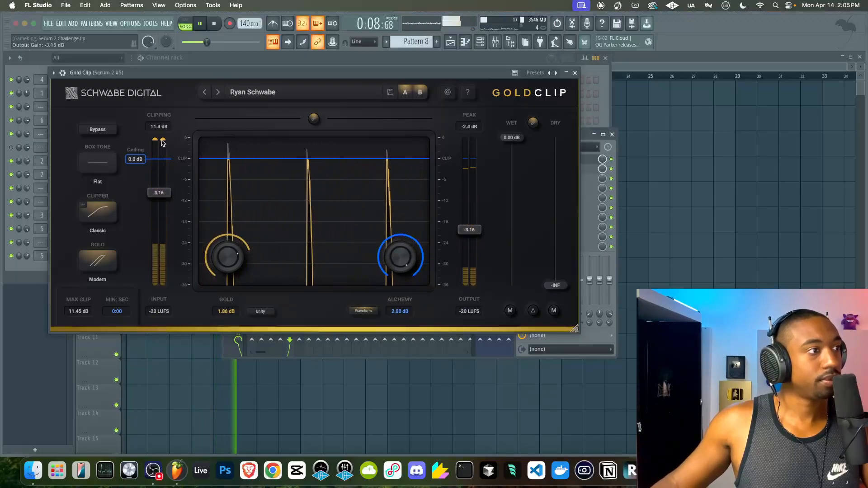
pyautogui.click(574, 72)
# Step: Add a bell cut at about 1135 Hz in FabFilter Pro-Q 3 on the Serum 2 #5 insert
pyautogui.click(542, 168)
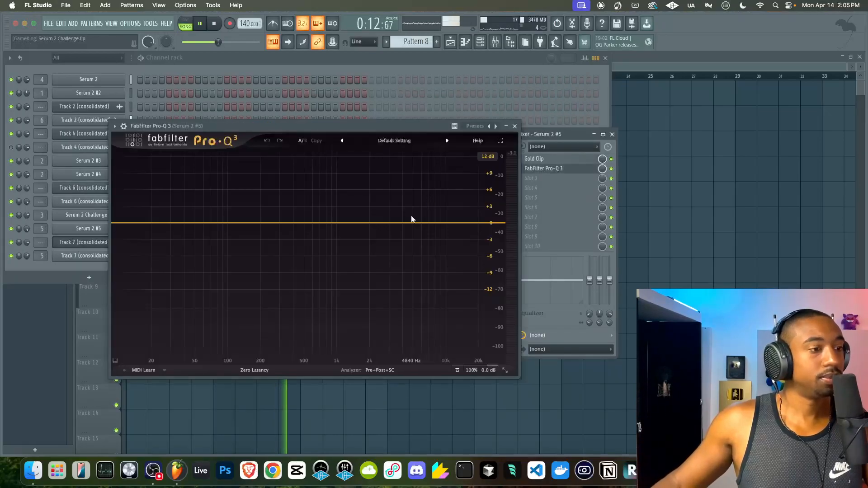
pyautogui.click(347, 223)
pyautogui.moveTo(347, 224); pyautogui.dragTo(342, 234)
pyautogui.scroll(3, 342, 236)
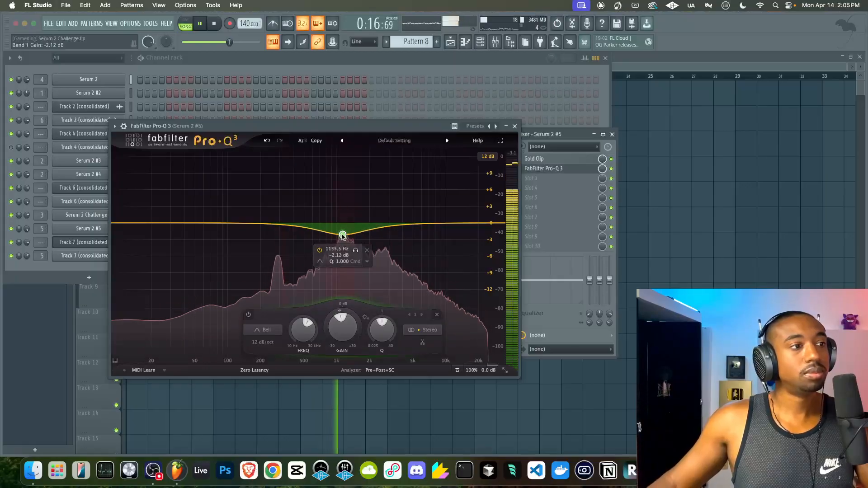
pyautogui.moveTo(343, 235); pyautogui.dragTo(343, 249)
# Step: Add a wide bell boost of about 4.08 dB at 4087 Hz with Q 0.383 and deepen the existing midrange cut
pyautogui.doubleClick(390, 224)
pyautogui.moveTo(390, 224); pyautogui.dragTo(389, 202)
pyautogui.scroll(8, 390, 201)
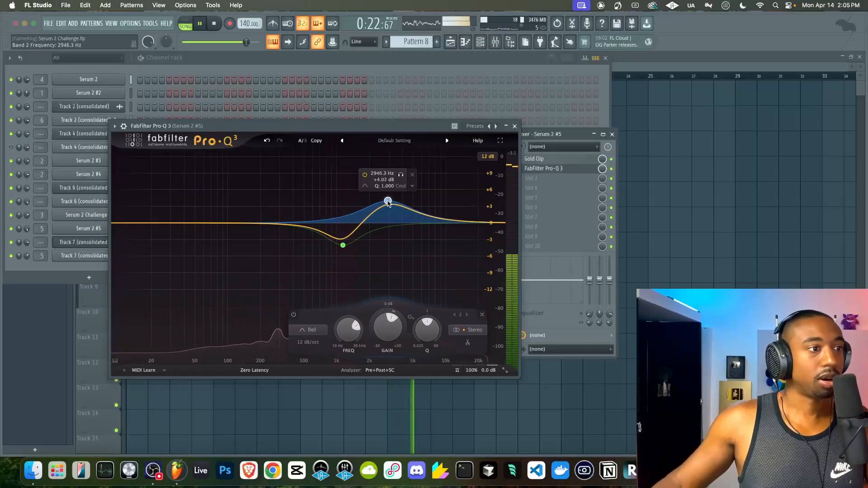
pyautogui.scroll(-15, 389, 202)
pyautogui.moveTo(390, 202)
pyautogui.mouseDown()
pyautogui.moveTo(406, 195)
pyautogui.moveTo(404, 202)
pyautogui.mouseUp()
pyautogui.moveTo(342, 244); pyautogui.dragTo(346, 263)
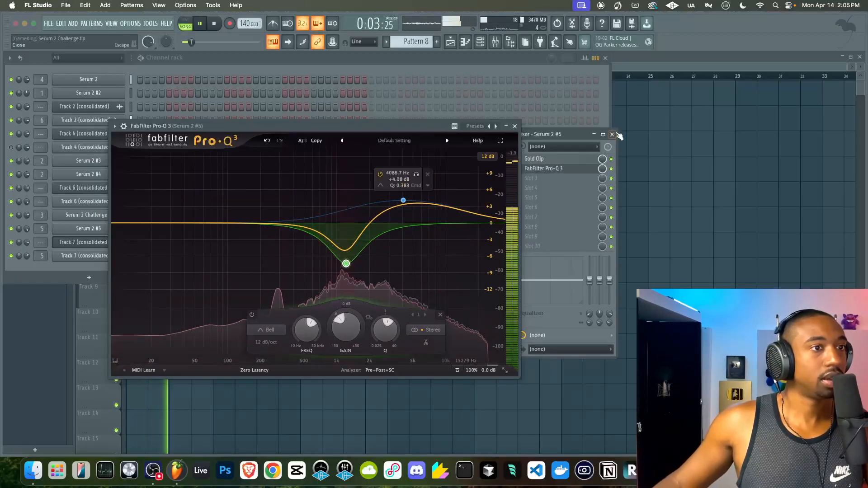
pyautogui.press('space')
pyautogui.click(514, 126)
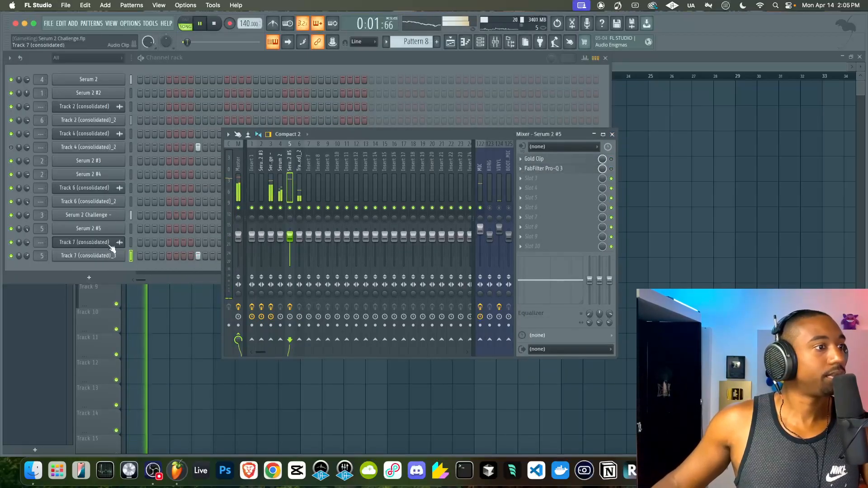
# Step: Unmute the Track 4 (consolidated)_2 channel, increase its sampler's stereo delay and lower its volume to 29%
pyautogui.click(49, 260)
pyautogui.click(11, 147)
pyautogui.click(68, 147)
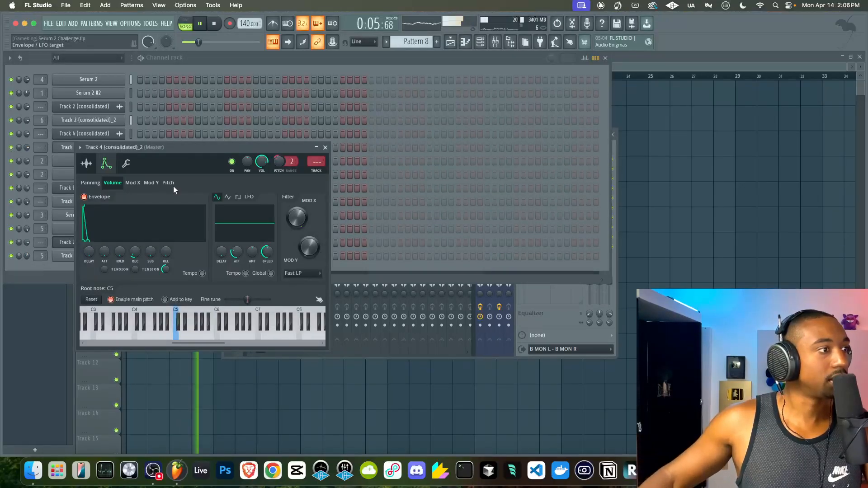
pyautogui.click(90, 164)
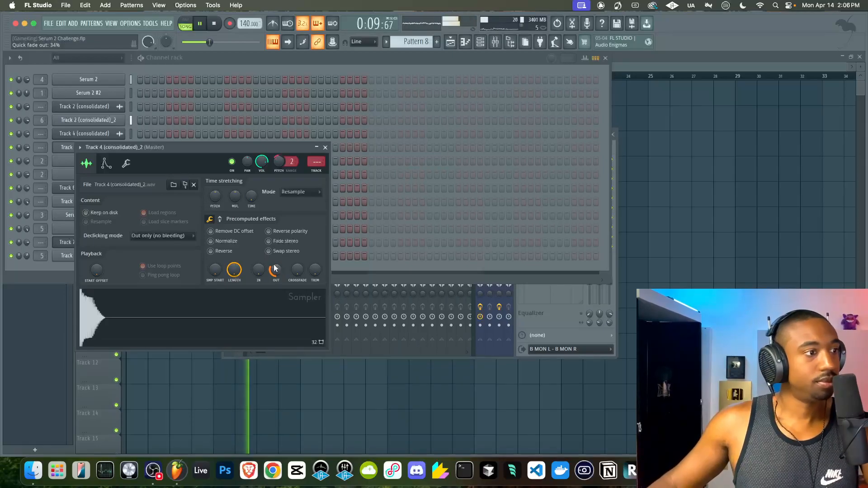
pyautogui.click(210, 219)
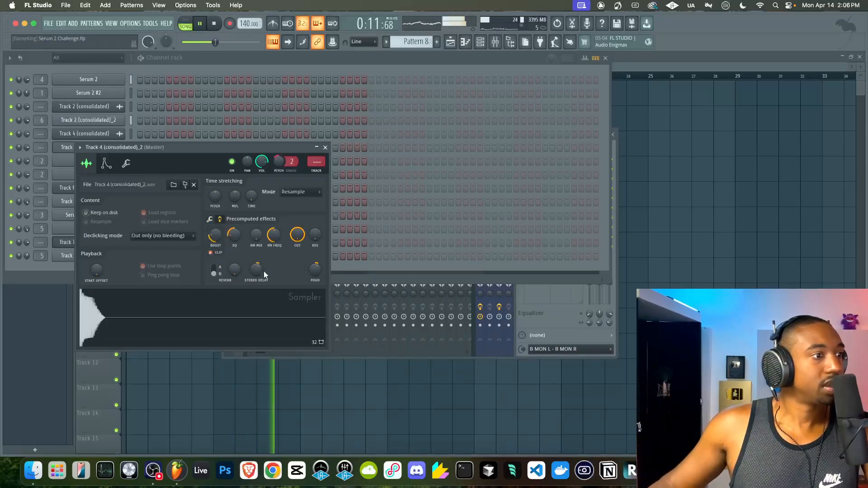
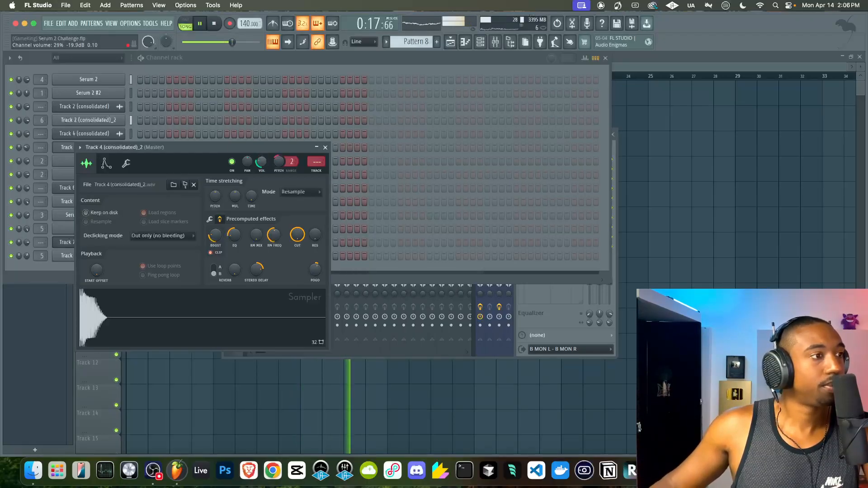
pyautogui.click(325, 148)
pyautogui.click(768, 231)
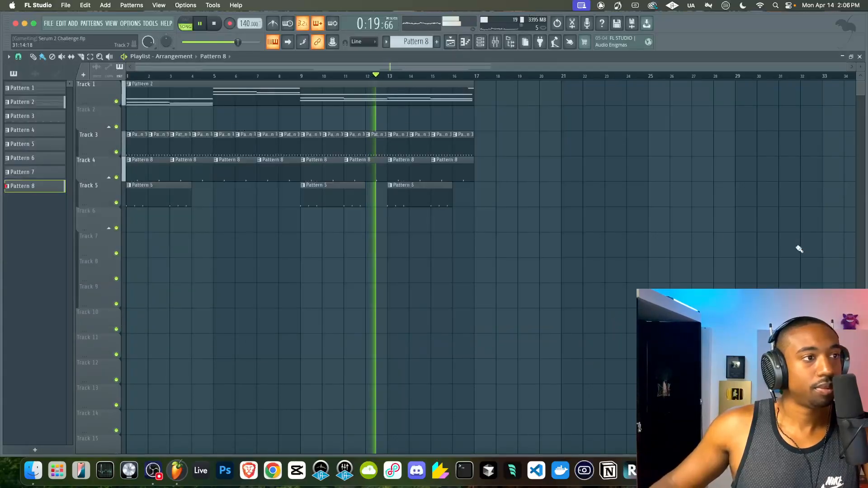
pyautogui.click(486, 43)
pyautogui.moveTo(412, 42); pyautogui.dragTo(412, 41)
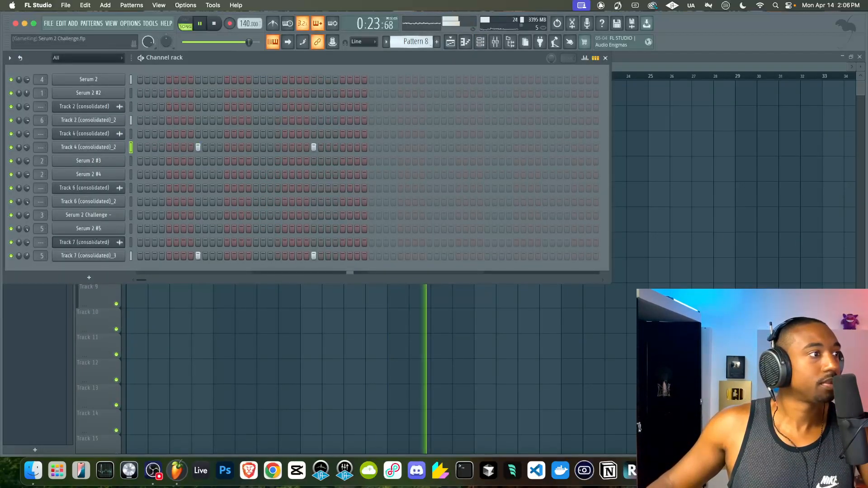
pyautogui.click(234, 350)
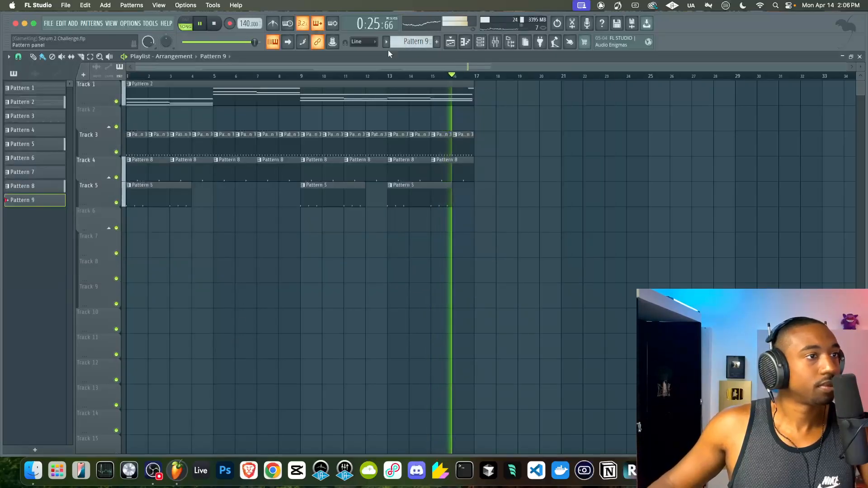
pyautogui.click(485, 42)
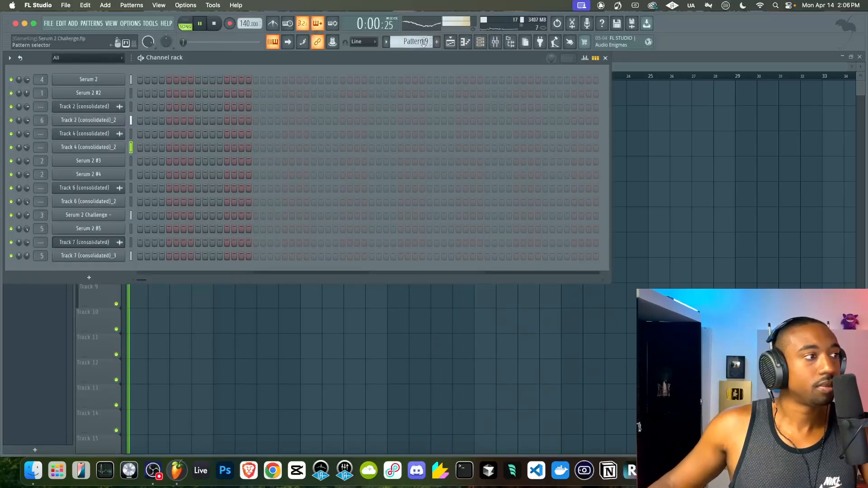
pyautogui.click(312, 384)
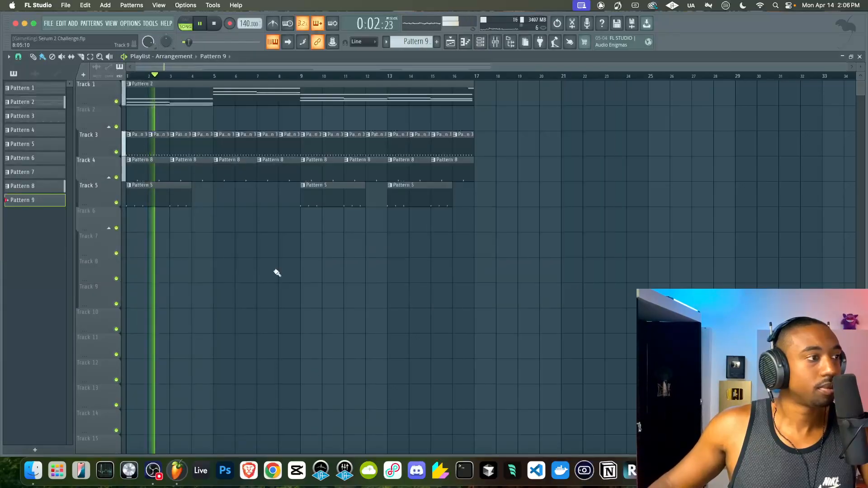
# Step: Open Pattern 5 and rework its Serum 2 Challenge hits: add steps 21 and 53 and remove step 39
pyautogui.doubleClick(181, 198)
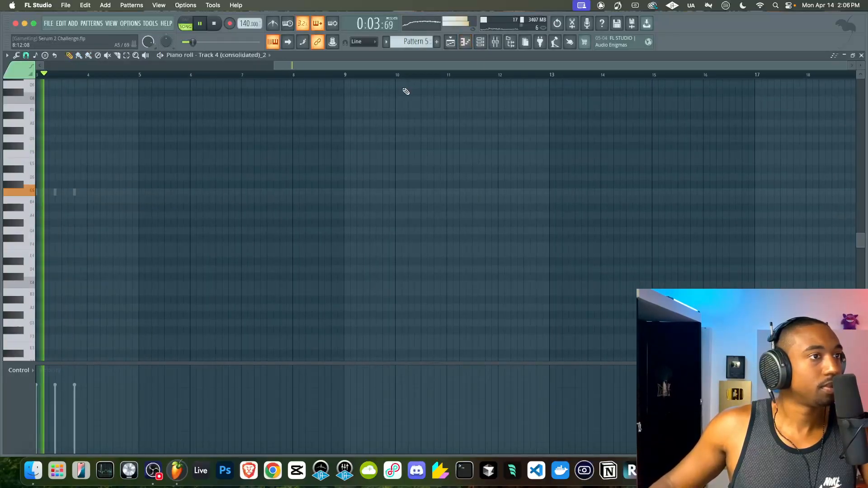
pyautogui.click(481, 41)
pyautogui.press('space')
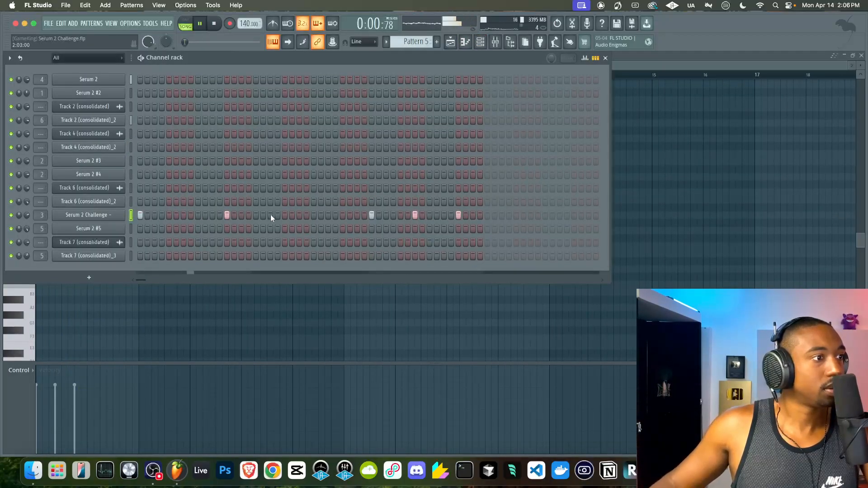
pyautogui.press('space')
pyautogui.click(299, 215)
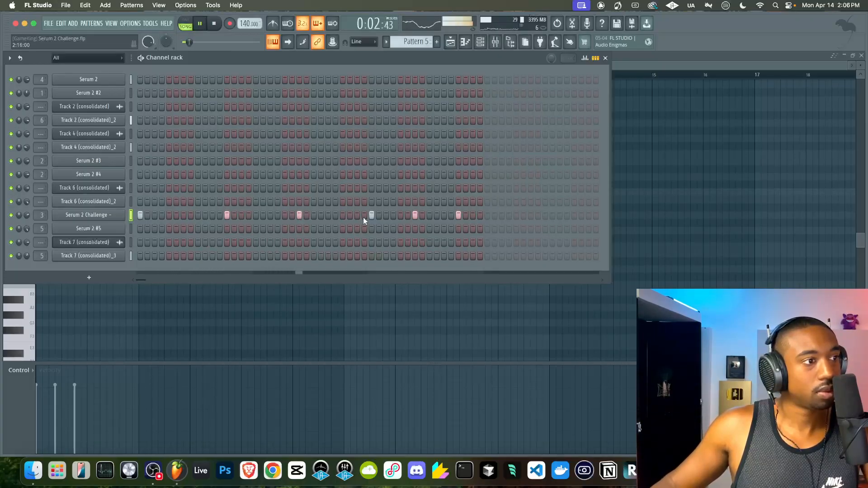
pyautogui.click(300, 215)
pyautogui.click(285, 215)
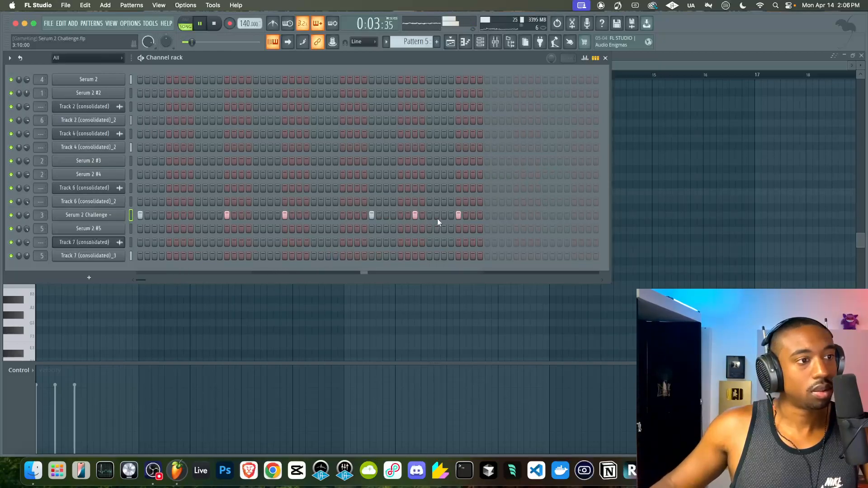
pyautogui.click(415, 215)
pyautogui.click(516, 215)
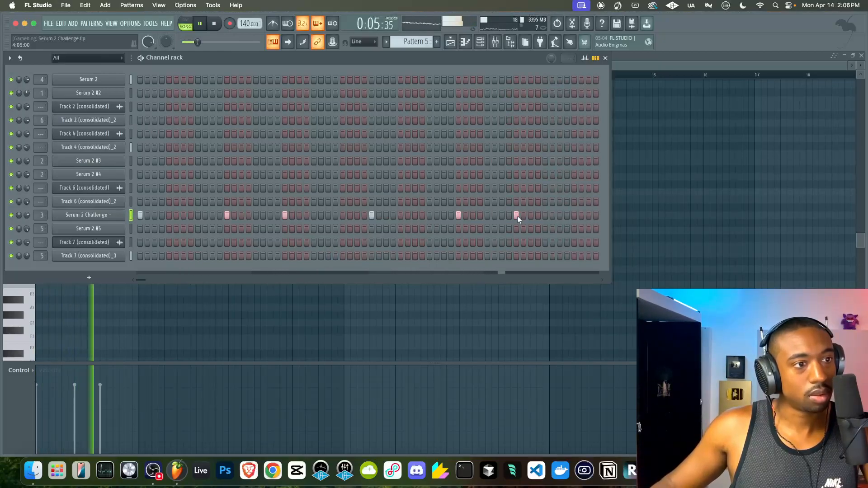
# Step: Place a Pattern 5 clip at bar 5 on playlist Track 5 to fill the gap
pyautogui.click(450, 43)
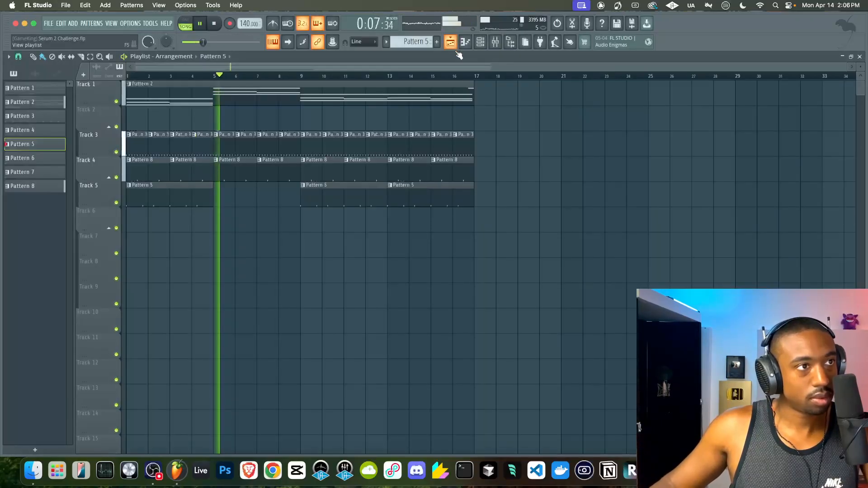
pyautogui.moveTo(321, 203); pyautogui.dragTo(236, 193)
pyautogui.click(316, 195)
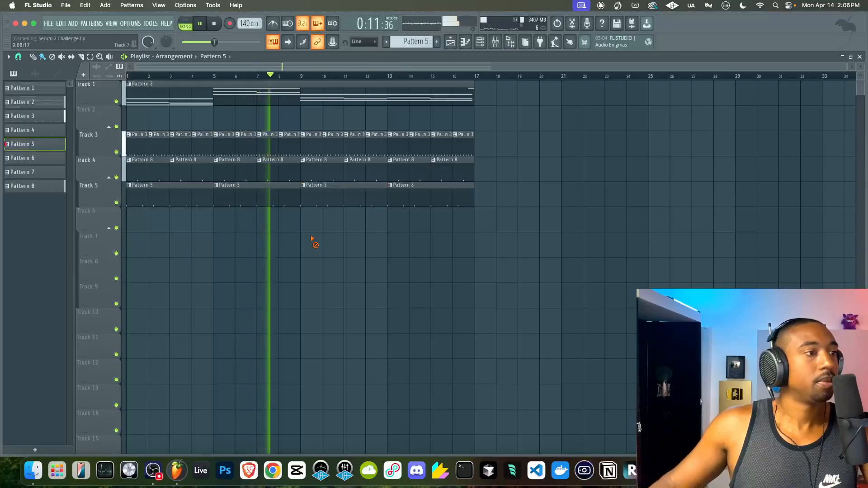
# Step: Try the boost precomputed effect on the Serum 2 Challenge sample while the arrangement plays
pyautogui.press('F6')
pyautogui.click(110, 212)
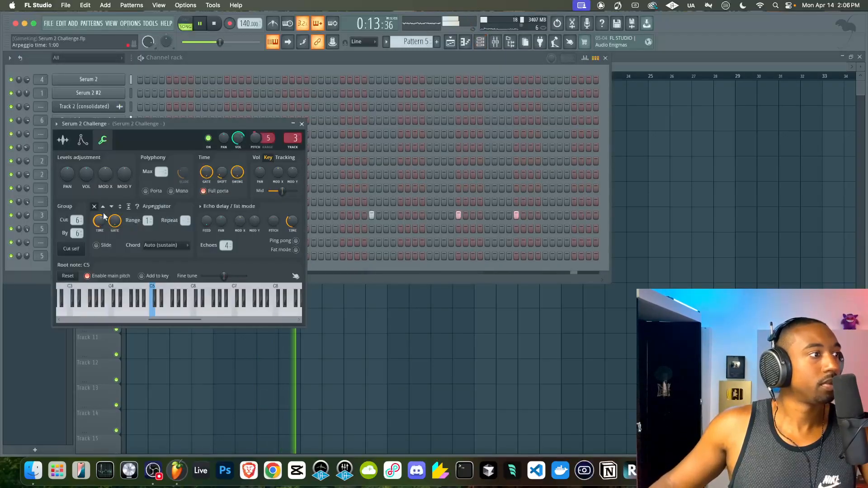
pyautogui.press('space')
pyautogui.click(69, 142)
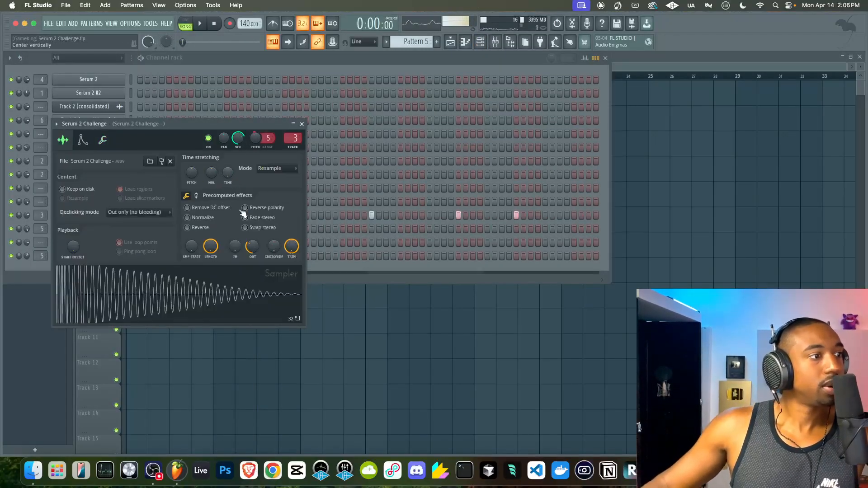
pyautogui.click(192, 194)
pyautogui.press('space')
pyautogui.moveTo(192, 213); pyautogui.dragTo(192, 218)
# Step: Insert FabFilter Pro-Q 3 after Michelangelo on the Serum 2 Challenge mixer track
pyautogui.click(495, 42)
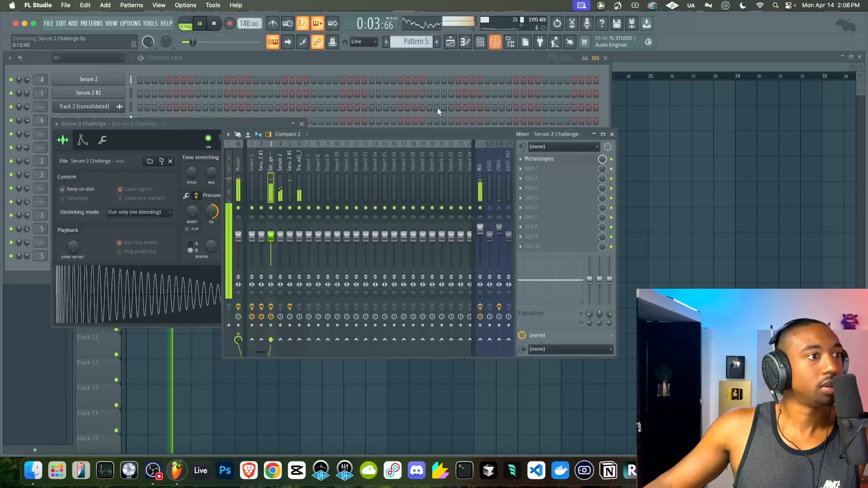
pyautogui.rightClick(537, 171)
pyautogui.moveTo(542, 178)
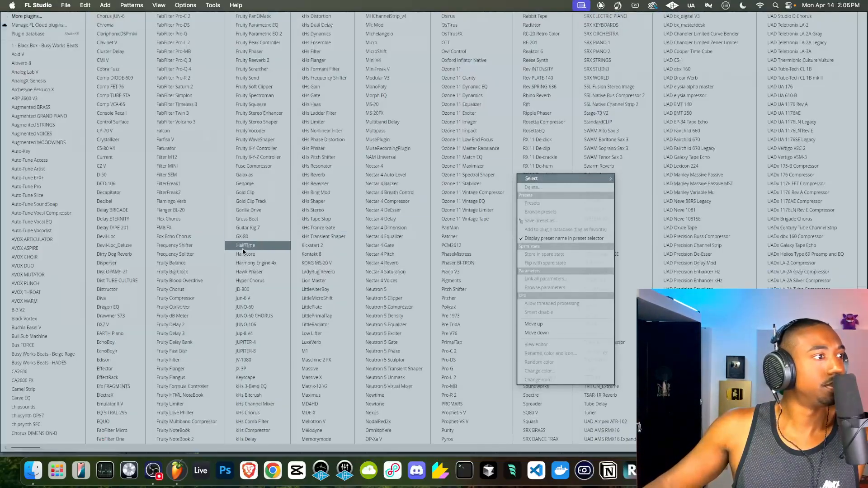
pyautogui.click(200, 58)
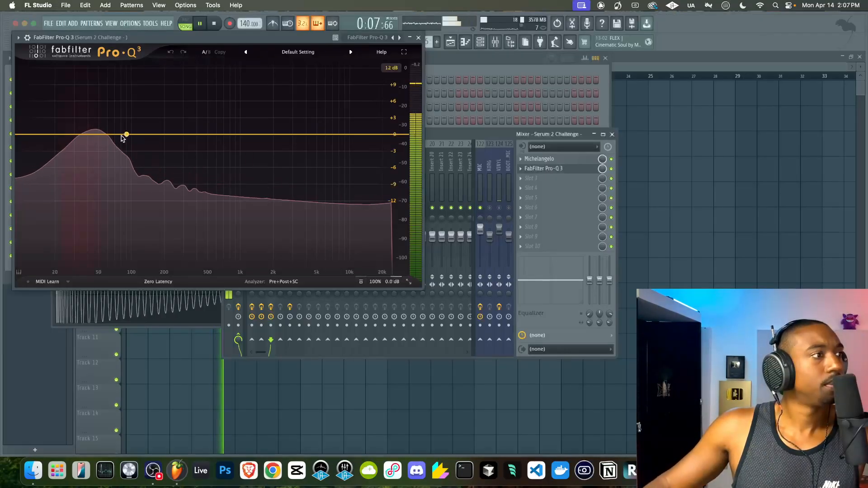
# Step: Add a bell cut of about -2.43 dB at 37 Hz with Q 1.778 to the Serum 2 Challenge EQ
pyautogui.moveTo(91, 135); pyautogui.dragTo(126, 159)
pyautogui.click(113, 163)
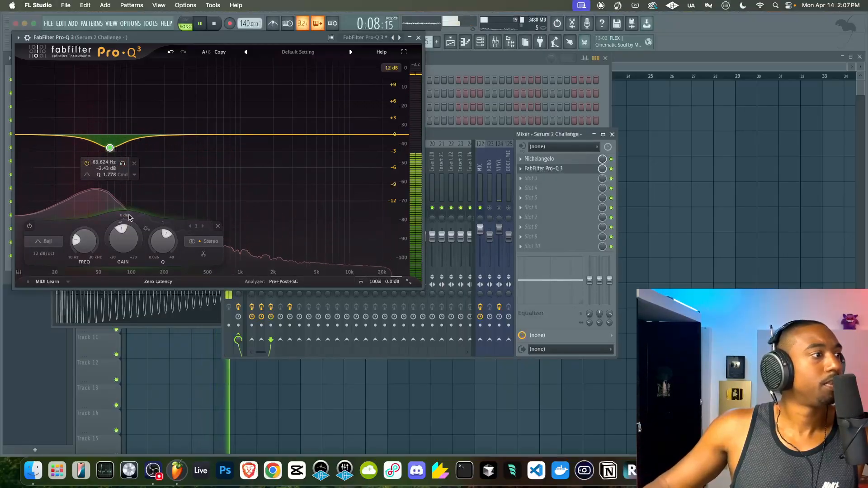
pyautogui.moveTo(126, 165); pyautogui.dragTo(96, 166)
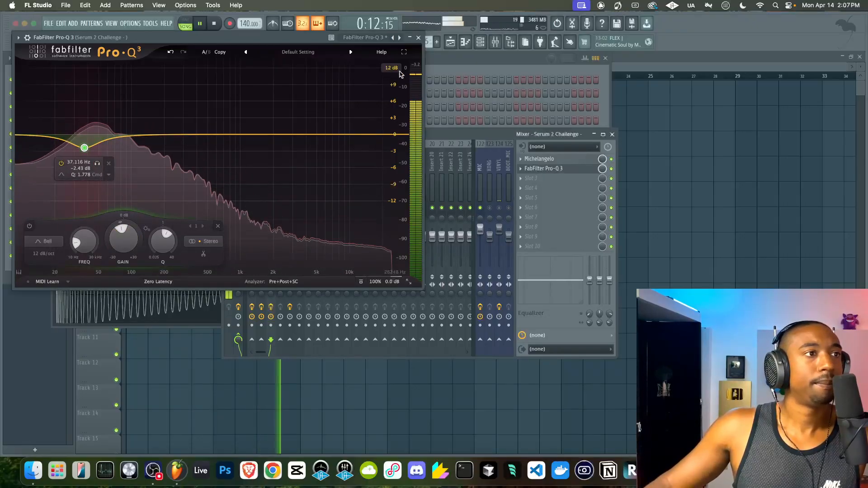
pyautogui.click(418, 37)
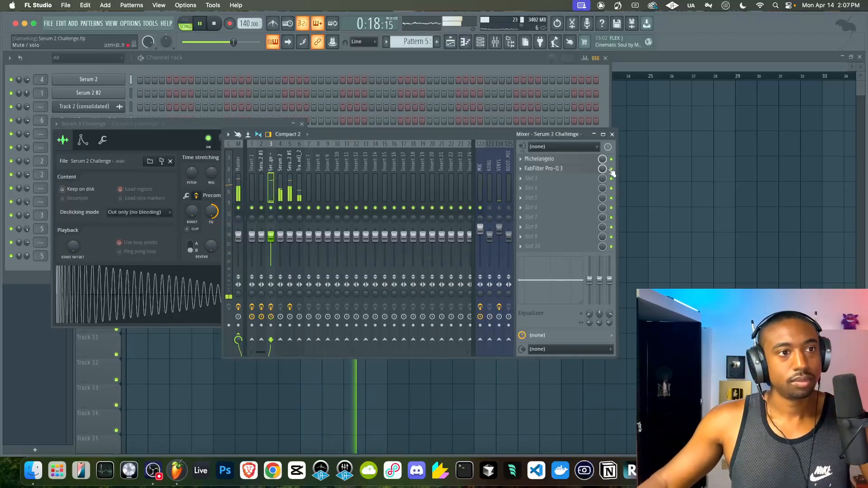
pyautogui.press('F12')
# Step: Set the Serum 2 Challenge channel's fine time shift to 0:00
pyautogui.press('F6')
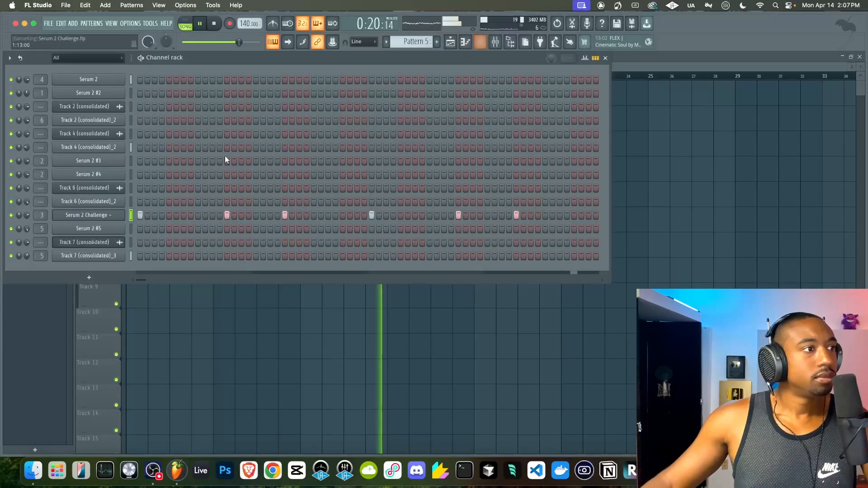
pyautogui.click(86, 215)
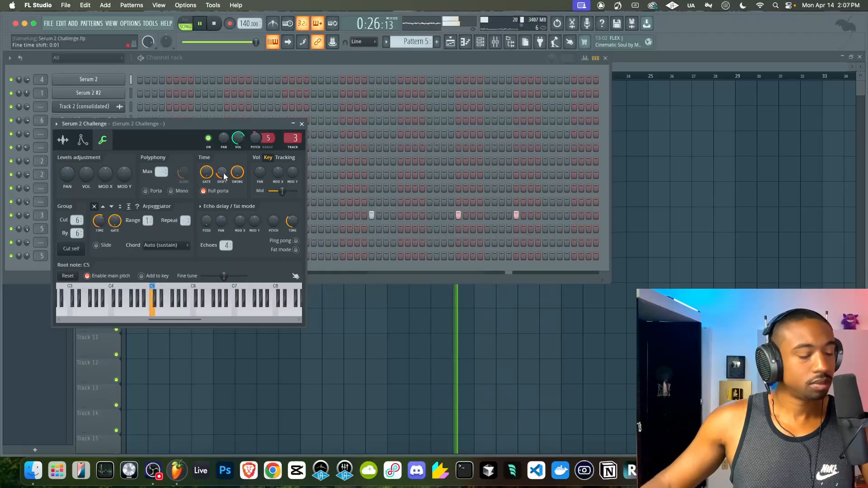
pyautogui.click(301, 124)
pyautogui.click(115, 218)
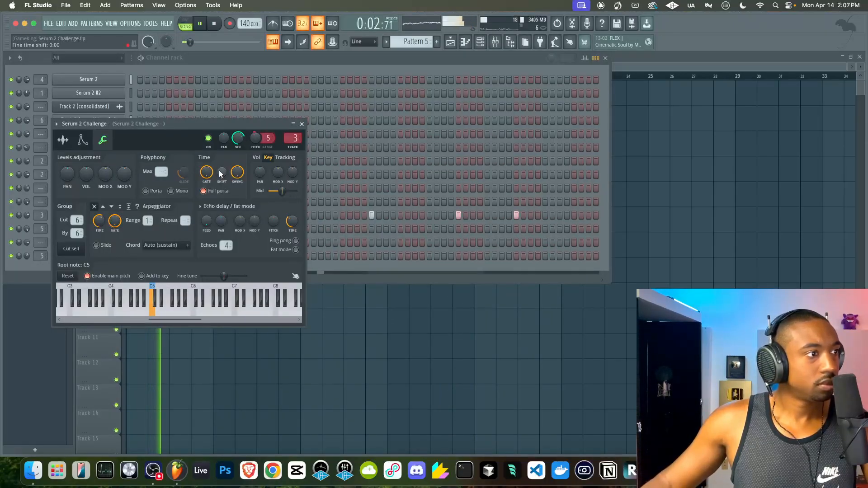
# Step: Look through the Serum 2 Challenge sampler's settings and try the pogo effect at 36%
pyautogui.click(63, 141)
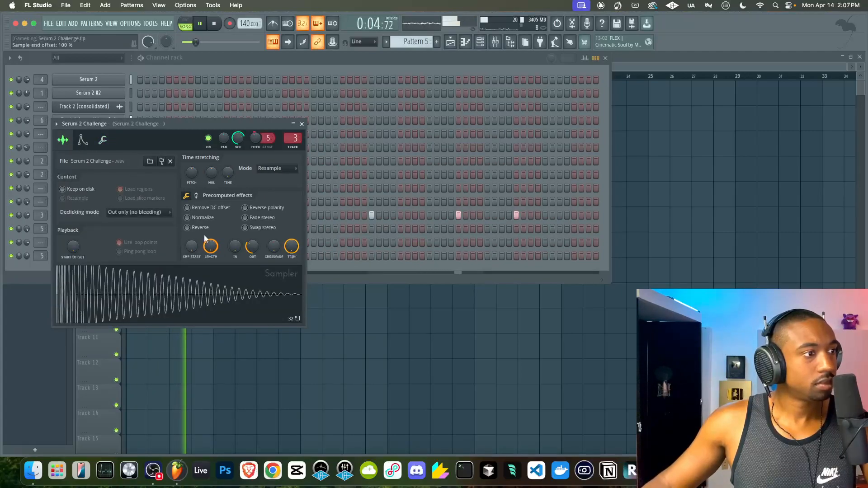
pyautogui.click(82, 140)
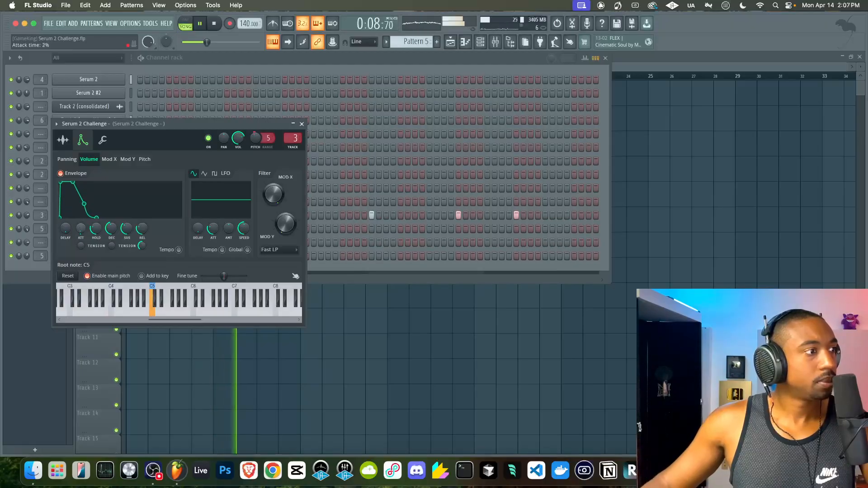
pyautogui.click(68, 142)
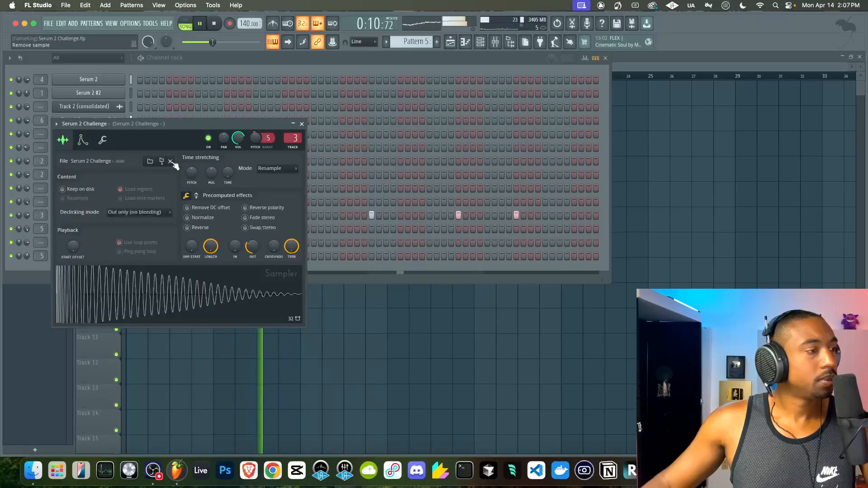
pyautogui.click(103, 139)
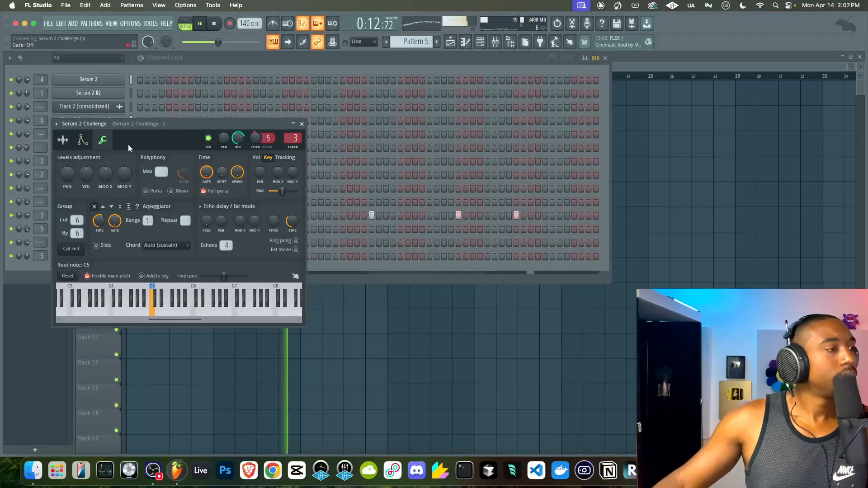
pyautogui.click(83, 141)
pyautogui.click(63, 139)
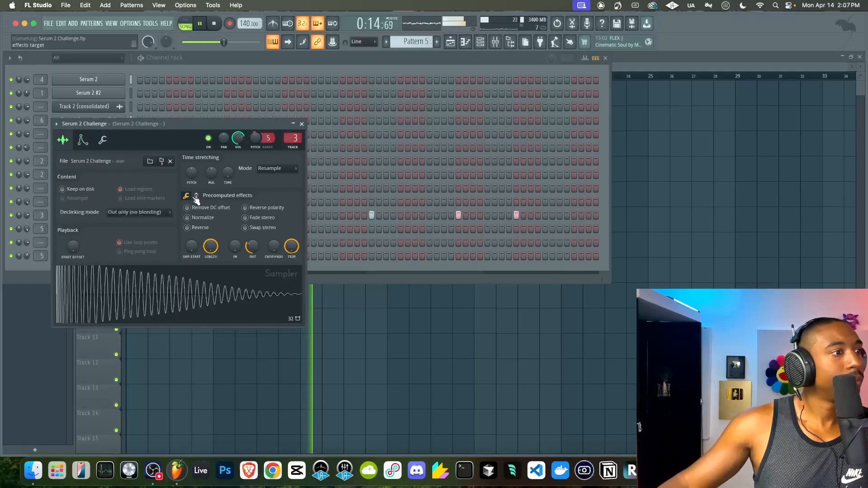
pyautogui.moveTo(291, 246); pyautogui.dragTo(290, 244)
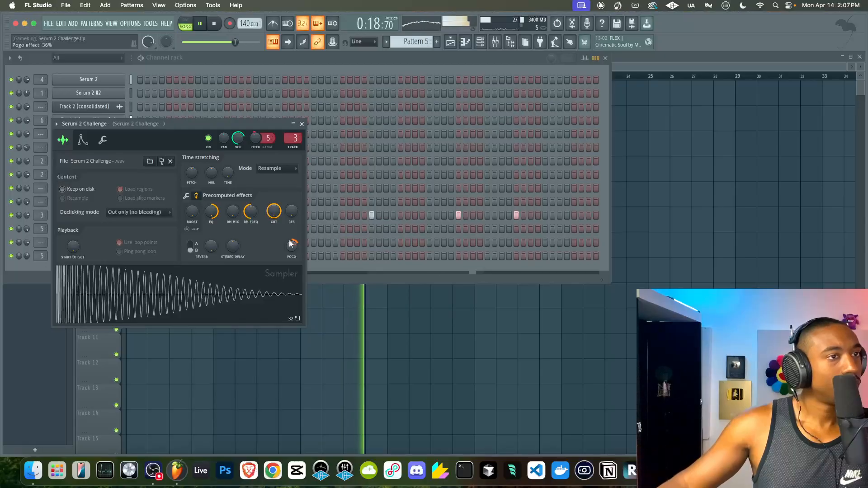
# Step: Try a stereo delay of 20% left on the Serum 2 Challenge sample and reset it
pyautogui.moveTo(233, 245); pyautogui.dragTo(233, 258)
pyautogui.rightClick(232, 245)
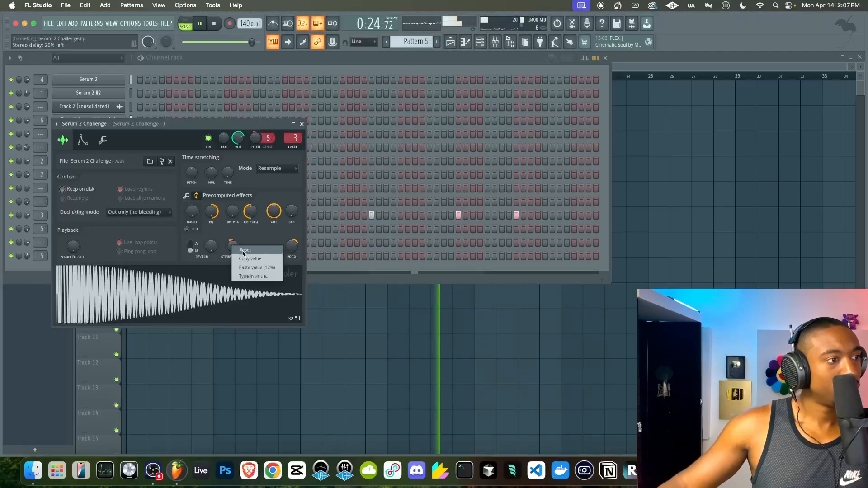
pyautogui.click(240, 250)
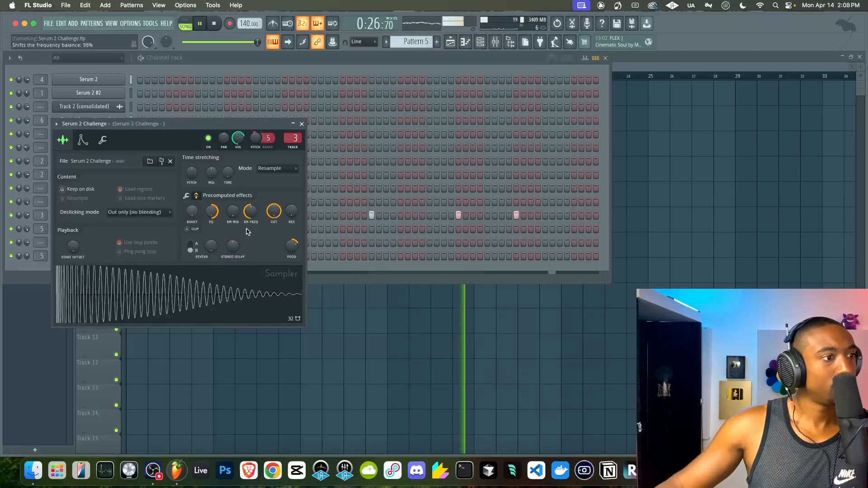
# Step: Lower the Serum 2 Challenge sample's pogo effect to about 20%, close its settings and stop playback
pyautogui.moveTo(291, 246); pyautogui.dragTo(290, 271)
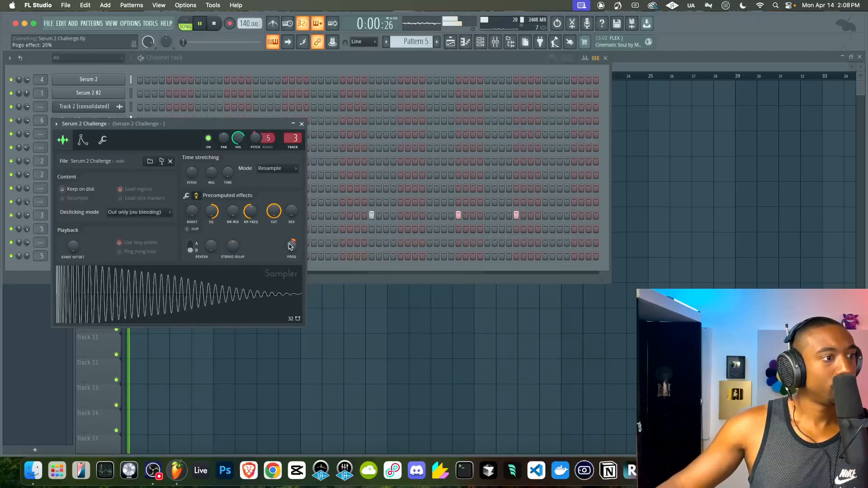
pyautogui.click(301, 124)
pyautogui.press('space')
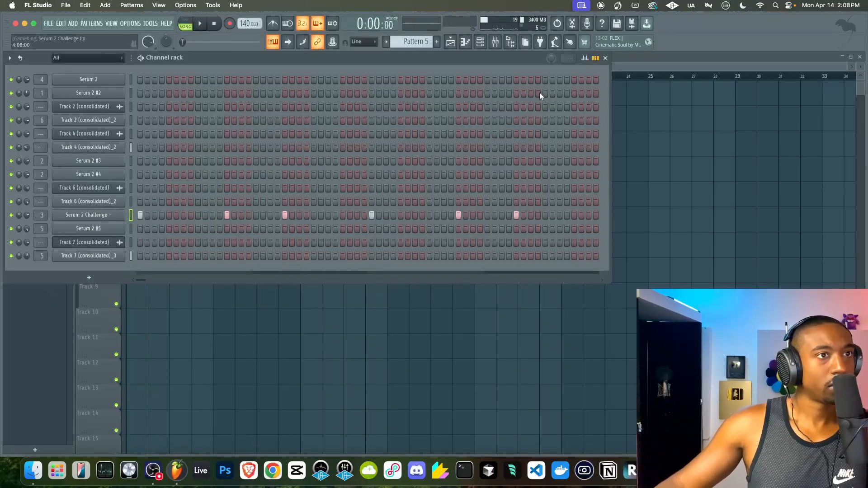
# Step: Show the step velocities in Pattern 5 and add softer Serum 2 Challenge hits at steps 11 and 19
pyautogui.click(586, 59)
pyautogui.click(338, 324)
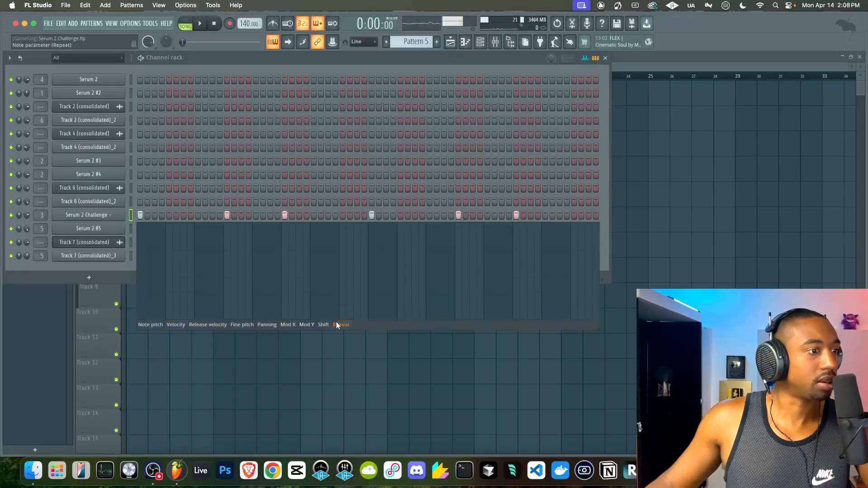
pyautogui.click(212, 215)
pyautogui.click(176, 325)
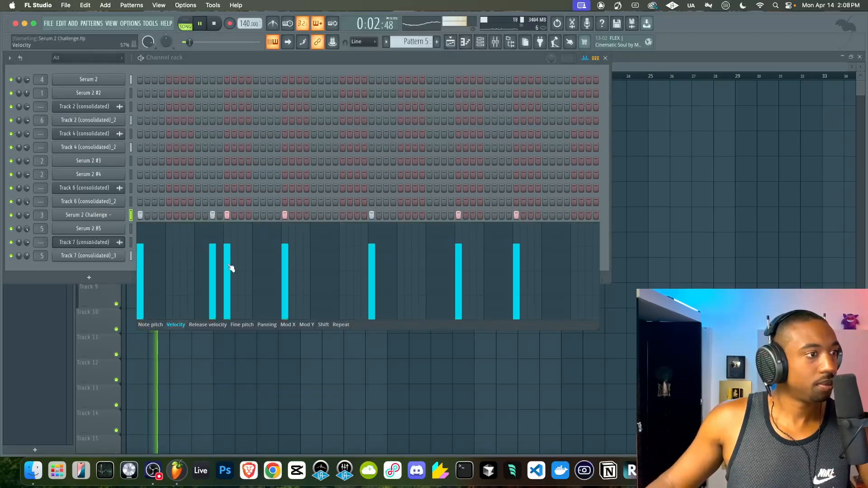
pyautogui.click(213, 278)
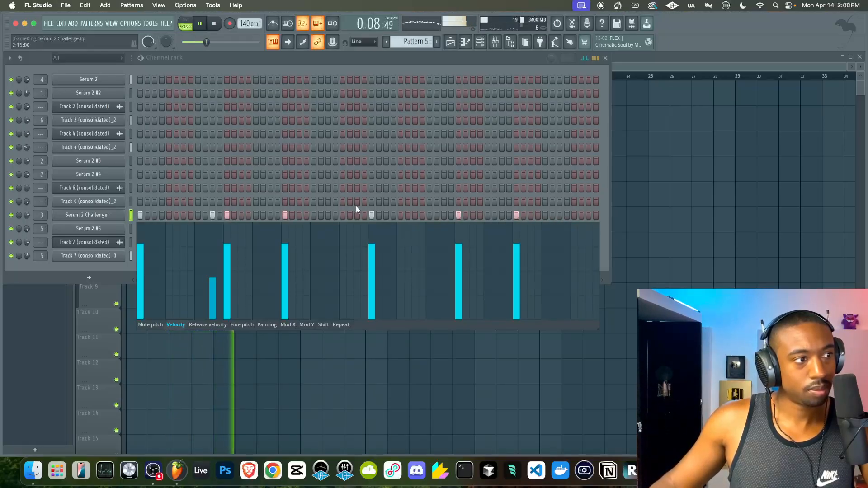
pyautogui.click(270, 216)
pyautogui.click(270, 279)
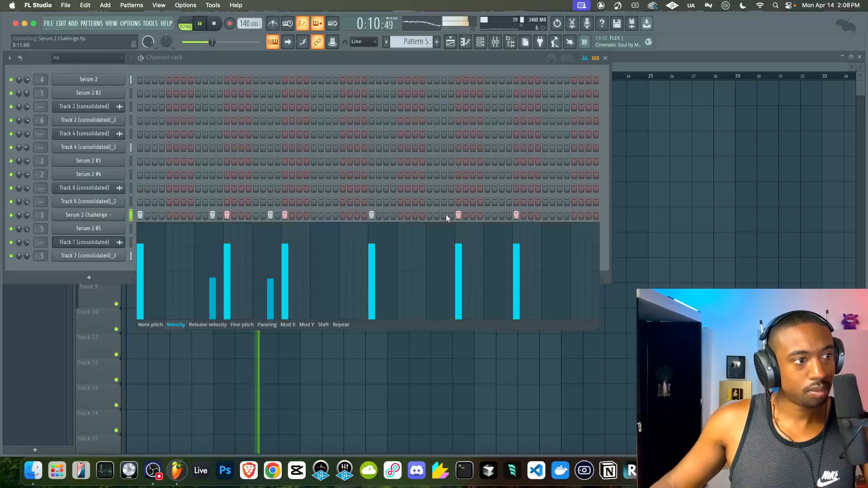
# Step: Add a full-velocity Serum 2 Challenge hit at step 39 and a softer one at step 51
pyautogui.click(415, 216)
pyautogui.click(501, 215)
pyautogui.click(499, 271)
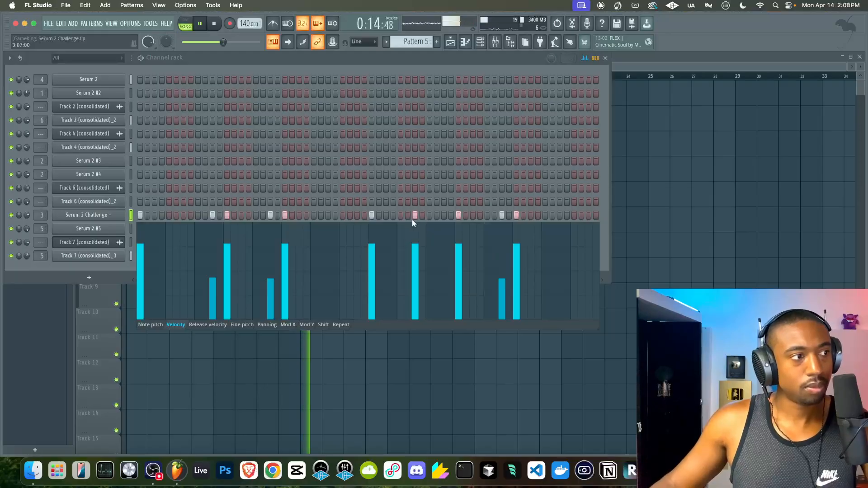
# Step: Add a Serum 2 Challenge hit at step 7 with velocity near the main hits, and a softer hit at step 43
pyautogui.click(181, 216)
pyautogui.press('space')
pyautogui.click(186, 272)
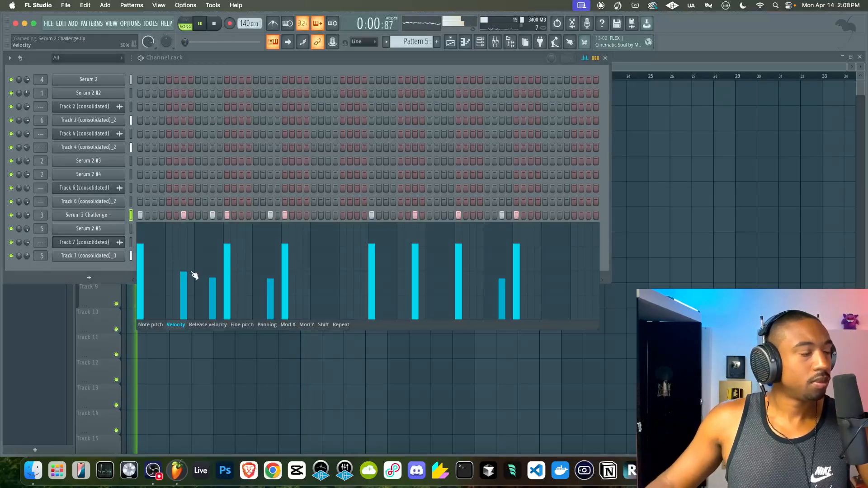
pyautogui.click(188, 246)
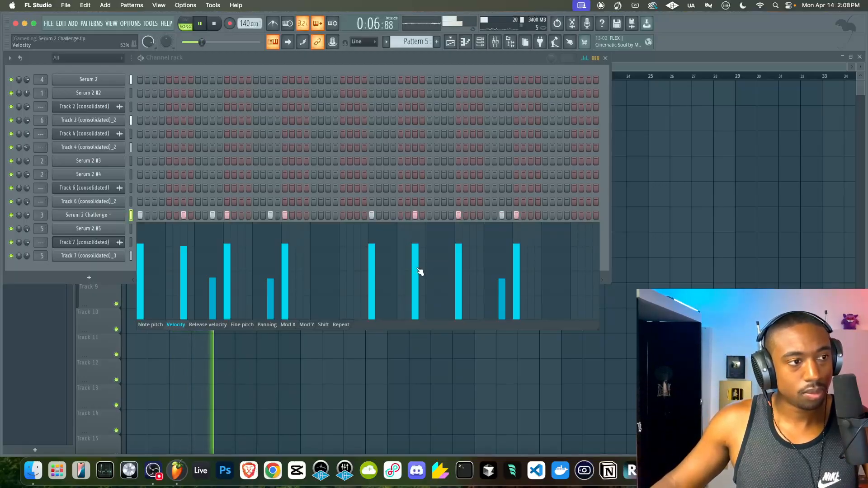
pyautogui.click(444, 216)
pyautogui.click(444, 282)
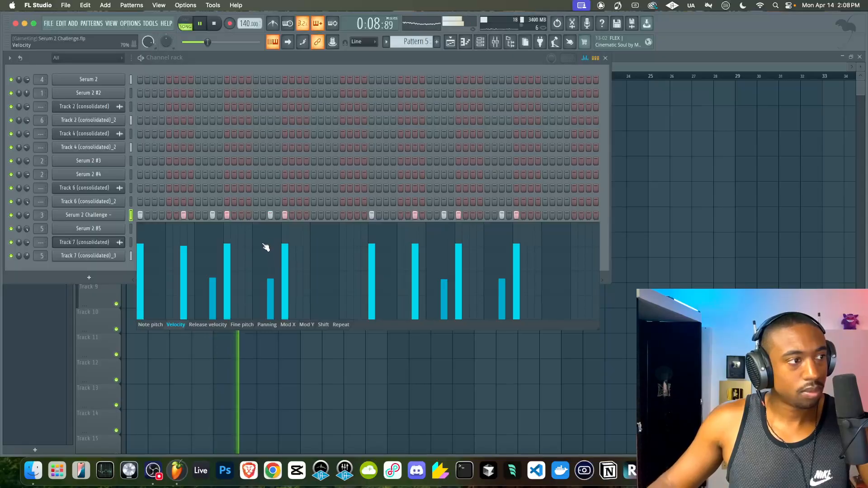
# Step: Add Serum 2 Challenge hits at steps 25 and 57, trying and removing extra ones at steps 29 and 61
pyautogui.click(314, 215)
pyautogui.click(343, 215)
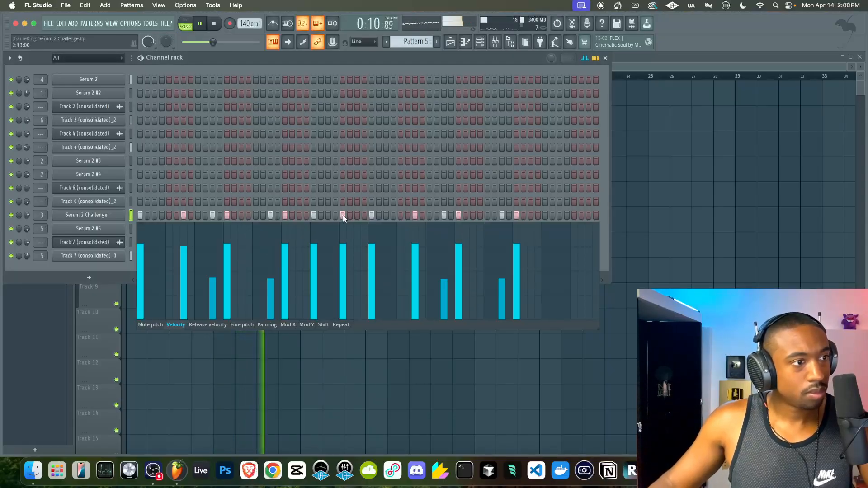
pyautogui.click(545, 216)
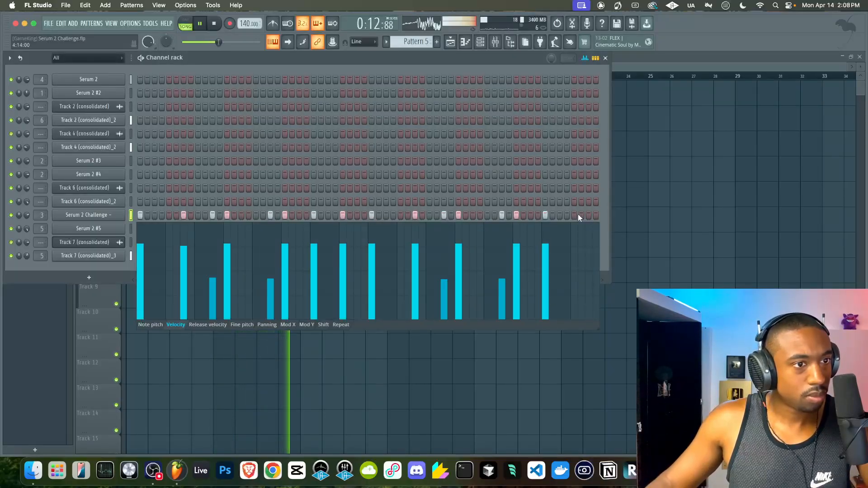
pyautogui.click(574, 216)
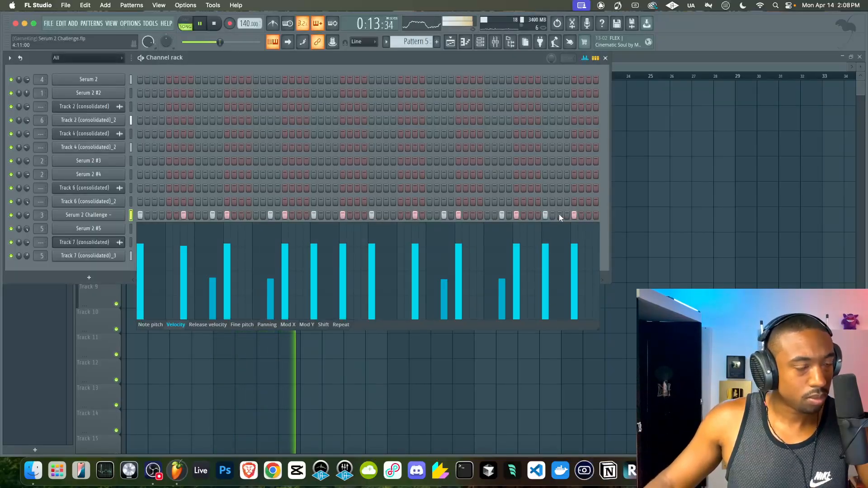
pyautogui.click(341, 215)
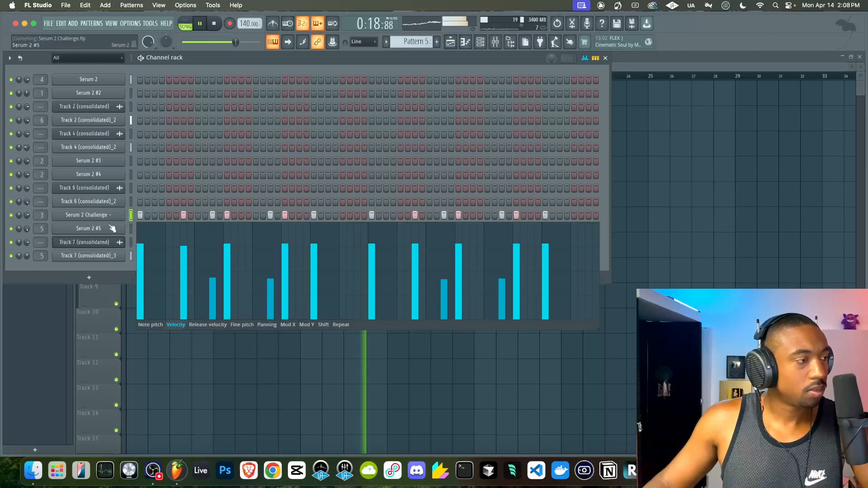
pyautogui.press('F6')
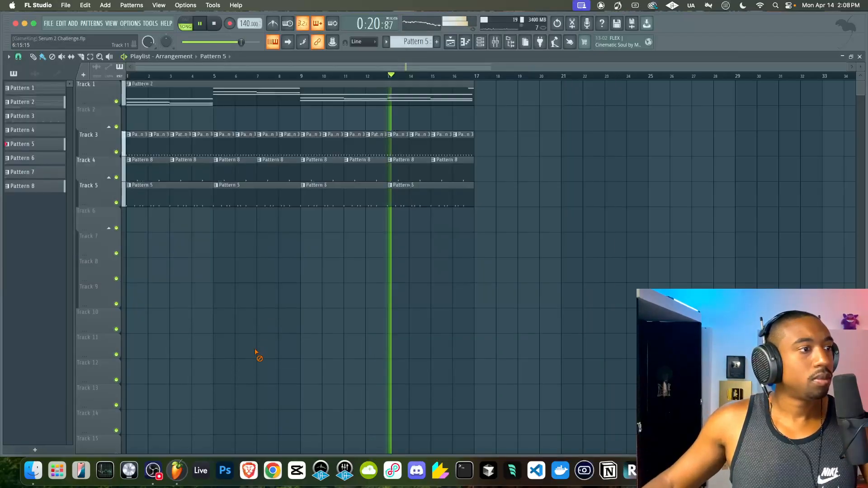
pyautogui.click(481, 41)
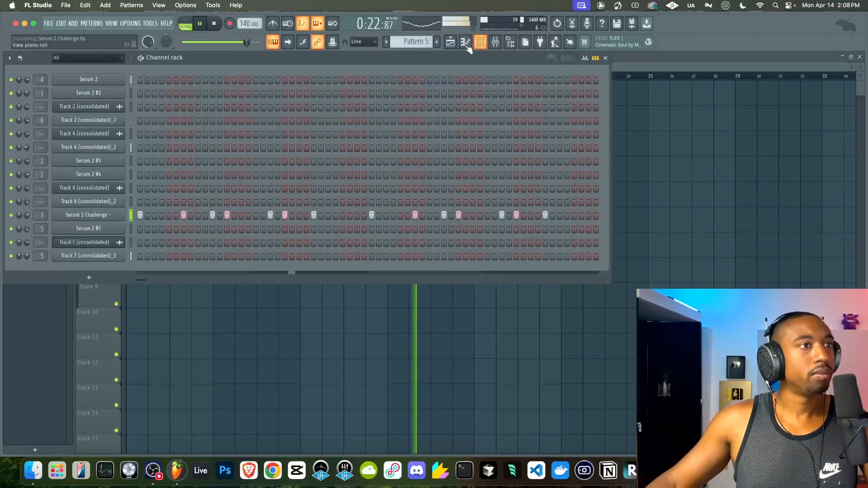
# Step: Switch to Pattern 3 and raise the channel pitch of Track 2 (consolidated)_2 to about +170 cents
pyautogui.scroll(2, 416, 42)
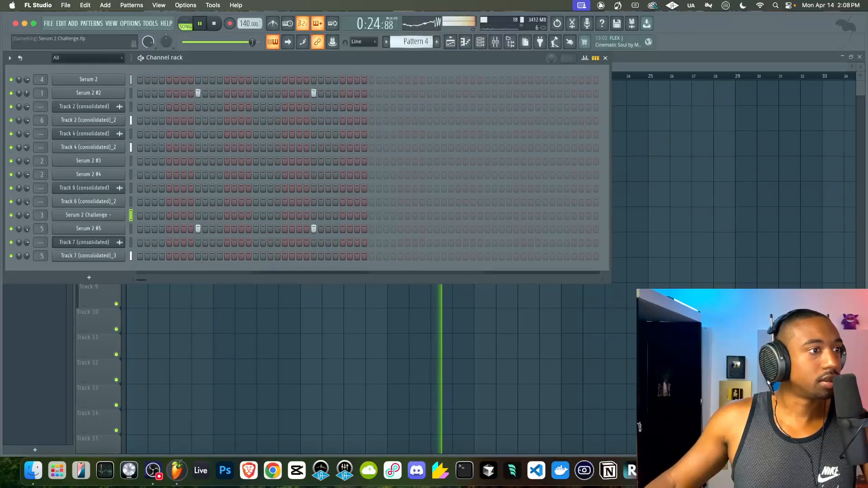
pyautogui.click(126, 116)
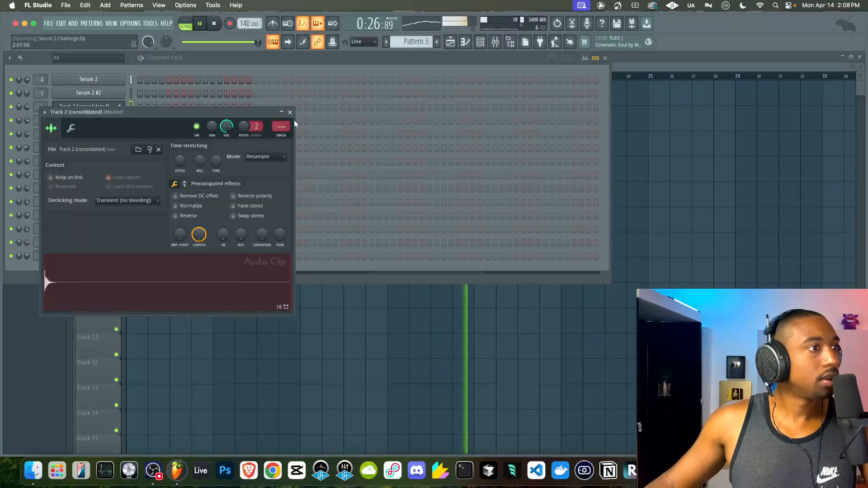
pyautogui.click(291, 105)
pyautogui.click(125, 120)
pyautogui.moveTo(255, 138)
pyautogui.mouseDown()
pyautogui.moveTo(255, 129)
pyautogui.moveTo(256, 145)
pyautogui.mouseUp()
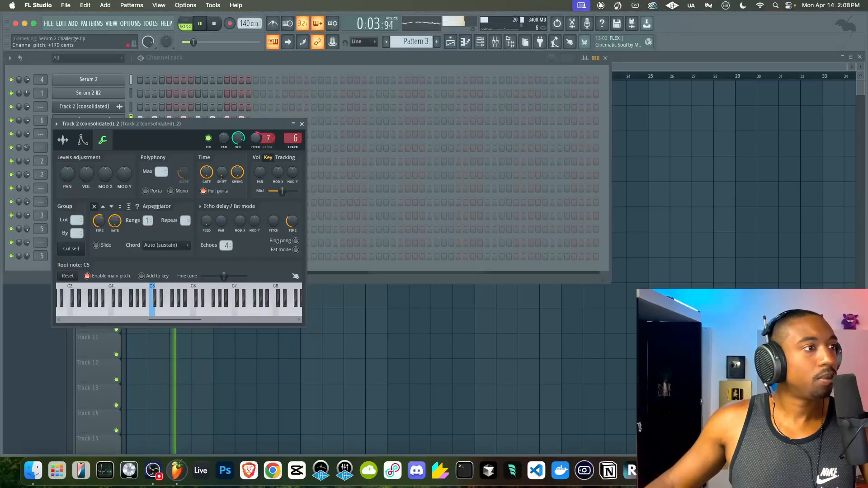
pyautogui.click(301, 123)
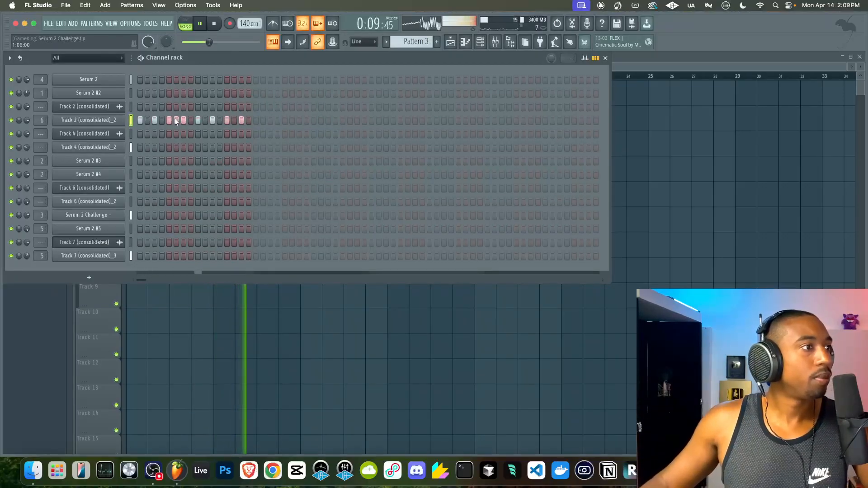
# Step: Review the step velocities and piano roll of Track 2 (consolidated)_2 in Pattern 3, and adjust the Serum 2 Challenge channel's volume
pyautogui.click(585, 57)
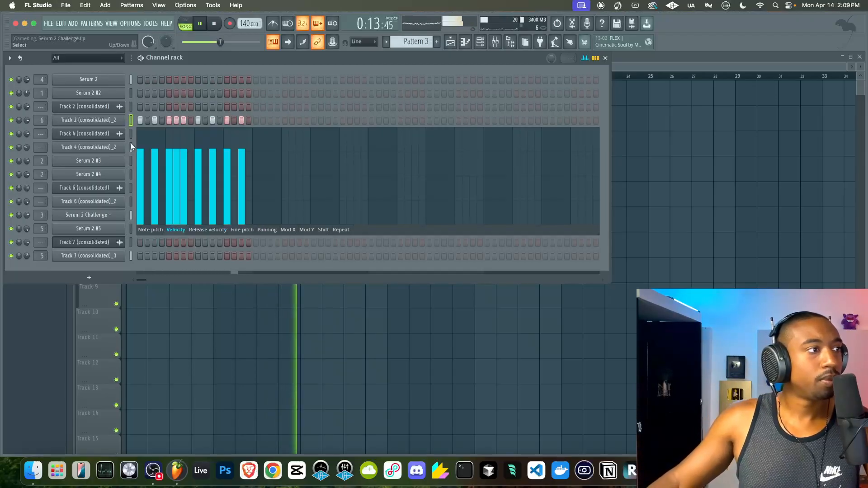
pyautogui.rightClick(119, 120)
pyautogui.click(132, 124)
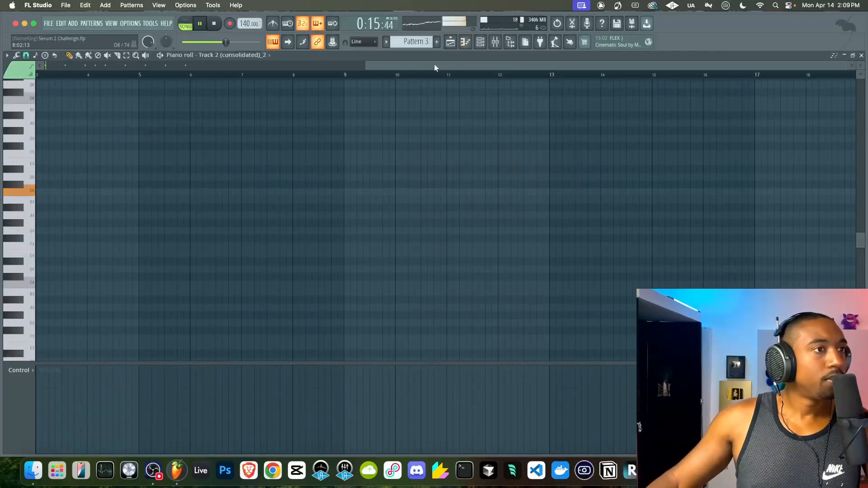
pyautogui.click(450, 47)
pyautogui.click(480, 42)
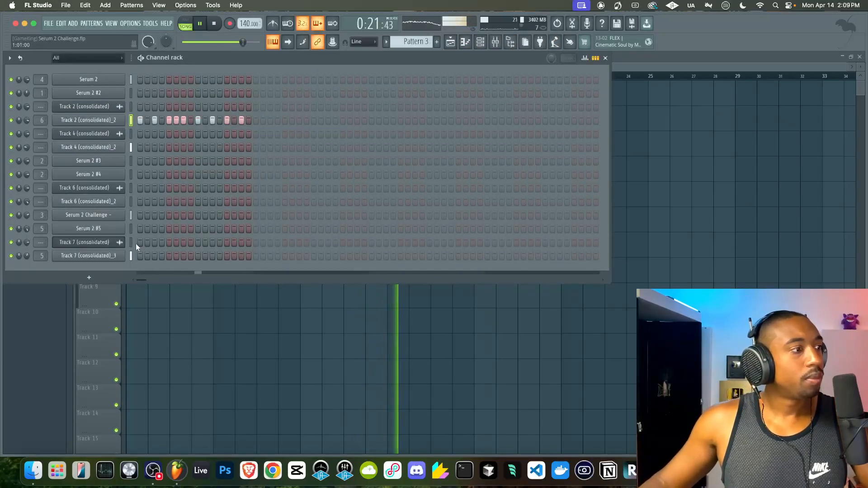
pyautogui.press('F6')
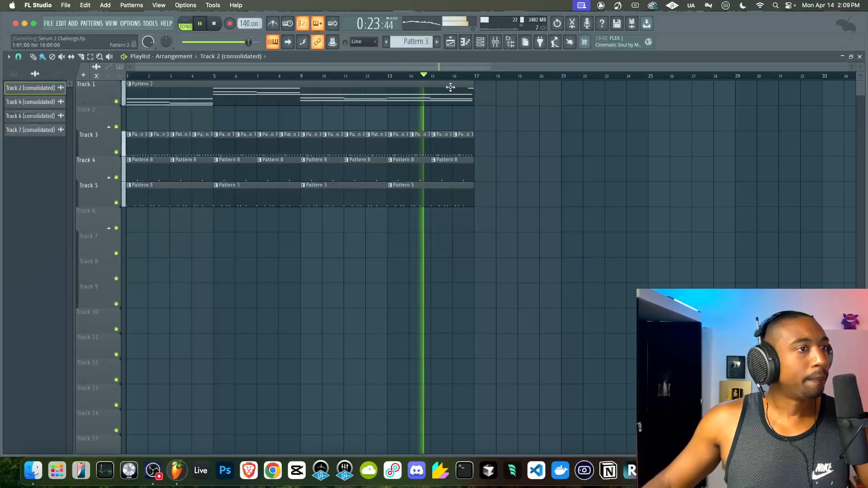
pyautogui.click(481, 44)
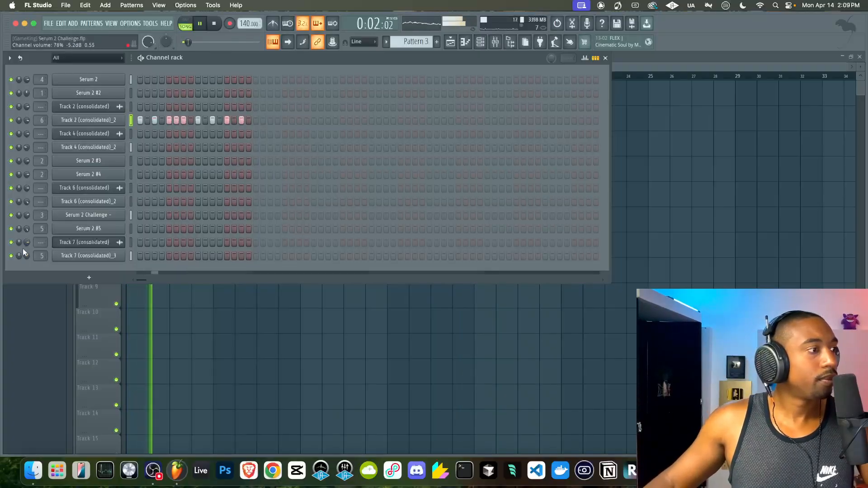
pyautogui.moveTo(27, 215); pyautogui.dragTo(27, 228)
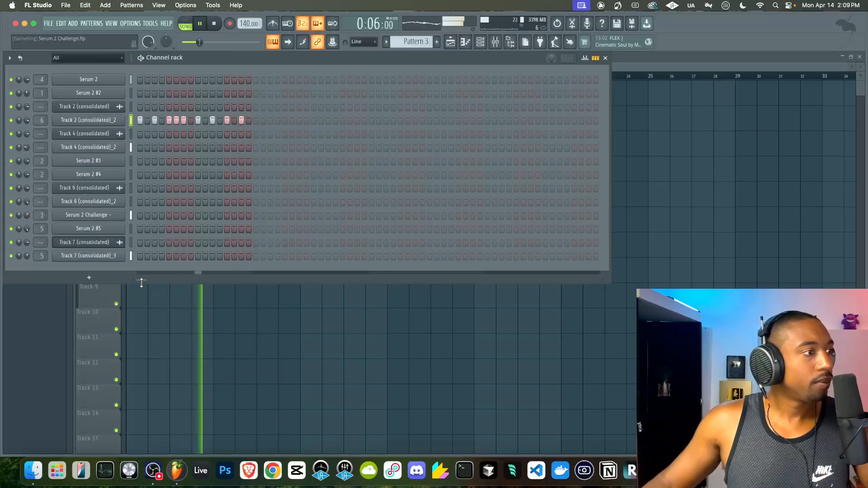
# Step: Transpose all Serum 2 Challenge notes in Pattern 5 up one octave and down two semitones, to A#5
pyautogui.rightClick(160, 313)
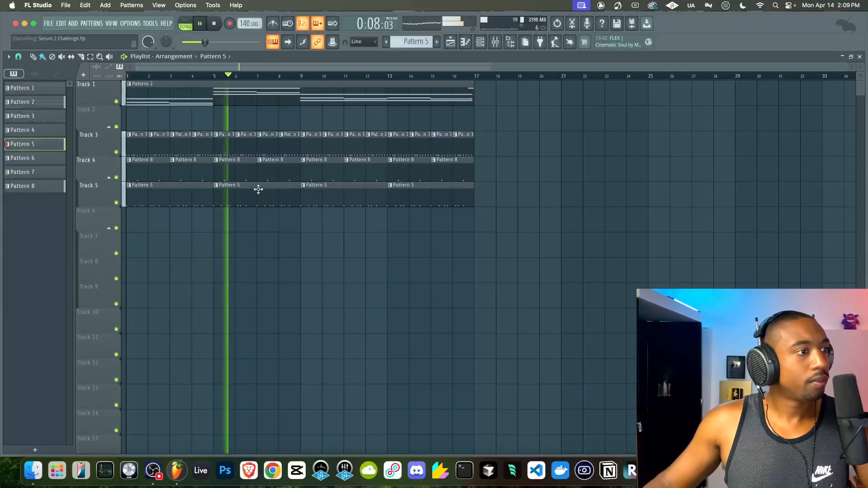
pyautogui.doubleClick(256, 187)
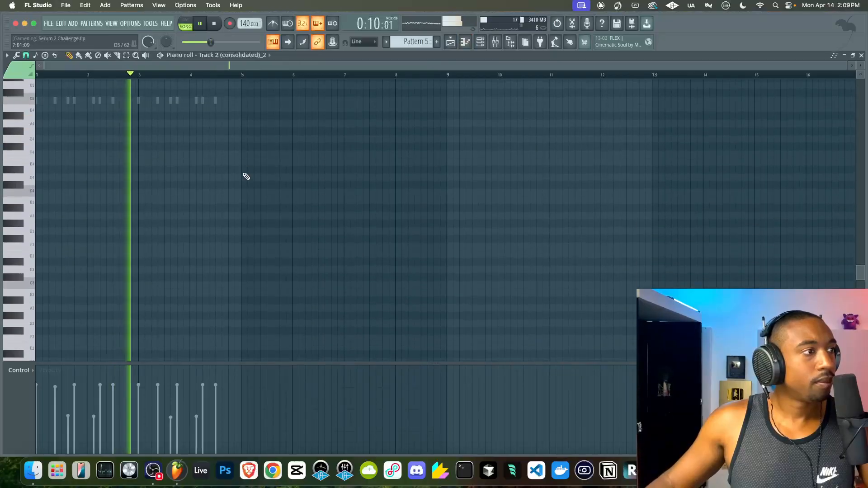
pyautogui.press('F6')
pyautogui.rightClick(116, 214)
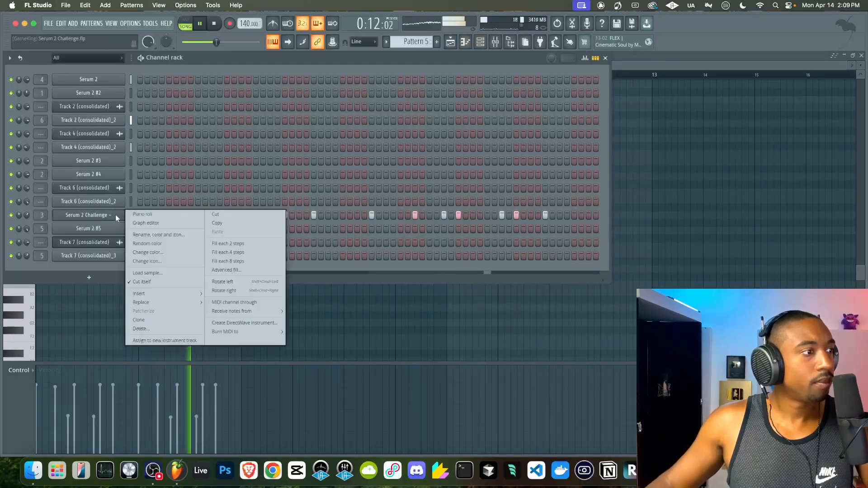
pyautogui.click(143, 214)
pyautogui.press('super+Up')
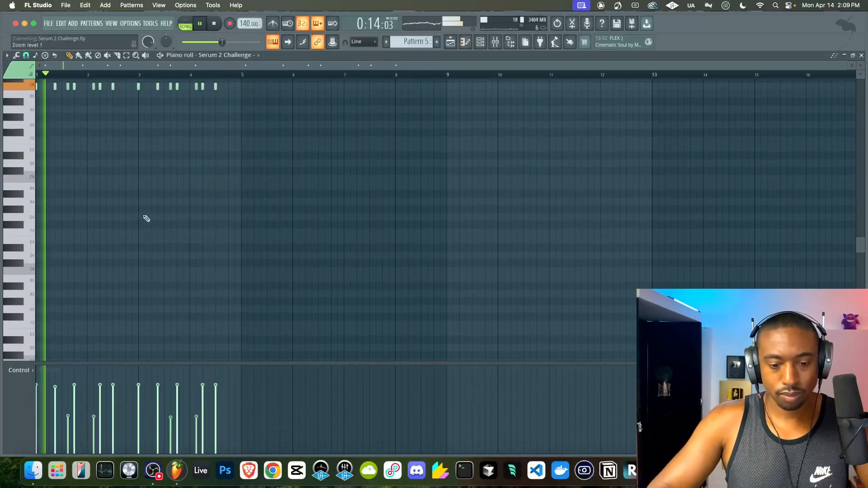
pyautogui.hotkey('shift', 'Down')
pyautogui.hotkey('shift', 'Down')
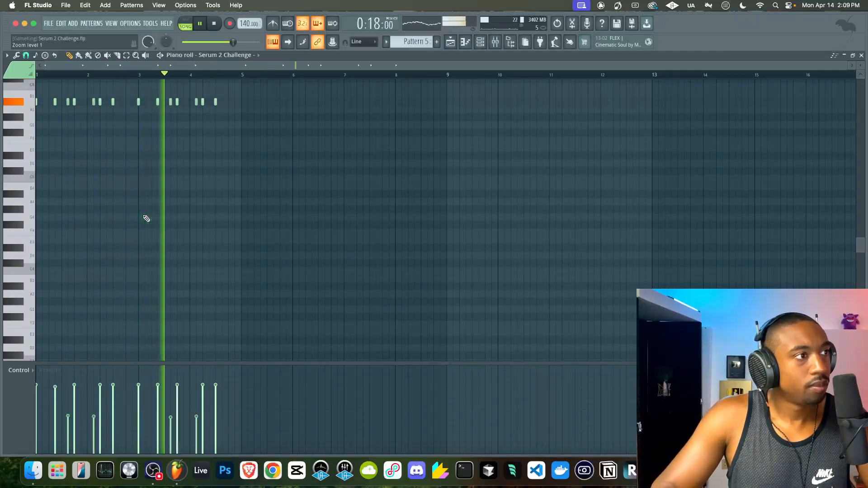
# Step: Try the Pattern 5 Serum 2 Challenge notes one octave lower and compare both octaves in playback
pyautogui.press('super+Down')
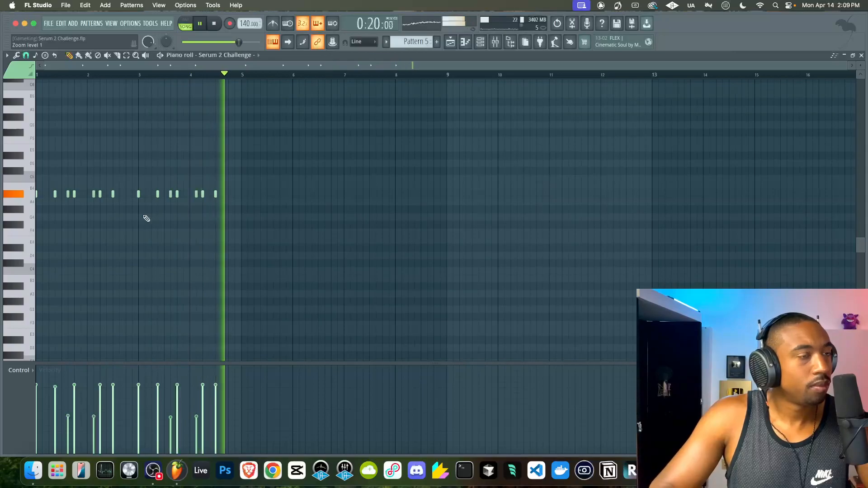
pyautogui.press('space')
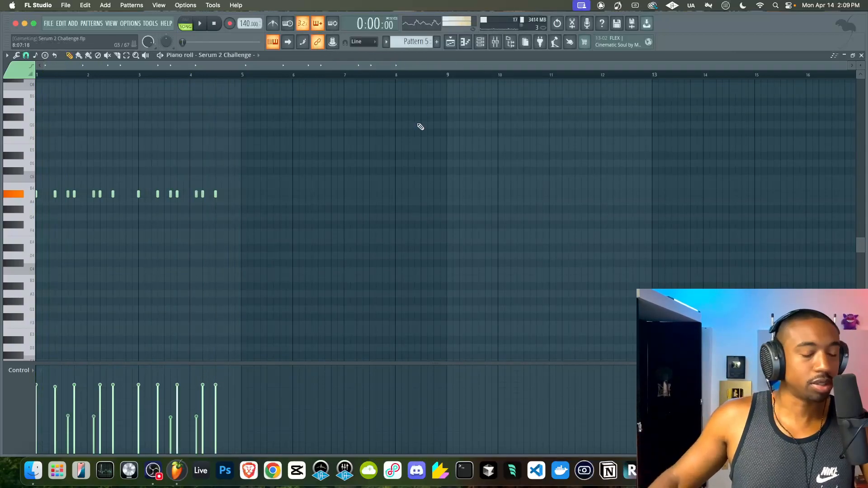
pyautogui.press('space')
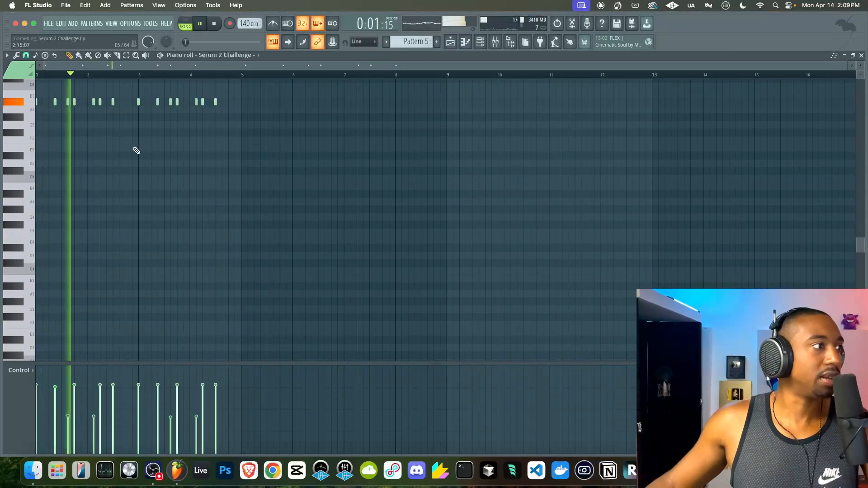
pyautogui.press('space')
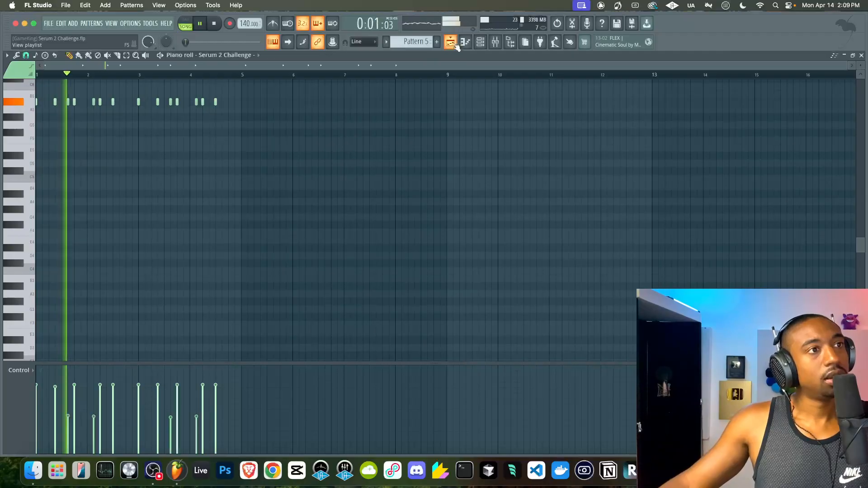
# Step: Reopen the Serum 2 Challenge piano roll in Pattern 5 and lower all its notes five semitones to F5
pyautogui.press('F5')
pyautogui.press('F6')
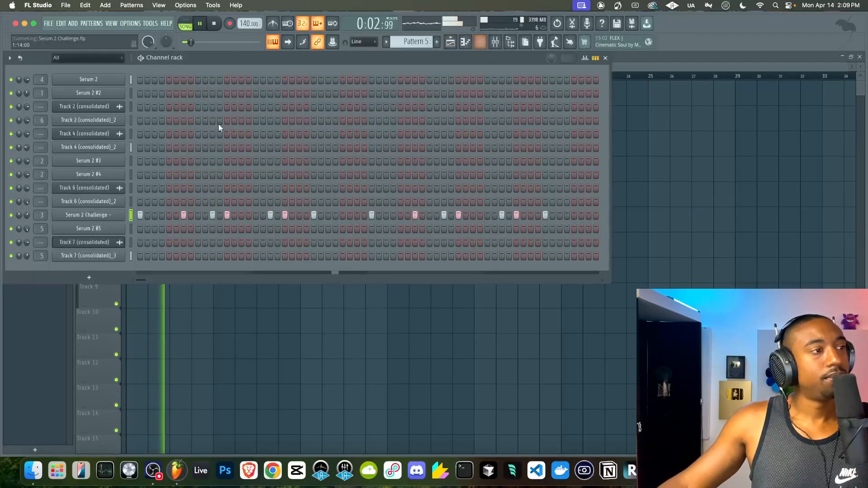
pyautogui.rightClick(112, 214)
pyautogui.click(117, 215)
pyautogui.rightClick(118, 215)
pyautogui.click(136, 215)
pyautogui.press('Down')
pyautogui.press('Down')
pyautogui.press('Down')
pyautogui.press('Down')
pyautogui.press('Down')
pyautogui.press('Down')
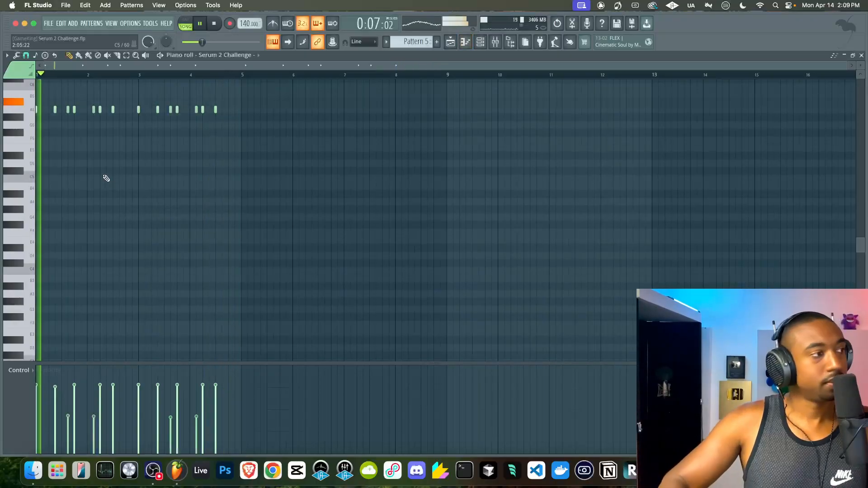
pyautogui.press('Up')
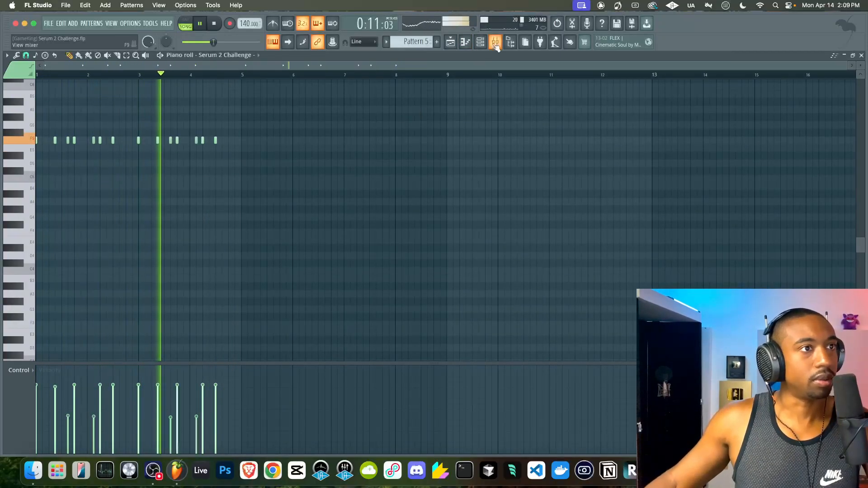
# Step: Adjust the stereo separation of the Serum 2 #5 track in the mixer
pyautogui.press('F9')
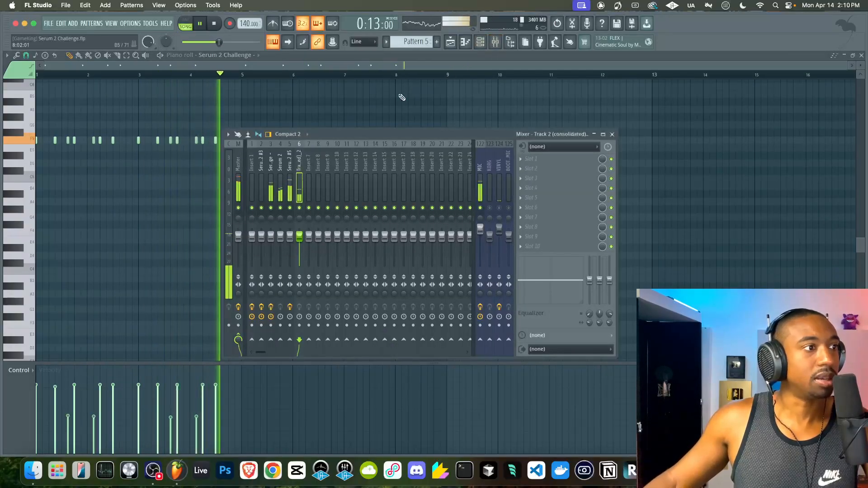
pyautogui.click(450, 42)
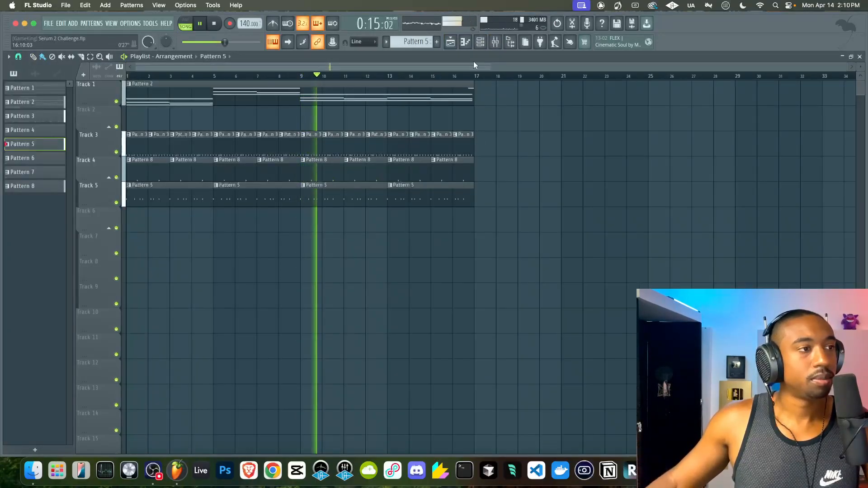
pyautogui.click(479, 44)
pyautogui.scroll(-1, 413, 41)
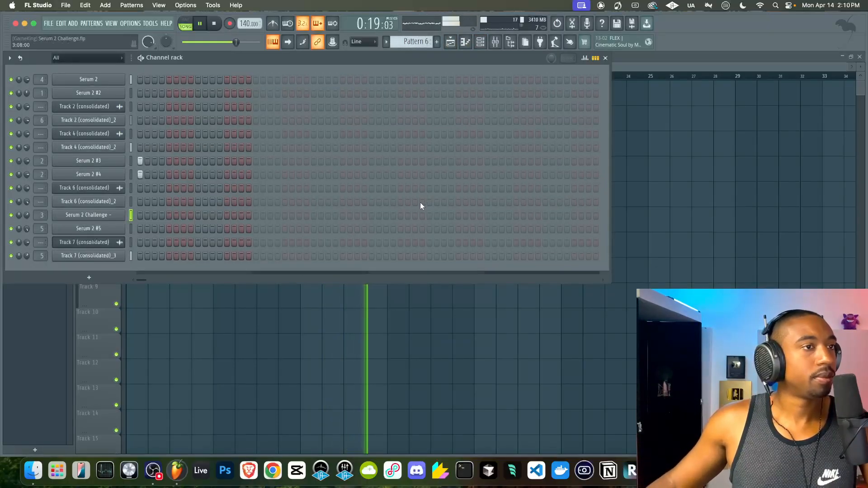
pyautogui.click(495, 42)
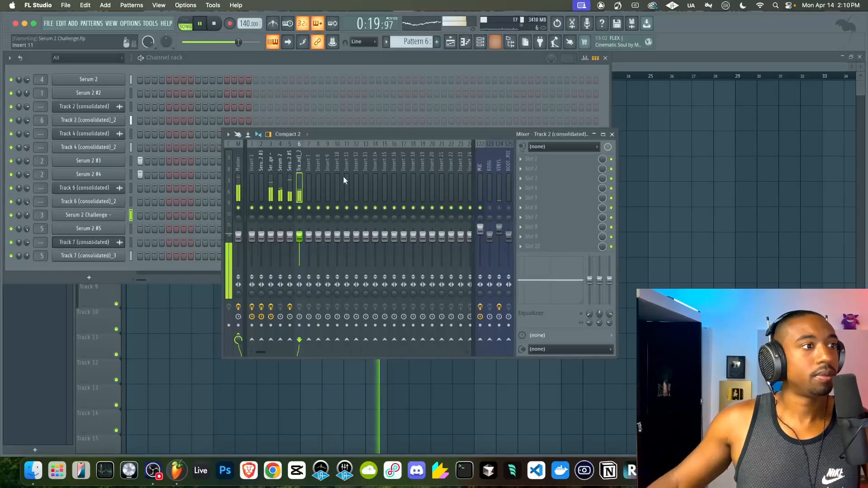
pyautogui.click(288, 272)
pyautogui.moveTo(289, 293); pyautogui.dragTo(290, 281)
# Step: Rename the empty mixer track Insert 7 as BEAT MIX
pyautogui.click(252, 188)
pyautogui.rightClick(308, 178)
pyautogui.click(332, 154)
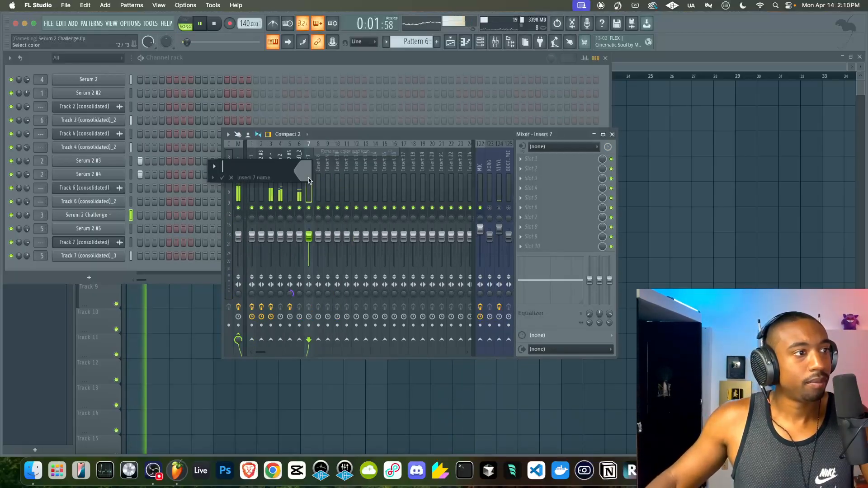
pyautogui.write('beAT MI')
pyautogui.press('BackSpace')
pyautogui.press('BackSpace')
pyautogui.press('BackSpace')
pyautogui.press('BackSpace')
pyautogui.press('BackSpace')
pyautogui.press('BackSpace')
pyautogui.press('BackSpace')
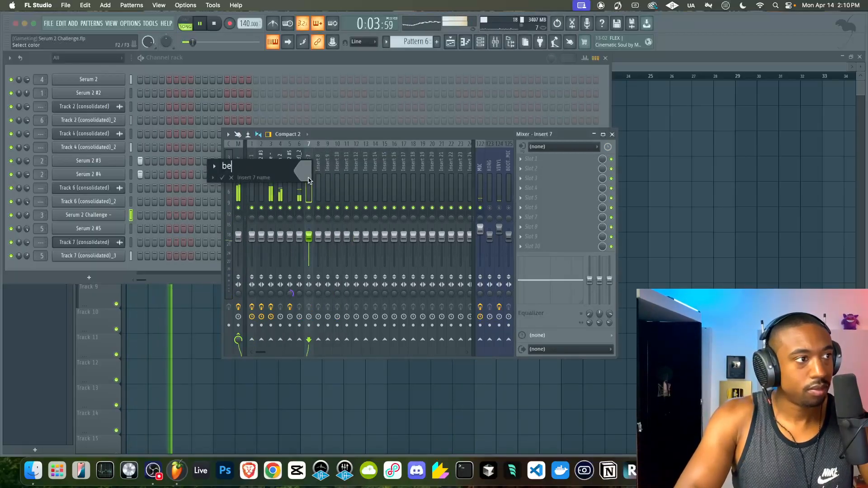
pyautogui.write('BEAT MIX')
pyautogui.press('Return')
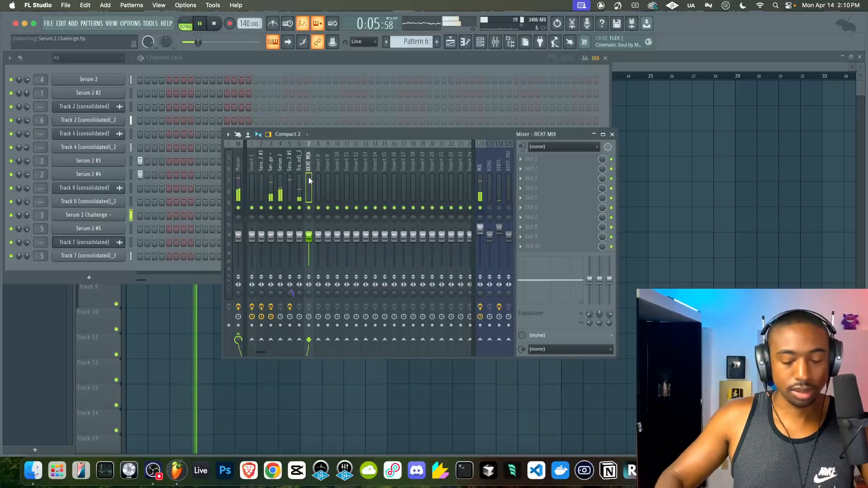
# Step: Move the BEAT MIX track ahead of the instrument tracks to the first mixer insert position
pyautogui.hotkey('alt', 'Left')
pyautogui.hotkey('alt', 'Left')
pyautogui.hotkey('alt', 'Left')
pyautogui.hotkey('alt', 'Left')
pyautogui.hotkey('alt', 'Left')
pyautogui.hotkey('alt', 'Left')
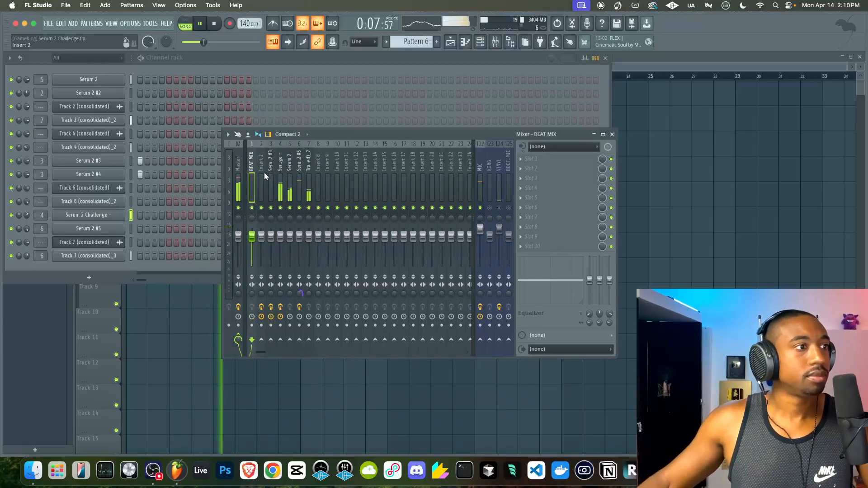
# Step: Select the instrument mixer tracks, route them into BEAT MIX, and select BEAT MIX
pyautogui.moveTo(264, 172); pyautogui.dragTo(301, 175)
pyautogui.rightClick(253, 341)
pyautogui.click(275, 355)
pyautogui.click(253, 165)
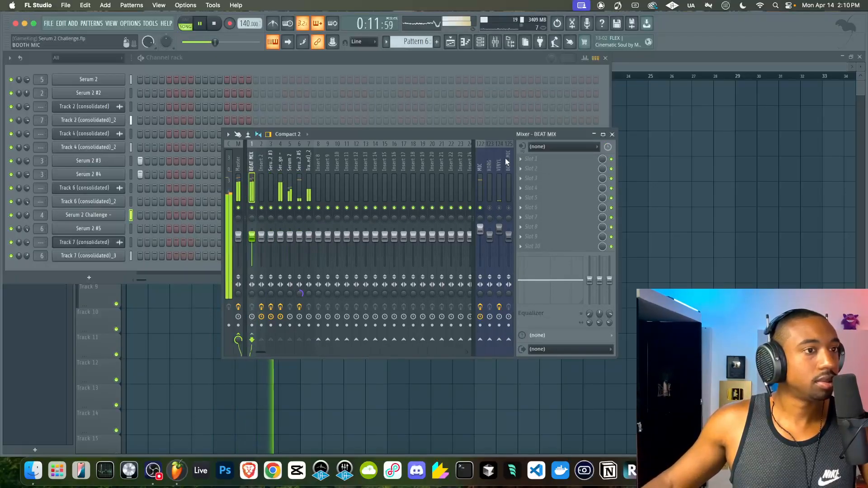
# Step: Load Fruity Soft Clipper in the first effect slot of BEAT MIX, trying a lower threshold and raising it again
pyautogui.click(528, 162)
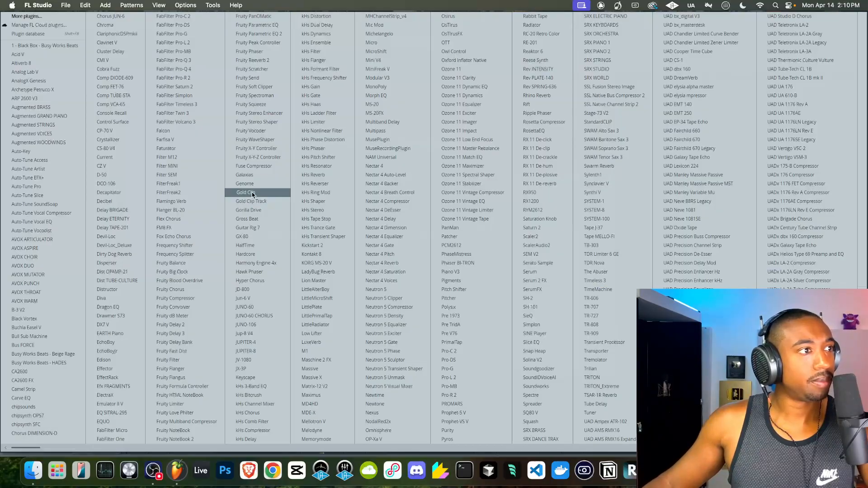
pyautogui.click(260, 86)
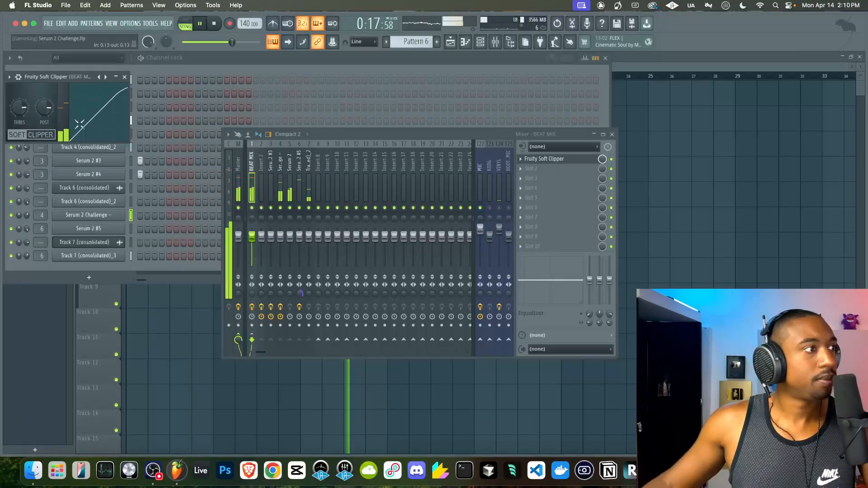
pyautogui.moveTo(26, 108); pyautogui.dragTo(29, 132)
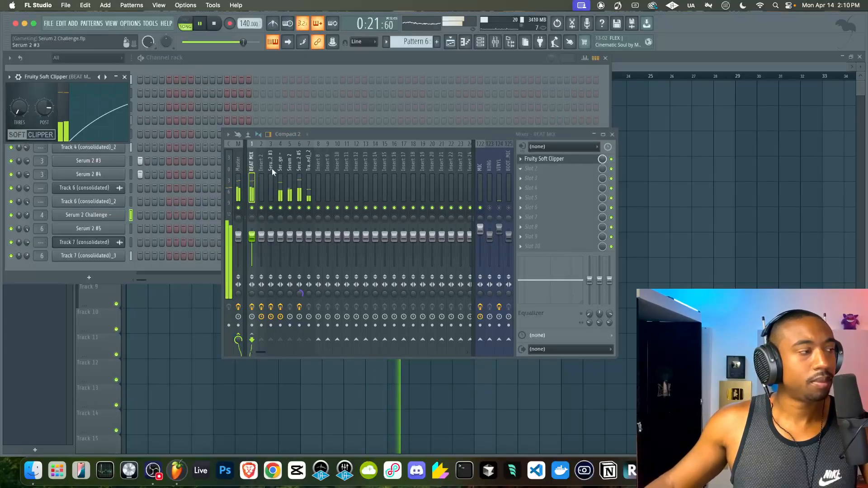
pyautogui.moveTo(22, 104); pyautogui.dragTo(24, 72)
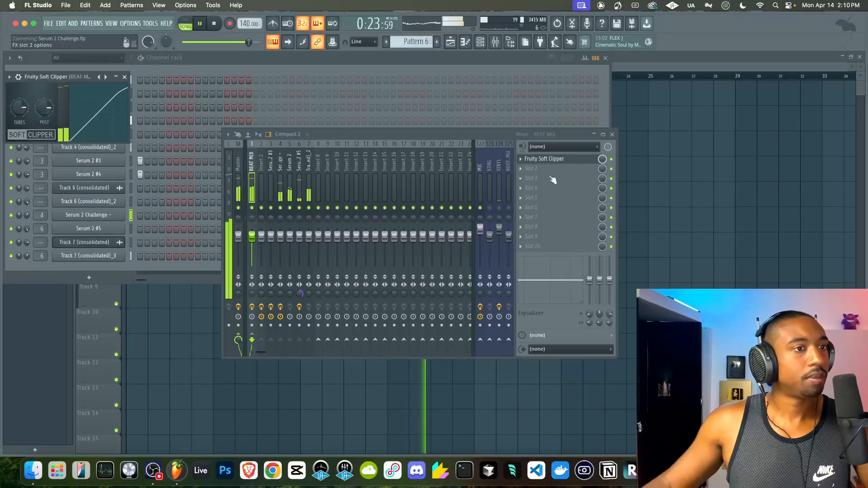
# Step: Lower the Serum 2 #5 mixer fader to about 98% and reselect the BEAT MIX track
pyautogui.click(299, 237)
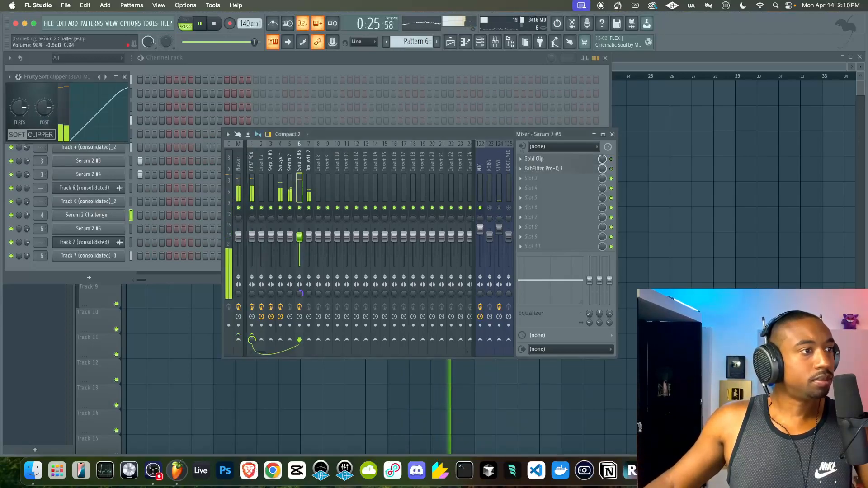
pyautogui.click(252, 181)
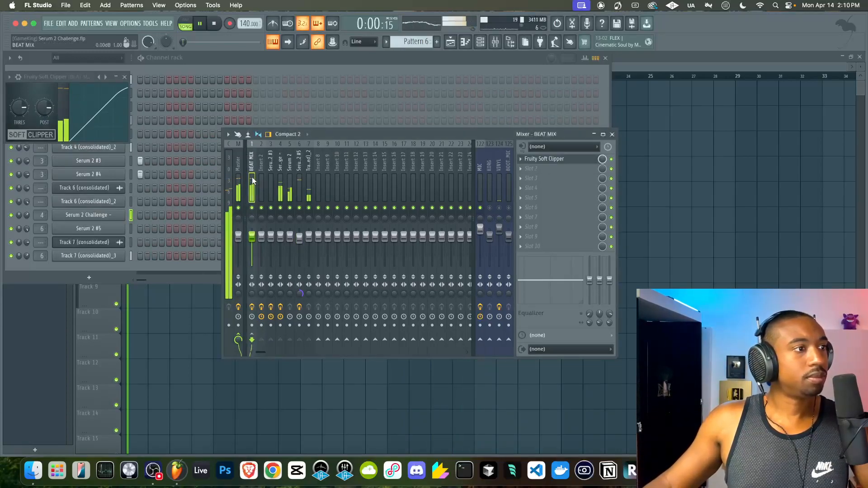
# Step: Load Michelangelo in the second effect slot of BEAT MIX and check the effects on the Serum 2 Challenge track
pyautogui.click(529, 177)
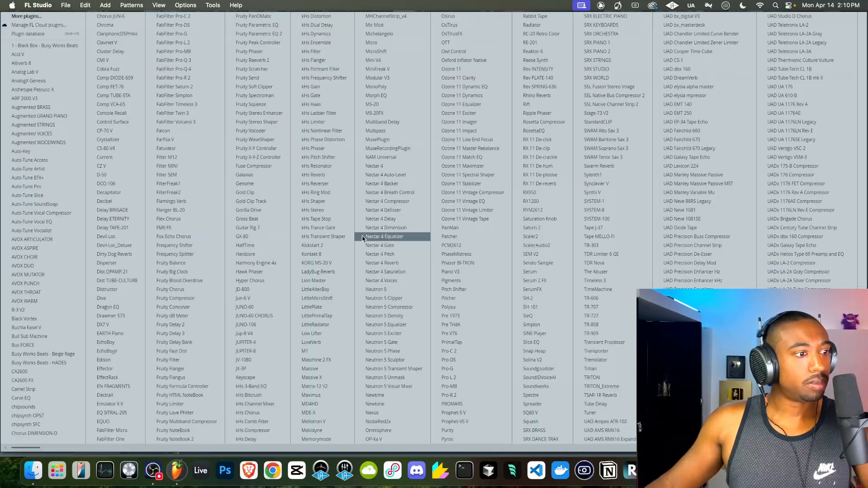
pyautogui.click(394, 36)
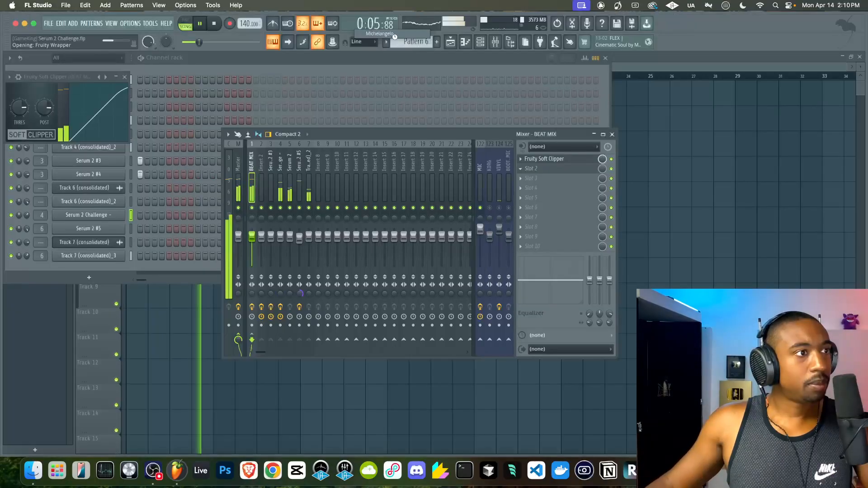
pyautogui.click(555, 38)
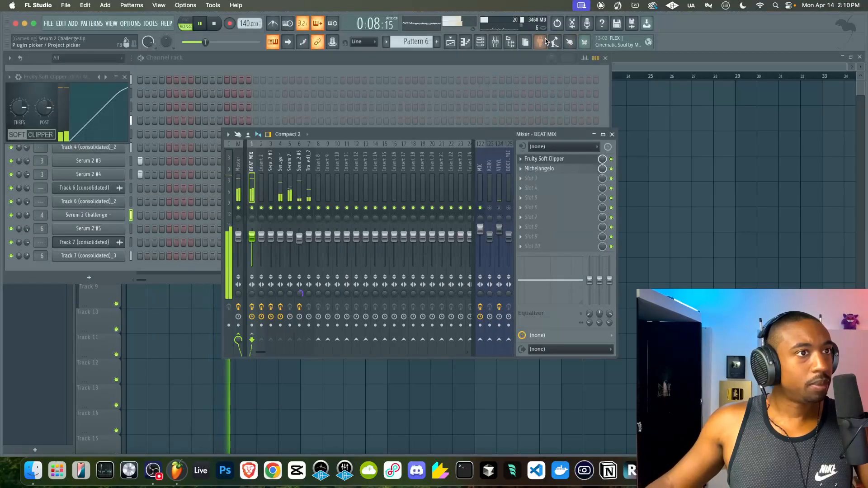
pyautogui.click(280, 168)
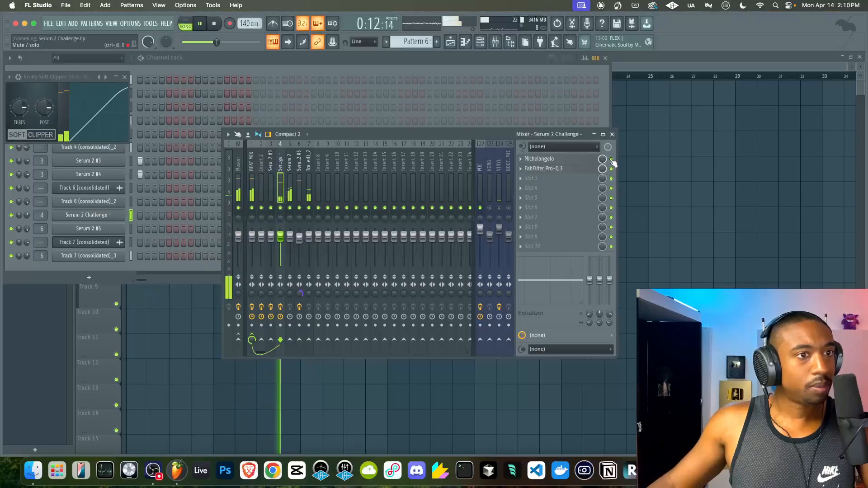
pyautogui.click(251, 174)
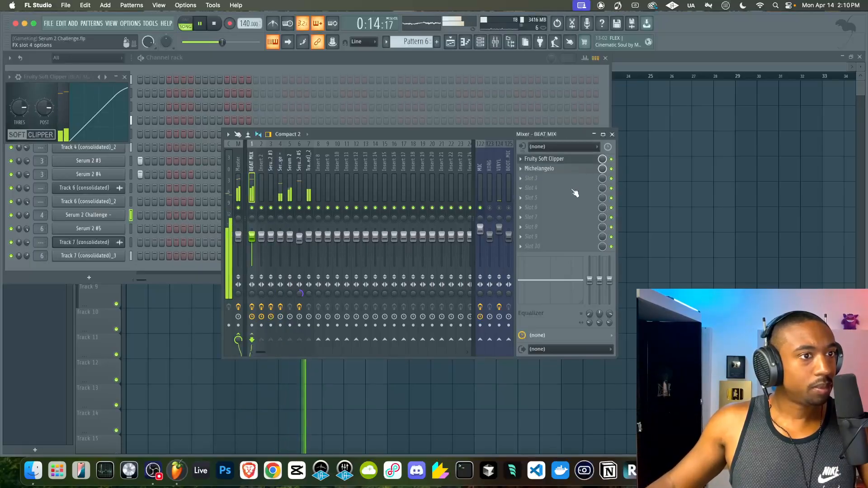
# Step: Open Michelangelo on BEAT MIX, reveal its extended controls, and set the processing quality to Pristine
pyautogui.click(570, 169)
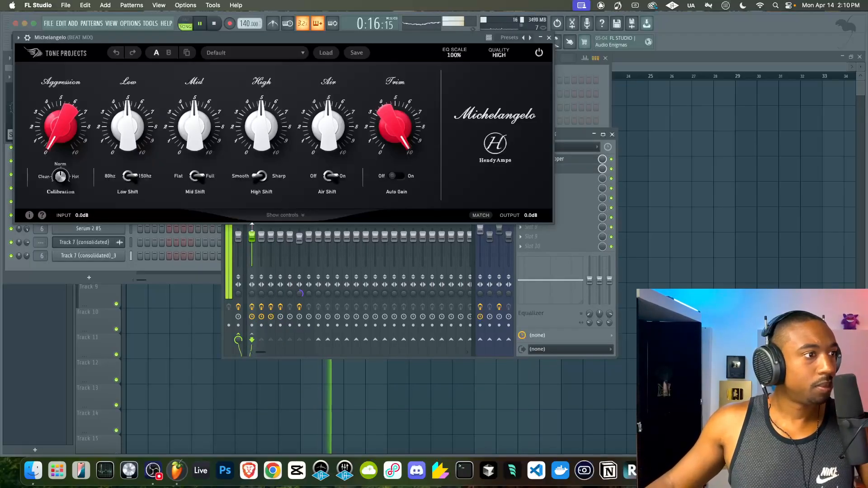
pyautogui.click(280, 216)
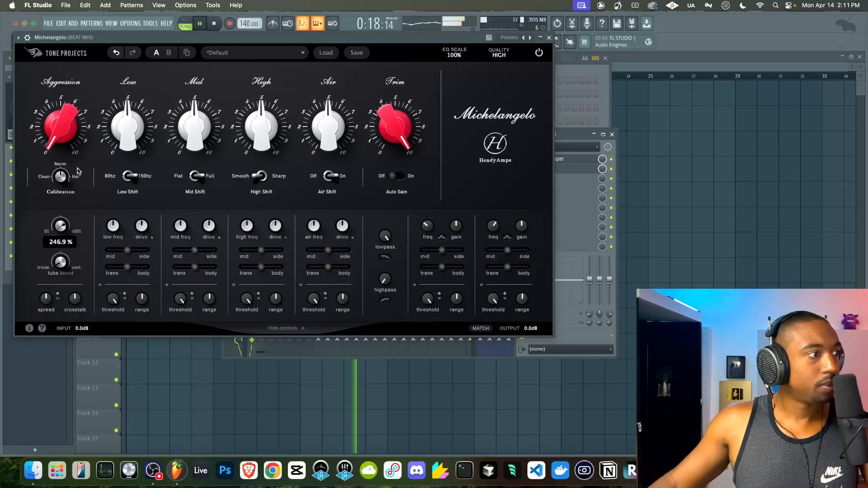
pyautogui.moveTo(59, 224)
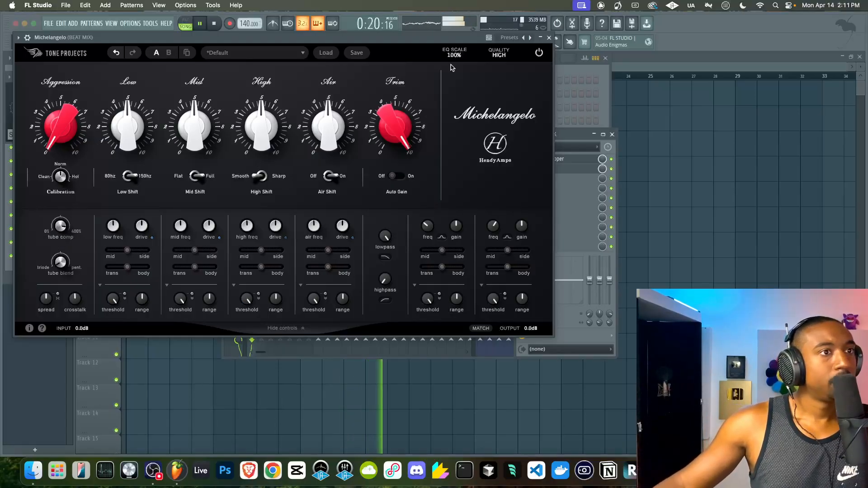
pyautogui.click(499, 54)
pyautogui.click(496, 103)
# Step: Raise Michelangelo's Aggression to about 7.2 and set its tube comp to about 304%
pyautogui.moveTo(63, 123); pyautogui.dragTo(94, 46)
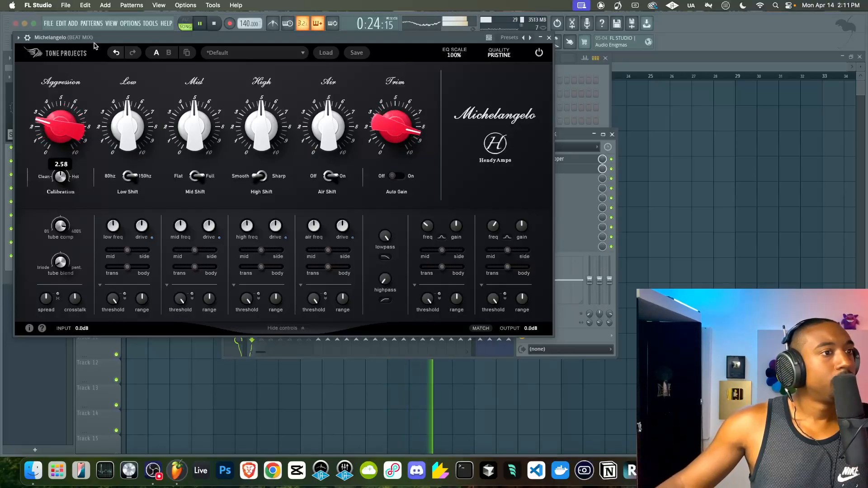
pyautogui.moveTo(65, 151); pyautogui.dragTo(59, 125)
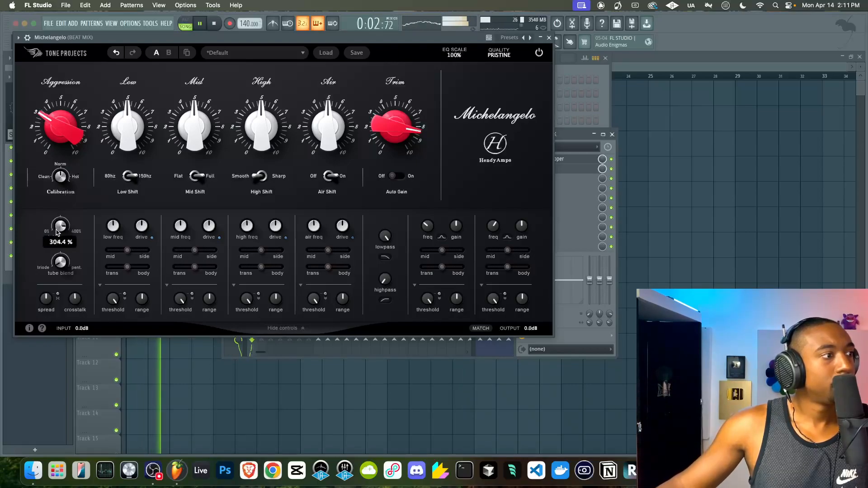
pyautogui.moveTo(63, 139); pyautogui.dragTo(82, 87)
pyautogui.moveTo(62, 131); pyautogui.dragTo(72, 54)
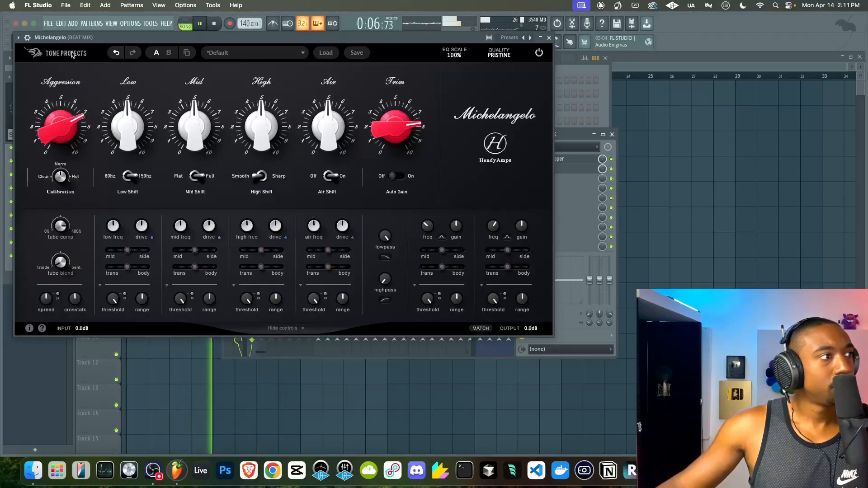
pyautogui.moveTo(64, 129); pyautogui.dragTo(53, 156)
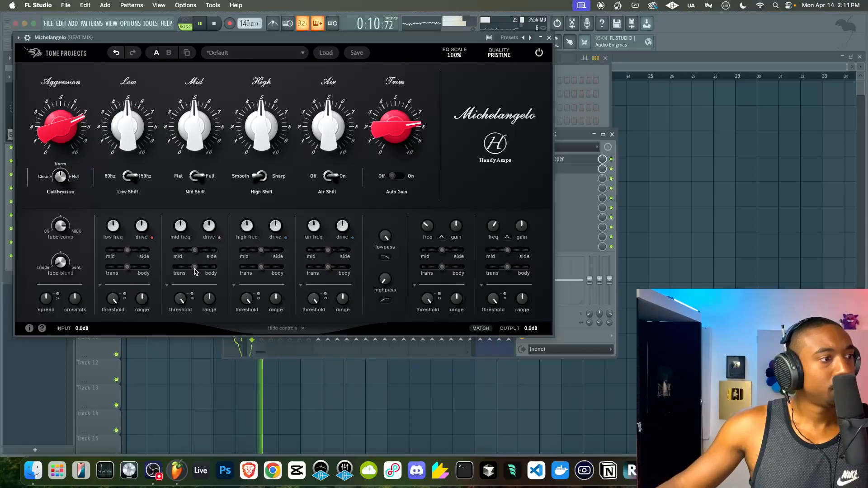
# Step: Boost Michelangelo's Mid band to about 7, shift it toward body, lower its frequency and drive, and engage its threshold and range
pyautogui.moveTo(186, 229)
pyautogui.moveTo(179, 244); pyautogui.dragTo(176, 257)
pyautogui.moveTo(177, 311)
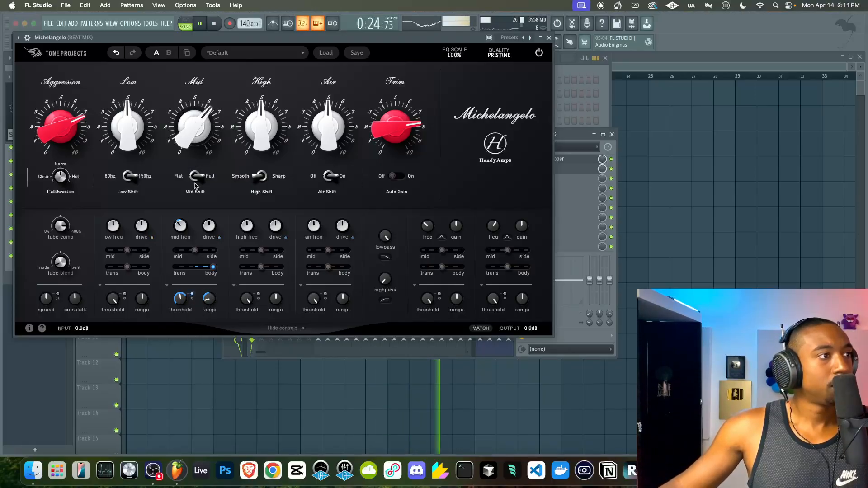
pyautogui.moveTo(186, 231)
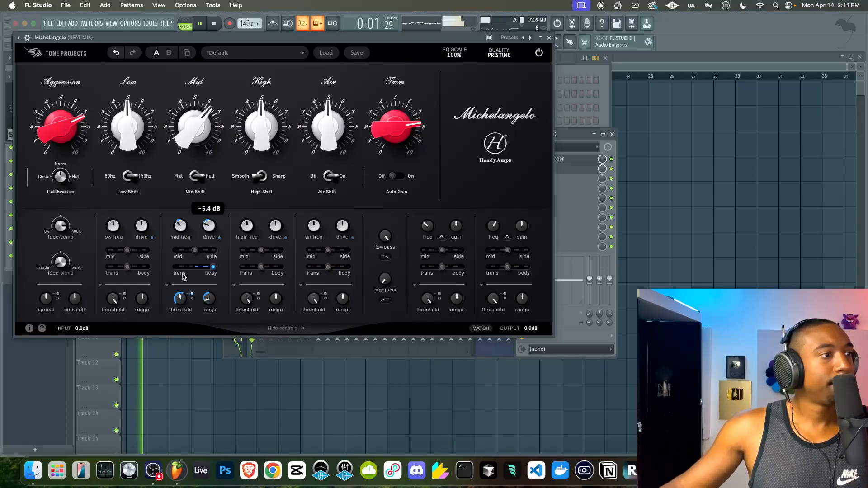
pyautogui.moveTo(211, 210); pyautogui.dragTo(211, 207)
pyautogui.moveTo(196, 129); pyautogui.dragTo(179, 142)
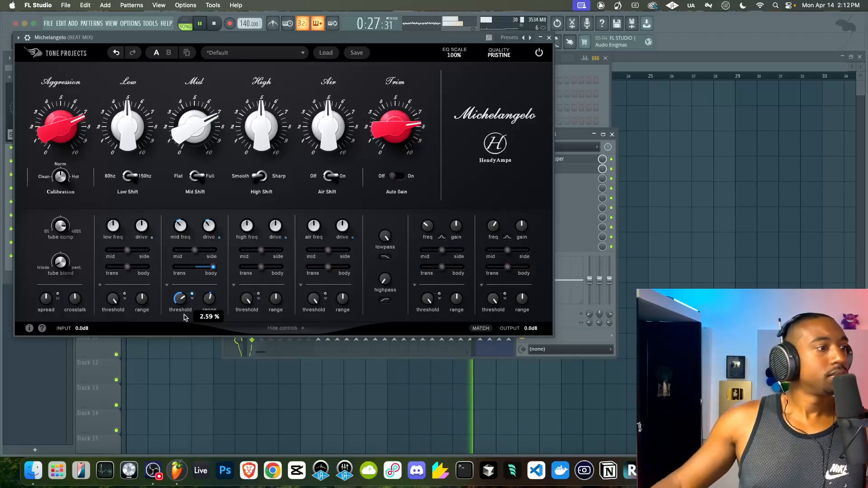
# Step: Refine the Mid band with a boost to about 8, a threshold of about -20.2 dB, reduced range and frequency, and slightly more body
pyautogui.moveTo(212, 298); pyautogui.dragTo(204, 307)
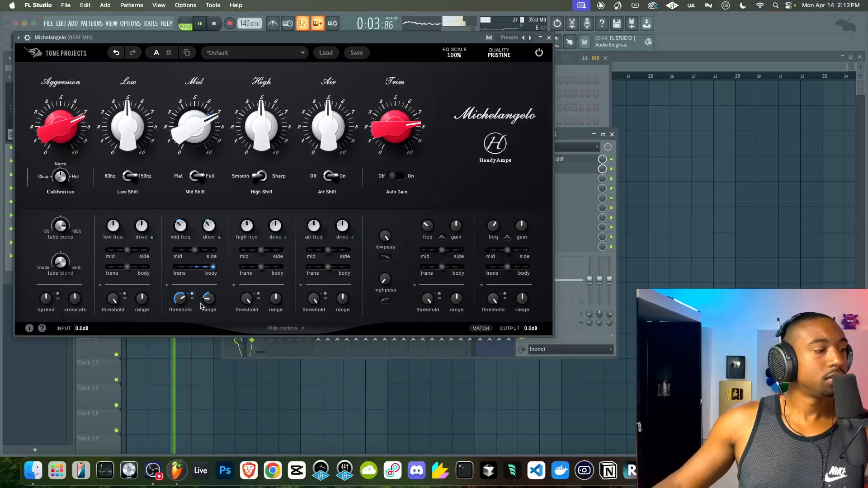
pyautogui.moveTo(182, 298)
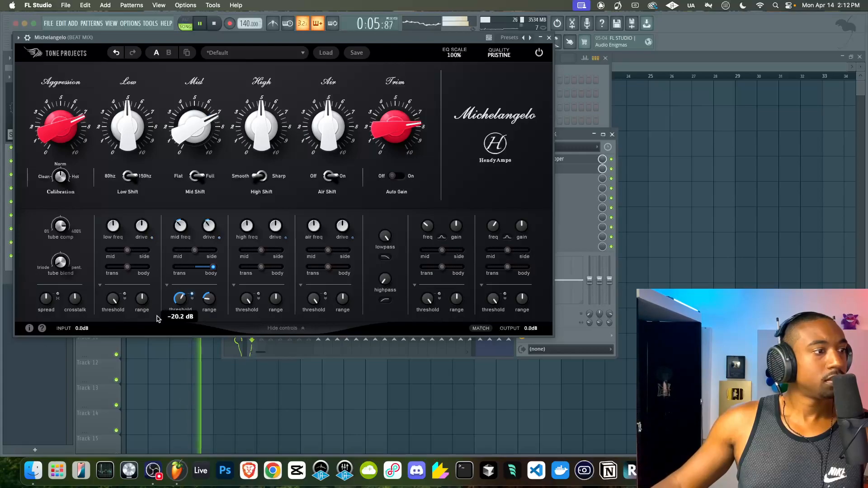
pyautogui.moveTo(181, 225); pyautogui.dragTo(185, 192)
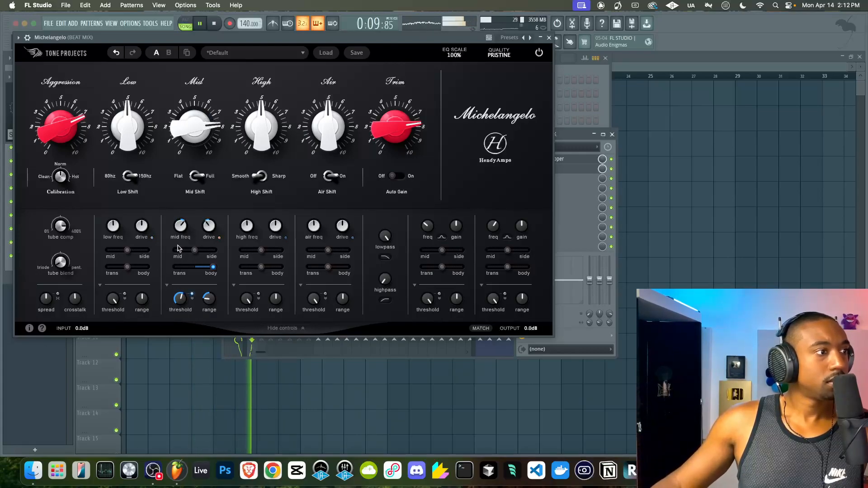
pyautogui.moveTo(180, 212)
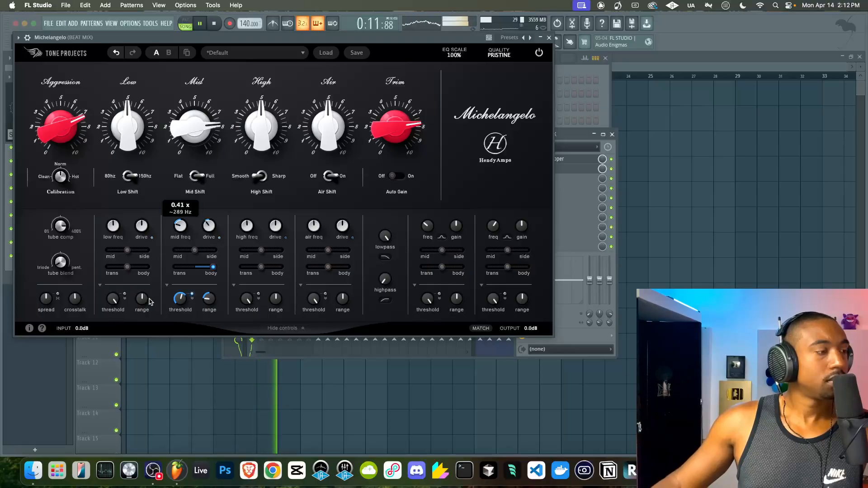
pyautogui.moveTo(215, 270)
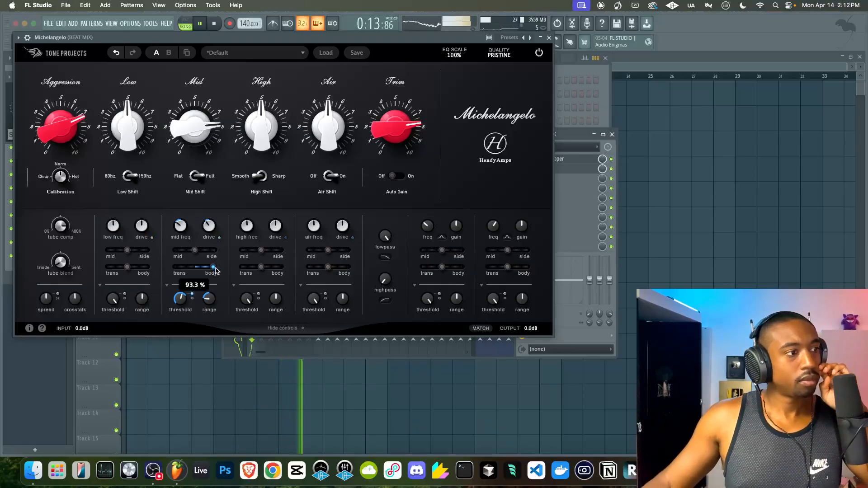
pyautogui.moveTo(189, 271); pyautogui.dragTo(247, 272)
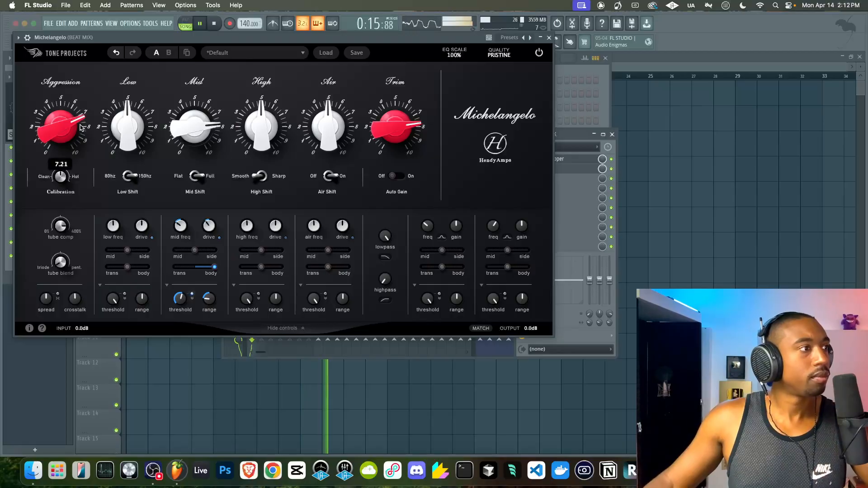
# Step: Try a lower tube comp of about 202% and reduce Michelangelo's Aggression to about 6
pyautogui.moveTo(59, 242)
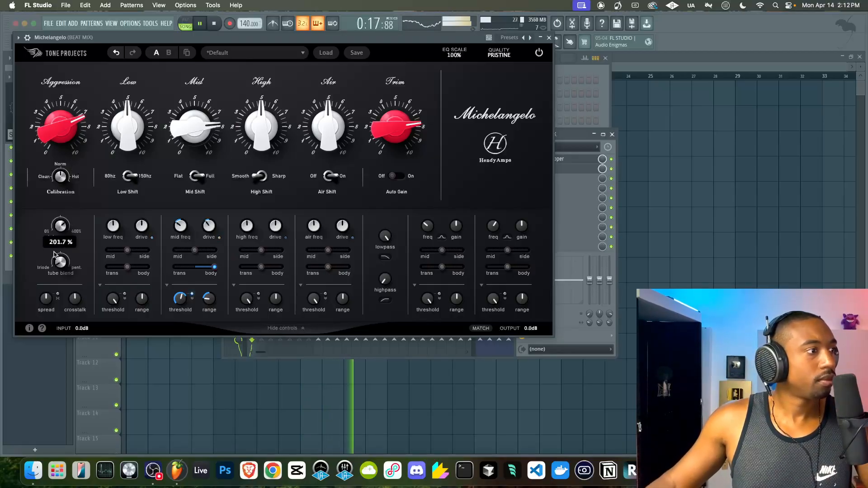
pyautogui.moveTo(66, 123)
pyautogui.moveTo(64, 125); pyautogui.dragTo(63, 151)
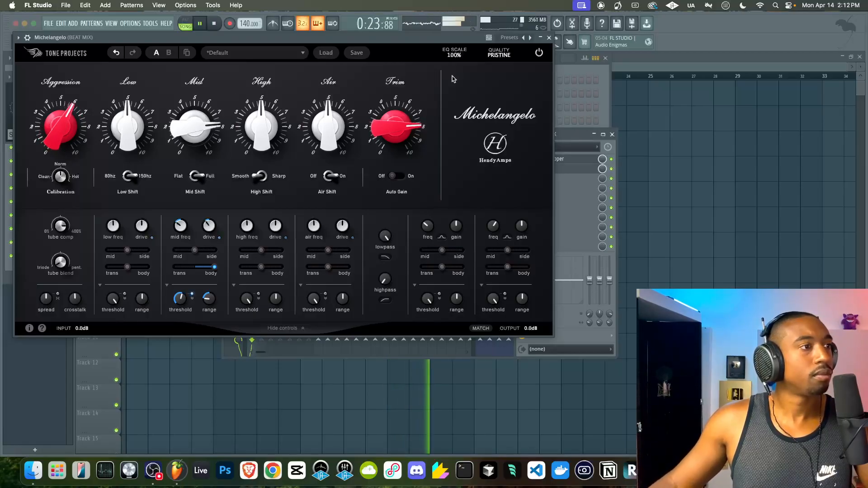
# Step: Boost Michelangelo's High band to about 8, shift it toward side and body, and raise its drive
pyautogui.moveTo(261, 125); pyautogui.dragTo(290, 60)
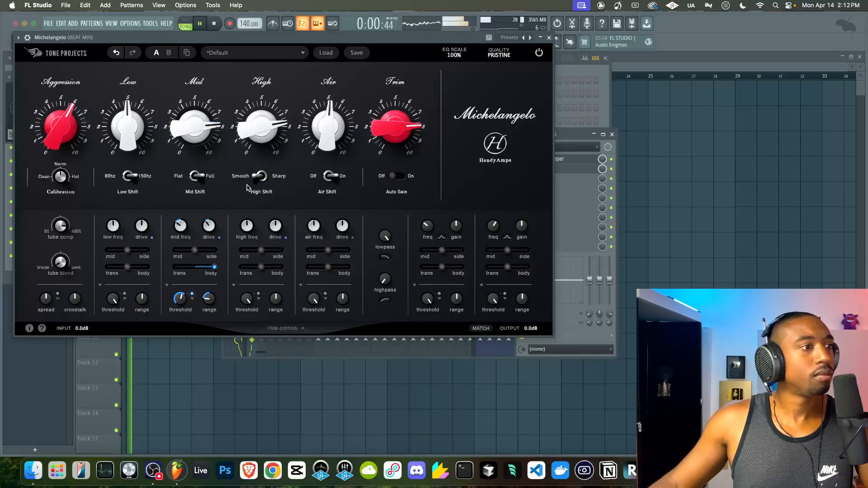
pyautogui.moveTo(261, 266); pyautogui.dragTo(280, 266)
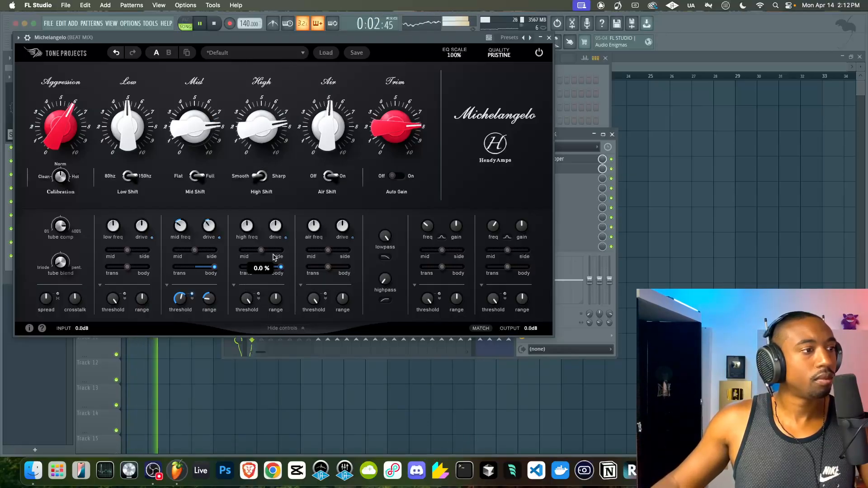
pyautogui.moveTo(328, 254); pyautogui.dragTo(339, 254)
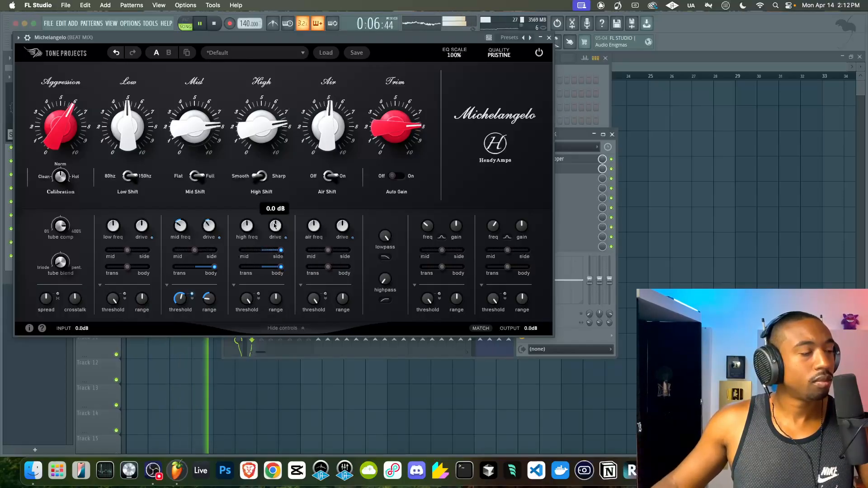
pyautogui.moveTo(283, 190); pyautogui.dragTo(302, 153)
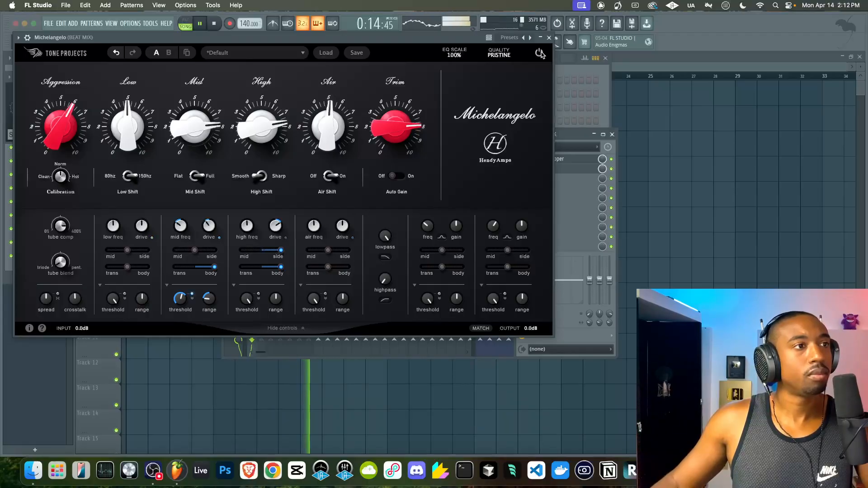
# Step: Lower Michelangelo's Aggression to about 2.6, close it, and move it ahead of Fruity Soft Clipper on BEAT MIX
pyautogui.moveTo(64, 113); pyautogui.dragTo(63, 149)
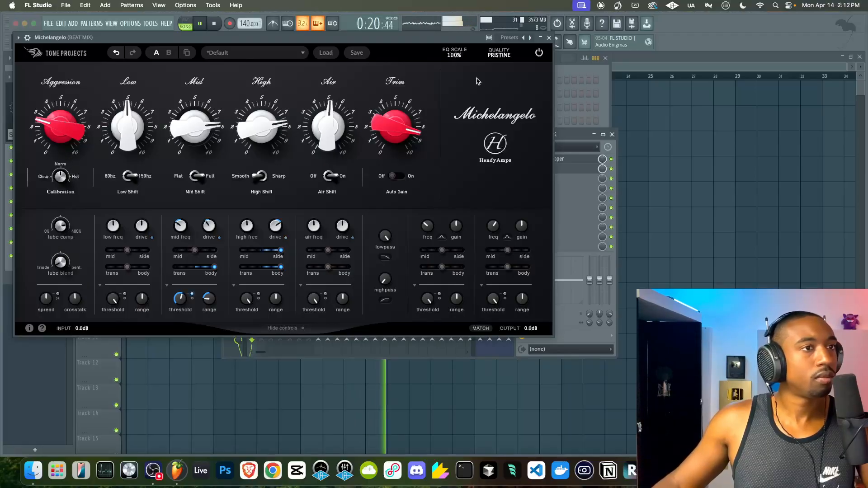
pyautogui.click(548, 39)
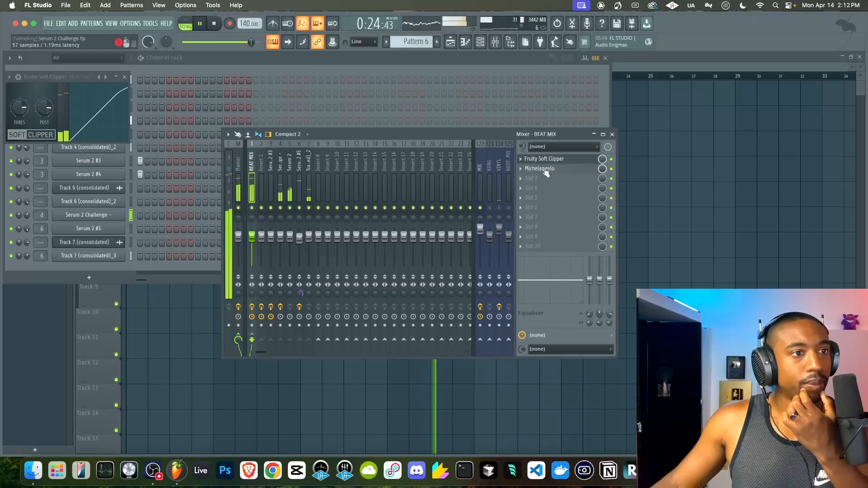
pyautogui.moveTo(545, 171); pyautogui.dragTo(545, 162)
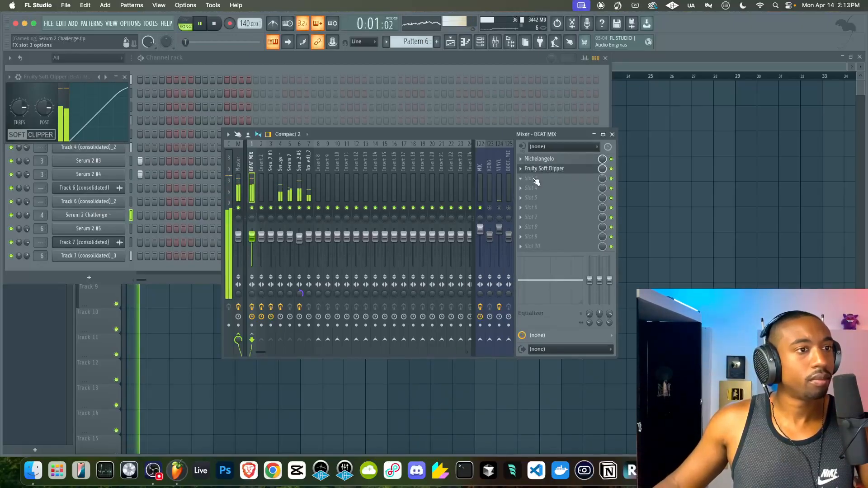
# Step: Bypass Michelangelo and FabFilter Pro-Q 3 on the Serum 2 Challenge track and lower the Serum 2 #5 fader
pyautogui.click(279, 185)
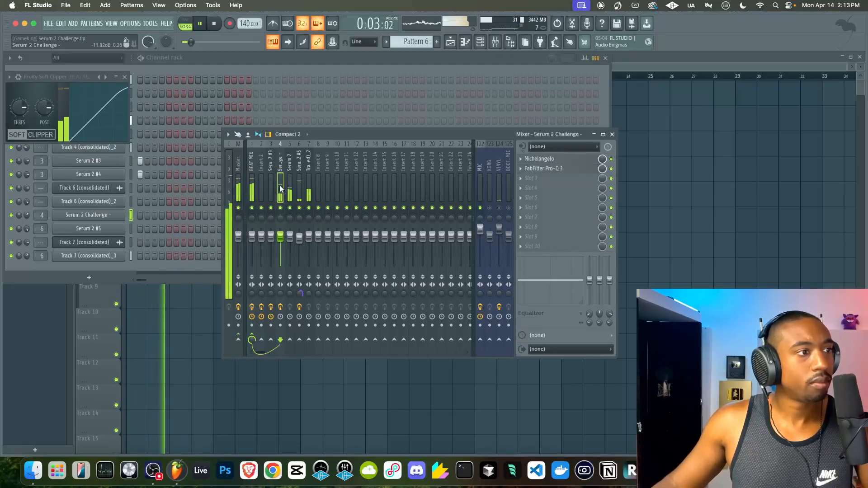
pyautogui.click(611, 169)
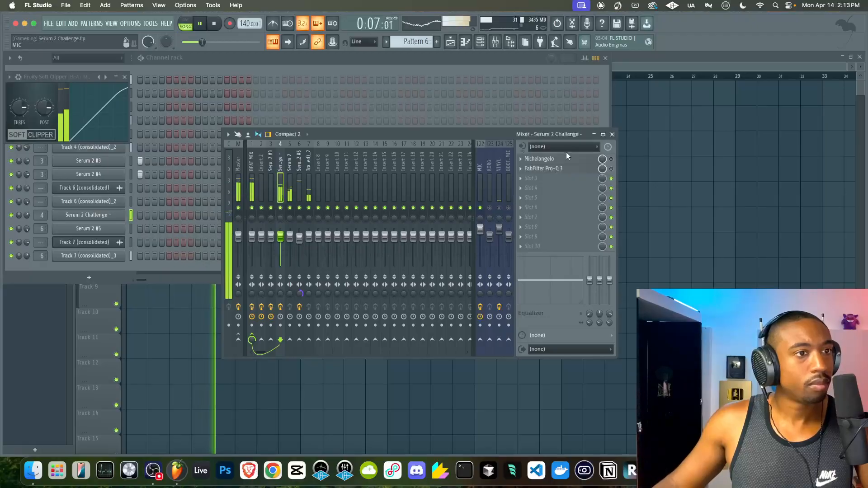
pyautogui.click(299, 186)
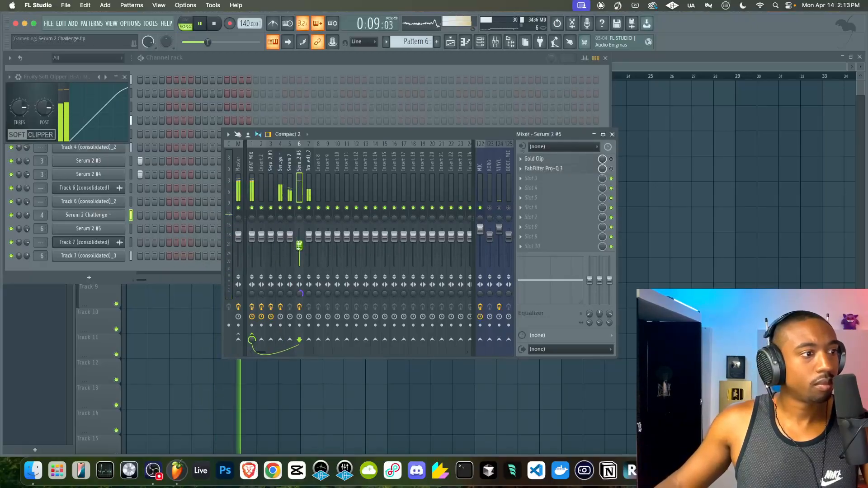
pyautogui.rightClick(298, 145)
pyautogui.click(318, 152)
pyautogui.click(262, 278)
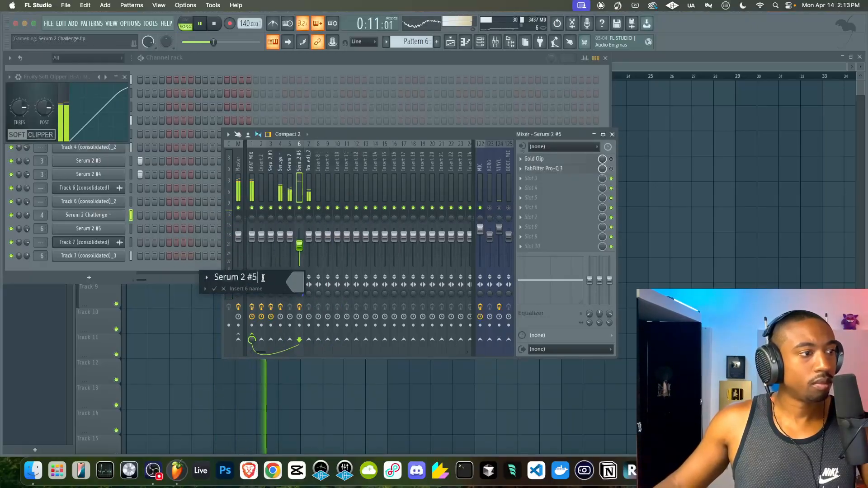
pyautogui.press('Return')
# Step: Try resetting the Serum 2 #5 track's stereo separation to original and raise its fader slightly
pyautogui.rightClick(300, 294)
pyautogui.click(303, 299)
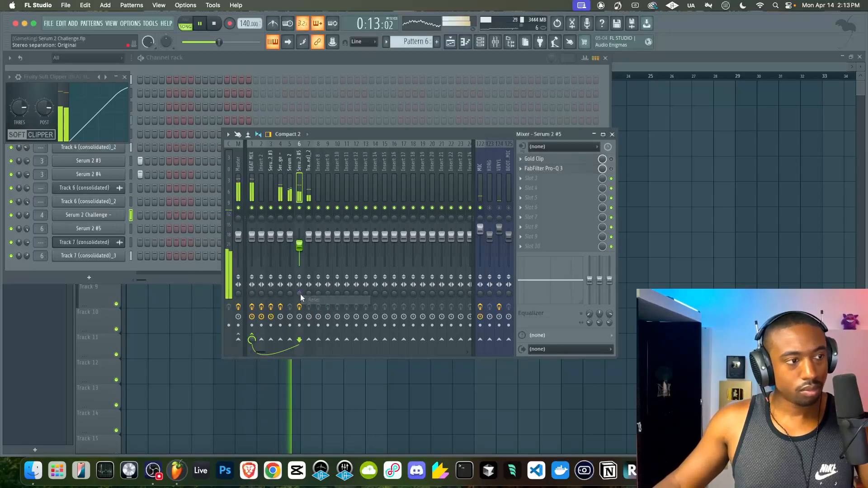
pyautogui.moveTo(299, 246); pyautogui.dragTo(299, 242)
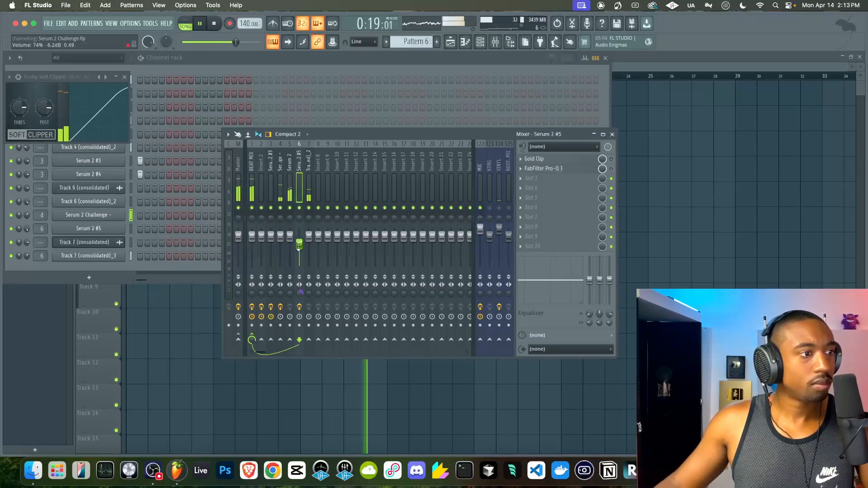
# Step: Insert FabFilter Pro-Q 3 after Fruity Soft Clipper on the BEAT MIX track
pyautogui.click(256, 182)
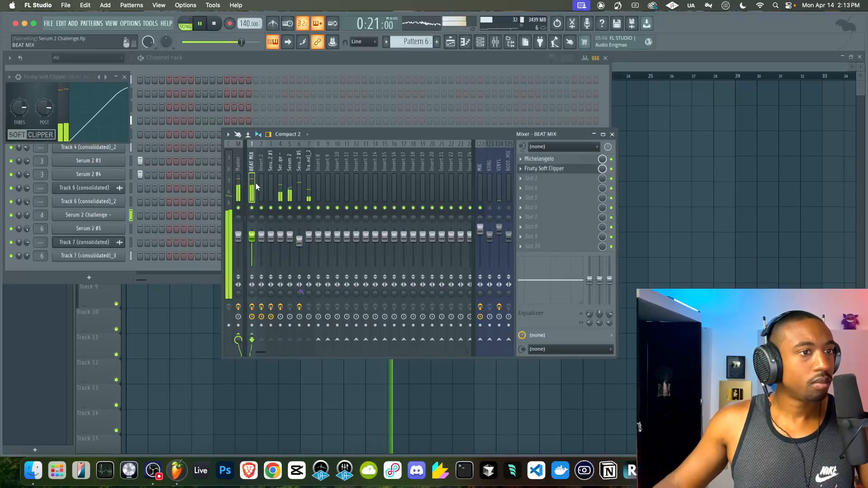
pyautogui.click(547, 180)
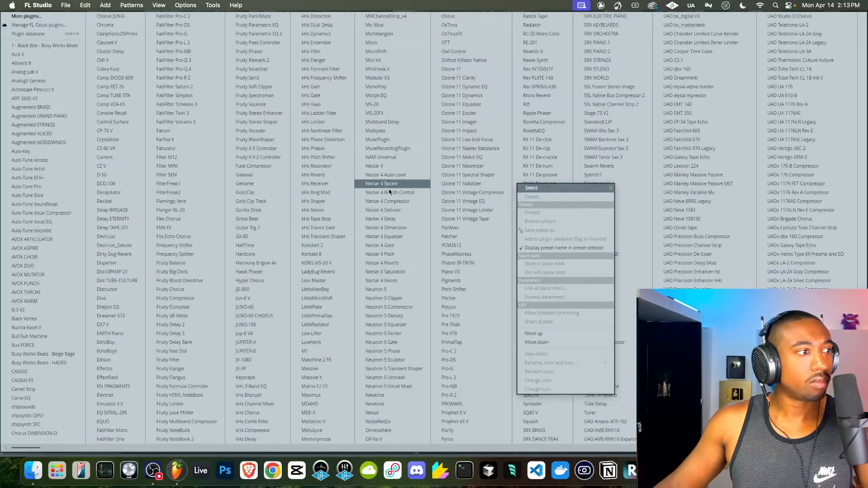
pyautogui.click(210, 59)
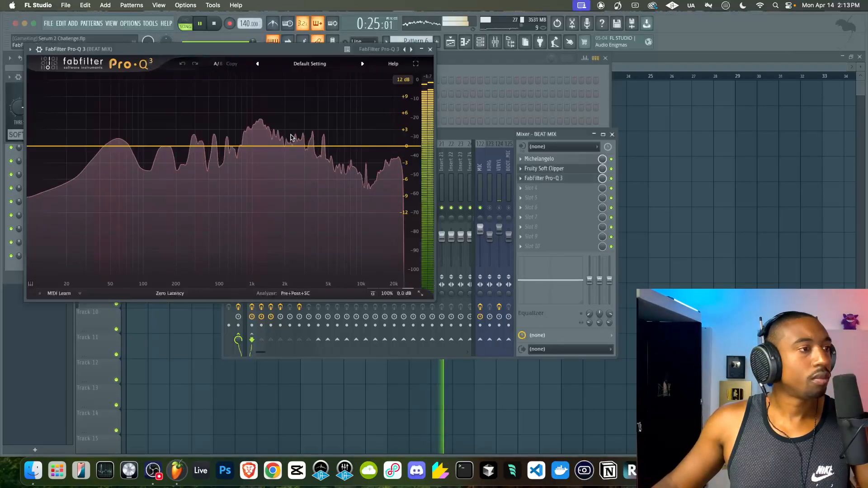
# Step: Add a side-only bell band in Pro-Q 3 at about 137 Hz and cut it by about 3 dB
pyautogui.click(161, 146)
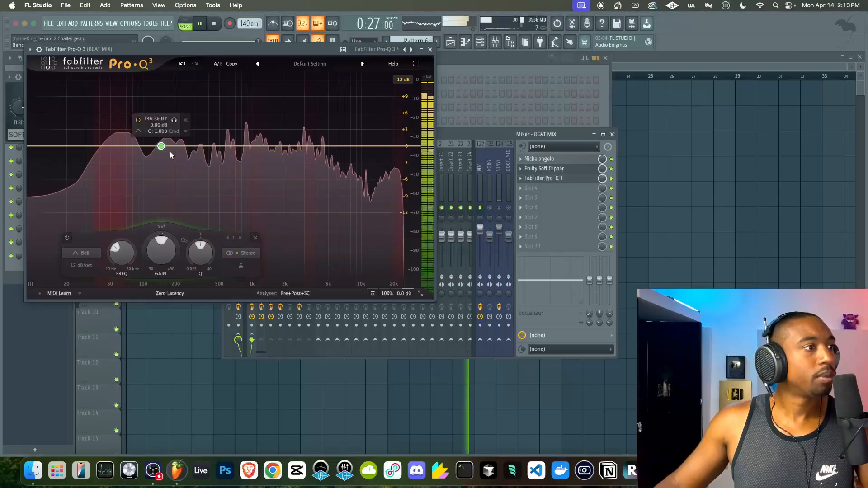
pyautogui.click(241, 253)
pyautogui.click(246, 243)
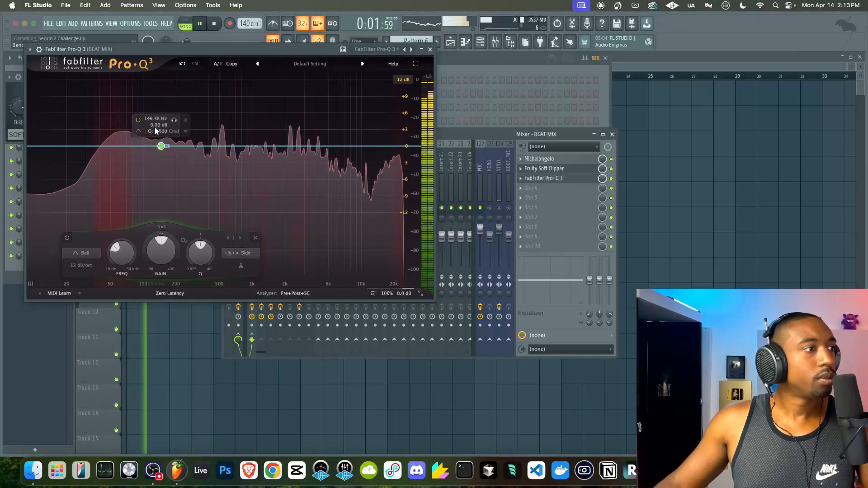
pyautogui.moveTo(161, 146); pyautogui.dragTo(163, 167)
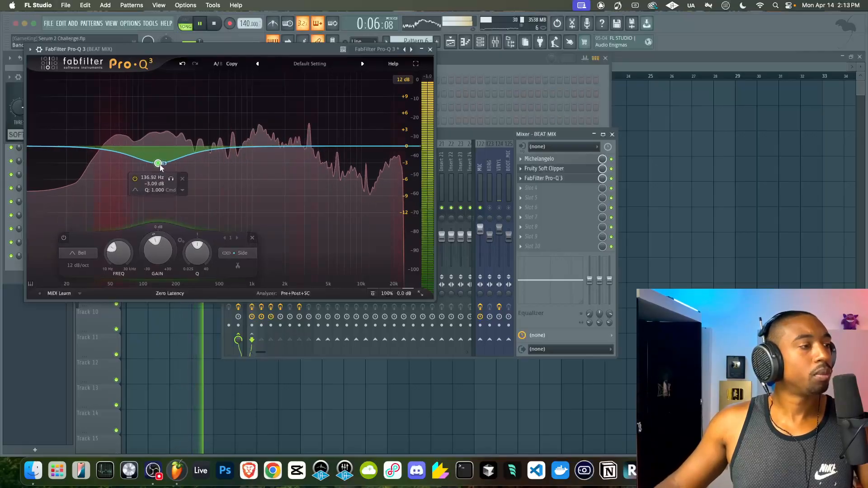
# Step: Add a second side-only bell band at about 3.4 kHz, cut it by about 6.5 dB, and close Pro-Q 3
pyautogui.click(310, 146)
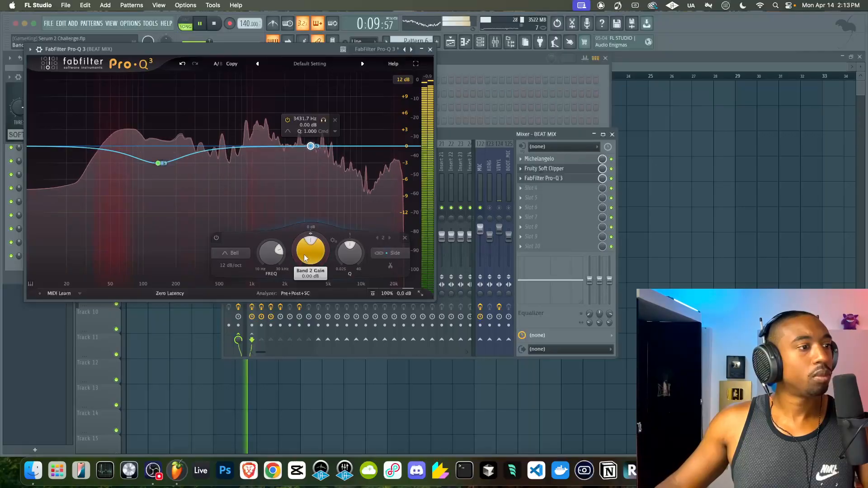
pyautogui.moveTo(310, 250); pyautogui.dragTo(290, 281)
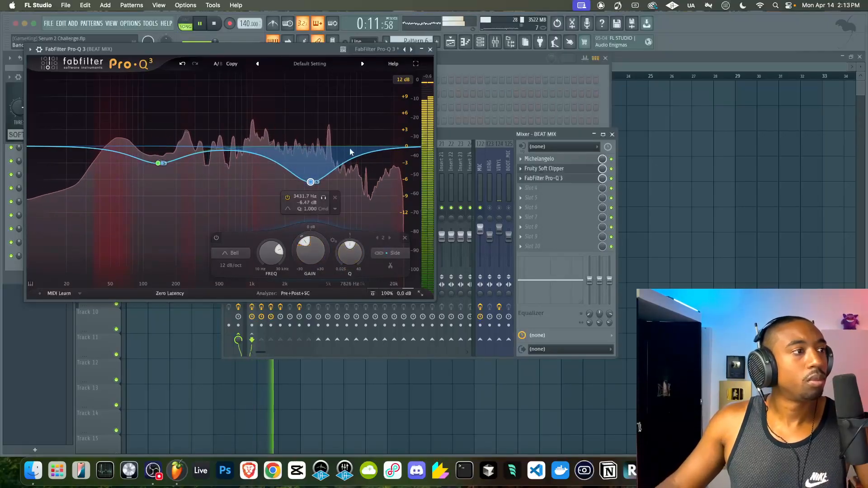
pyautogui.click(430, 49)
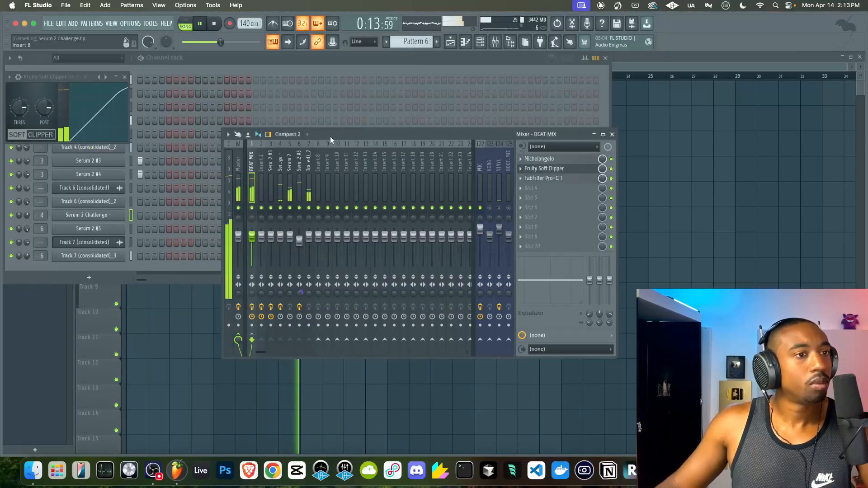
# Step: Insert UAD Thermionic Culture Vulture on BEAT MIX between Fruity Soft Clipper and FabFilter Pro-Q 3
pyautogui.moveTo(343, 134); pyautogui.dragTo(291, 126)
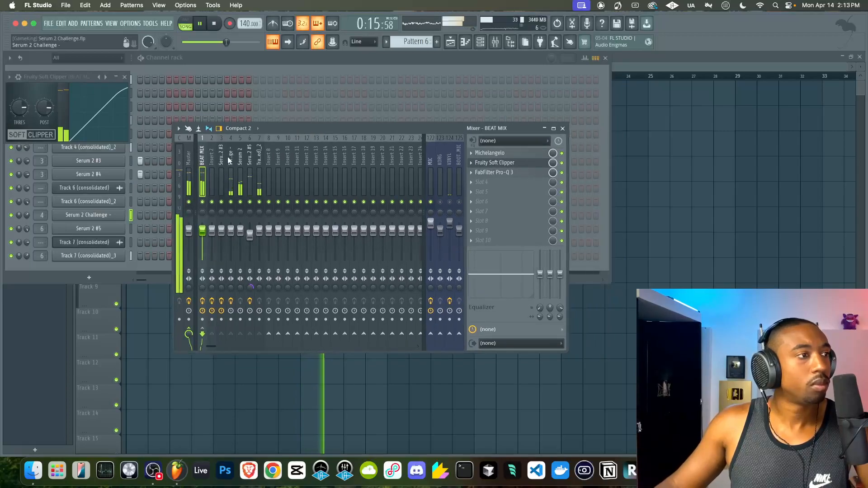
pyautogui.scroll(-1, 497, 173)
pyautogui.click(491, 175)
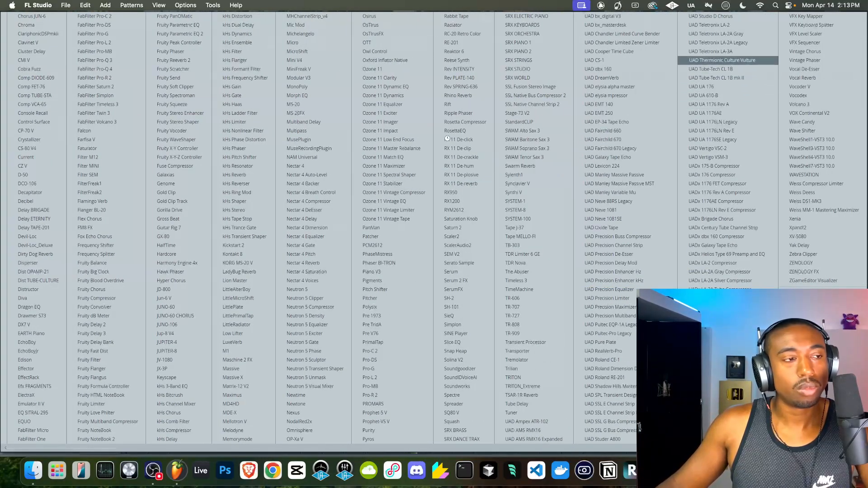
pyautogui.press('Return')
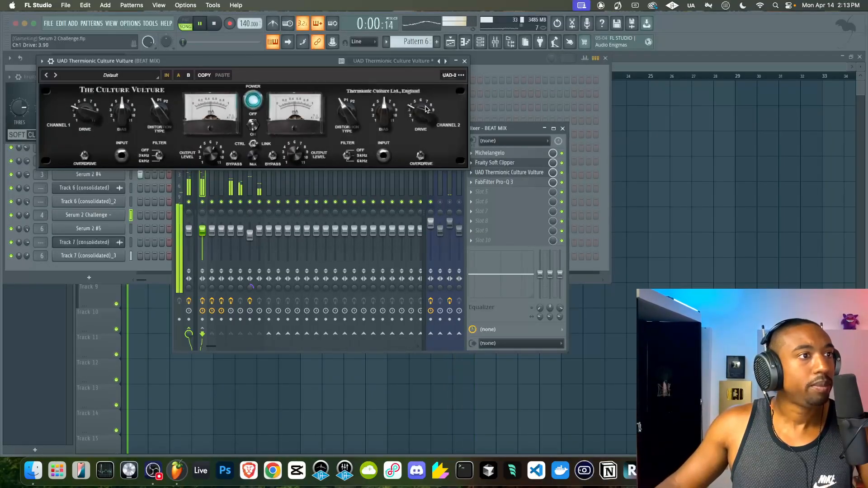
# Step: Set Culture Vulture's drive to 6 and distortion type to P1, lower its output level, and reduce the mix to about 77%
pyautogui.moveTo(422, 114); pyautogui.dragTo(421, 103)
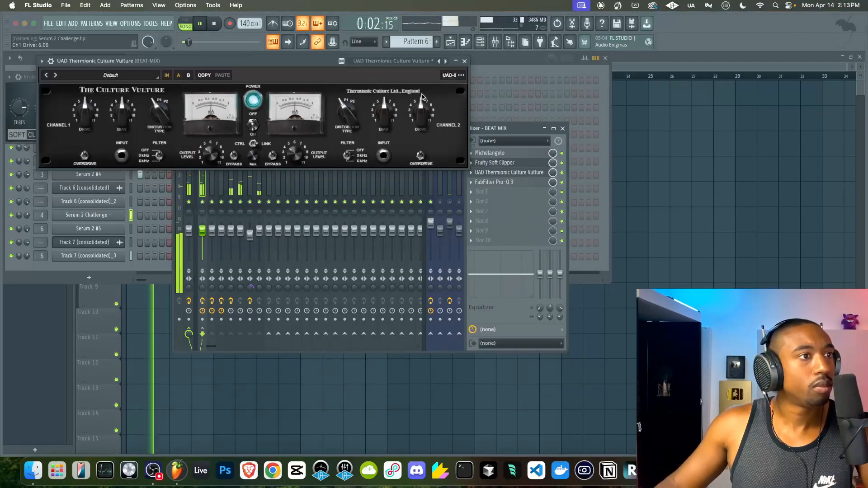
pyautogui.moveTo(346, 105); pyautogui.dragTo(345, 86)
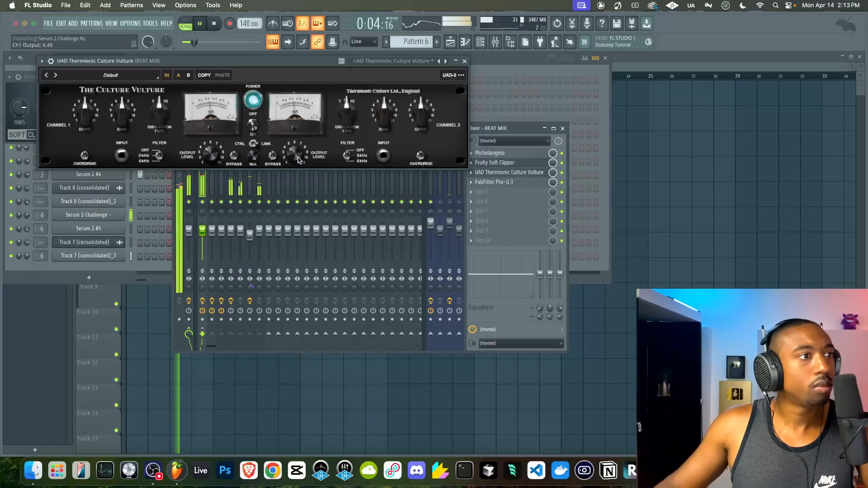
pyautogui.moveTo(295, 156); pyautogui.dragTo(296, 171)
pyautogui.moveTo(349, 115); pyautogui.dragTo(344, 135)
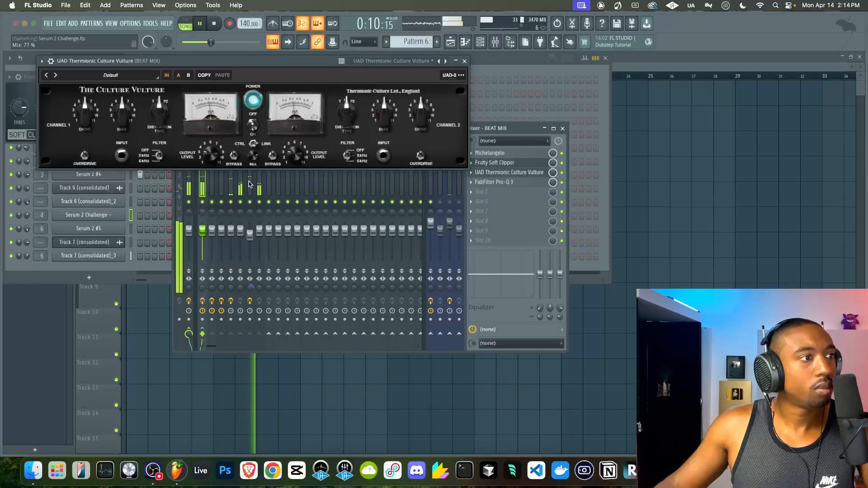
# Step: Close Culture Vulture and bypass Michelangelo on the BEAT MIX track
pyautogui.click(234, 185)
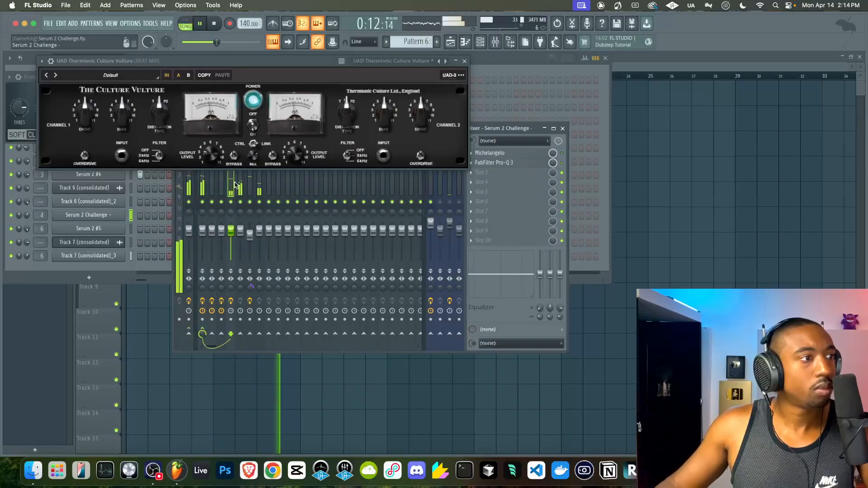
pyautogui.click(464, 61)
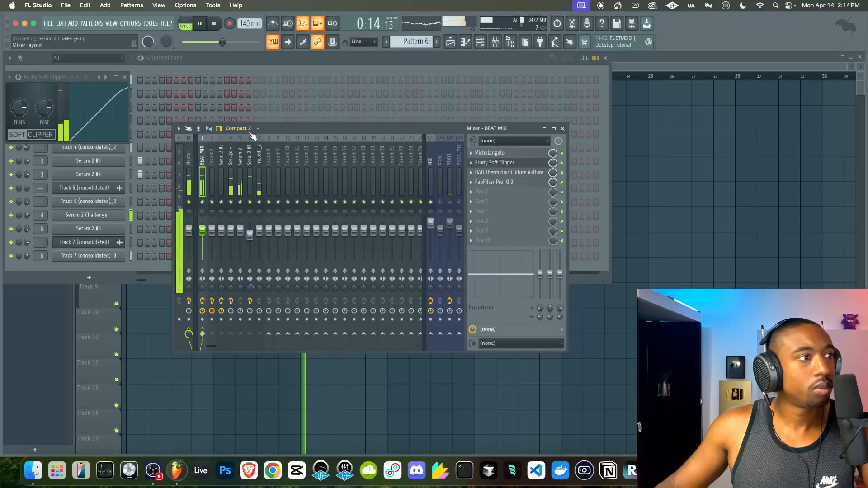
pyautogui.click(562, 153)
# Step: Set Culture Vulture's distortion type to T, raise its drive, adjust the output to about 4.65, and close it
pyautogui.click(532, 172)
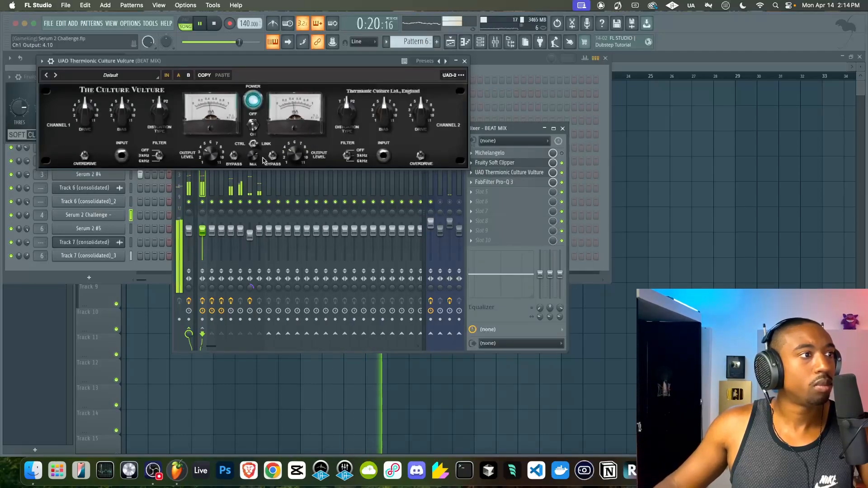
pyautogui.moveTo(419, 121); pyautogui.dragTo(418, 118)
pyautogui.moveTo(332, 131); pyautogui.dragTo(342, 138)
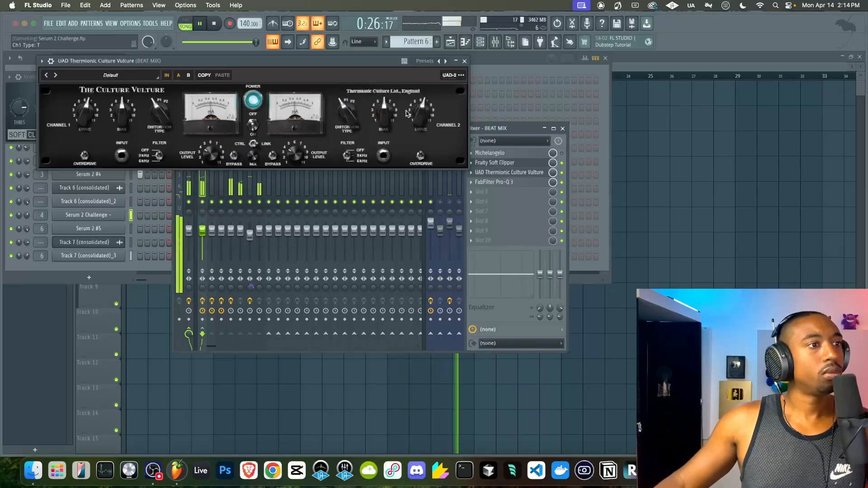
pyautogui.moveTo(414, 119); pyautogui.dragTo(415, 109)
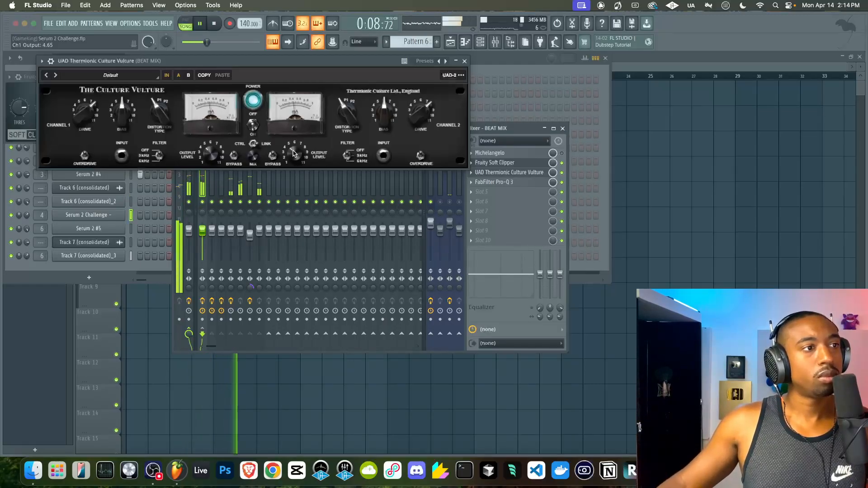
pyautogui.click(465, 60)
pyautogui.click(462, 66)
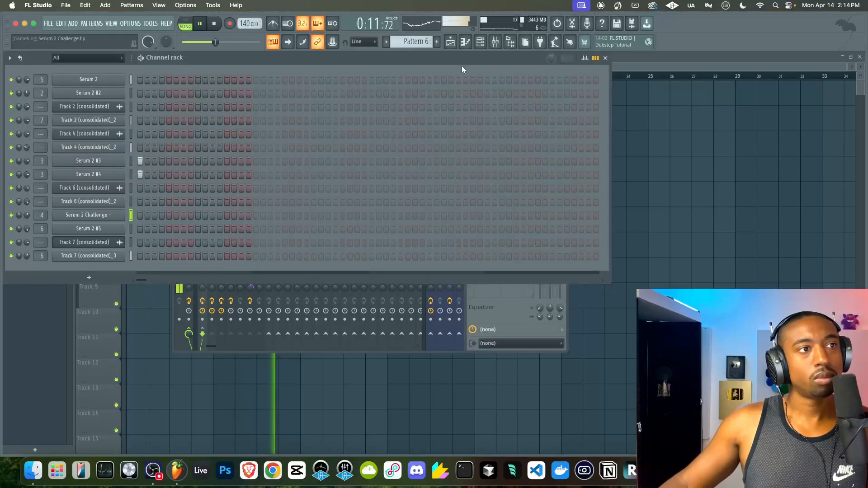
# Step: Bring the mixer back up and insert SSL Fusion Stereo Image after FabFilter Pro-Q 3 on BEAT MIX
pyautogui.rightClick(647, 205)
pyautogui.click(496, 43)
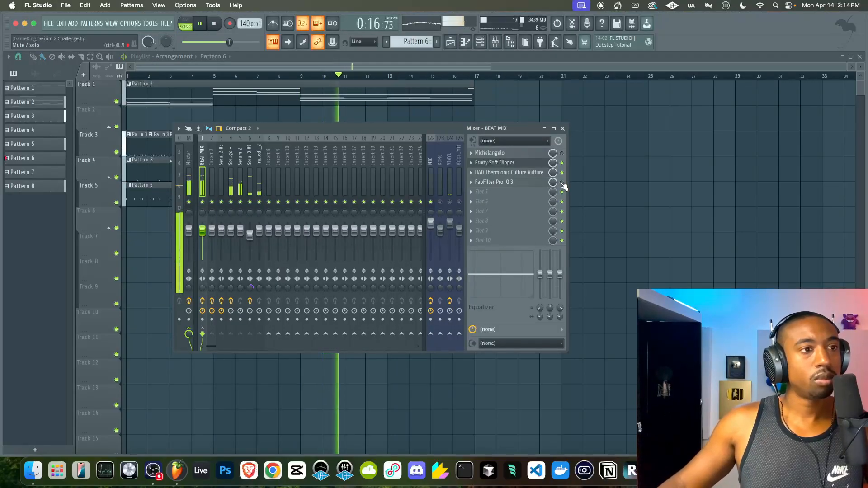
pyautogui.click(498, 194)
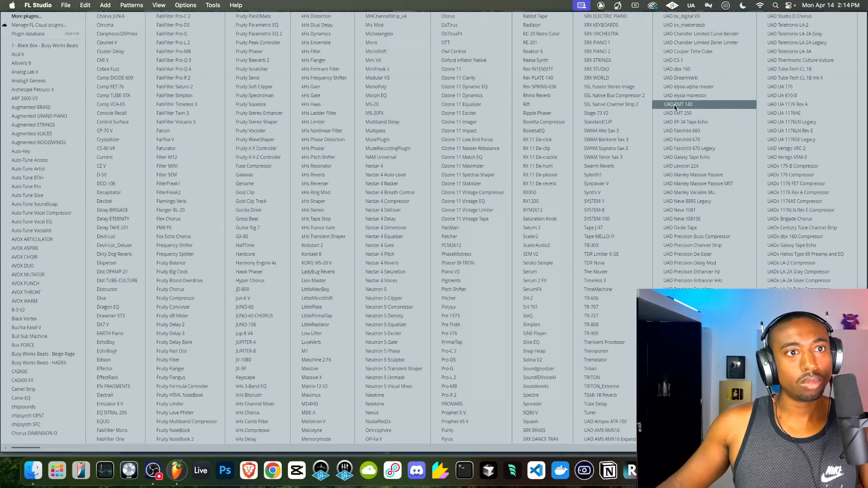
pyautogui.hscroll(3, 606, 176)
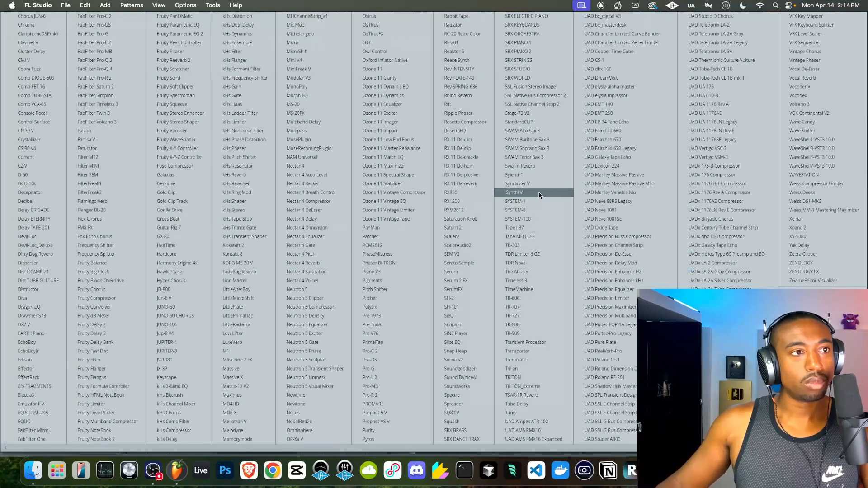
pyautogui.click(540, 86)
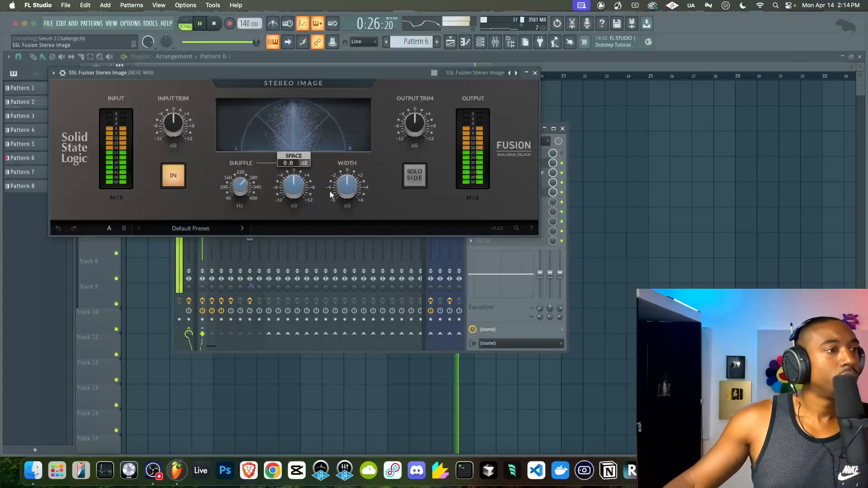
# Step: Raise Stereo Image's Space to about 3.3 dB while soloing the side signal, and set Width slightly above 0 dB
pyautogui.moveTo(347, 186); pyautogui.dragTo(349, 170)
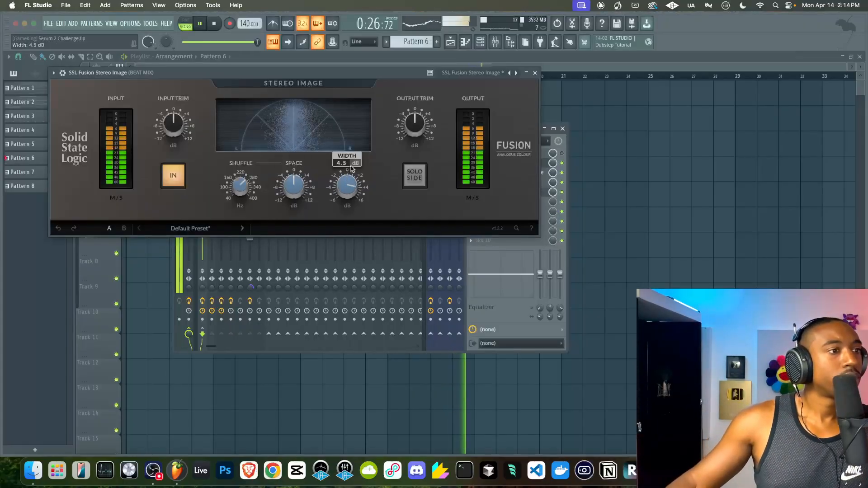
pyautogui.click(413, 177)
pyautogui.moveTo(293, 186); pyautogui.dragTo(289, 130)
pyautogui.click(413, 178)
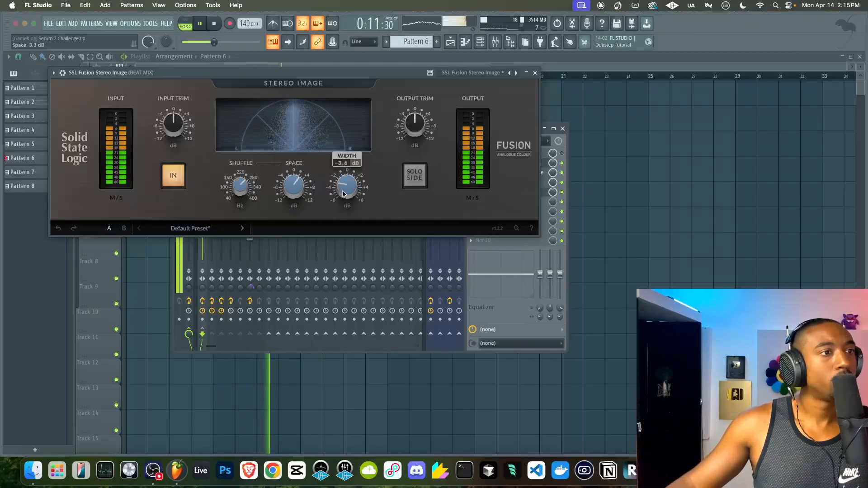
pyautogui.moveTo(349, 188); pyautogui.dragTo(351, 185)
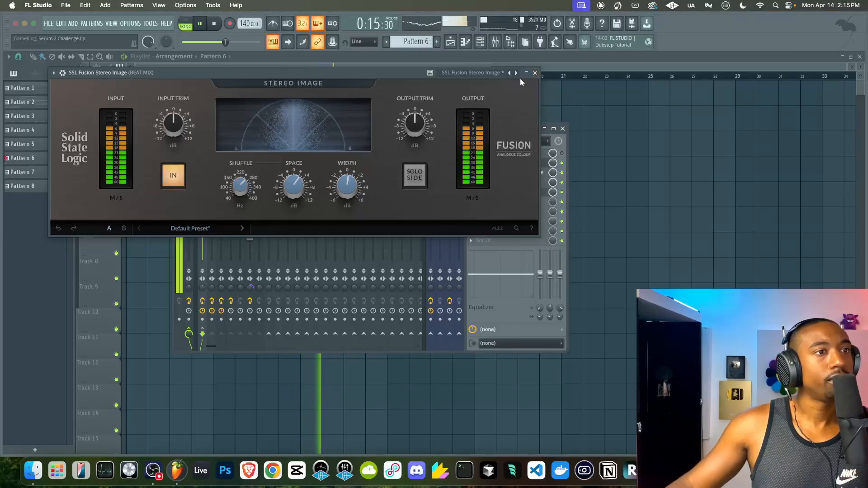
pyautogui.click(535, 72)
# Step: Insert FabFilter Pro-L 2 at the end of the BEAT MIX chain and raise its gain to about 1 dB
pyautogui.click(562, 128)
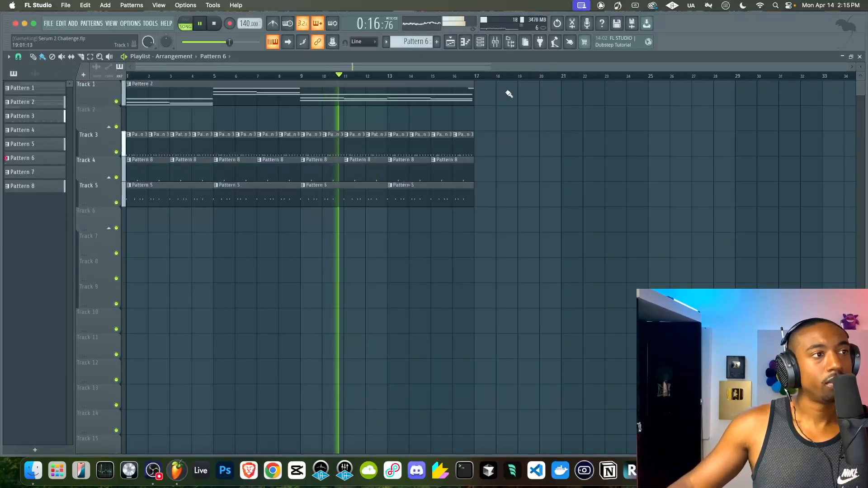
pyautogui.click(496, 43)
pyautogui.click(477, 202)
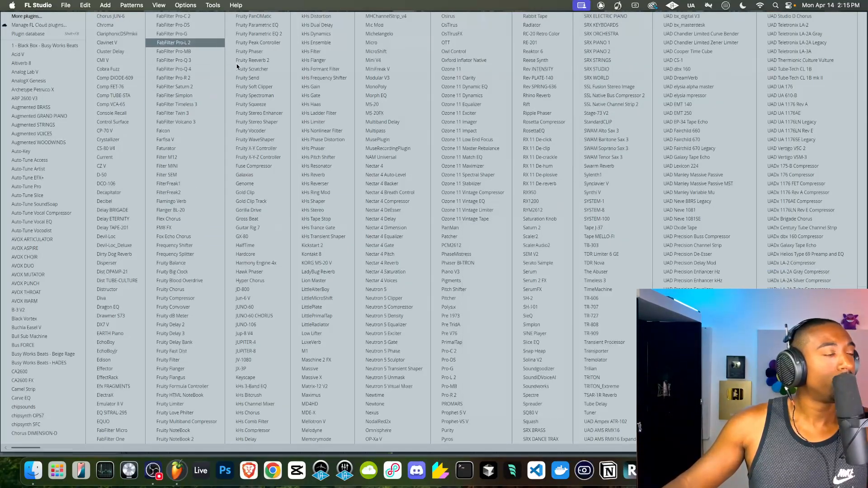
pyautogui.click(173, 42)
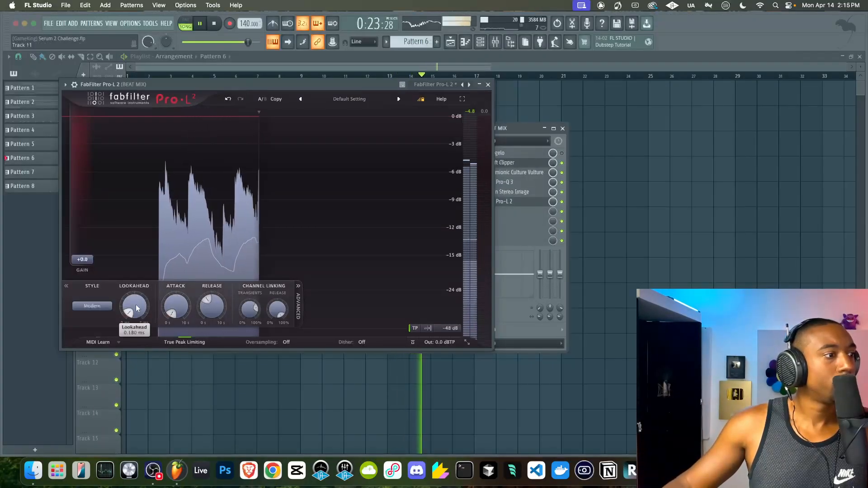
pyautogui.moveTo(82, 259); pyautogui.dragTo(82, 247)
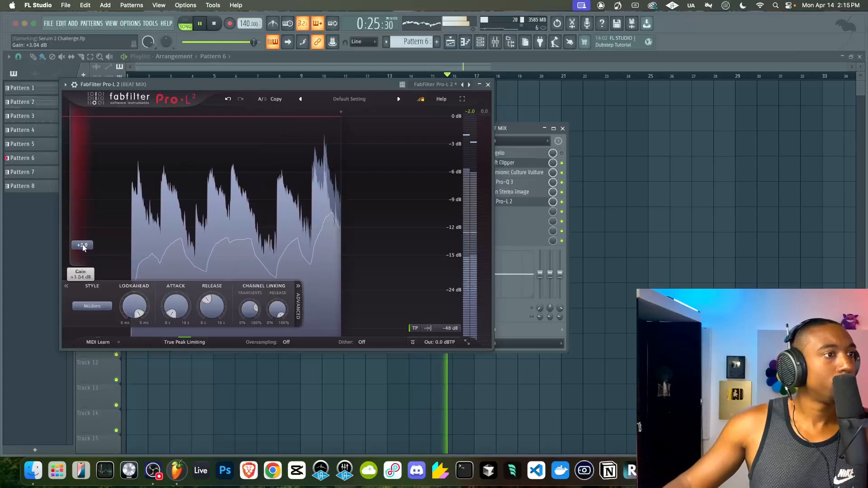
# Step: Close Pro-L 2 and open the sampler settings of the Serum 2 Challenge channel
pyautogui.click(487, 85)
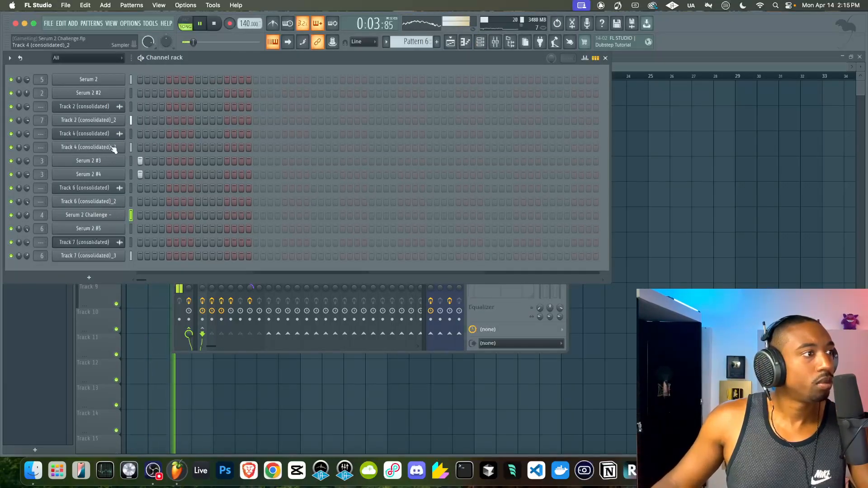
pyautogui.click(504, 309)
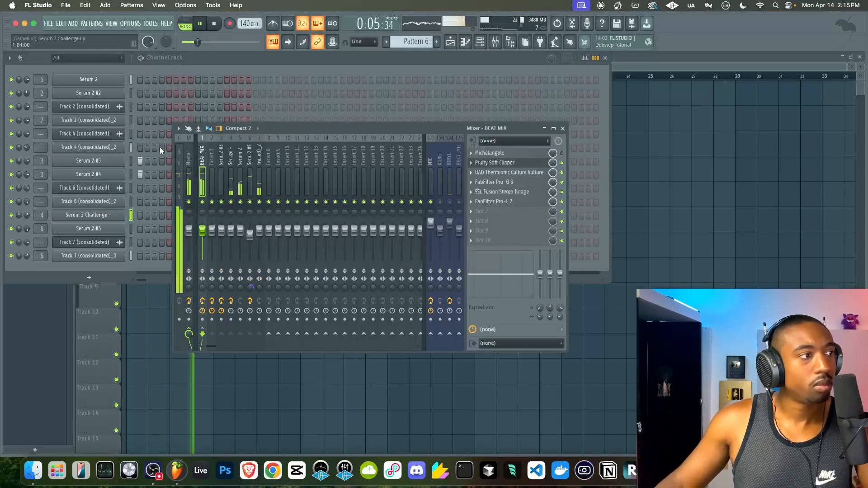
pyautogui.click(140, 189)
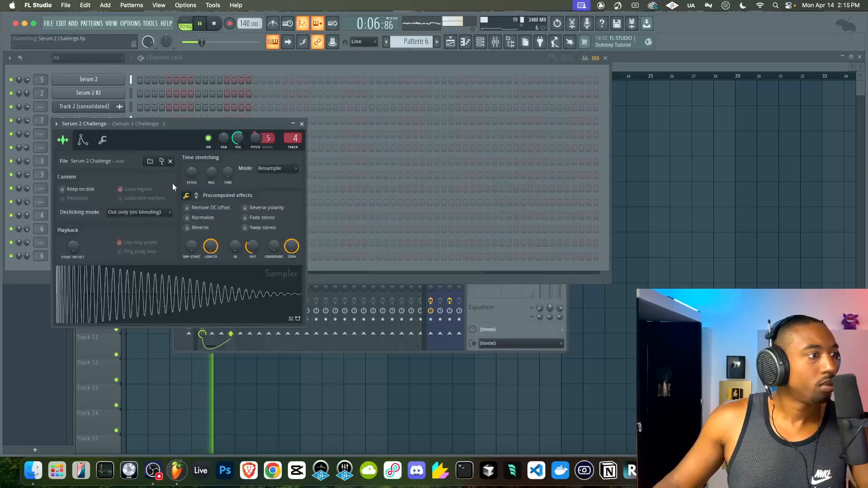
# Step: Show the sampler's precomputed effects and raise the sample's Boost to about 12%
pyautogui.click(196, 196)
pyautogui.rightClick(210, 214)
pyautogui.click(221, 219)
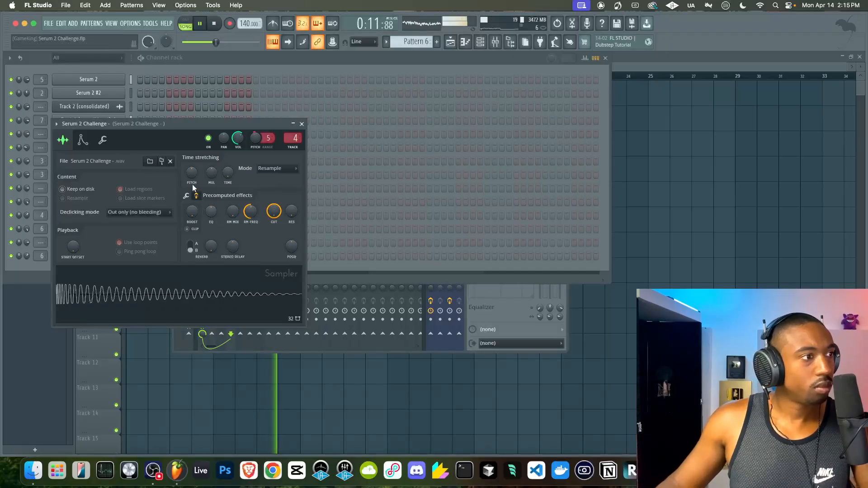
pyautogui.click(195, 195)
pyautogui.click(196, 195)
pyautogui.moveTo(197, 215); pyautogui.dragTo(196, 210)
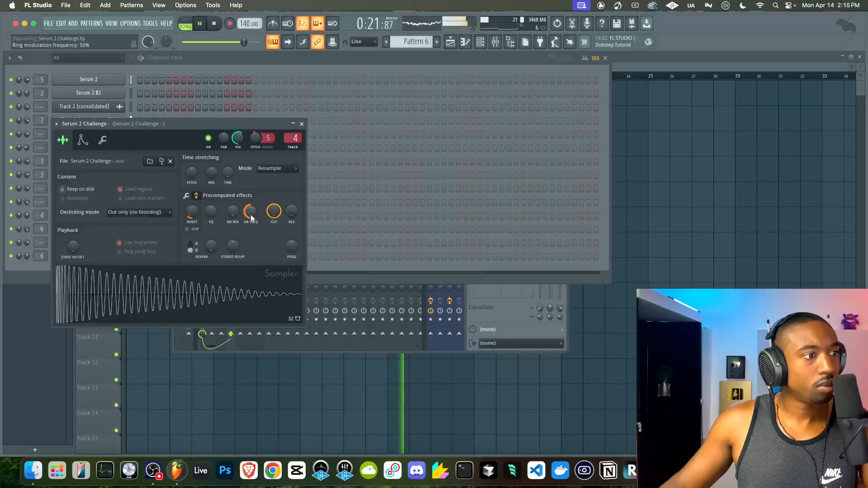
# Step: Try lower filter cutoffs down to about 36%, restore the cutoff to full, and set the sample's Boost to about 11%
pyautogui.moveTo(268, 218); pyautogui.dragTo(272, 214)
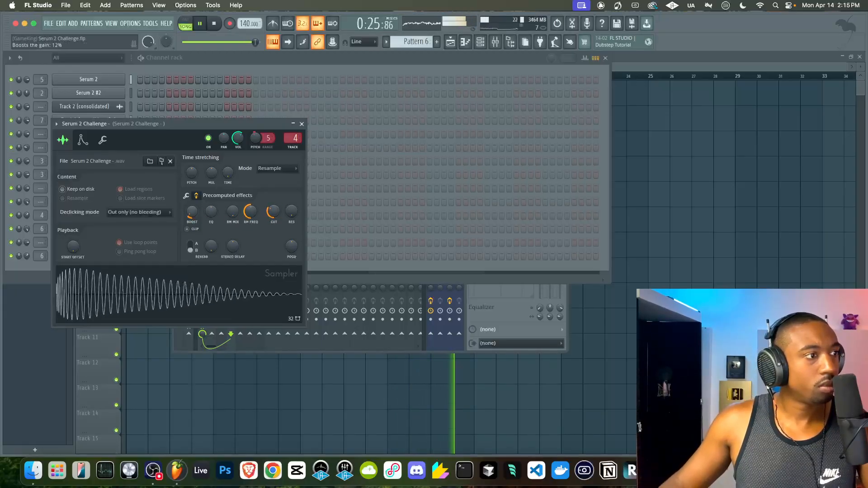
pyautogui.moveTo(199, 209); pyautogui.dragTo(196, 212)
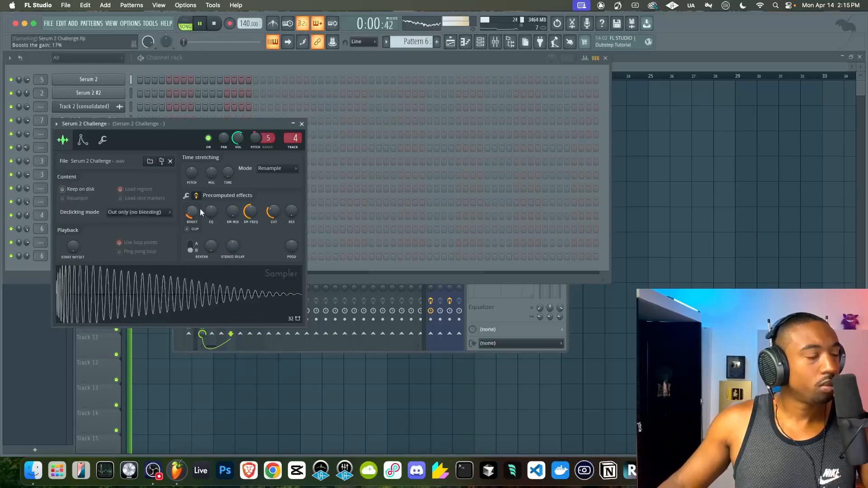
pyautogui.moveTo(271, 214); pyautogui.dragTo(271, 219)
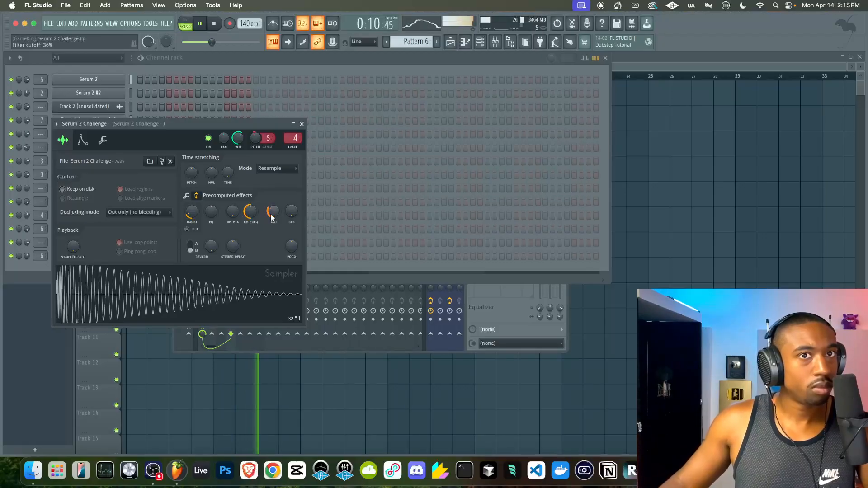
pyautogui.moveTo(271, 217); pyautogui.dragTo(273, 213)
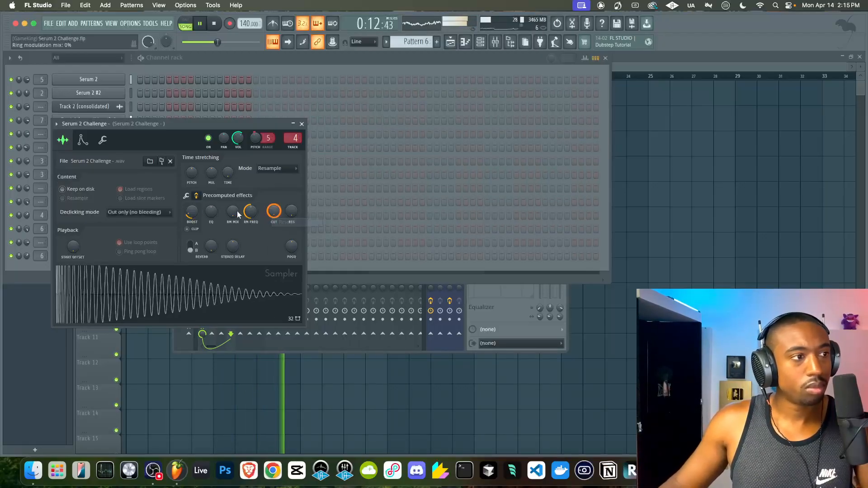
pyautogui.moveTo(192, 216); pyautogui.dragTo(191, 214)
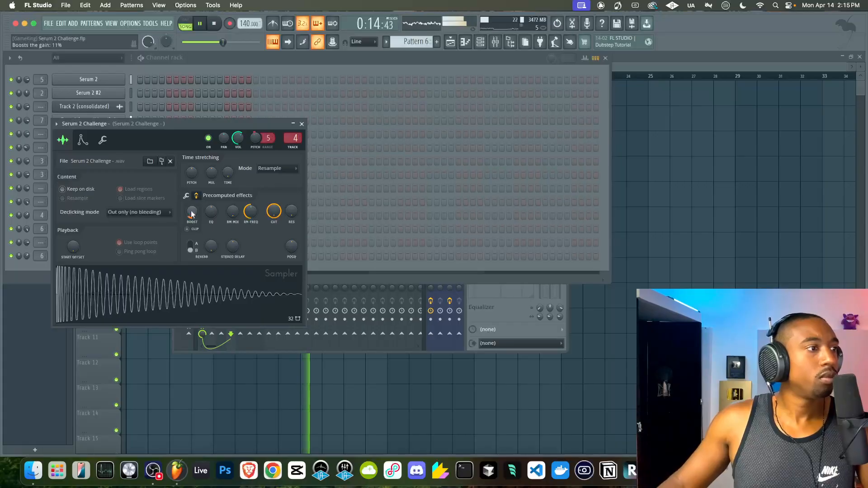
# Step: Reset the Serum 2 Challenge sample's quick fade-out and raise it to a slightly shorter fade than before
pyautogui.click(102, 140)
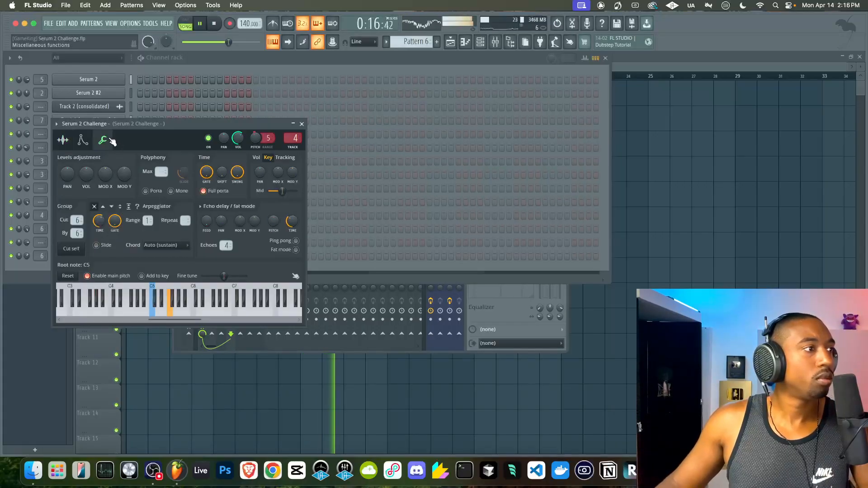
pyautogui.click(69, 140)
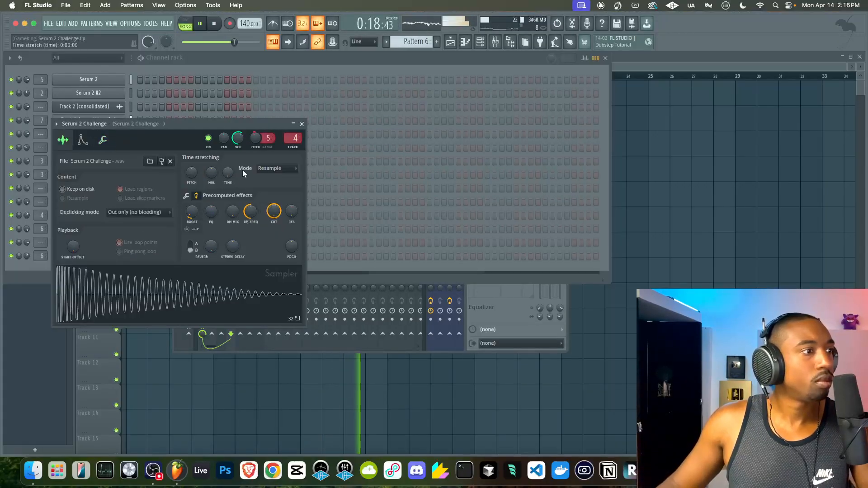
pyautogui.click(196, 196)
pyautogui.rightClick(252, 247)
pyautogui.click(264, 254)
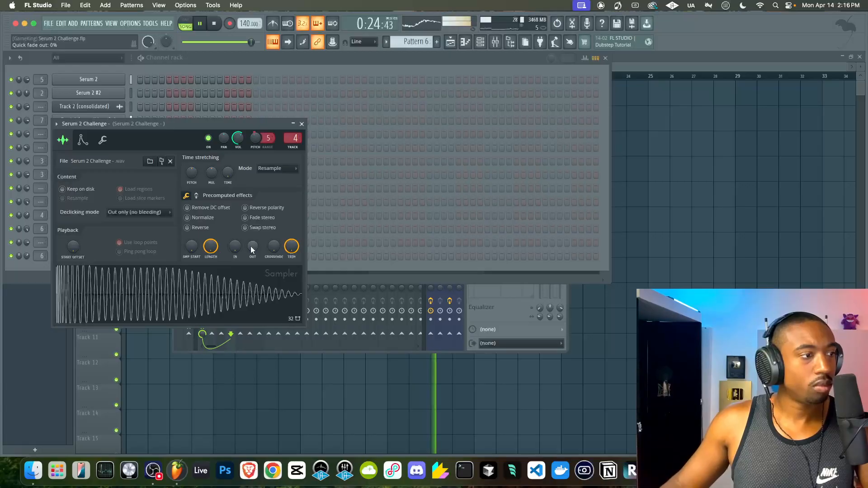
pyautogui.moveTo(251, 249); pyautogui.dragTo(252, 249)
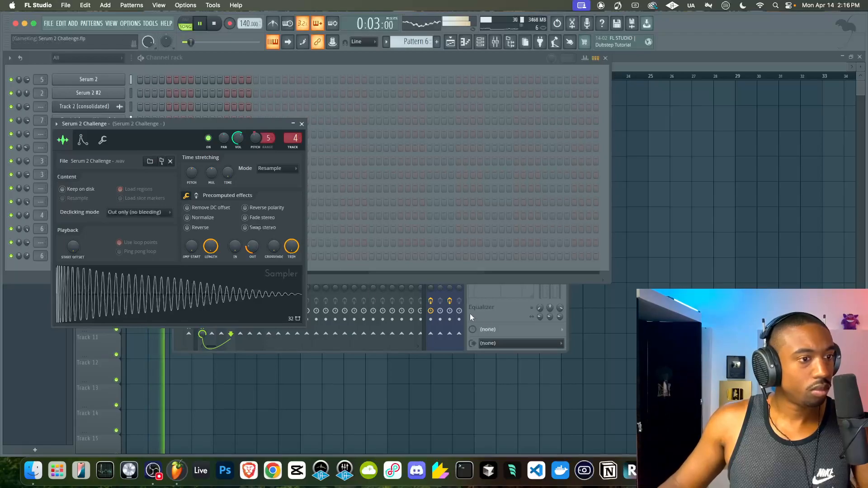
# Step: Bring the mixer up and lower the Serum 2 track's fader slightly
pyautogui.click(493, 311)
pyautogui.click(257, 189)
pyautogui.click(485, 171)
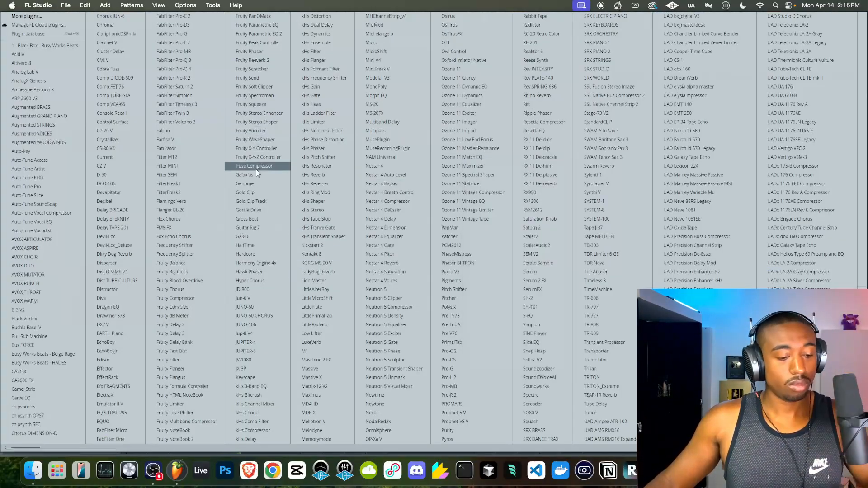
pyautogui.press('Escape')
pyautogui.click(241, 189)
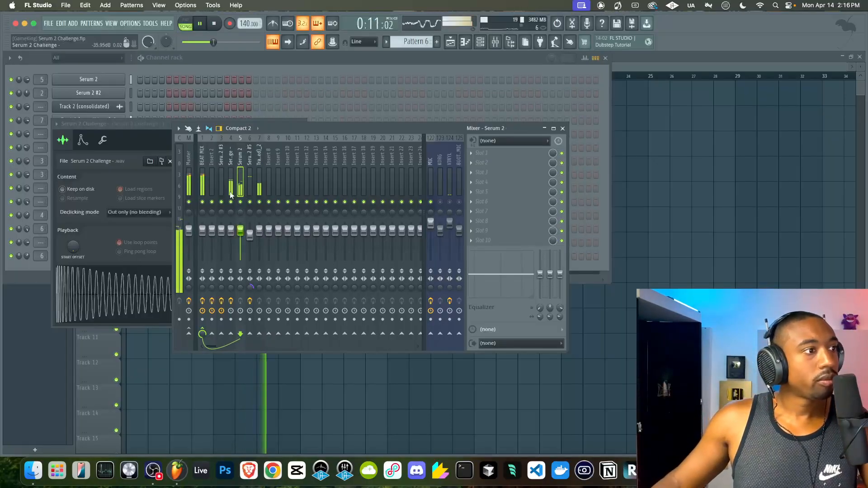
# Step: Check FabFilter Pro-L 2 on BEAT MIX, close it, and lower the BEAT MIX fader while playing the beat
pyautogui.click(204, 182)
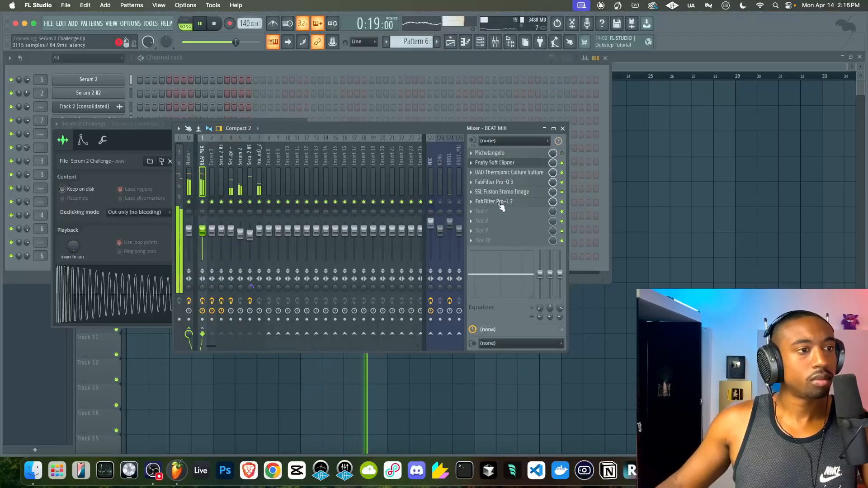
pyautogui.click(488, 201)
pyautogui.press('space')
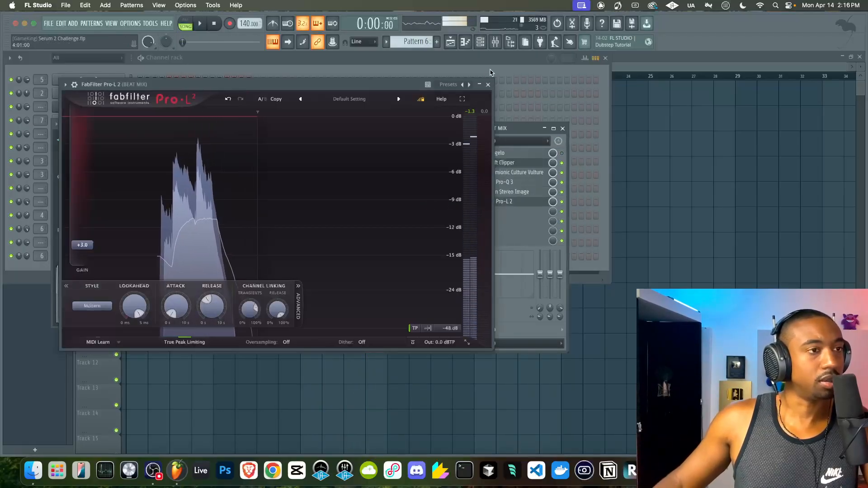
pyautogui.click(488, 85)
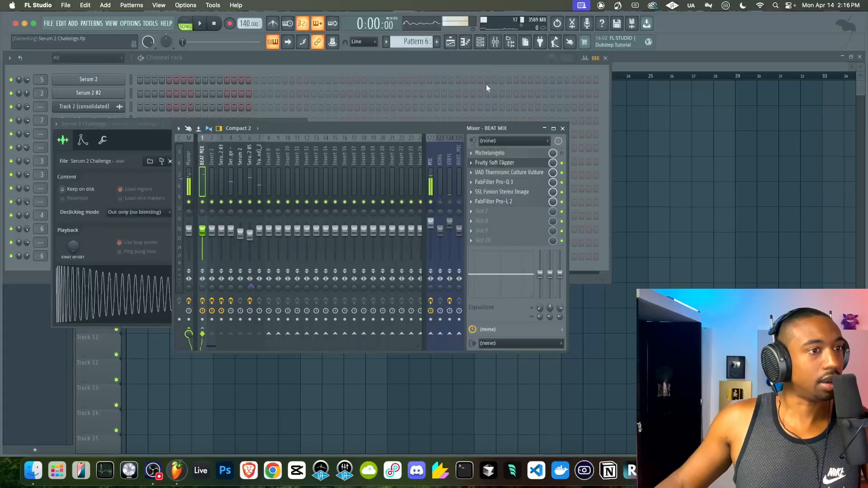
pyautogui.press('space')
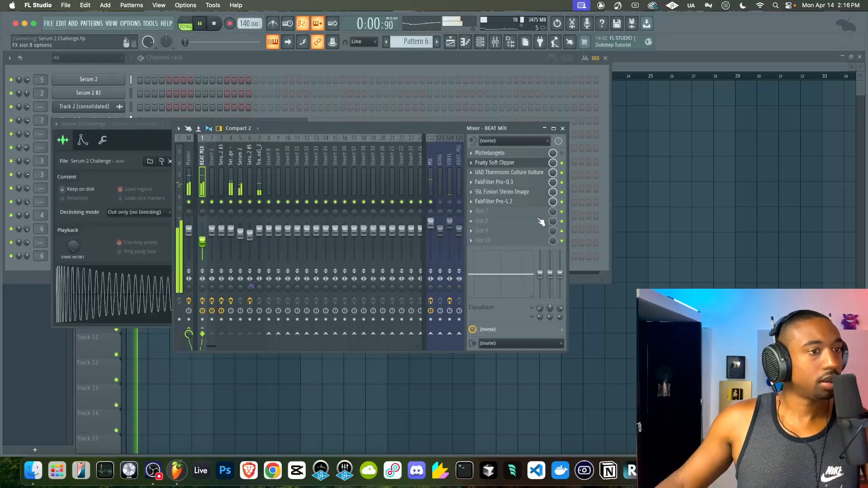
# Step: Raise Pro-L 2's gain on BEAT MIX to about 11 dB, recheck the limiting during playback, and close it
pyautogui.click(516, 202)
pyautogui.moveTo(90, 244); pyautogui.dragTo(91, 208)
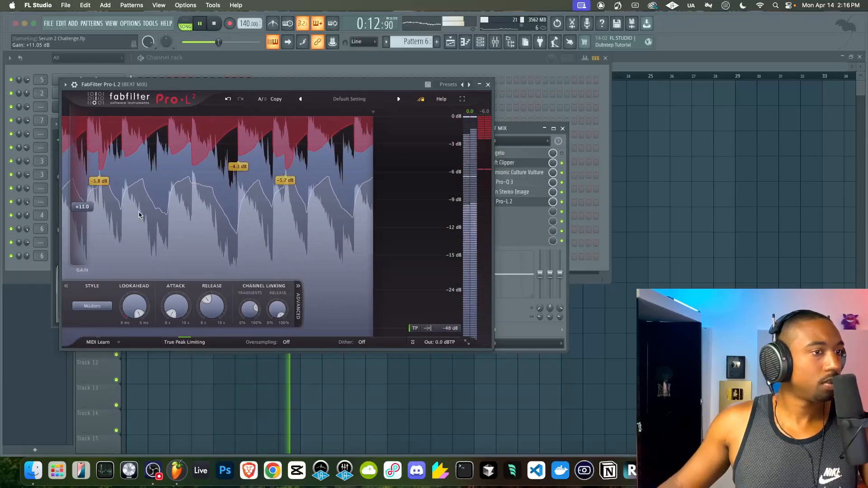
pyautogui.click(488, 85)
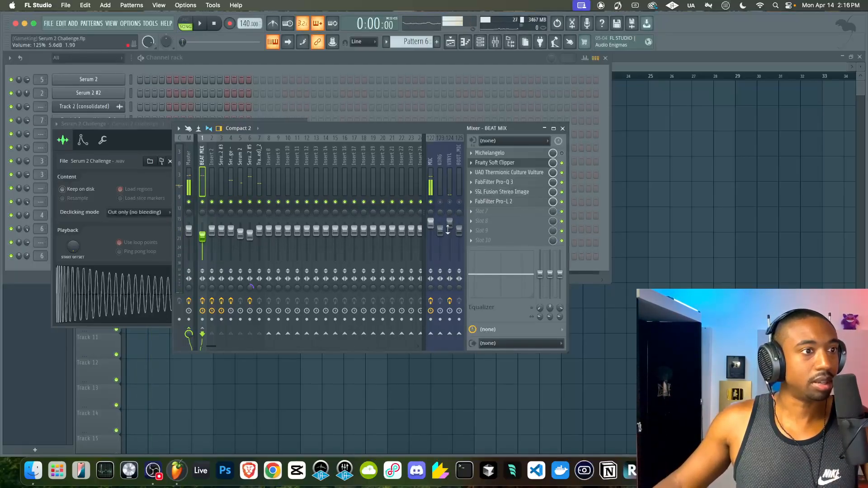
pyautogui.click(509, 201)
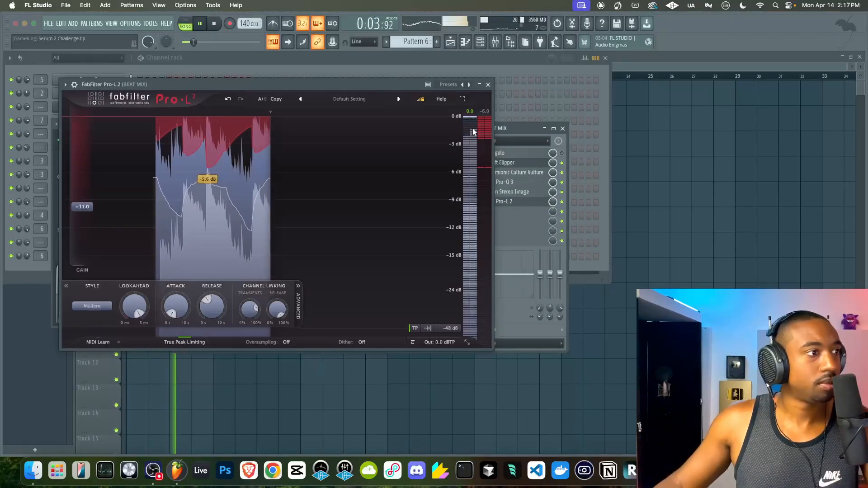
pyautogui.click(488, 84)
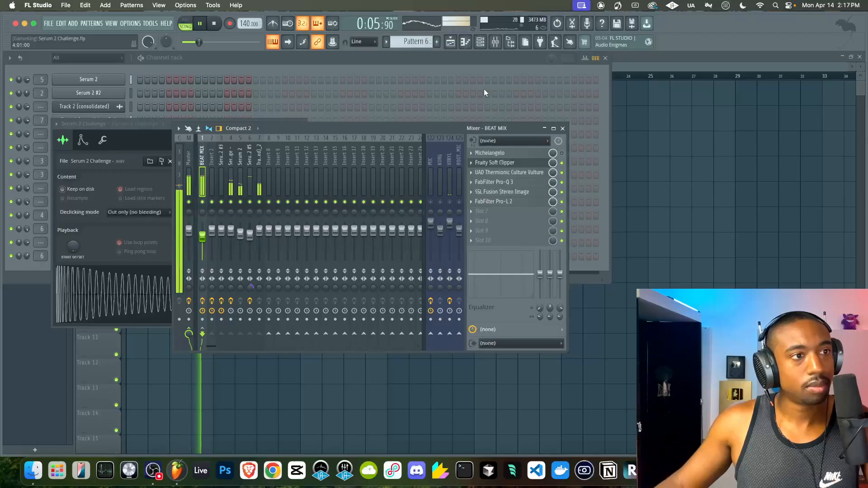
# Step: Set Culture Vulture's Mix on BEAT MIX to about 68%, close it, and stop playback with the MIC track unmuted
pyautogui.click(506, 172)
pyautogui.moveTo(253, 156); pyautogui.dragTo(253, 190)
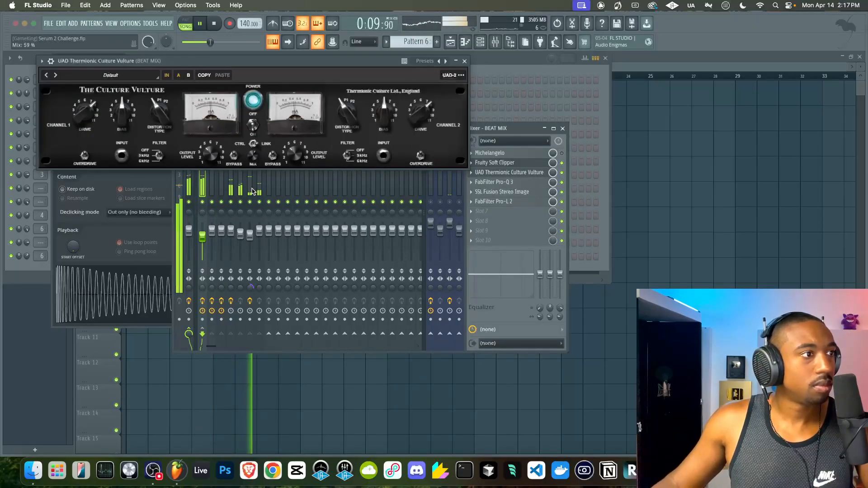
pyautogui.moveTo(253, 158); pyautogui.dragTo(253, 155)
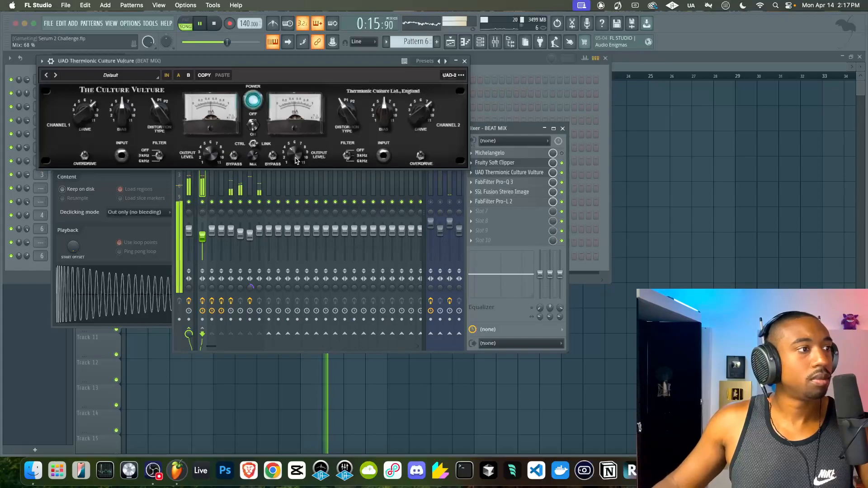
pyautogui.click(464, 60)
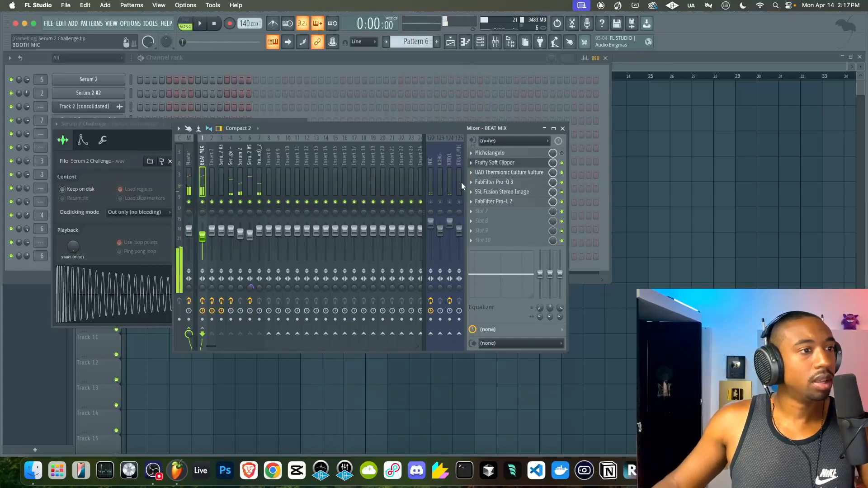
pyautogui.press('space')
pyautogui.click(431, 202)
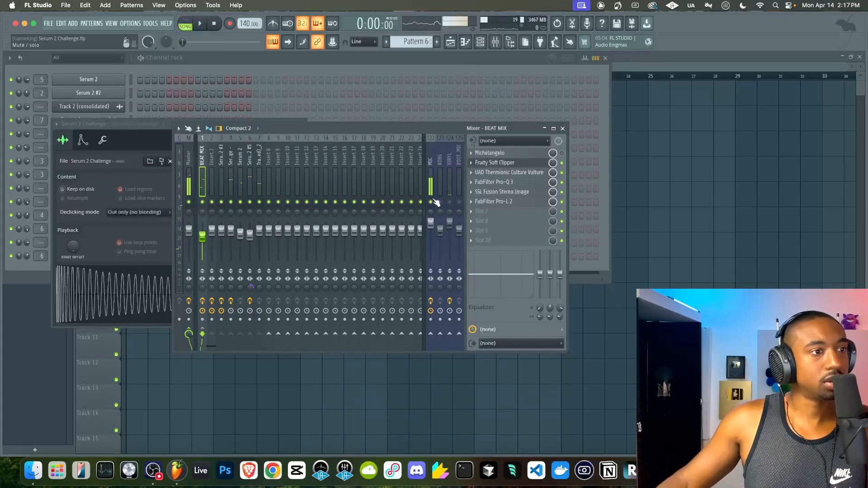
# Step: Compare the BEAT MIX sound with FabFilter Pro-Q 3 bypassed and enabled during playback
pyautogui.click(497, 182)
pyautogui.press('space')
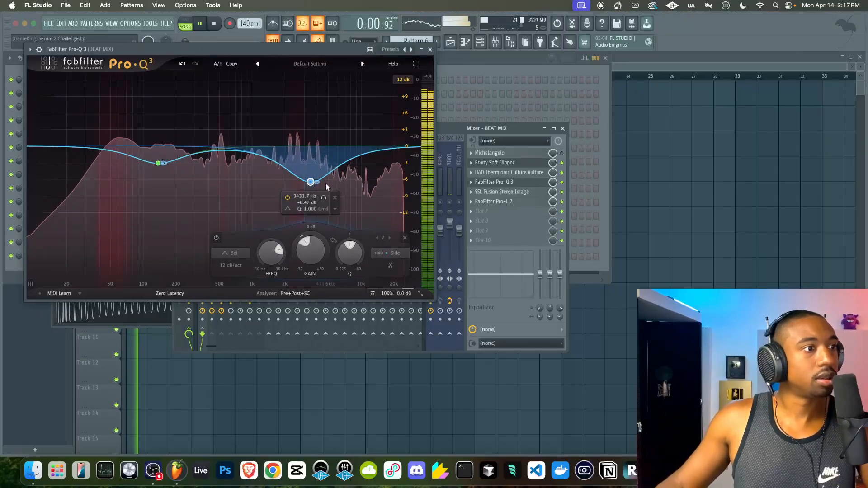
pyautogui.click(561, 182)
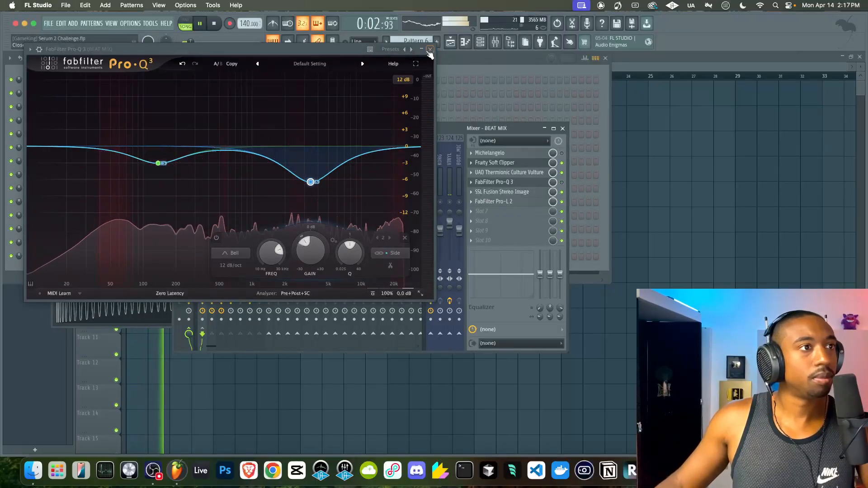
pyautogui.click(561, 182)
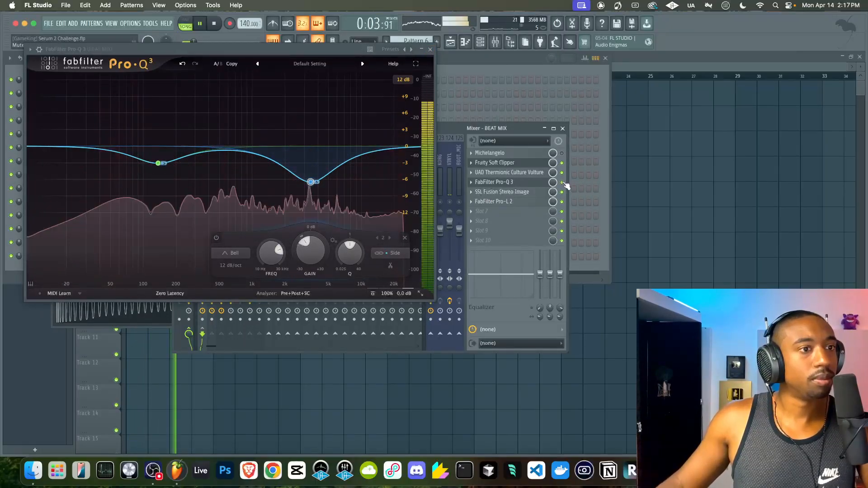
pyautogui.click(430, 50)
# Step: Try the Pad - Black Padther preset on the Serum 2 channel, go back to Pad - 70s Couch, and close Serum 2
pyautogui.click(111, 80)
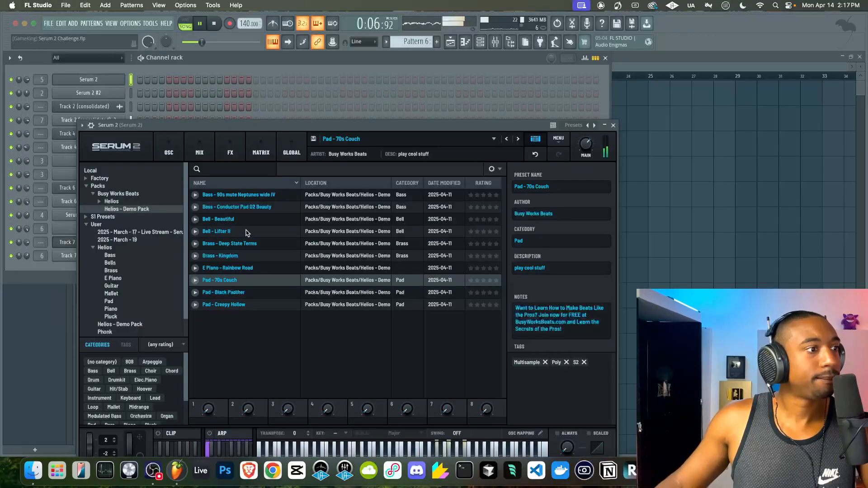
pyautogui.click(232, 292)
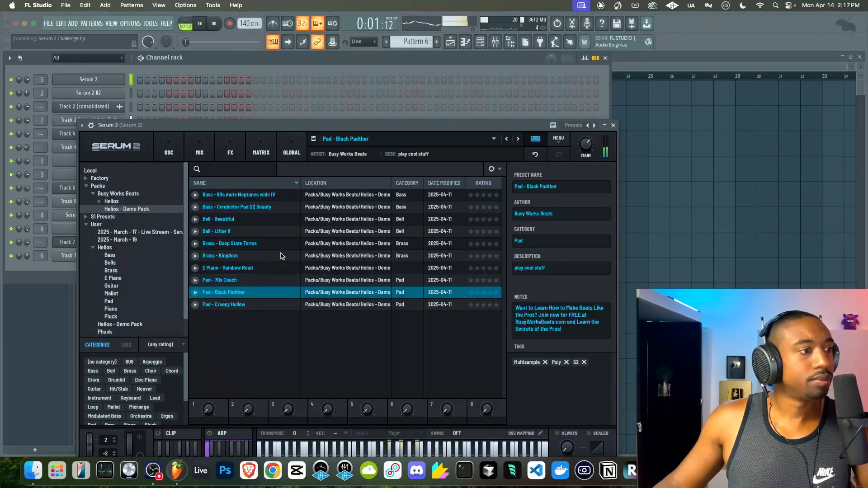
pyautogui.press('space')
pyautogui.click(260, 281)
pyautogui.click(614, 125)
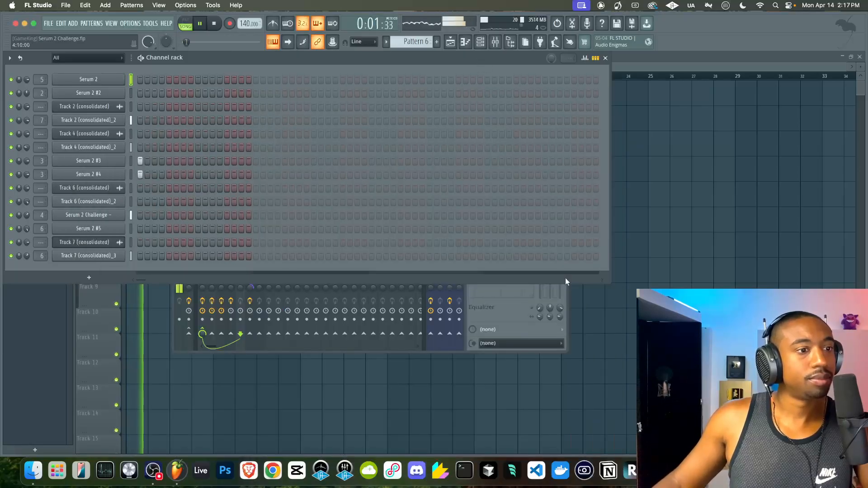
# Step: Stop playback and return to the playlist arrangement
pyautogui.click(507, 312)
pyautogui.press('space')
pyautogui.press('F5')
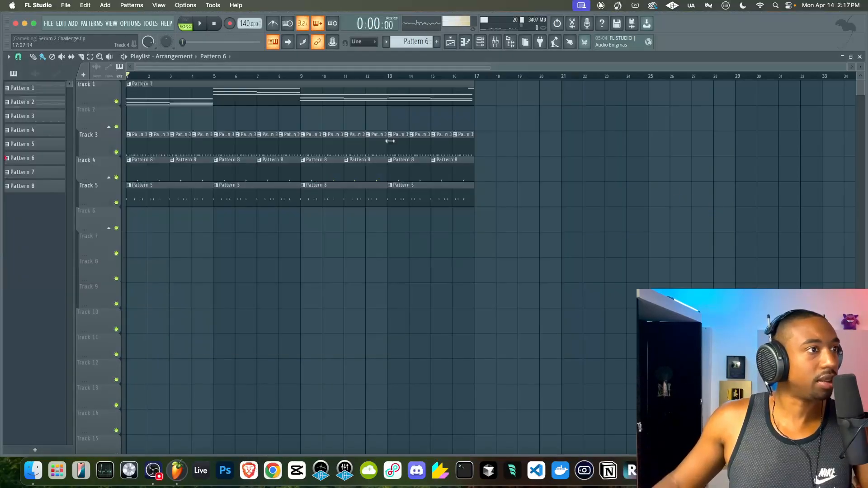
# Step: Copy the lowest A4 notes in bars 1 to 4 of Pattern 2's Serum 2 piano roll down one octave to A3
pyautogui.doubleClick(228, 90)
pyautogui.click(495, 42)
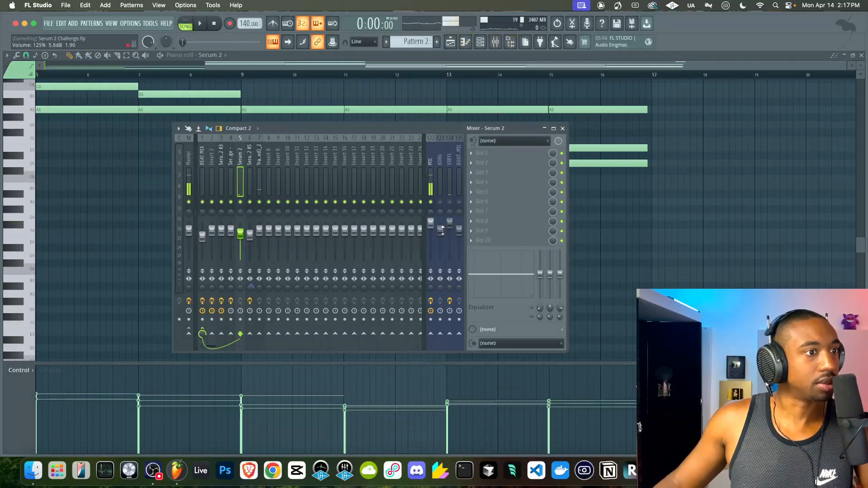
pyautogui.press('space')
pyautogui.press('F9')
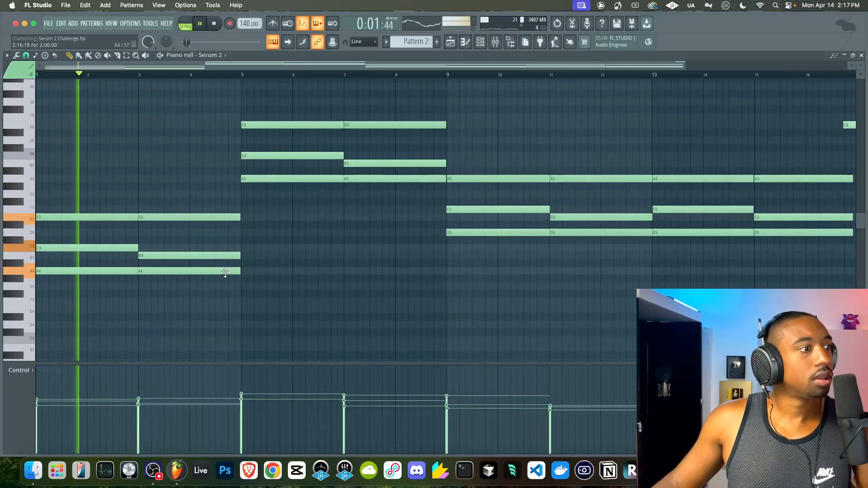
pyautogui.moveTo(234, 271); pyautogui.dragTo(88, 247)
pyautogui.press('space')
pyautogui.press('super+Down')
pyautogui.press('space')
pyautogui.scroll(-3, 87, 247)
# Step: Add another copy of the low notes at A2 and repeat both low octaves across bars 5 to 8
pyautogui.moveTo(211, 264); pyautogui.dragTo(63, 259)
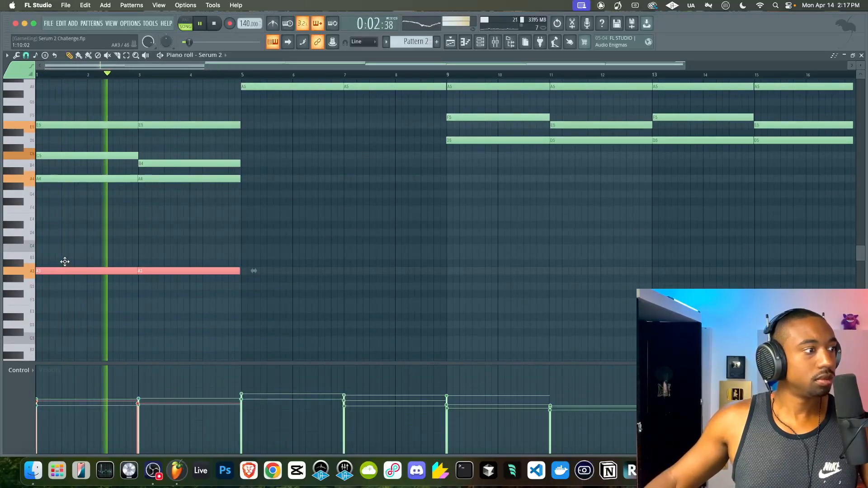
pyautogui.press('space')
pyautogui.press('super+Down')
pyautogui.press('space')
pyautogui.moveTo(297, 253); pyautogui.dragTo(53, 352)
pyautogui.press('super+b')
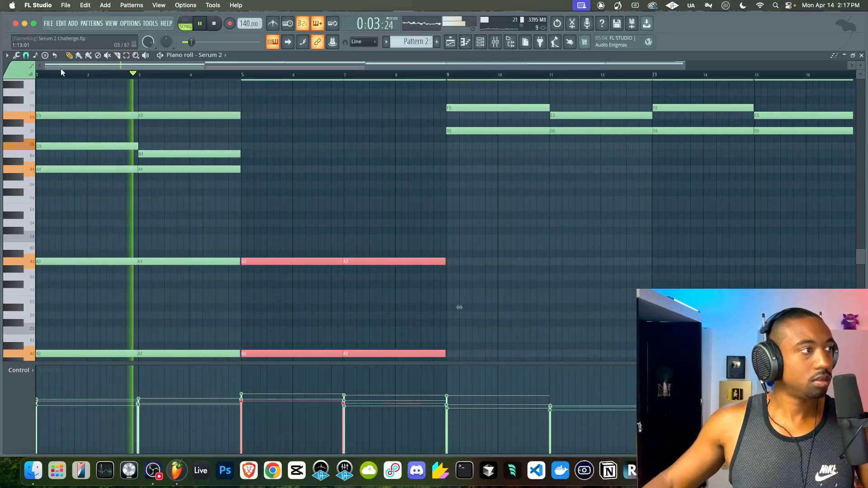
# Step: Set the piano roll's snap to 1/2 beat and extend the low notes into the section from bar 9
pyautogui.click(29, 57)
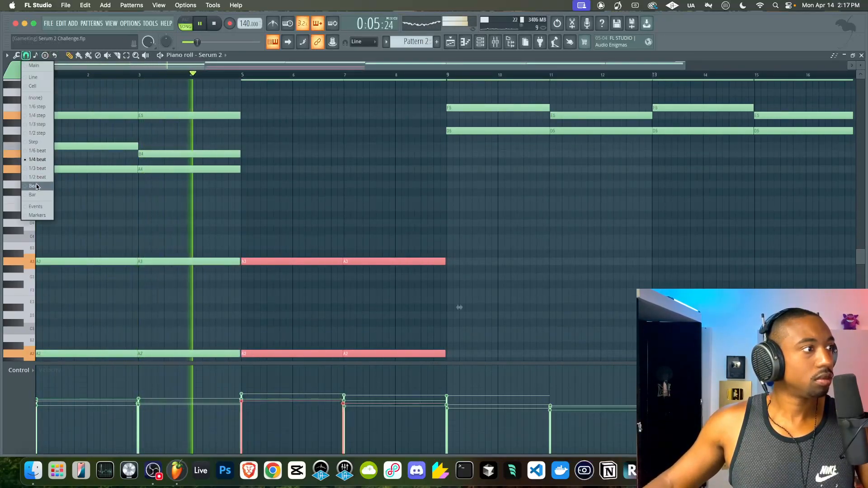
pyautogui.click(38, 178)
pyautogui.moveTo(387, 226); pyautogui.dragTo(469, 323)
# Step: Add FabFilter Pro-Q 3 to the first effect slot of the Serum 2 mixer track
pyautogui.click(450, 42)
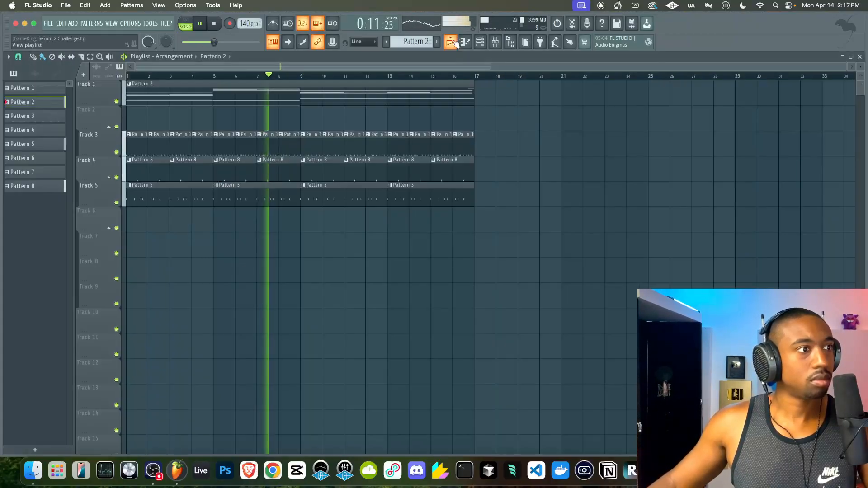
pyautogui.click(482, 44)
pyautogui.click(495, 43)
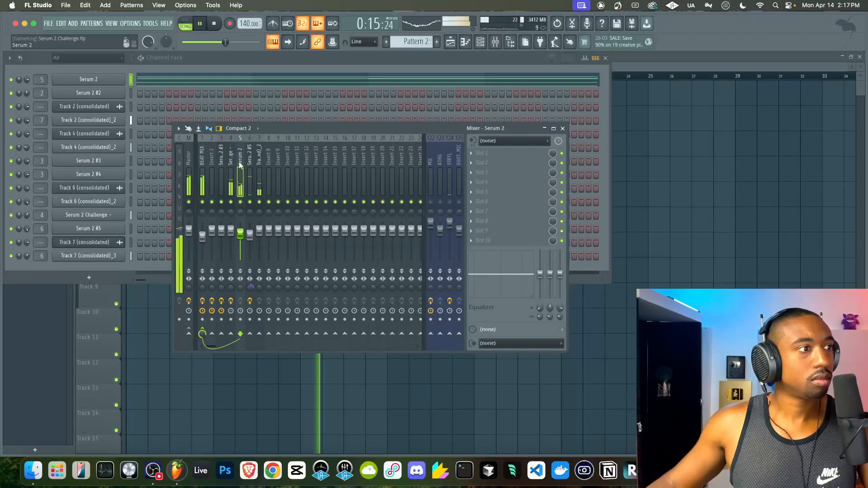
pyautogui.click(490, 155)
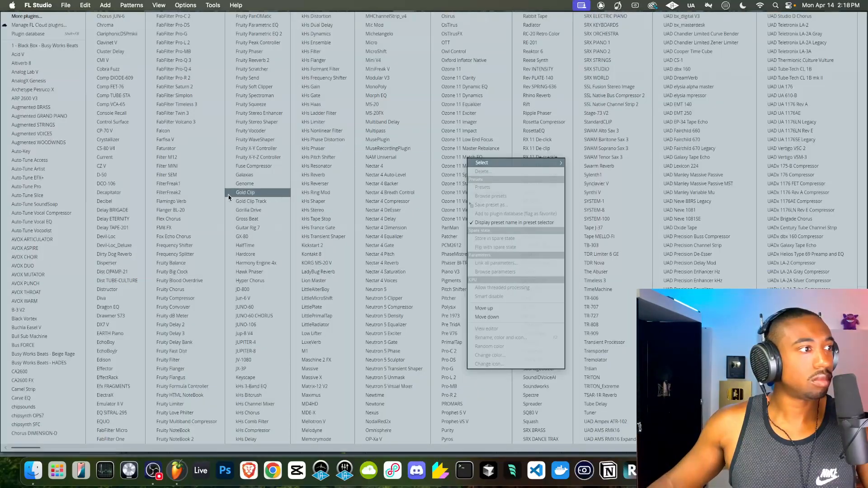
pyautogui.click(202, 64)
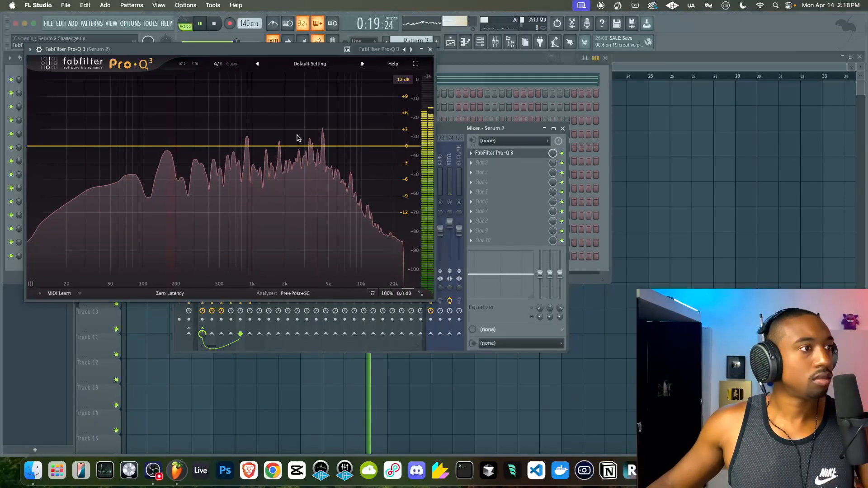
pyautogui.moveTo(463, 138); pyautogui.dragTo(534, 138)
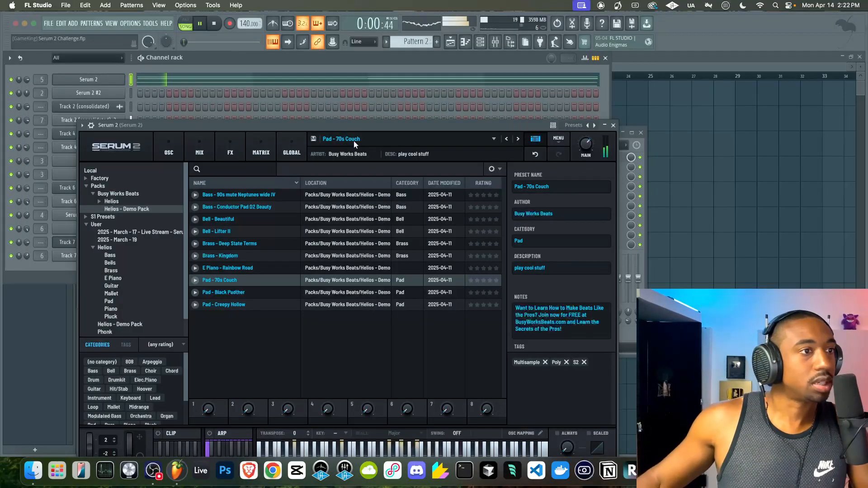
# Step: Load the Bass - Conductor Pad D2 Beauty preset on the Serum 2 channel and close the synth
pyautogui.click(613, 126)
pyautogui.click(614, 131)
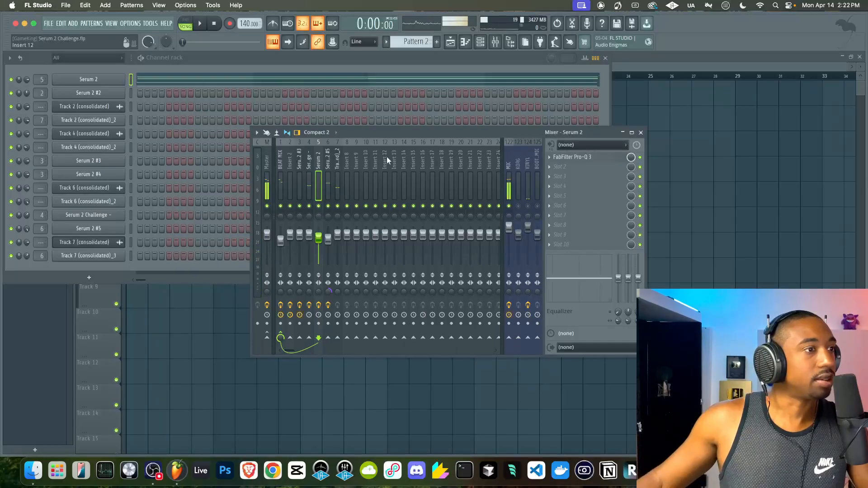
pyautogui.click(69, 78)
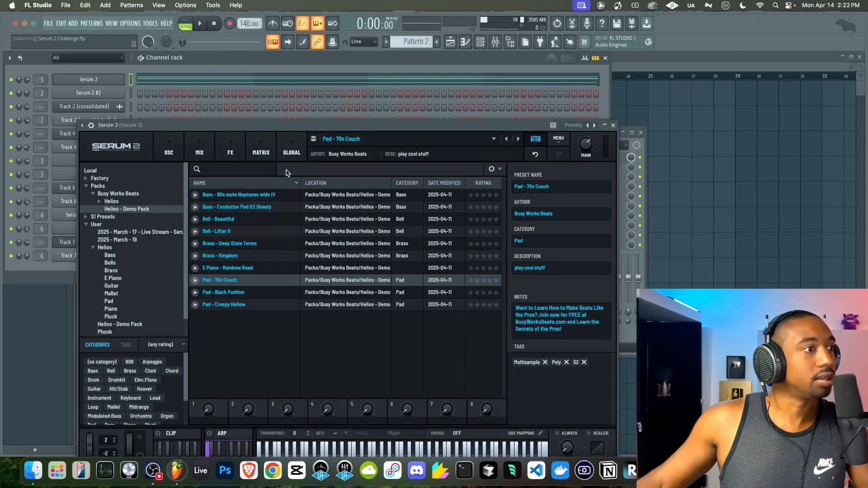
pyautogui.click(288, 206)
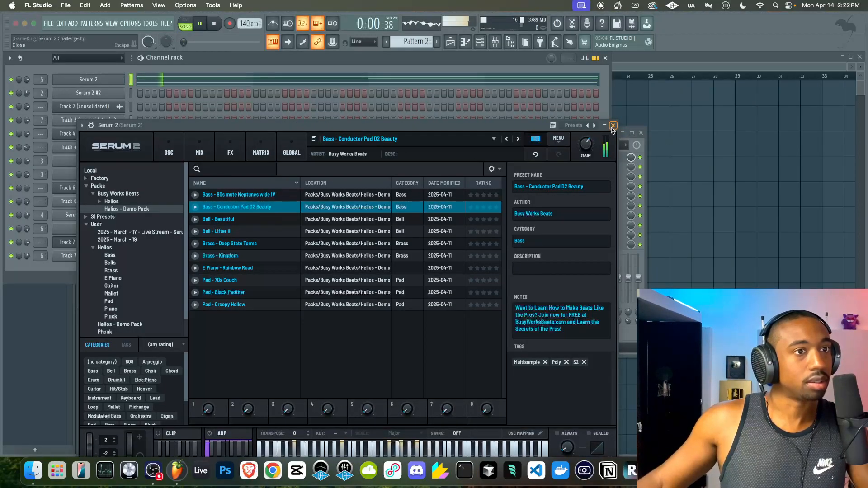
pyautogui.click(612, 125)
pyautogui.click(635, 151)
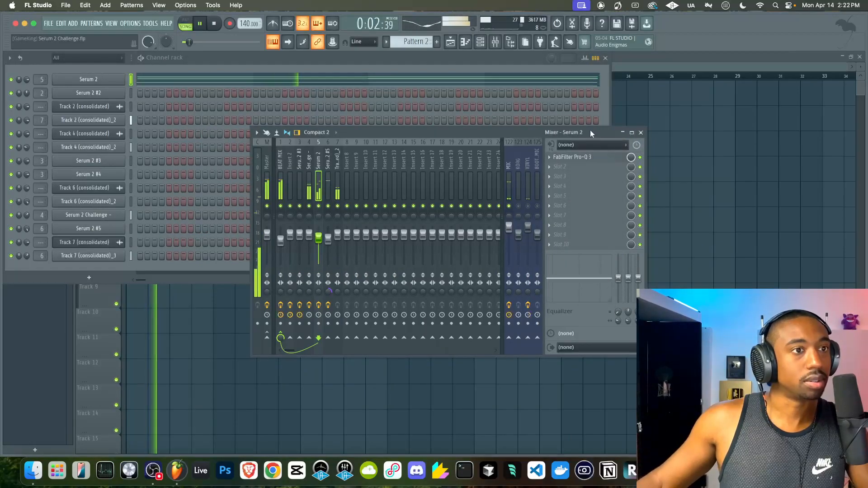
pyautogui.moveTo(590, 131); pyautogui.dragTo(699, 138)
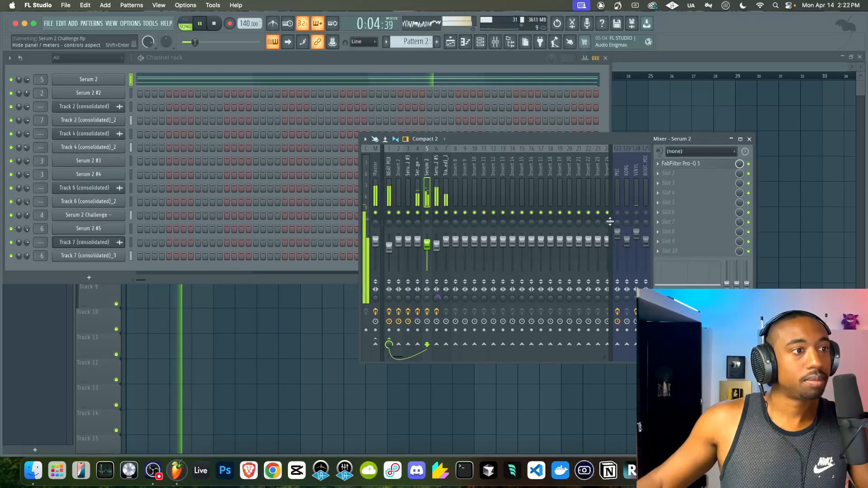
# Step: Set UAD Thermionic Culture Vulture's Mix on the BEAT MIX track to about 54% and close it
pyautogui.click(392, 186)
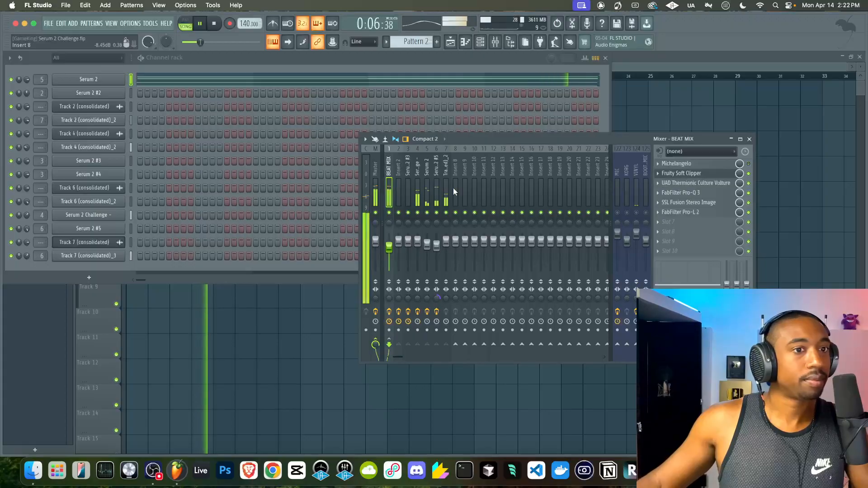
pyautogui.click(723, 183)
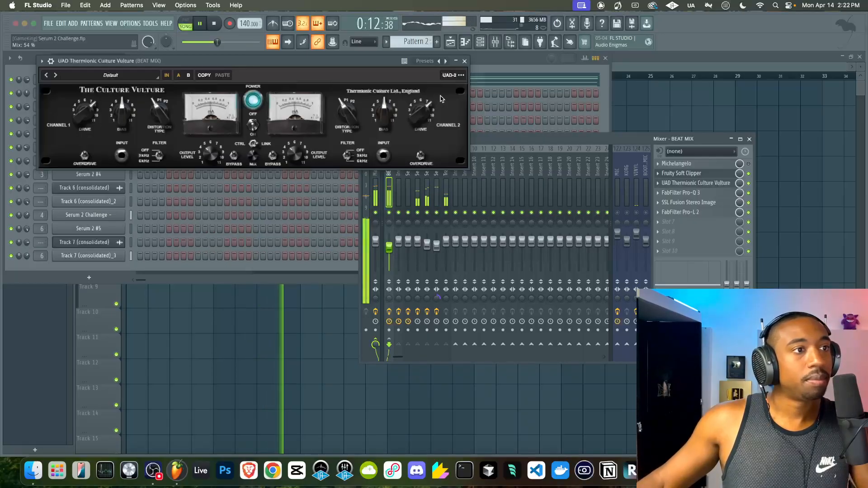
pyautogui.click(464, 60)
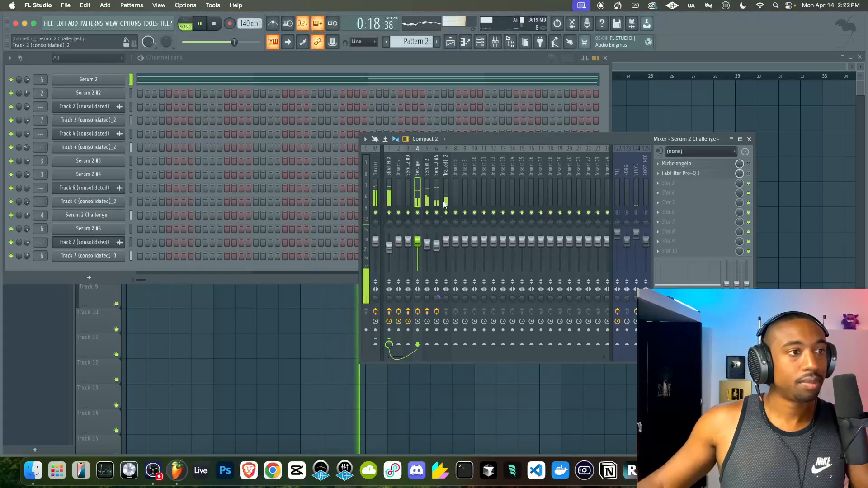
# Step: Lower the Track 2 (consolidated)_2 mixer fader and set its sampler channel's filter type to HP
pyautogui.moveTo(446, 240); pyautogui.dragTo(446, 252)
pyautogui.click(679, 165)
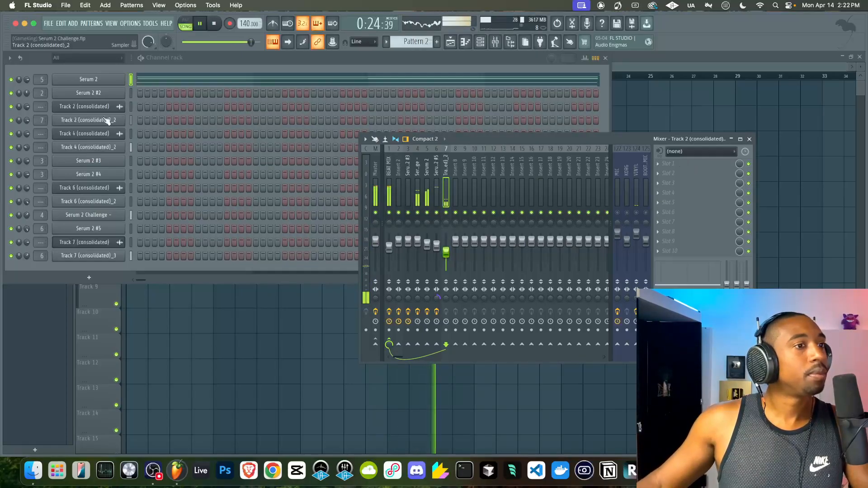
pyautogui.click(122, 120)
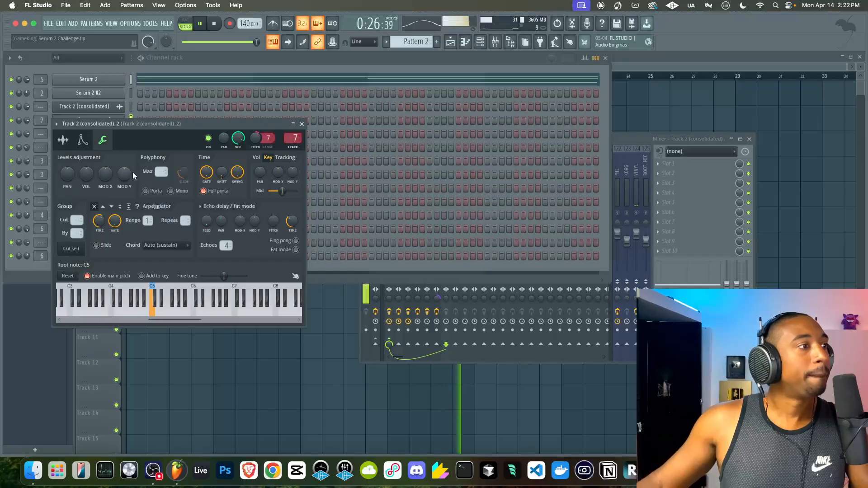
pyautogui.click(77, 141)
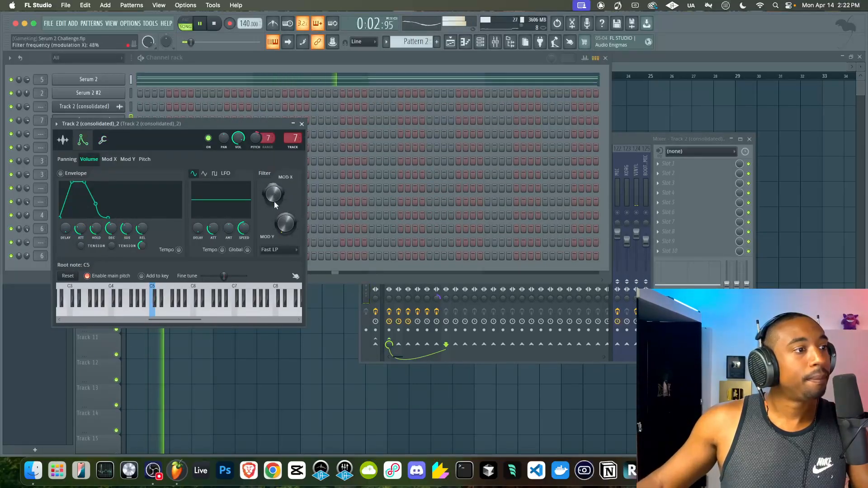
pyautogui.click(273, 250)
pyautogui.click(273, 288)
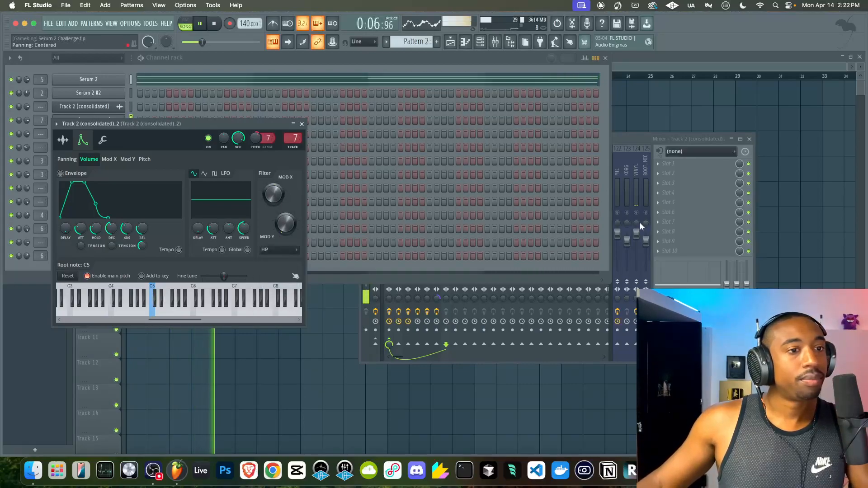
# Step: Set the Track 2 (consolidated)_2 sampler's volume multiplier to about 128%, adjust its Mod X level, and close the sampler
pyautogui.click(624, 216)
pyautogui.press('space')
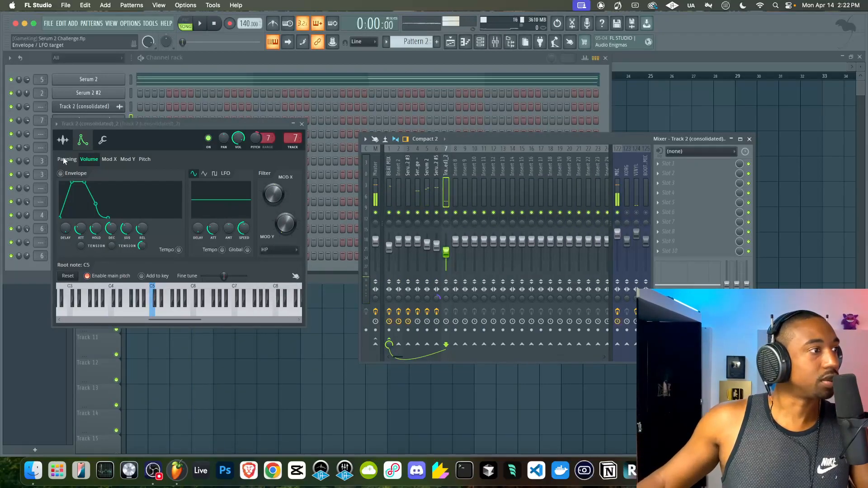
pyautogui.click(103, 140)
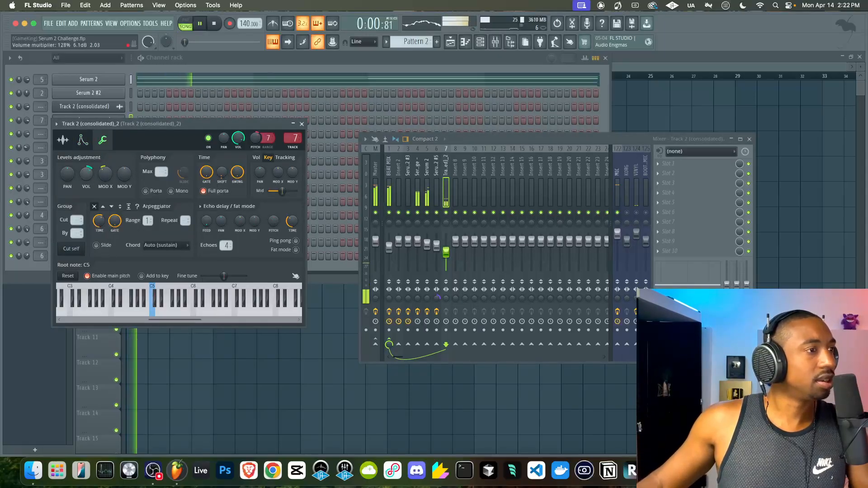
pyautogui.click(68, 141)
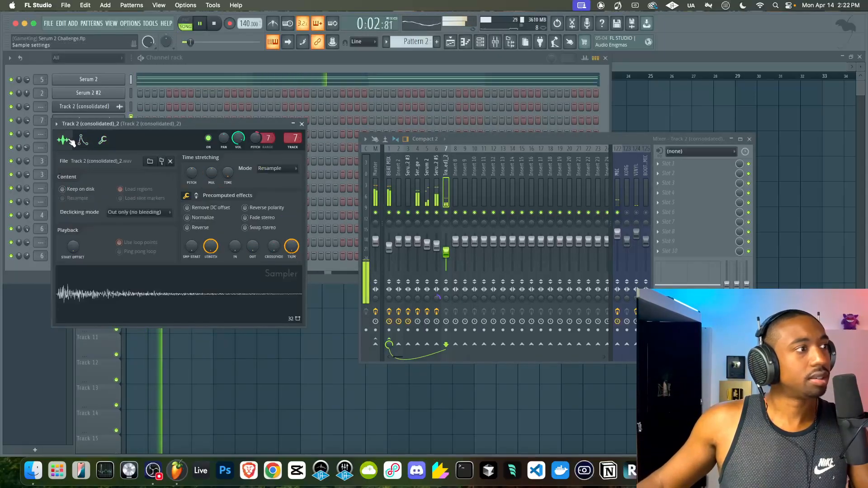
pyautogui.click(302, 123)
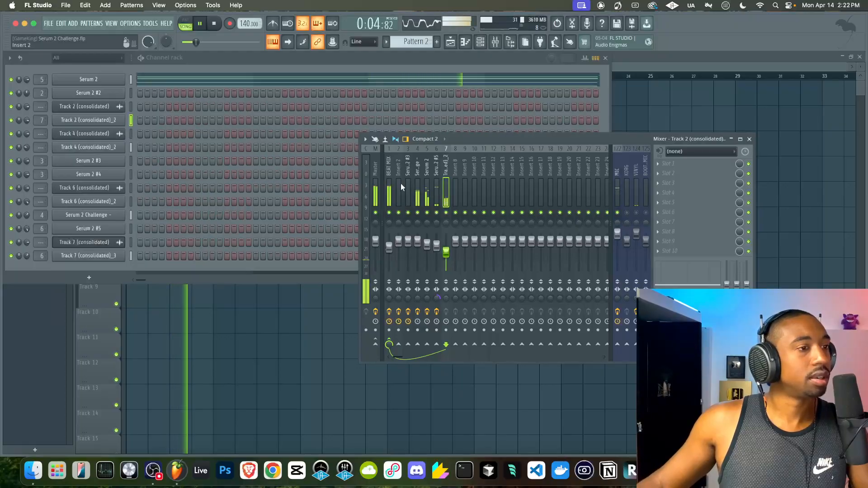
# Step: Lower the Serum 2 mixer track's volume to about 84% (-3.7 dB) and restart playback with the Serum 2 Challenge track selected
pyautogui.click(426, 244)
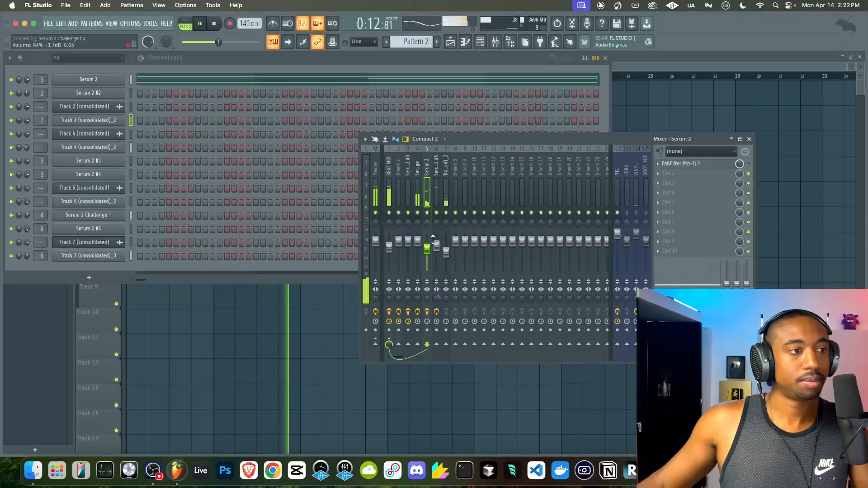
pyautogui.click(418, 186)
pyautogui.press('space')
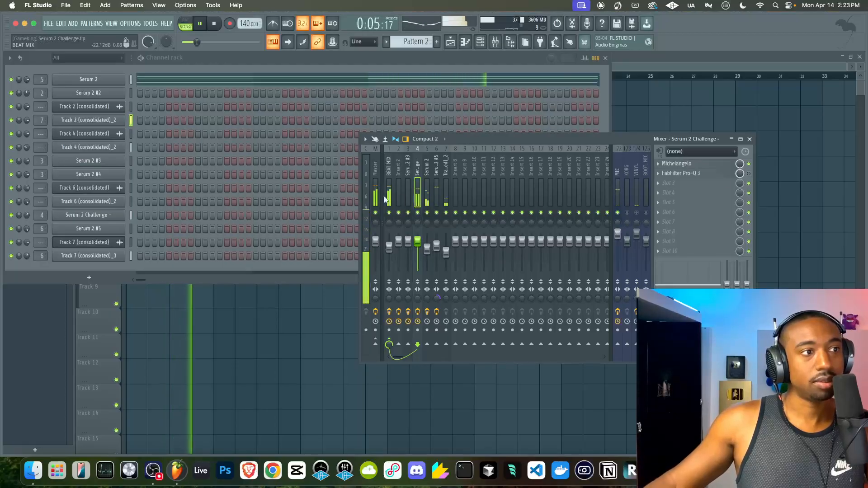
# Step: Lower Fruity Soft Clipper's threshold on BEAT MIX, move it below UAD Thermionic Culture Vulture, and switch it off
pyautogui.click(389, 172)
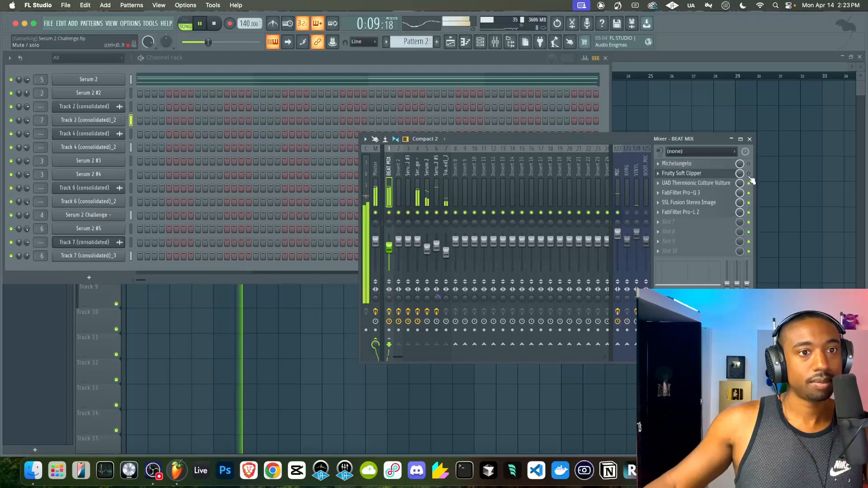
pyautogui.click(705, 174)
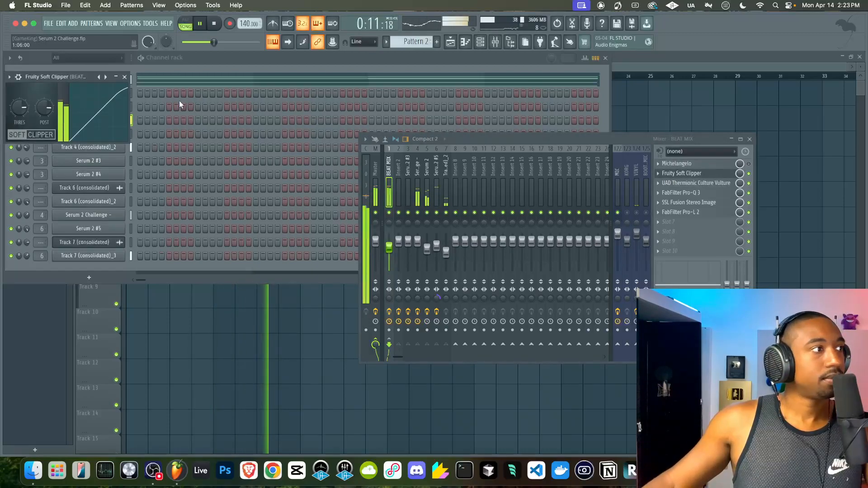
pyautogui.moveTo(16, 109); pyautogui.dragTo(19, 109)
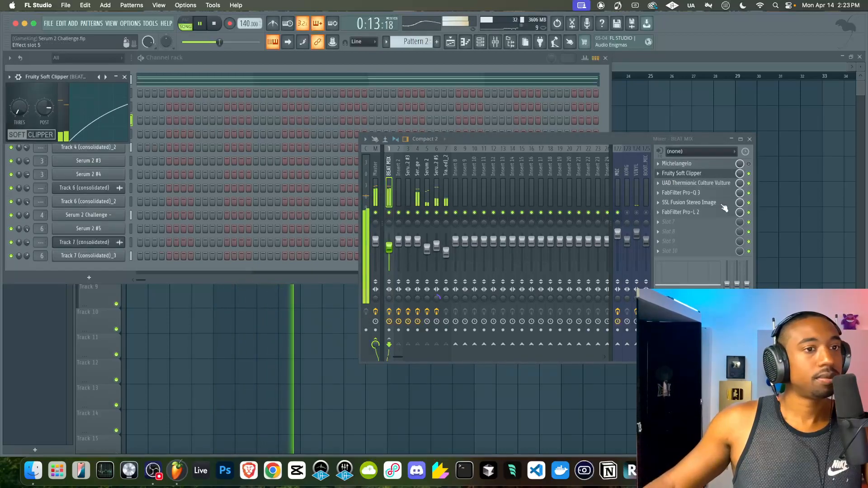
pyautogui.moveTo(715, 175); pyautogui.dragTo(715, 186)
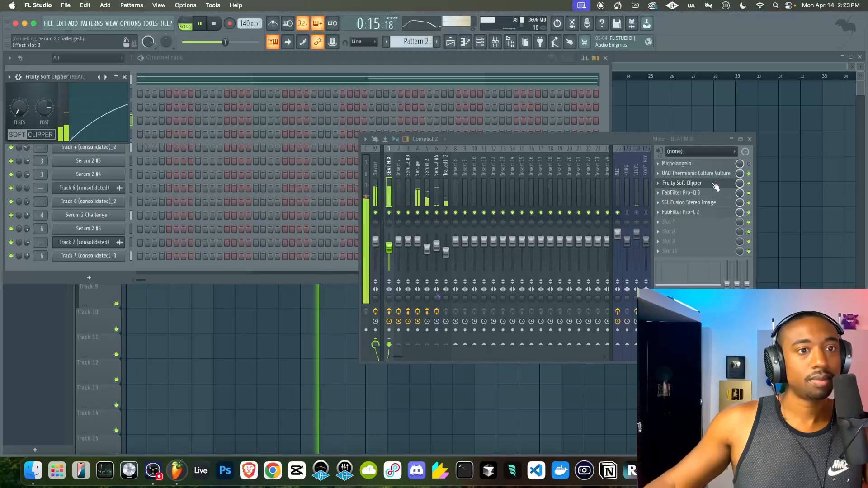
pyautogui.click(748, 183)
# Step: Adjust the Space amount in BEAT MIX's SSL Fusion Stereo Image and set its Width to about 3.0 dB
pyautogui.click(716, 207)
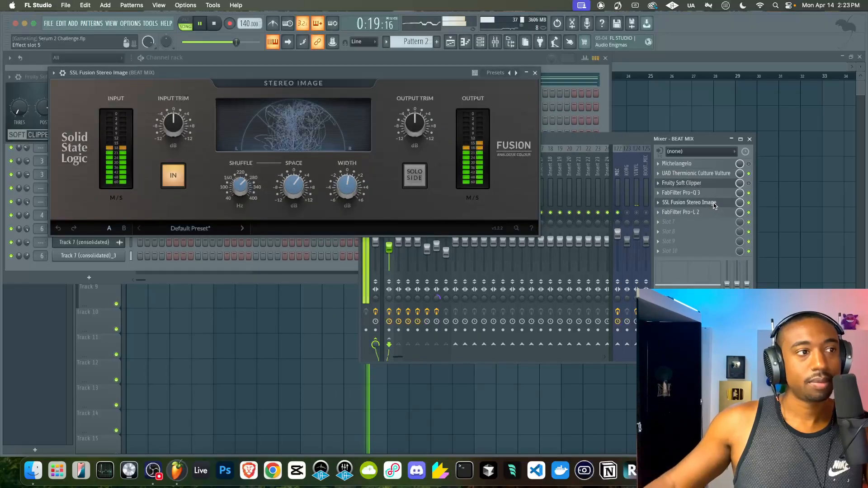
pyautogui.moveTo(334, 220); pyautogui.dragTo(333, 212)
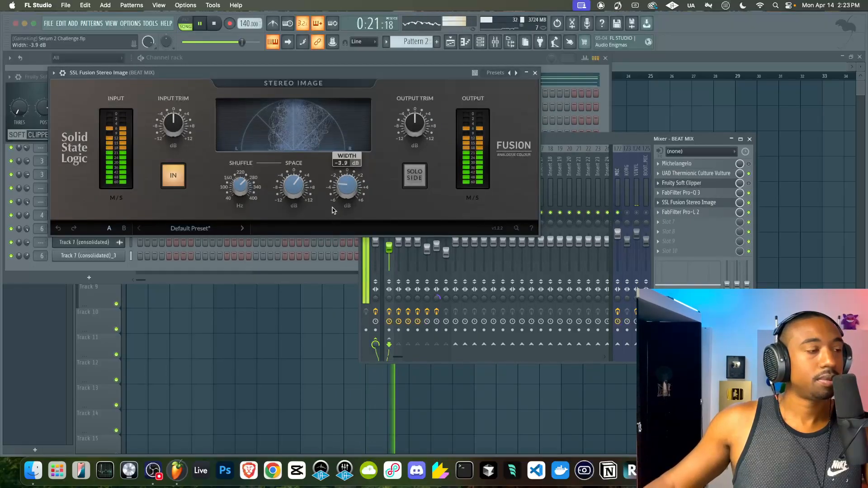
pyautogui.moveTo(296, 189); pyautogui.dragTo(296, 203)
pyautogui.moveTo(342, 190); pyautogui.dragTo(342, 188)
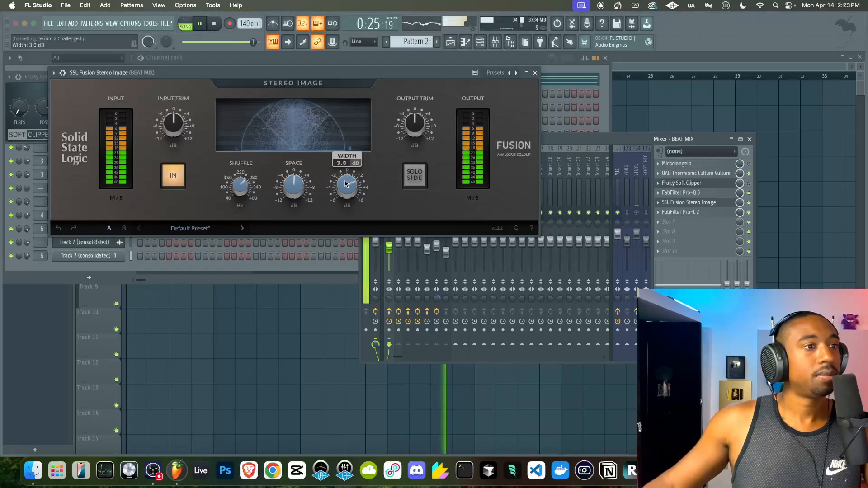
# Step: Close SSL Fusion Stereo Image and delete the first two Pattern 5 clips from Track 5 in the playlist
pyautogui.click(536, 73)
pyautogui.click(649, 116)
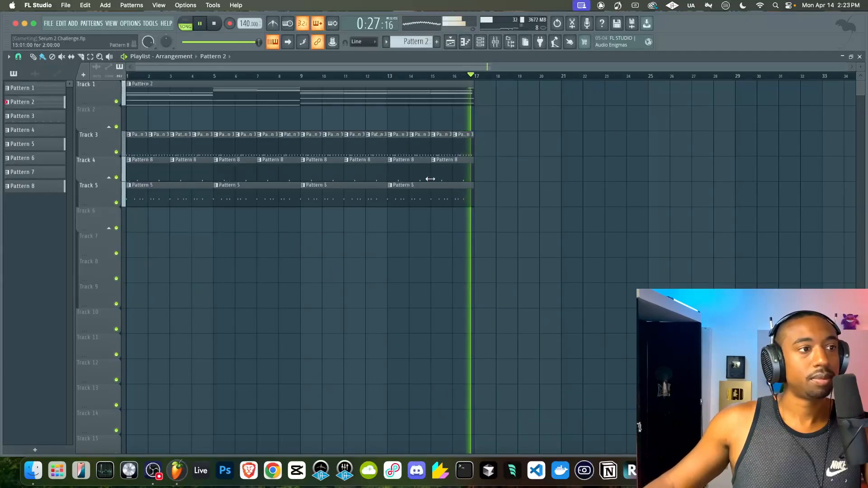
pyautogui.rightClick(177, 191)
pyautogui.rightClick(238, 199)
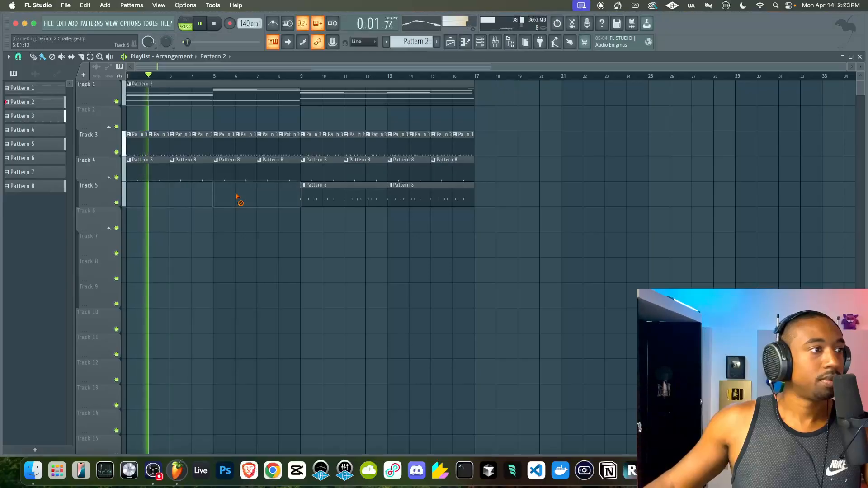
# Step: Lower the Serum 2 mixer track's volume slightly and save the project
pyautogui.click(495, 42)
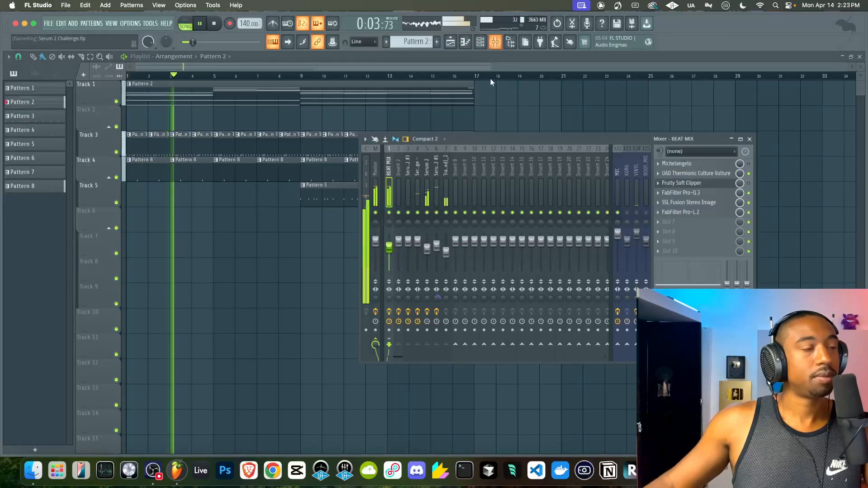
pyautogui.click(427, 194)
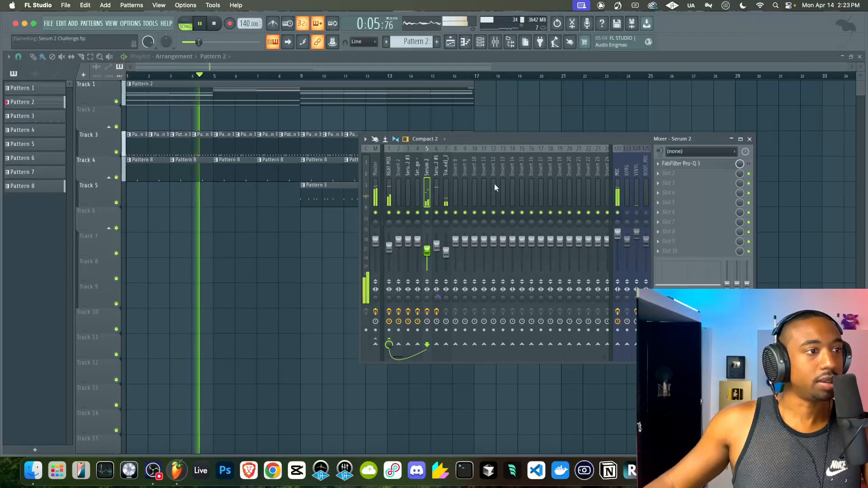
pyautogui.press('F9')
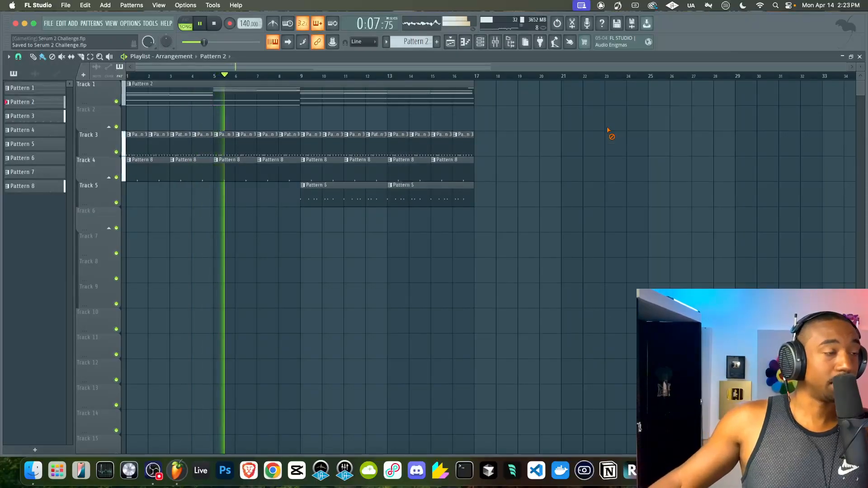
# Step: Mute the MIC mixer track and raise the BEAT MIX volume until its fader is level with the neighbouring Insert 2 track
pyautogui.click(481, 42)
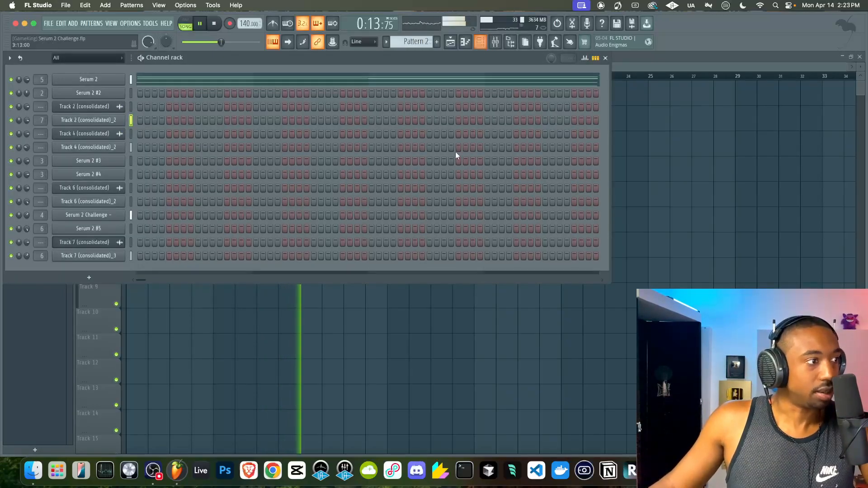
pyautogui.press('F6')
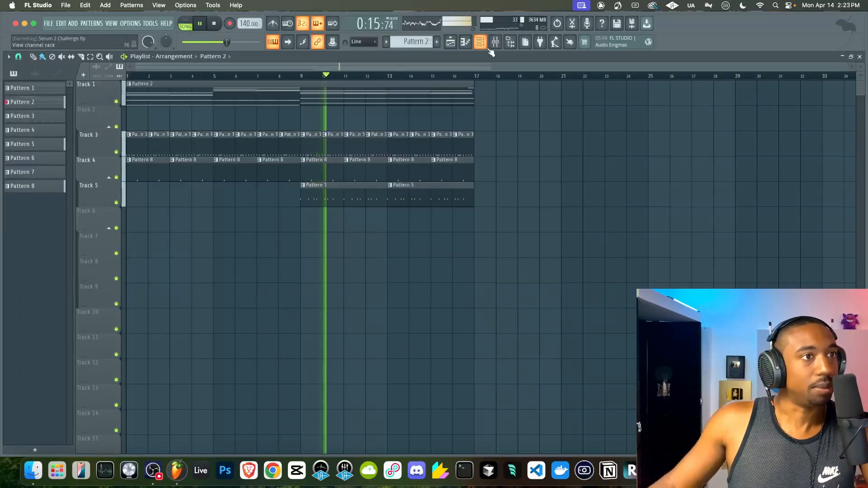
pyautogui.press('F9')
pyautogui.click(617, 213)
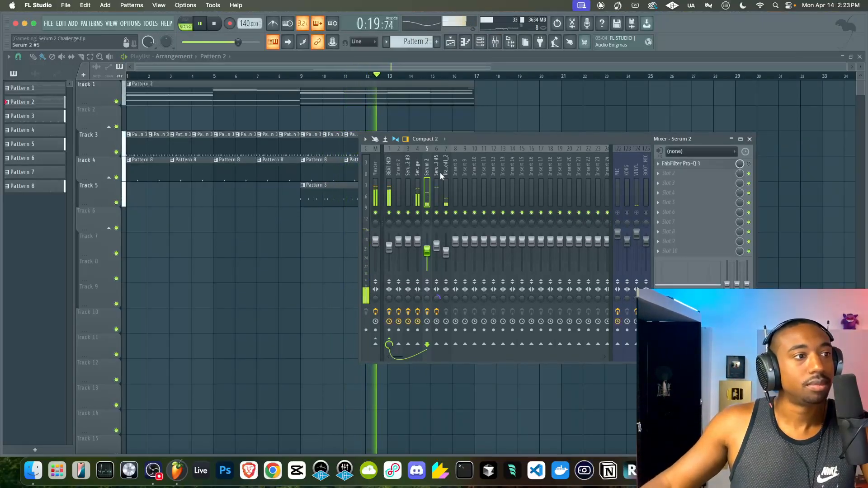
pyautogui.click(393, 185)
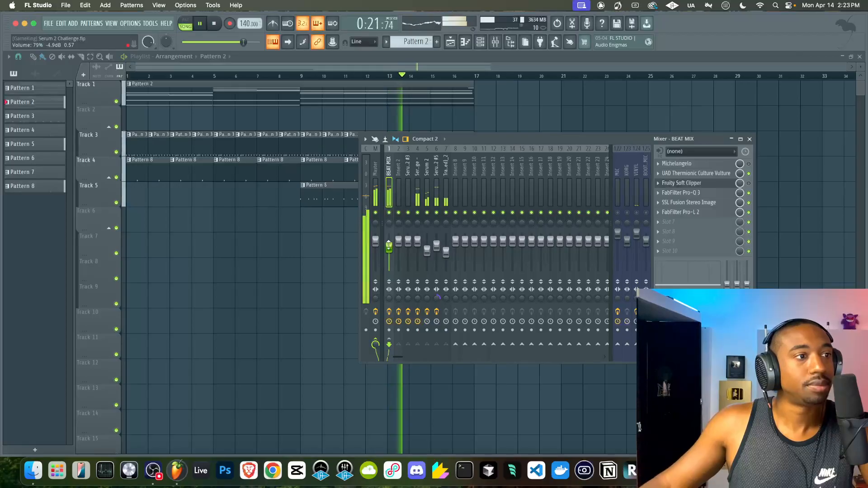
pyautogui.moveTo(389, 246); pyautogui.dragTo(388, 241)
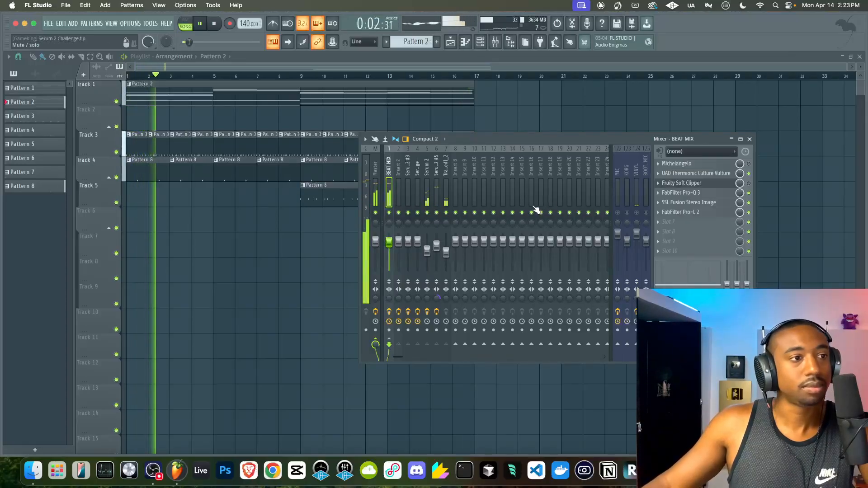
# Step: Delete the Pattern 8 clips from the first eight bars of Track 4 in the playlist
pyautogui.click(438, 186)
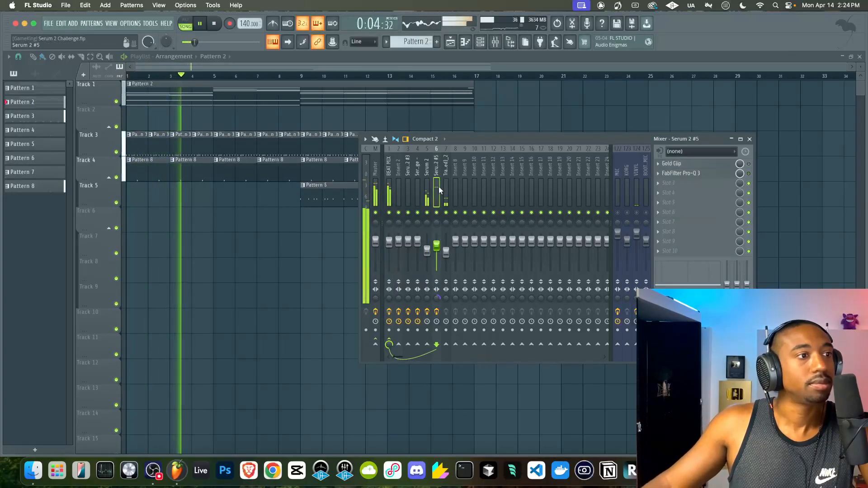
pyautogui.click(395, 190)
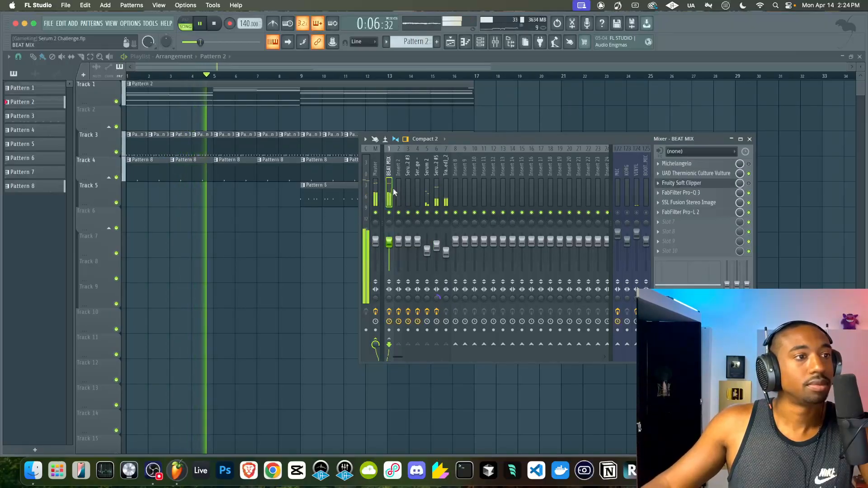
pyautogui.rightClick(267, 172)
pyautogui.rightClick(159, 174)
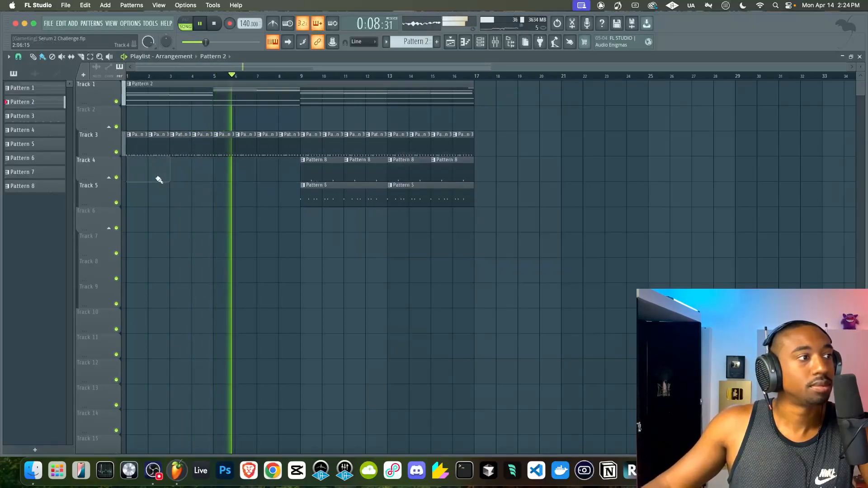
# Step: Route the Track 4 (consolidated)_2 channel to mixer track 8
pyautogui.click(495, 41)
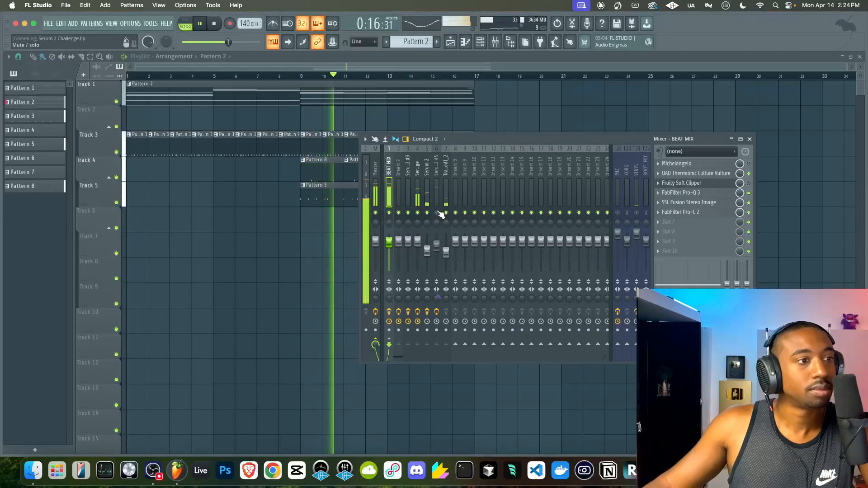
pyautogui.click(480, 41)
pyautogui.click(130, 148)
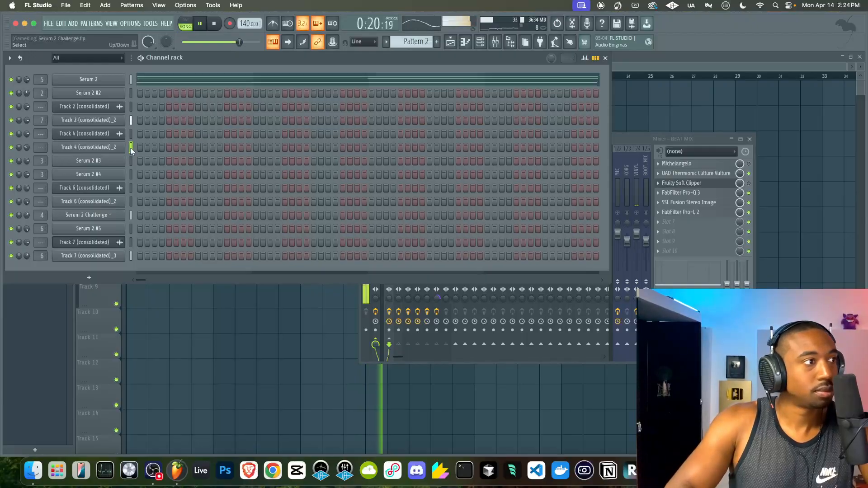
pyautogui.hotkey('ctrl', 'l')
pyautogui.click(620, 139)
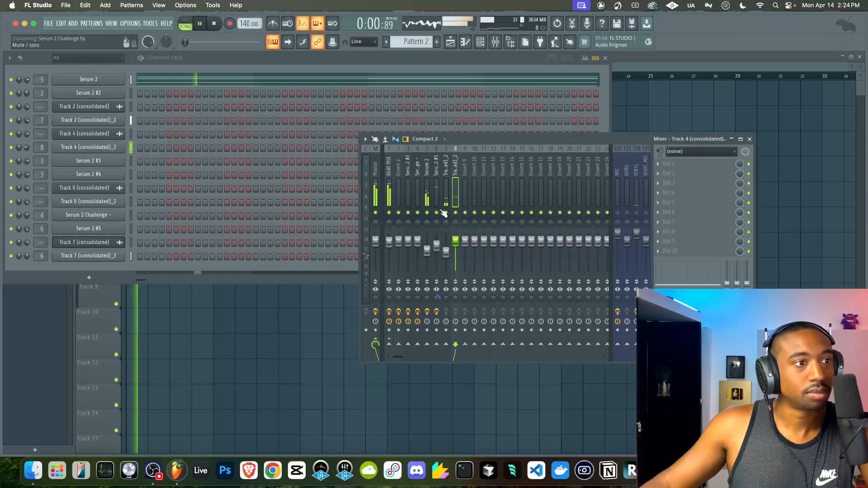
# Step: Lower the Serum 2 mixer track's volume to about 49% (-12.9 dB) and select the Serum 2 Challenge mixer track
pyautogui.click(646, 114)
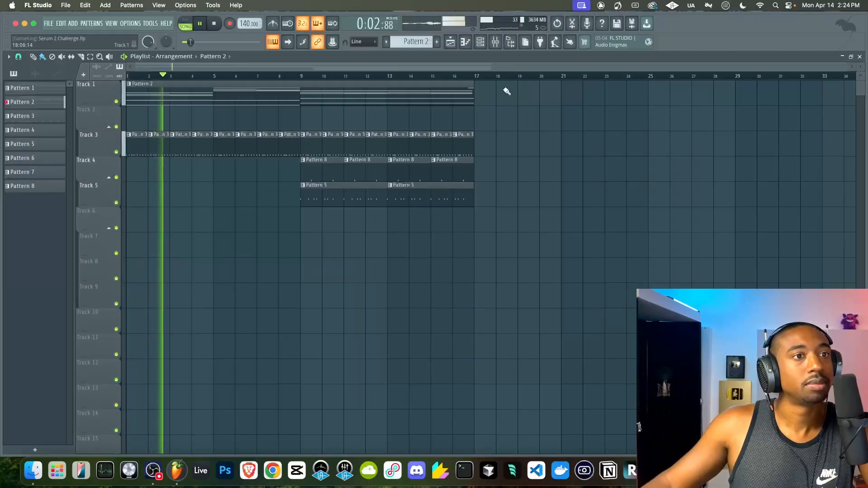
pyautogui.moveTo(509, 253); pyautogui.dragTo(316, 101)
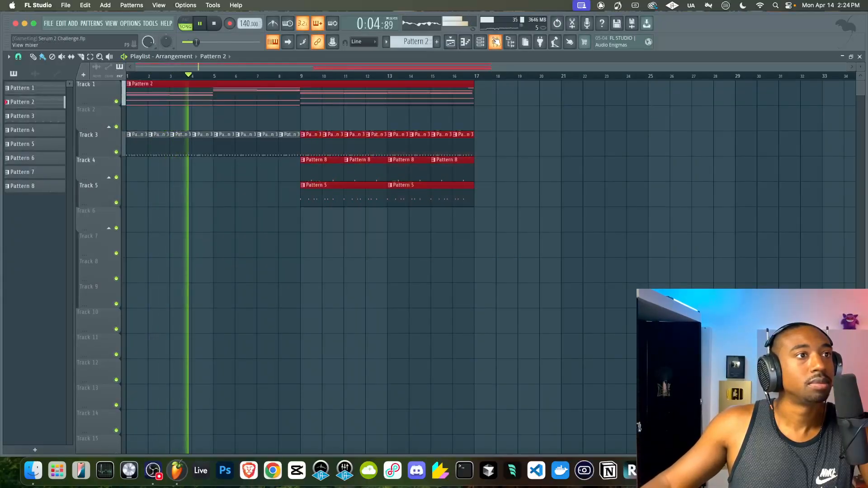
pyautogui.press('F9')
pyautogui.moveTo(428, 247); pyautogui.dragTo(427, 256)
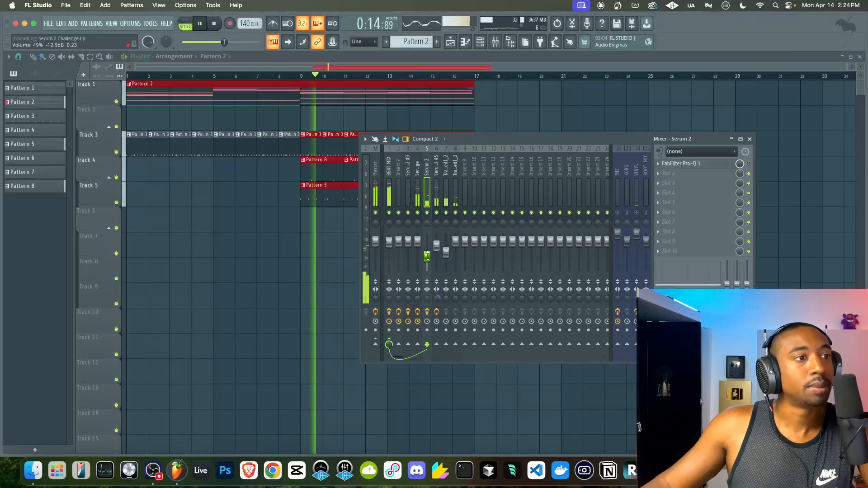
pyautogui.click(419, 187)
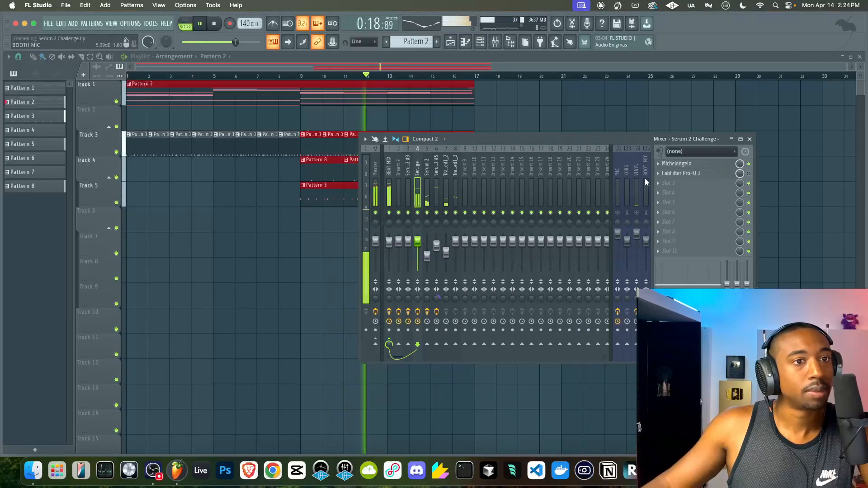
pyautogui.press('F9')
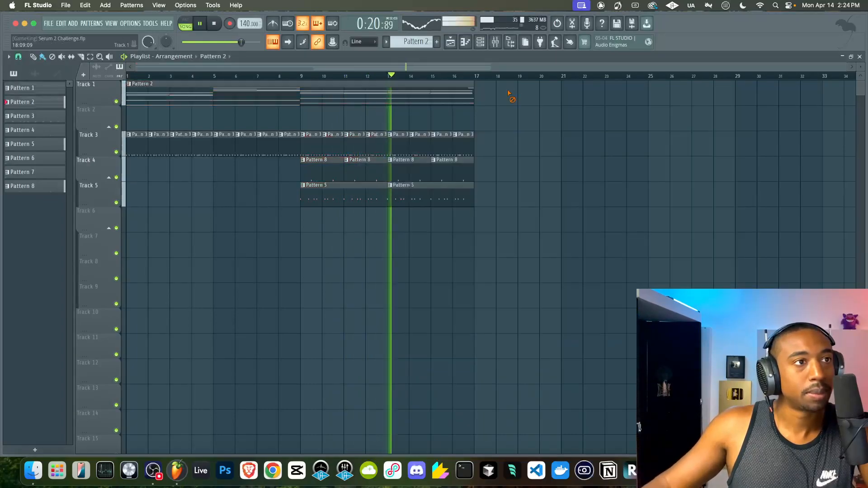
# Step: Select the Serum 2 Challenge channel, stop playback, and return to the playlist
pyautogui.press('F6')
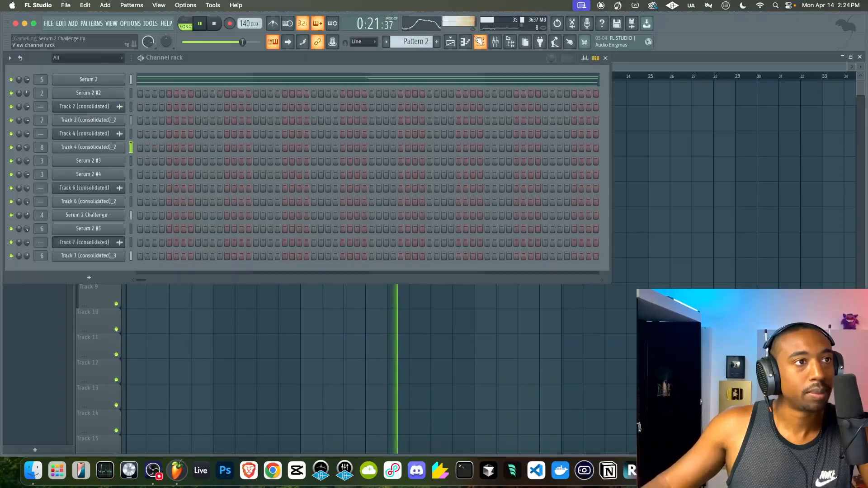
pyautogui.rightClick(89, 216)
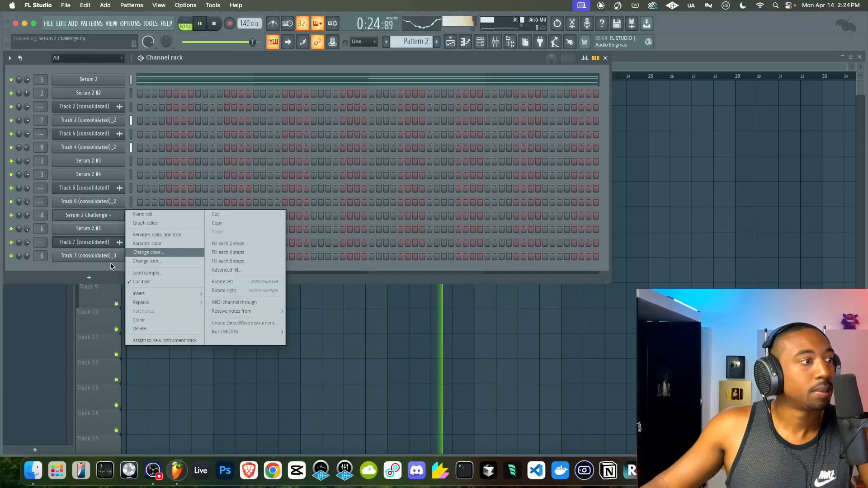
pyautogui.click(105, 241)
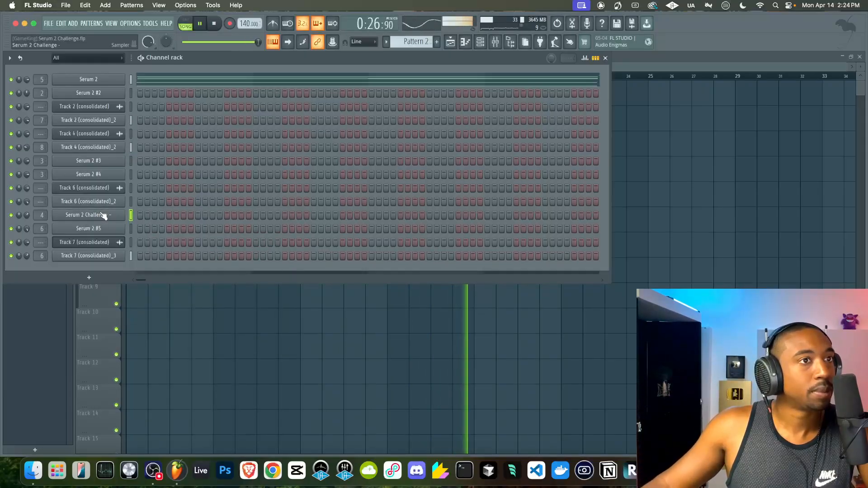
pyautogui.rightClick(411, 402)
pyautogui.click(496, 42)
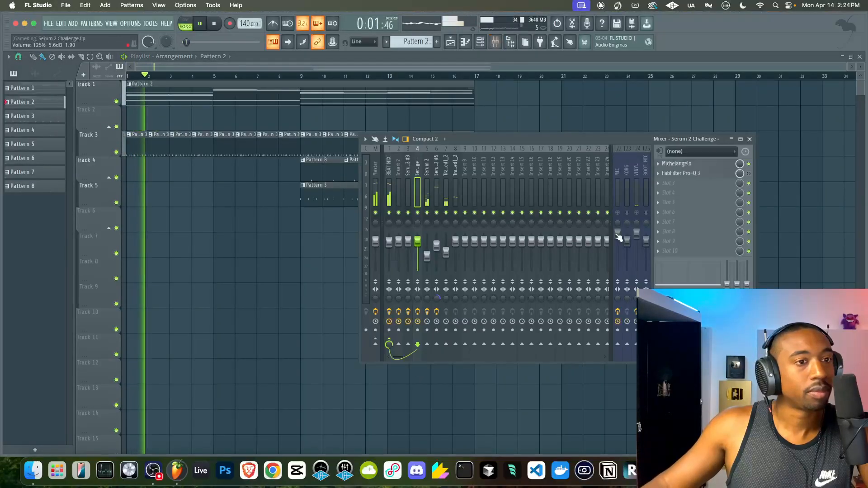
pyautogui.press('space')
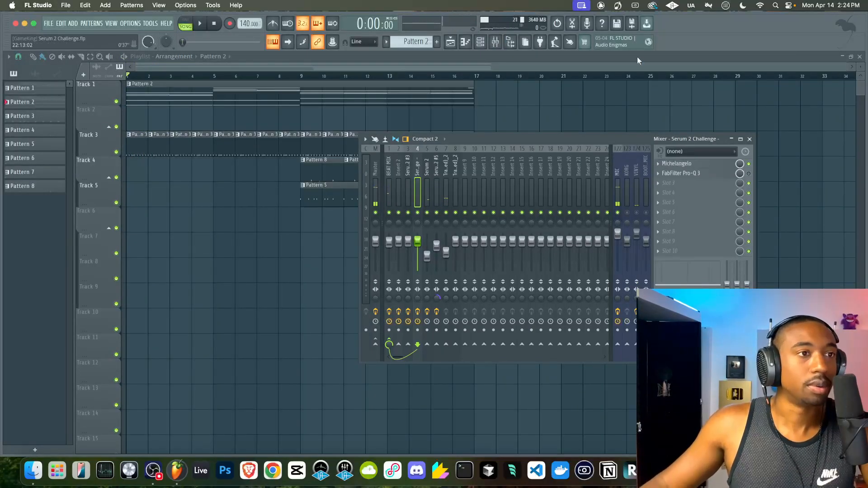
pyautogui.click(549, 104)
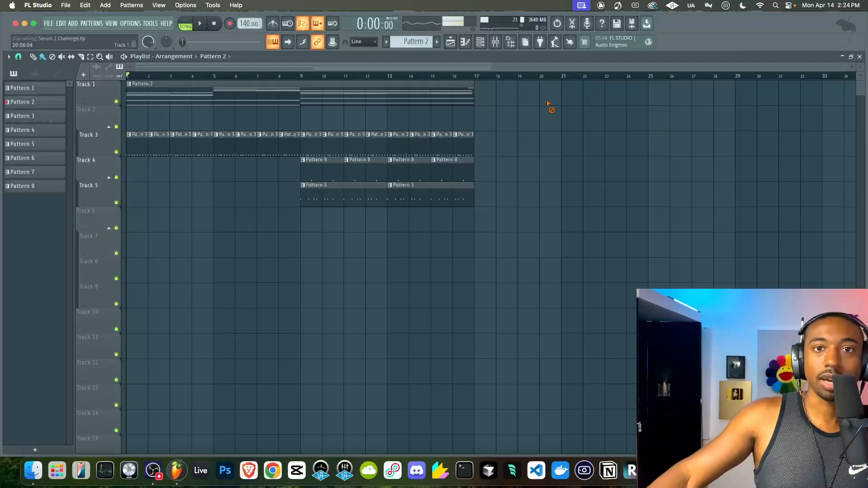
# Step: Open the Serum 2 channel's preset browser and look through the Busy Works Beats Helios pack
pyautogui.click(480, 42)
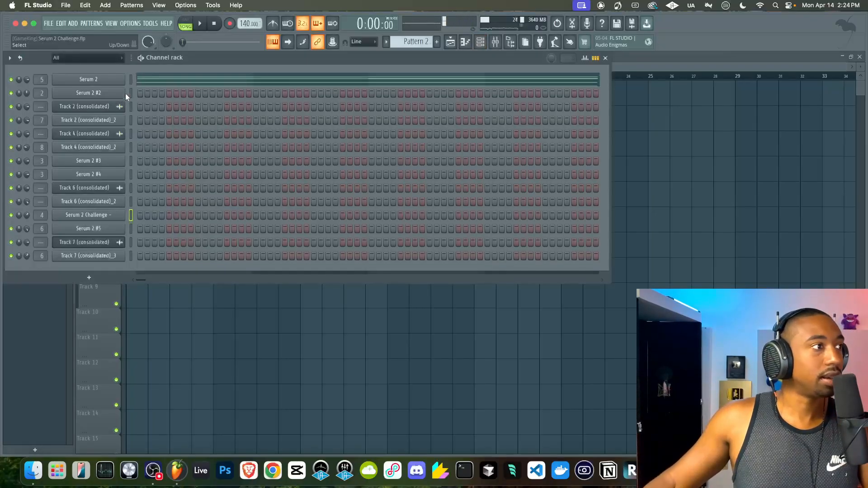
pyautogui.click(114, 79)
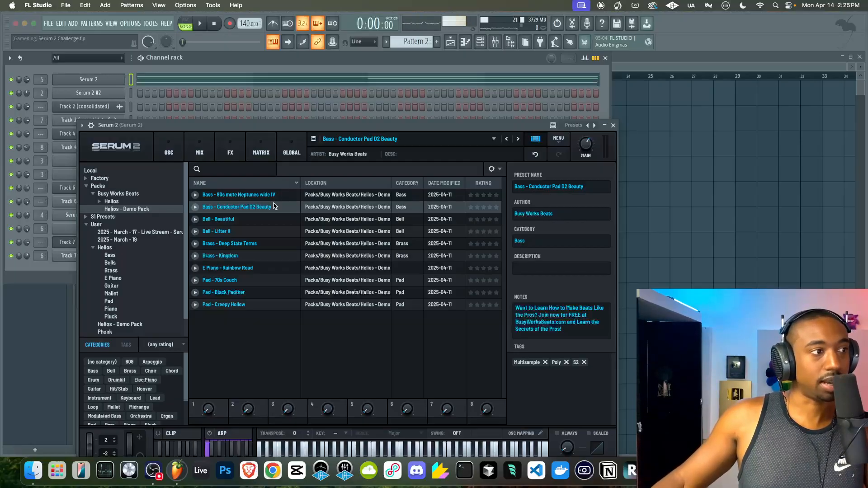
pyautogui.click(128, 202)
pyautogui.scroll(-20, 401, 264)
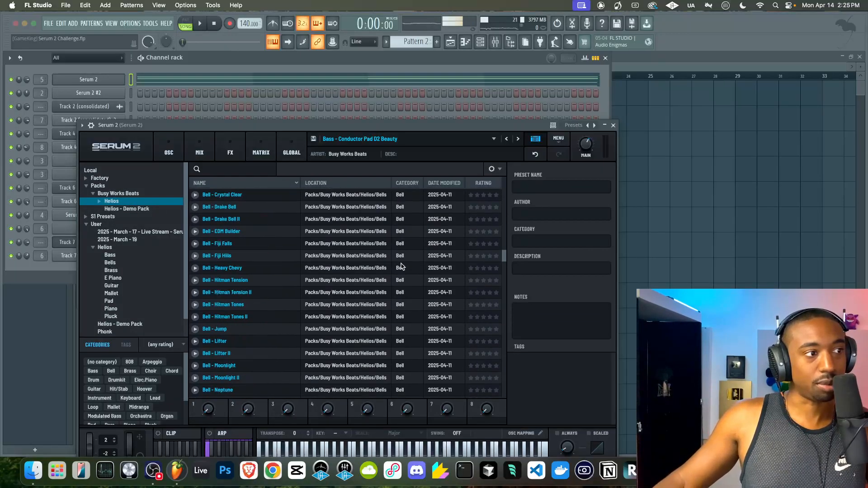
pyautogui.scroll(20, 401, 266)
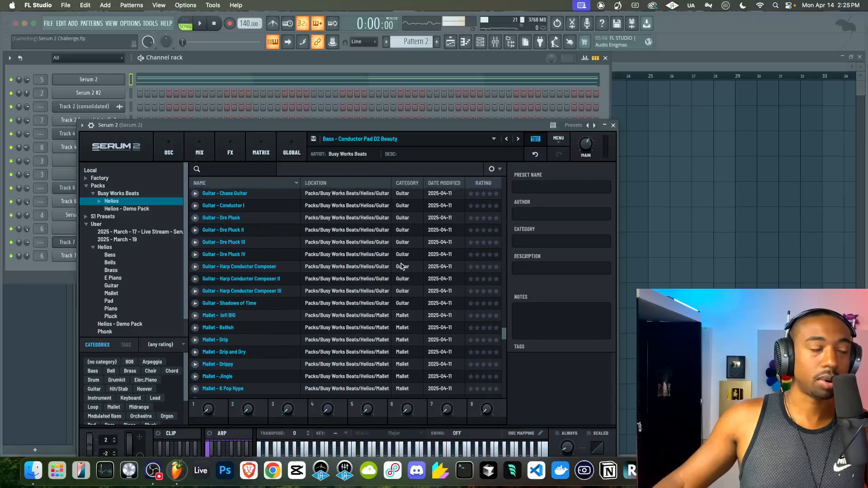